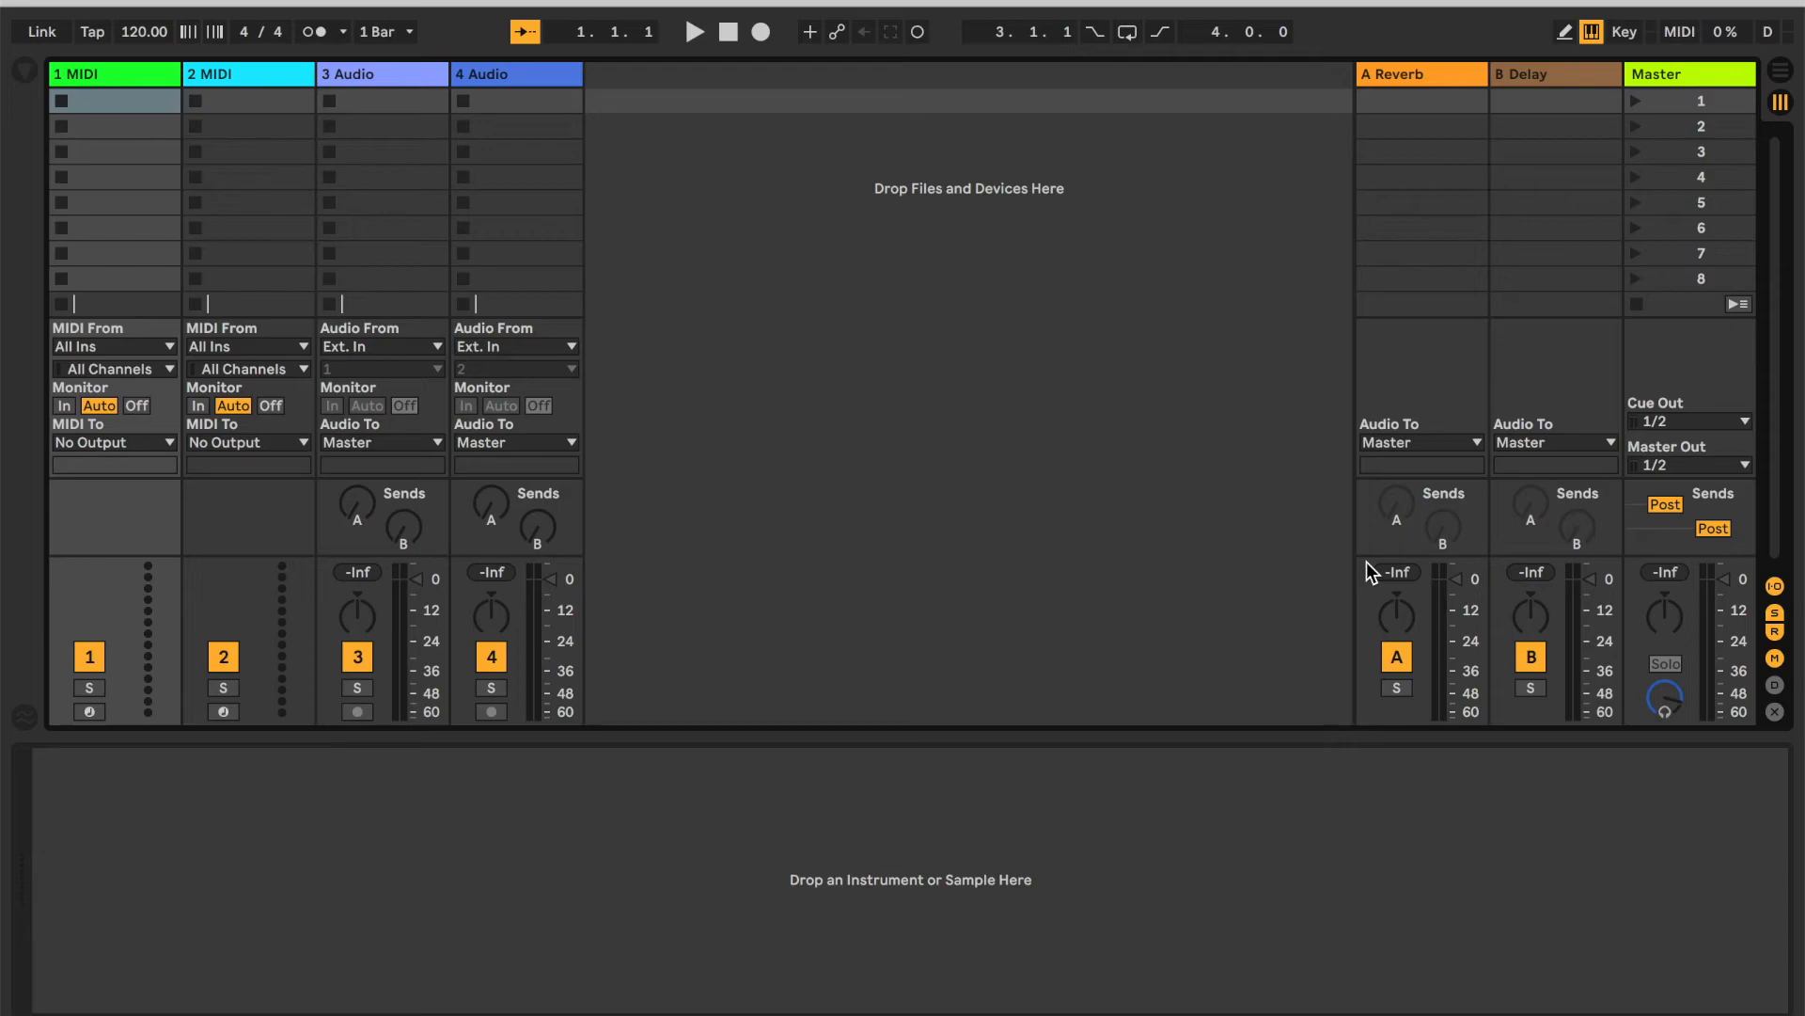
Create a new Live set and switch to the Arrangement view.
key(super+n)
mouse_move(950, 1011)
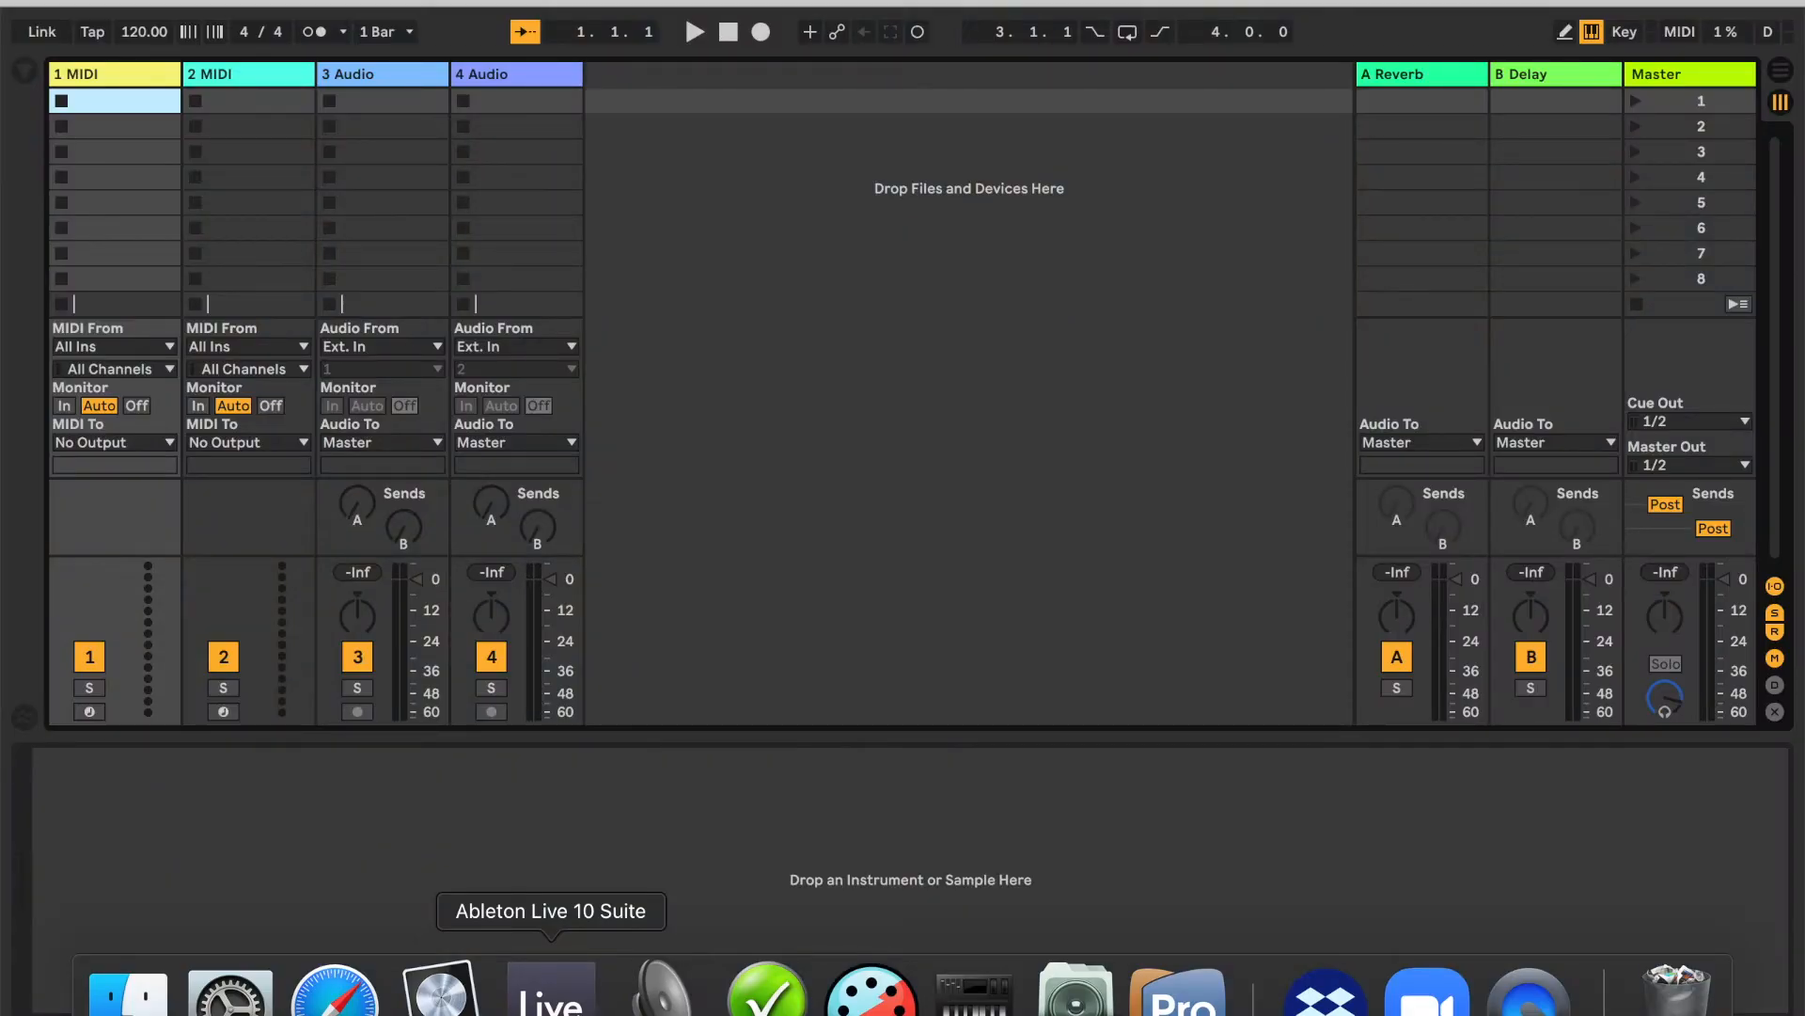
click(1787, 72)
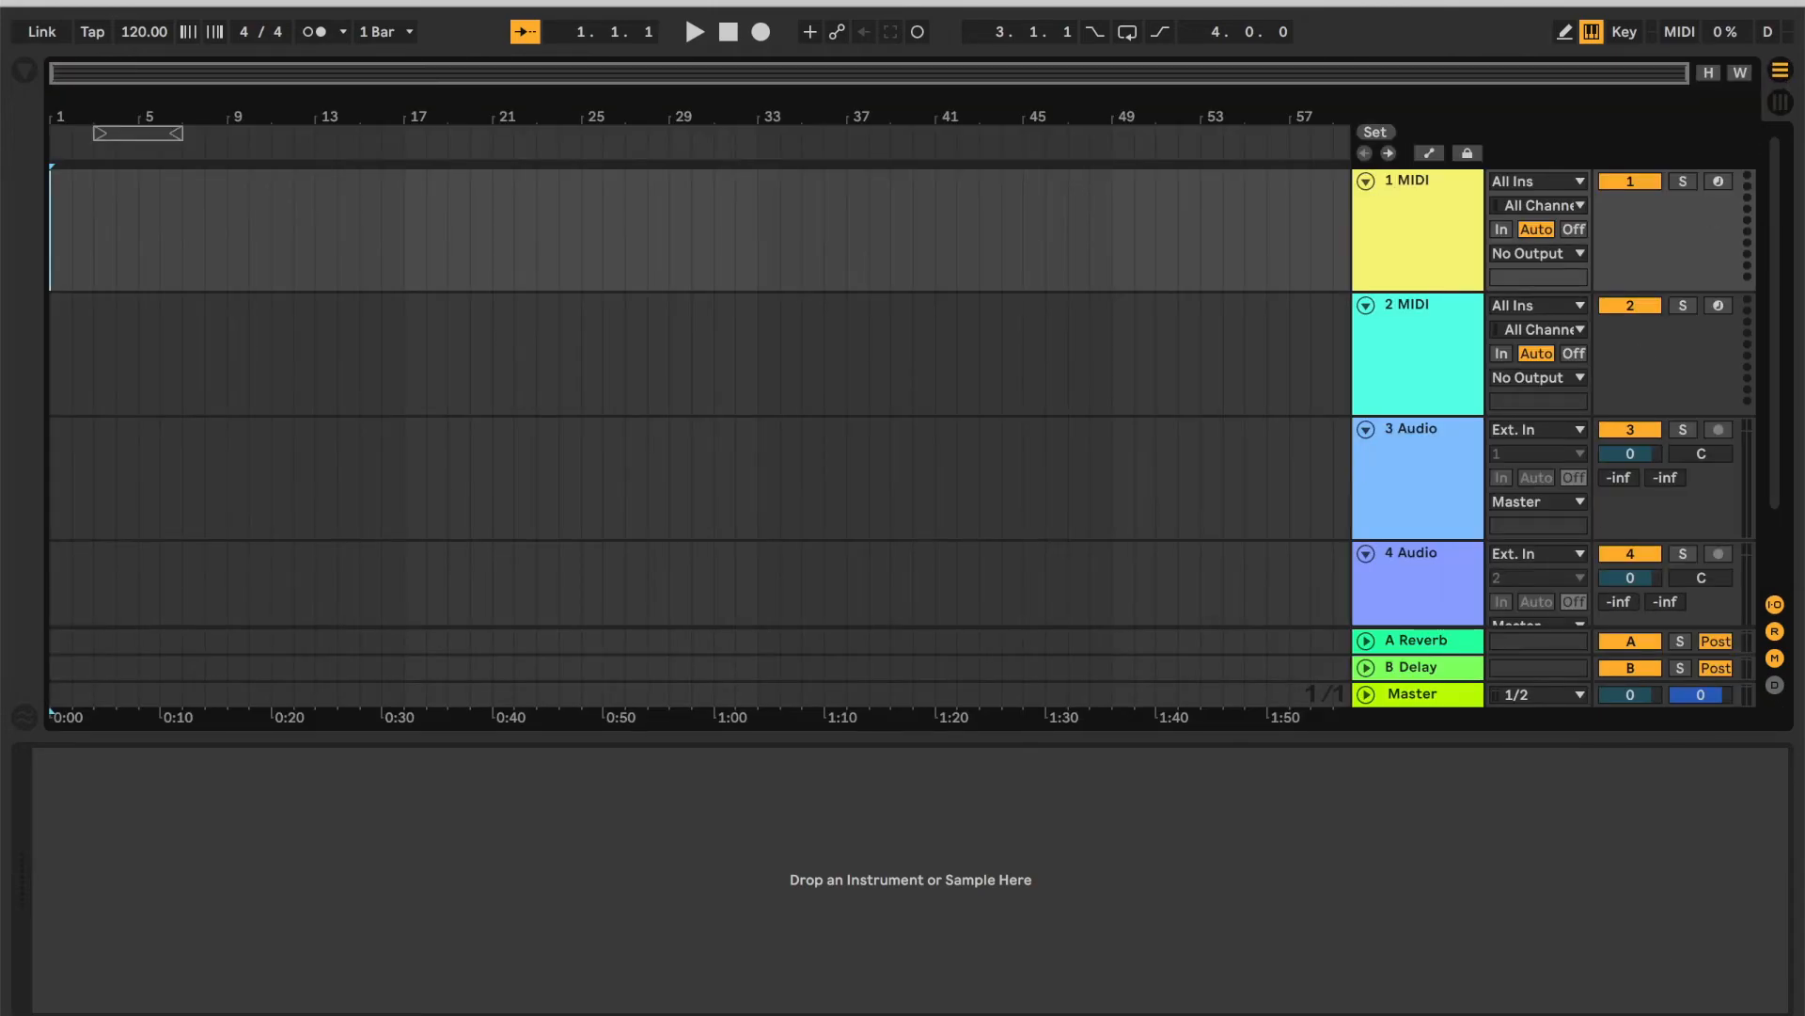
key(alt+super+l)
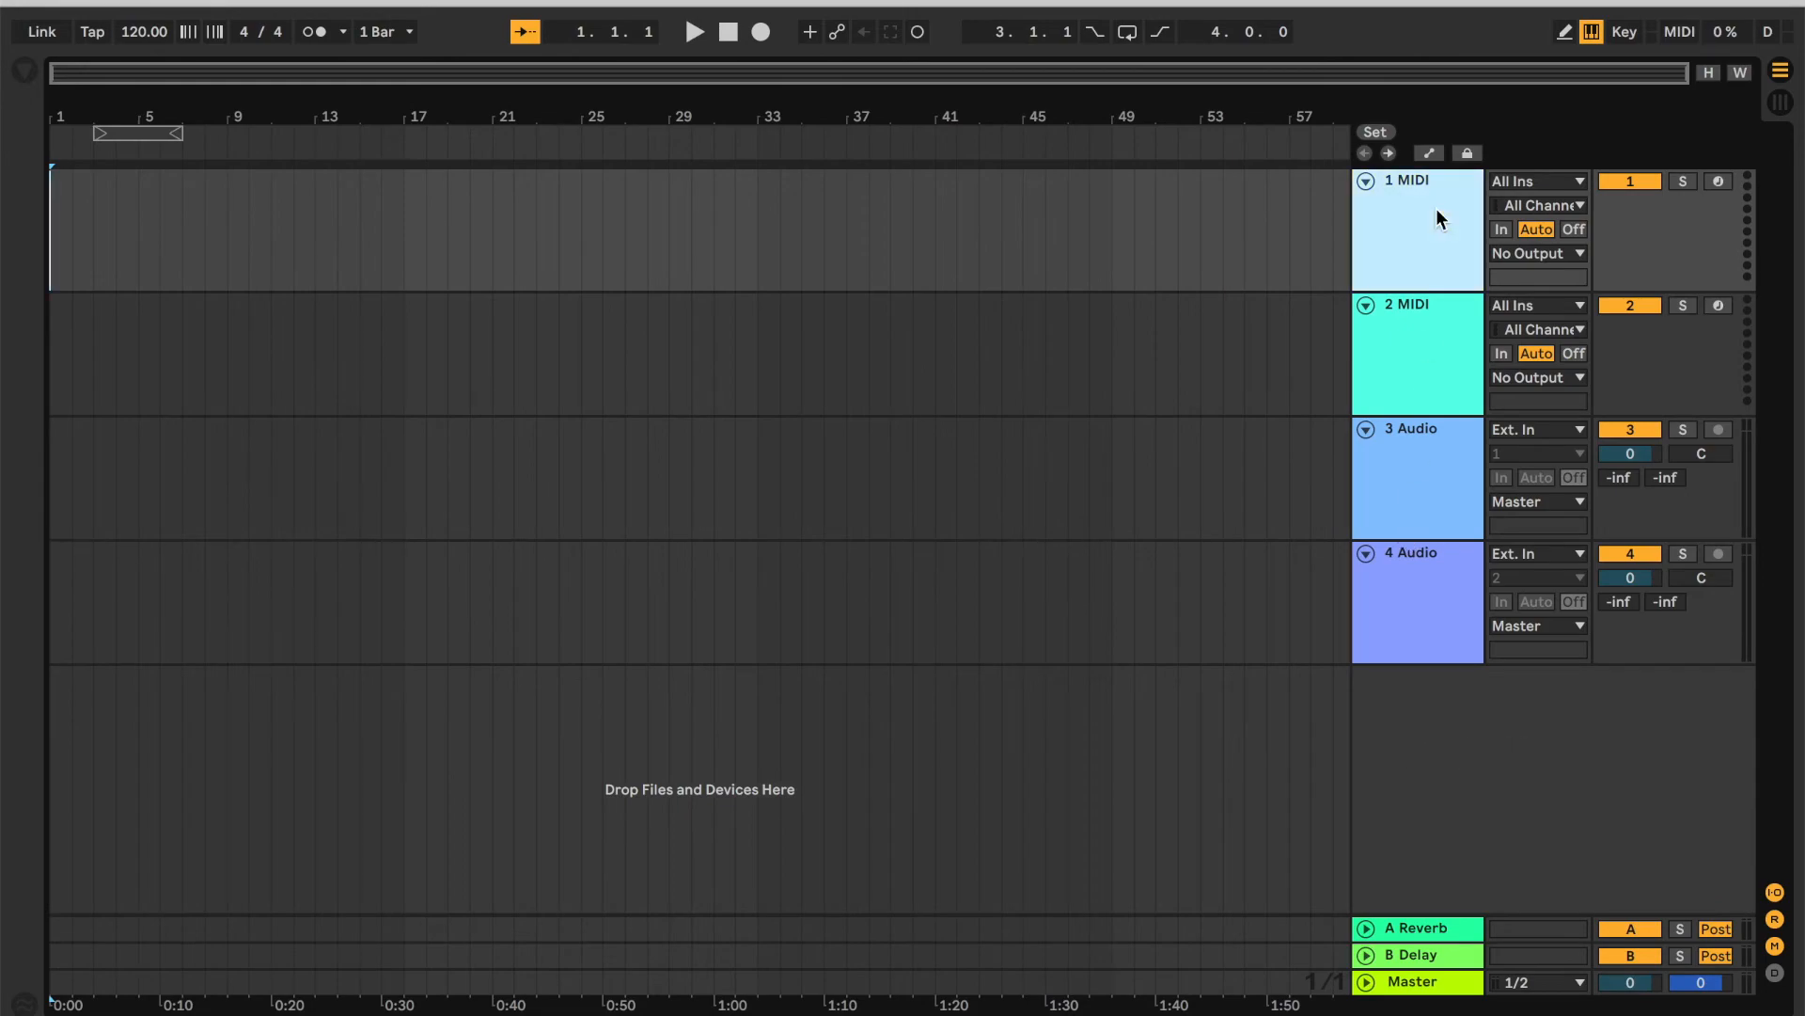
Delete the extra MIDI and audio tracks and both return tracks, keeping only the first MIDI track.
shift+click(1390, 648)
key(Delete)
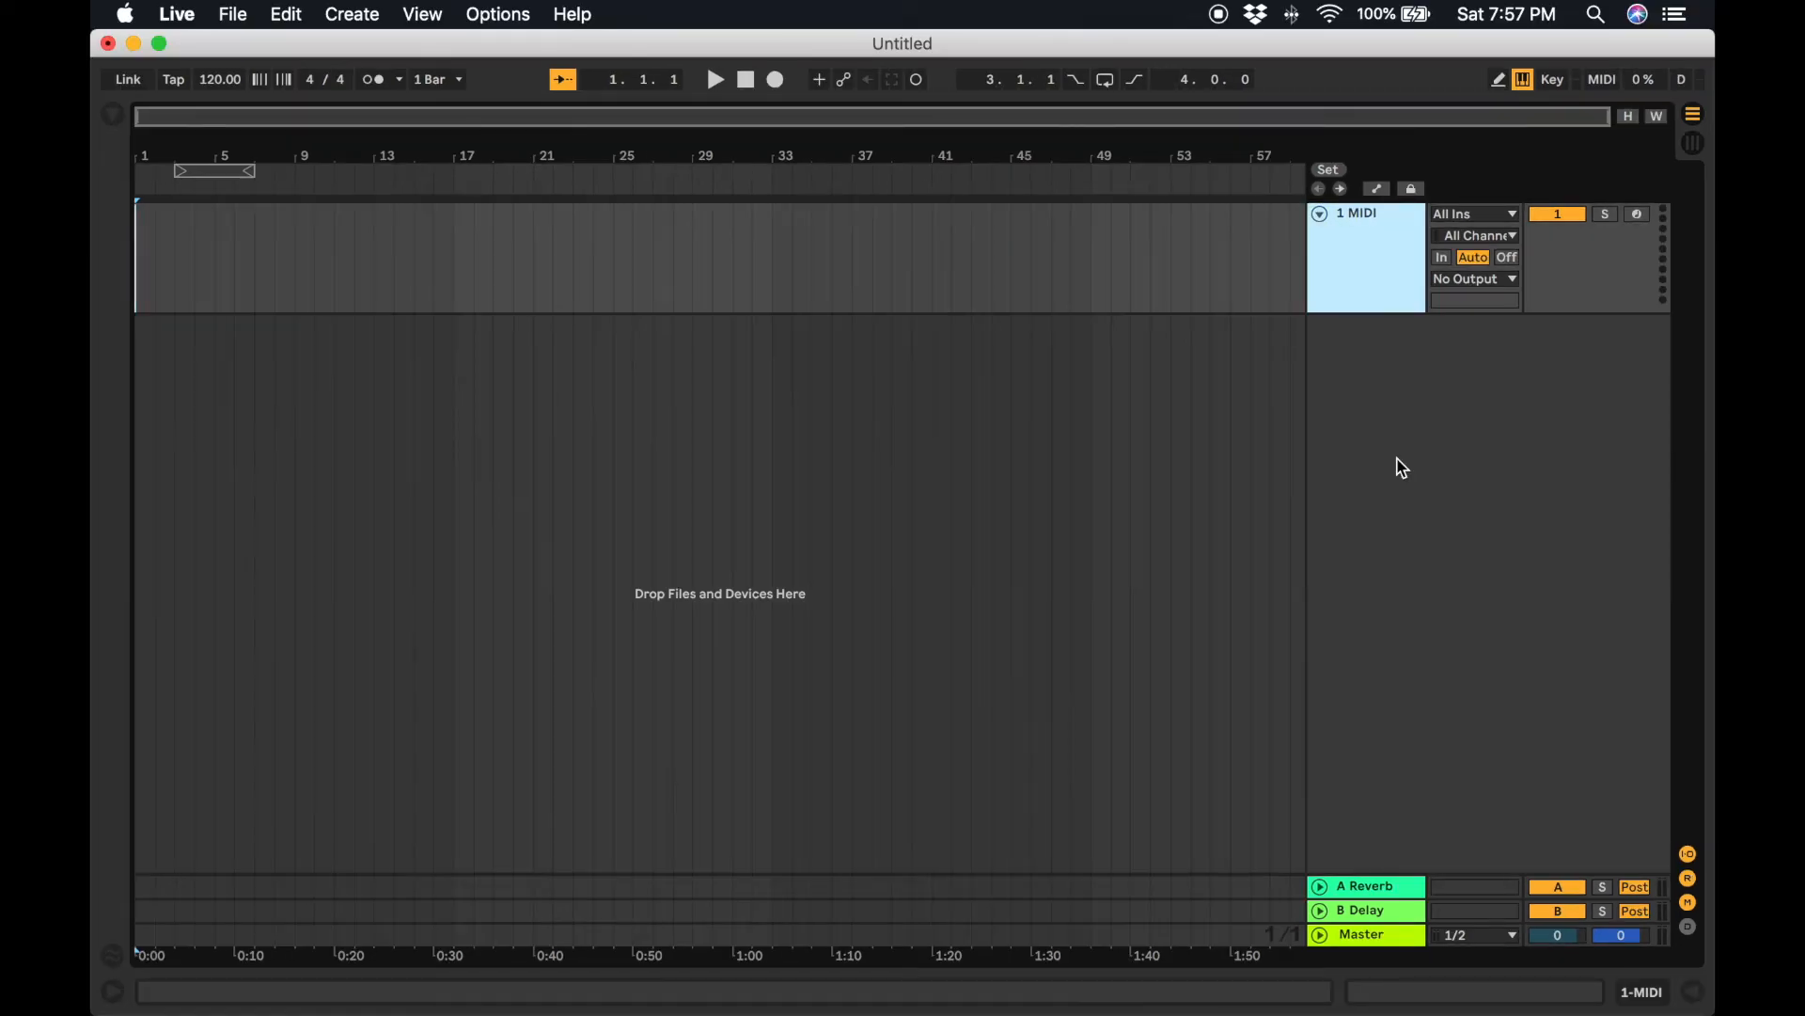
click(1386, 884)
key(Delete)
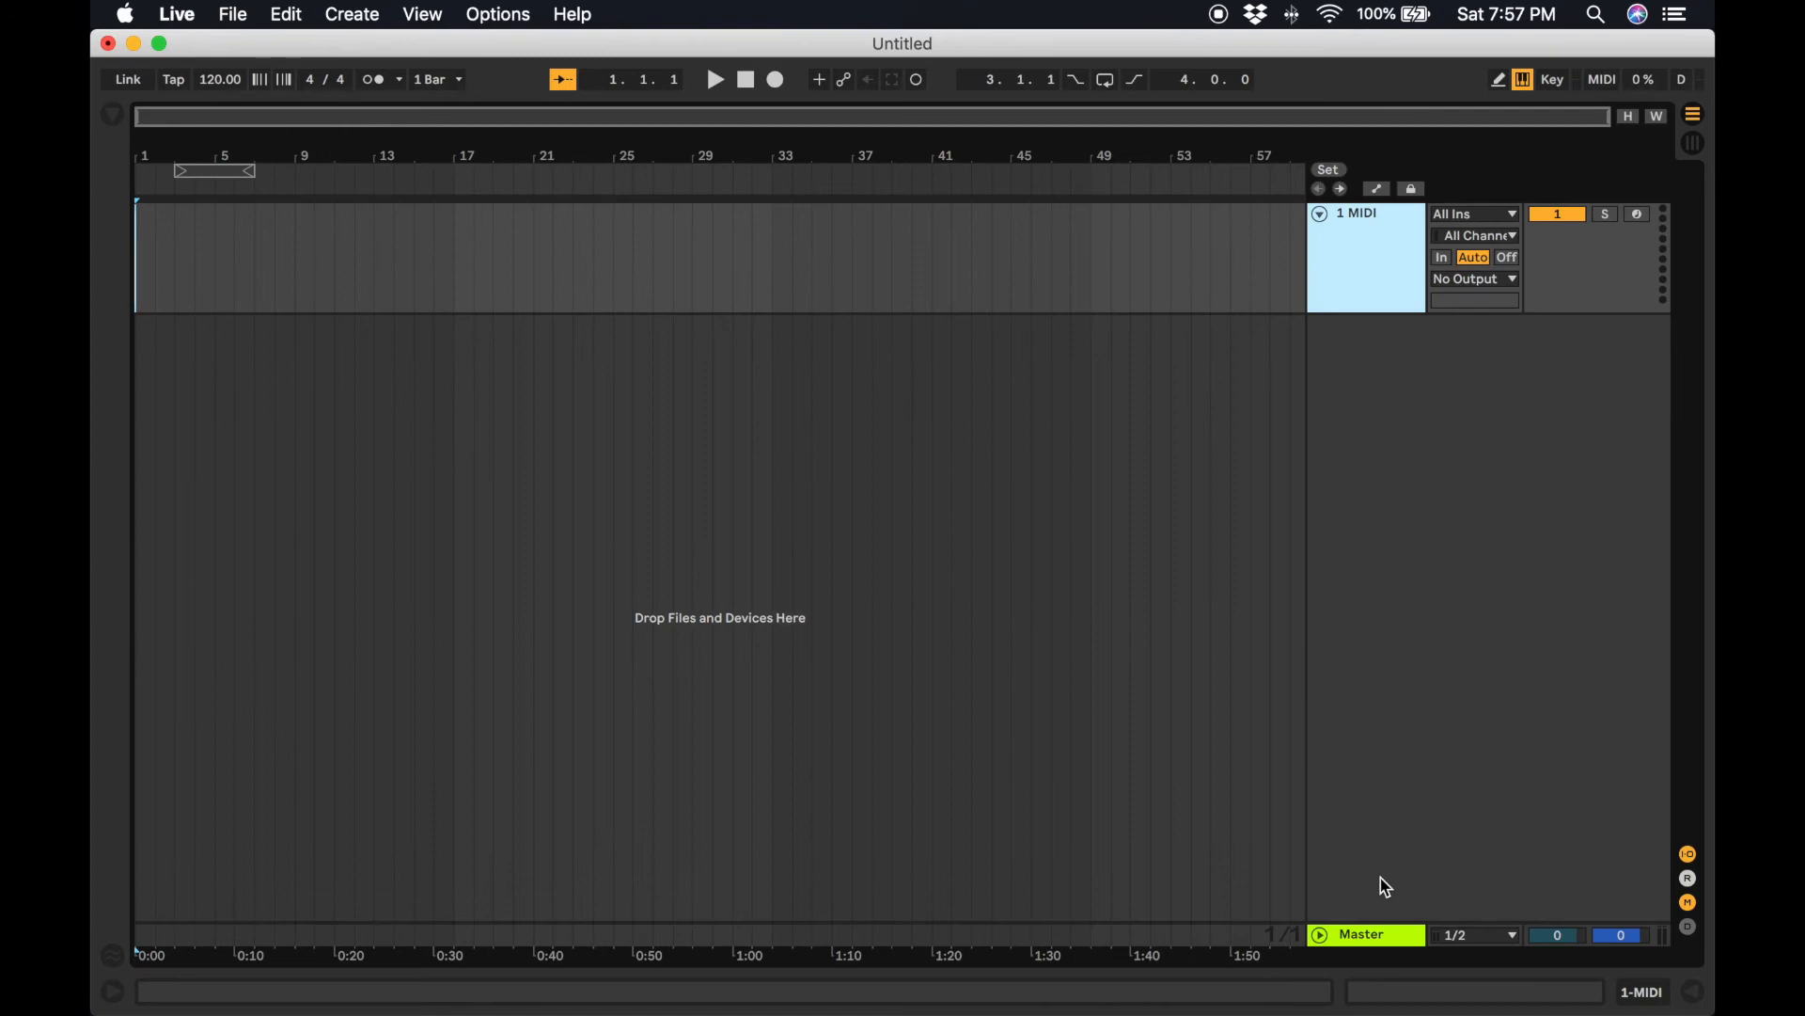
Open the browser and expand the Multitrack Files folder on TINY DRIVE.
click(594, 540)
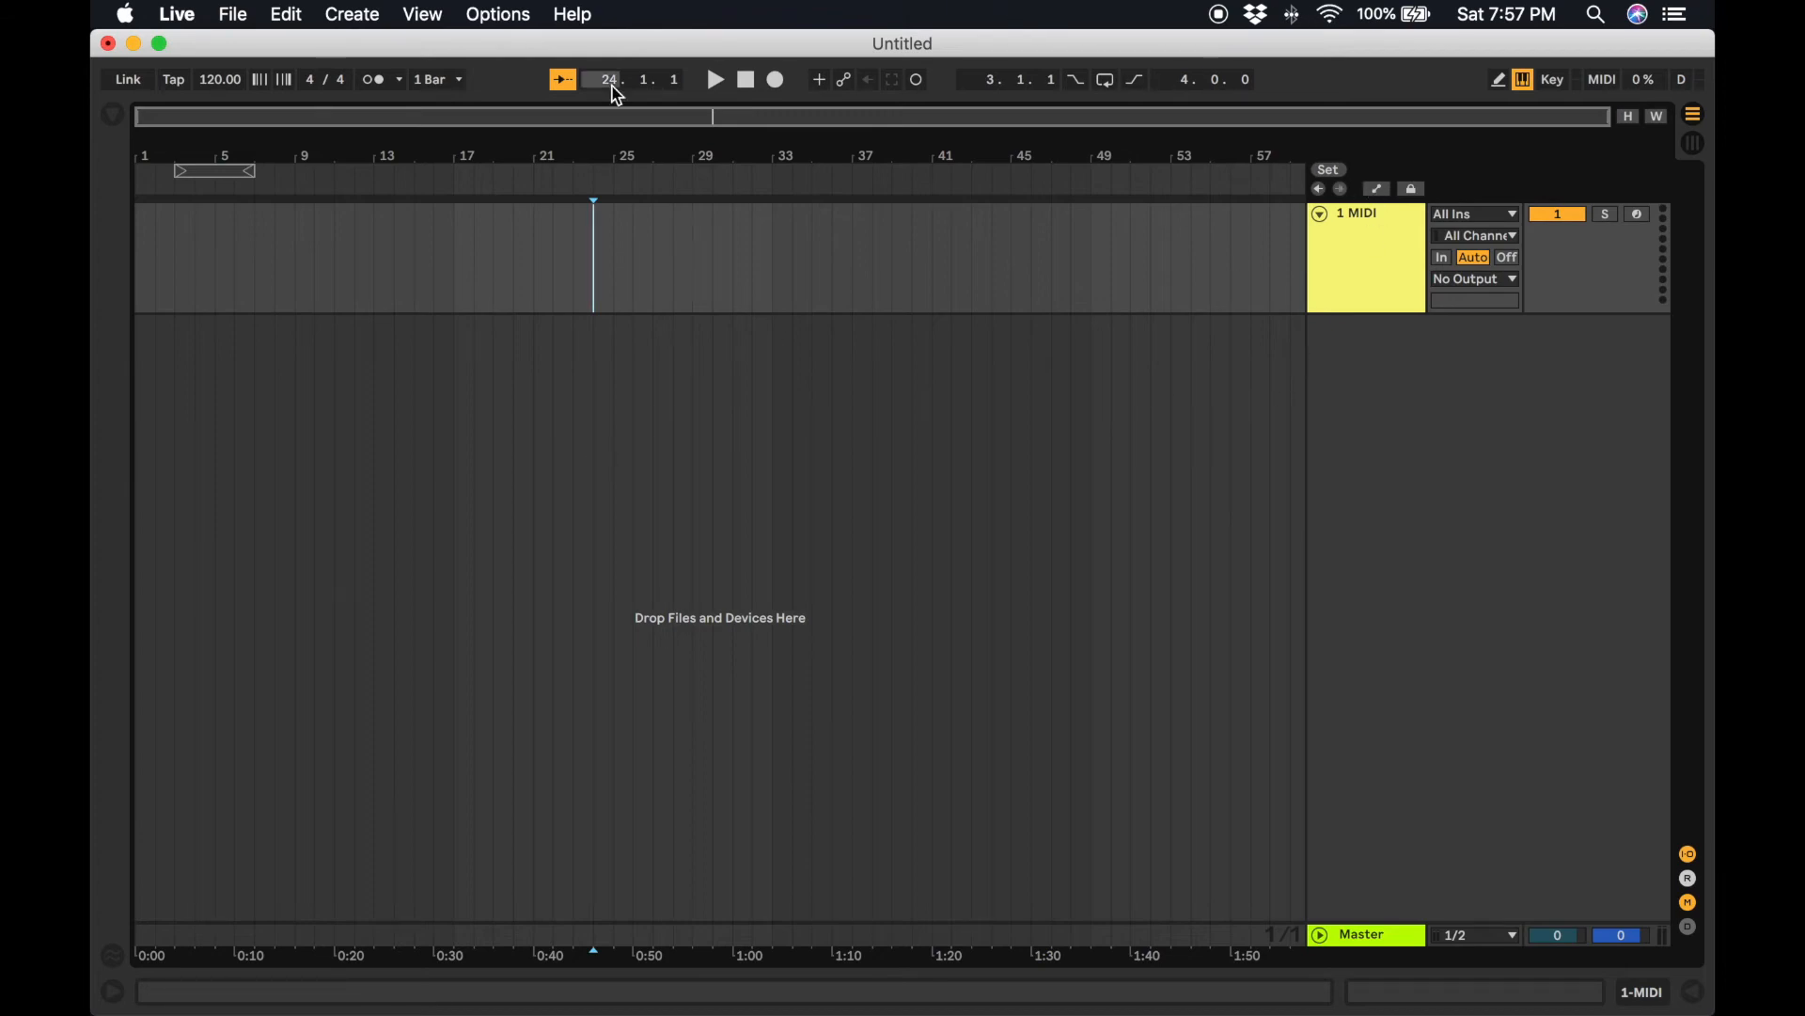
click(123, 117)
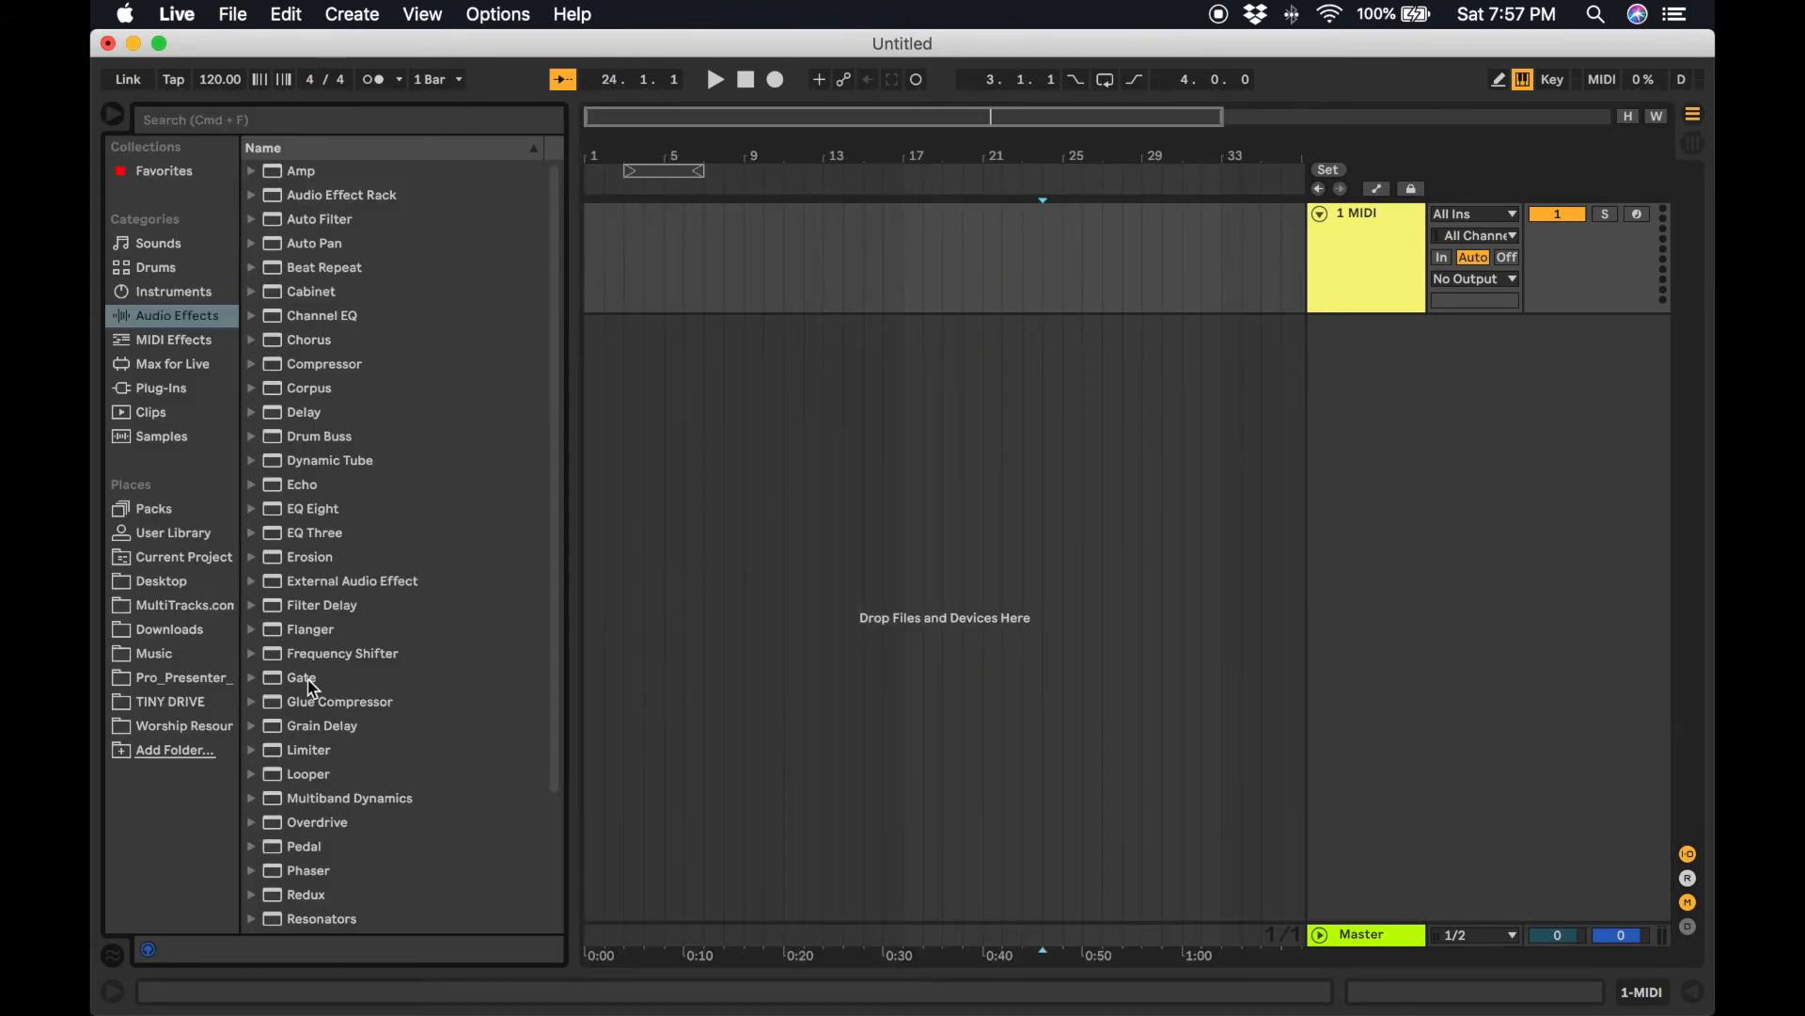
click(181, 703)
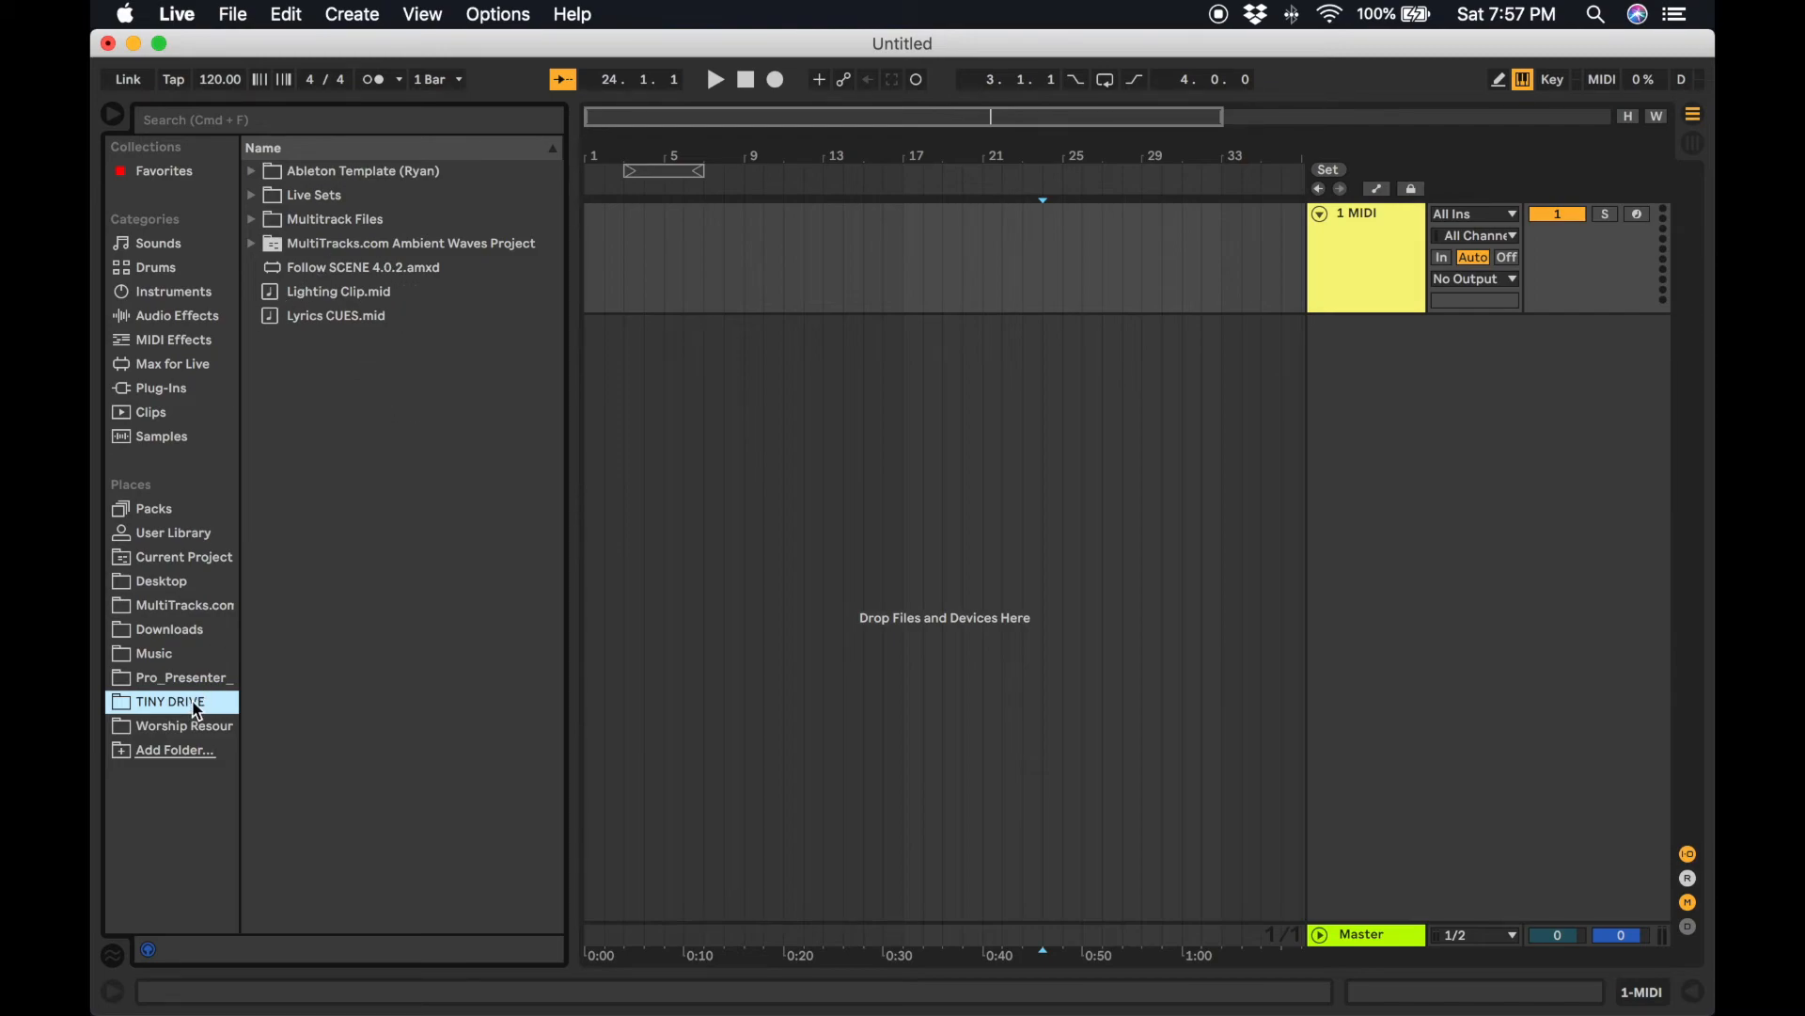
click(254, 247)
click(253, 223)
Expand the Chain Reaction (D) 128bpm folder and load Chain Reaction Edit.als into the arrangement.
scroll(330, 423, down, 15)
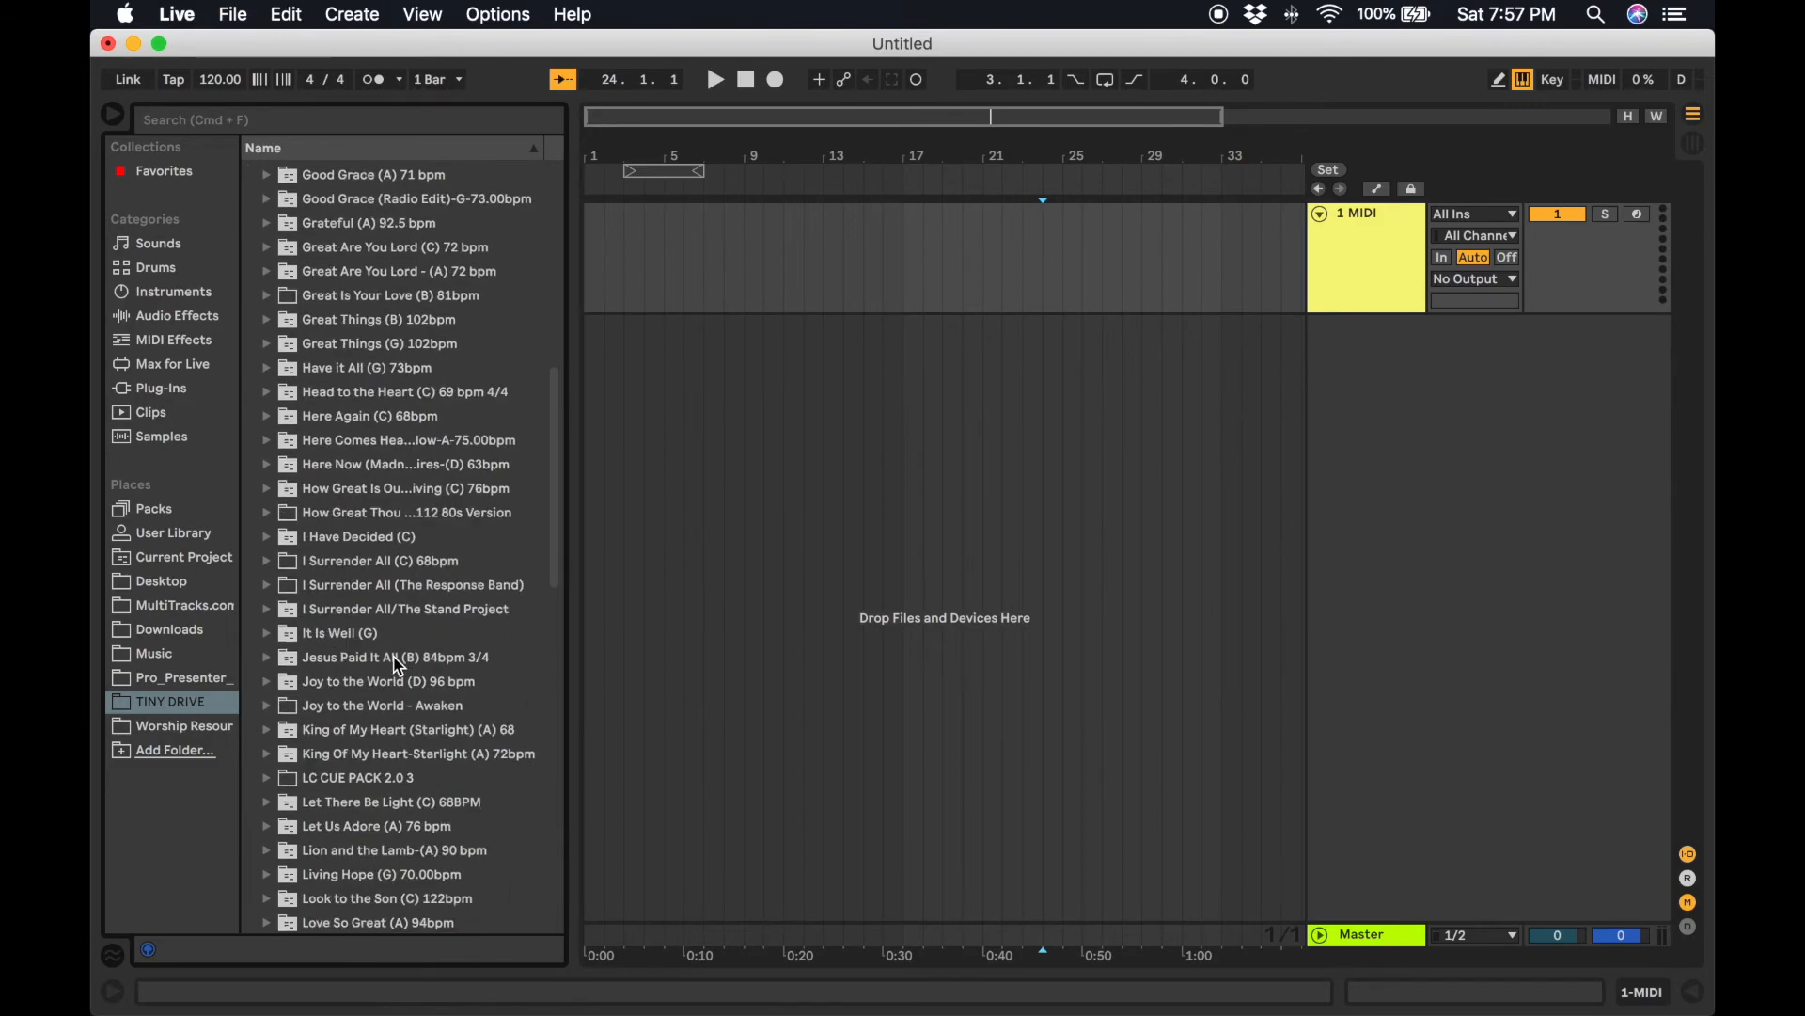
scroll(395, 579, up, 10)
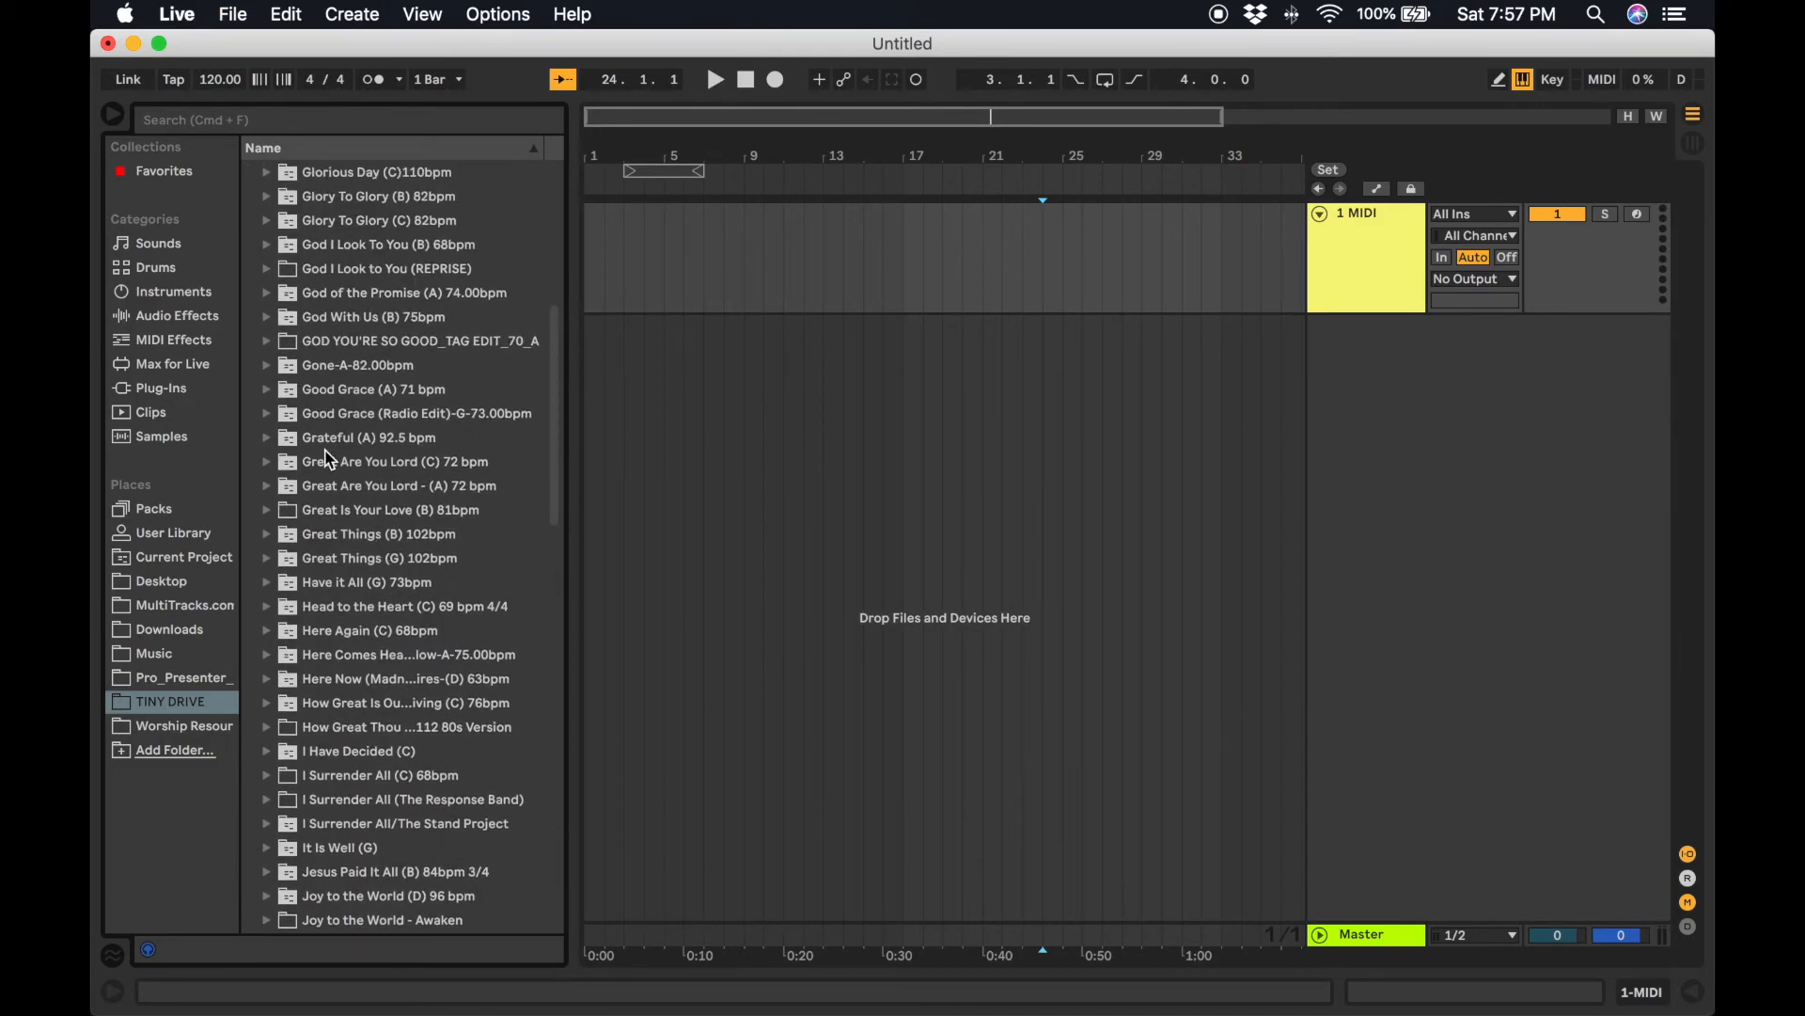
scroll(355, 365, up, 8)
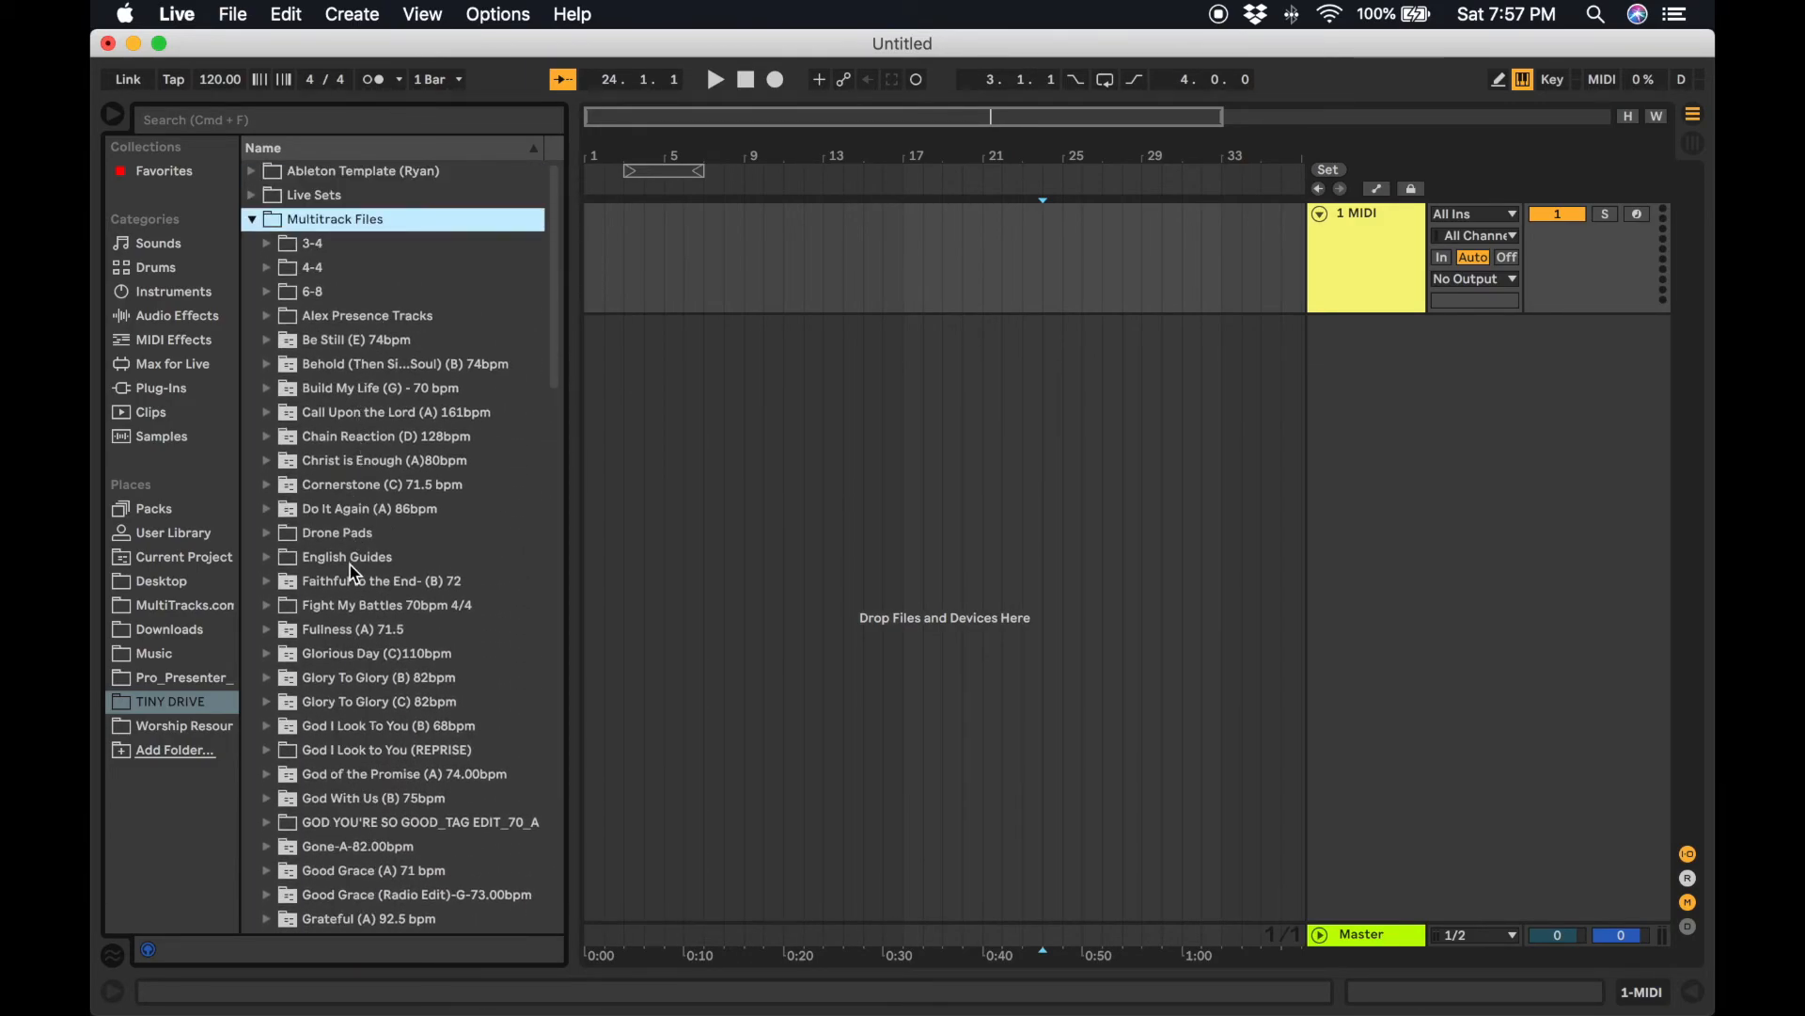
click(356, 439)
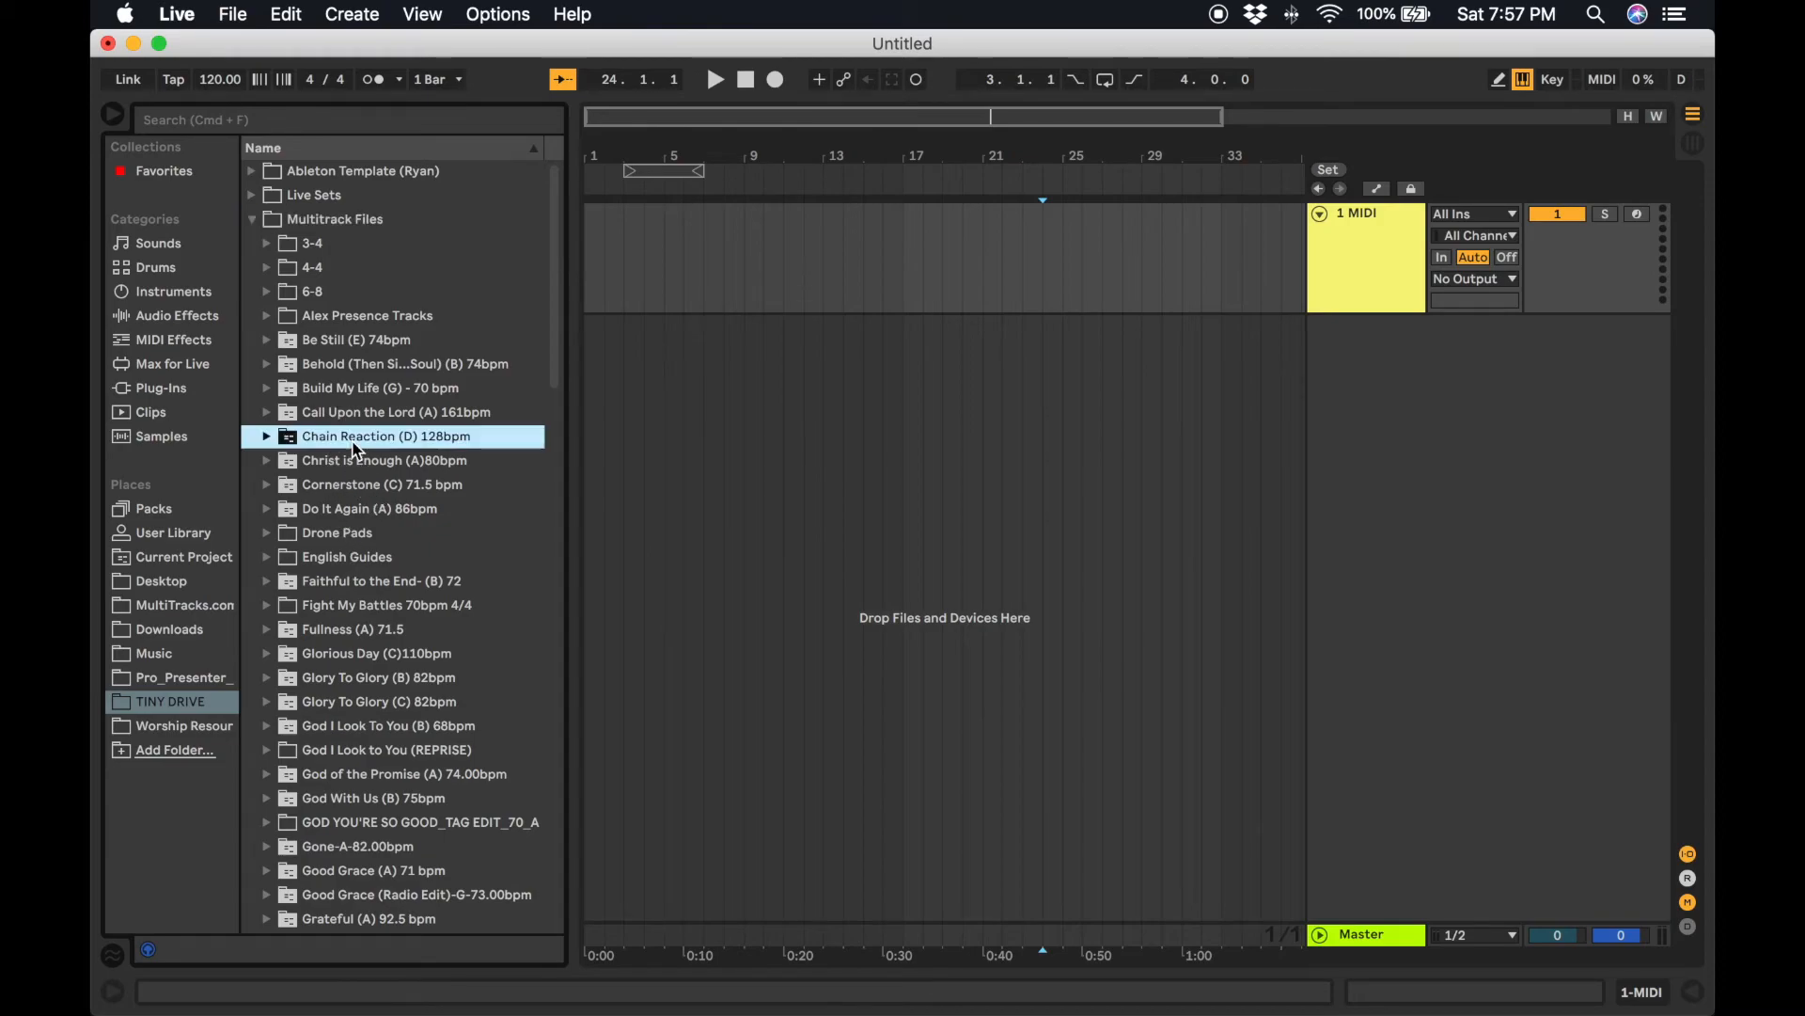
drag(355, 445, 296, 447)
click(266, 436)
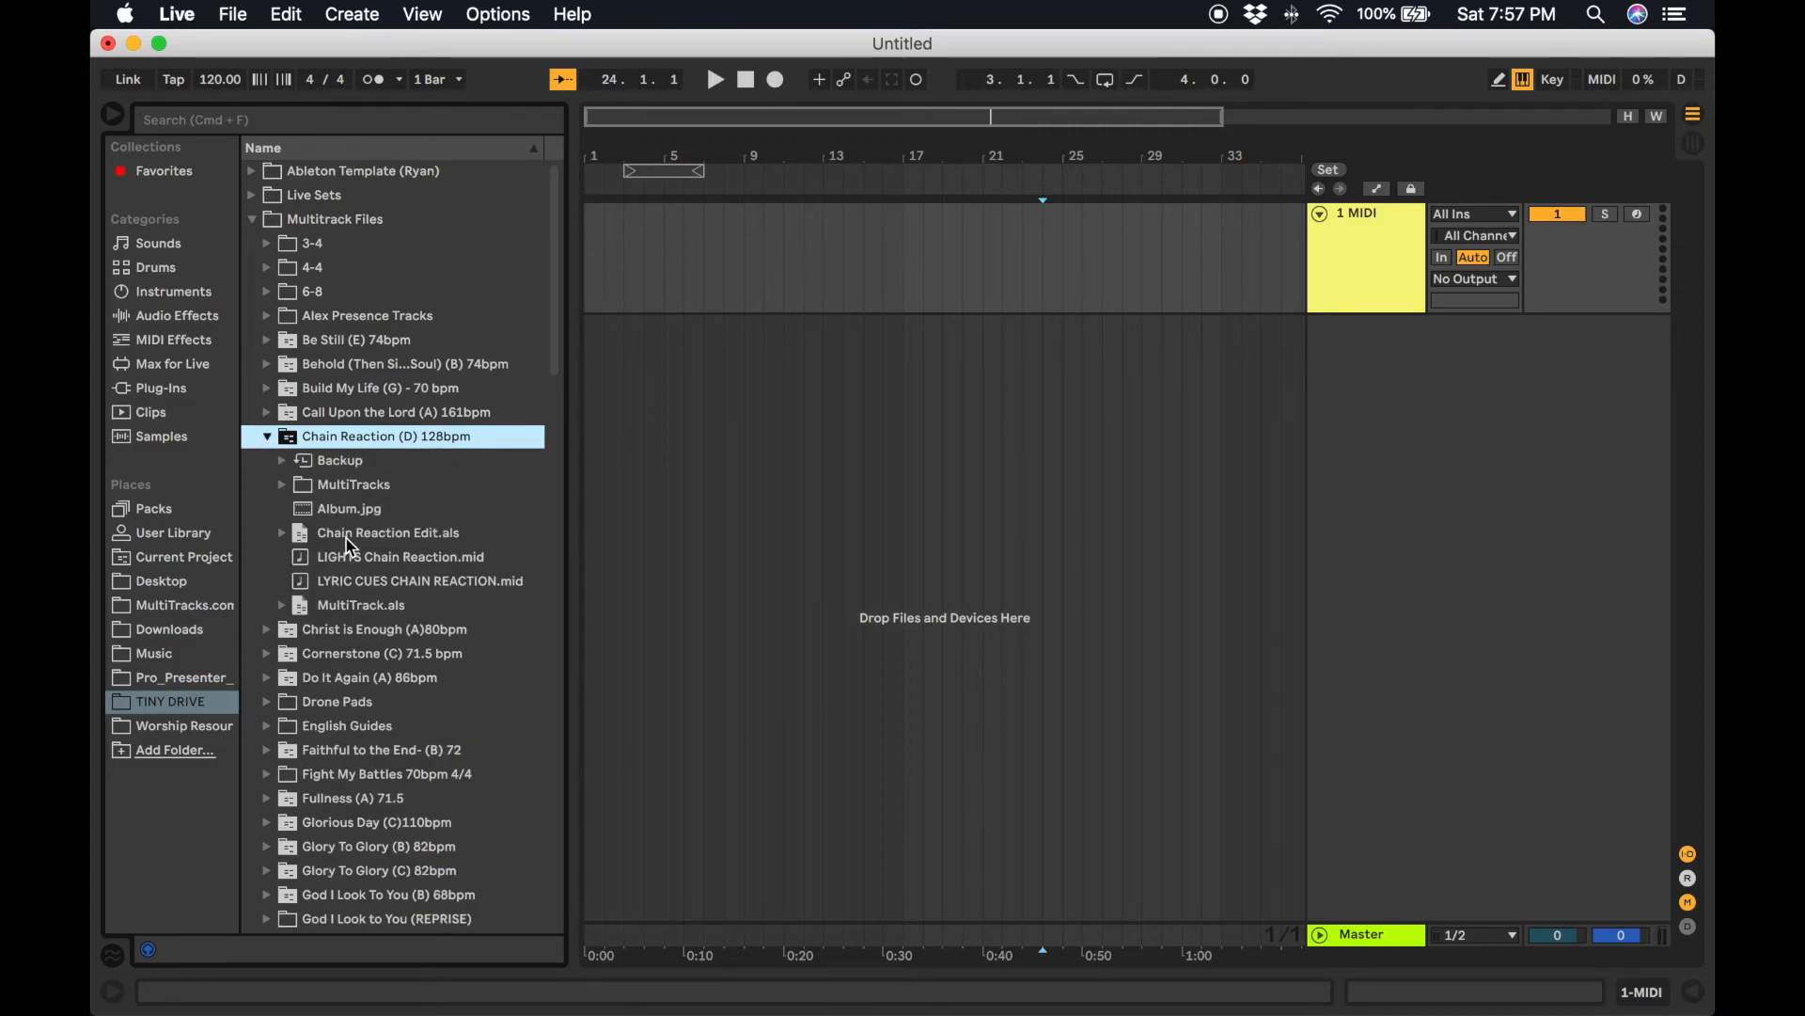
mouse_move(350, 543)
mouse_down()
mouse_move(689, 512)
mouse_move(656, 495)
mouse_move(316, 546)
mouse_up()
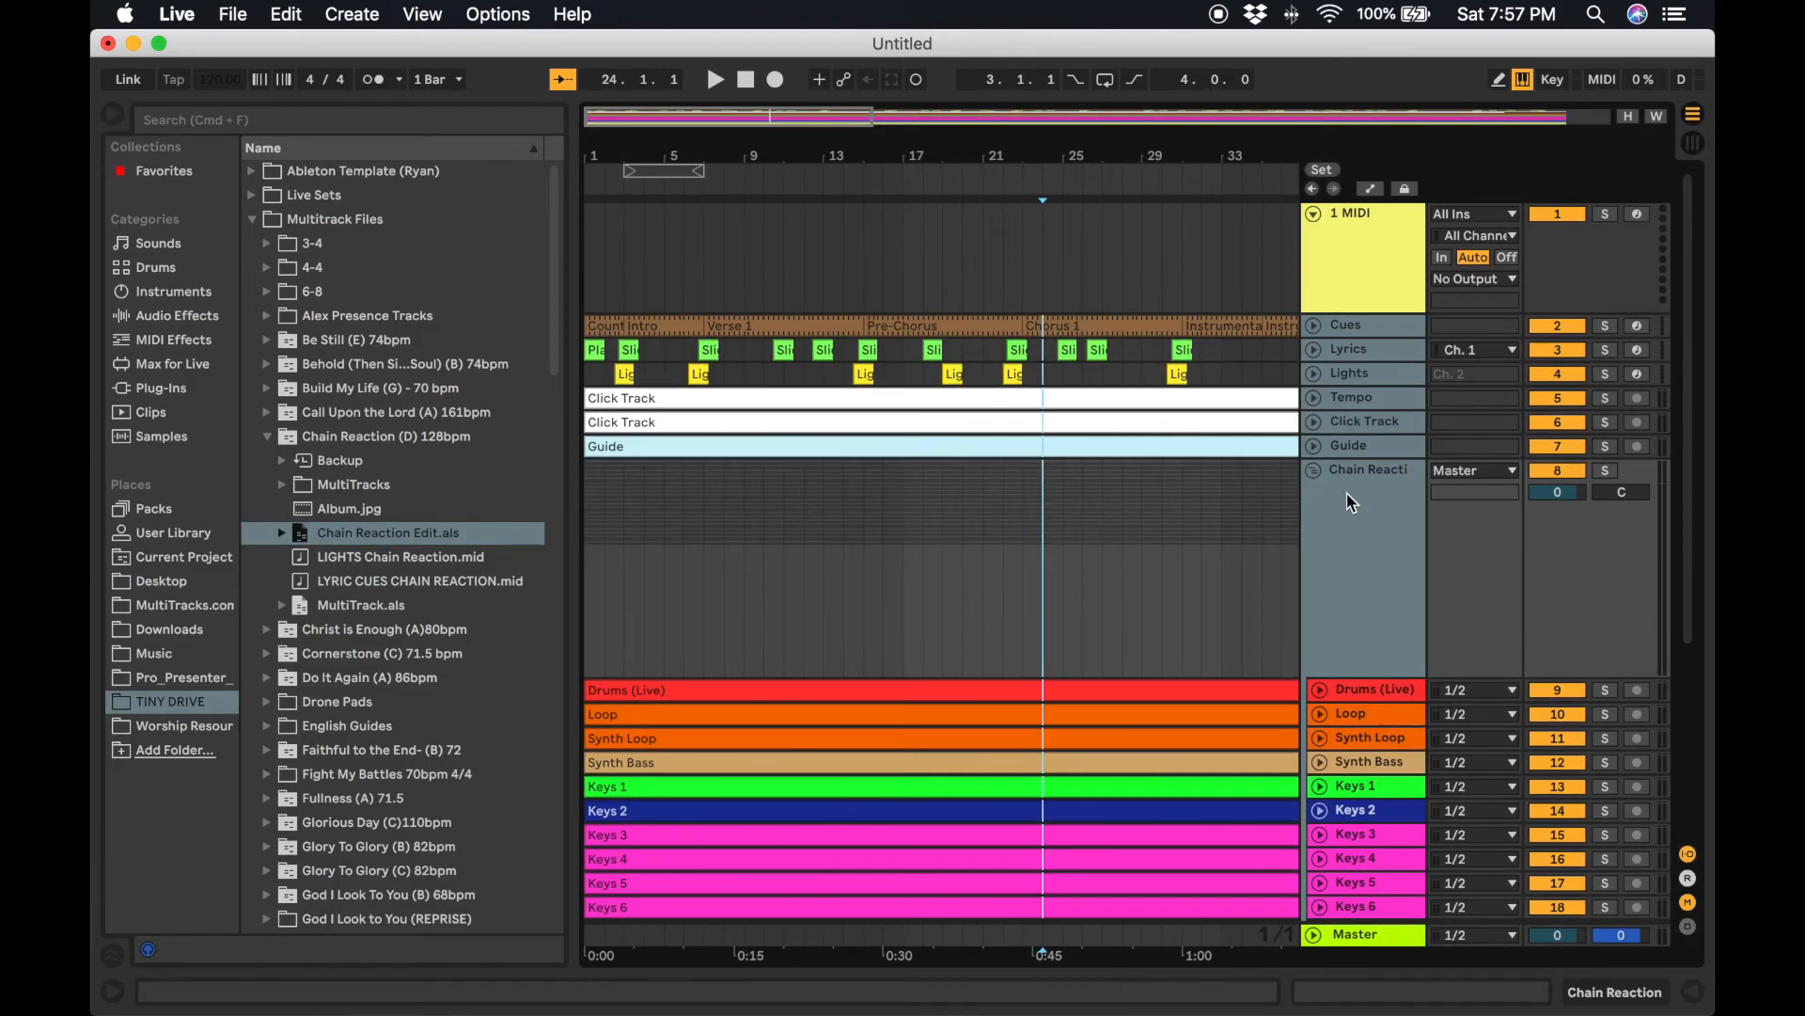
Delete the empty MIDI track and fold the Chain Reaction group track.
click(1315, 470)
key(Delete)
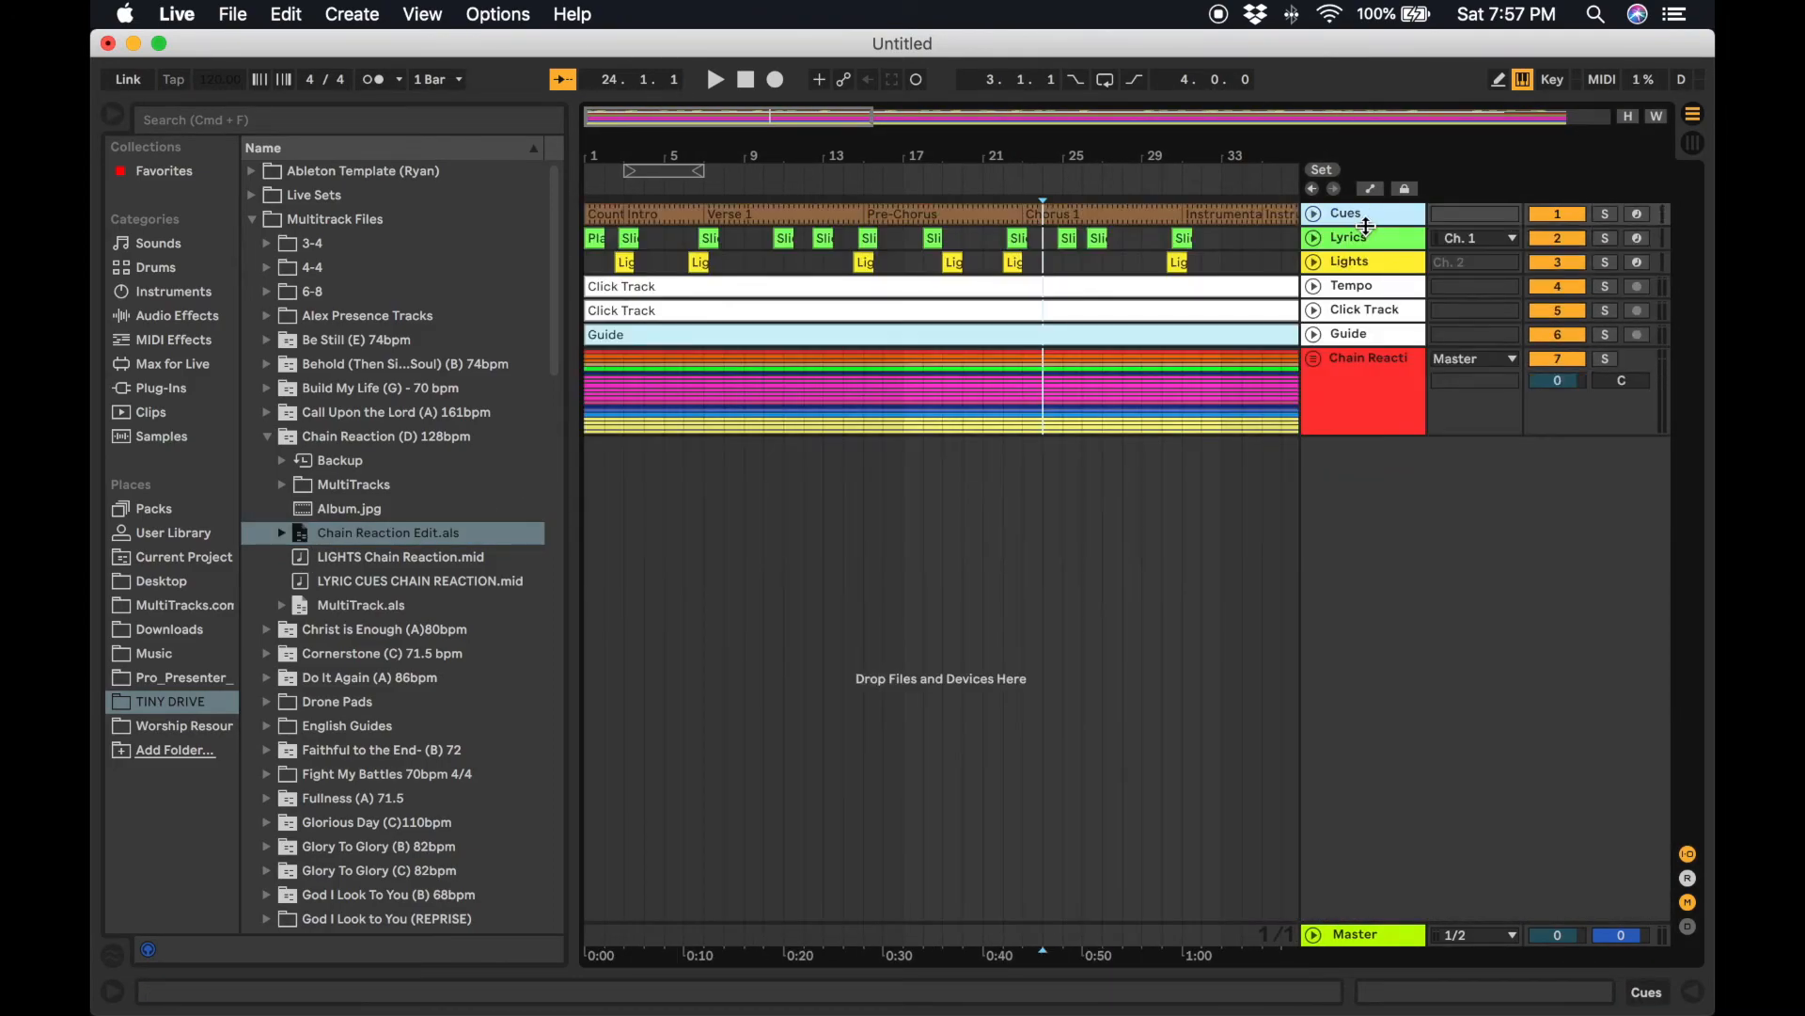
scroll(1193, 459, right, 10)
click(1317, 359)
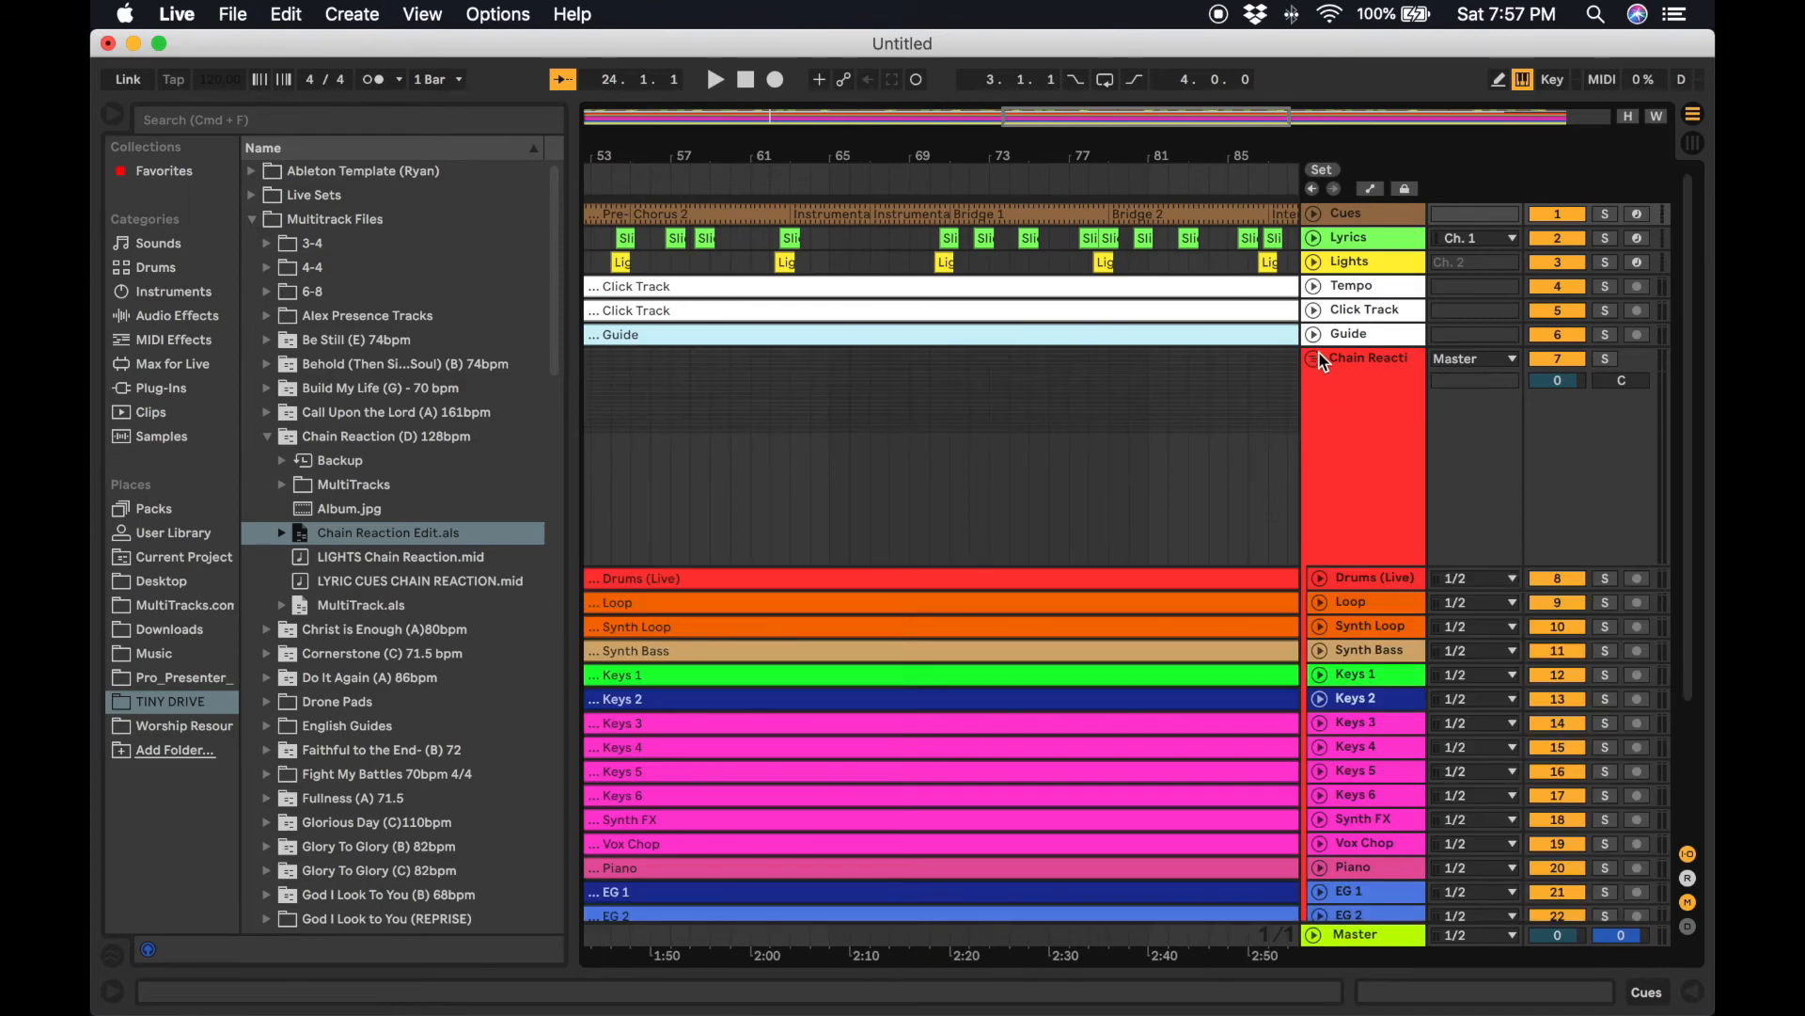
scroll(1210, 532, down, 5)
scroll(1209, 532, right, 8)
scroll(1209, 536, up, 5)
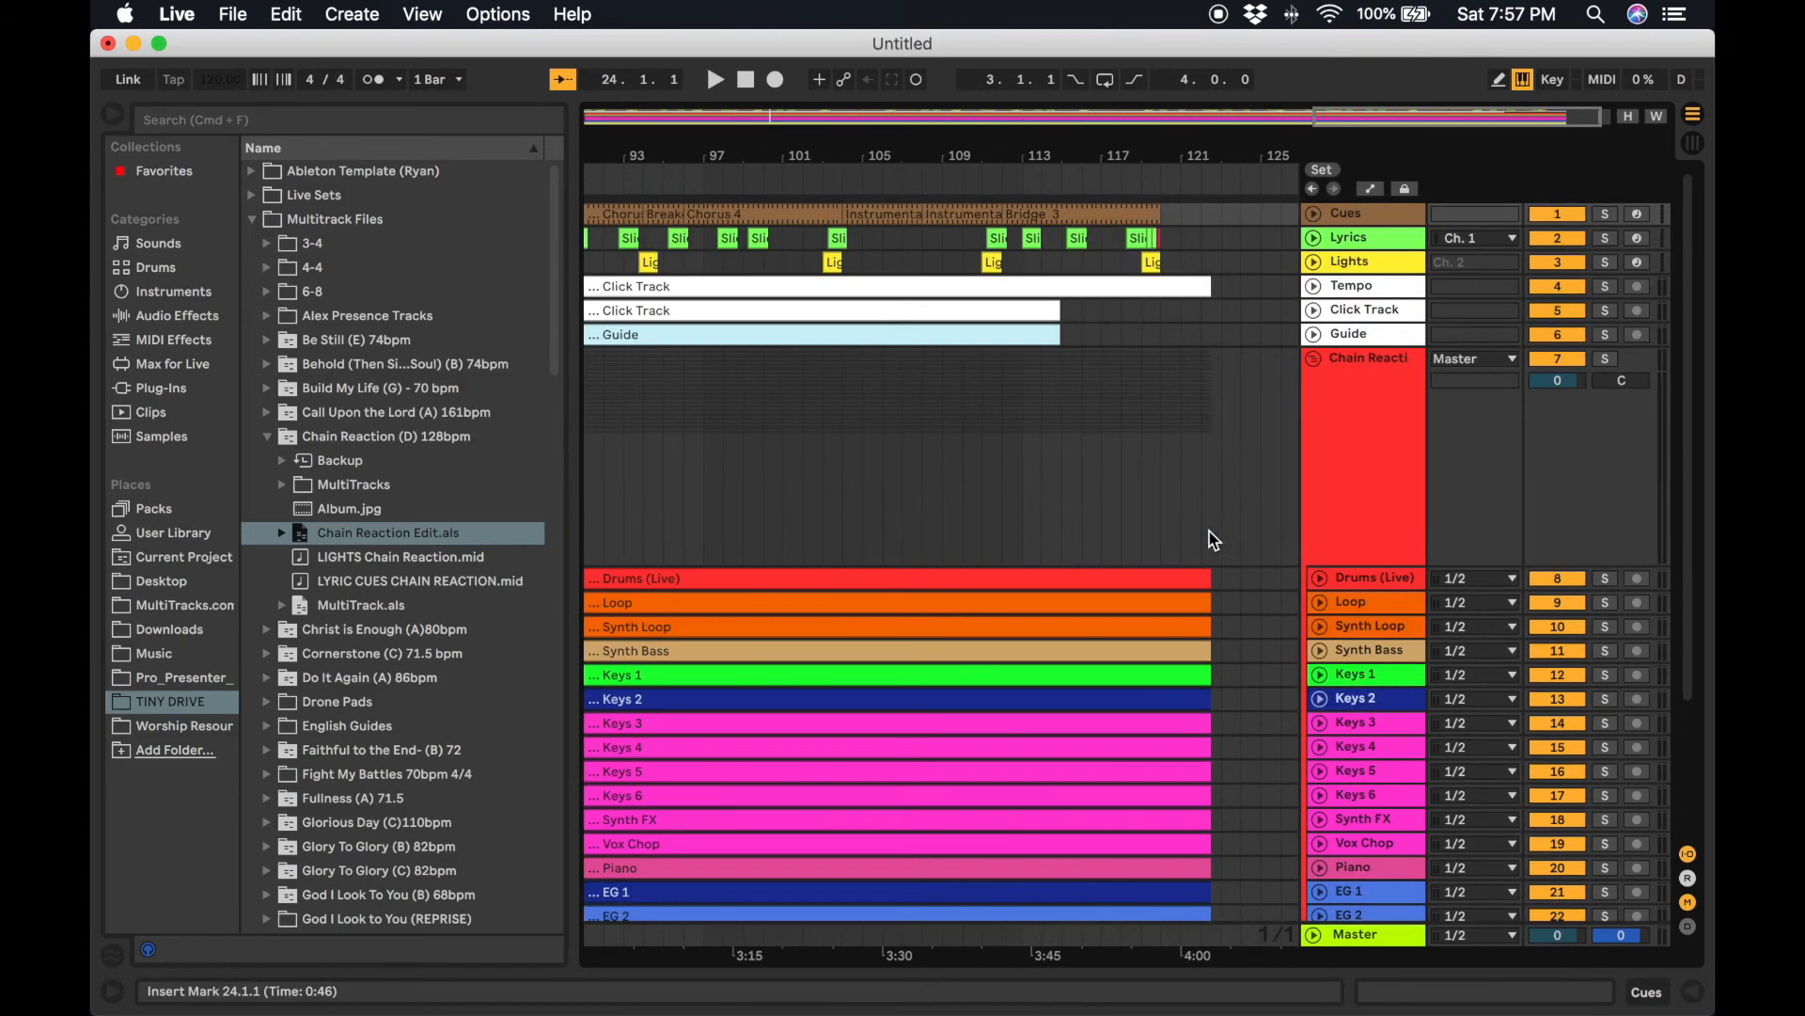
click(1313, 359)
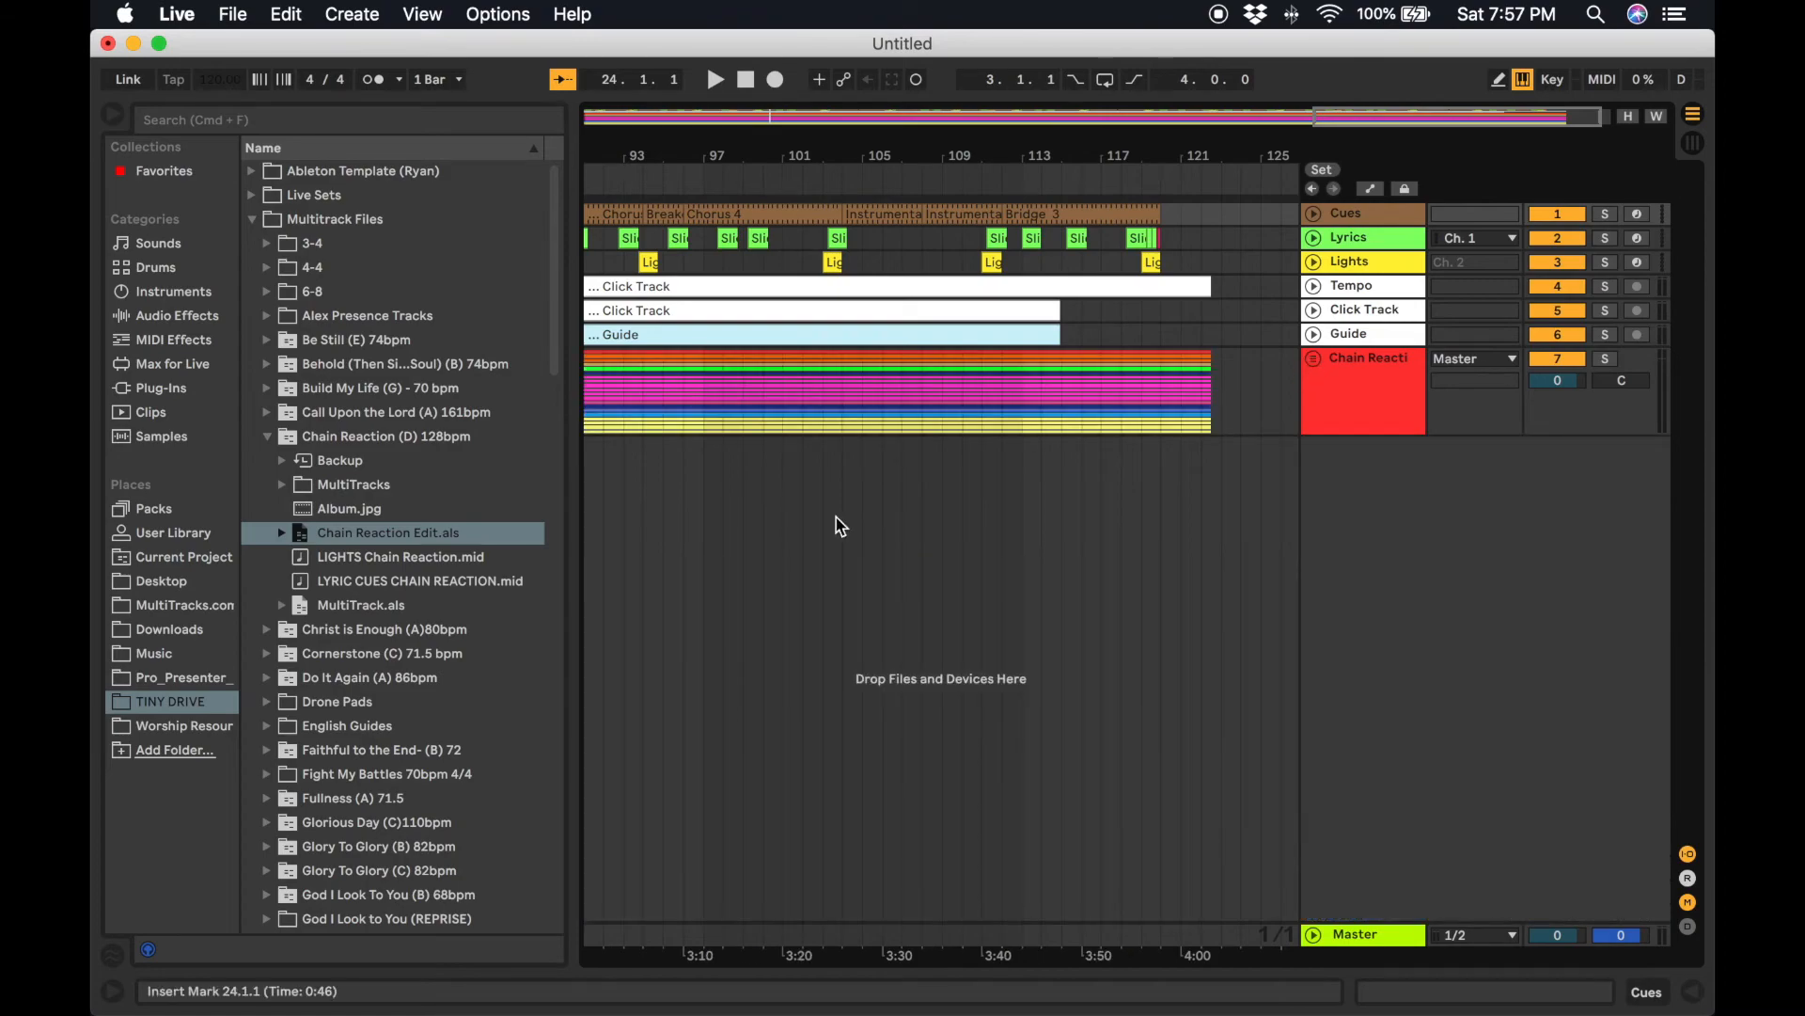
Expand the Grateful (A) 92.5 bpm folder and drag Grateful Edit.als into the arrangement below the first song.
click(268, 437)
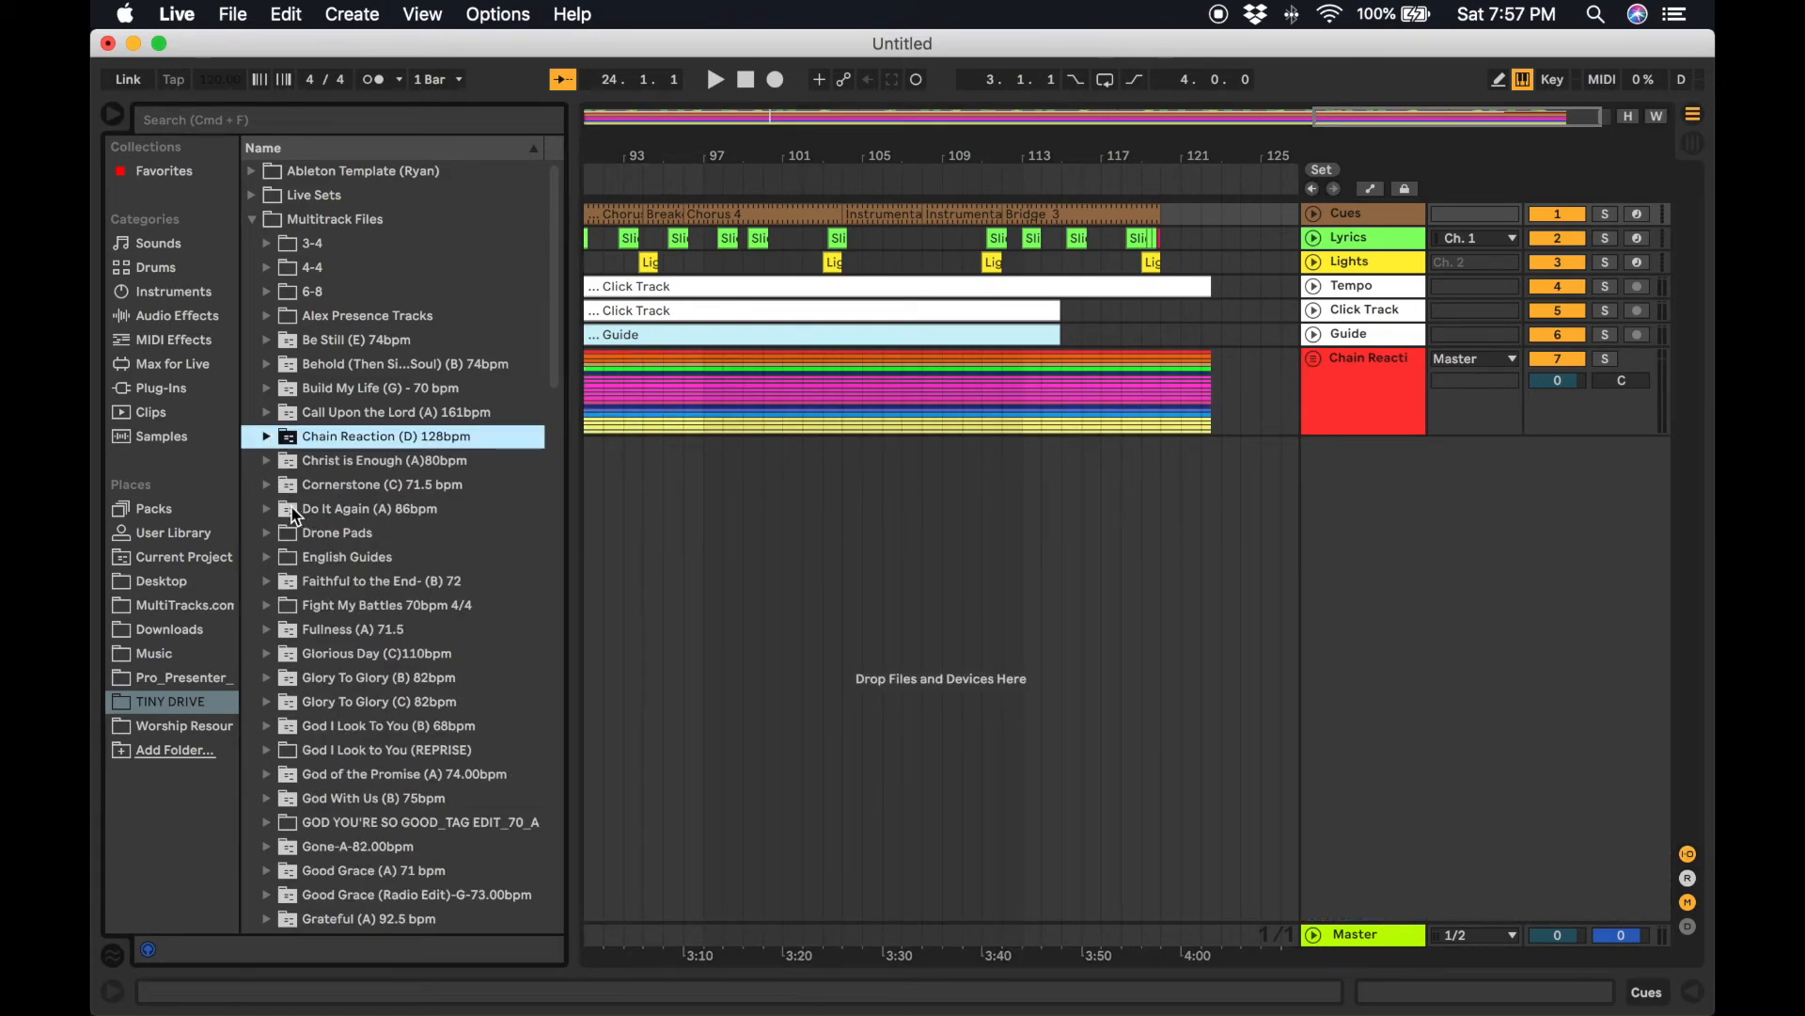
scroll(374, 801, down, 5)
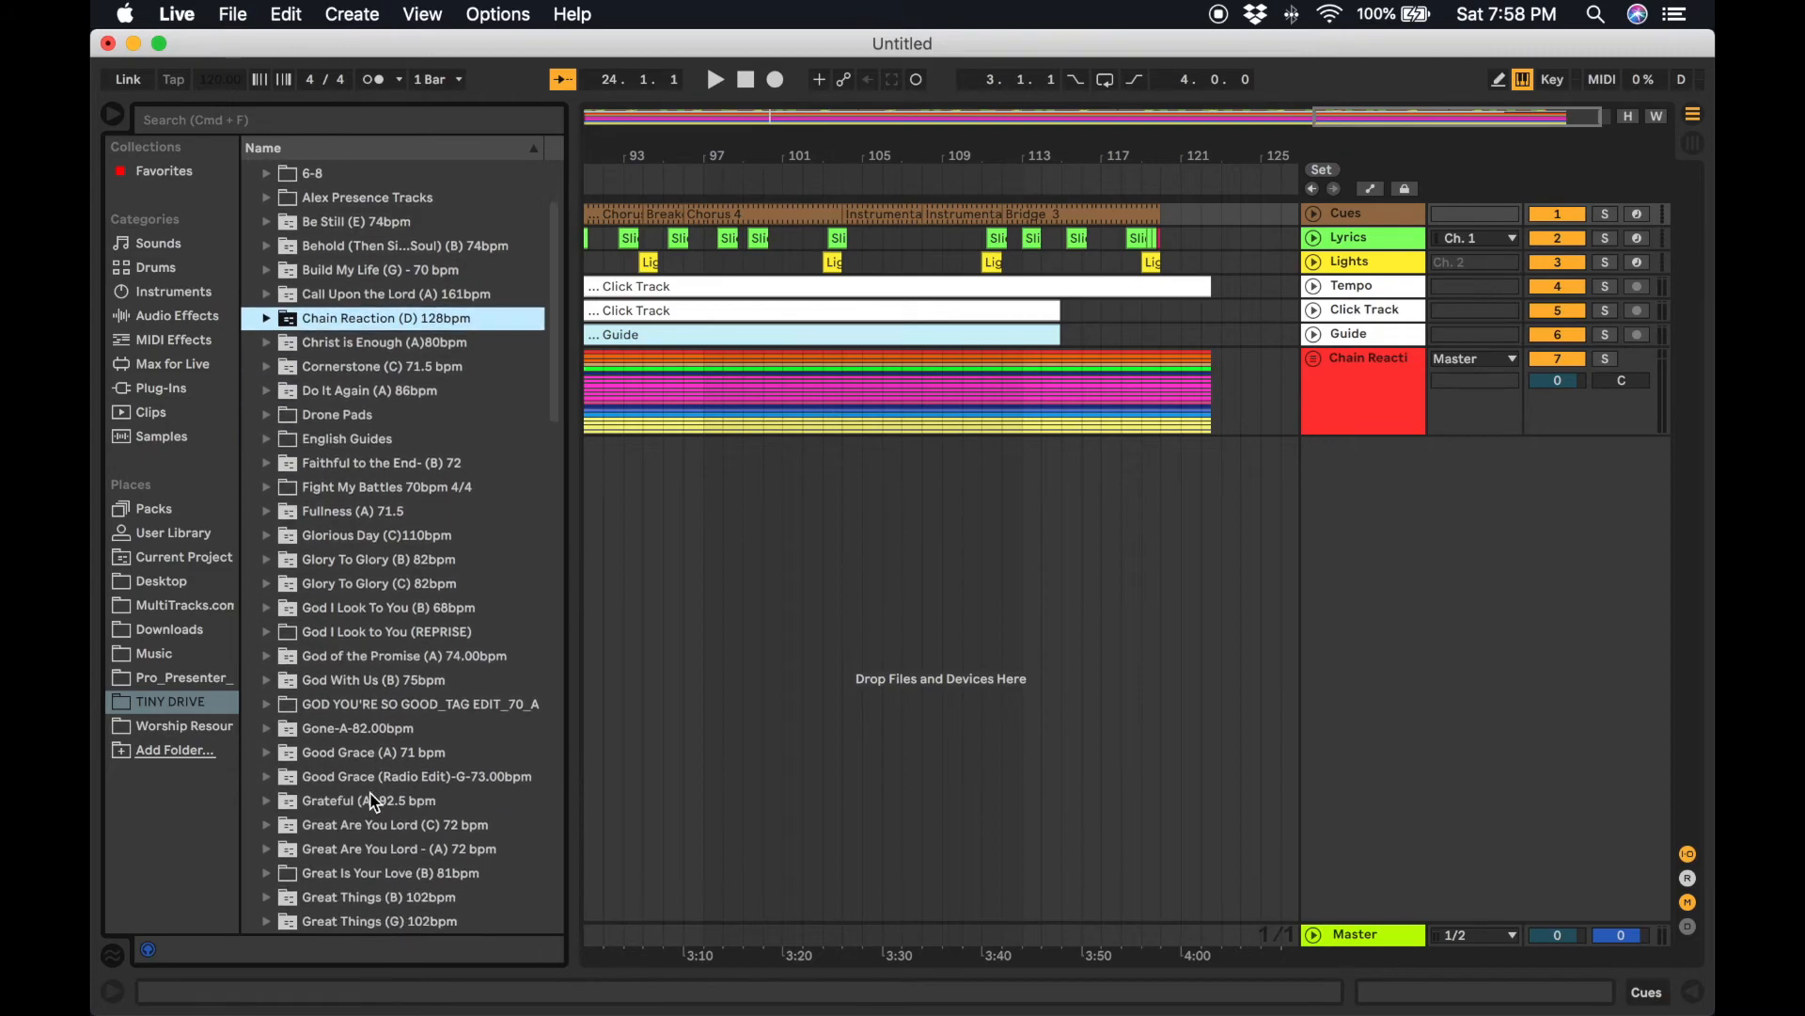
click(268, 712)
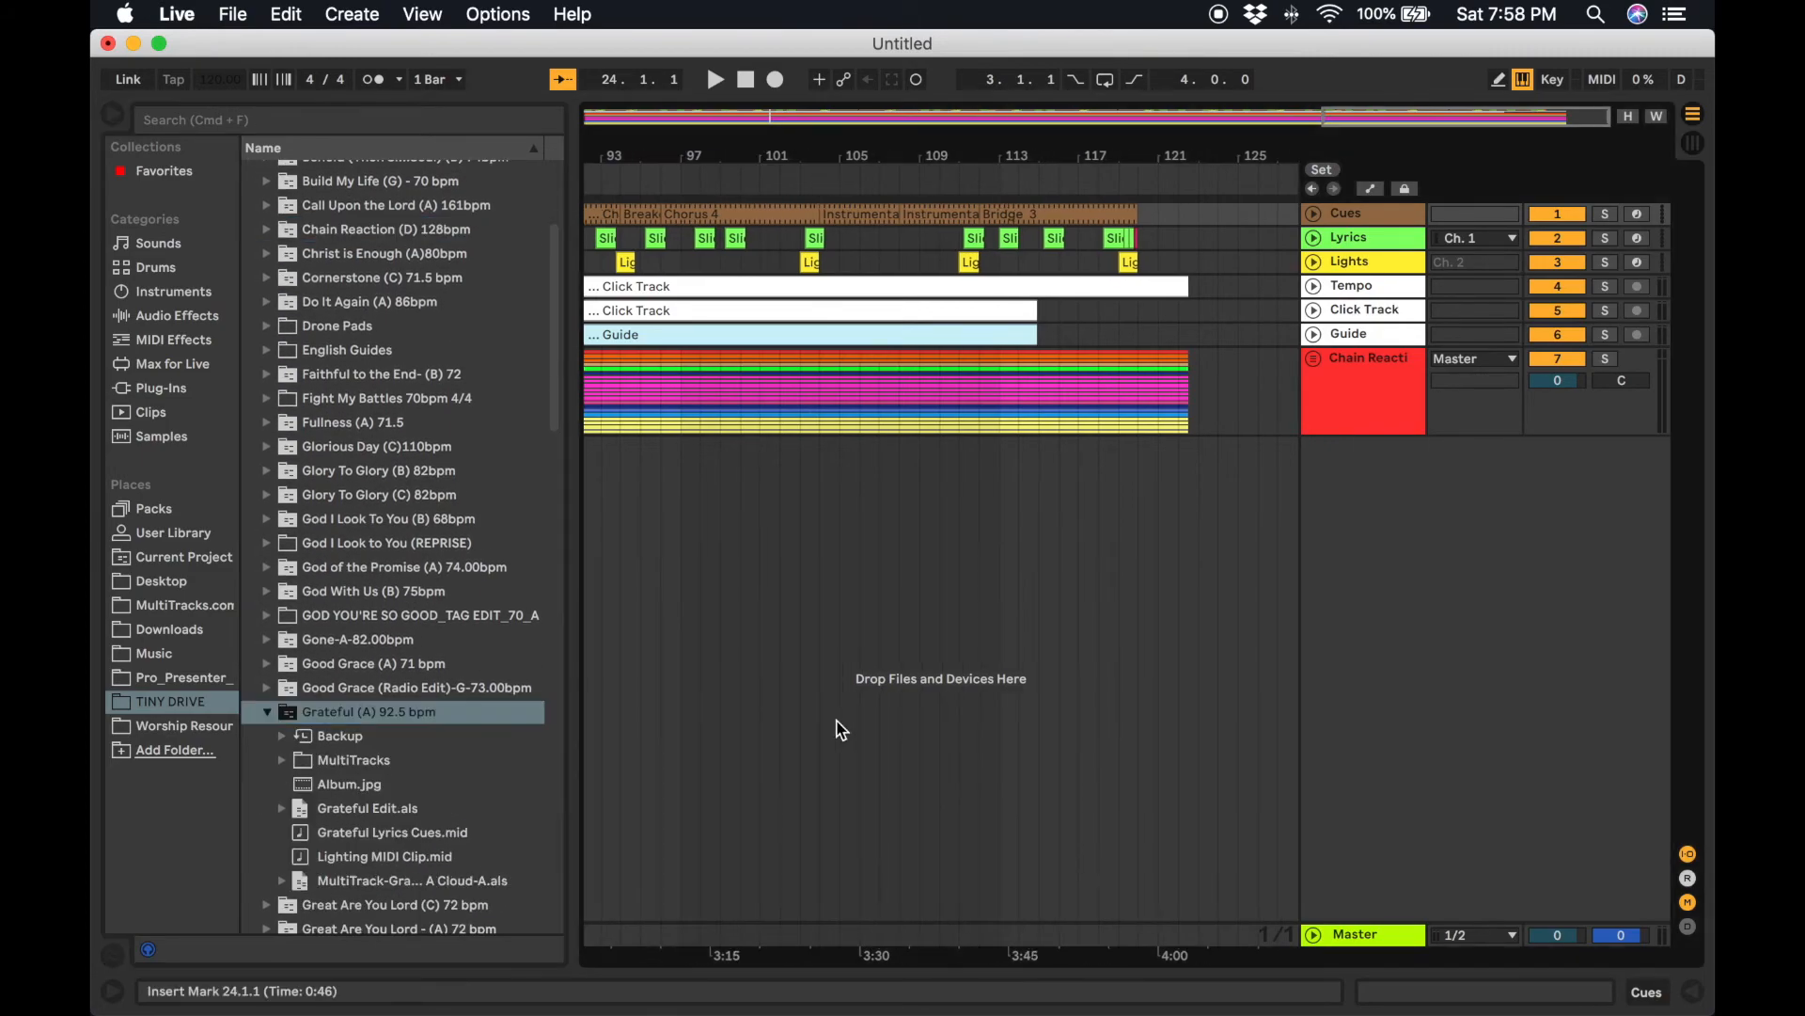
click(337, 811)
drag(337, 818, 1056, 624)
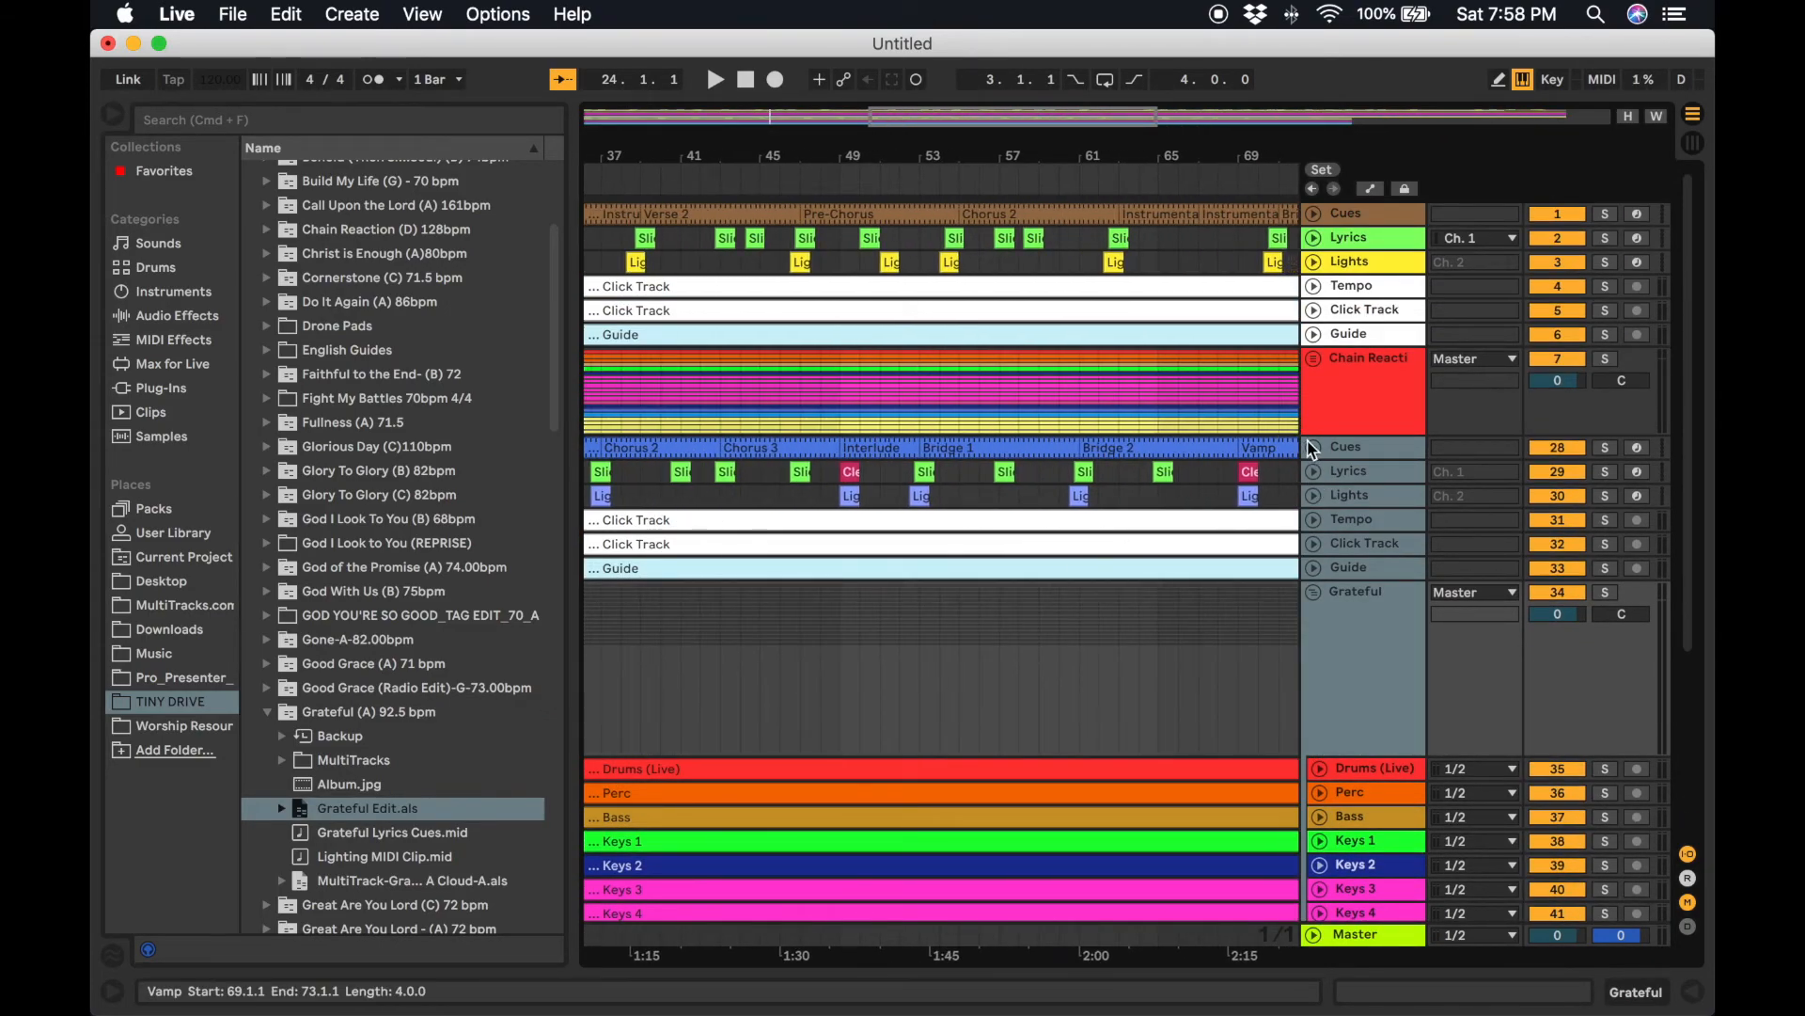
Cut the Grateful song's cue, lyrics, lights, tempo, click and guide clips from its own tracks.
scroll(1060, 475, right, 10)
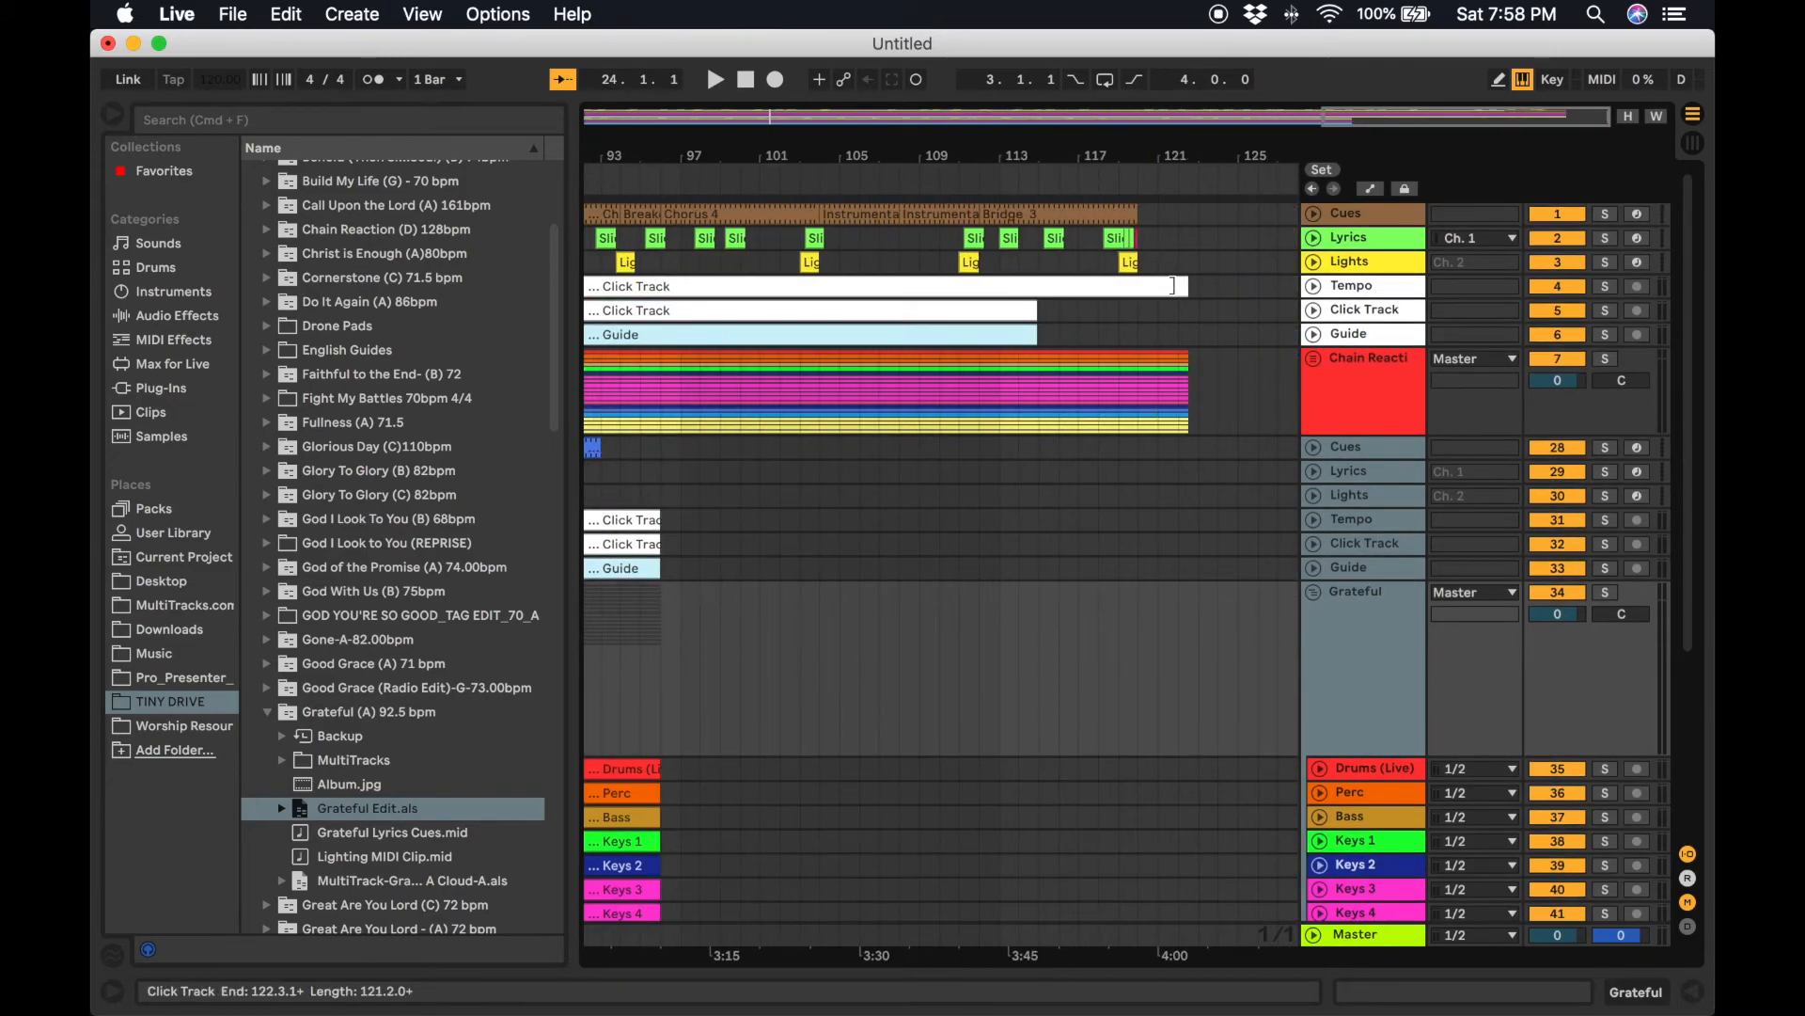
scroll(967, 593, left, 16)
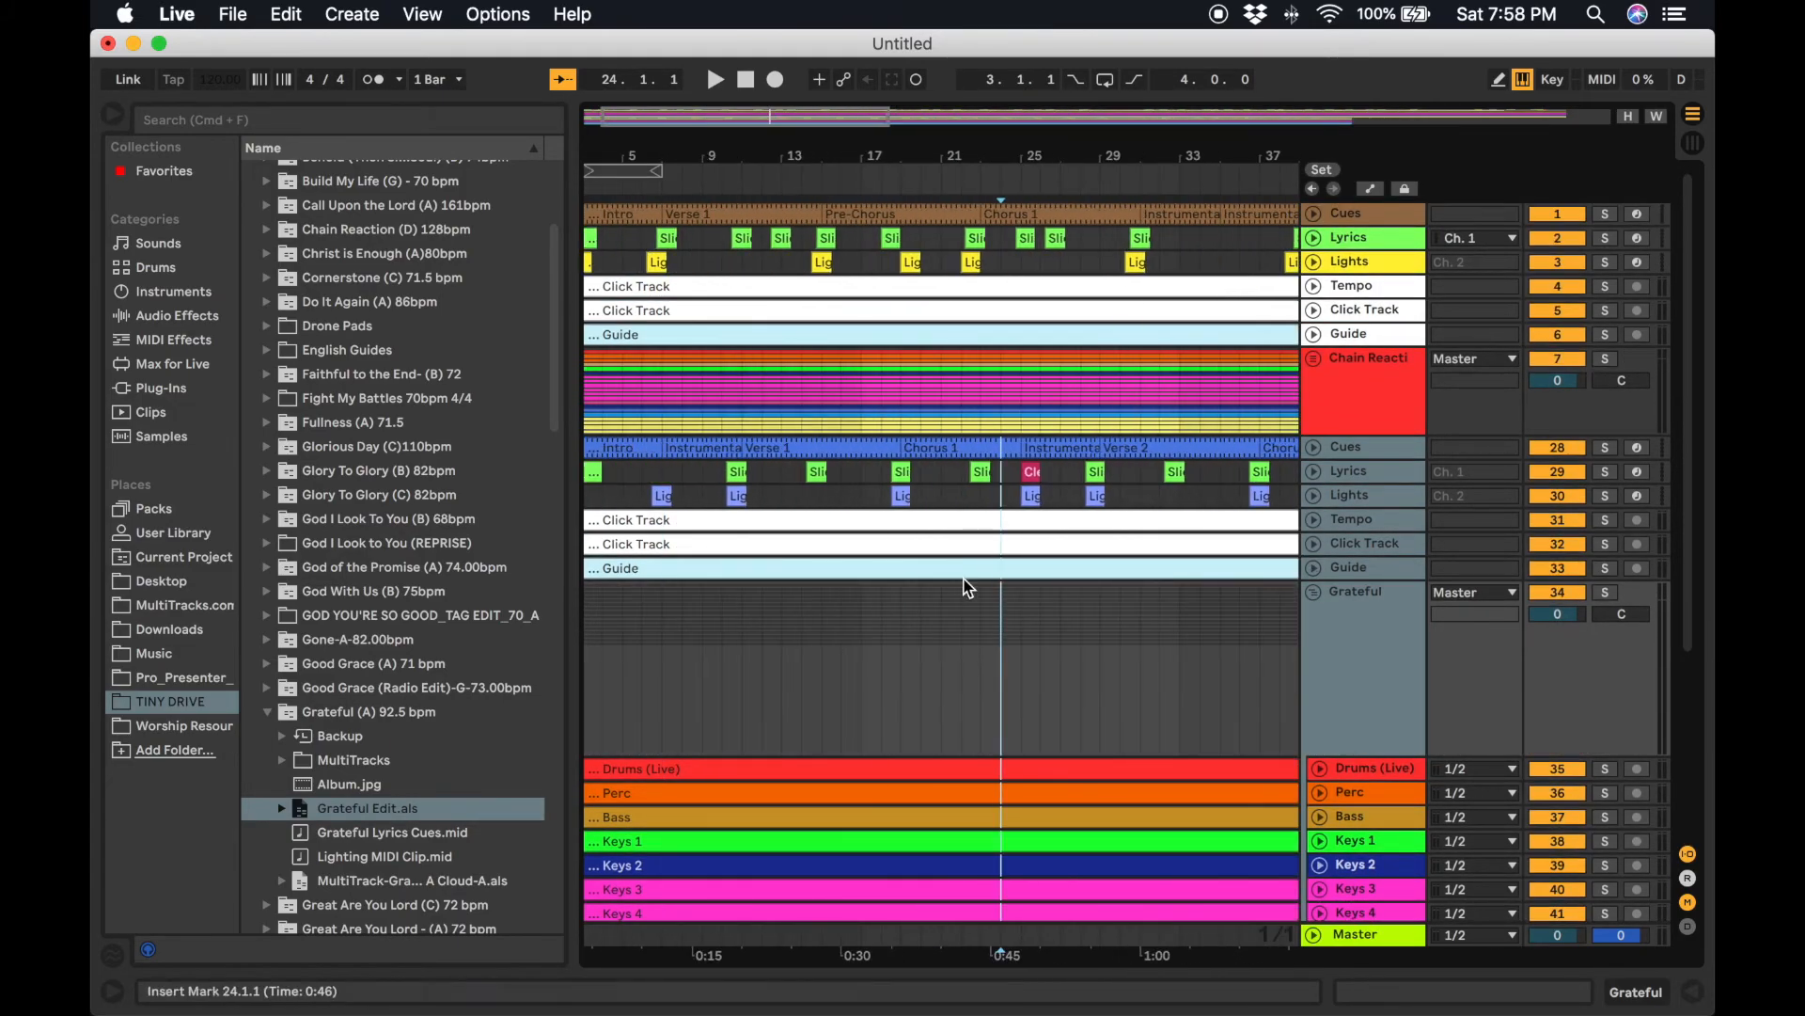
click(866, 565)
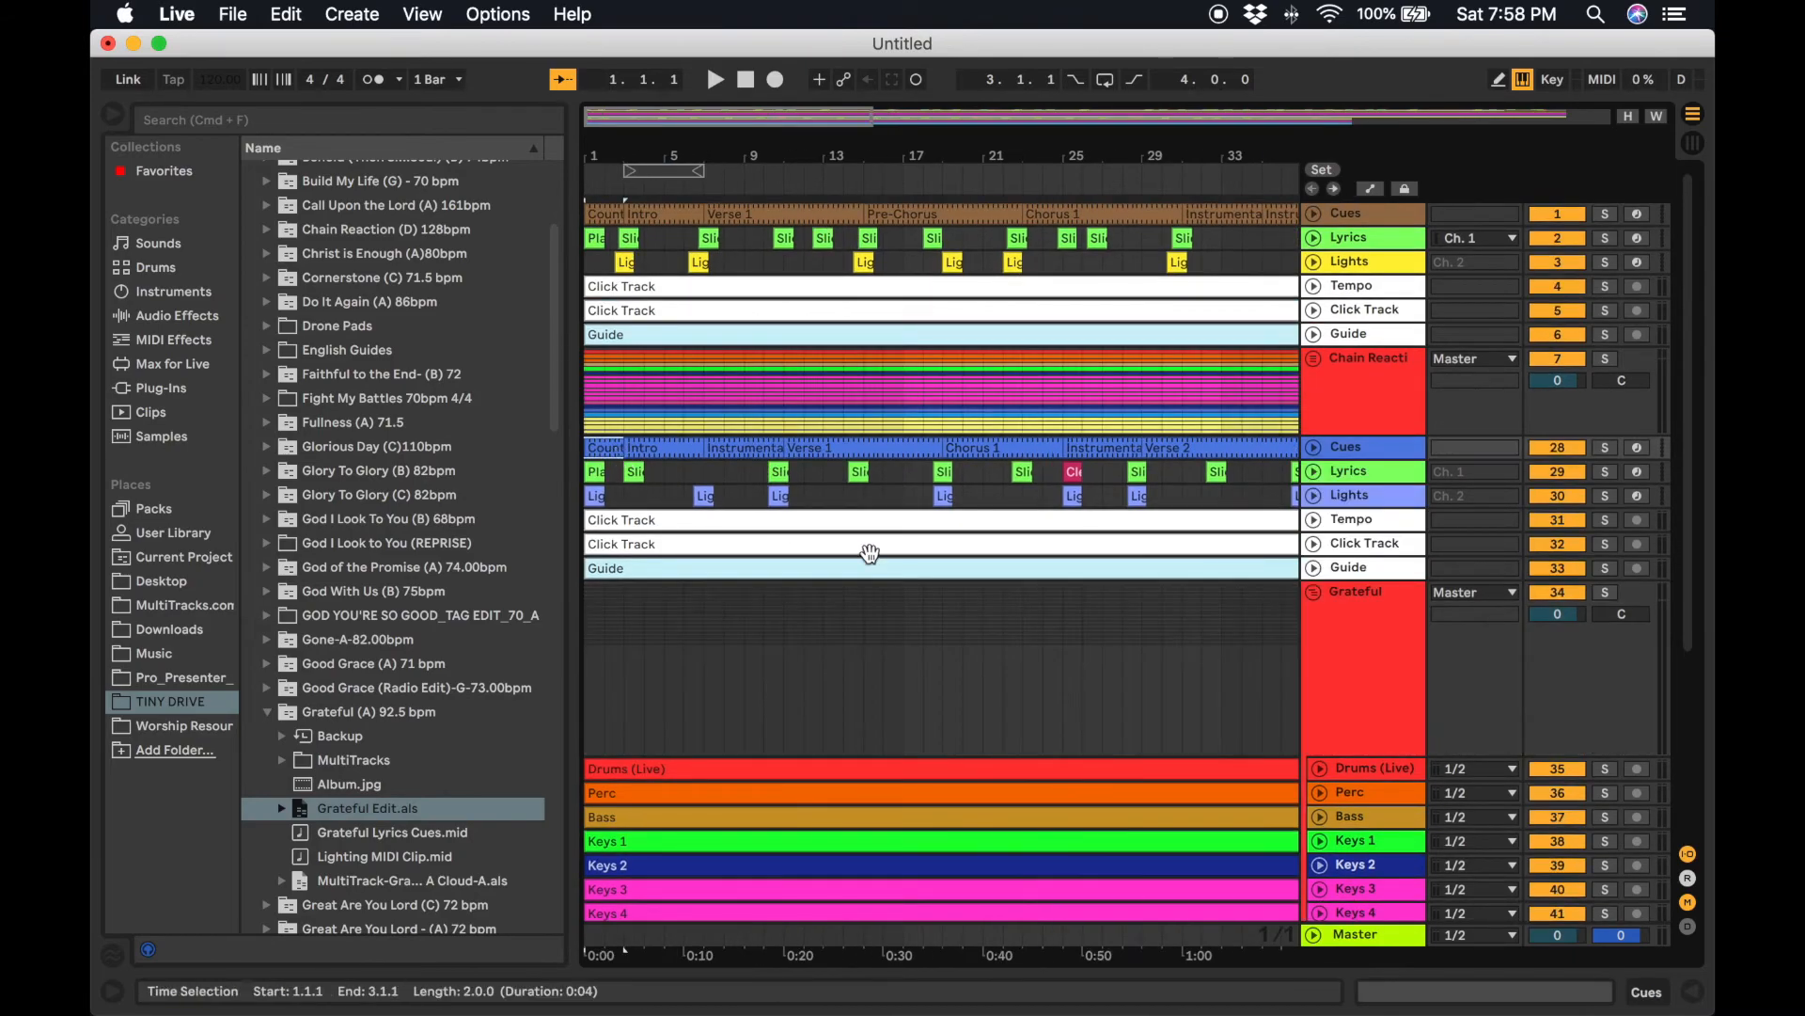
scroll(987, 574, right, 13)
scroll(994, 587, right, 3)
scroll(994, 587, down, 1)
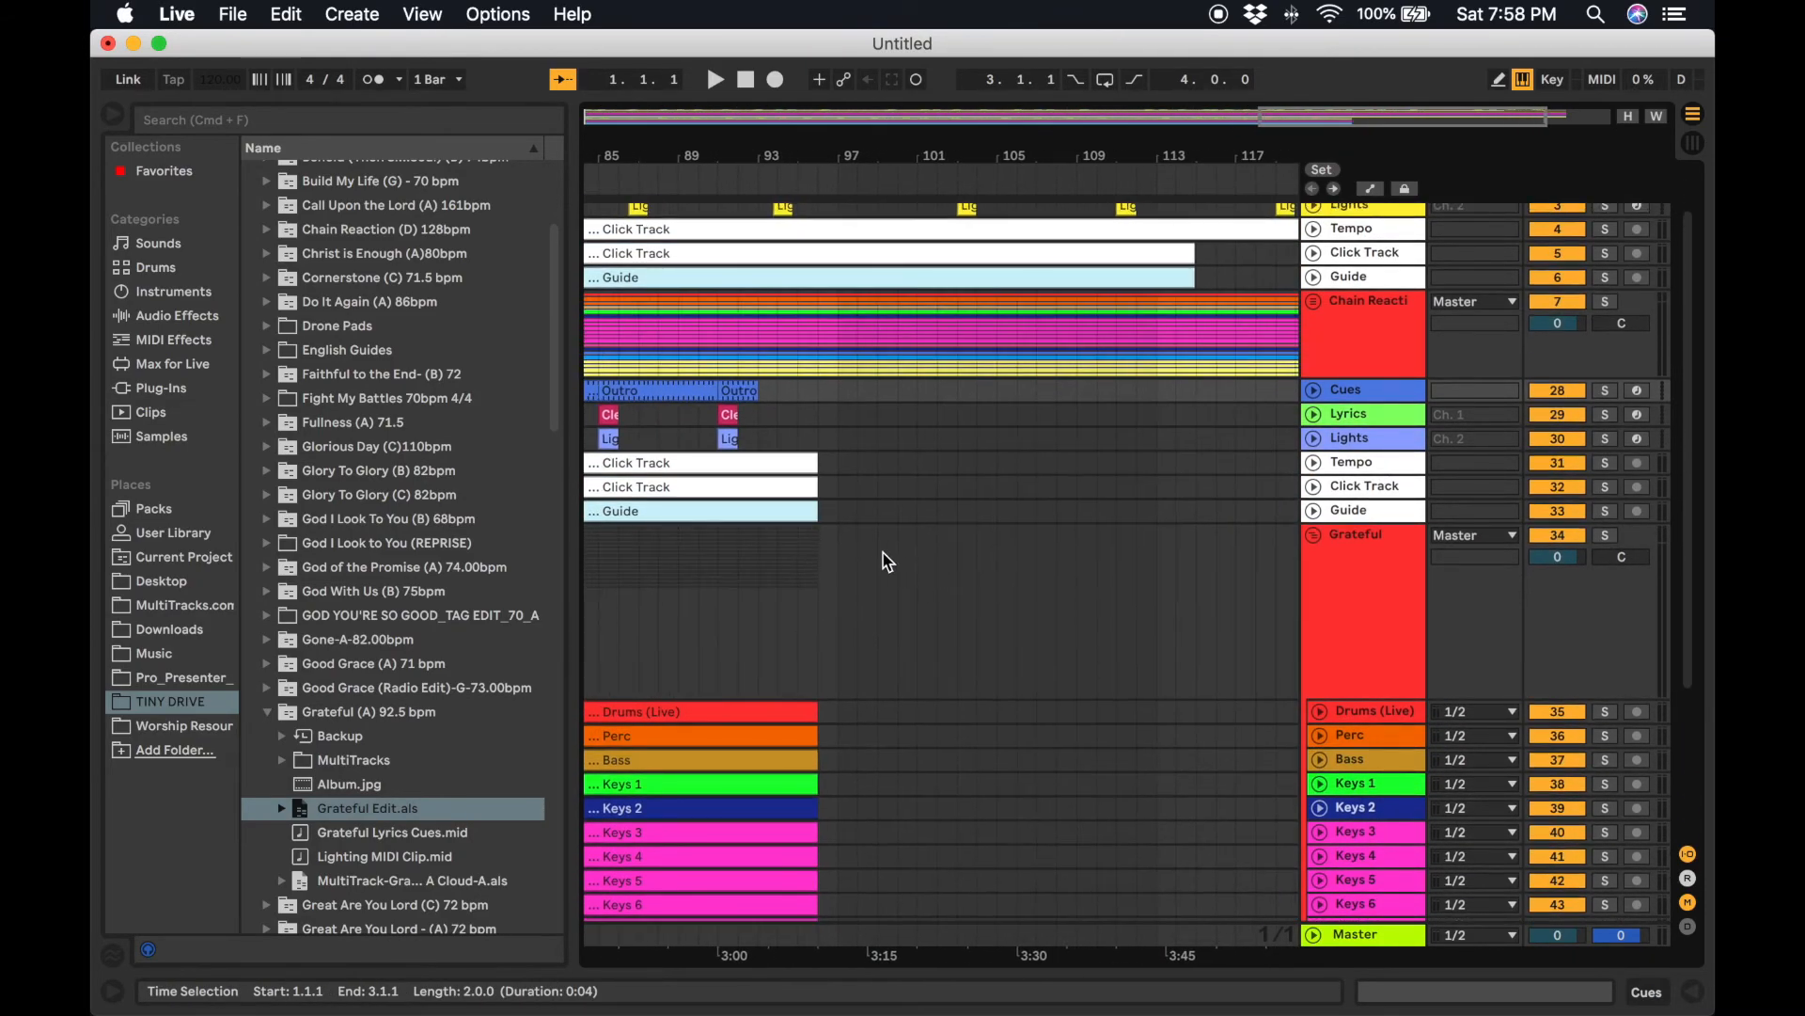
shift+click(802, 512)
key(Delete)
Paste those Grateful clips onto the first song's Cues through Guide tracks starting at bar 123.
scroll(834, 520, right, 2)
scroll(833, 520, up, 1)
scroll(1246, 294, up, 1)
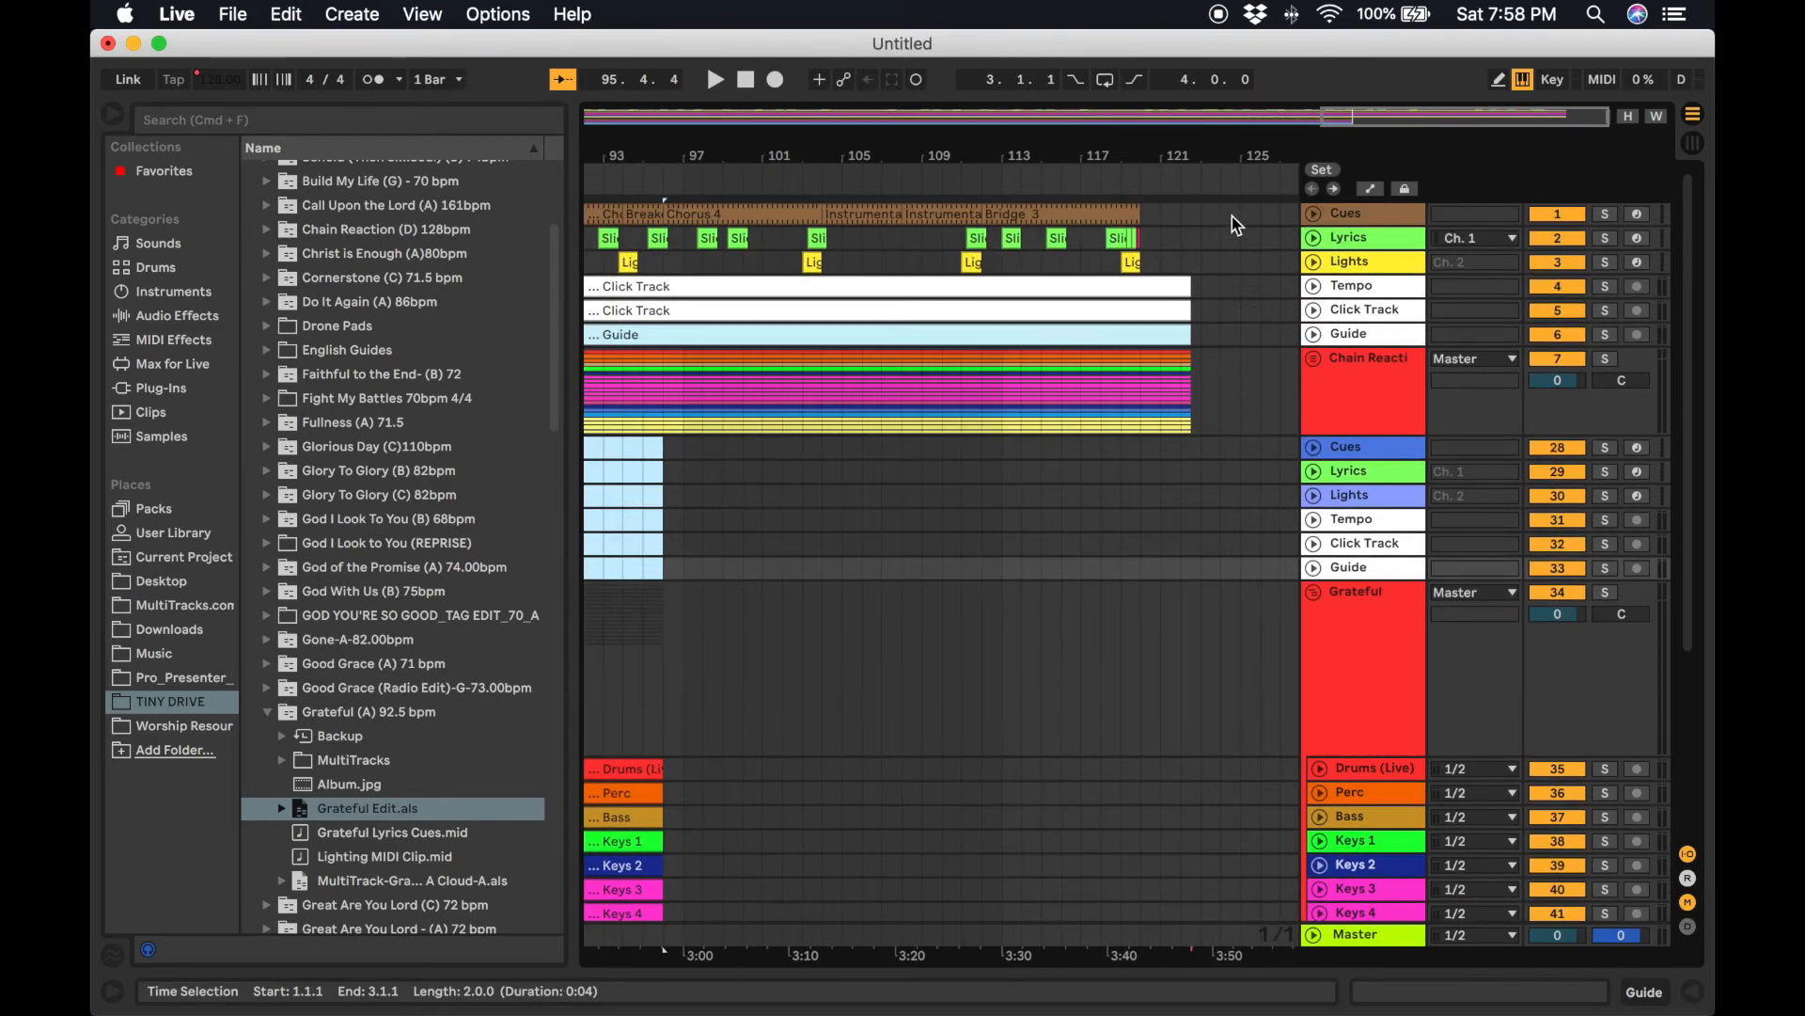
click(1199, 209)
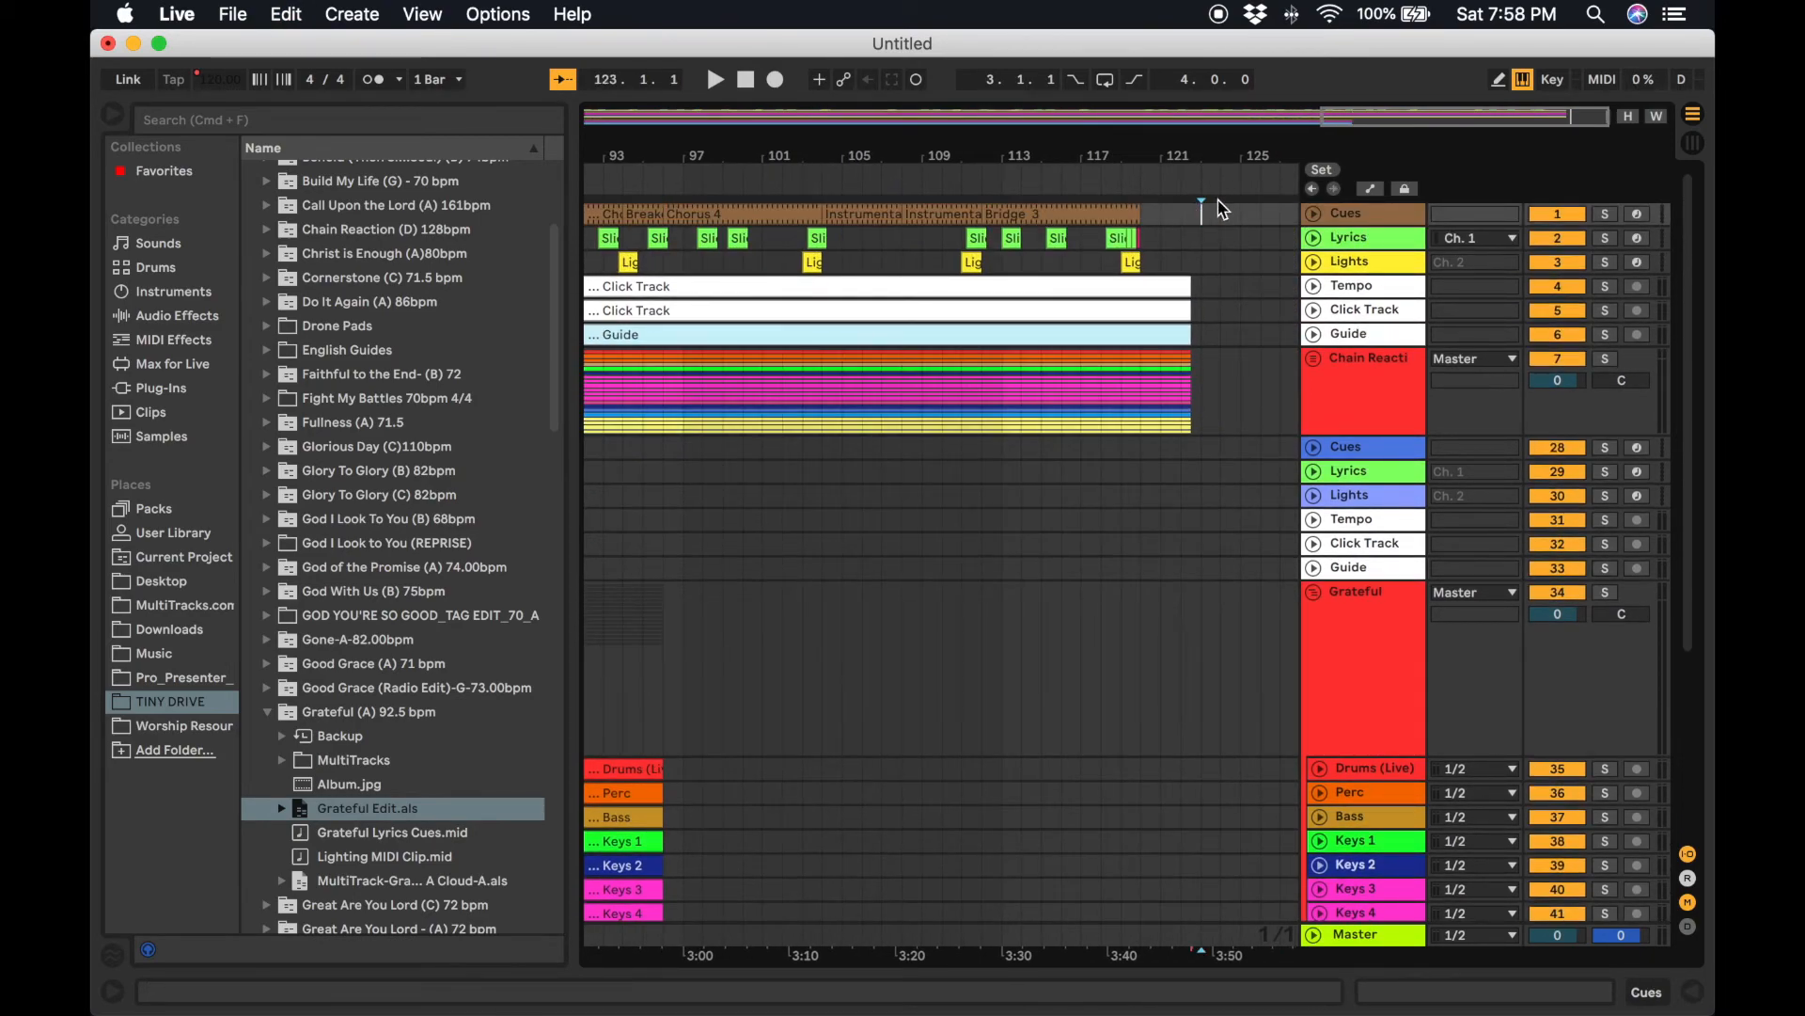
key(super+v)
Select and cut all Grateful stem clips from Drums (Live) down to EG 5.
scroll(1171, 442, down, 4)
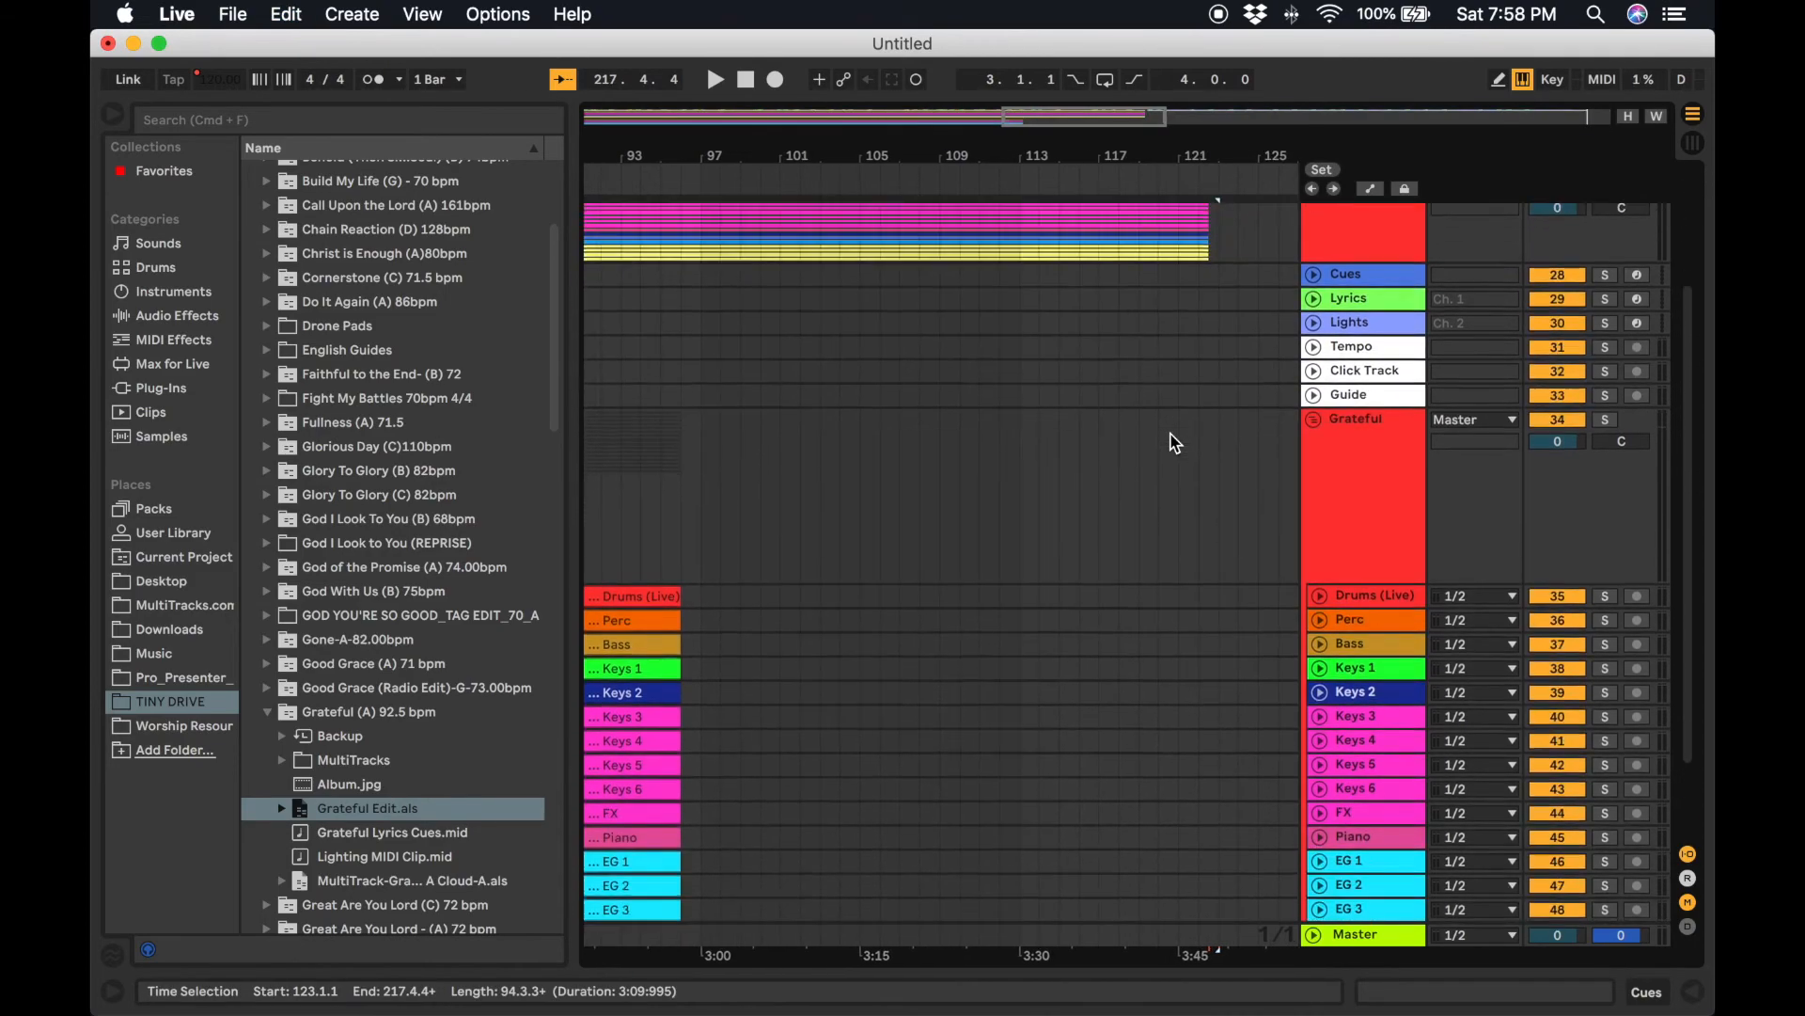
scroll(1175, 443, down, 2)
scroll(1176, 443, left, 10)
click(1109, 489)
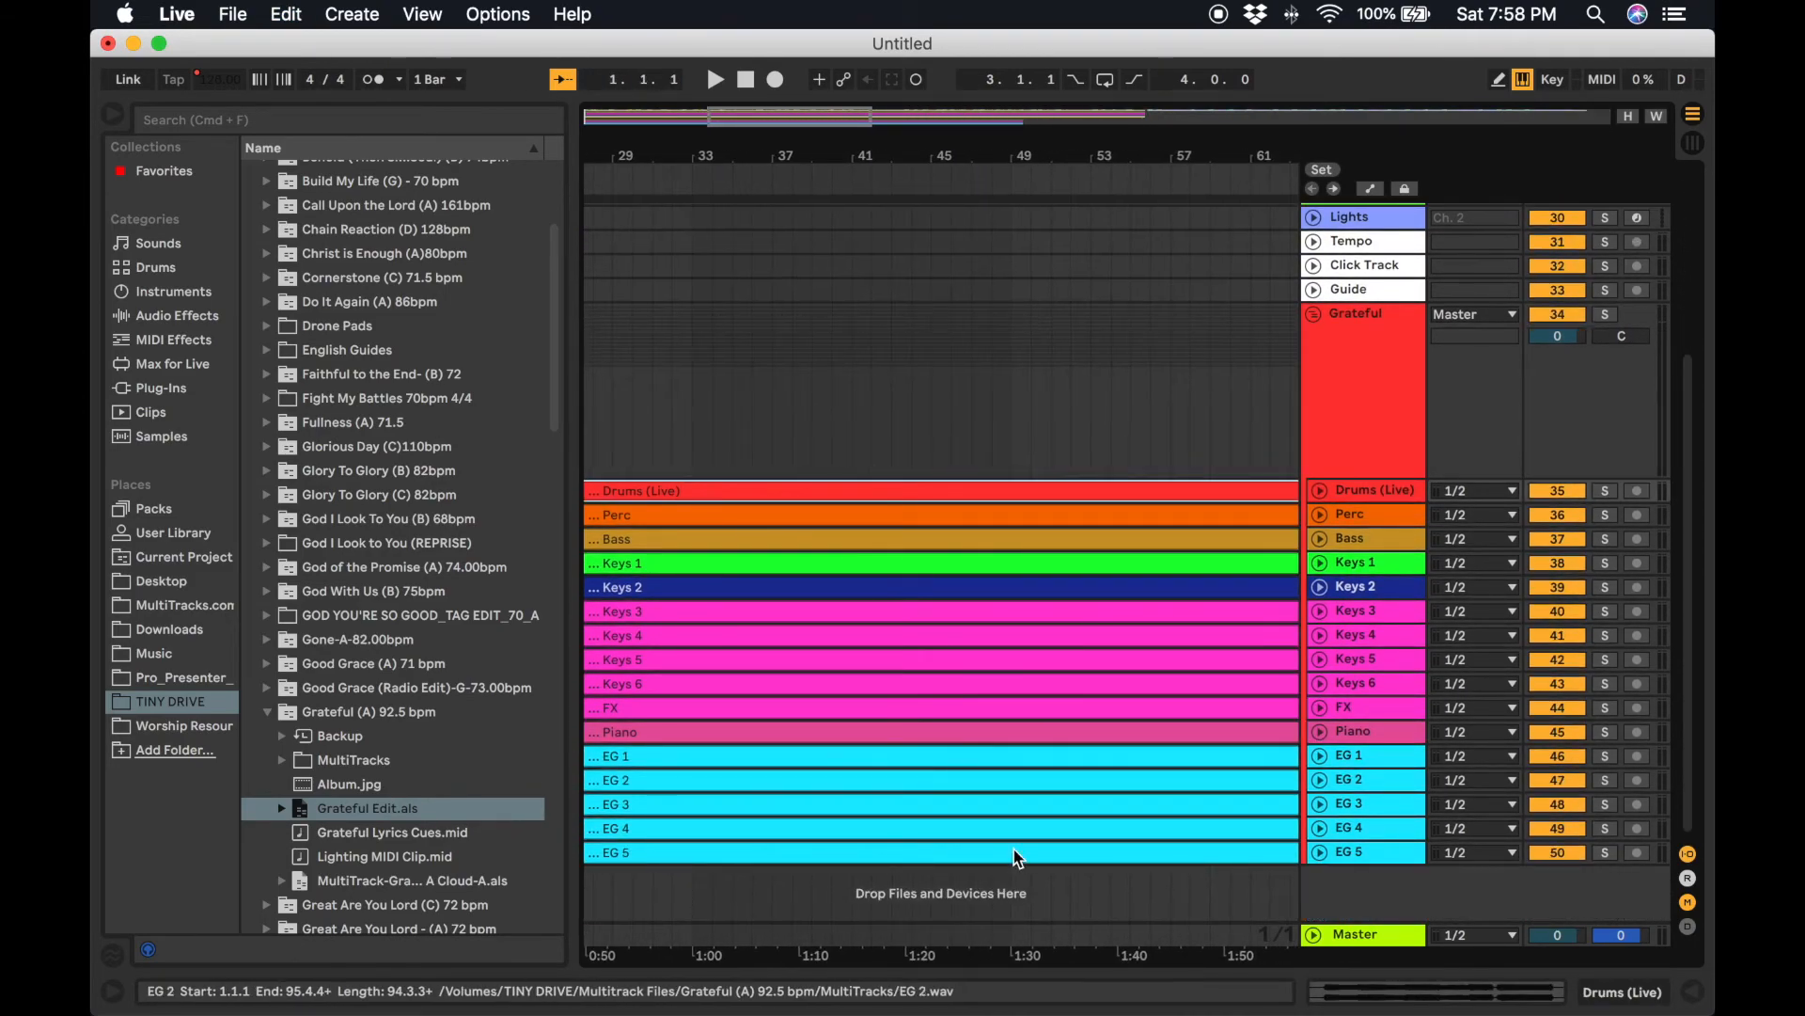
shift+click(1044, 854)
key(super+x)
Paste the Grateful stems back onto their tracks starting at bar 123.
scroll(1043, 854, up, 4)
scroll(1043, 855, right, 10)
scroll(1045, 857, right, 8)
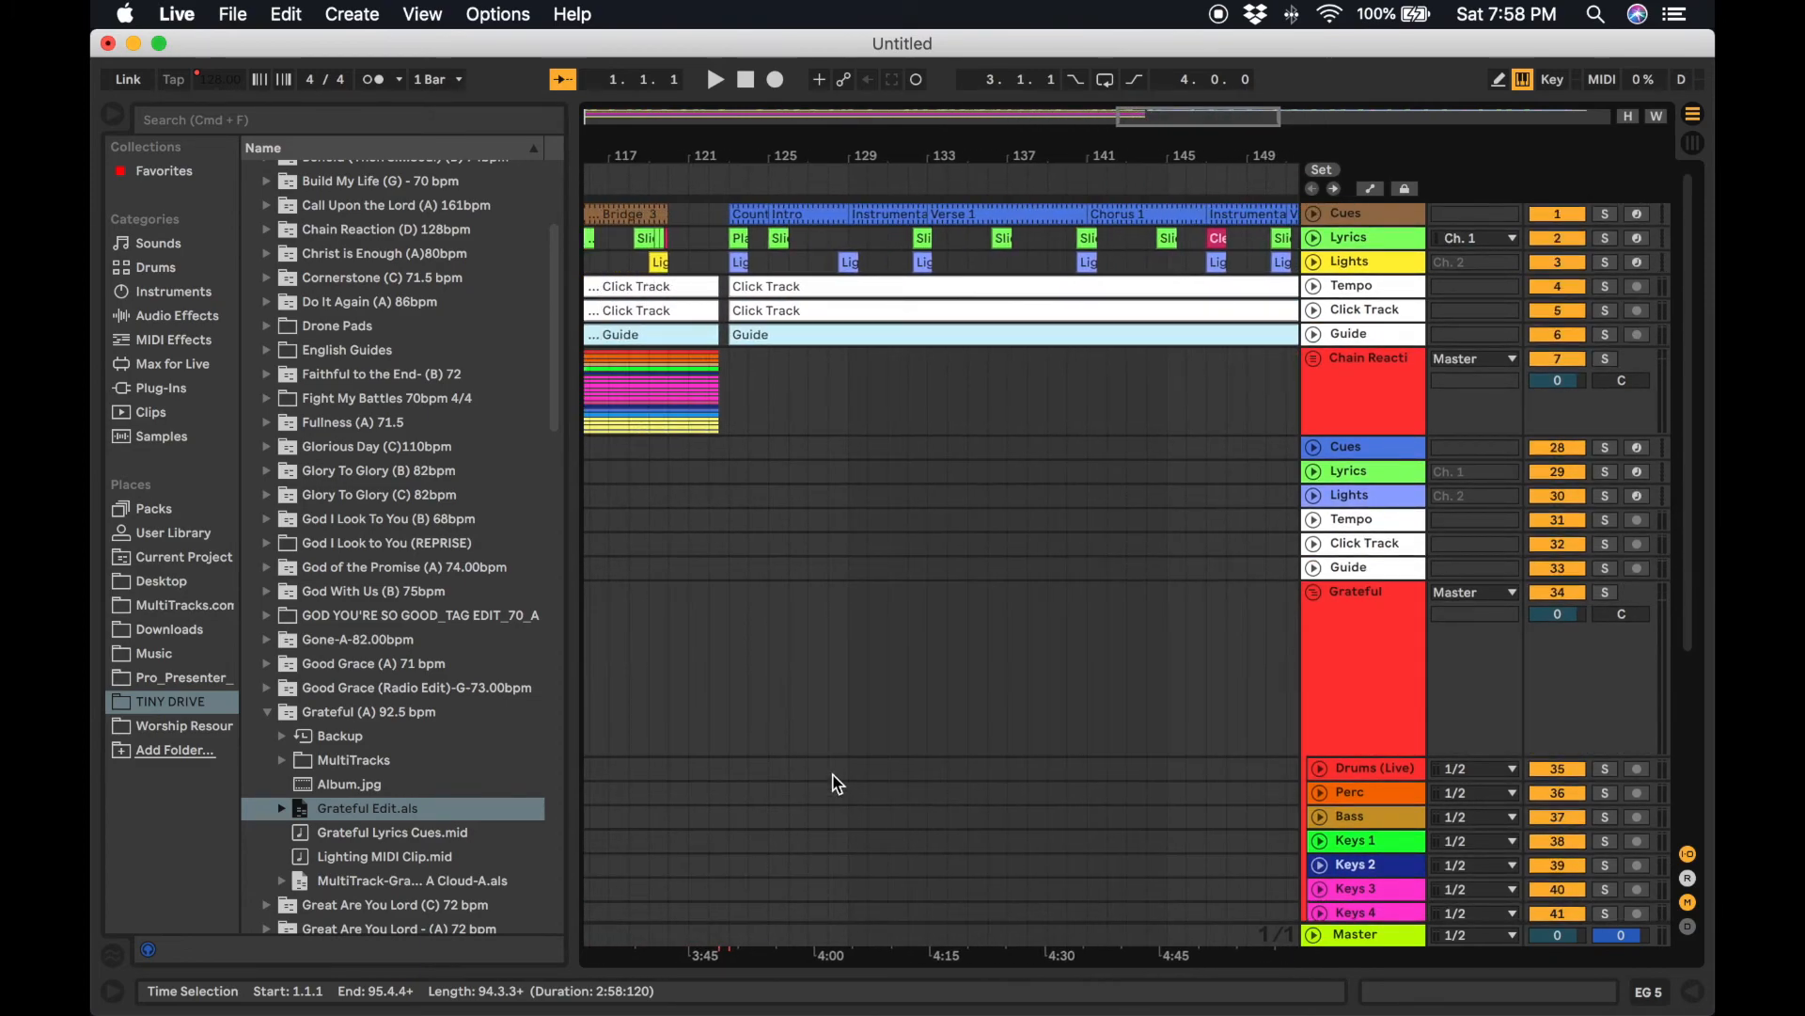
click(728, 767)
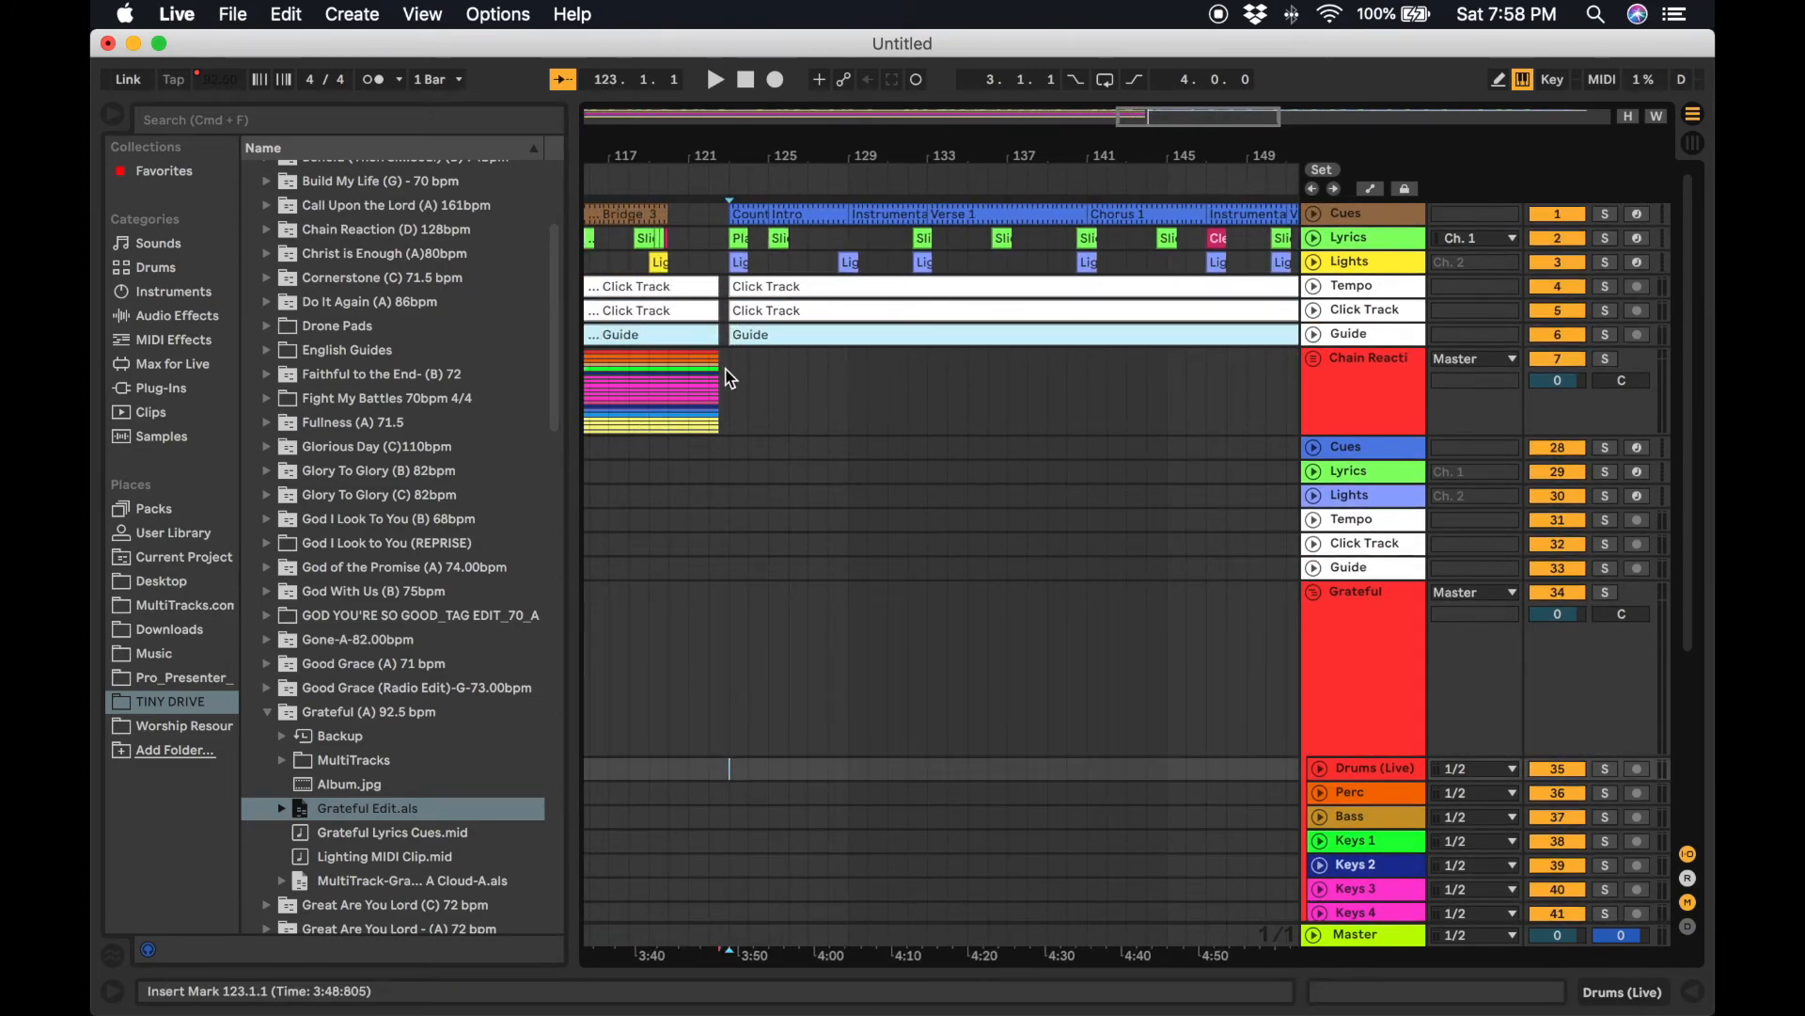
drag(716, 577, 722, 775)
click(730, 769)
key(super+v)
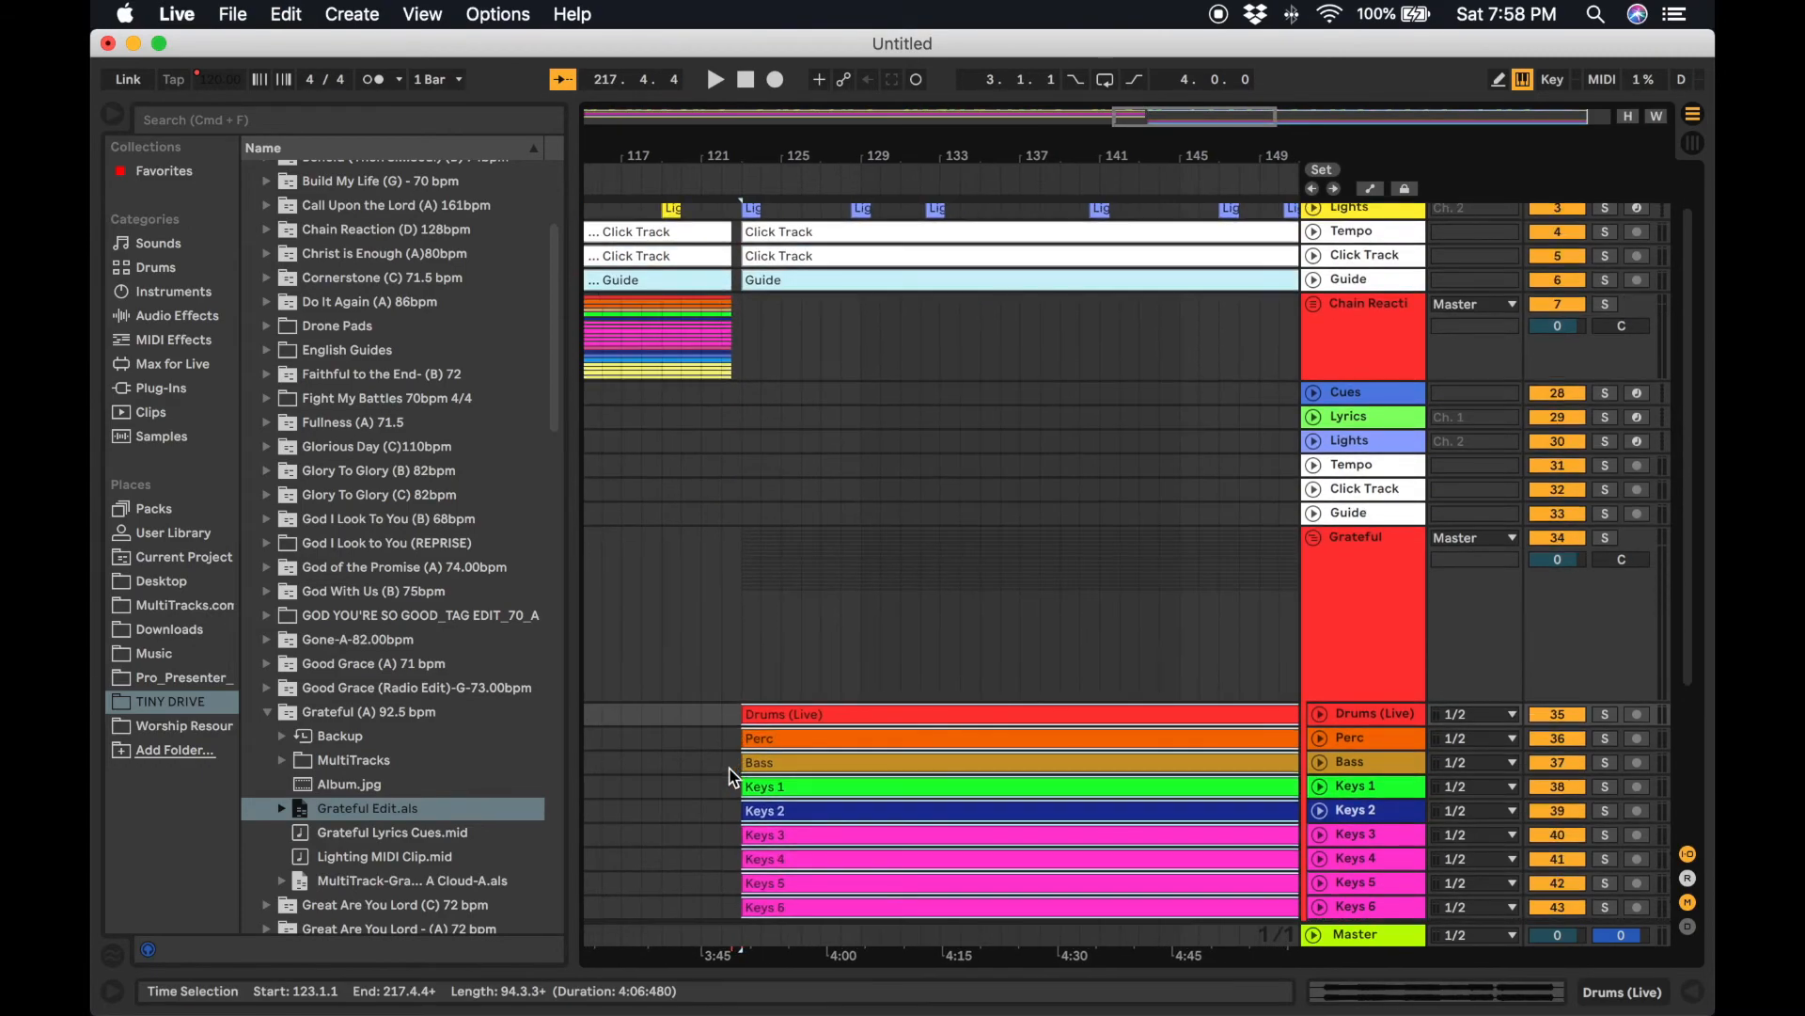
Fold the Grateful group and delete its now-empty Cues through Guide tracks.
scroll(1324, 566, down, 5)
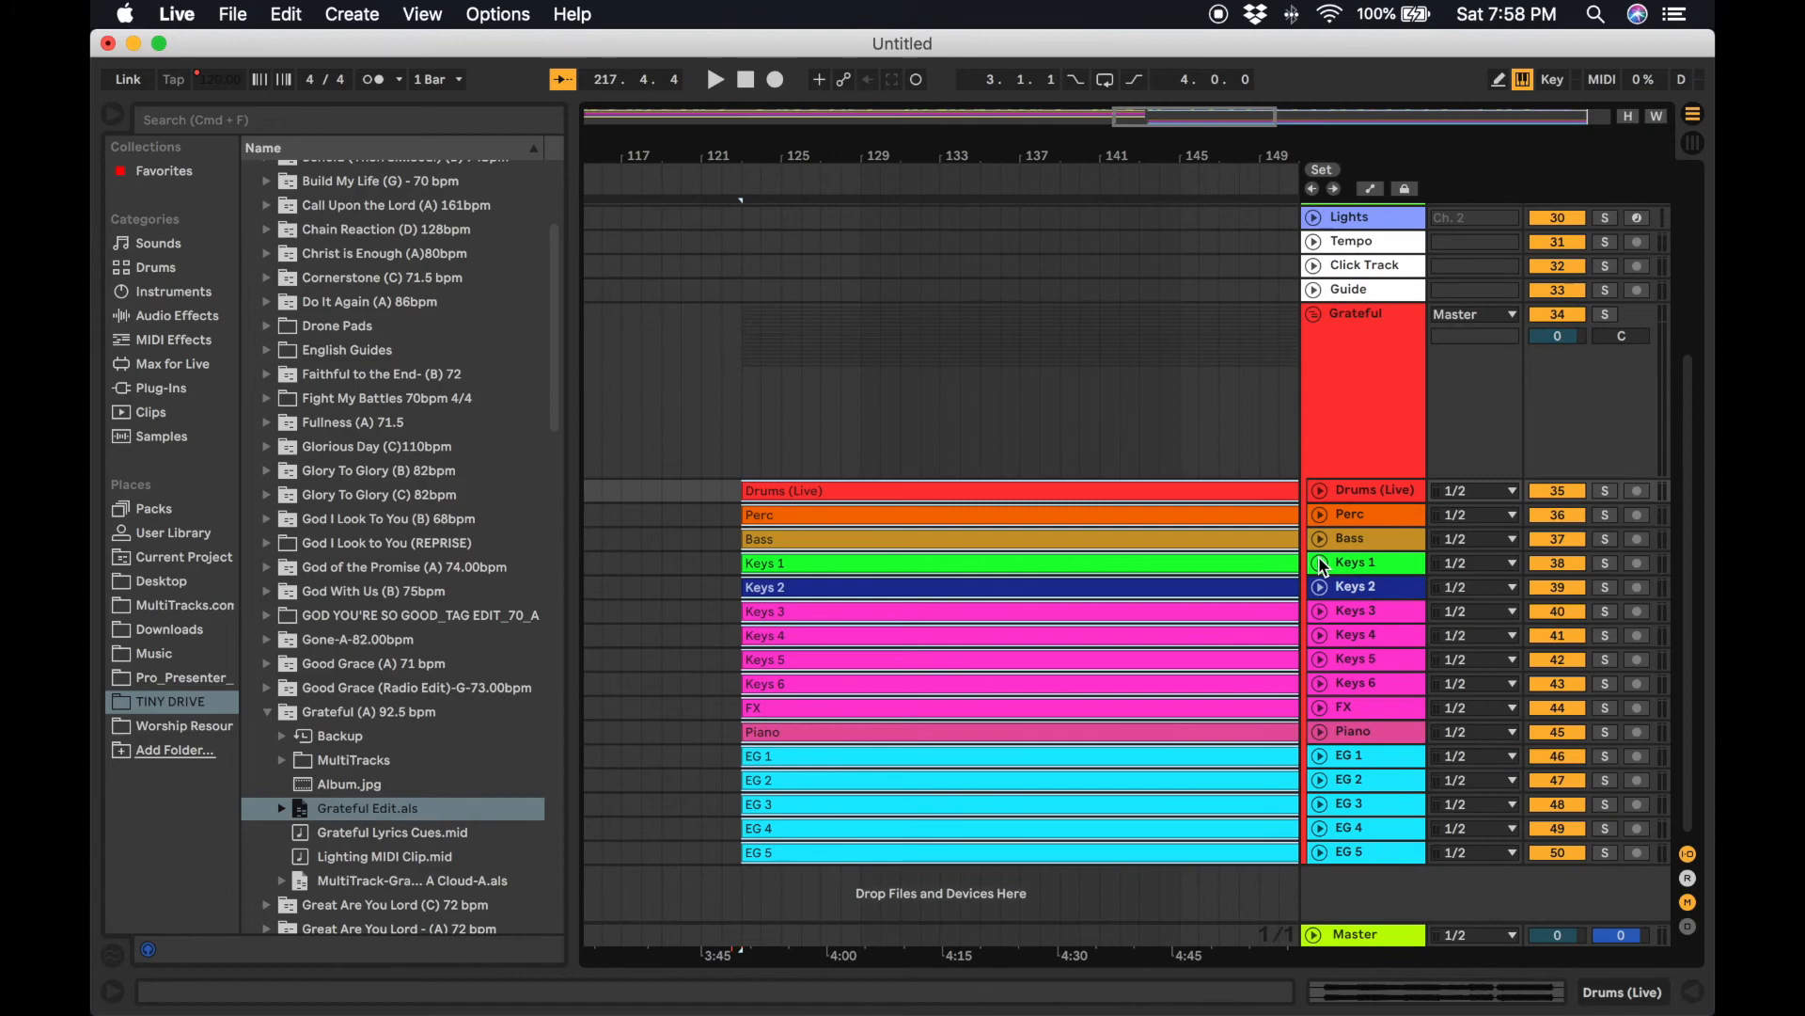
scroll(1324, 545, up, 5)
click(1314, 552)
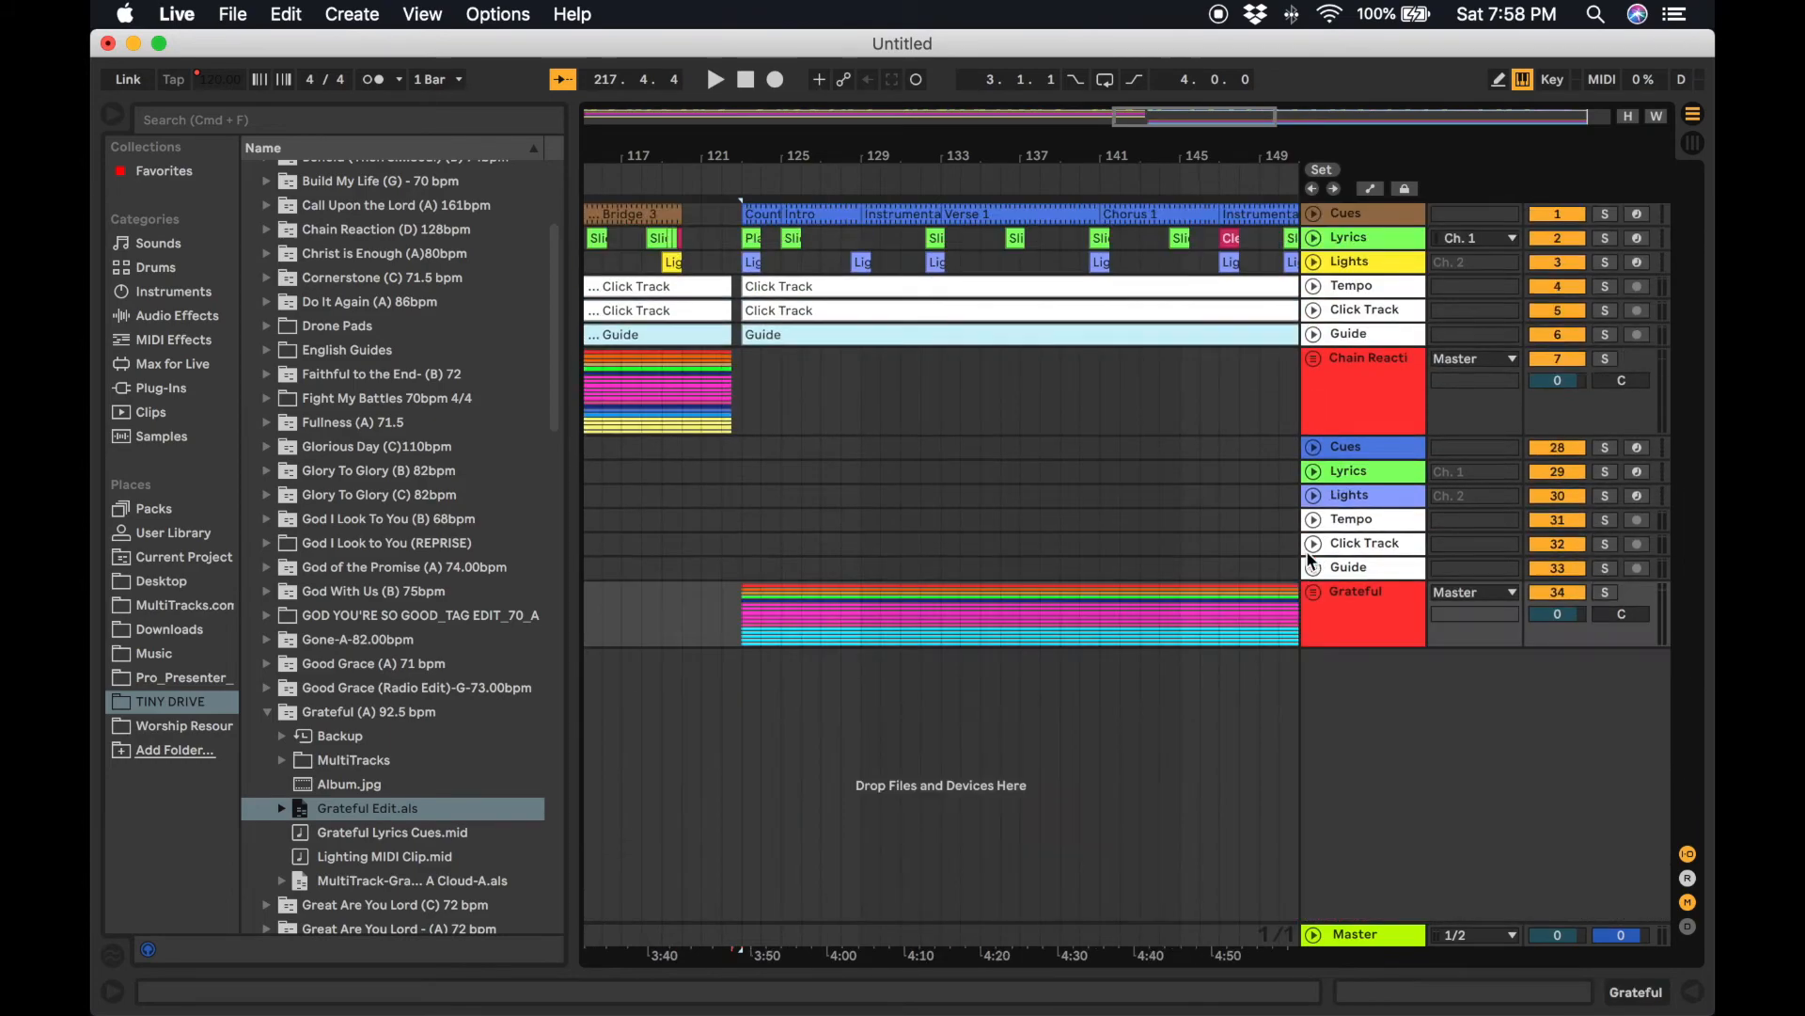
click(1367, 450)
shift+click(1364, 574)
key(Delete)
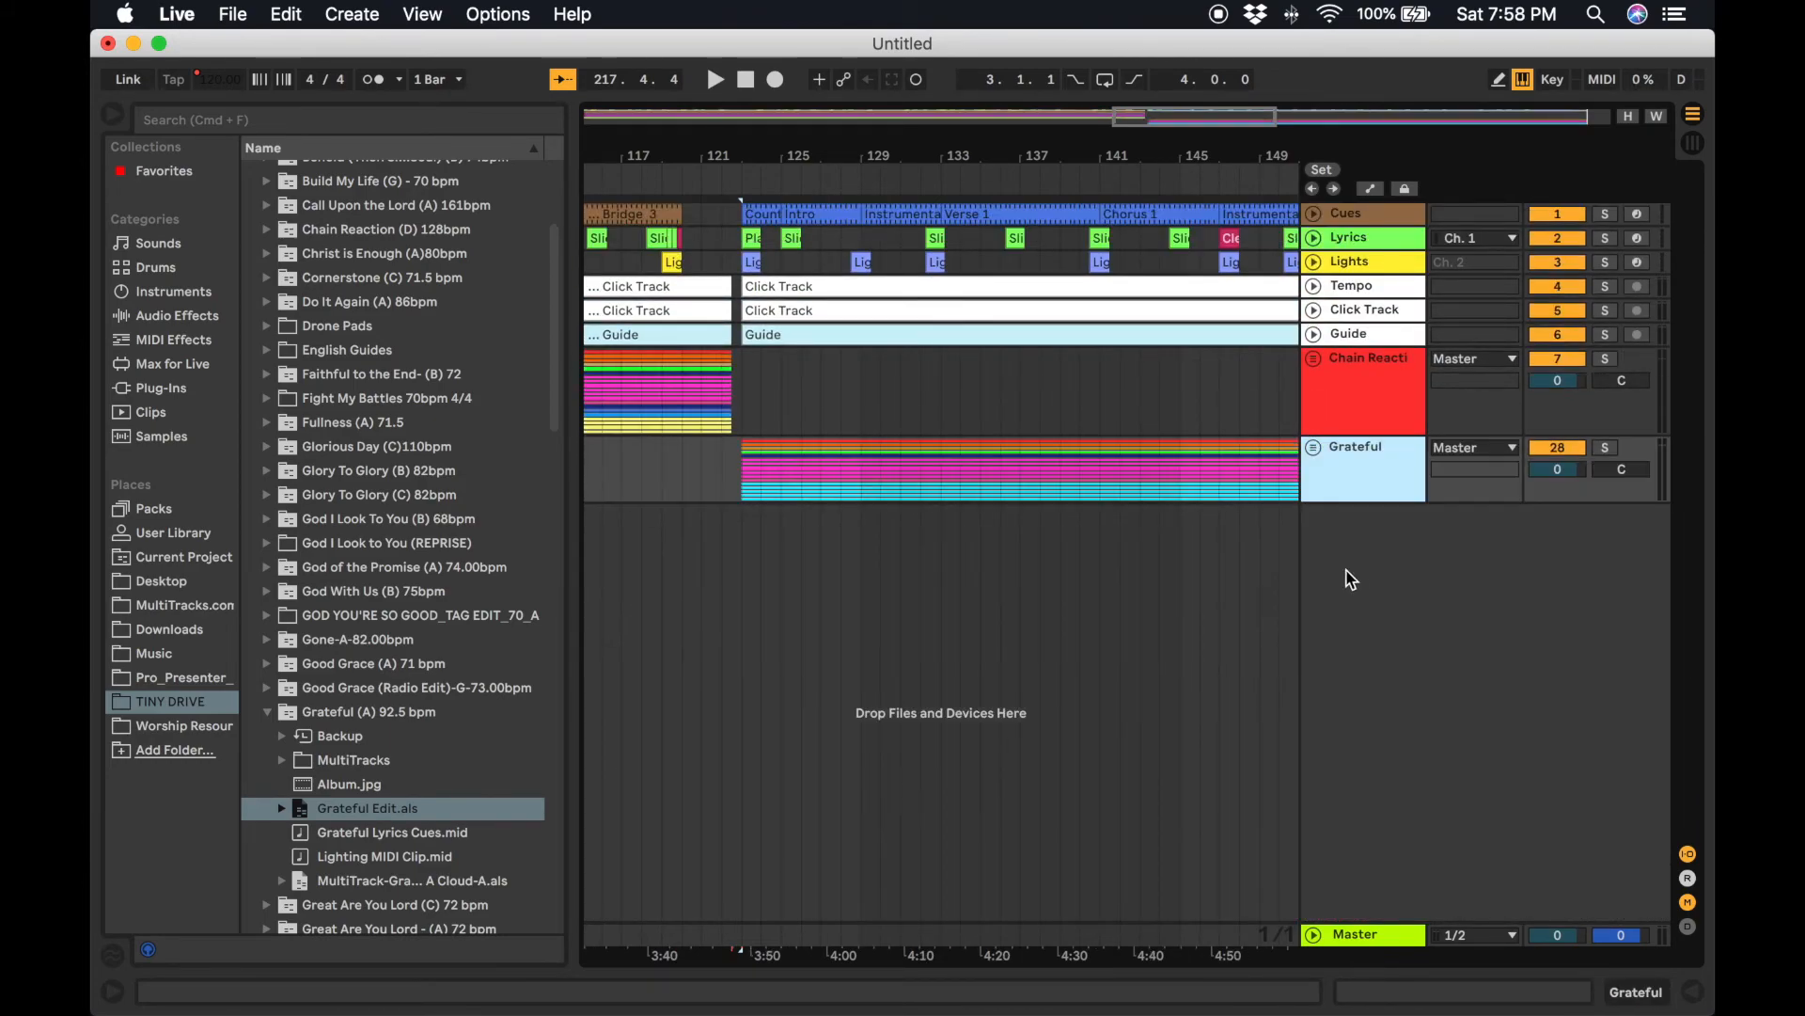
Play back the song transition from bar 118 into Grateful and save the set.
click(903, 526)
scroll(898, 523, left, 5)
click(989, 456)
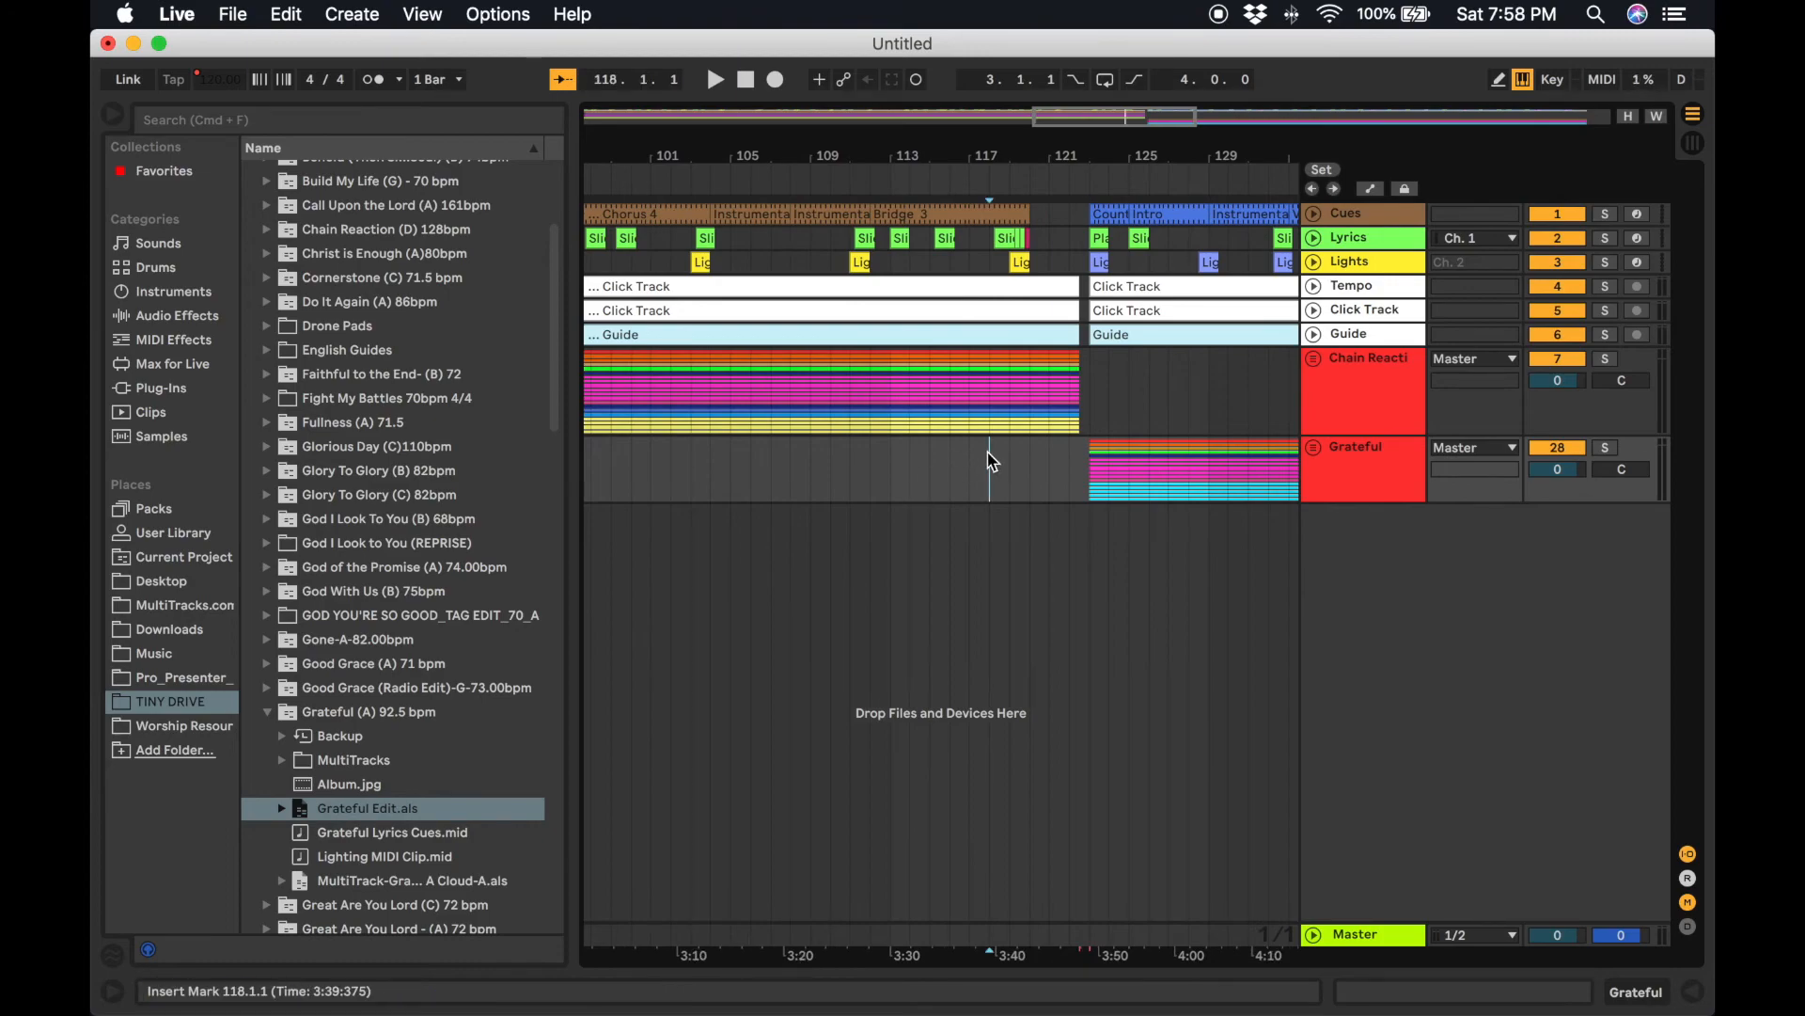
key(space)
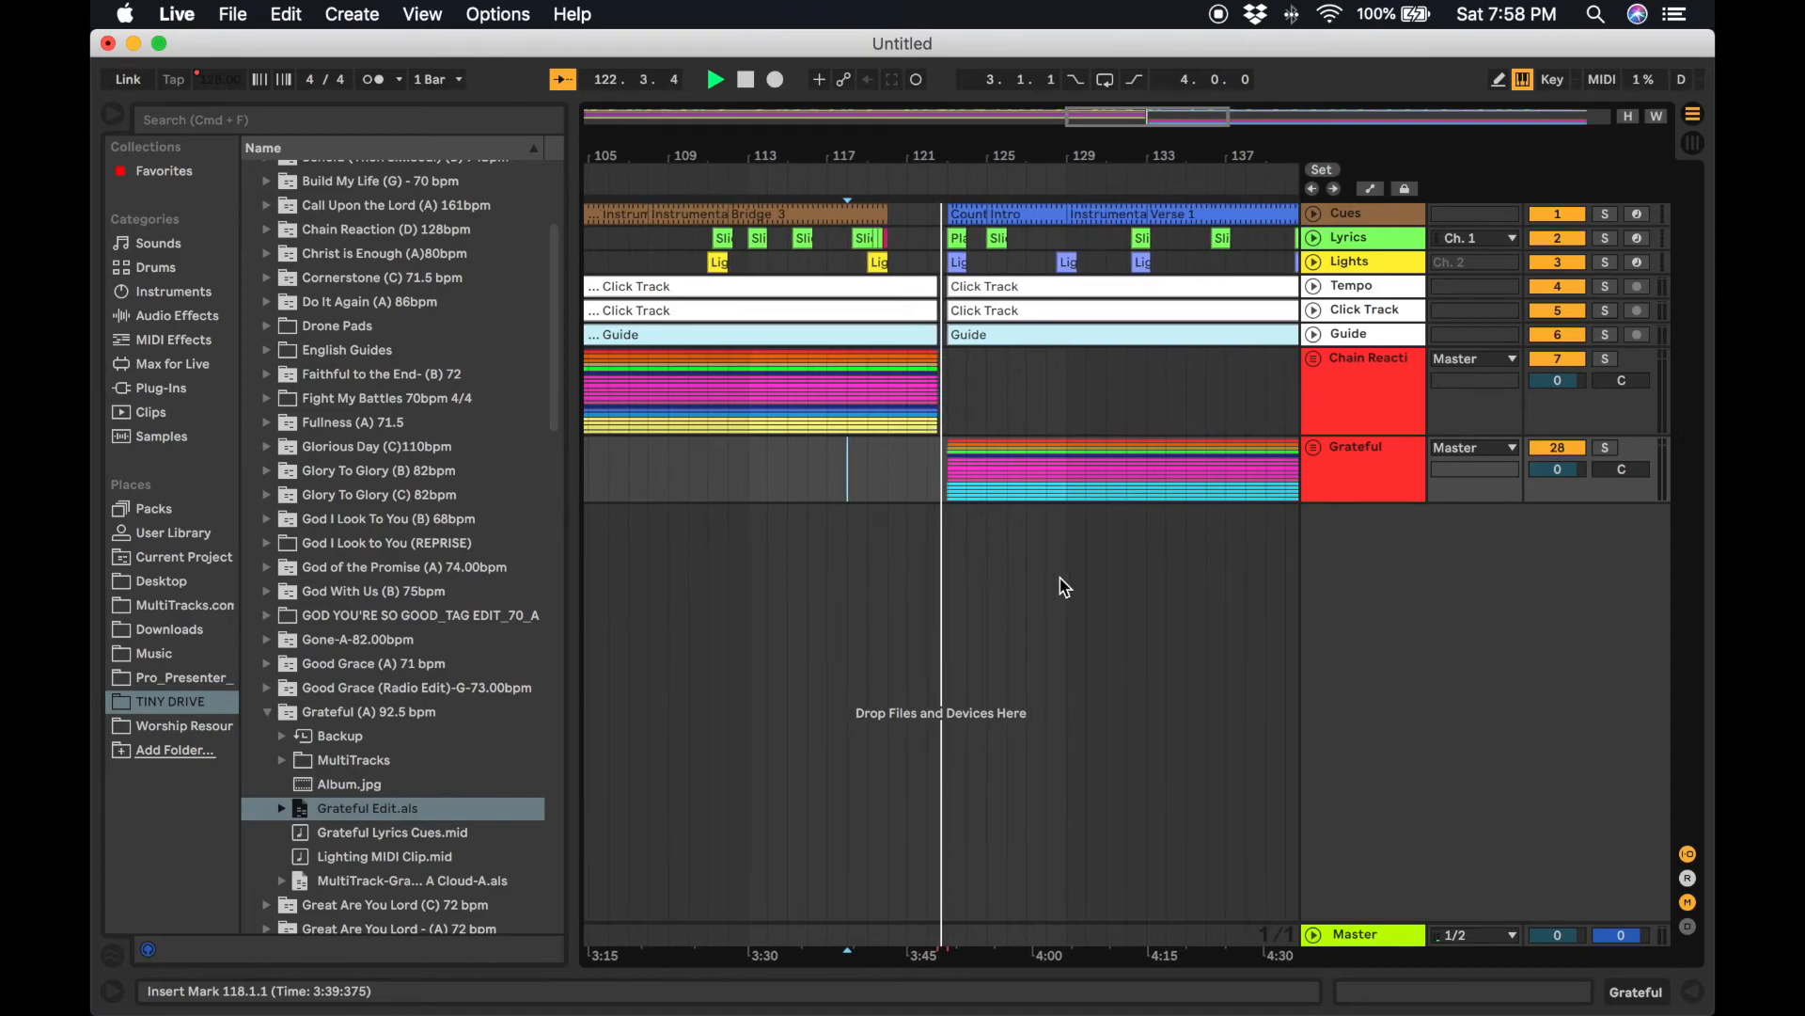
key(space)
key(super+s)
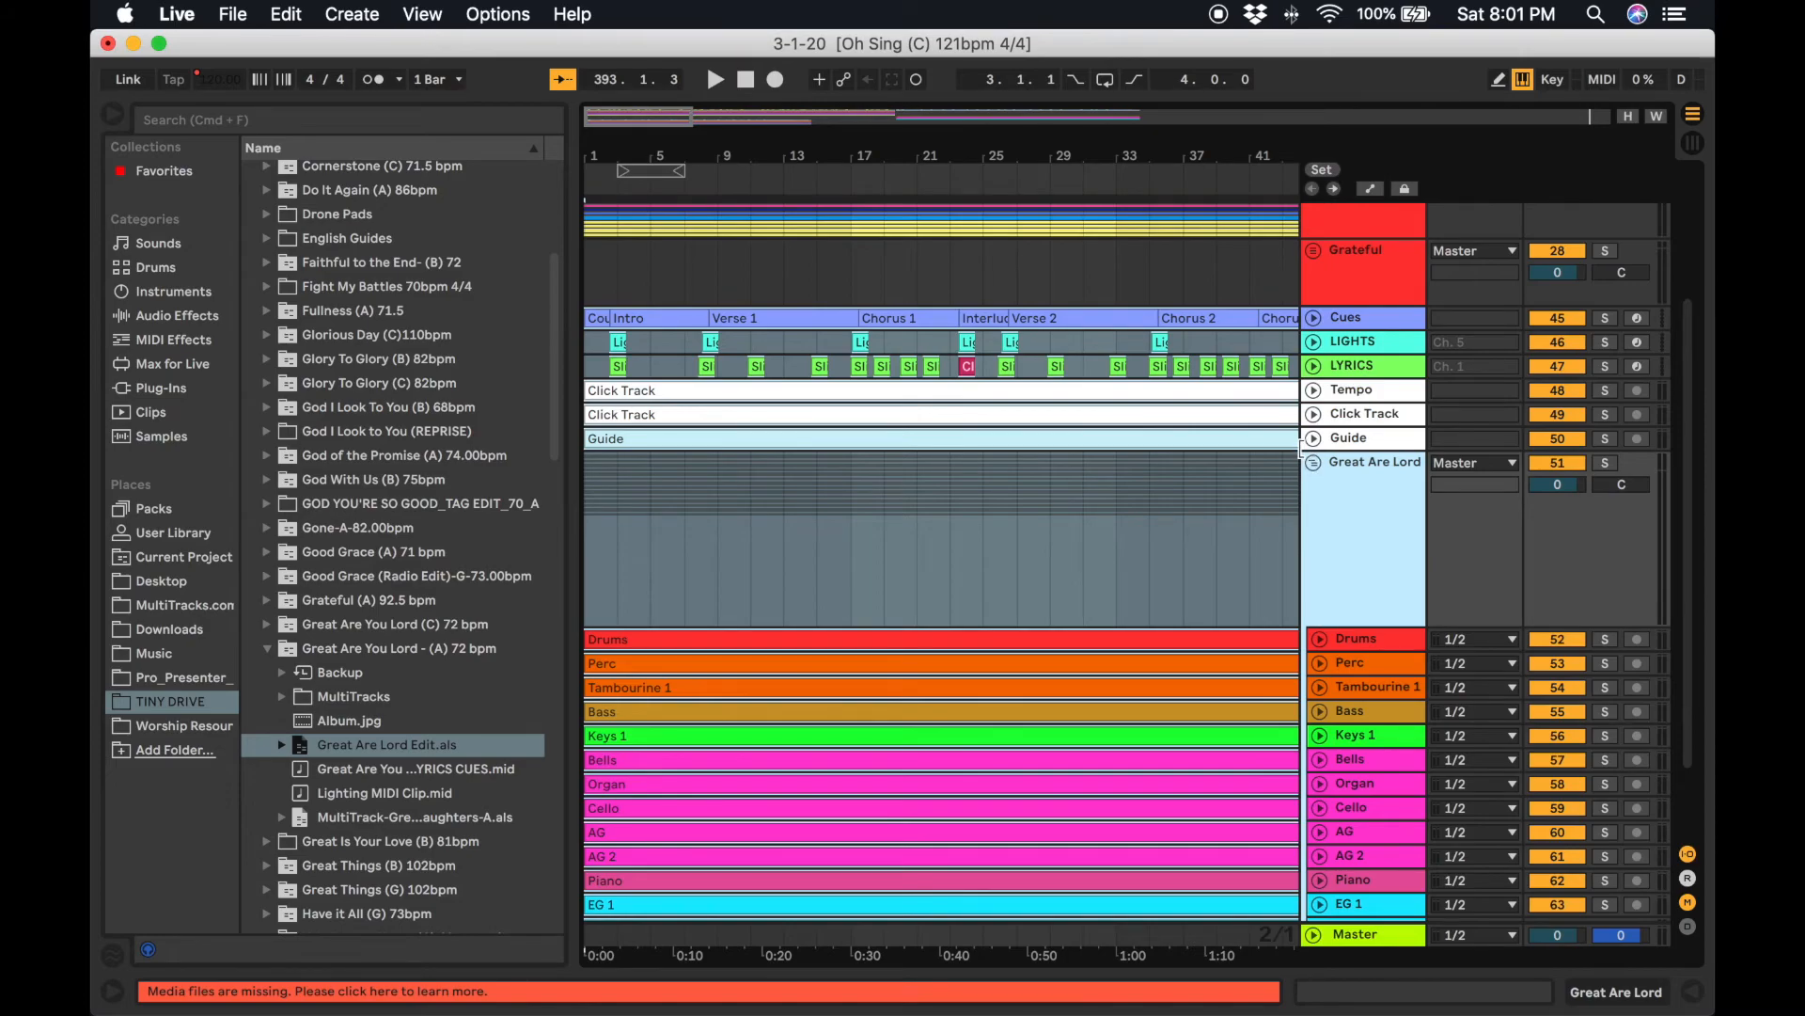
Paste the Great Are Lord cue, lyric, lighting, click and guide clips onto the first song's tracks starting at bar 243.
click(1313, 462)
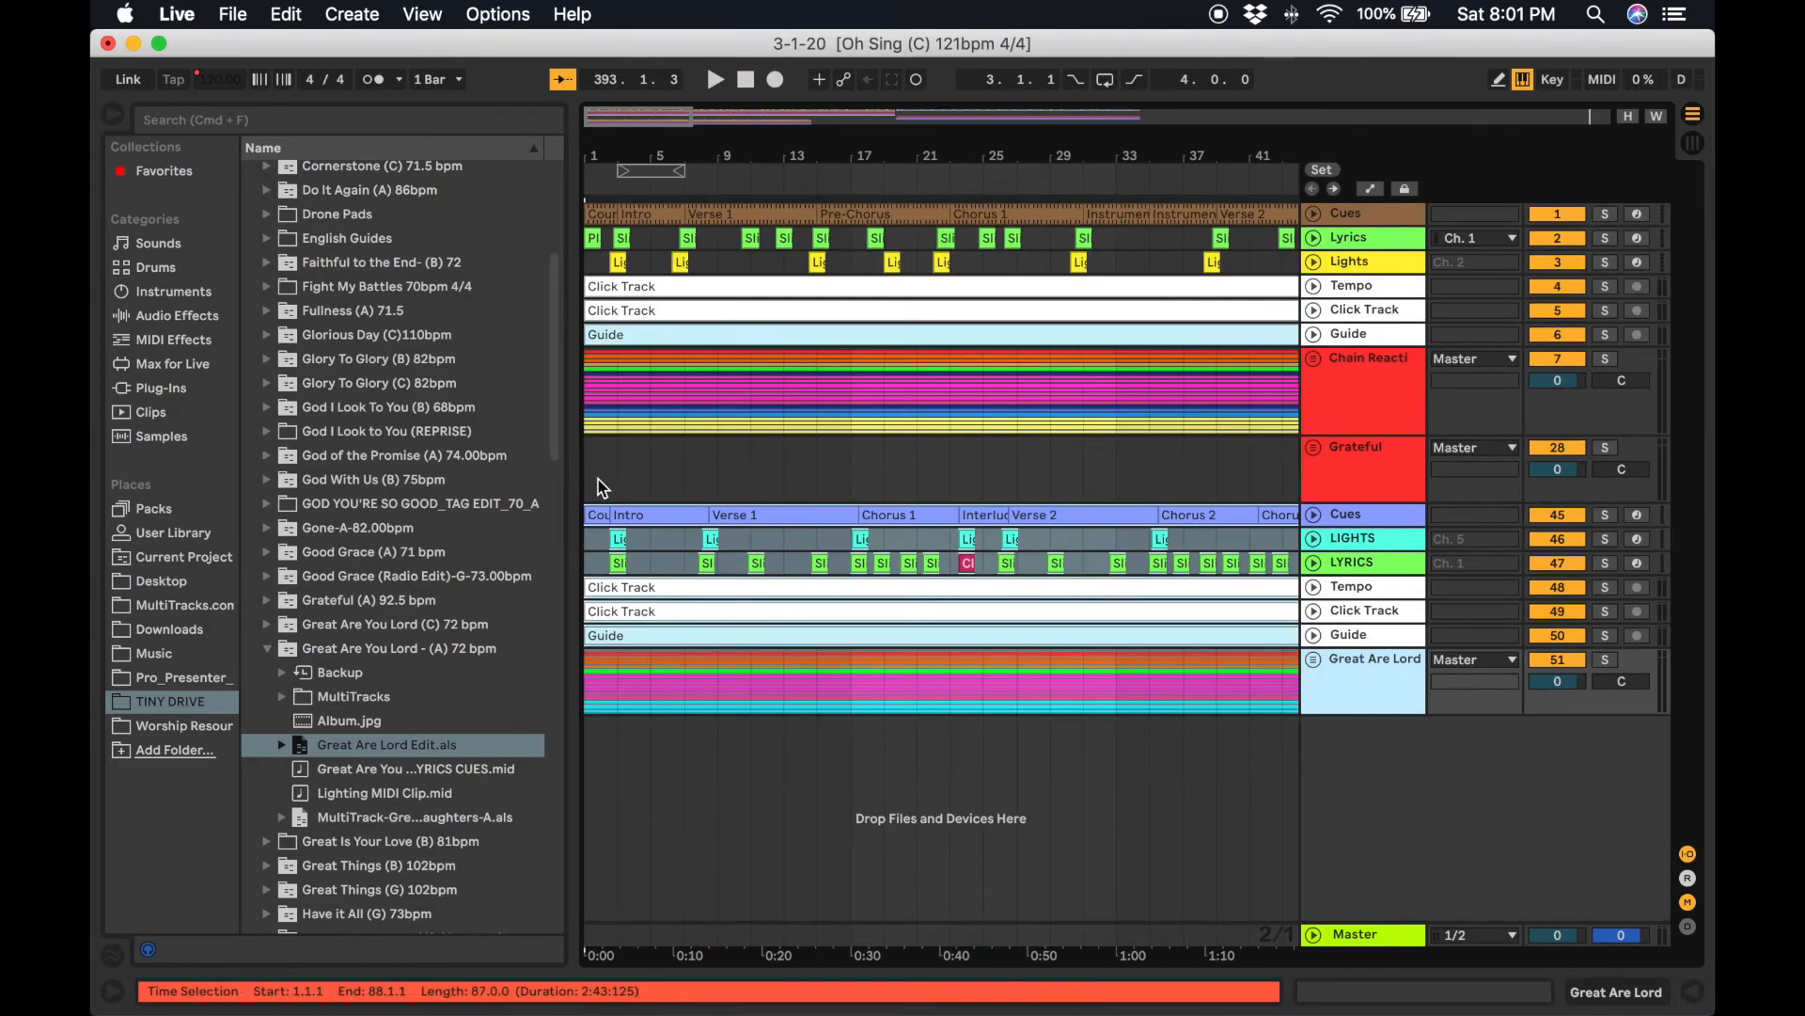
scroll(853, 623, right, 15)
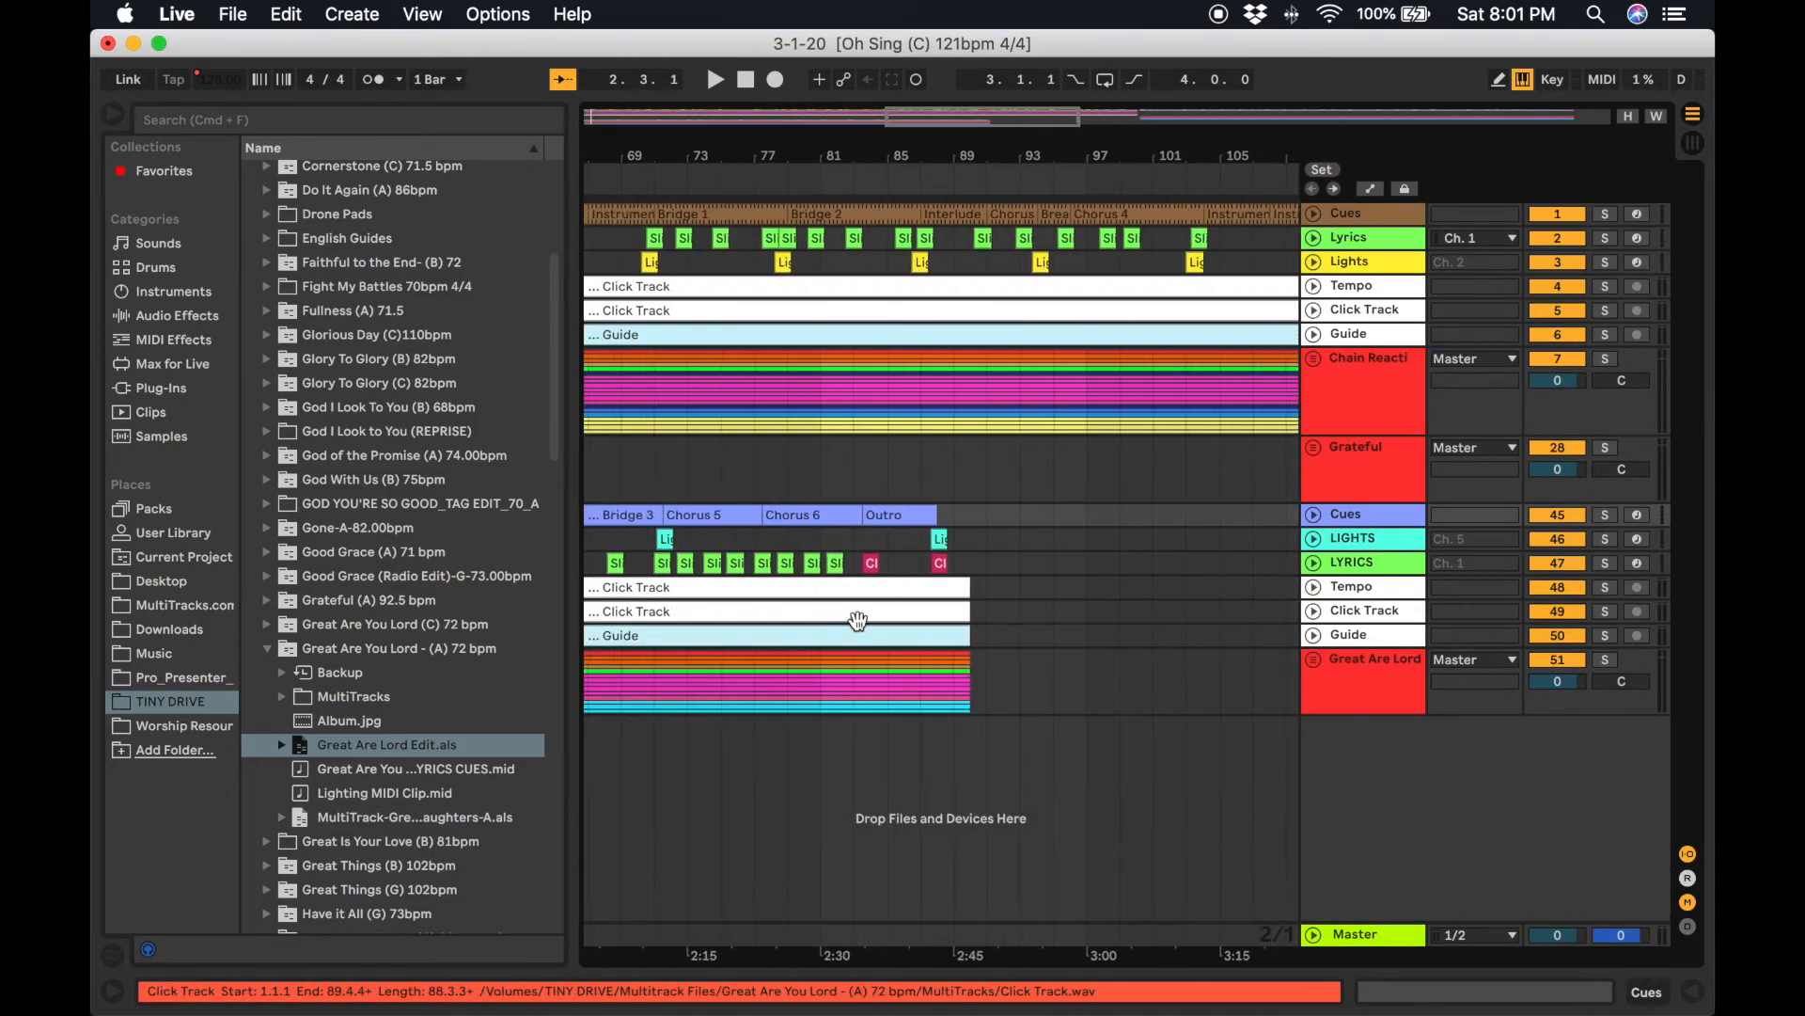
click(1052, 629)
scroll(1053, 629, right, 20)
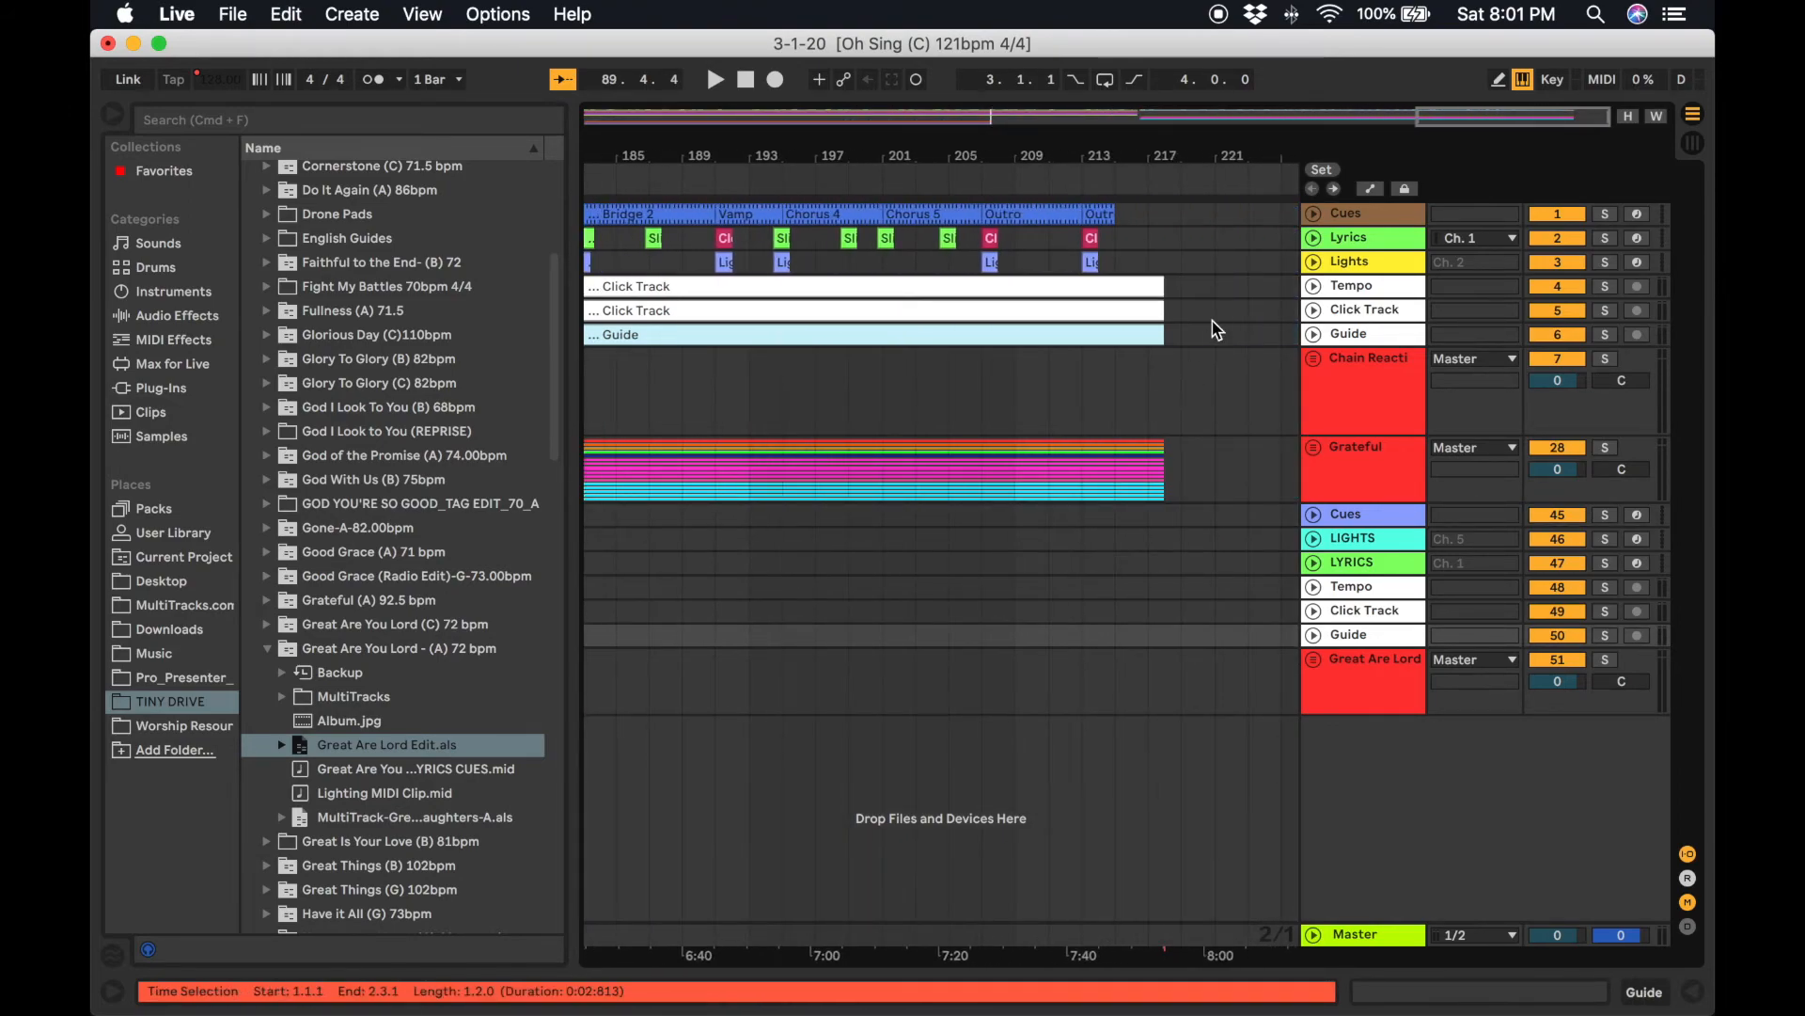
click(1278, 221)
scroll(1278, 222, right, 2)
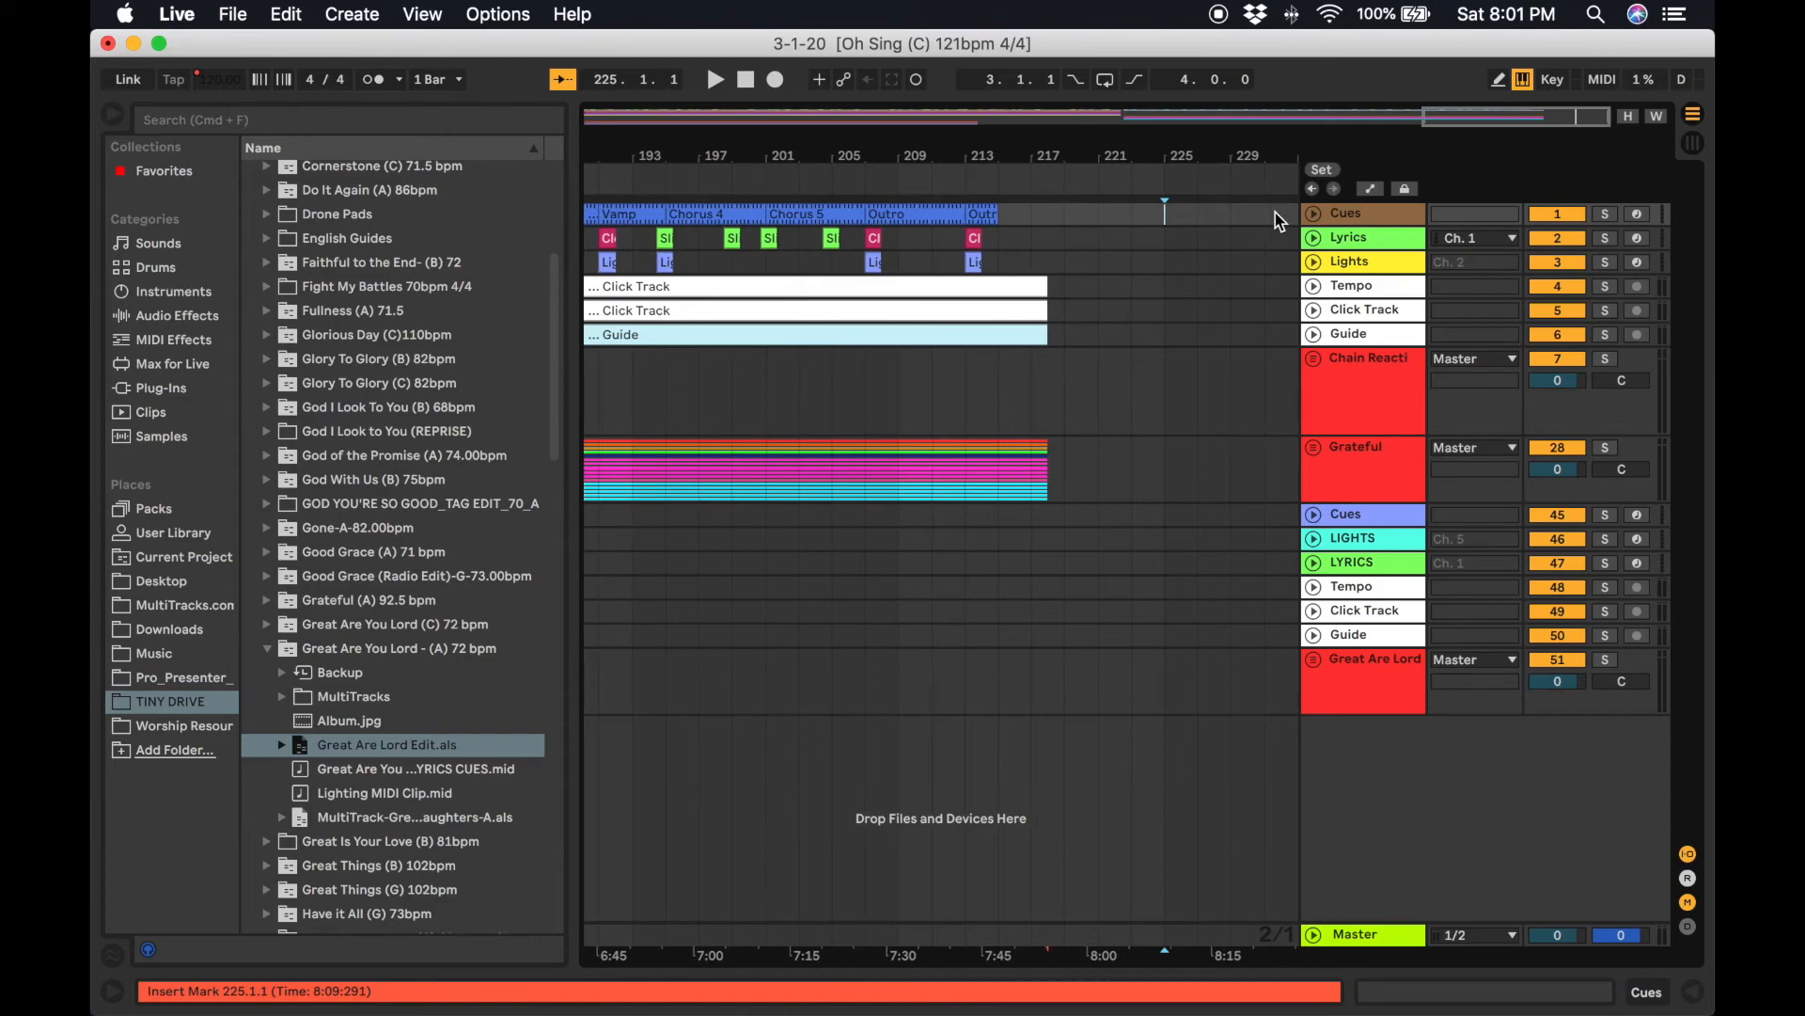
click(1277, 222)
scroll(1278, 222, right, 2)
scroll(1276, 220, right, 2)
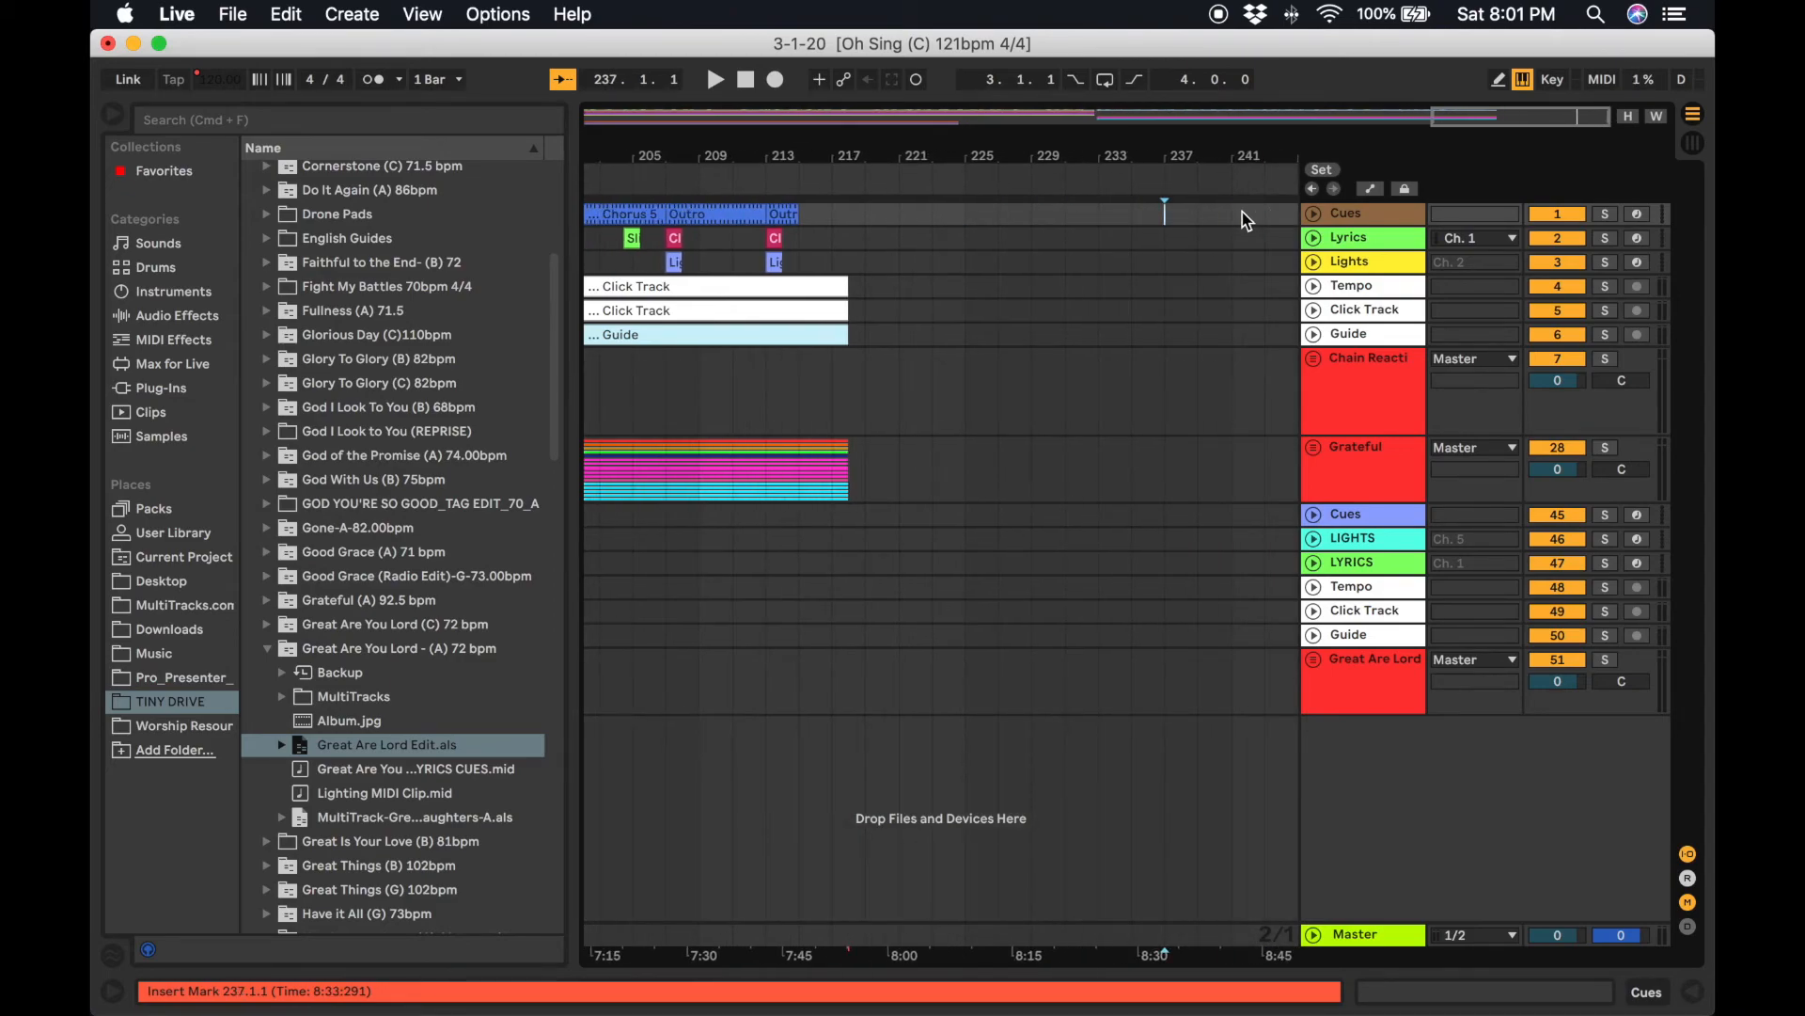
click(1279, 214)
key(super+v)
scroll(1142, 404, left, 20)
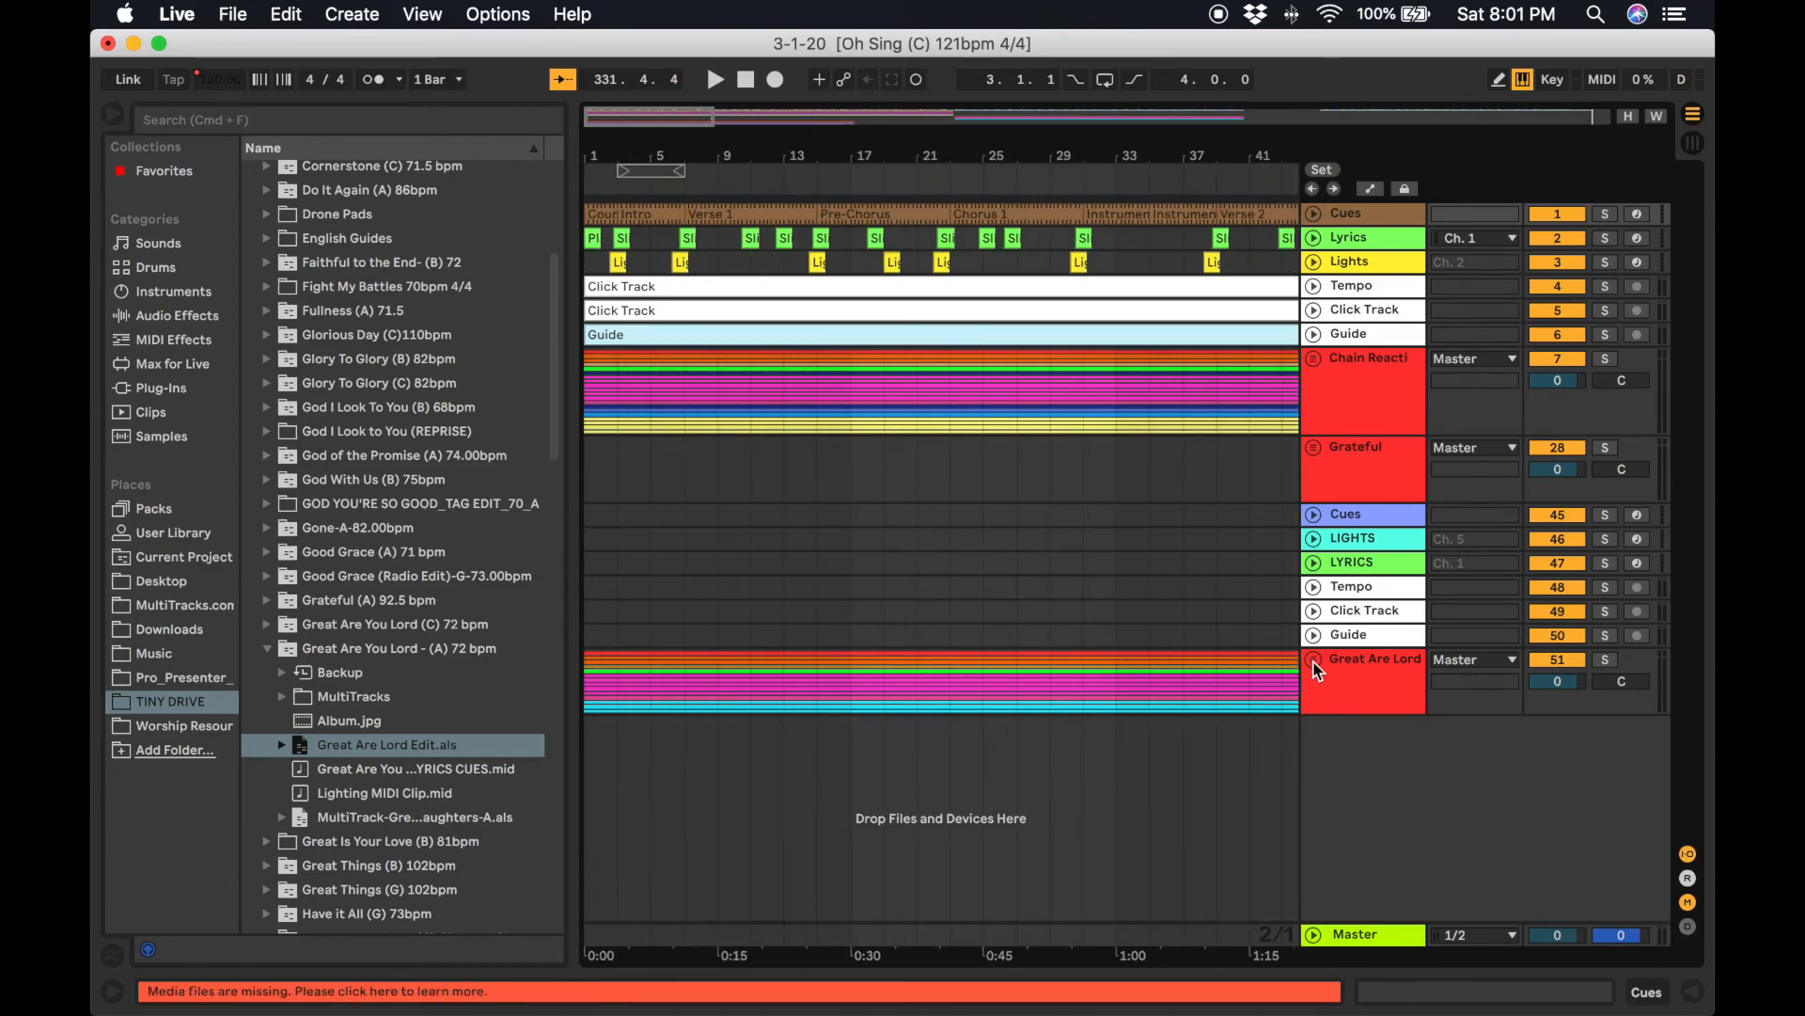
Delete the Great Are Lord group's emptied Cues through Guide tracks.
click(1384, 514)
shift+click(1381, 640)
key(Delete)
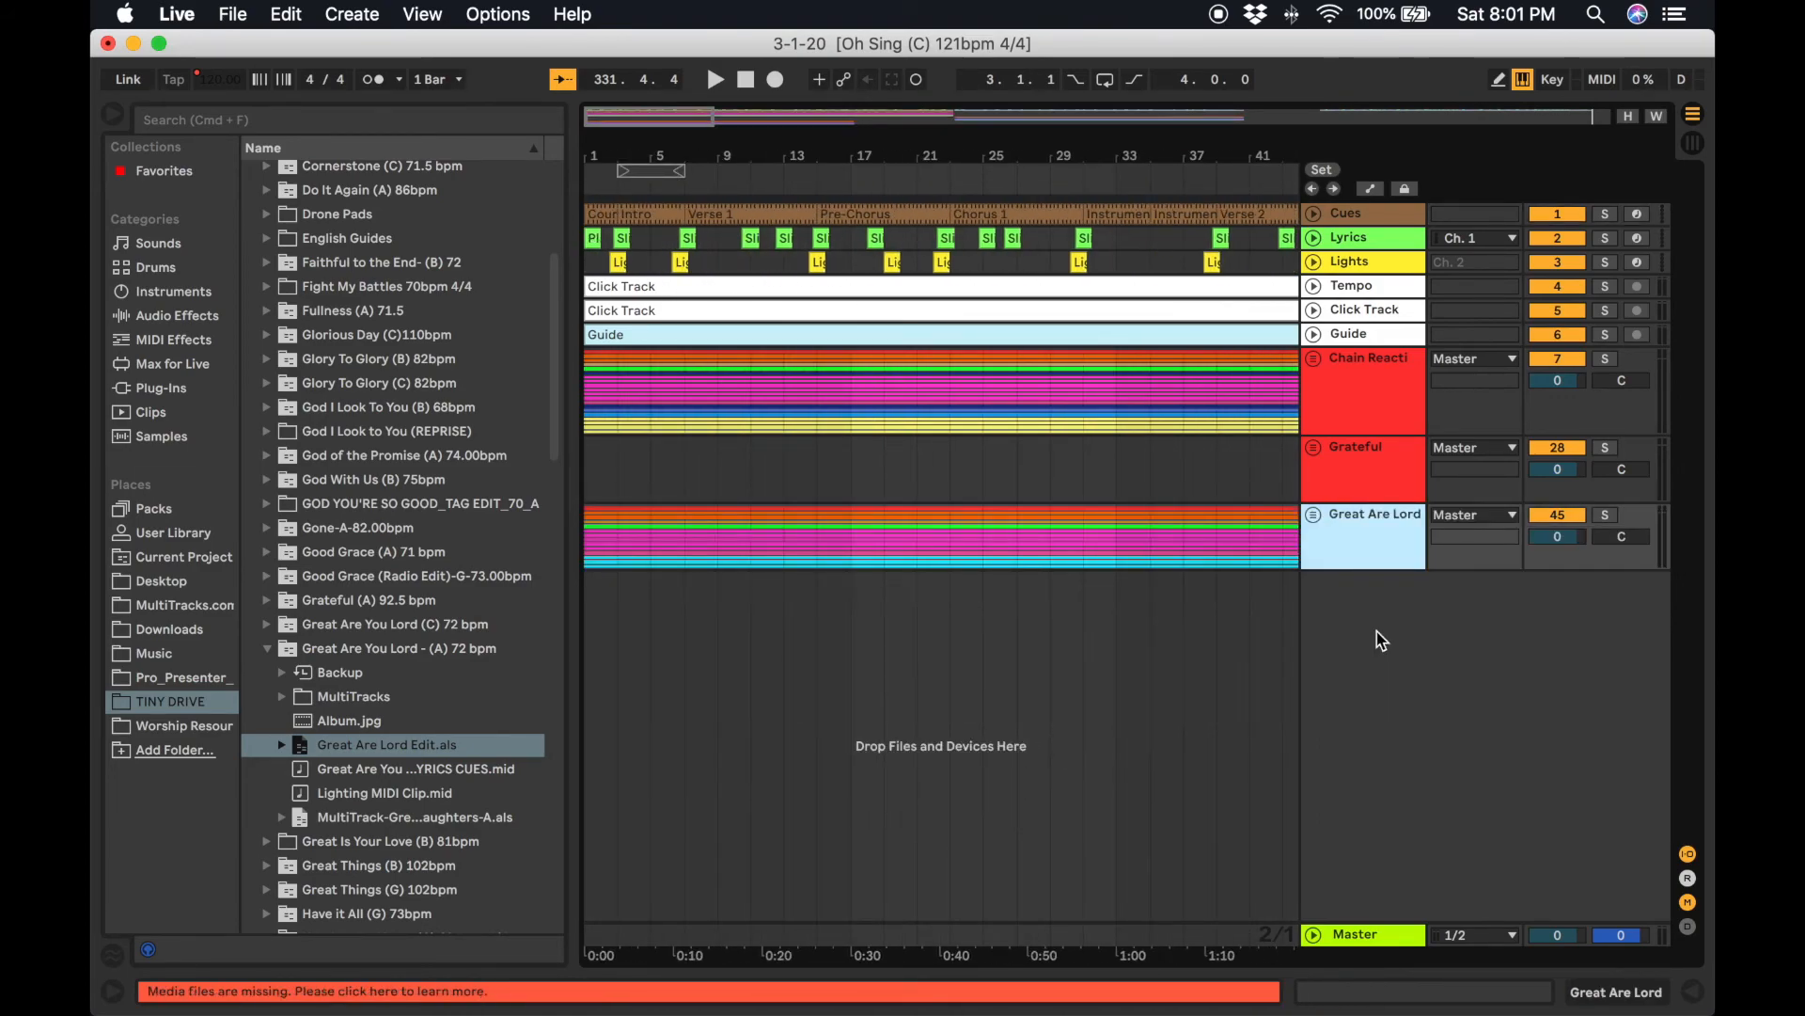
Unfold the Great Are Lord group and cut all its stem clips from Drums down to EG 3.
click(1315, 514)
click(1238, 693)
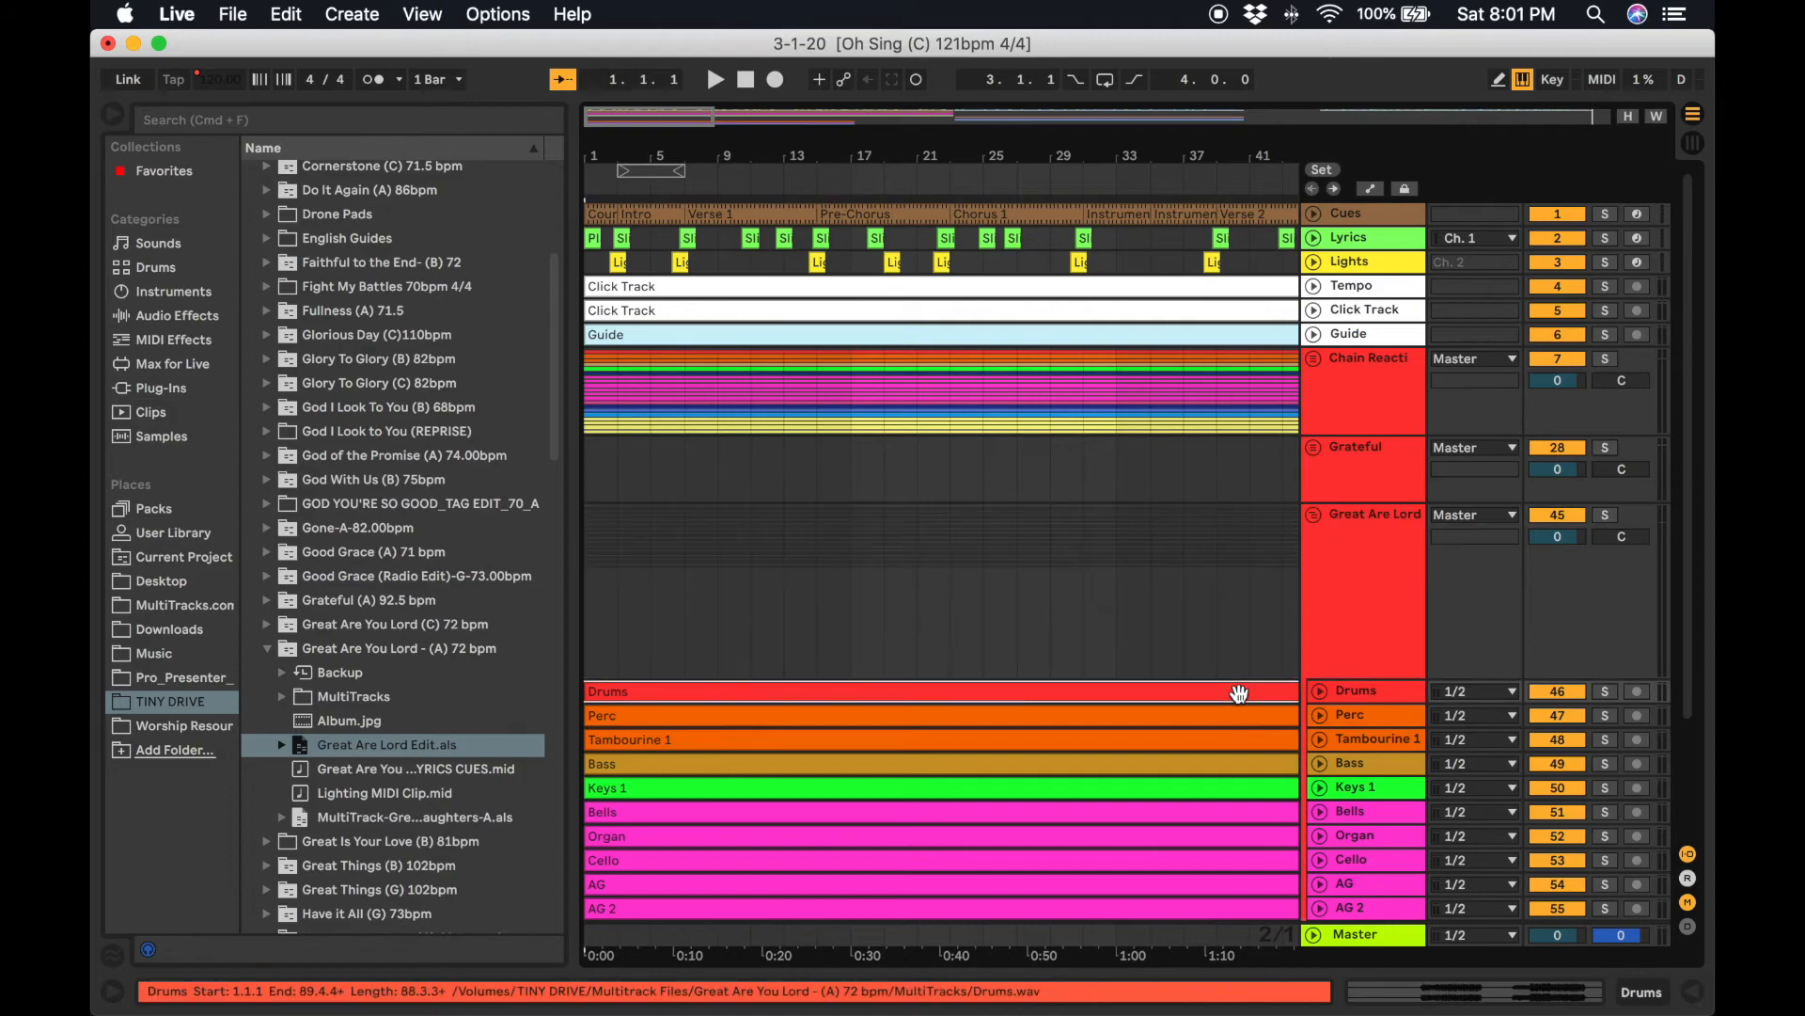
scroll(1243, 703, down, 3)
shift+click(1251, 851)
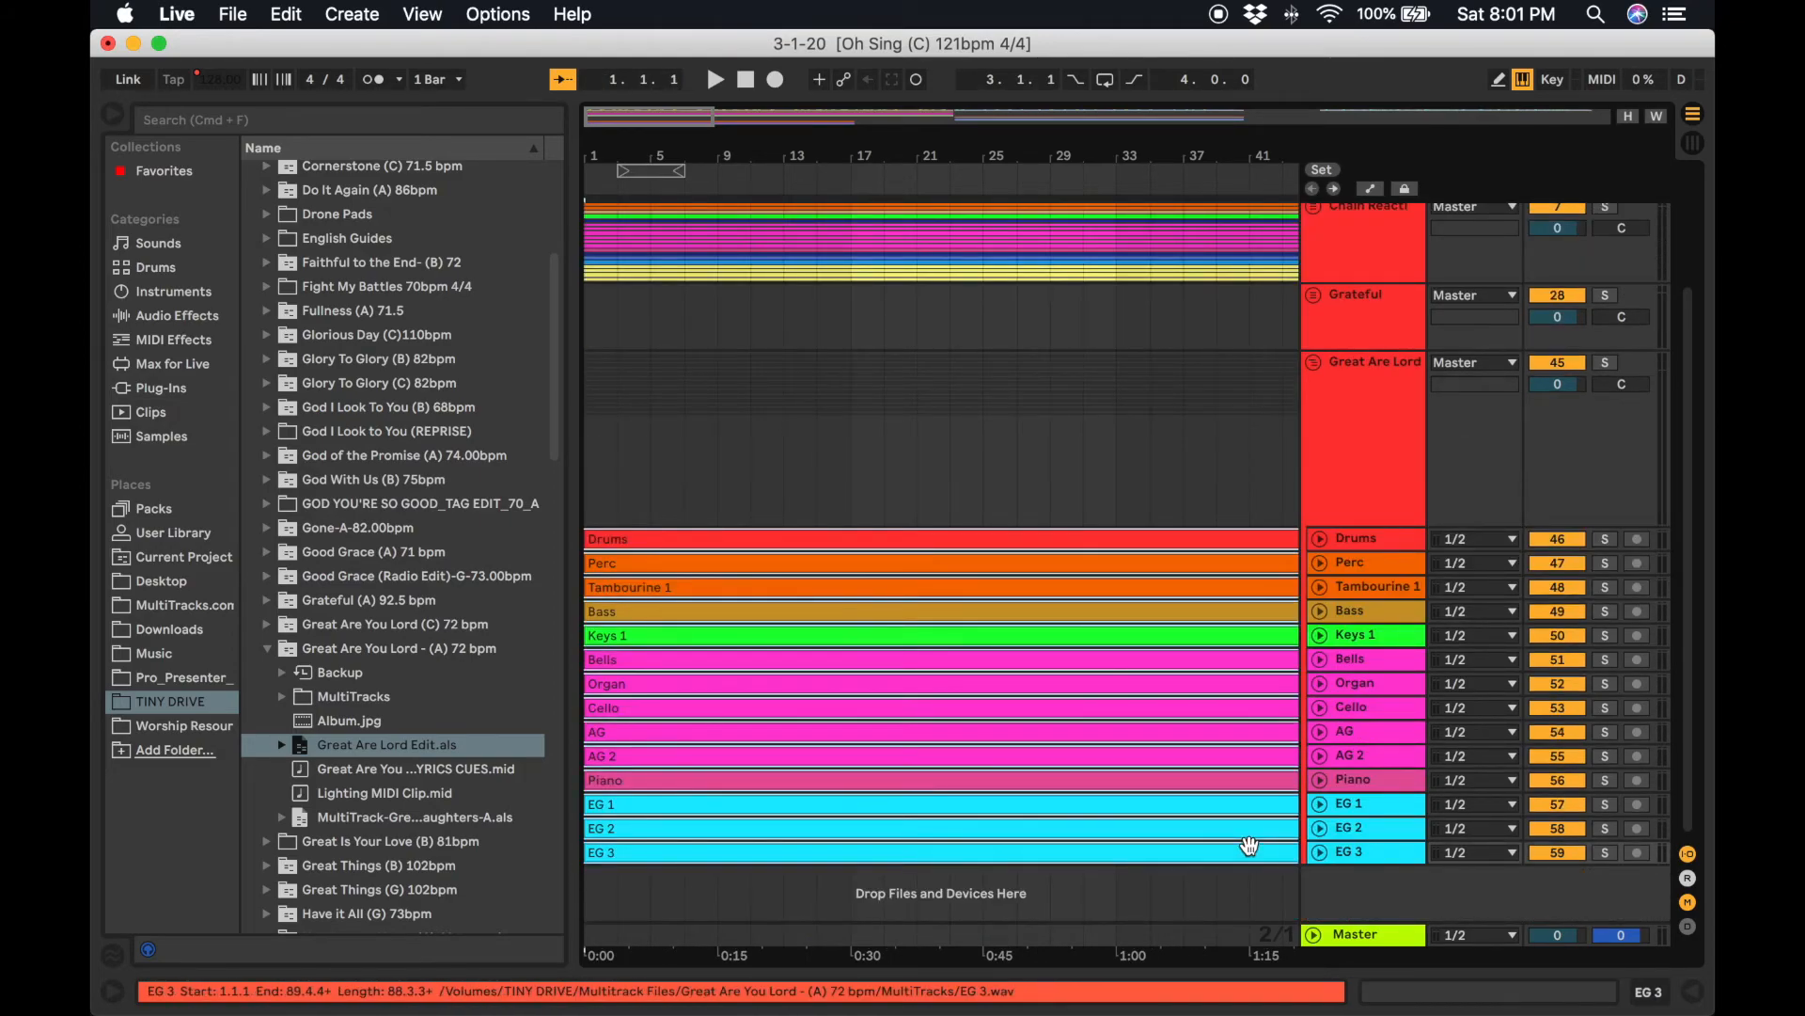
scroll(1260, 550, right, 15)
scroll(1260, 550, up, 3)
scroll(1222, 540, left, 5)
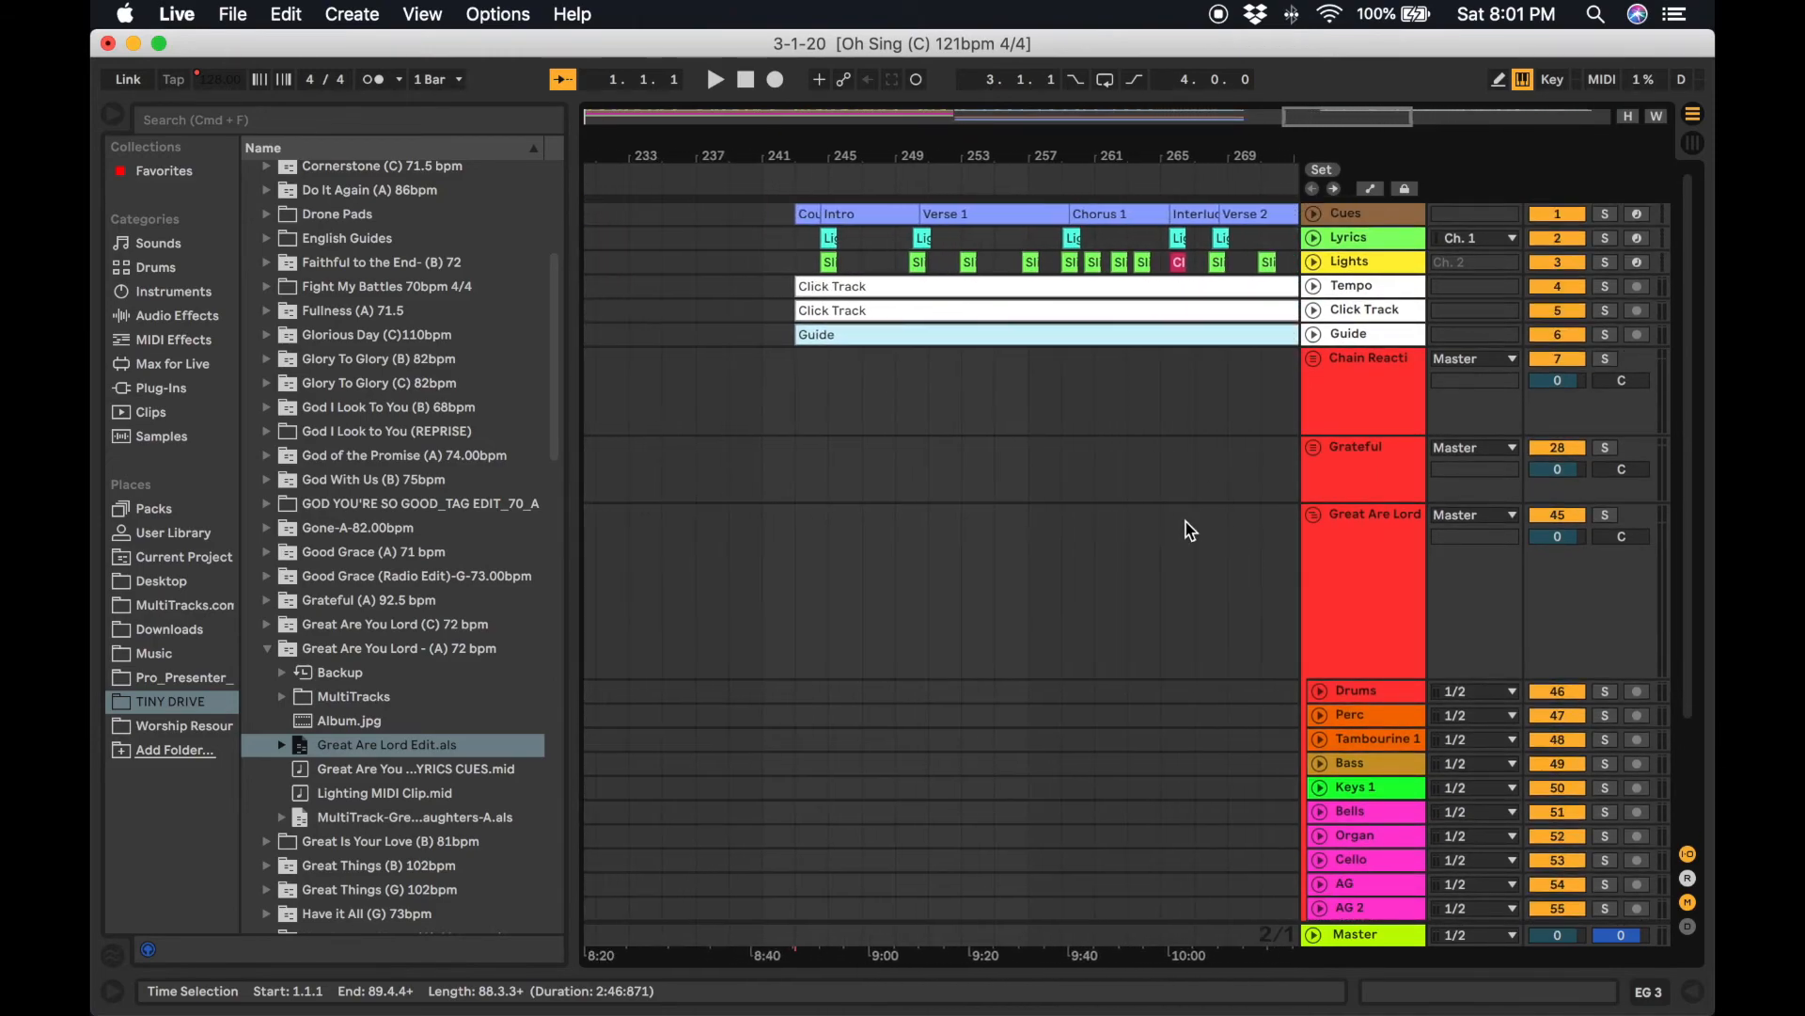
Paste the Great Are Lord stems back onto their tracks starting at bar 243 and fold the group.
click(811, 428)
scroll(804, 507, down, 5)
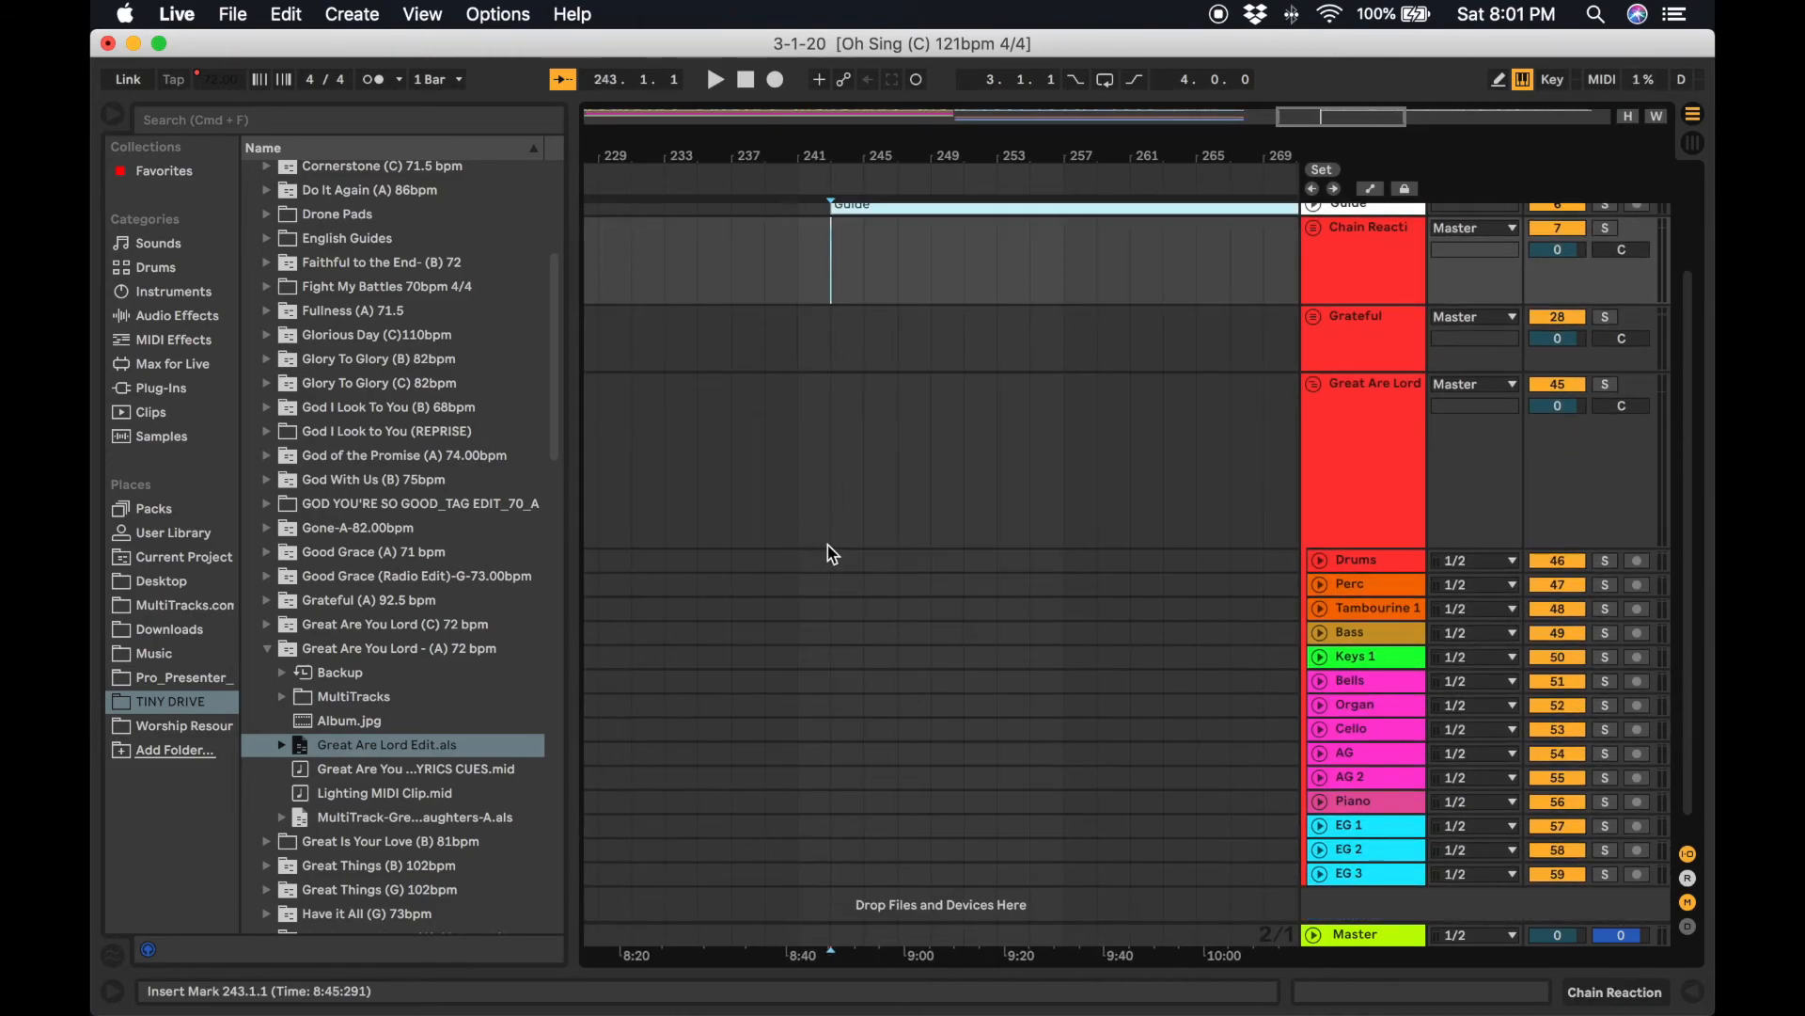
click(832, 561)
key(super+v)
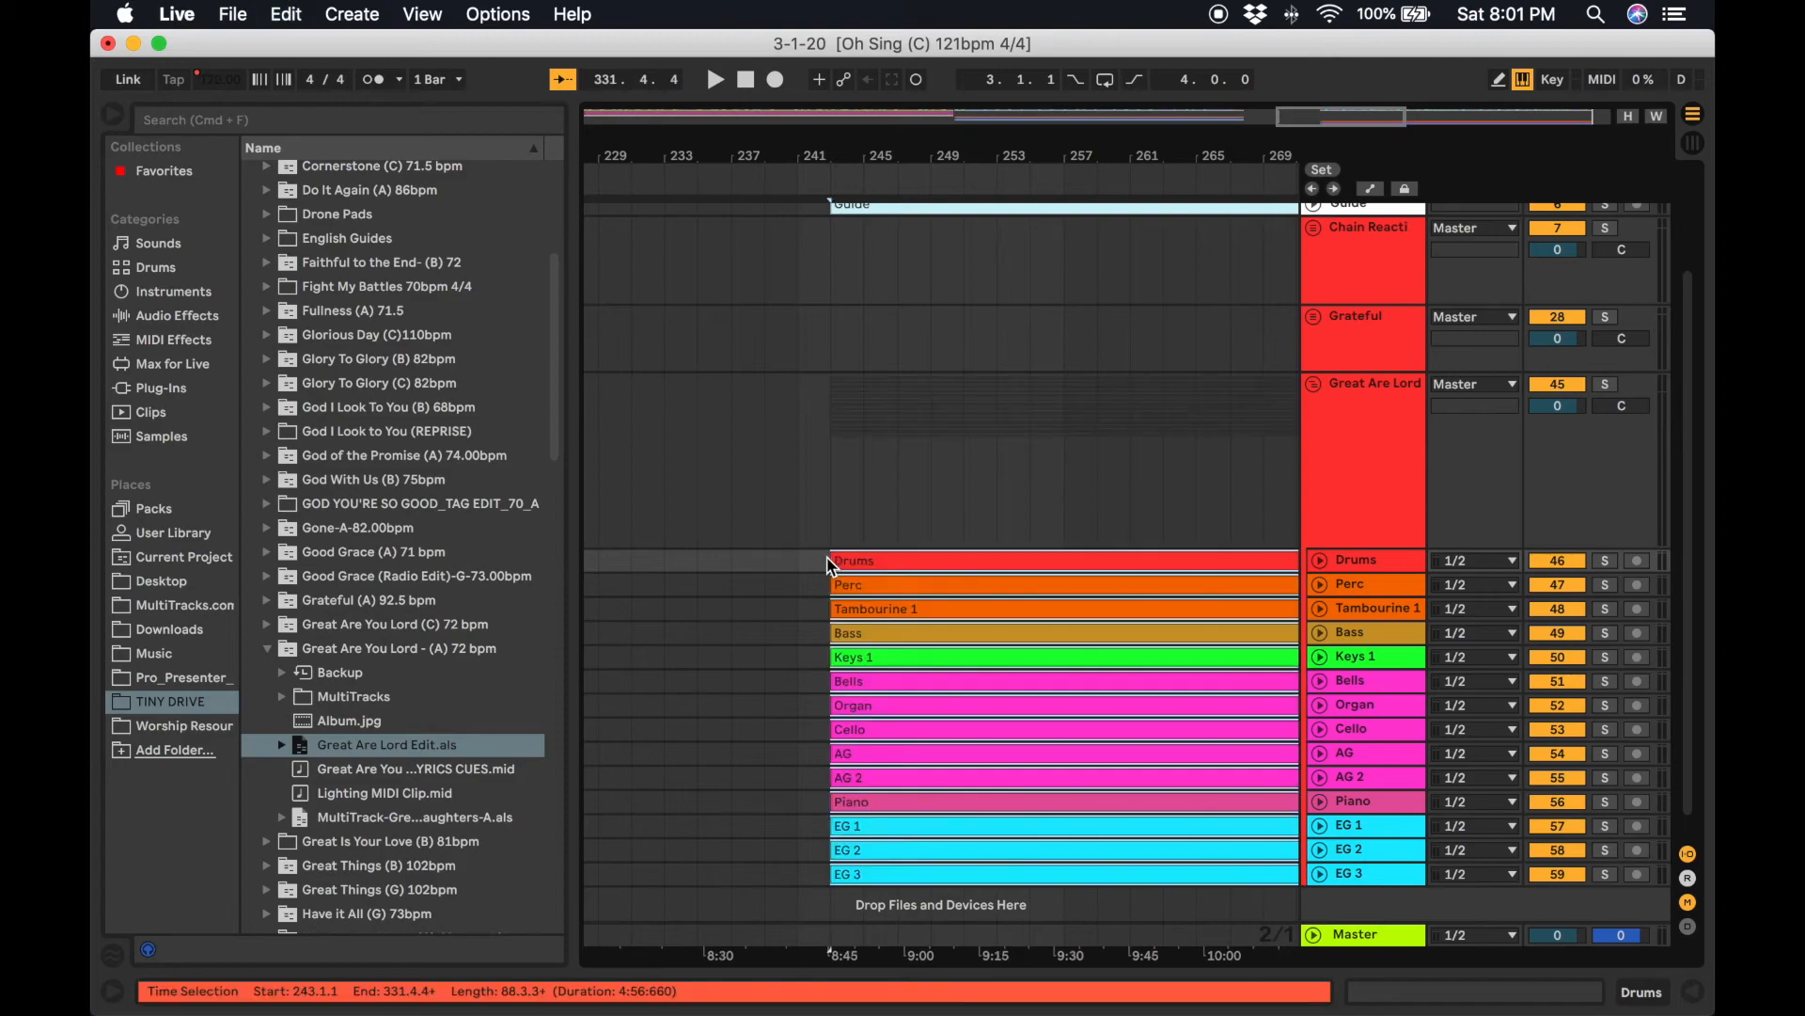
scroll(852, 752, left, 2)
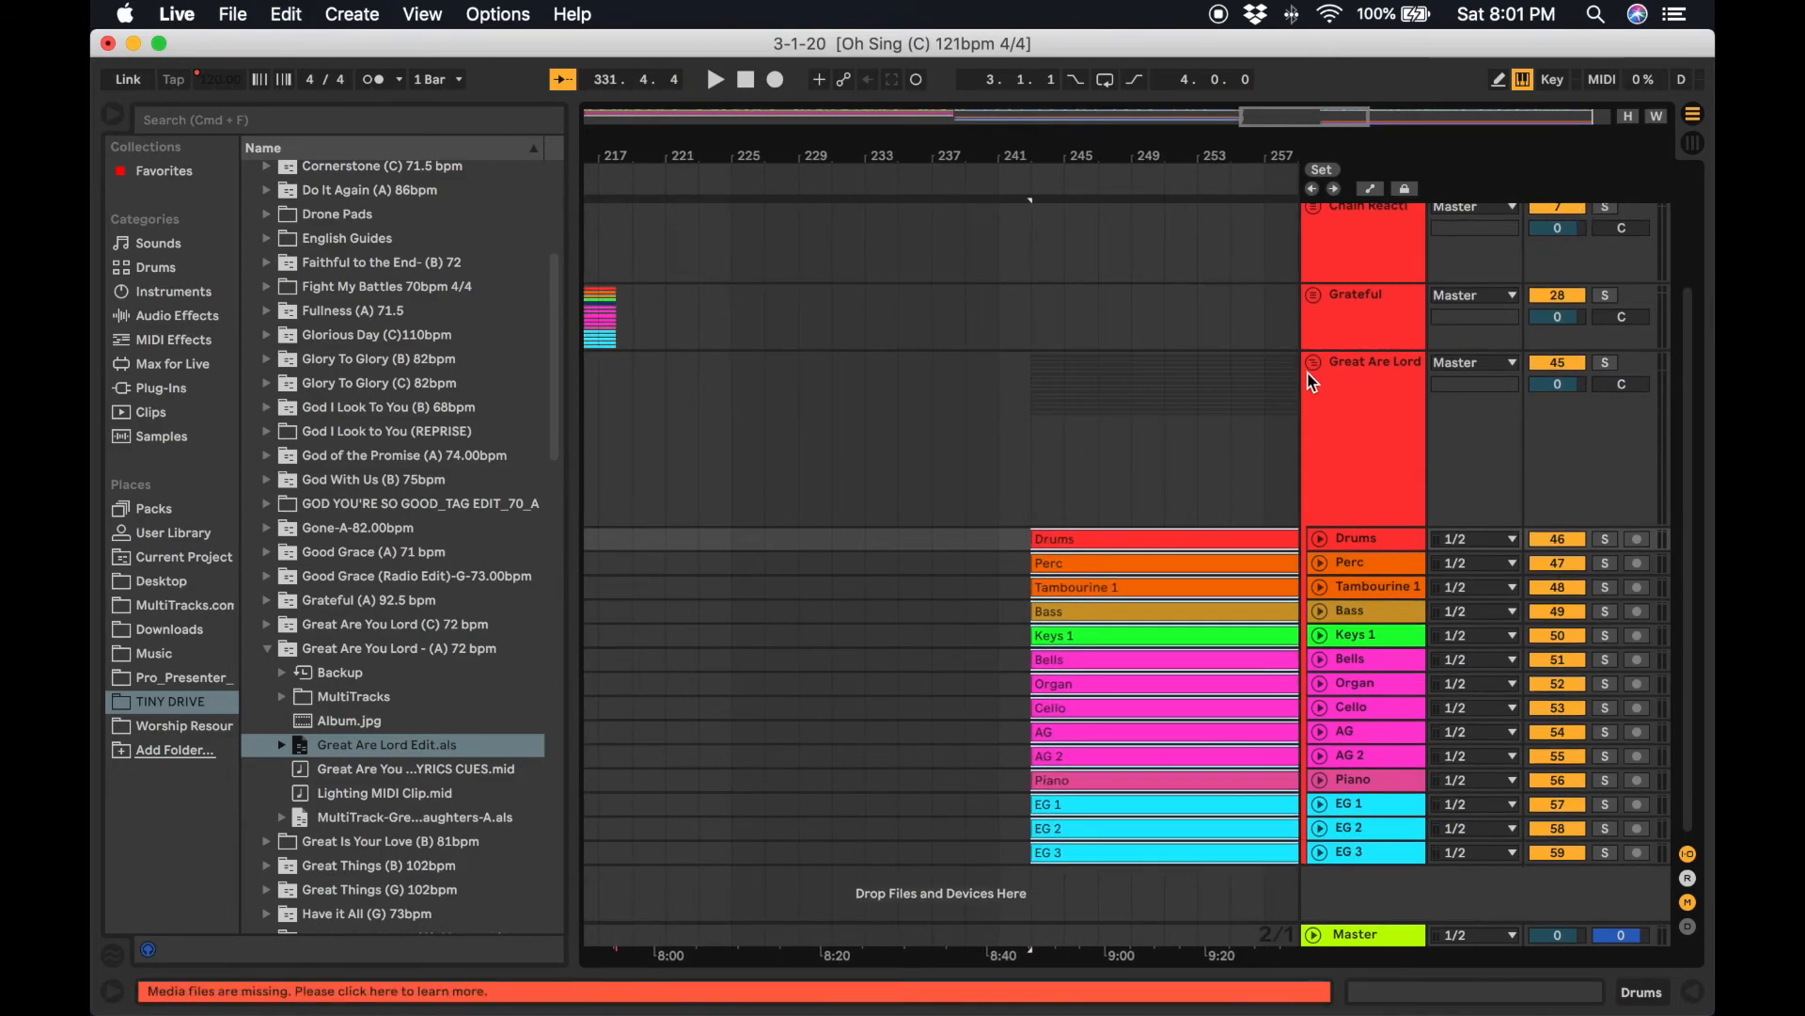
click(1314, 382)
Open the Your Presence 70 (Bb) folder and add Your Presence Edit.als to the arrangement.
scroll(1018, 541, right, 5)
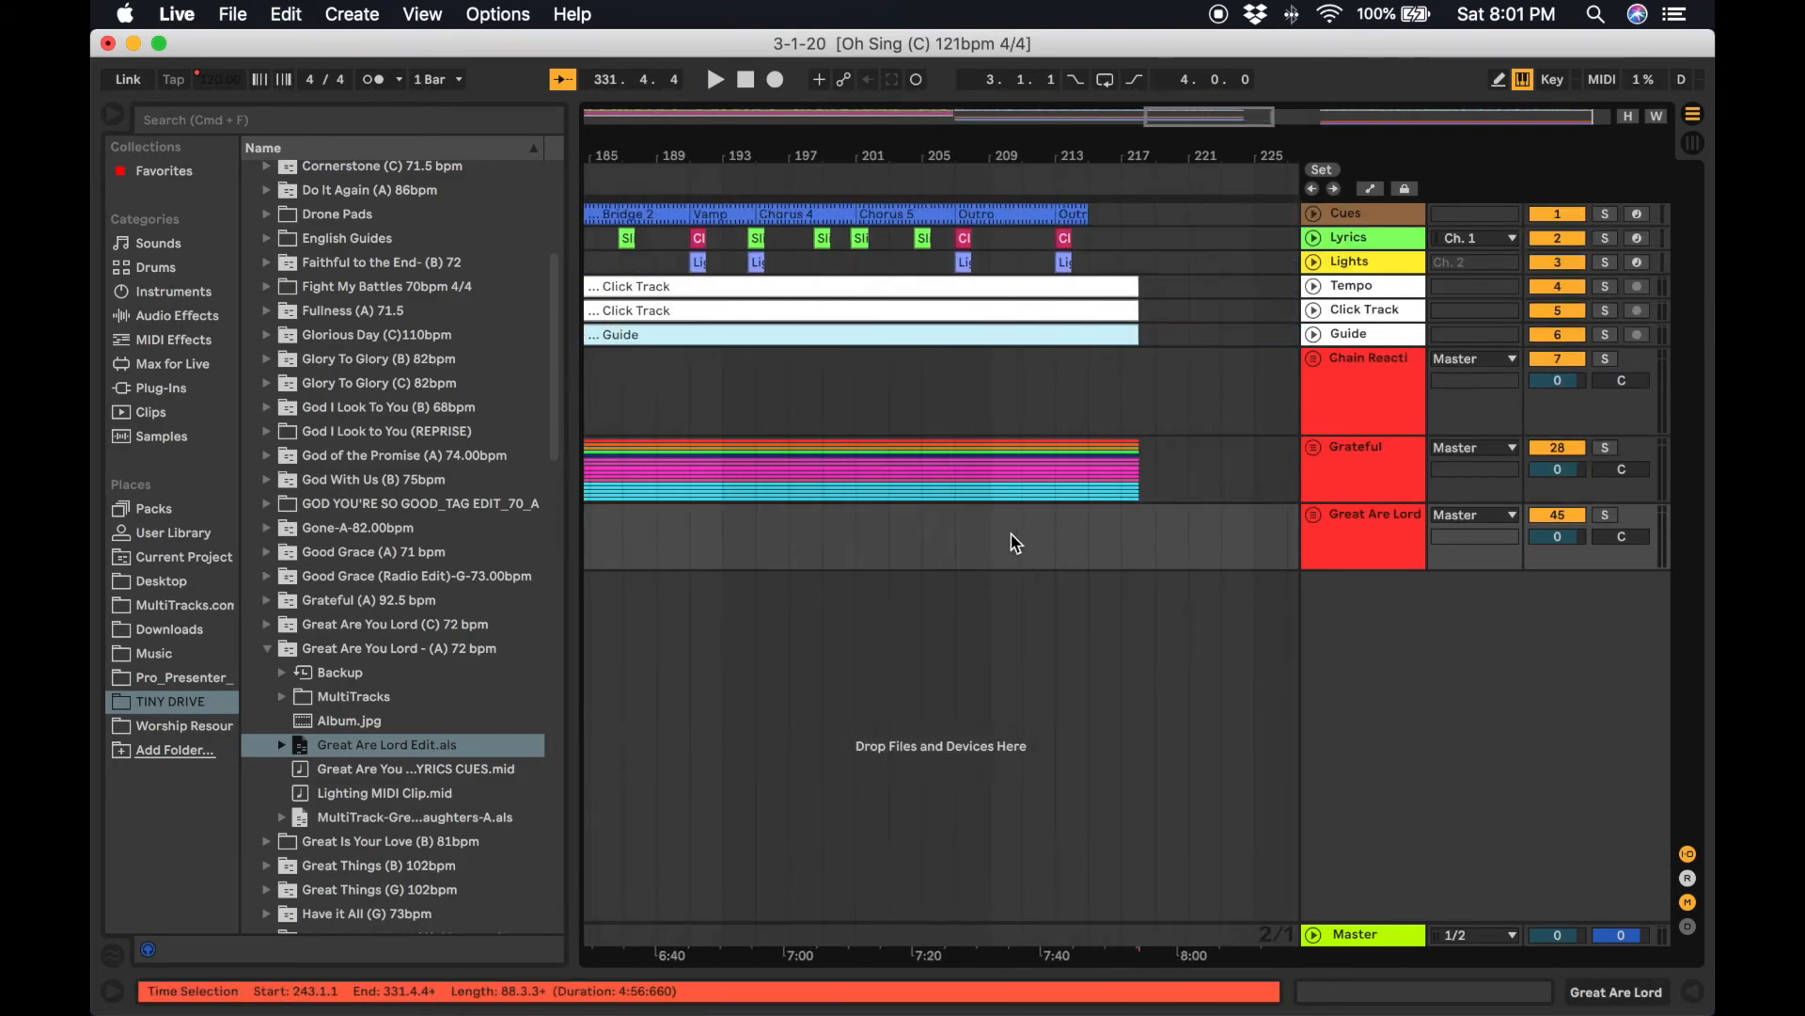
scroll(1016, 543, left, 15)
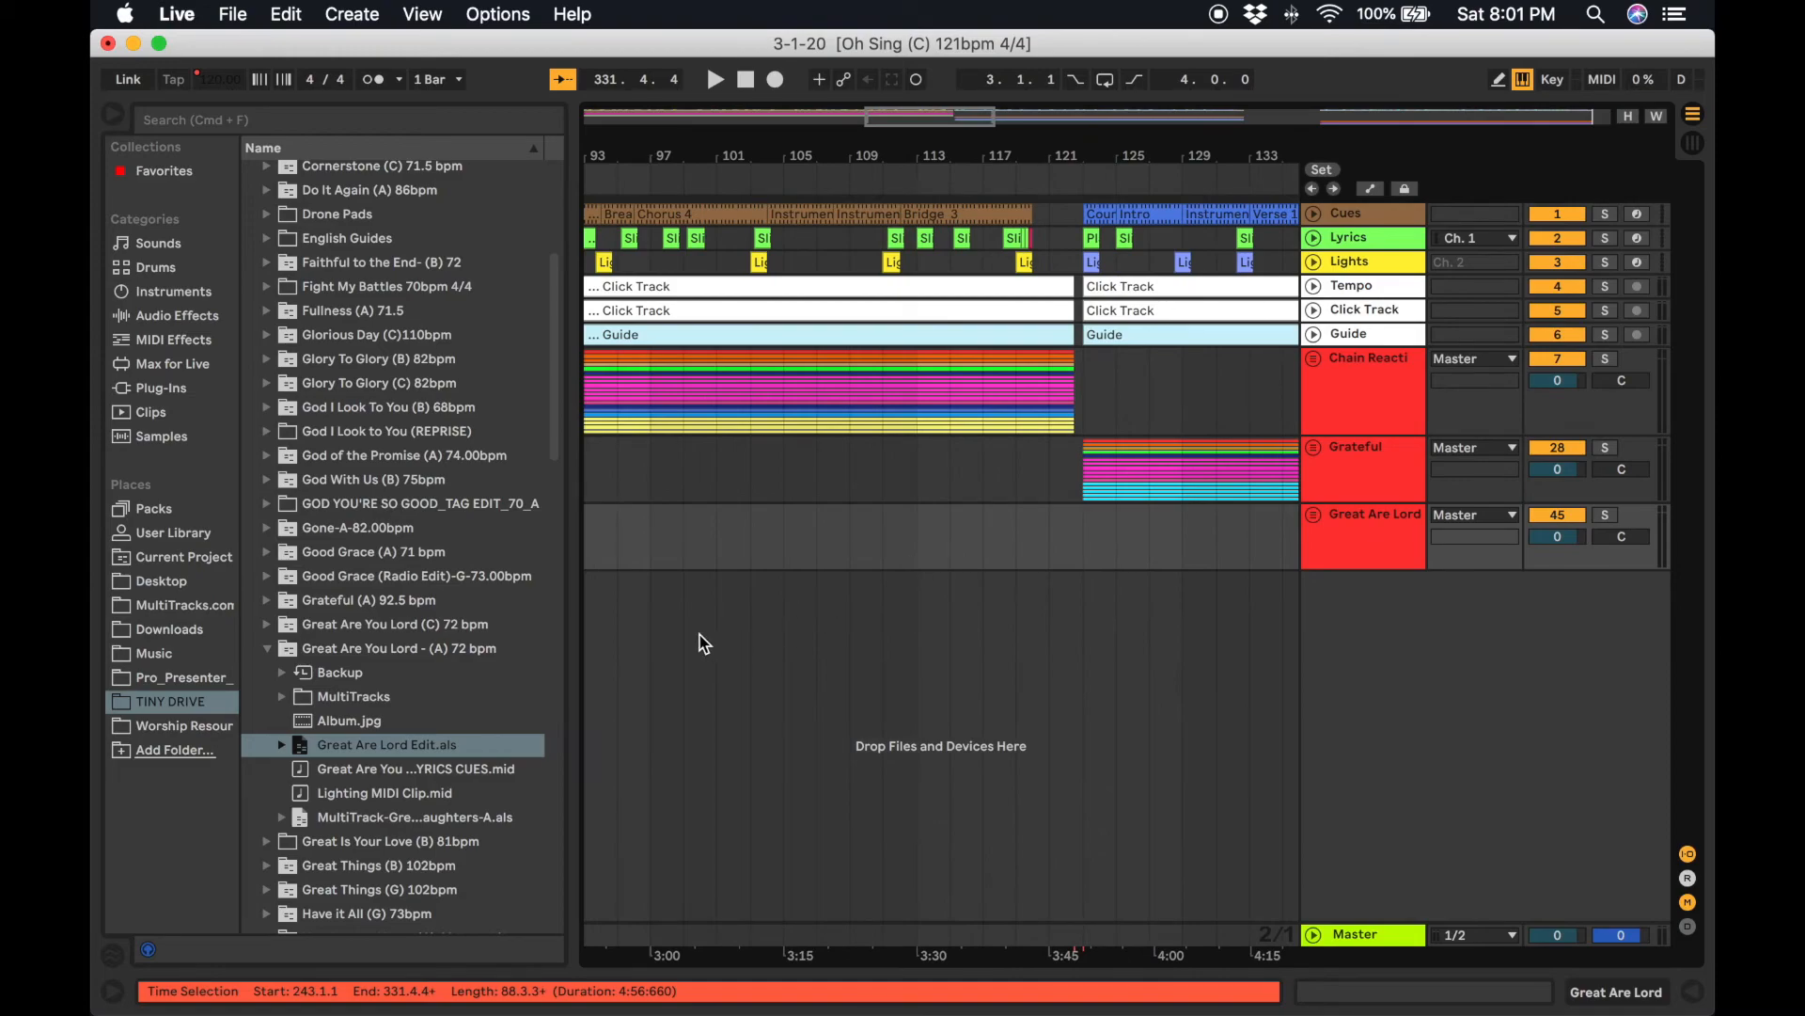
scroll(412, 752, down, 15)
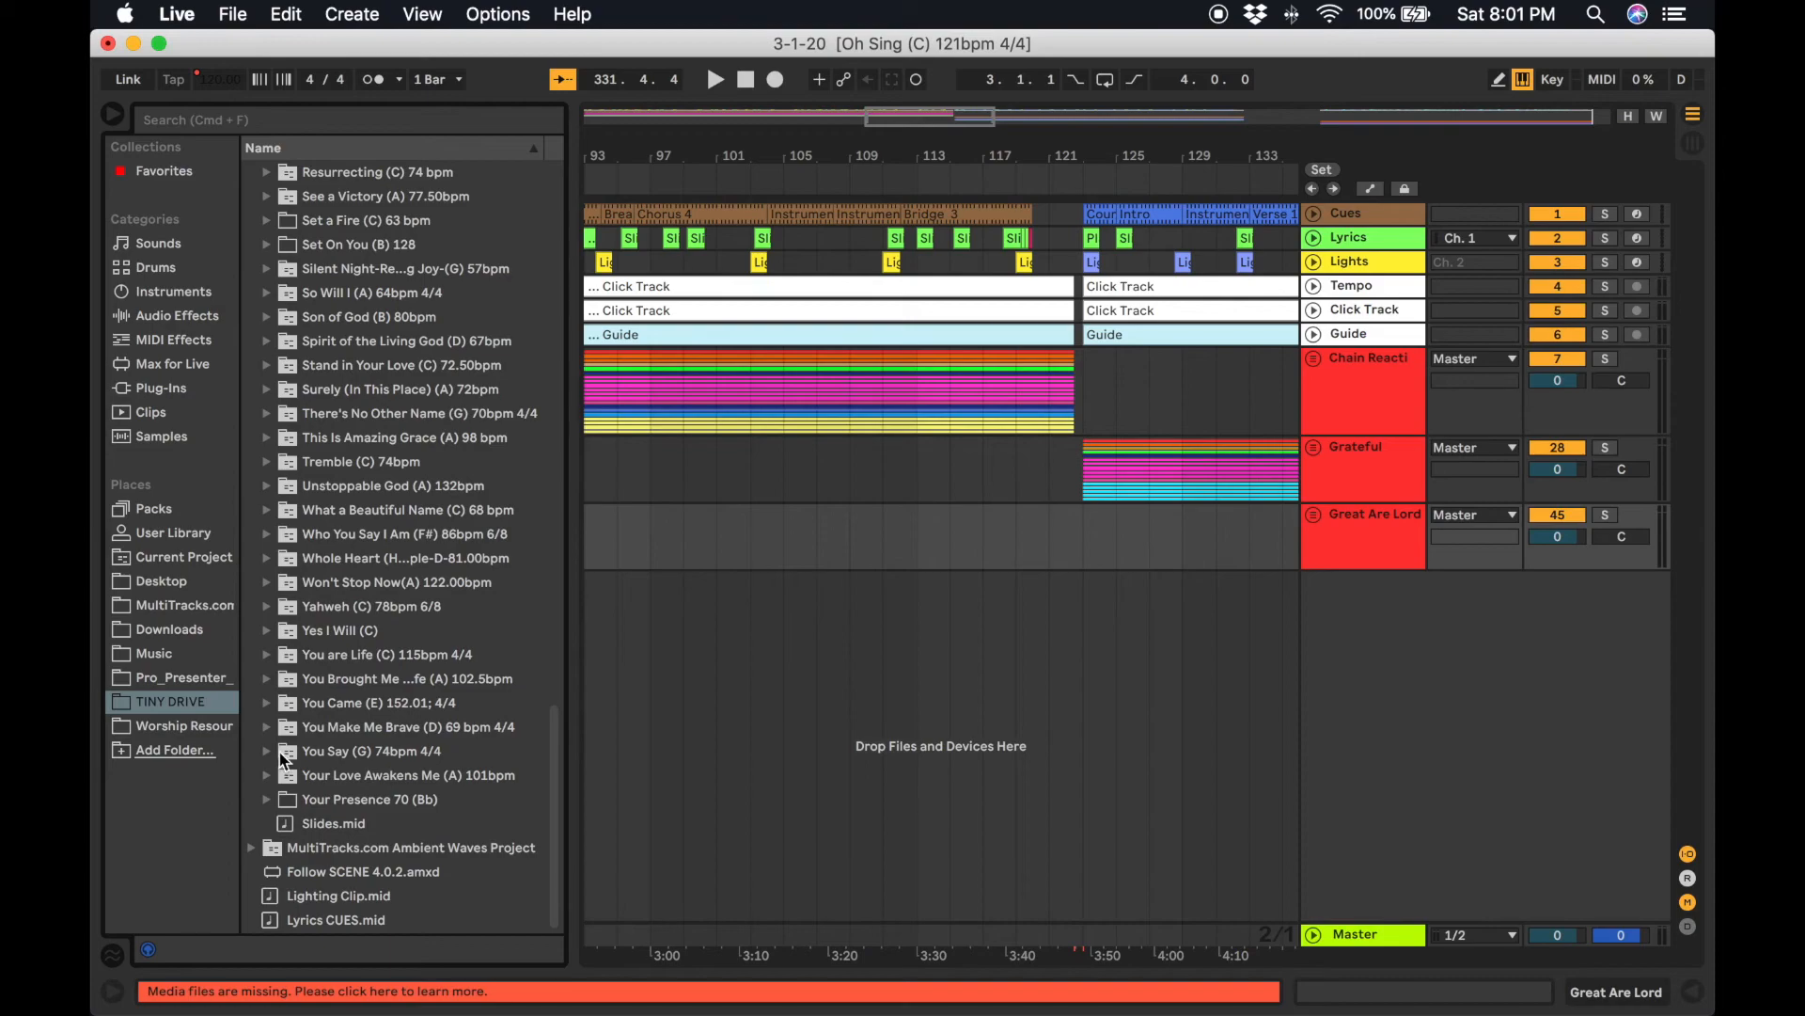
click(265, 800)
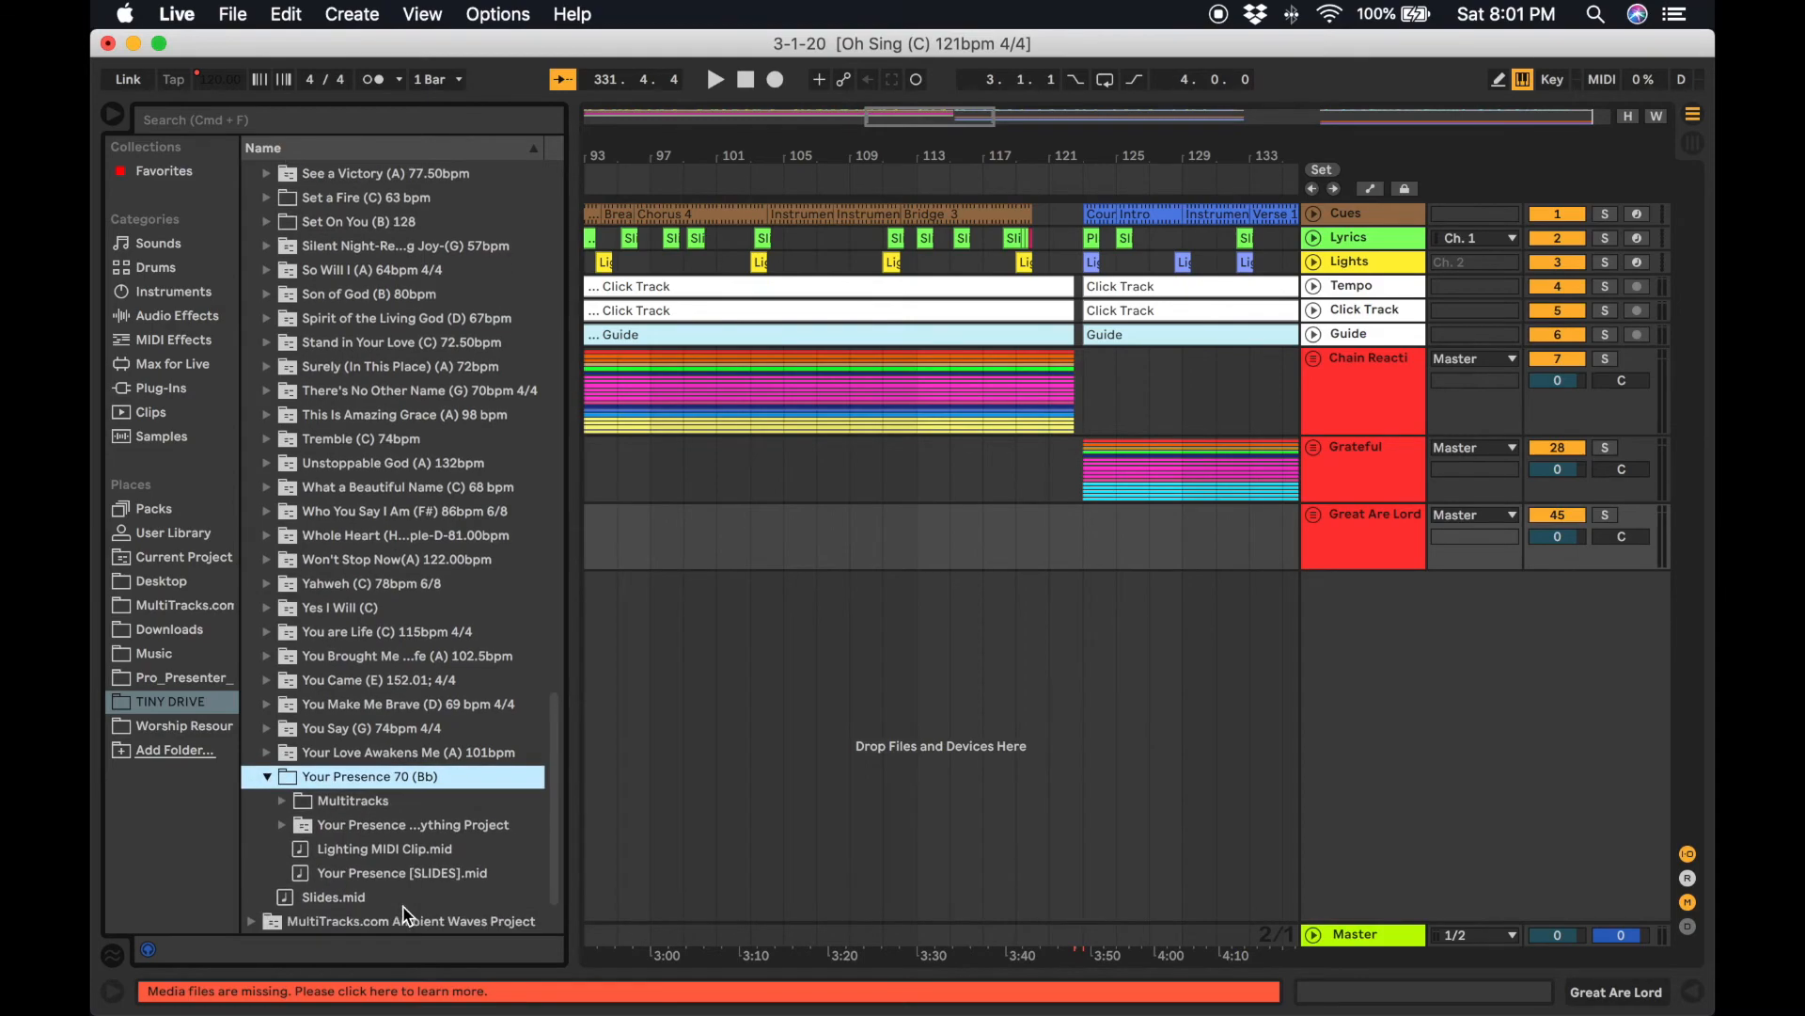
scroll(673, 752, left, 15)
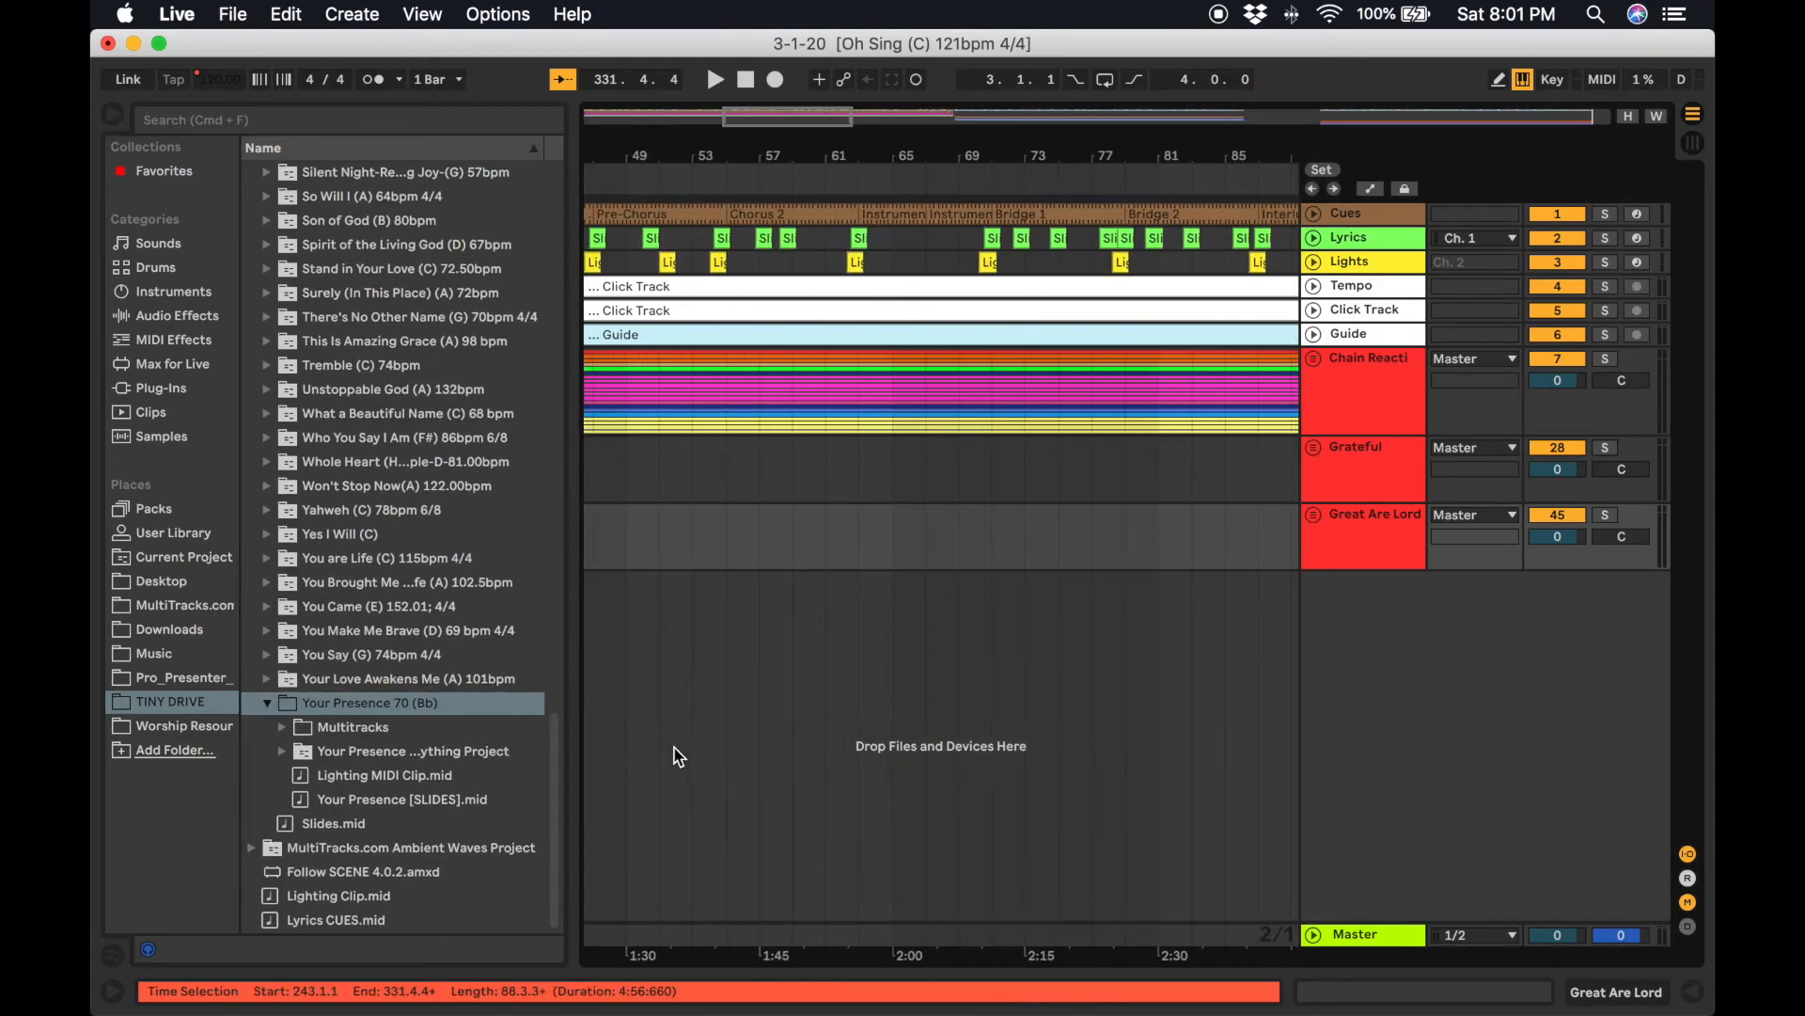
click(281, 752)
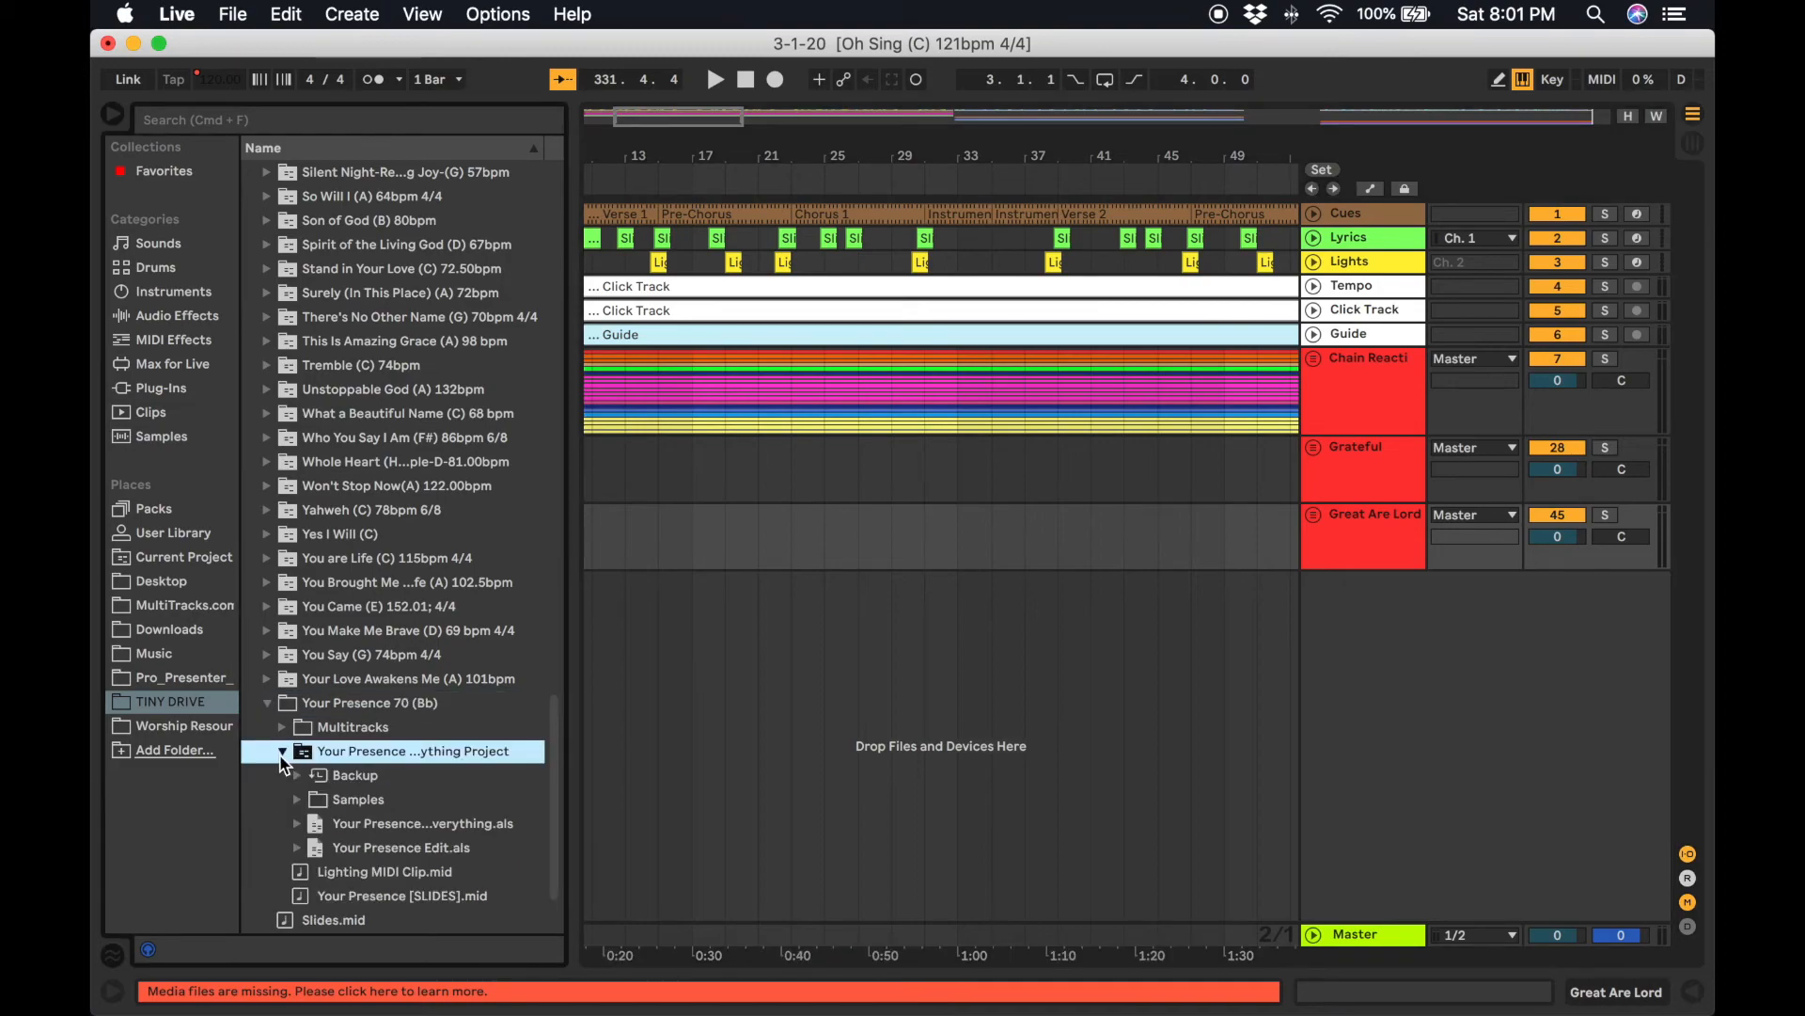
scroll(661, 733, left, 5)
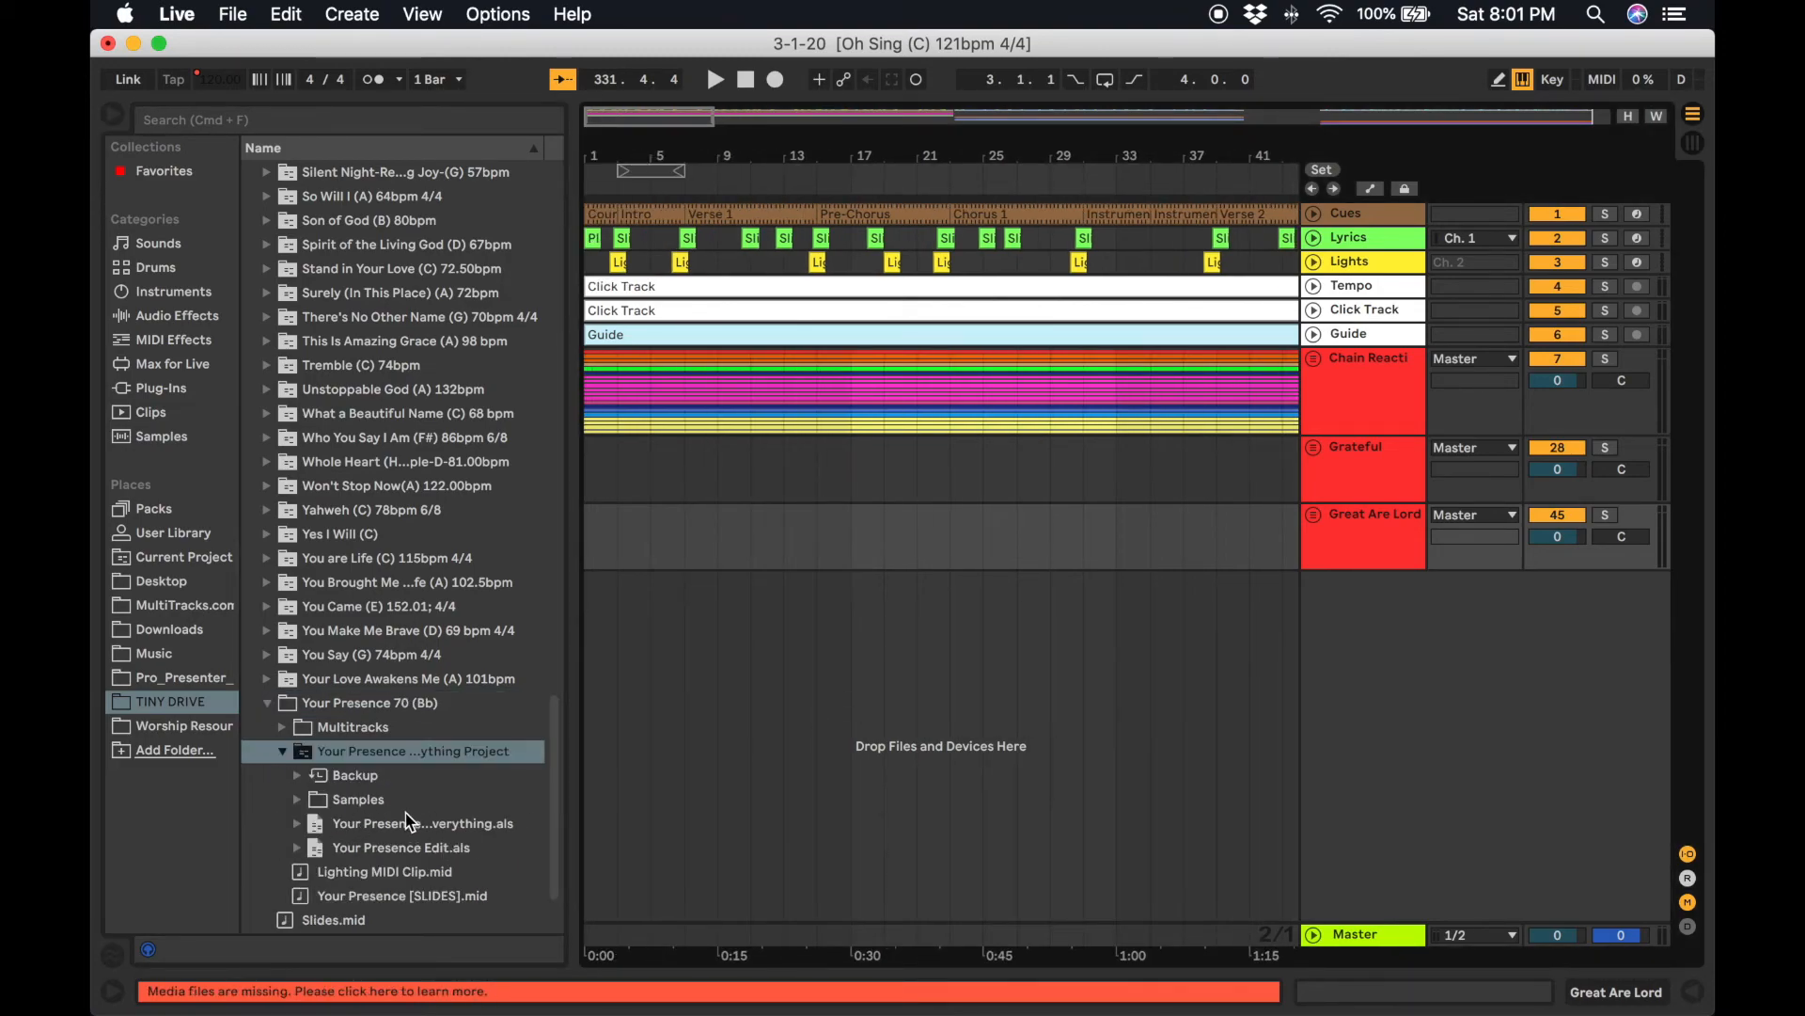
drag(414, 851, 810, 731)
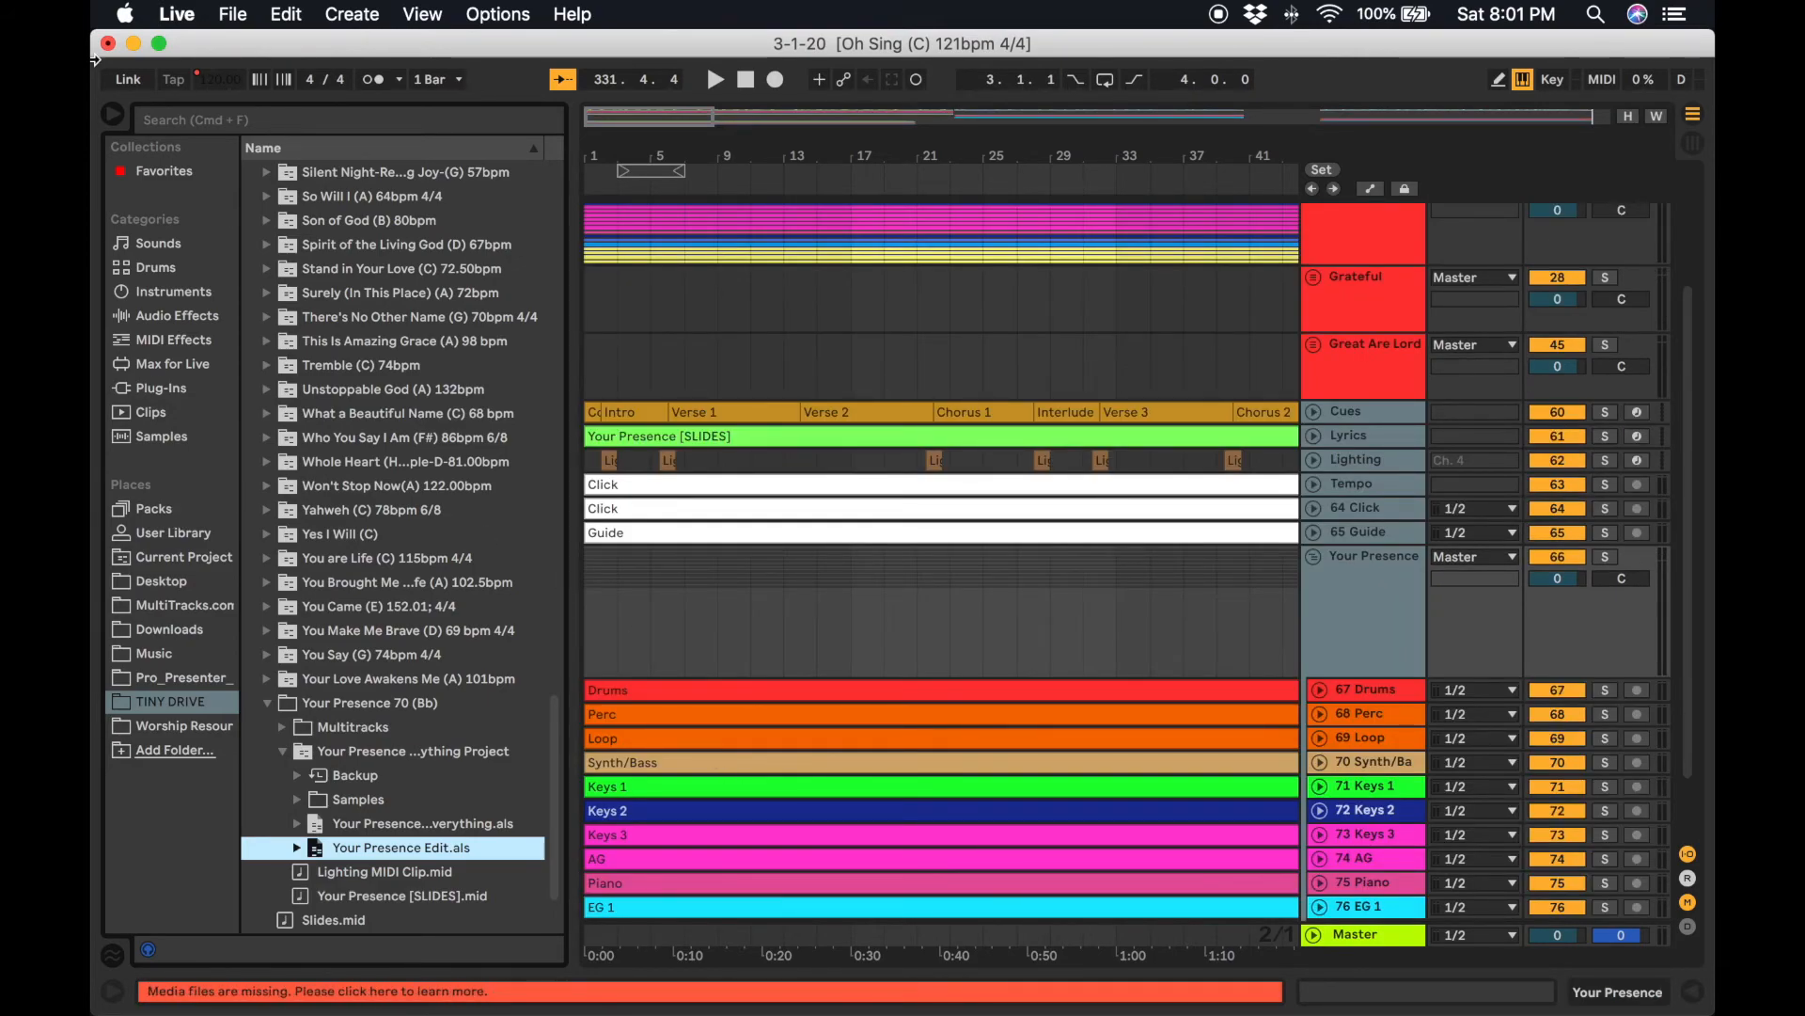
Hide the browser and cut Your Presence's Cues through Guide clips spanning bars 1 to 110.
click(112, 117)
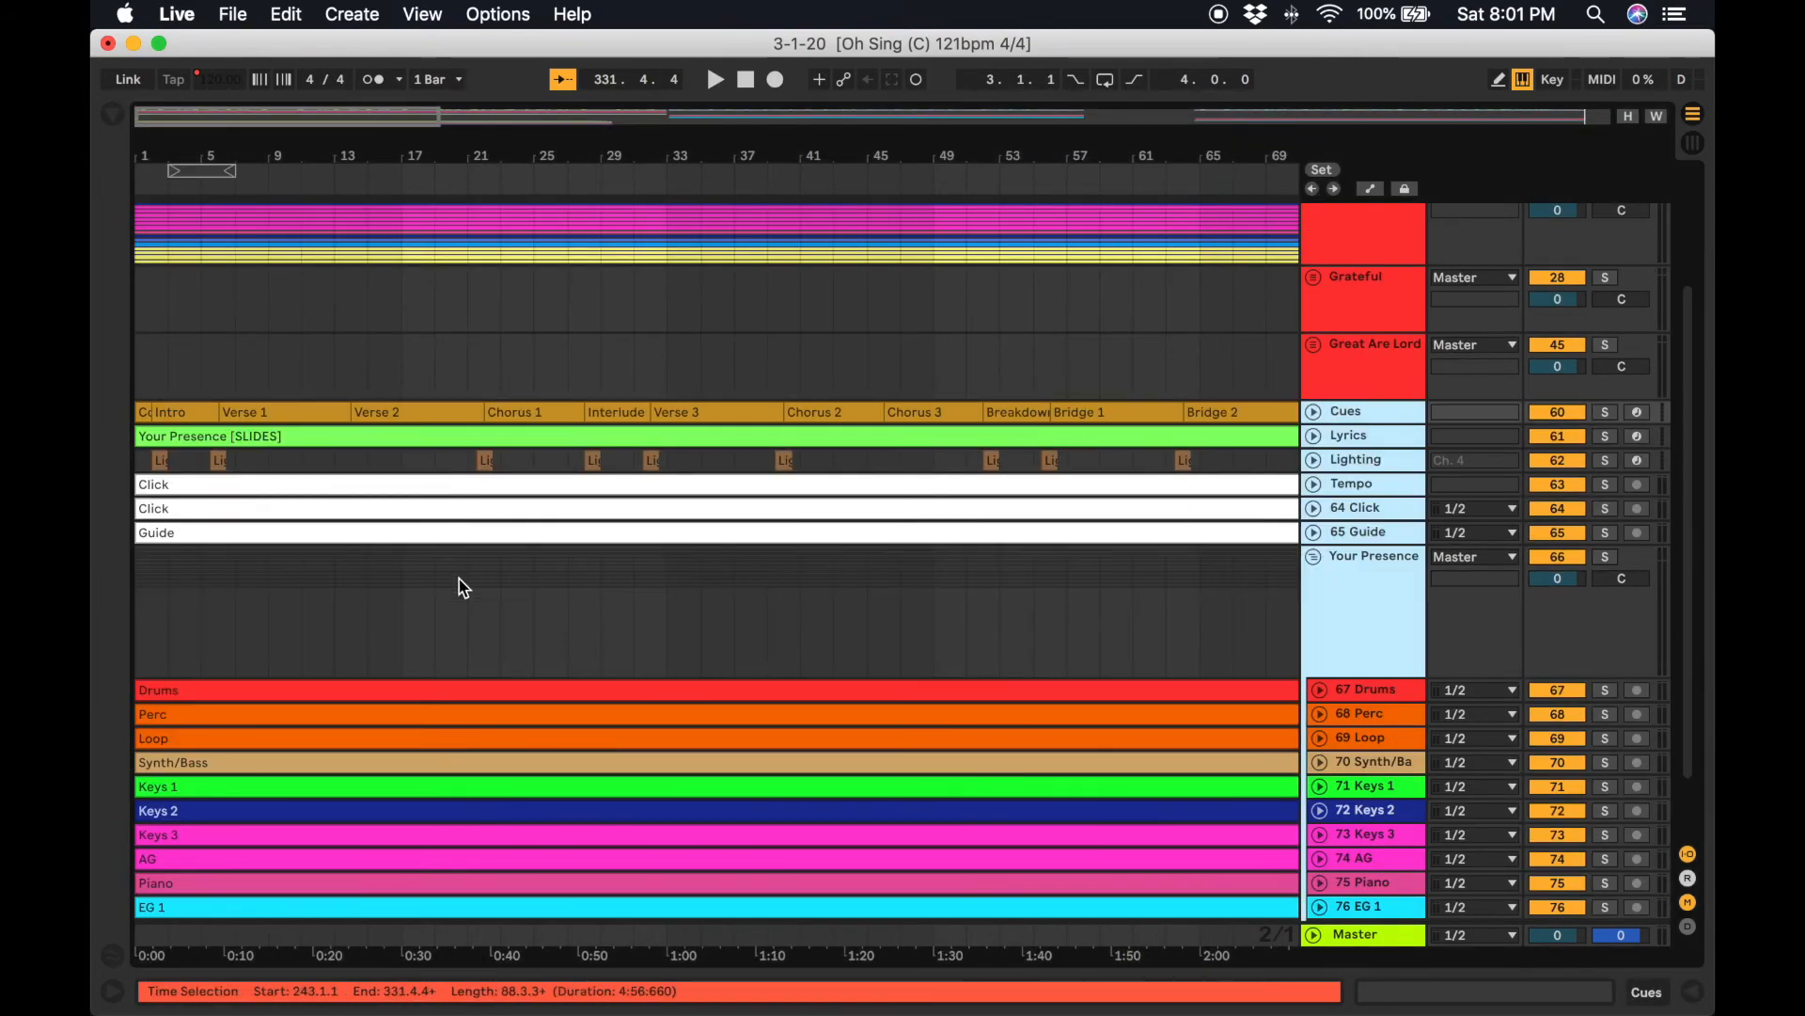
click(143, 412)
scroll(508, 516, right, 15)
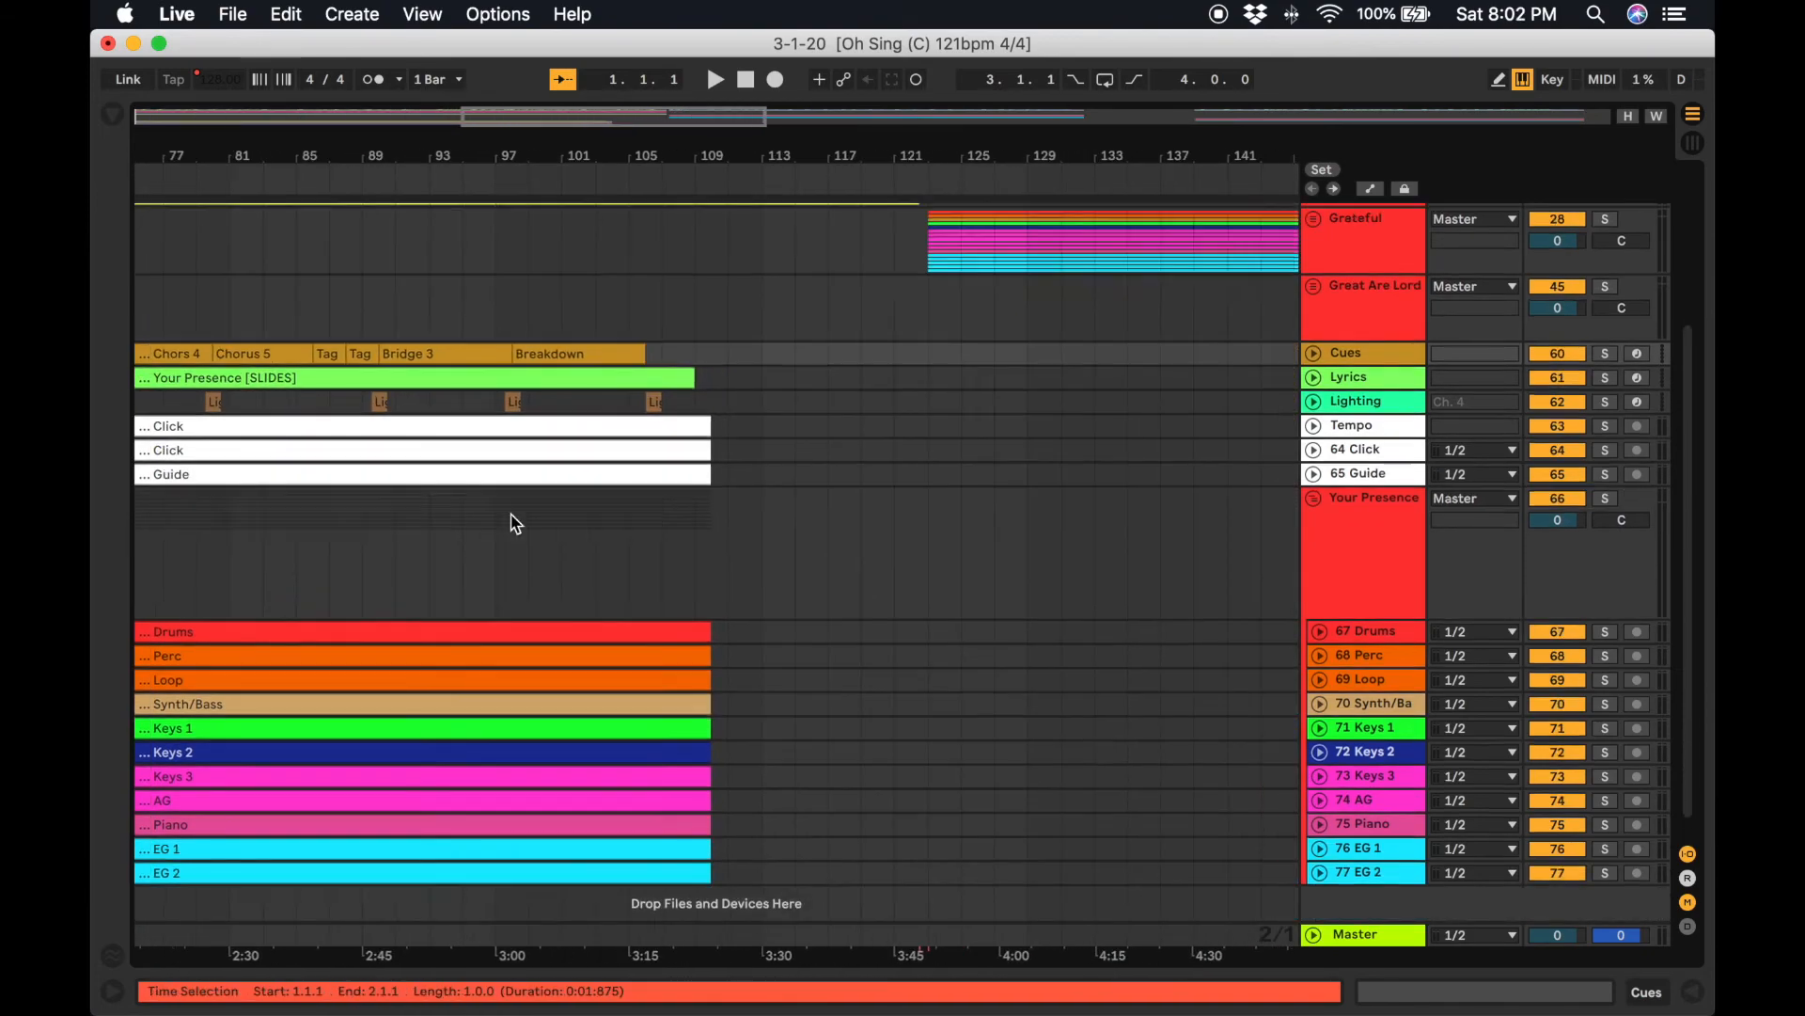
shift+click(658, 488)
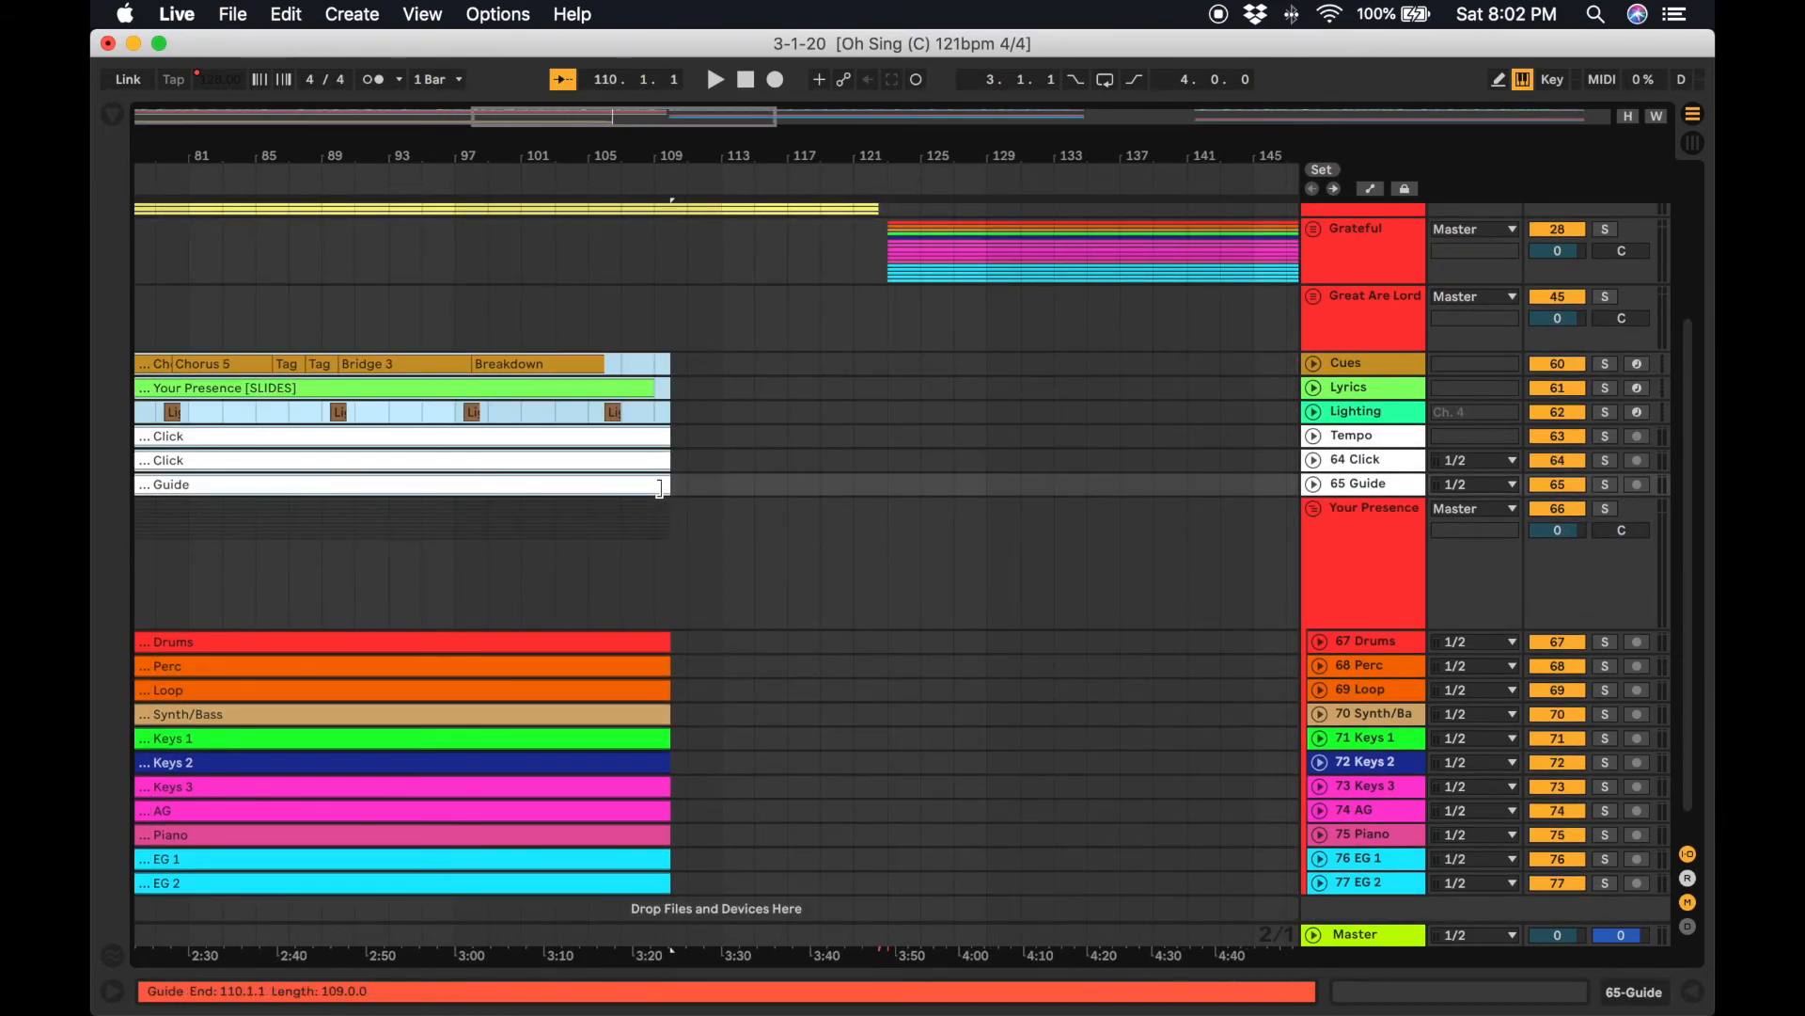
Paste those Your Presence clips onto the first song's Cues through Guide tracks starting at bar 333.
scroll(661, 494, right, 20)
scroll(661, 493, up, 5)
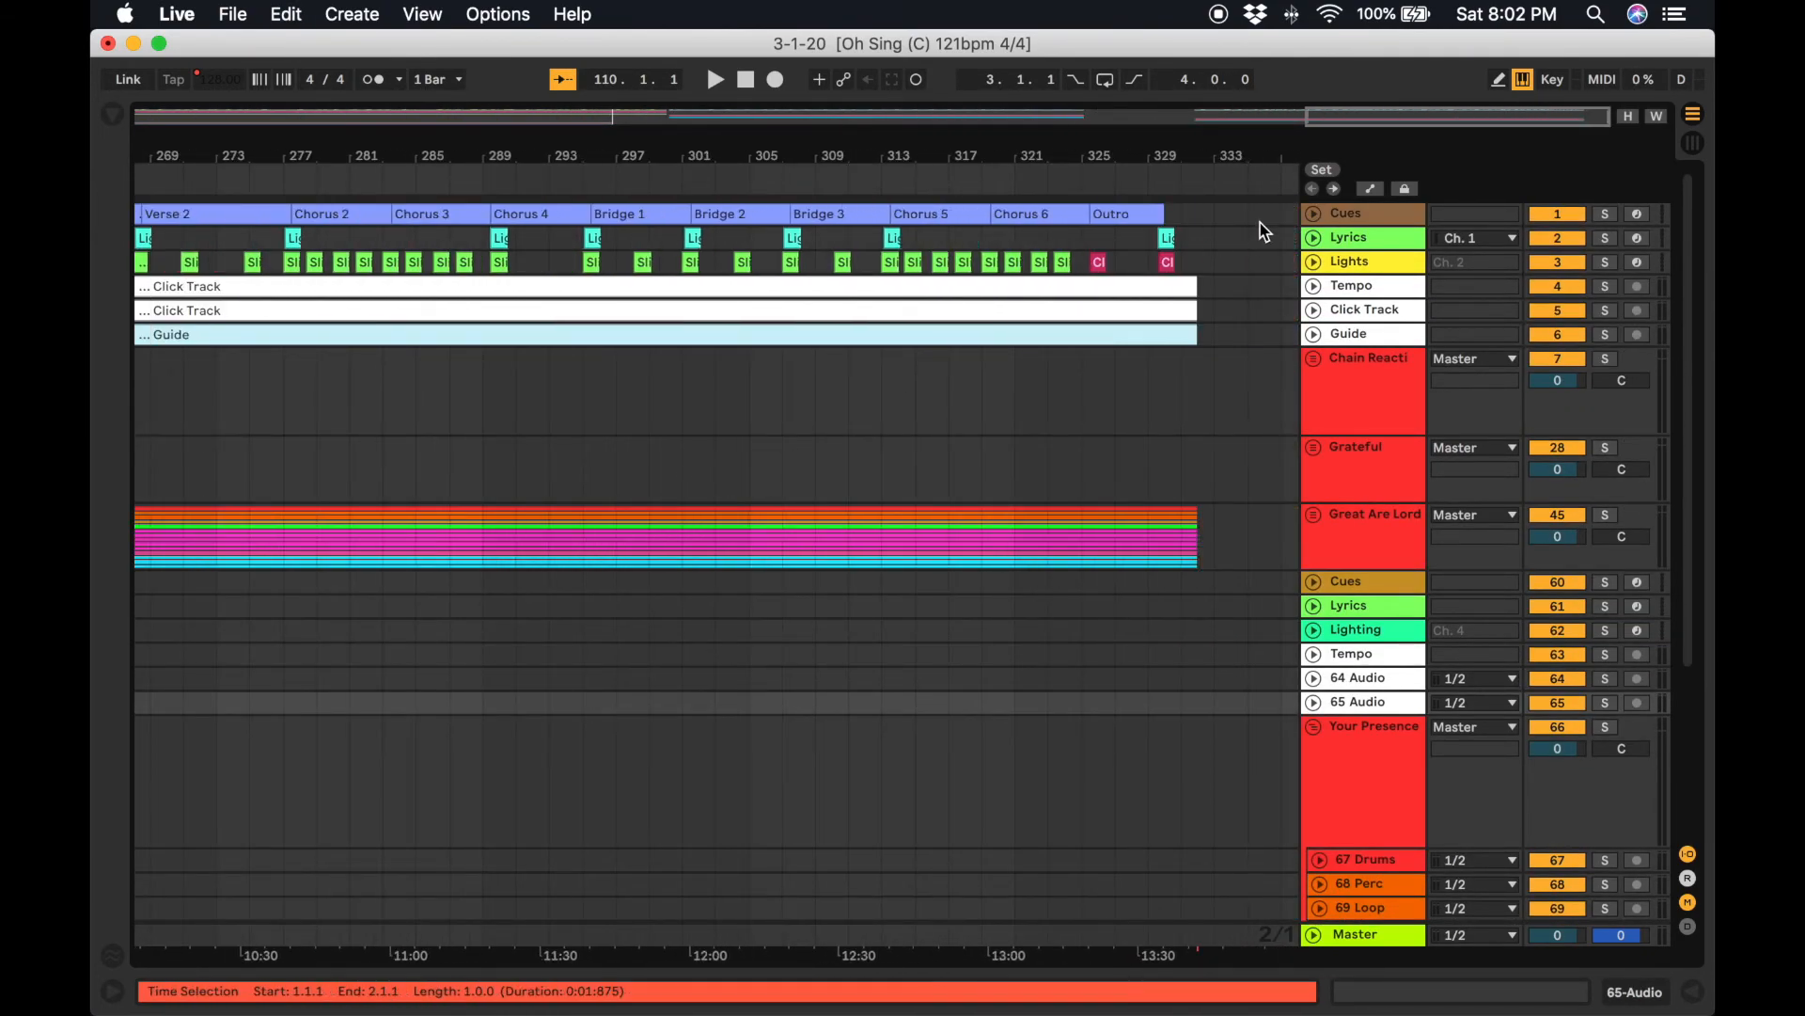
click(1213, 216)
key(super+v)
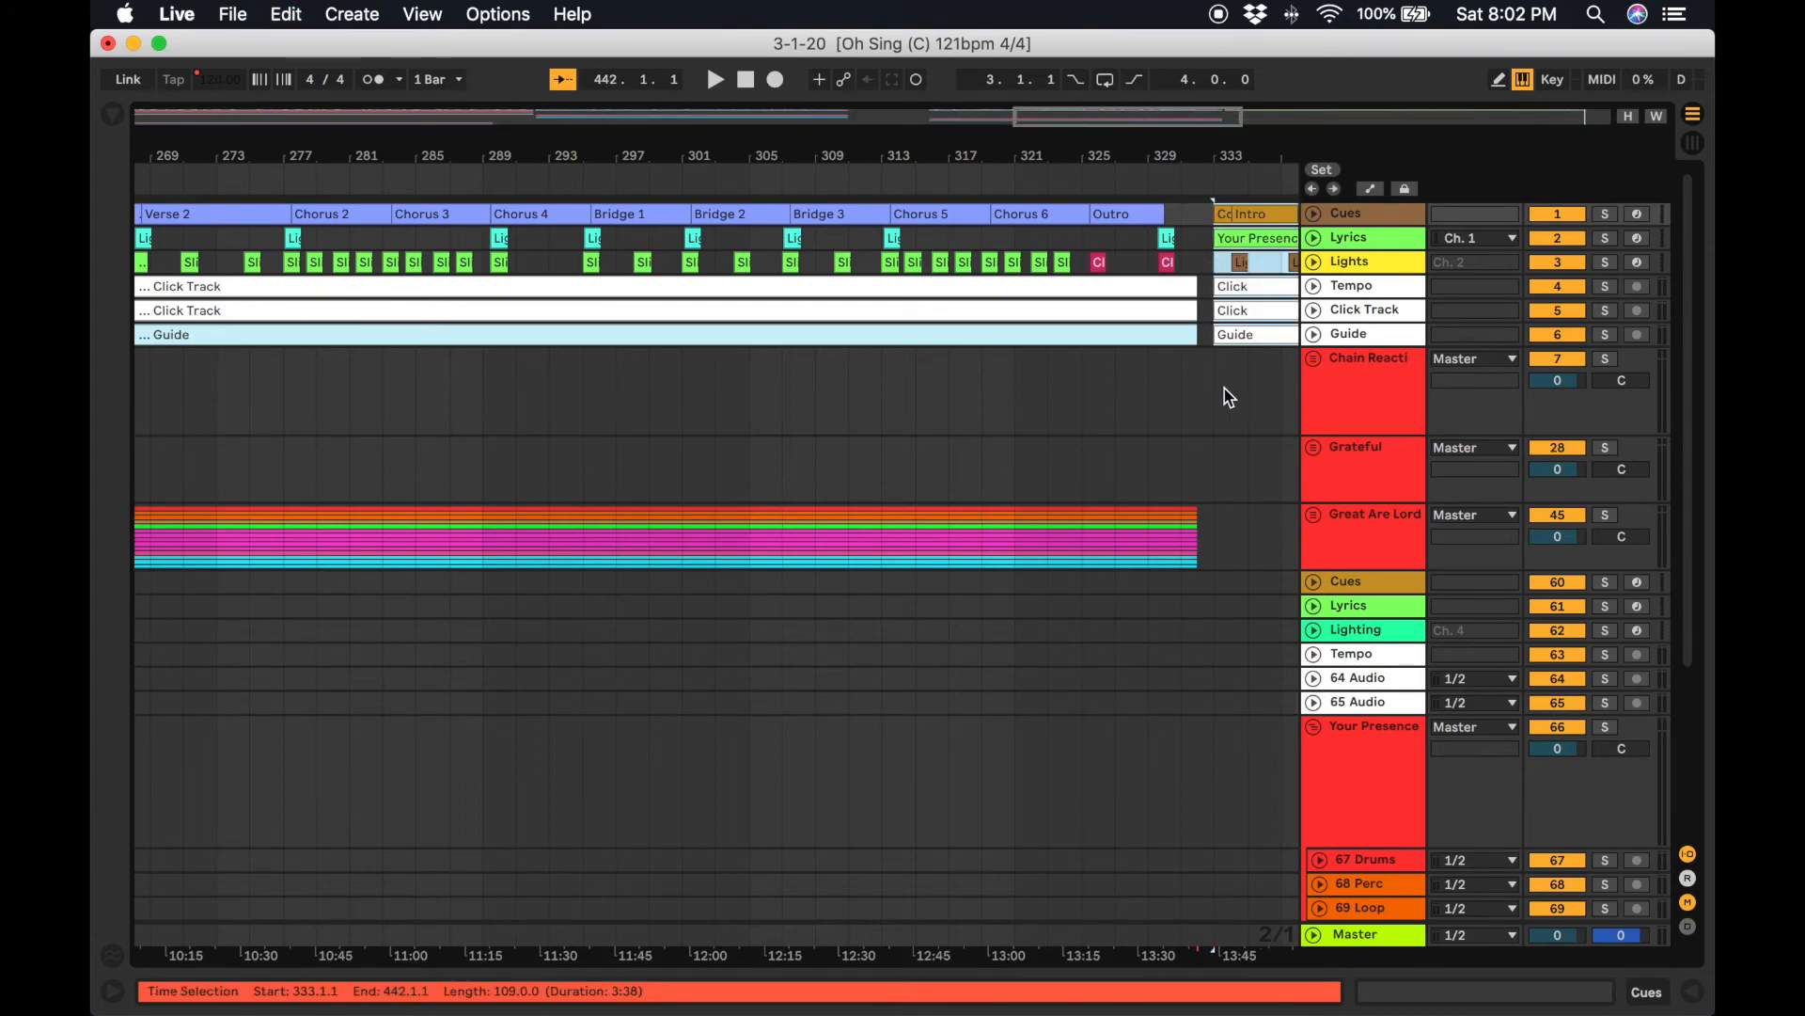
Select and cut all Your Presence stem clips from Drums down to EG 2.
scroll(1224, 414, down, 5)
scroll(1223, 451, left, 20)
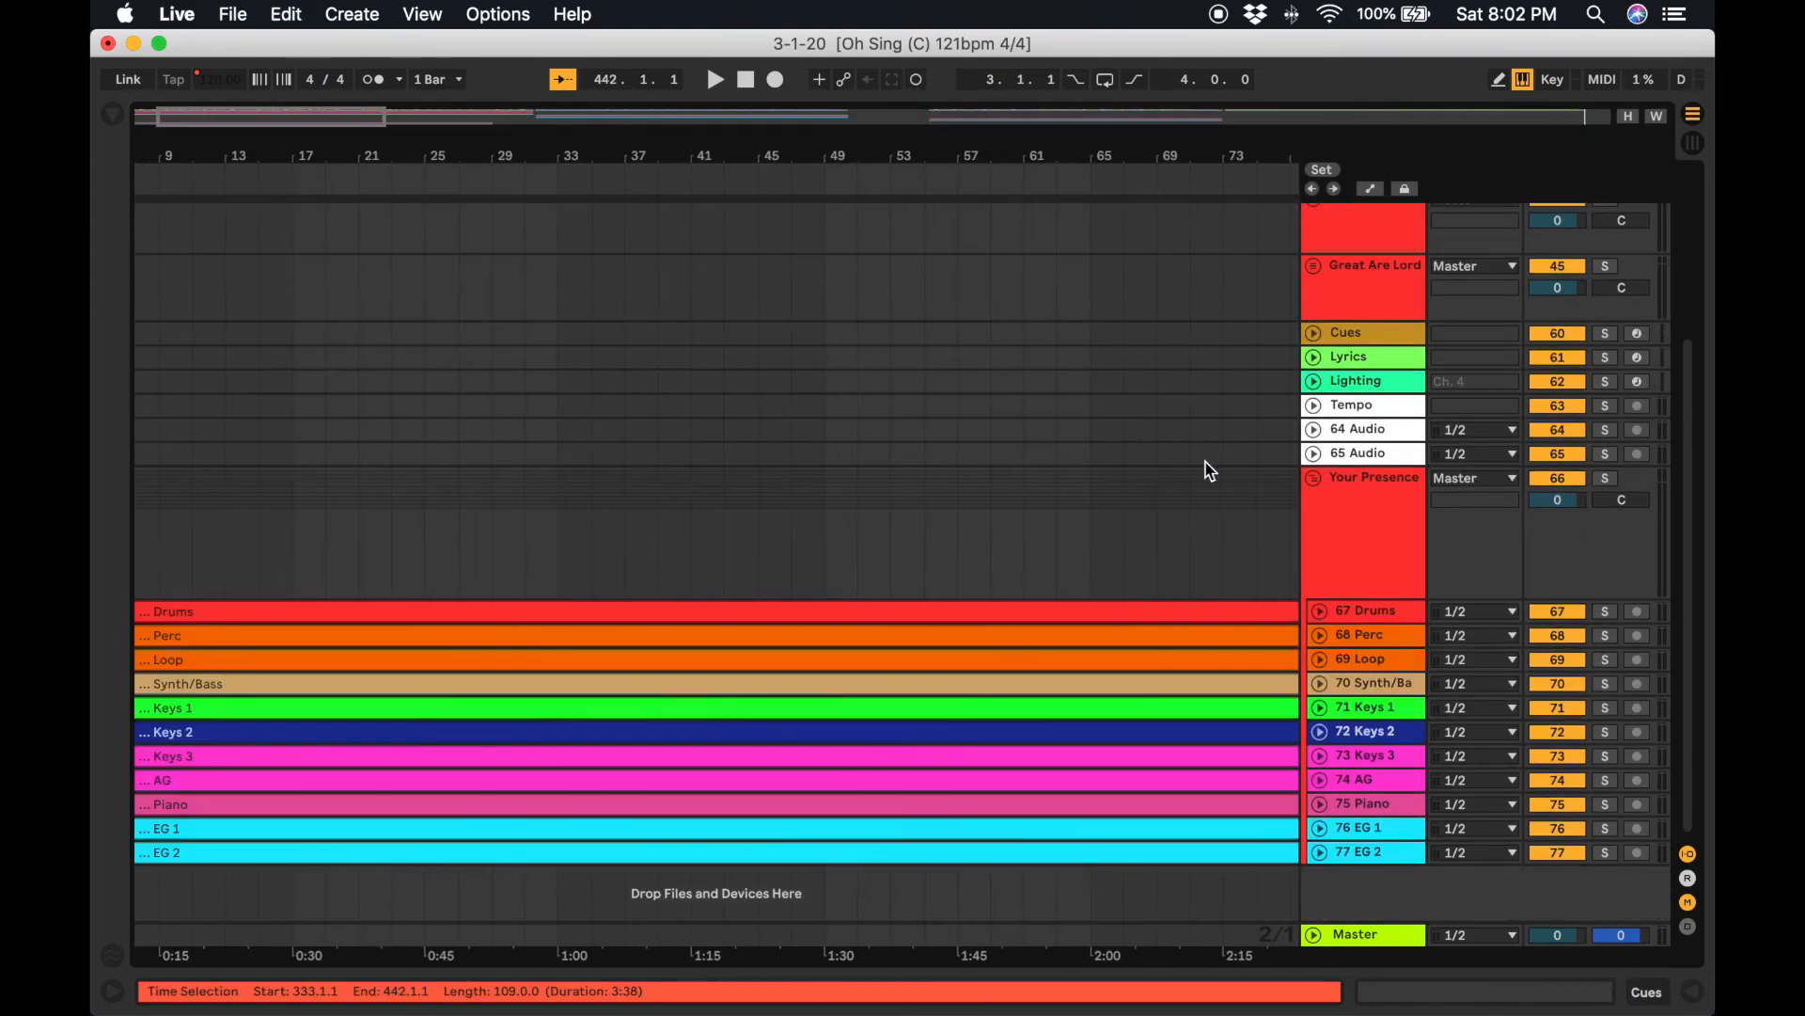
click(976, 621)
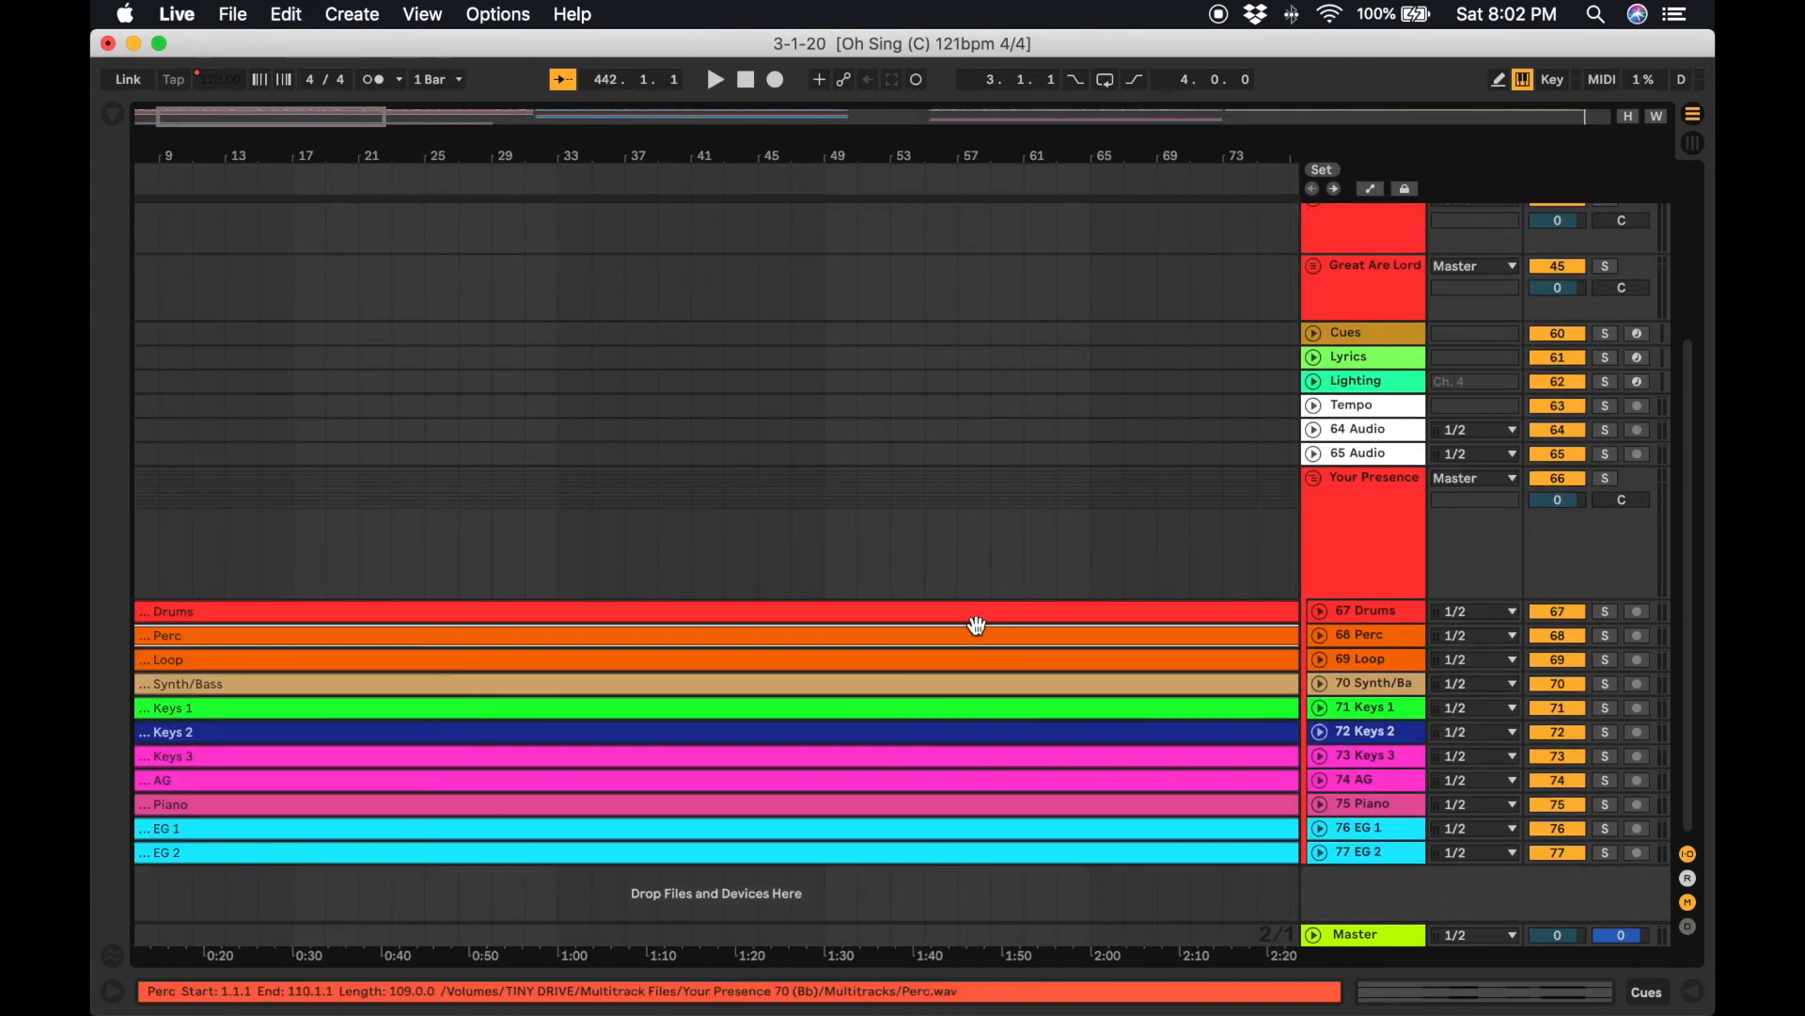
shift+click(966, 853)
key(super+c)
Delete the Your Presence set's duplicate Cues, Lyrics, Lighting, Tempo and two audio tracks.
scroll(968, 861, right, 15)
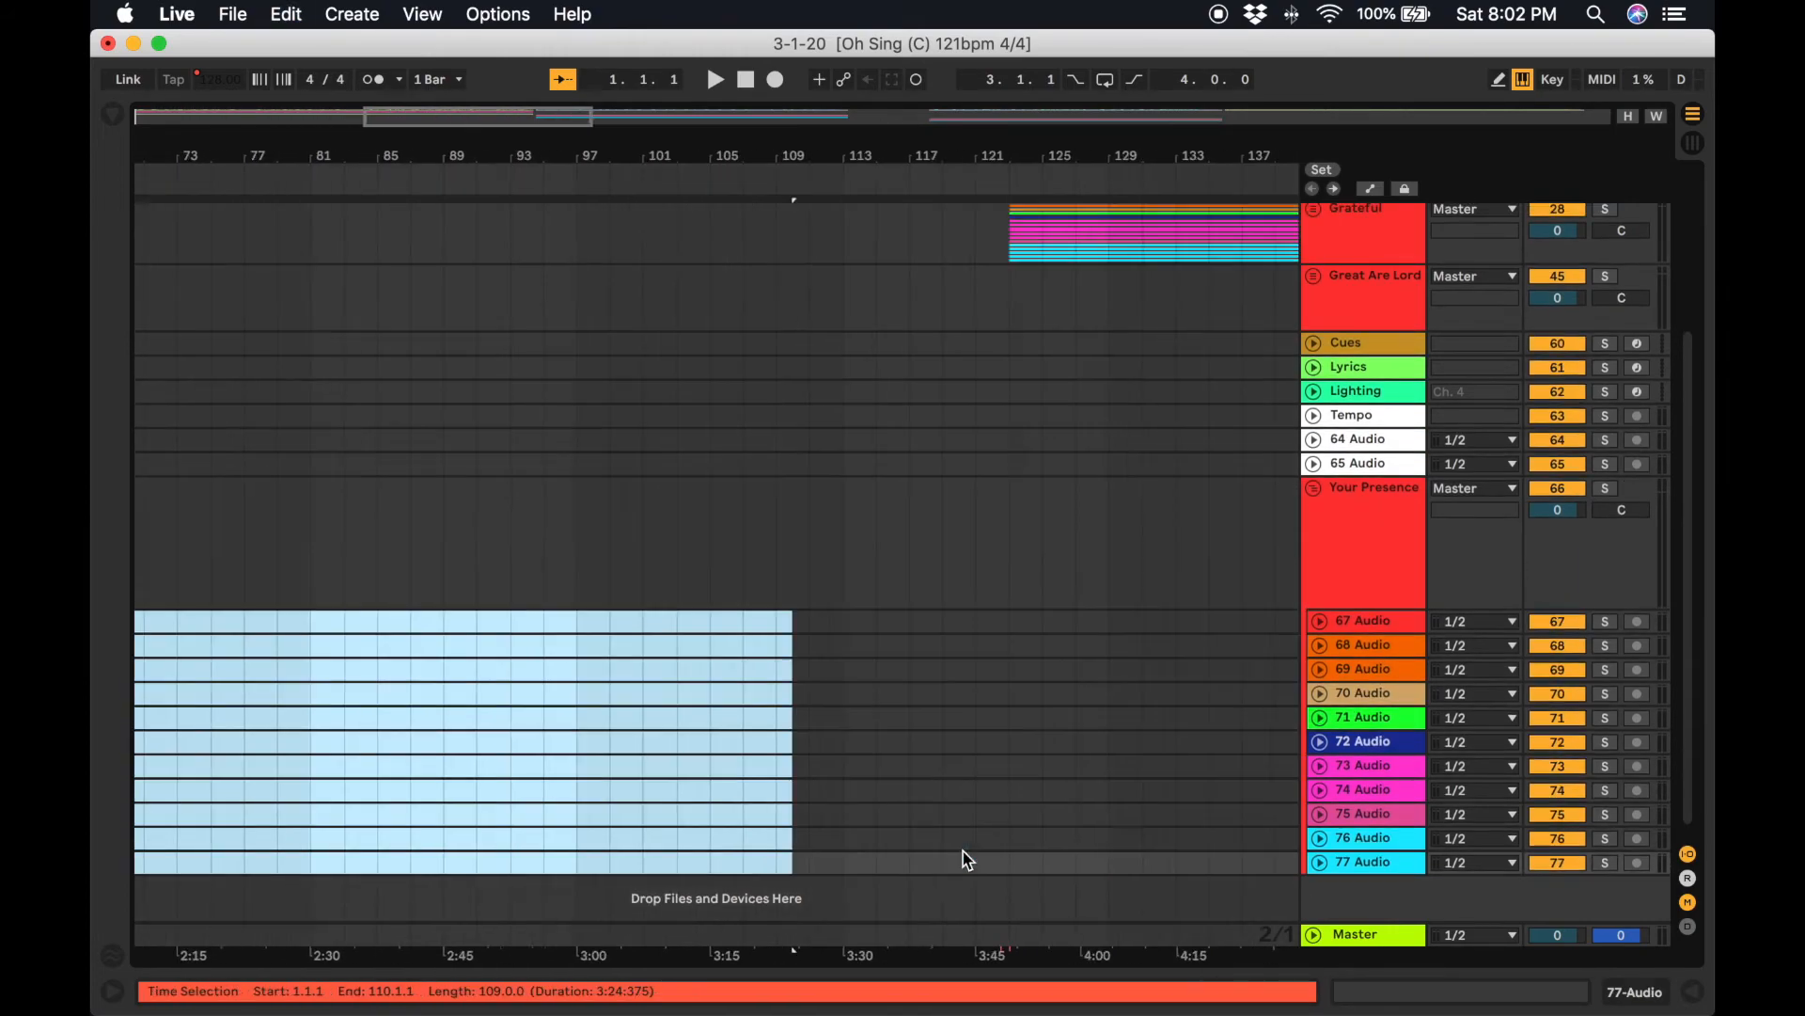
scroll(967, 861, up, 5)
scroll(968, 860, up, 2)
scroll(968, 861, right, 10)
key(x)
scroll(967, 860, left, 15)
scroll(968, 862, up, 1)
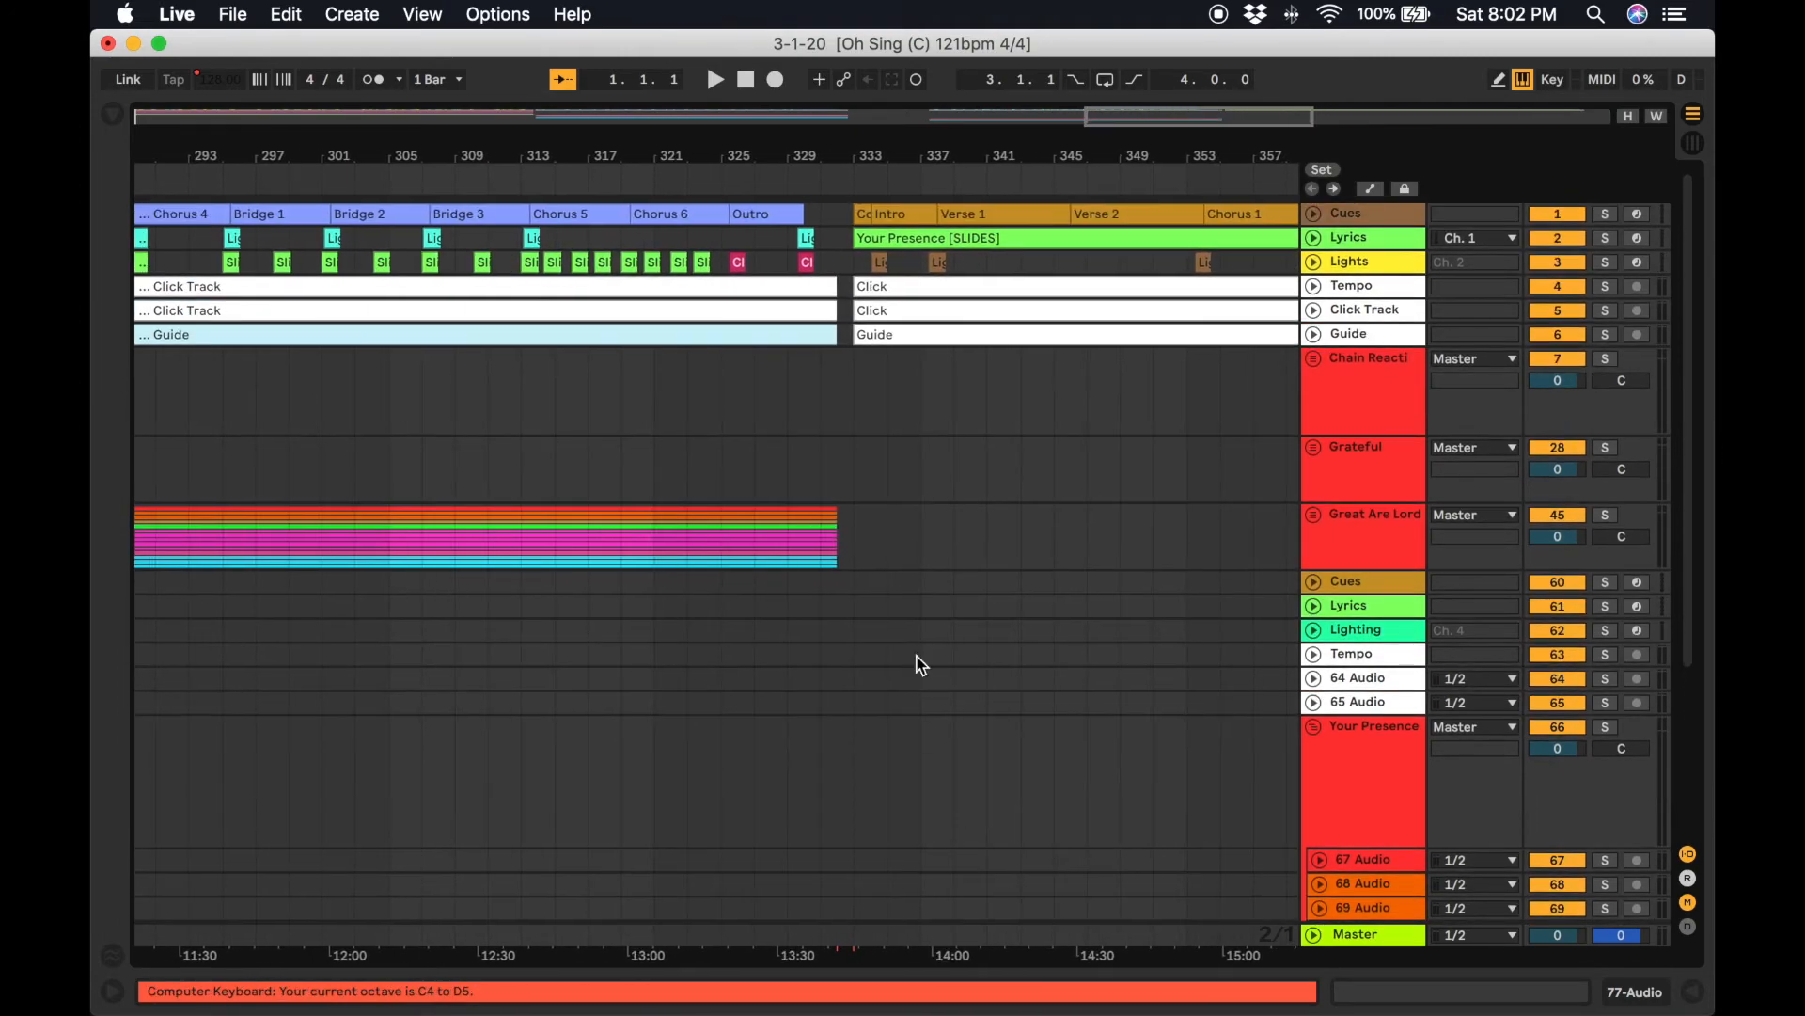
click(854, 583)
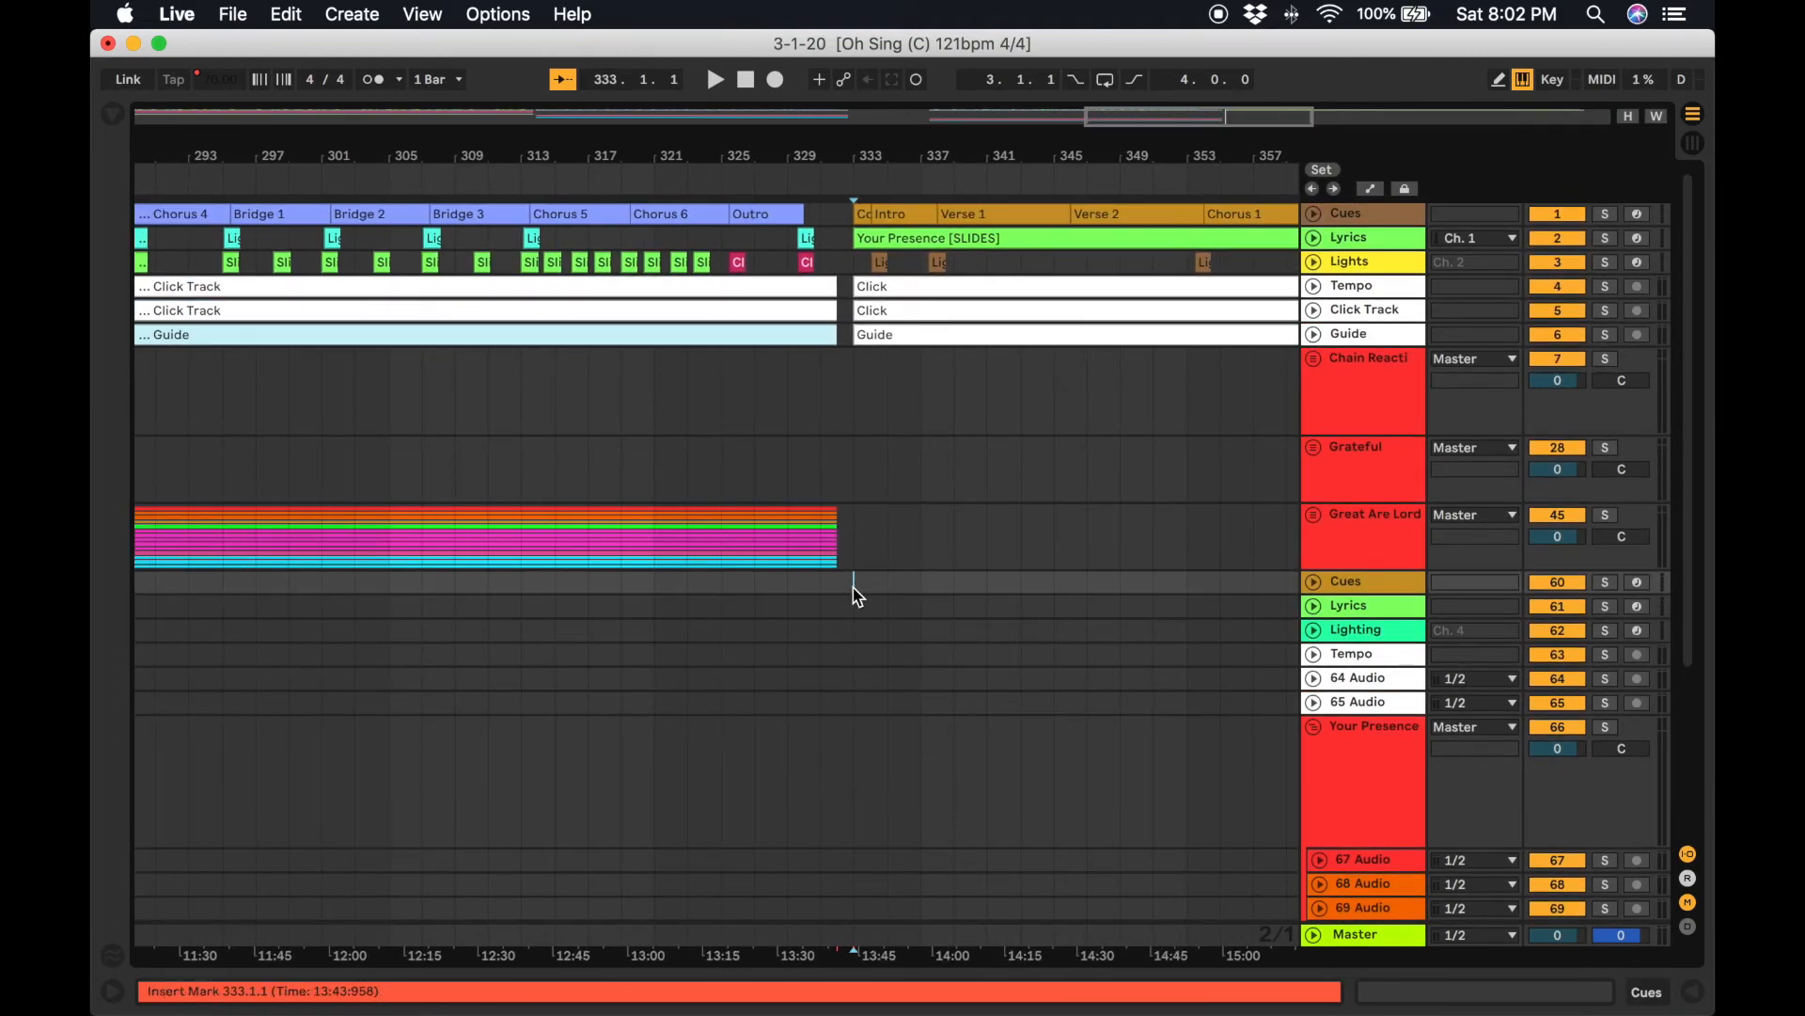
click(875, 734)
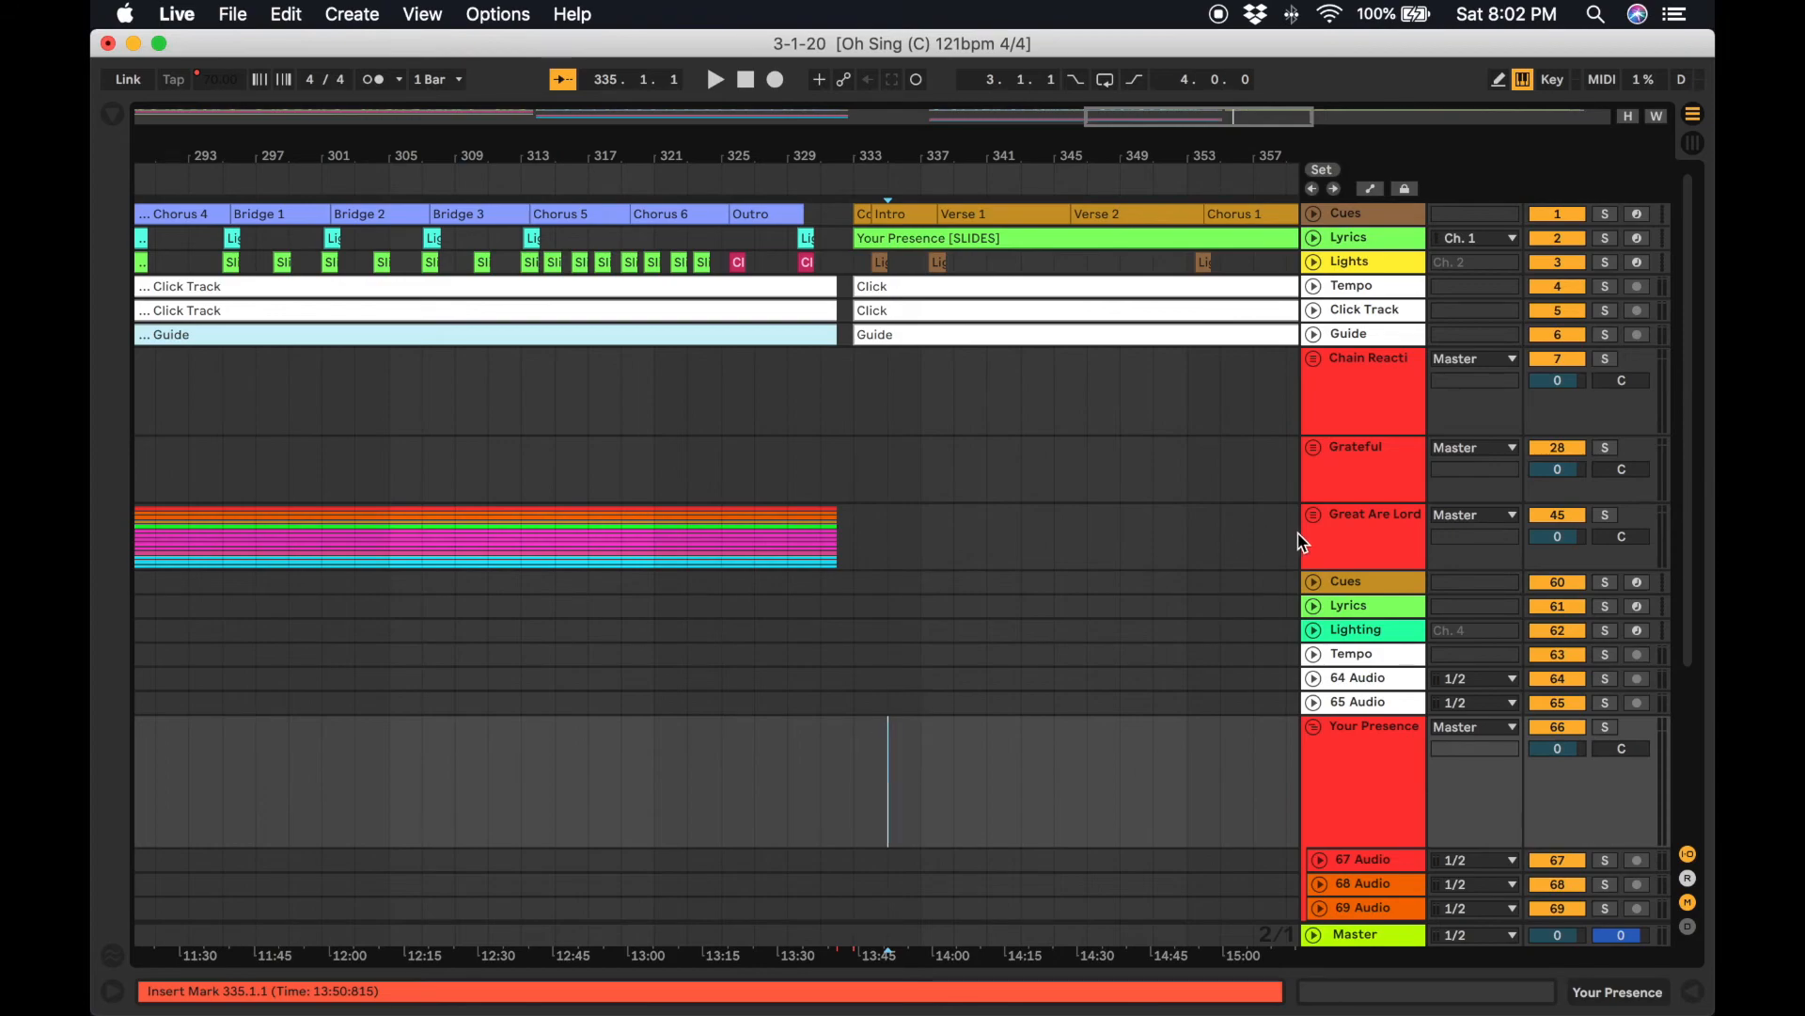
click(1346, 586)
shift+click(1373, 703)
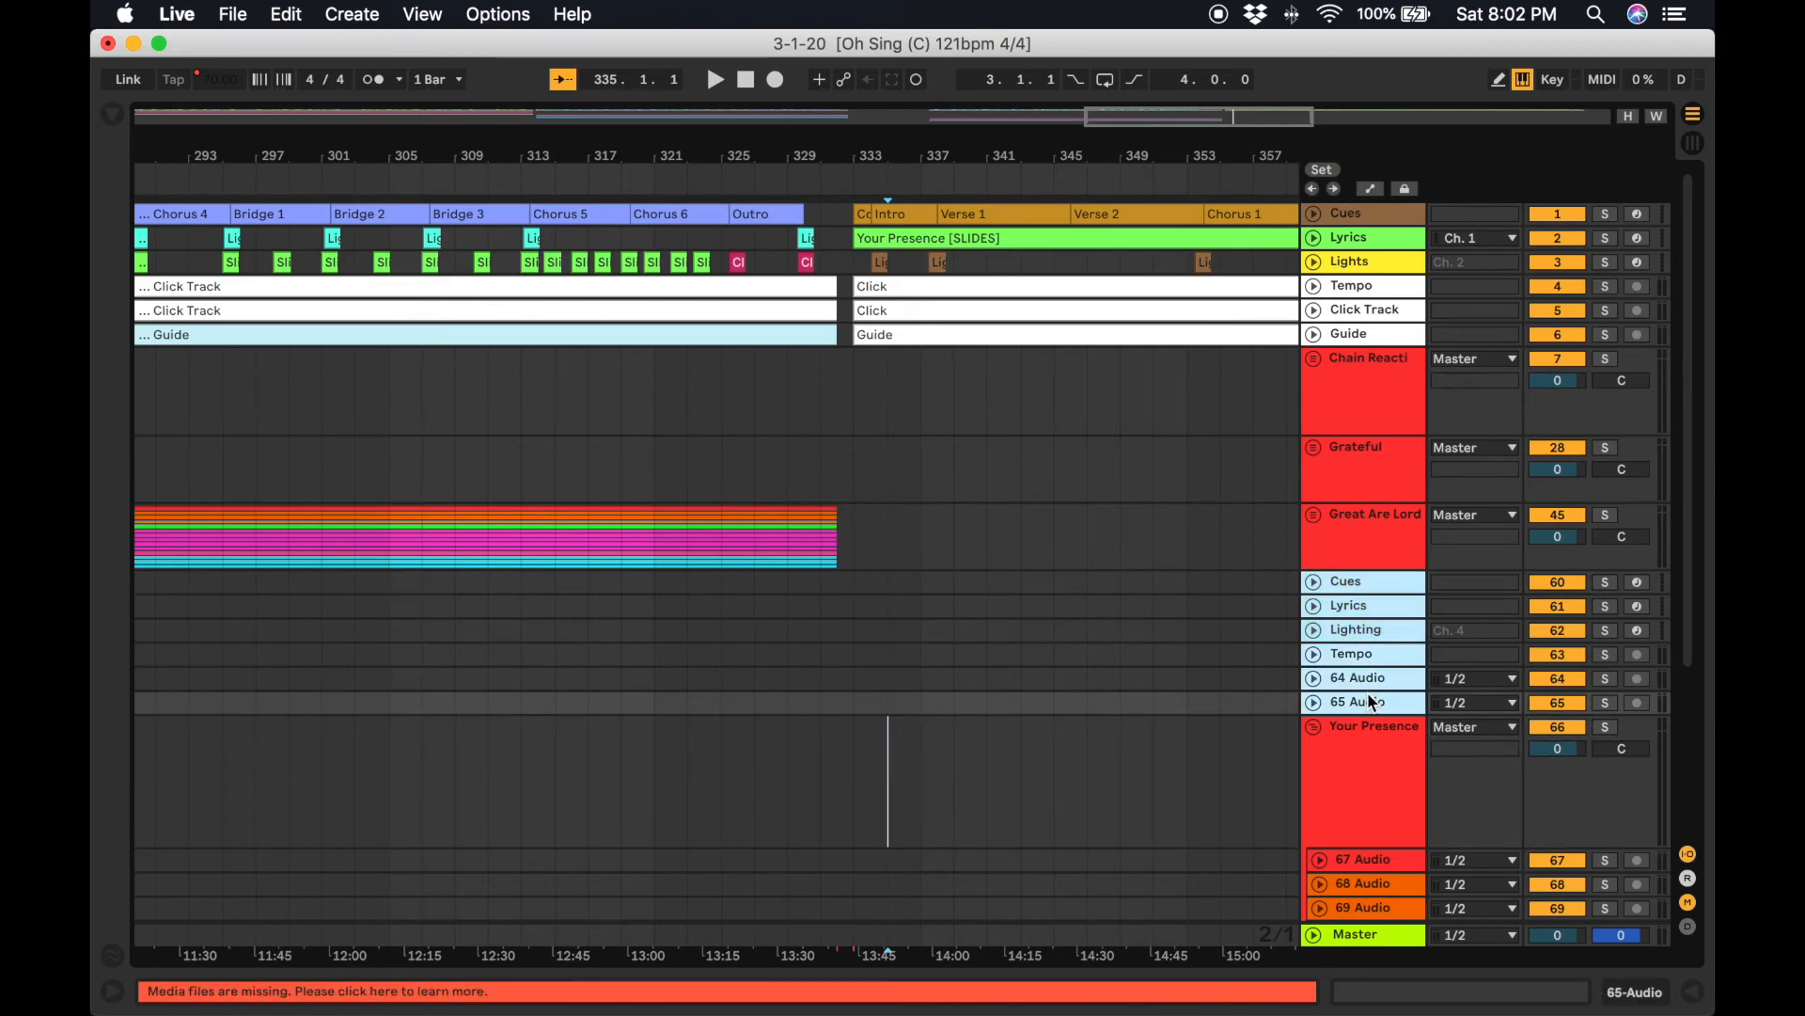
key(Delete)
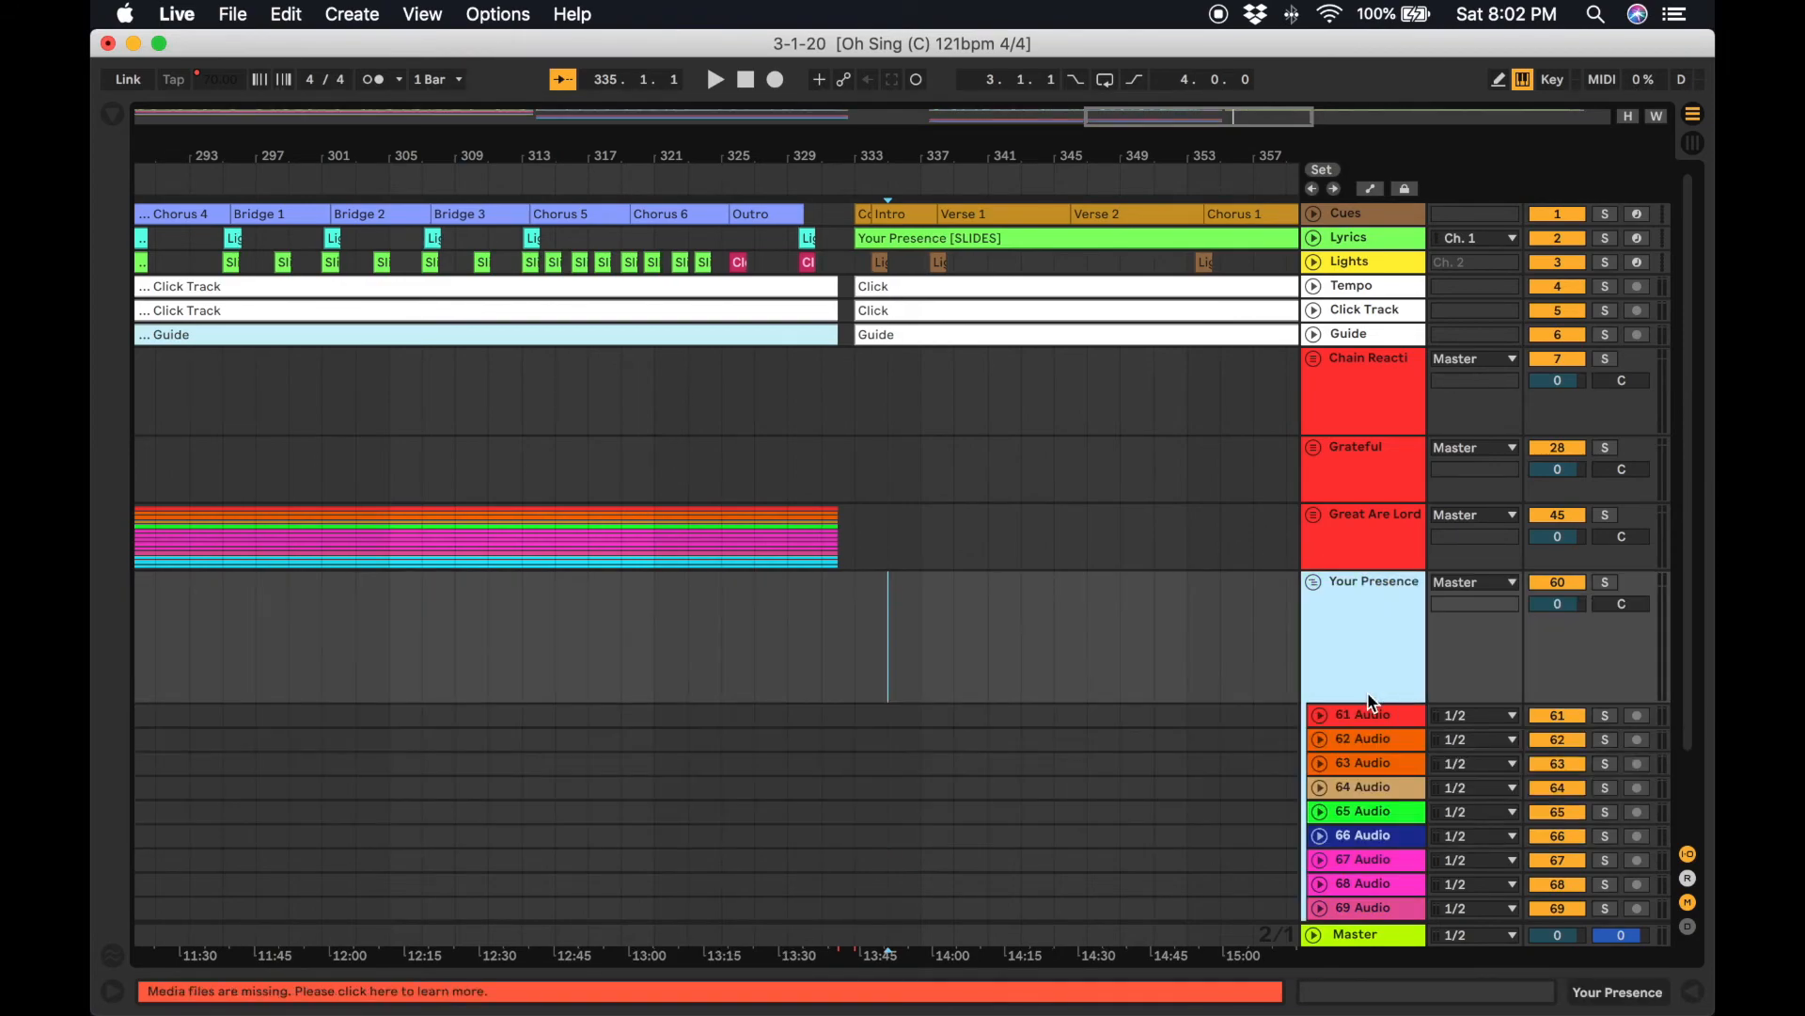
Paste the Your Presence stem clips onto its audio tracks at bar 333 and fold the Your Presence group.
click(861, 714)
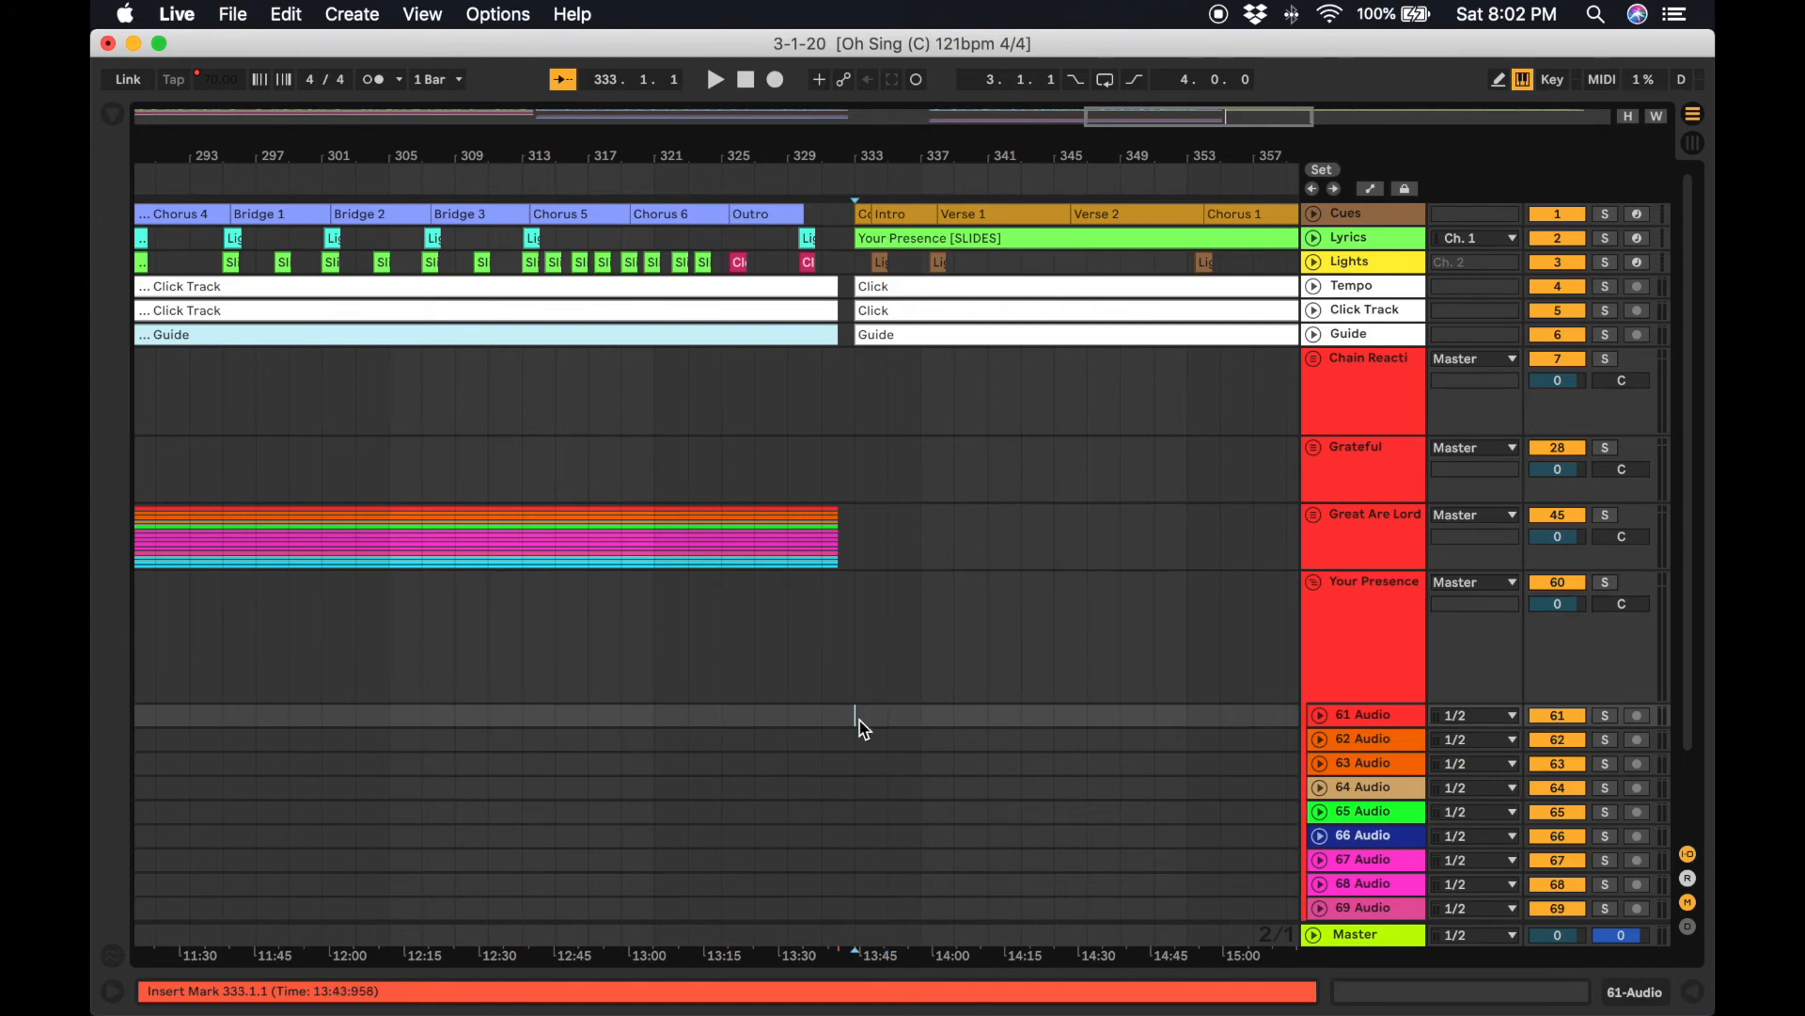
key(super+v)
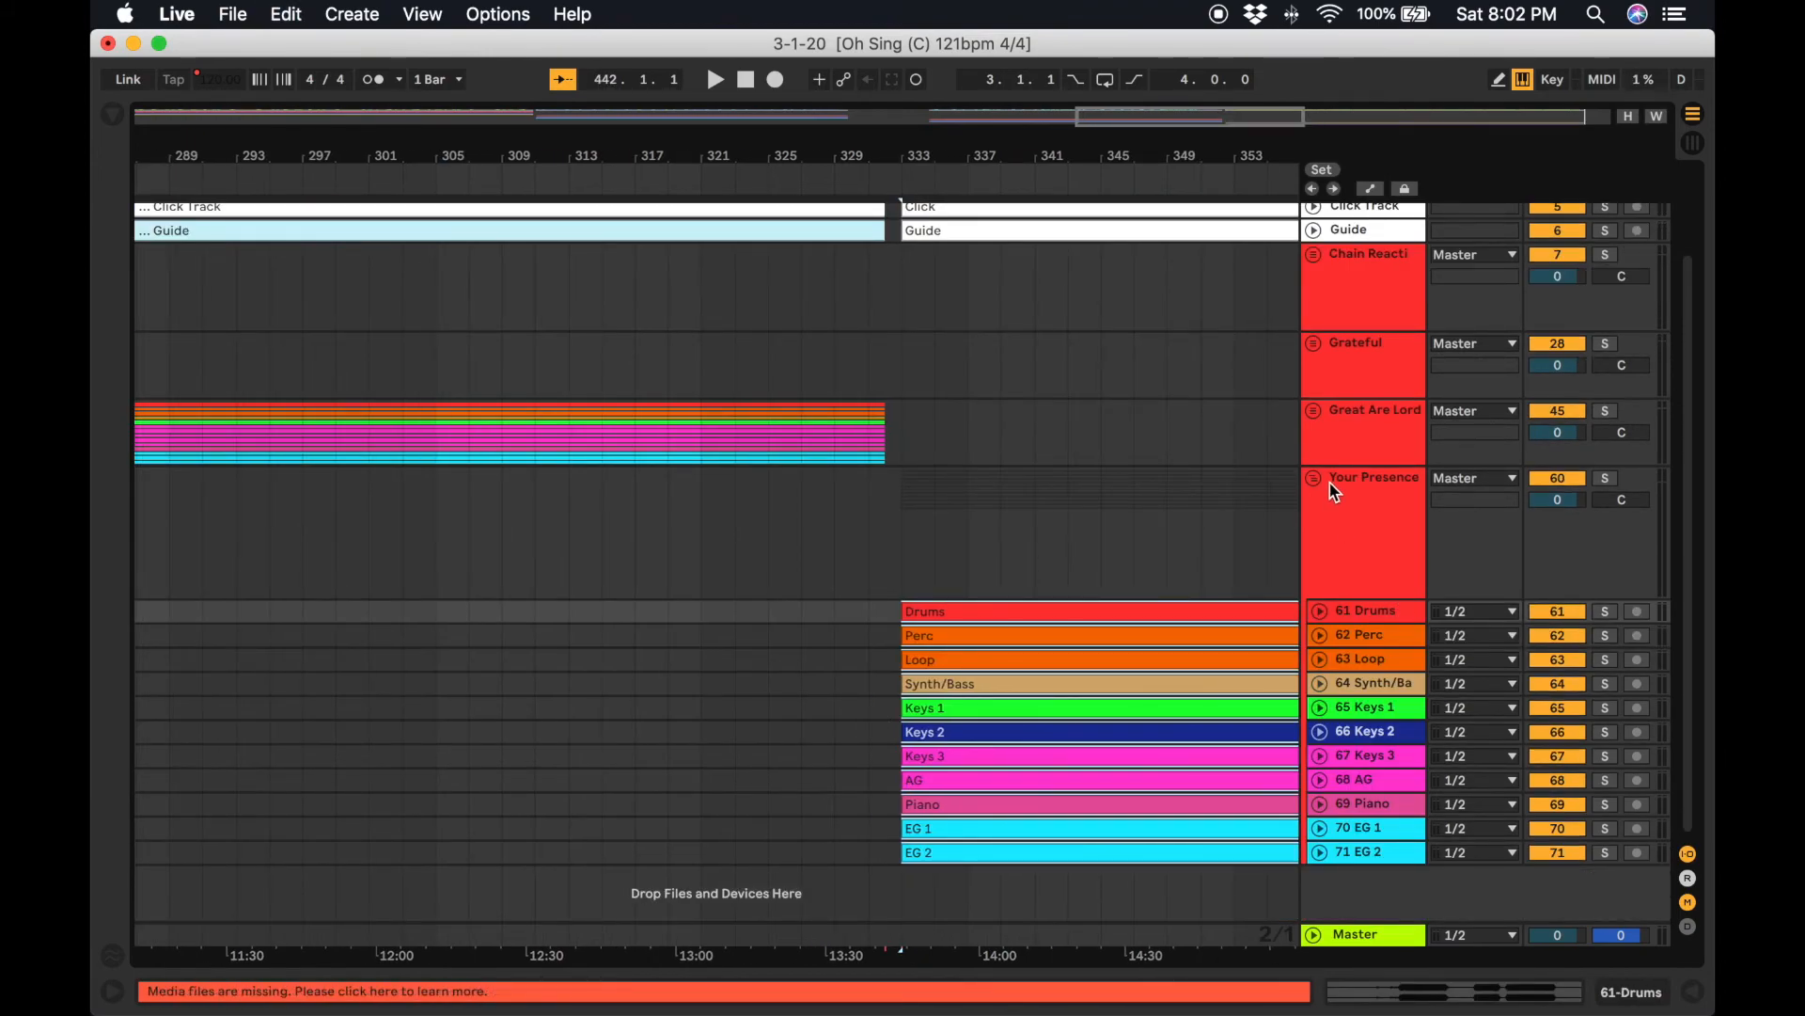
click(1315, 478)
scroll(959, 674, left, 10)
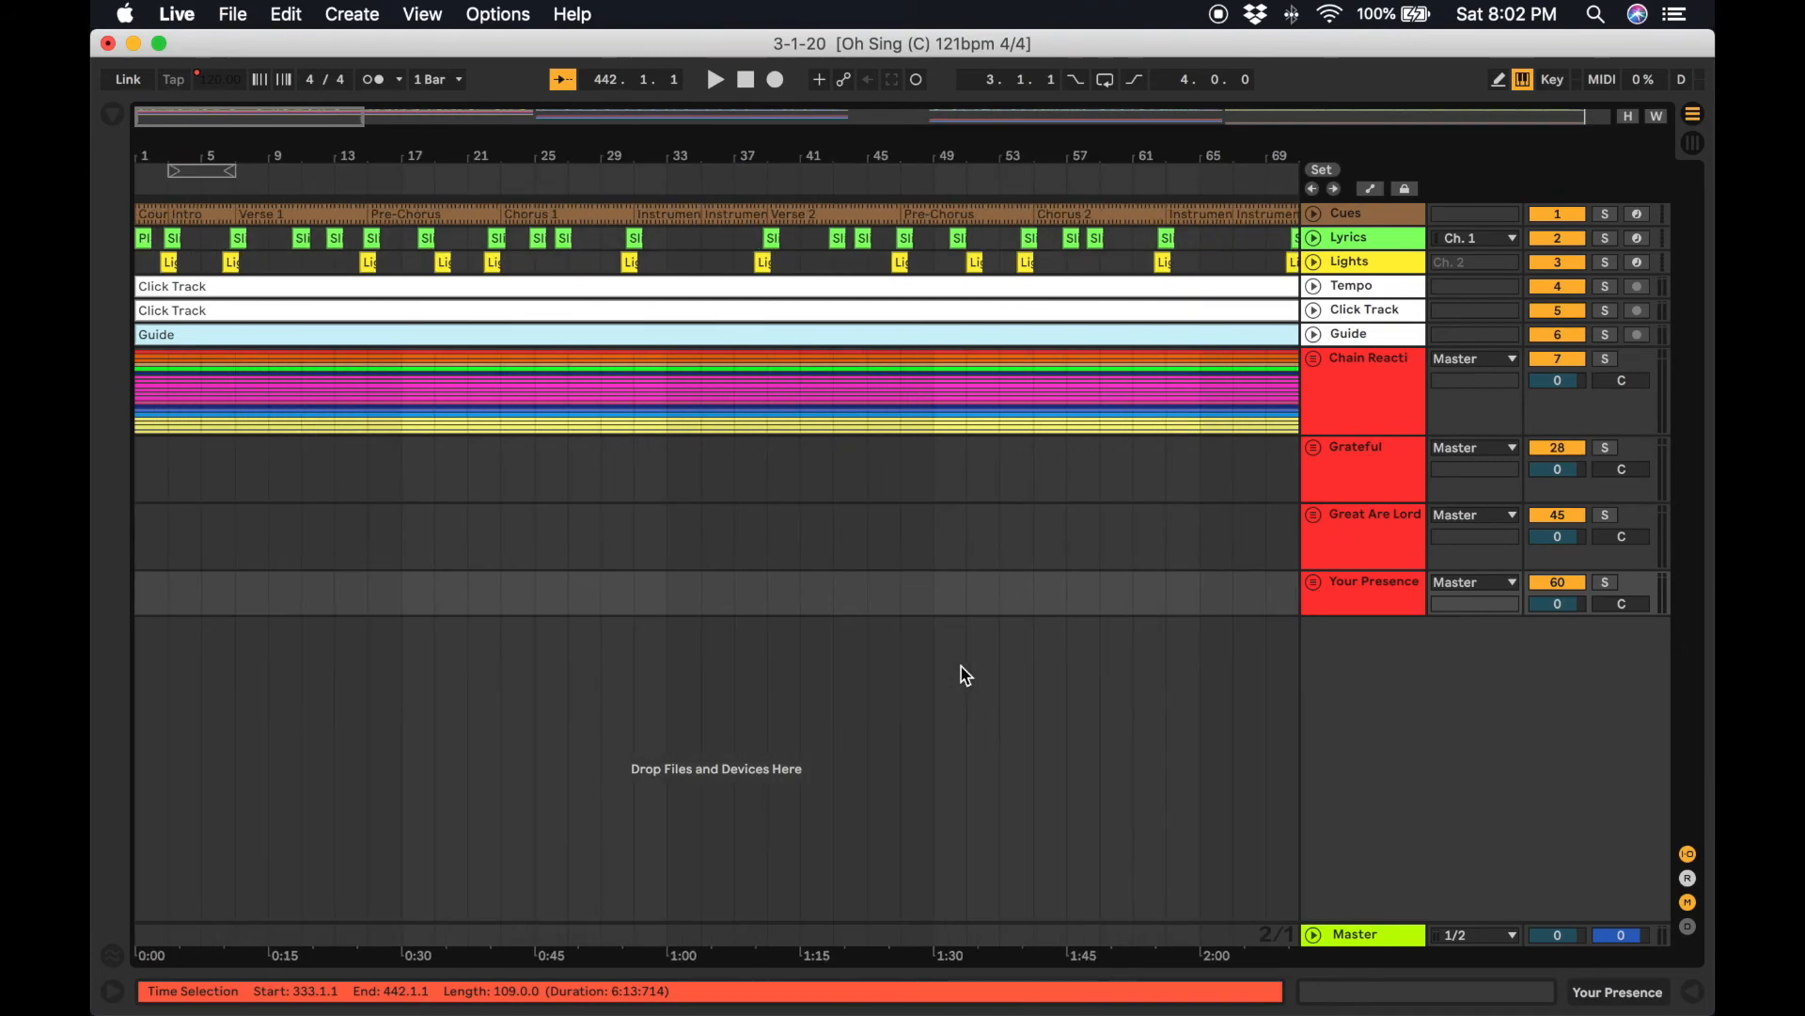
Add a locator named Chain Reaction at the start of the arrangement.
scroll(959, 667, right, 15)
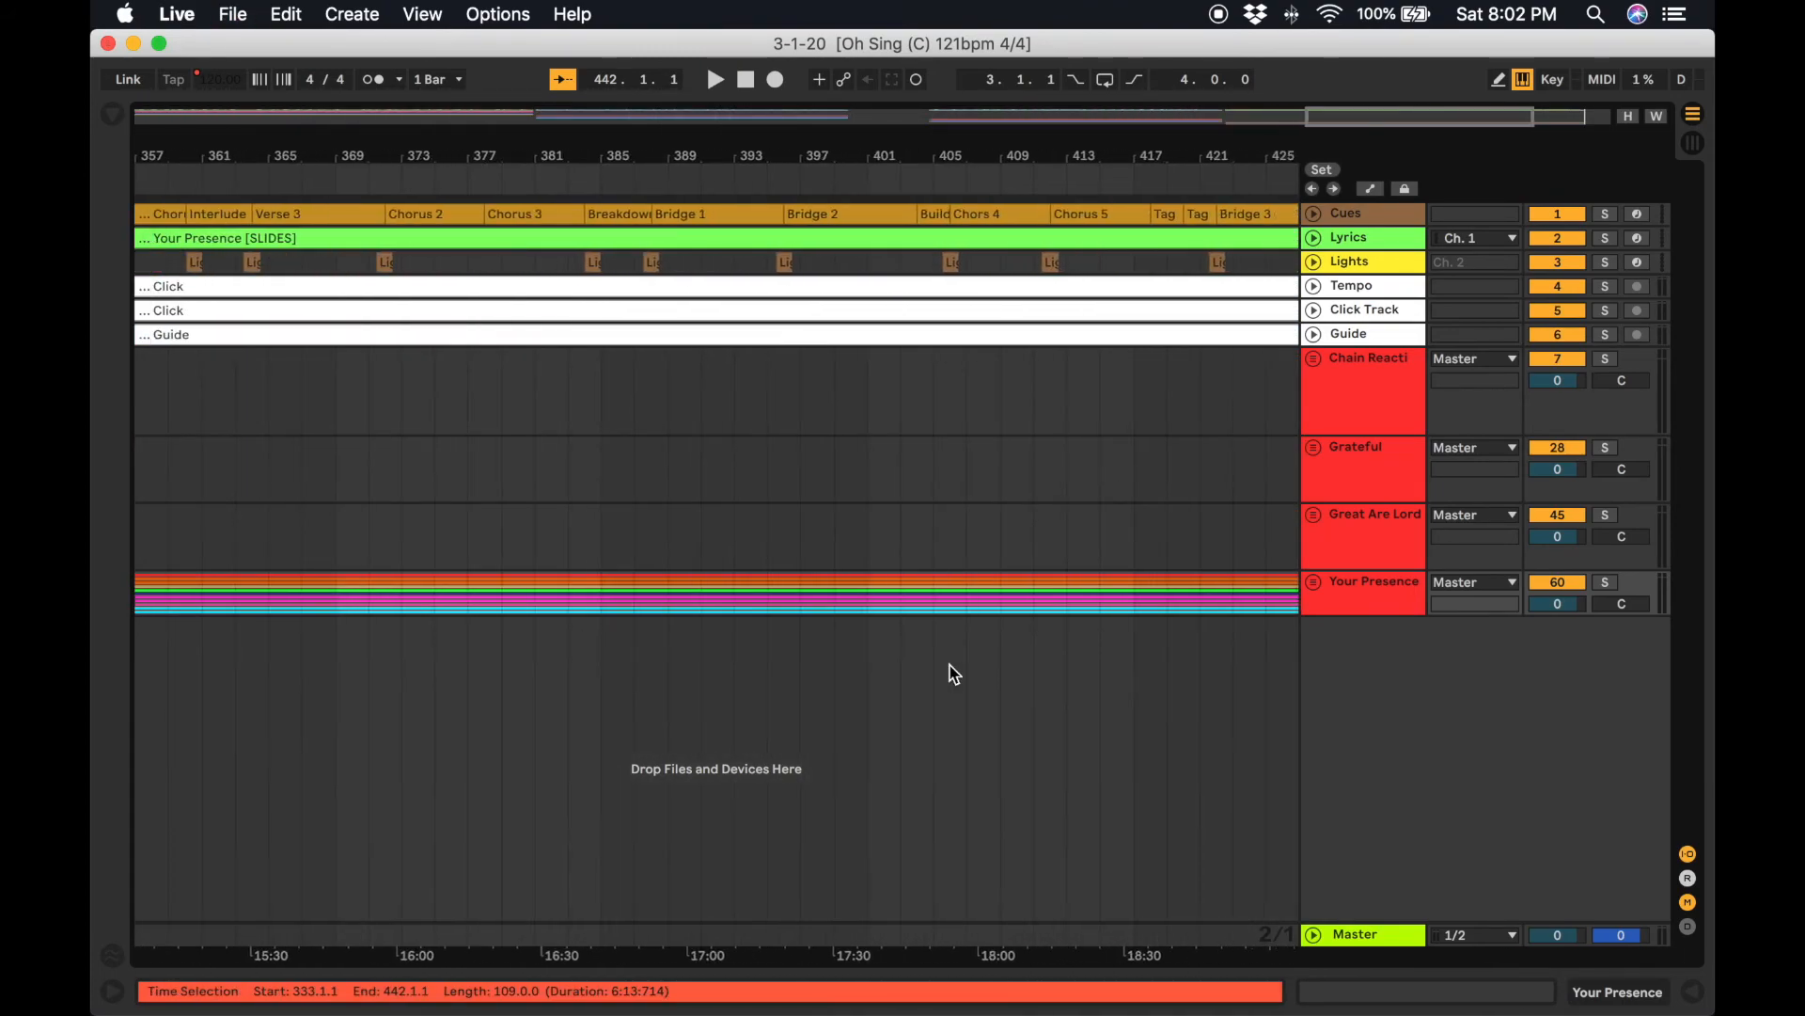
scroll(954, 673, right, 1)
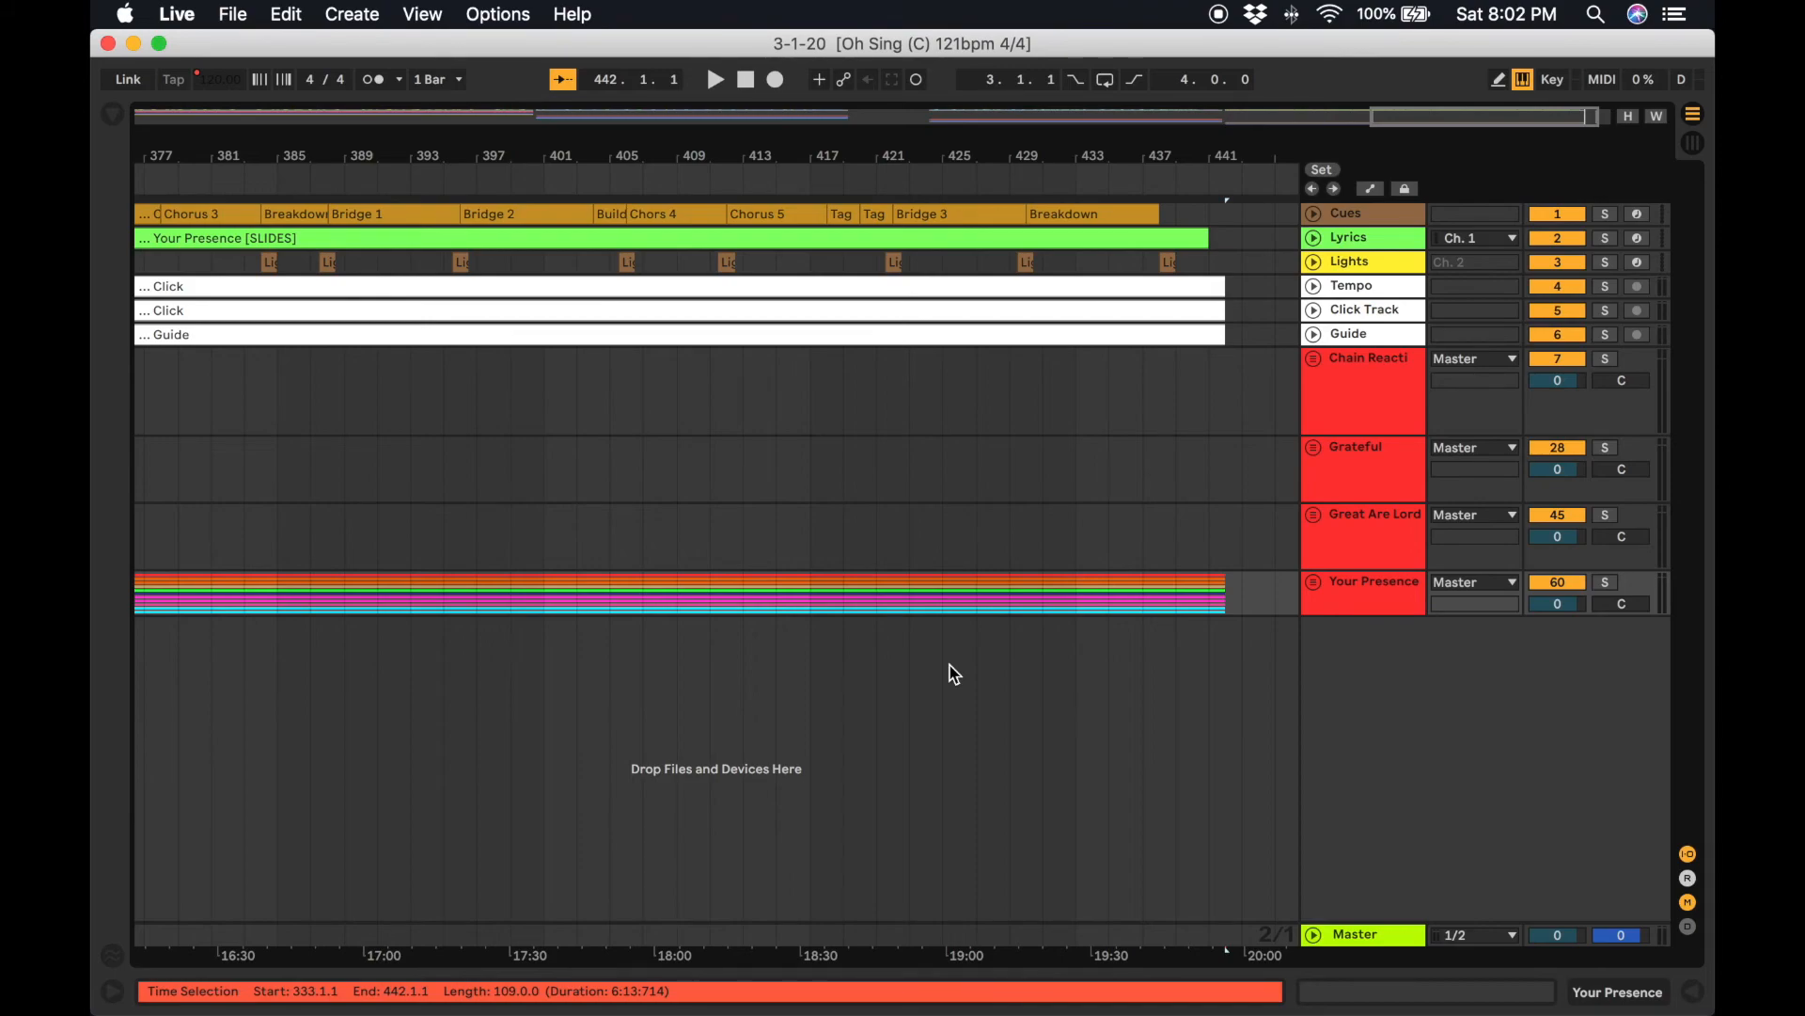
scroll(920, 829, left, 15)
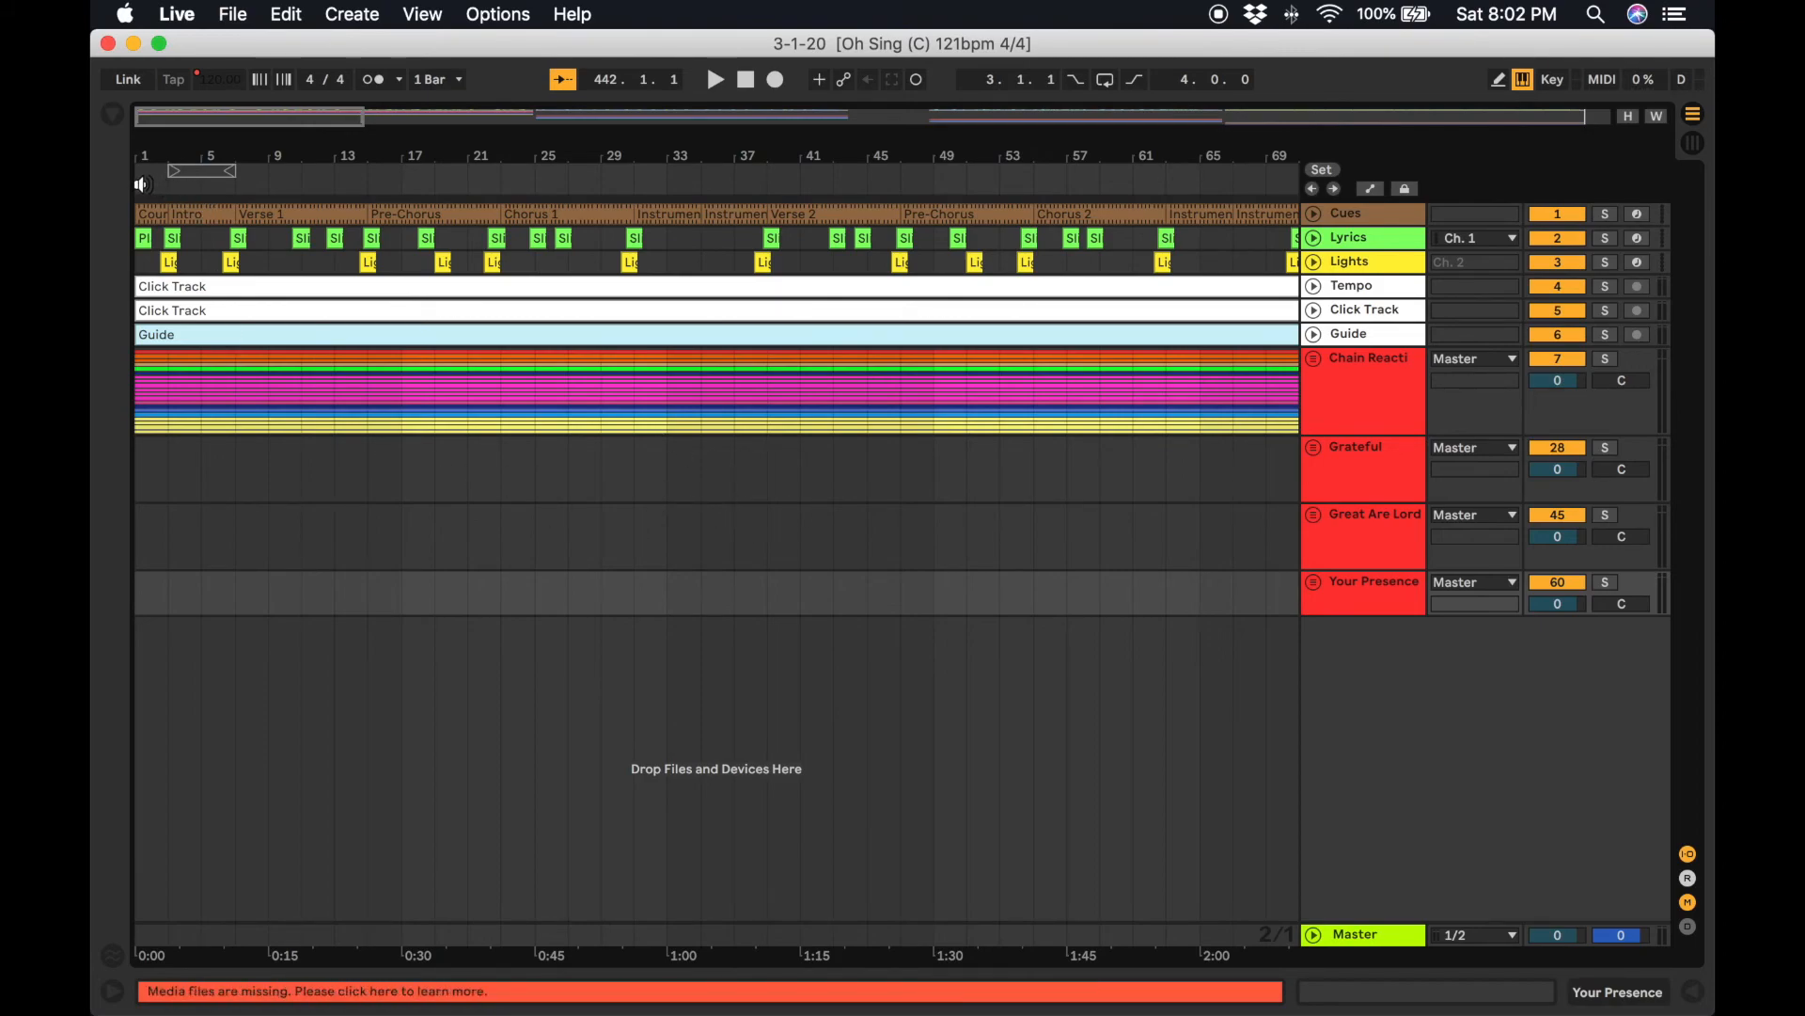
click(141, 184)
click(191, 197)
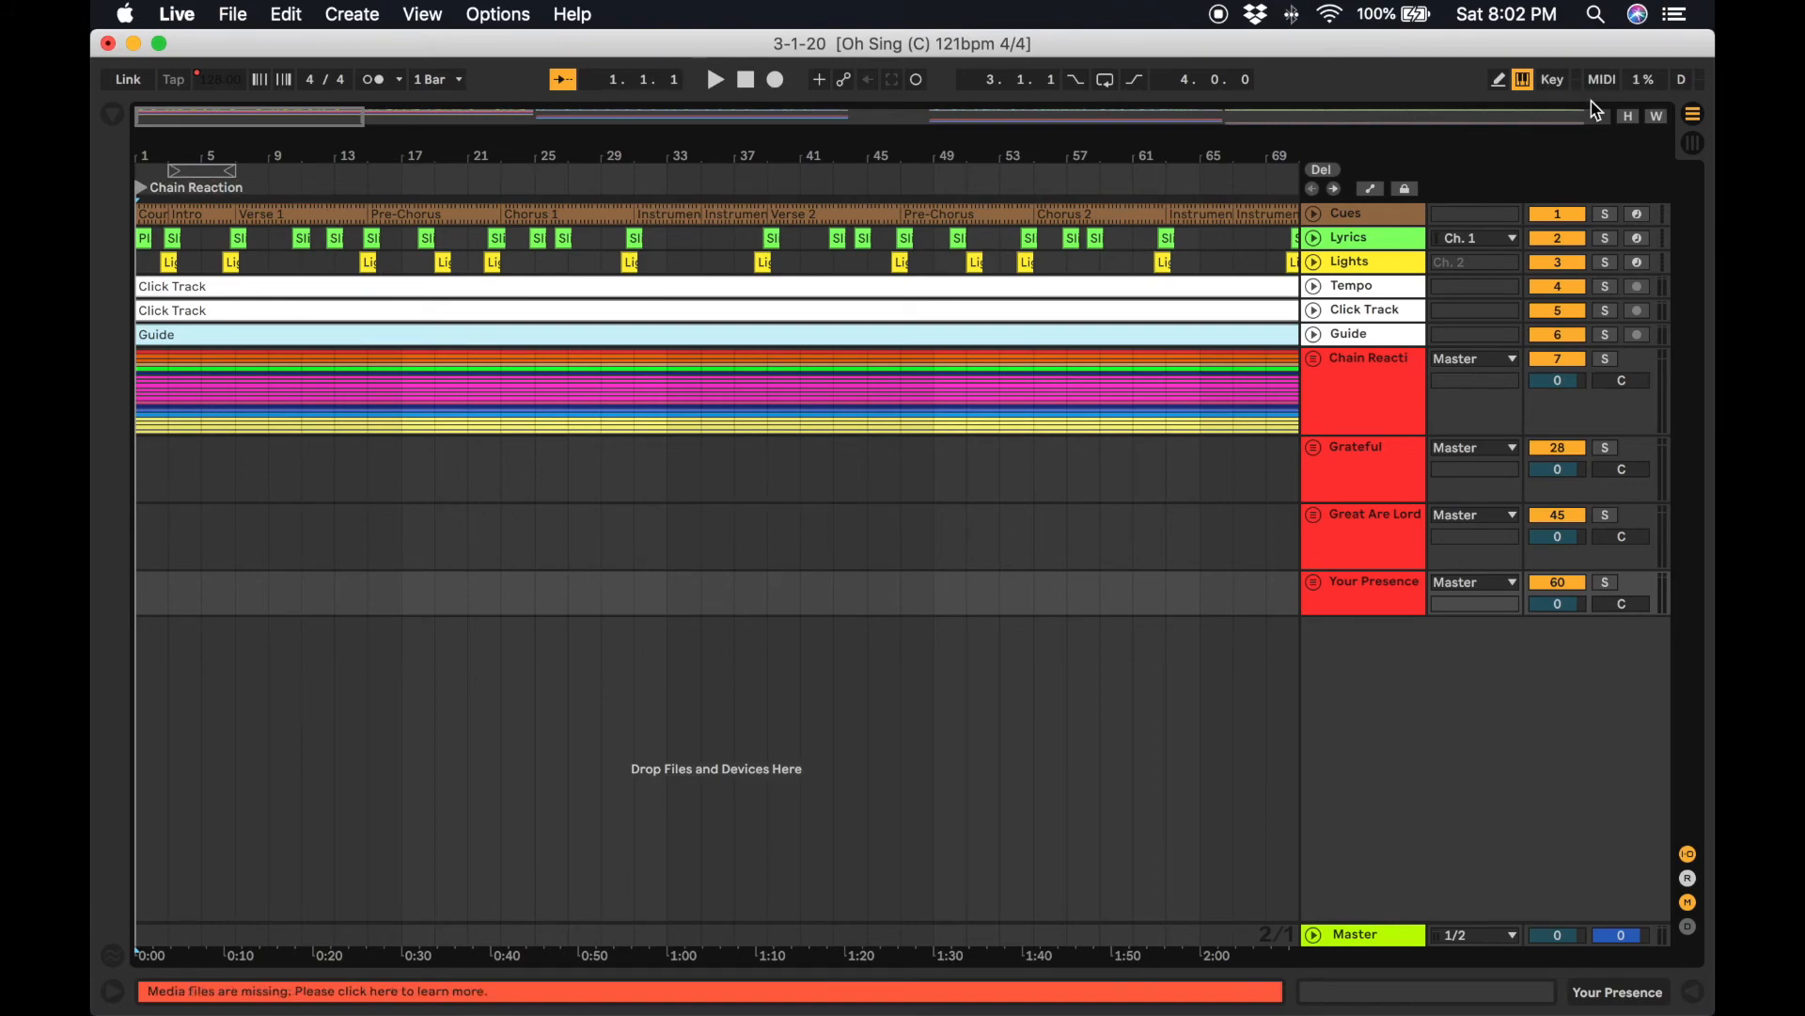
click(1557, 81)
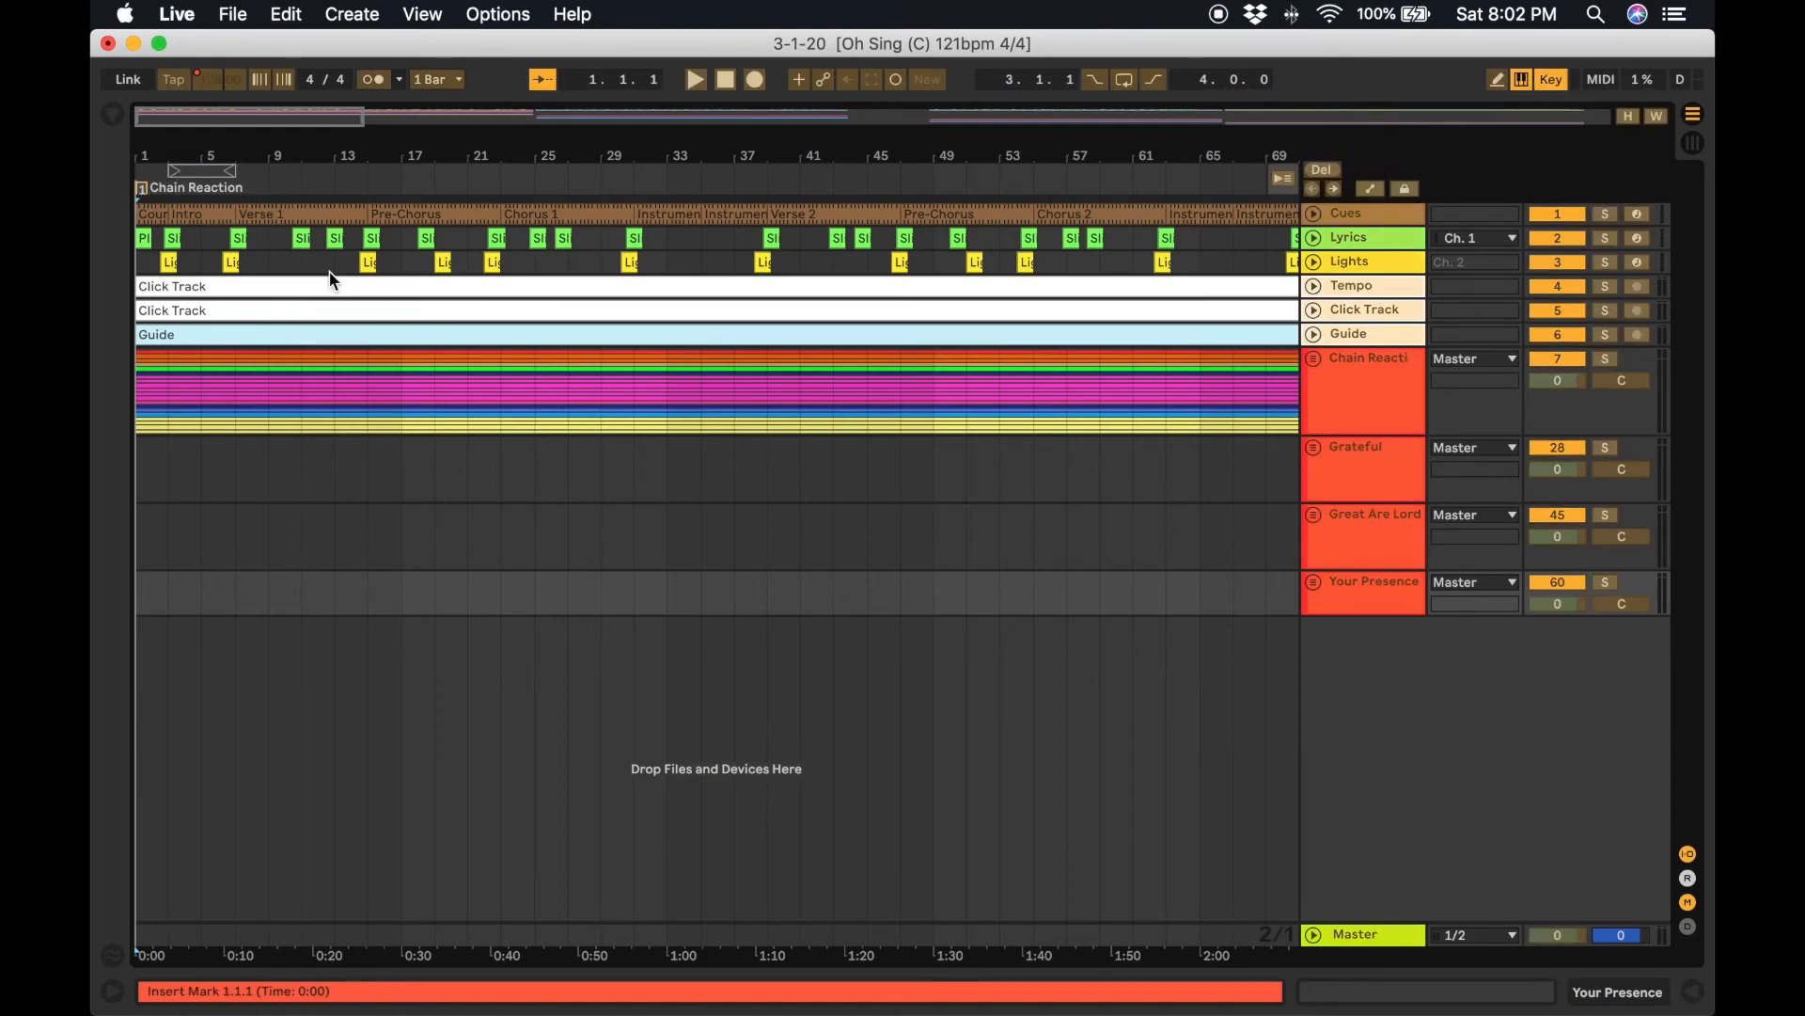
scroll(329, 273, right, 15)
scroll(329, 271, right, 2)
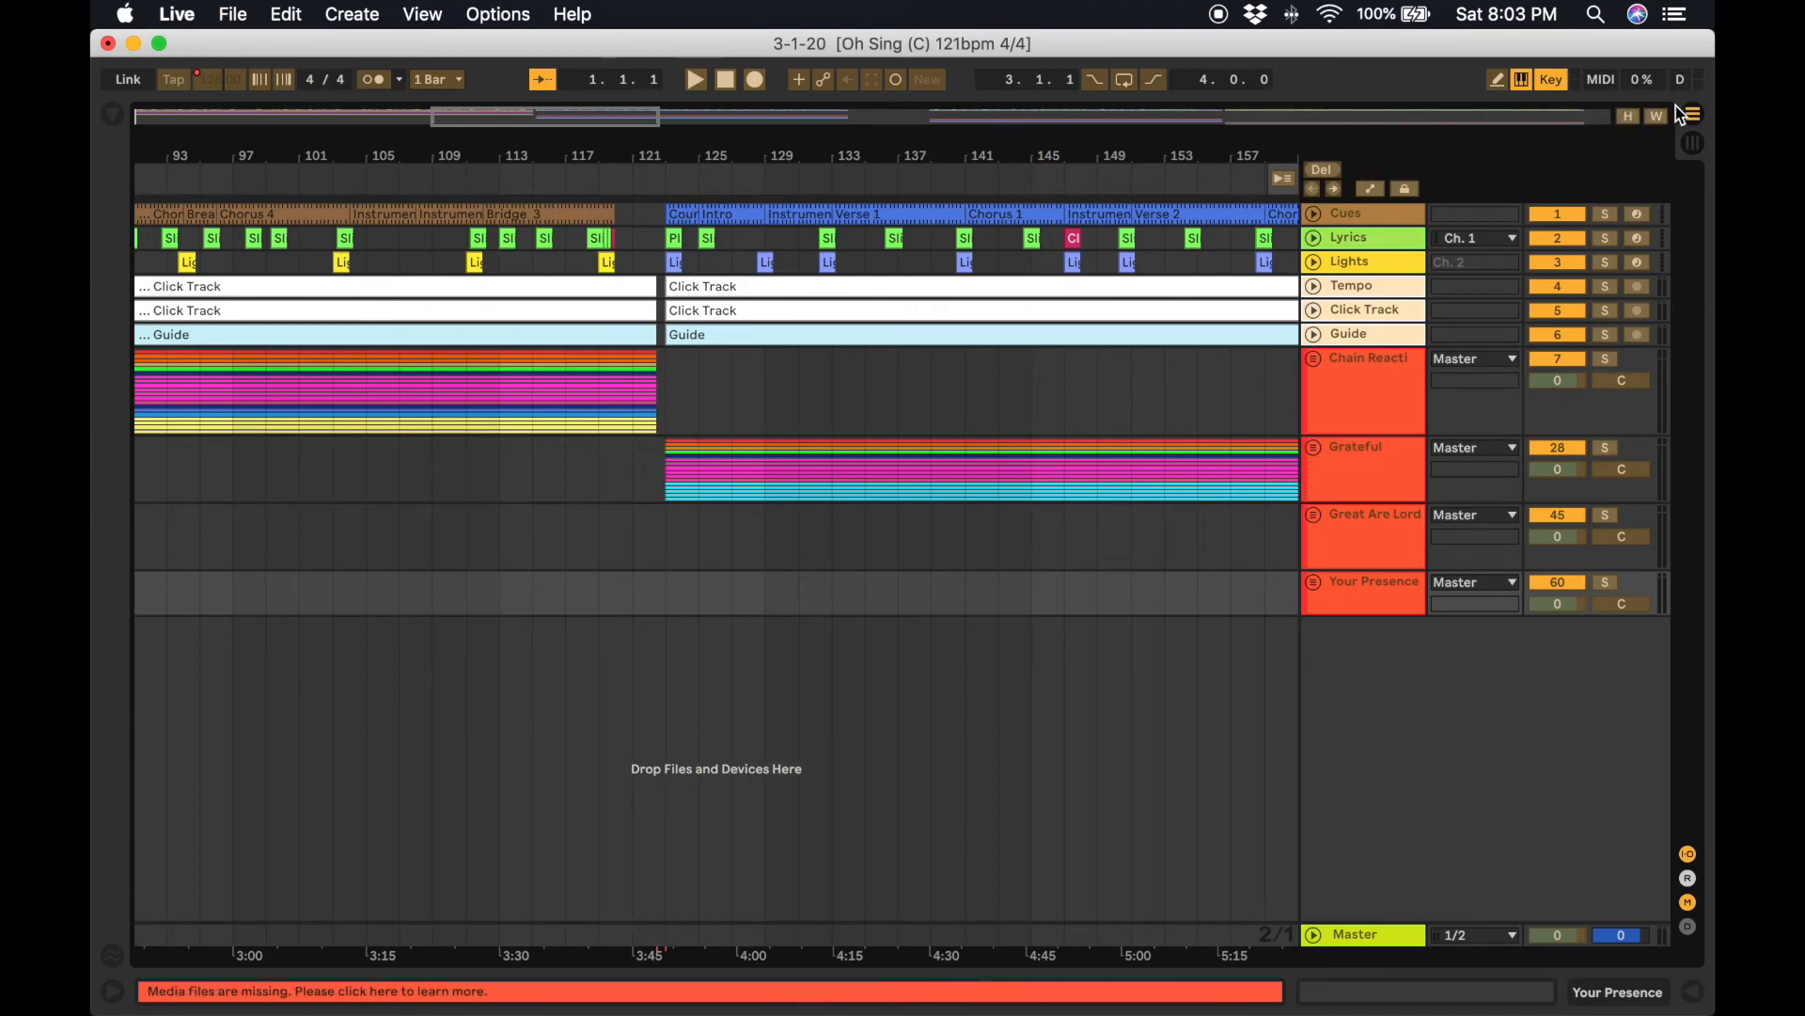
click(1551, 82)
scroll(606, 517, left, 17)
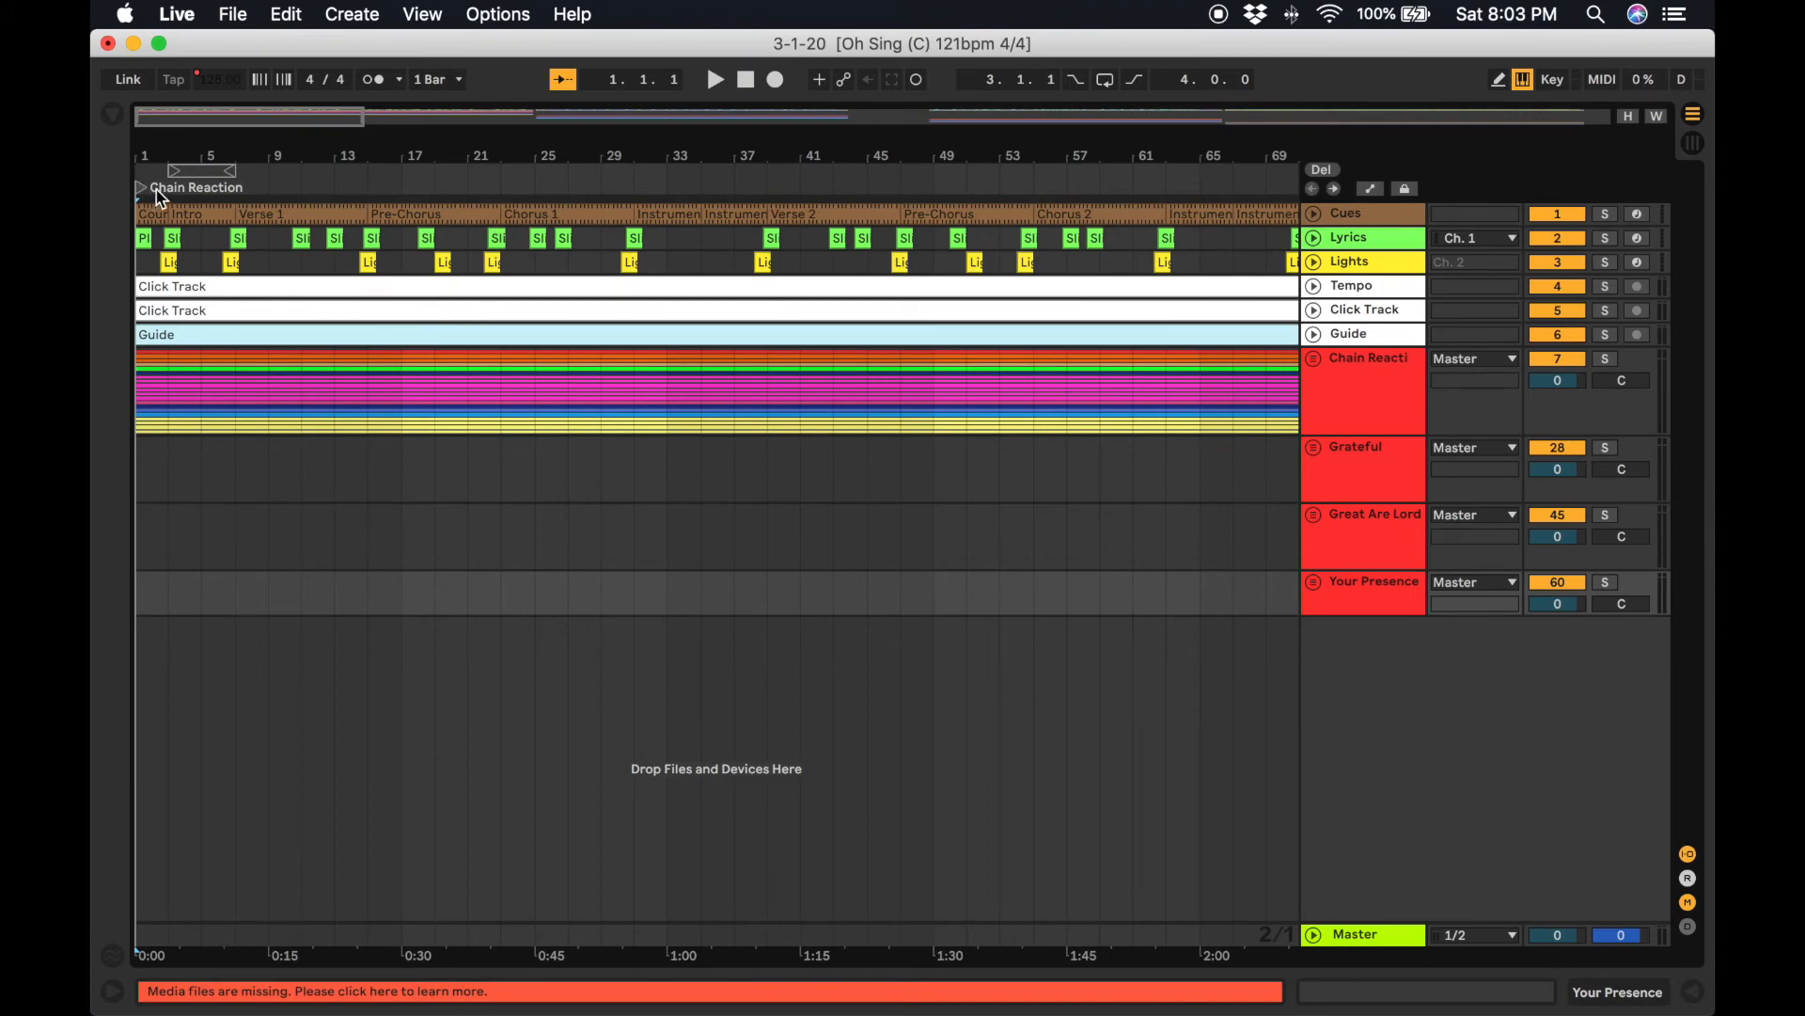
Zoom in around bar 123 and expand the Chain Reaction and Grateful groups.
key(space)
scroll(533, 553, right, 15)
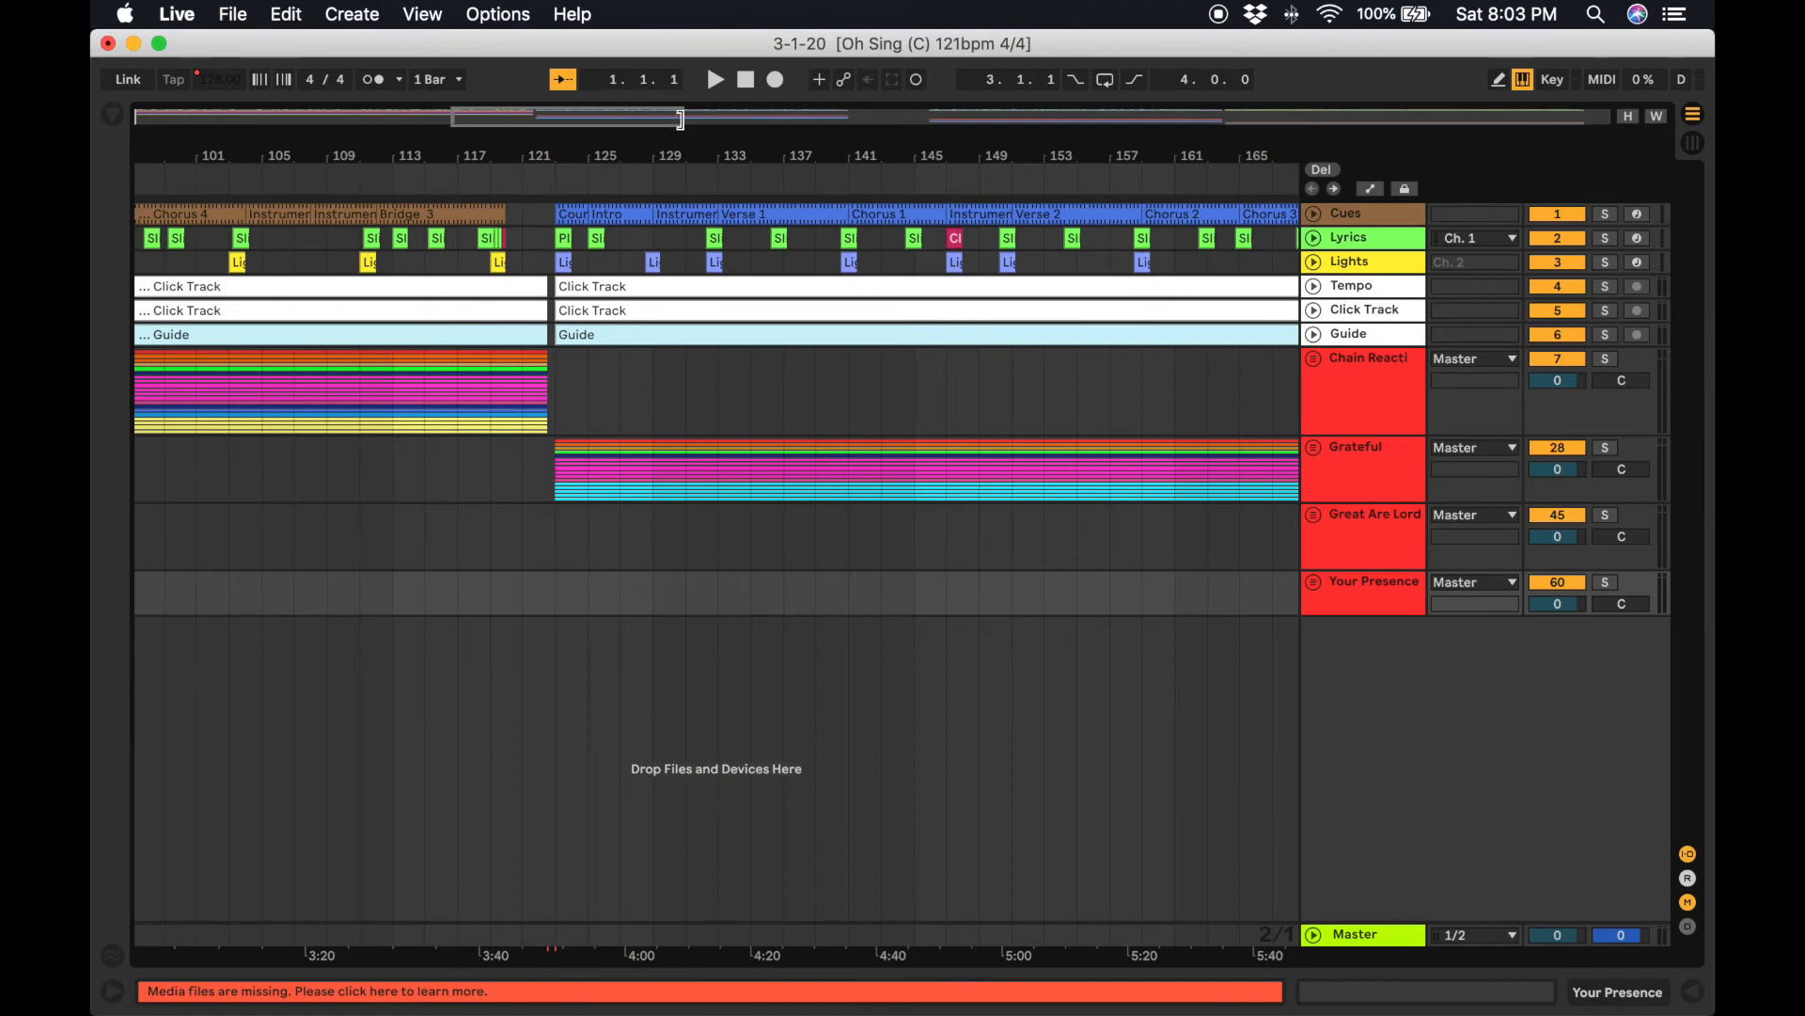
drag(681, 122, 788, 529)
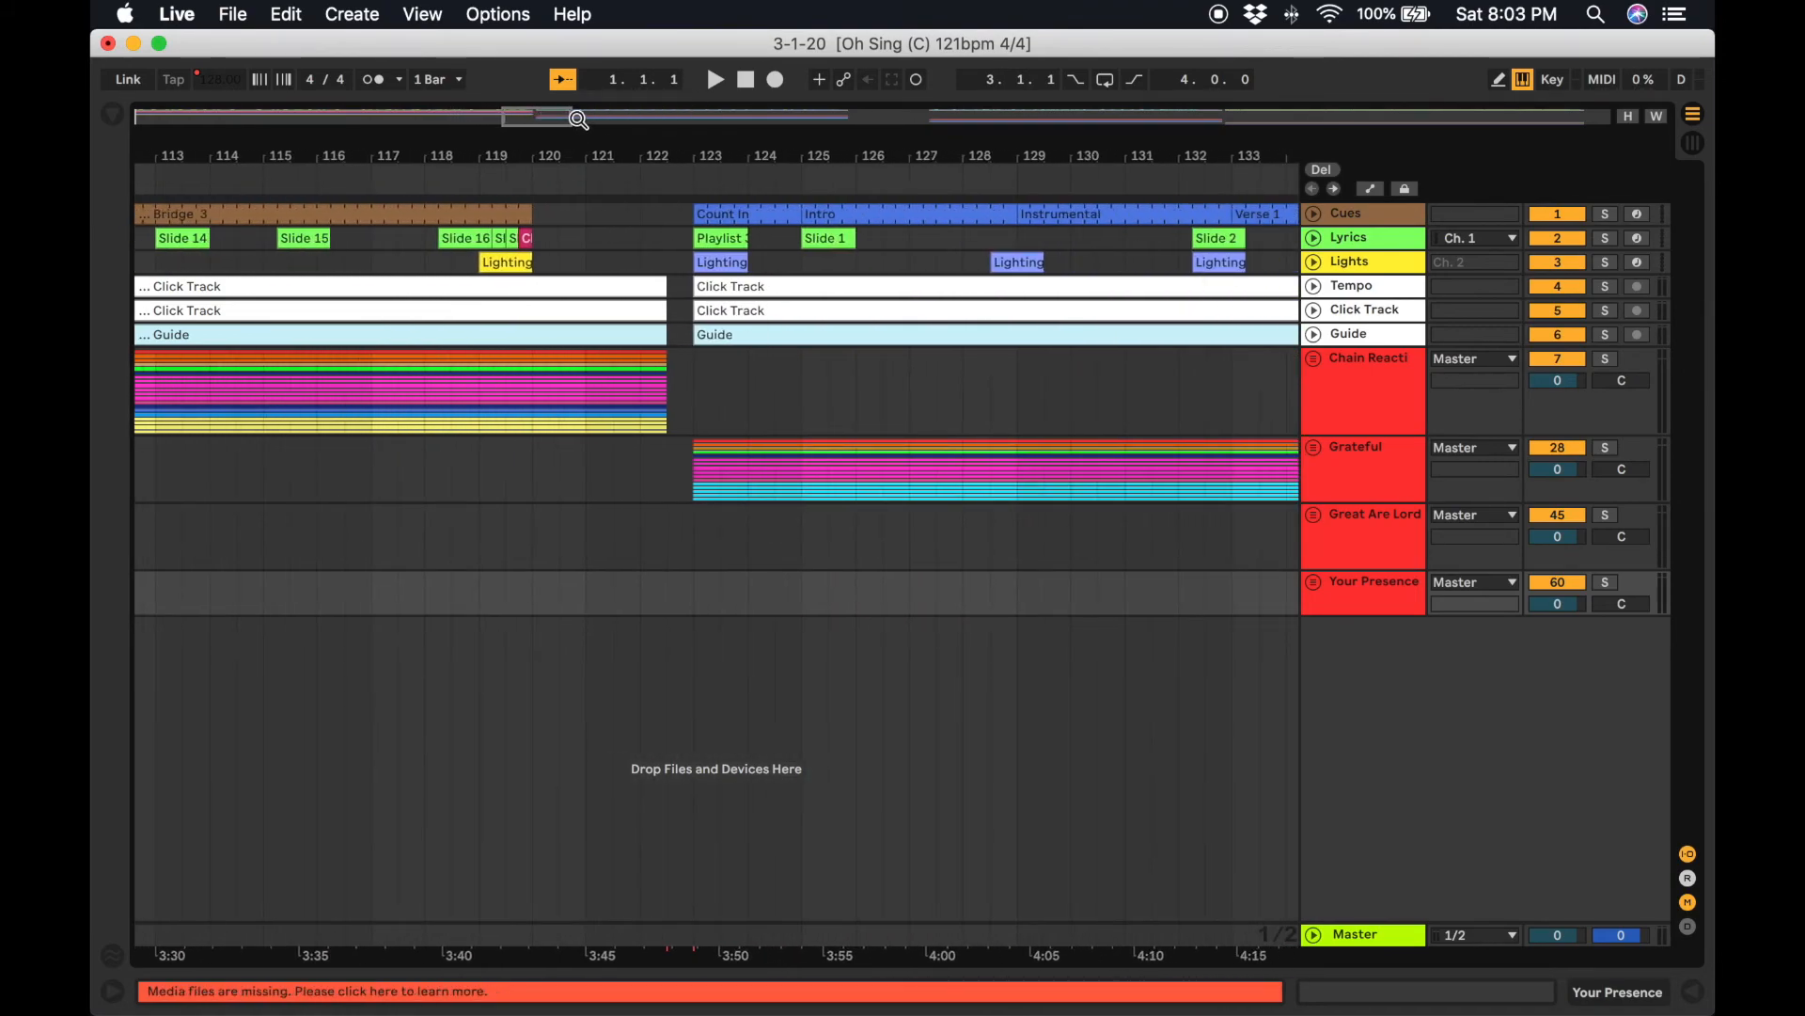
drag(567, 119, 662, 338)
scroll(662, 338, right, 3)
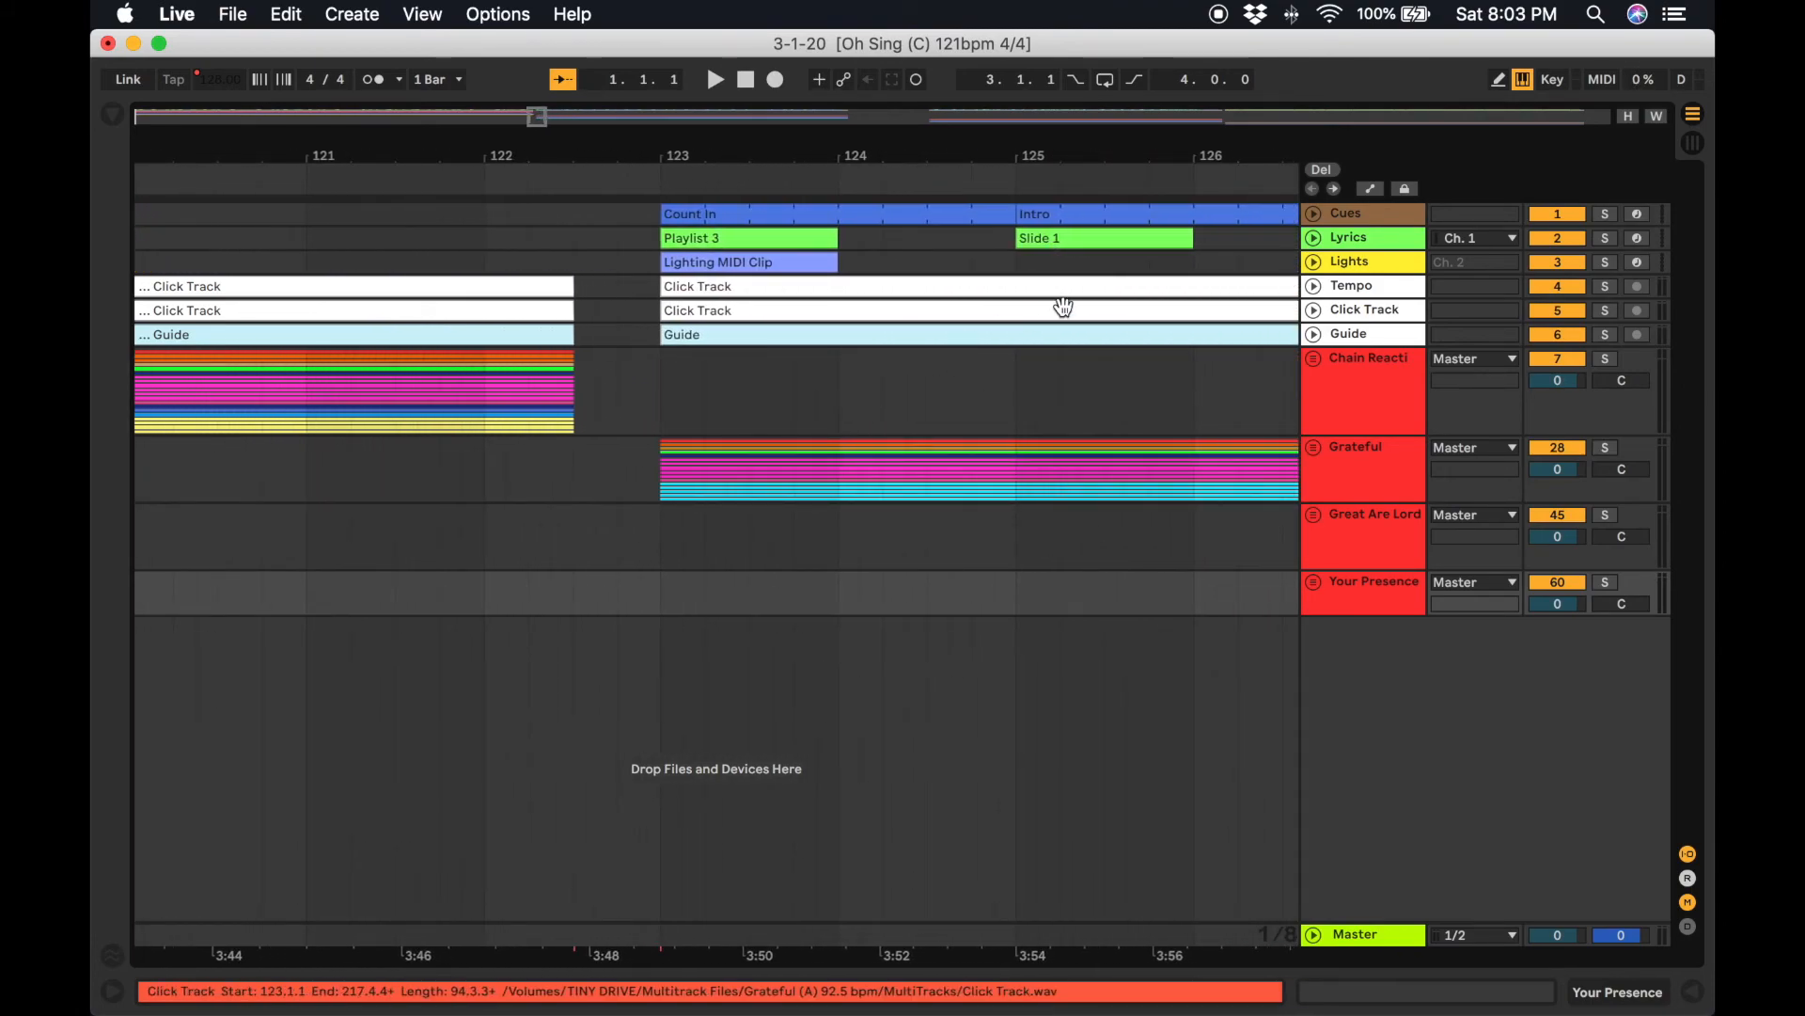
click(1313, 359)
scroll(1317, 553, down, 5)
click(1315, 714)
scroll(1314, 703, down, 4)
scroll(1313, 704, up, 10)
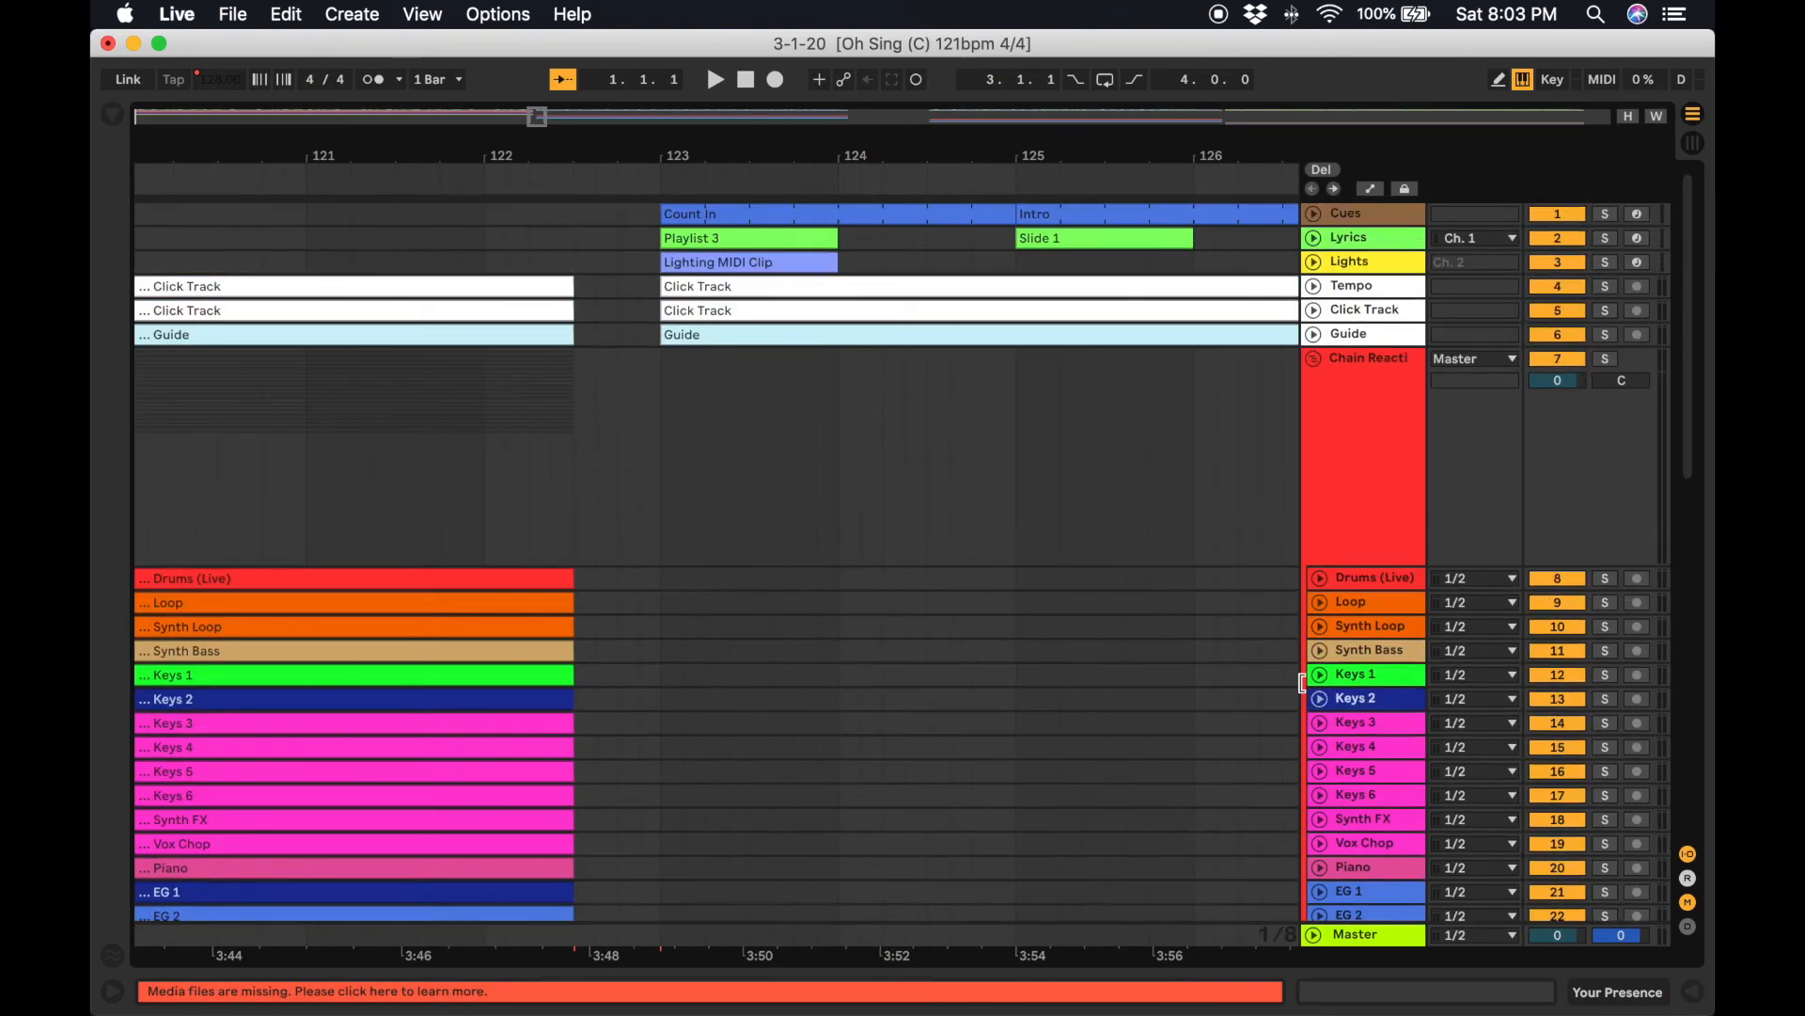
Select and cut Grateful's Cues through Guide clips spanning bars 123 to 217.
click(732, 218)
scroll(733, 224, down, 10)
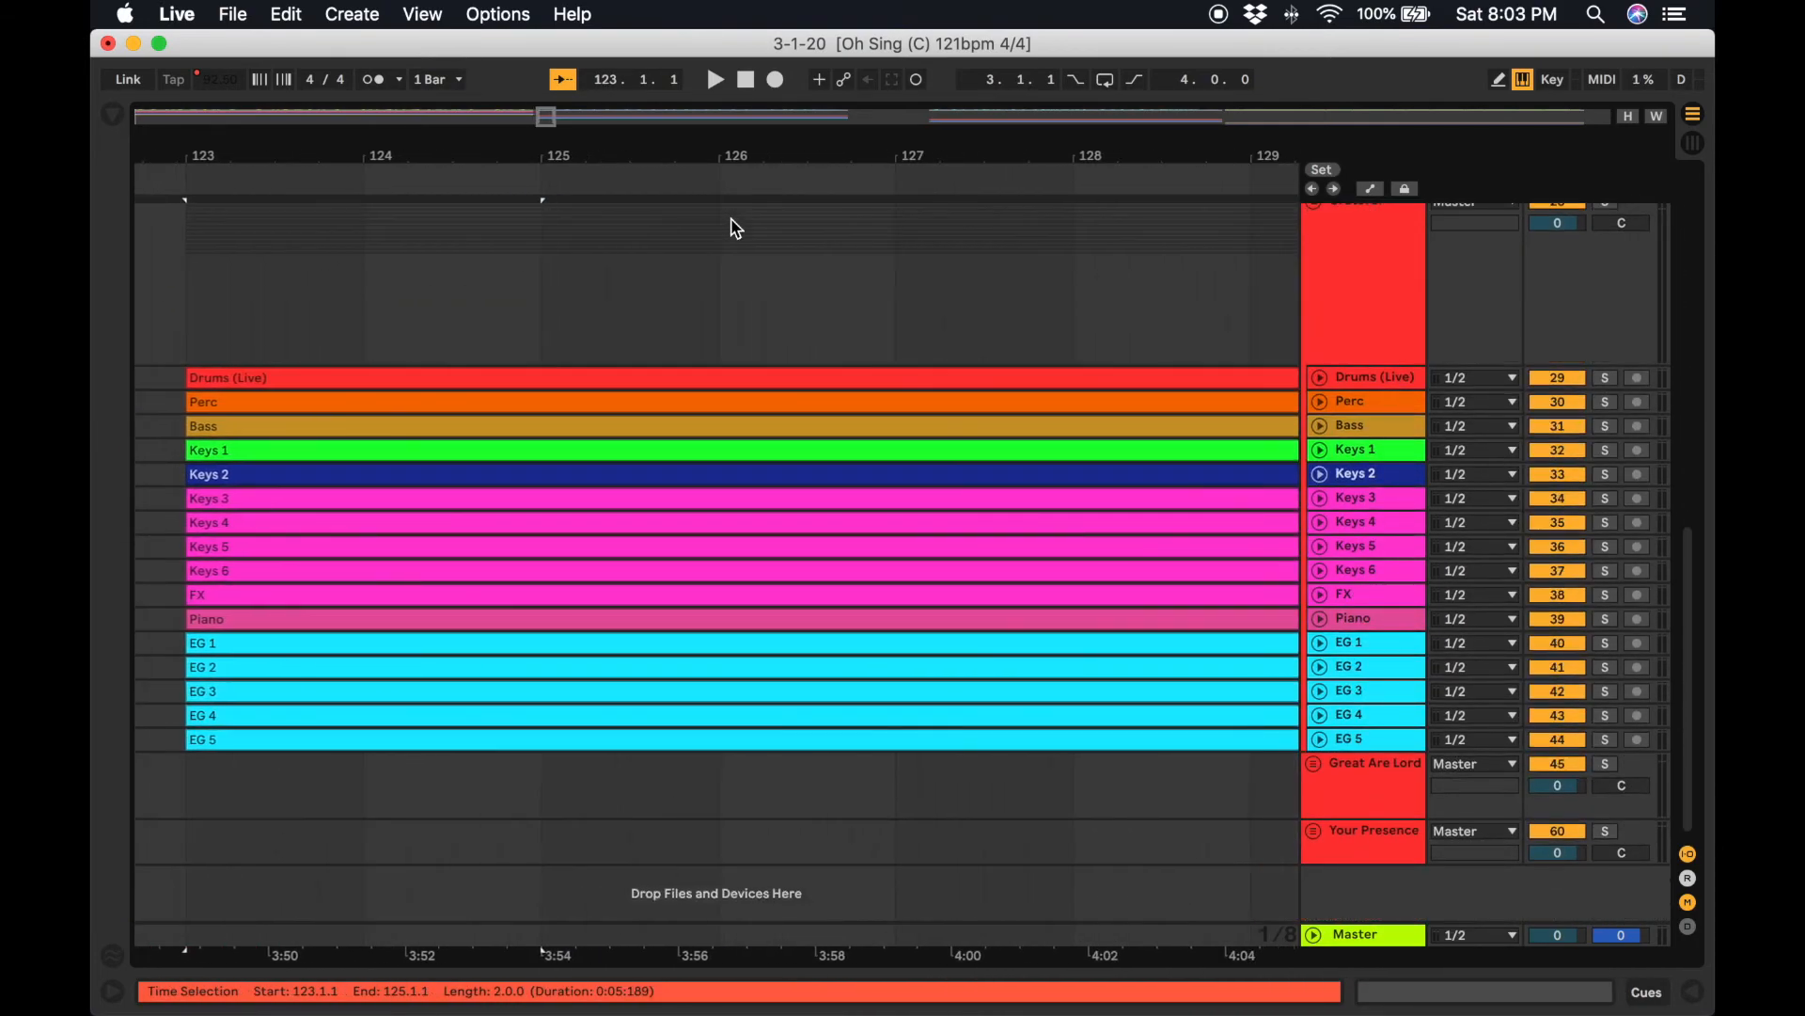
scroll(736, 229, right, 5)
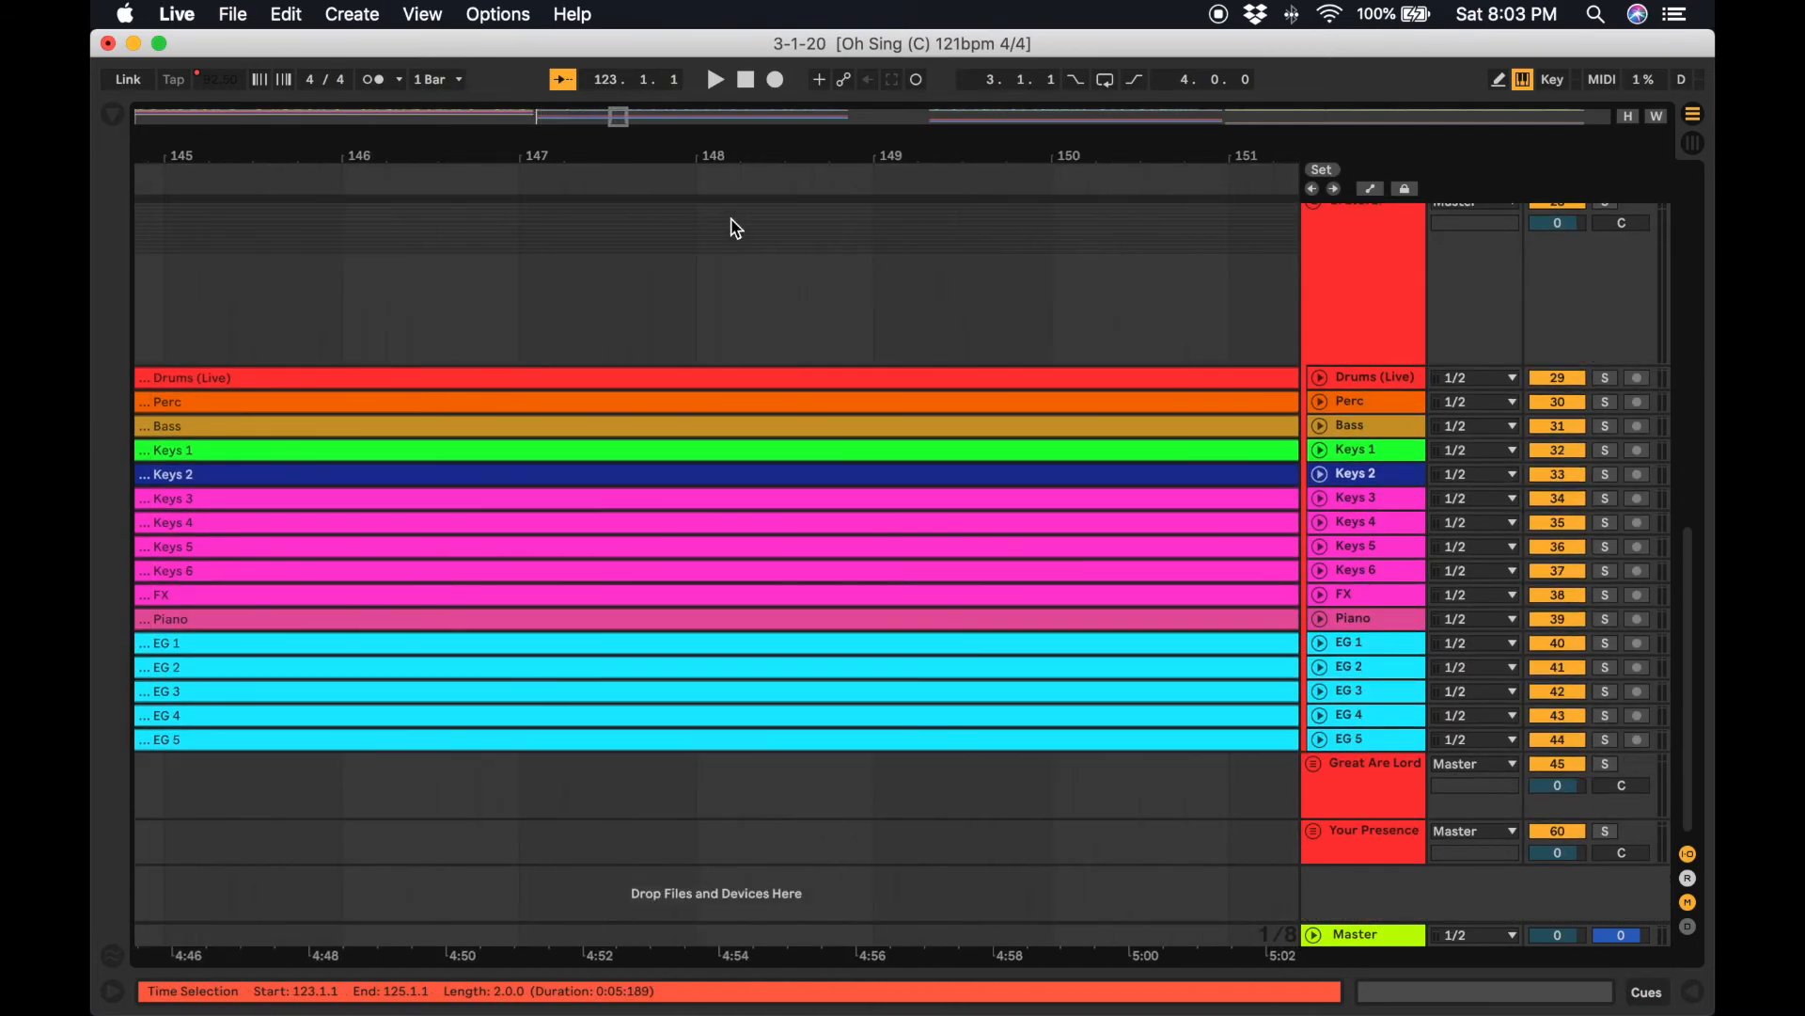
scroll(737, 228, right, 2)
scroll(1091, 713, right, 10)
scroll(1096, 713, up, 10)
scroll(1098, 712, down, 1)
scroll(1104, 714, right, 5)
scroll(1104, 715, down, 1)
scroll(1104, 715, up, 2)
scroll(1104, 714, down, 10)
scroll(1104, 715, down, 8)
scroll(1105, 701, left, 1)
click(591, 738)
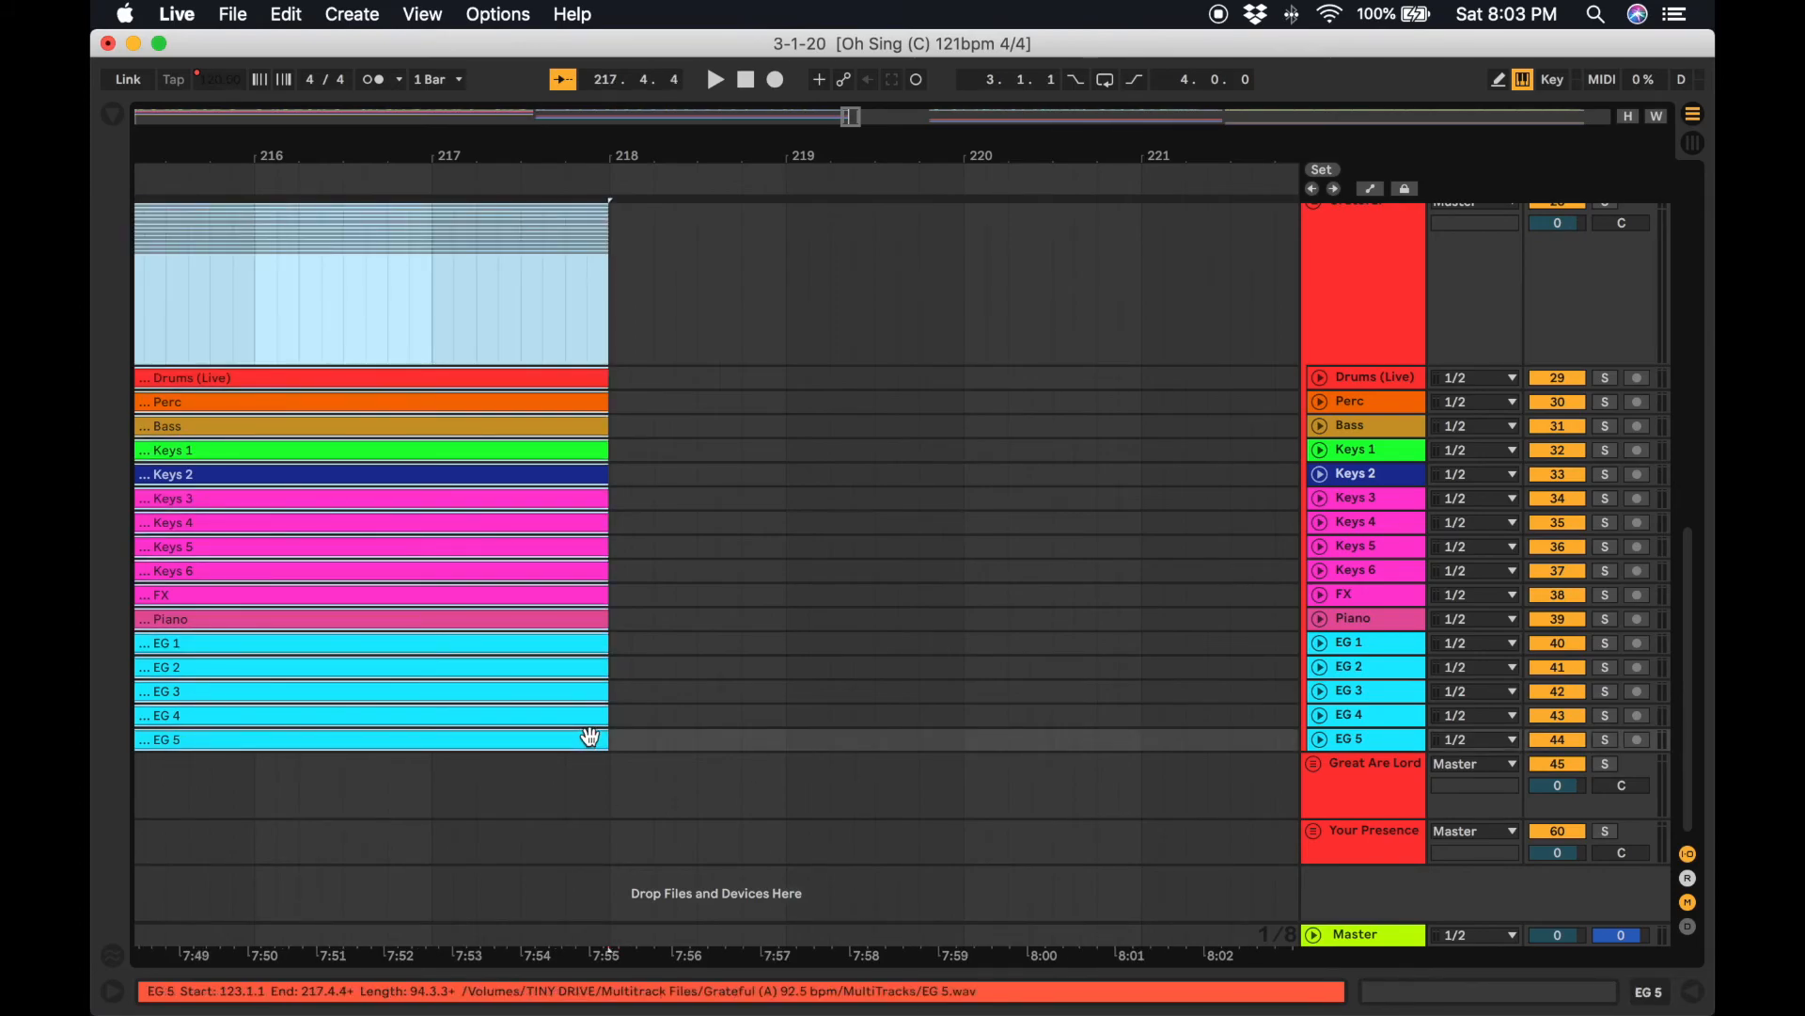
key(Delete)
Paste those Grateful clips onto the Cues through Guide tracks starting at bar 122.3.
scroll(590, 739, left, 20)
scroll(590, 739, up, 14)
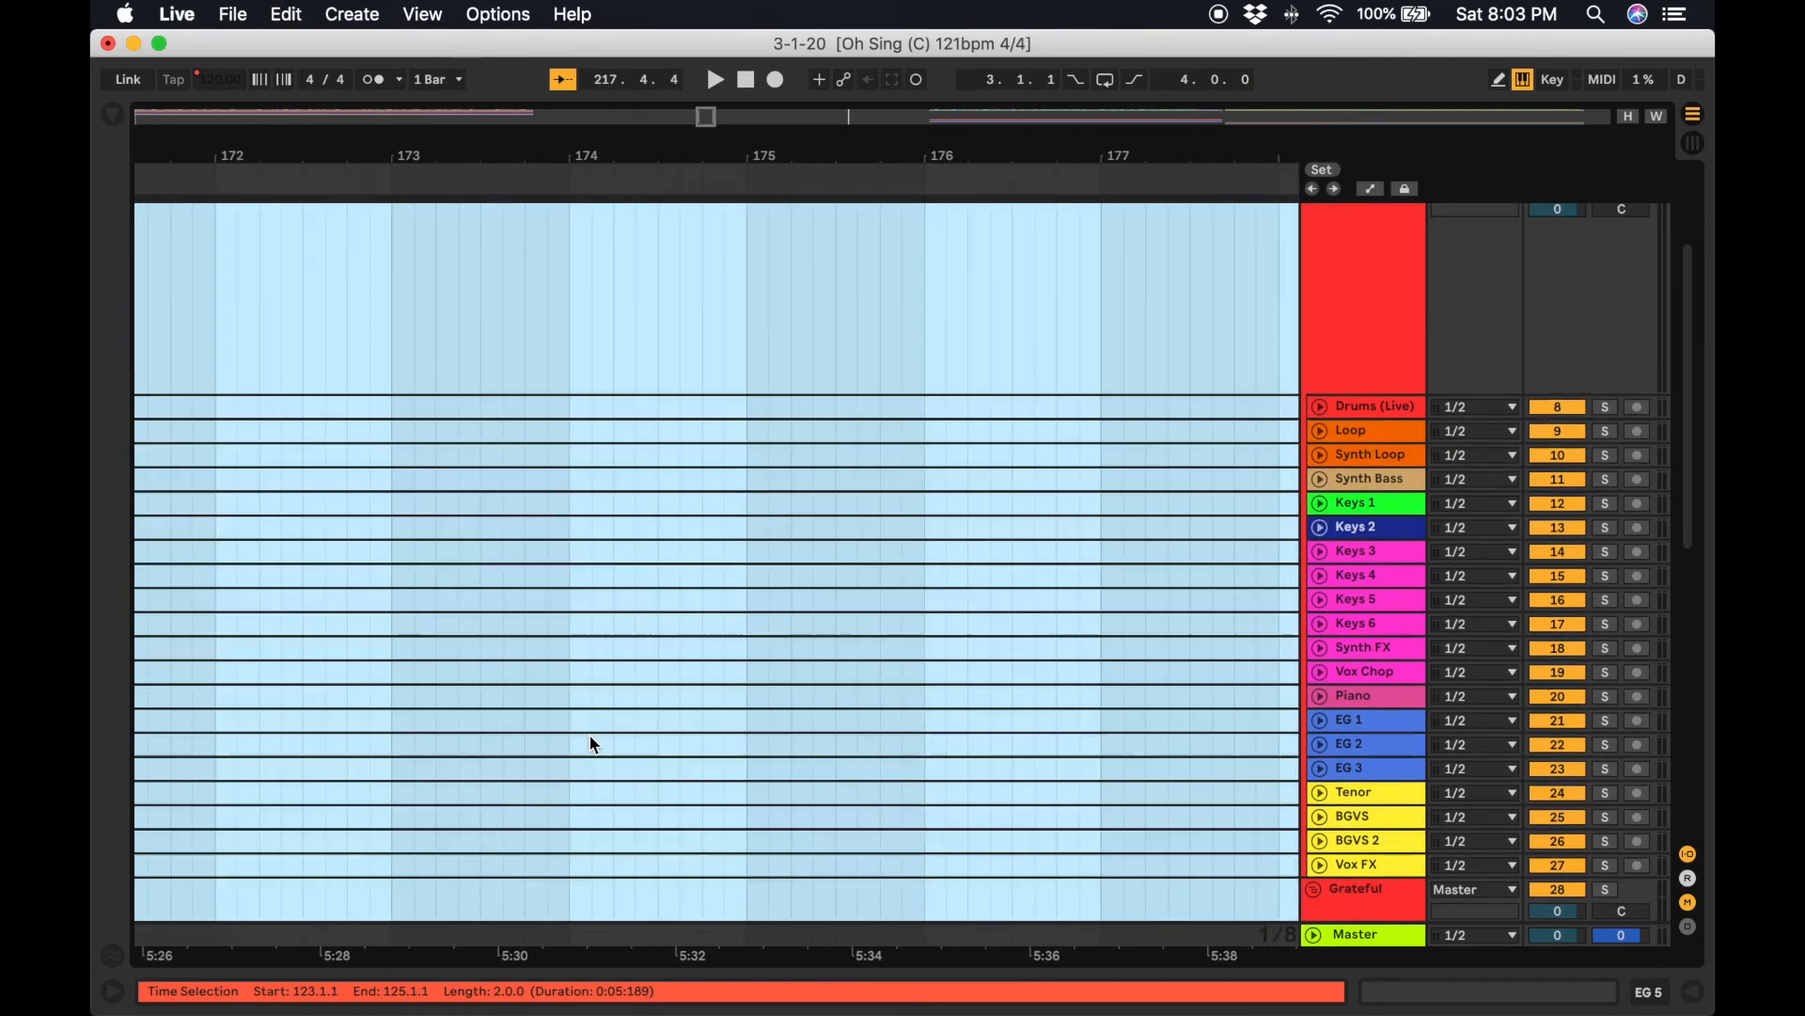
scroll(593, 743, up, 4)
scroll(593, 743, left, 20)
scroll(589, 734, left, 20)
scroll(590, 736, right, 10)
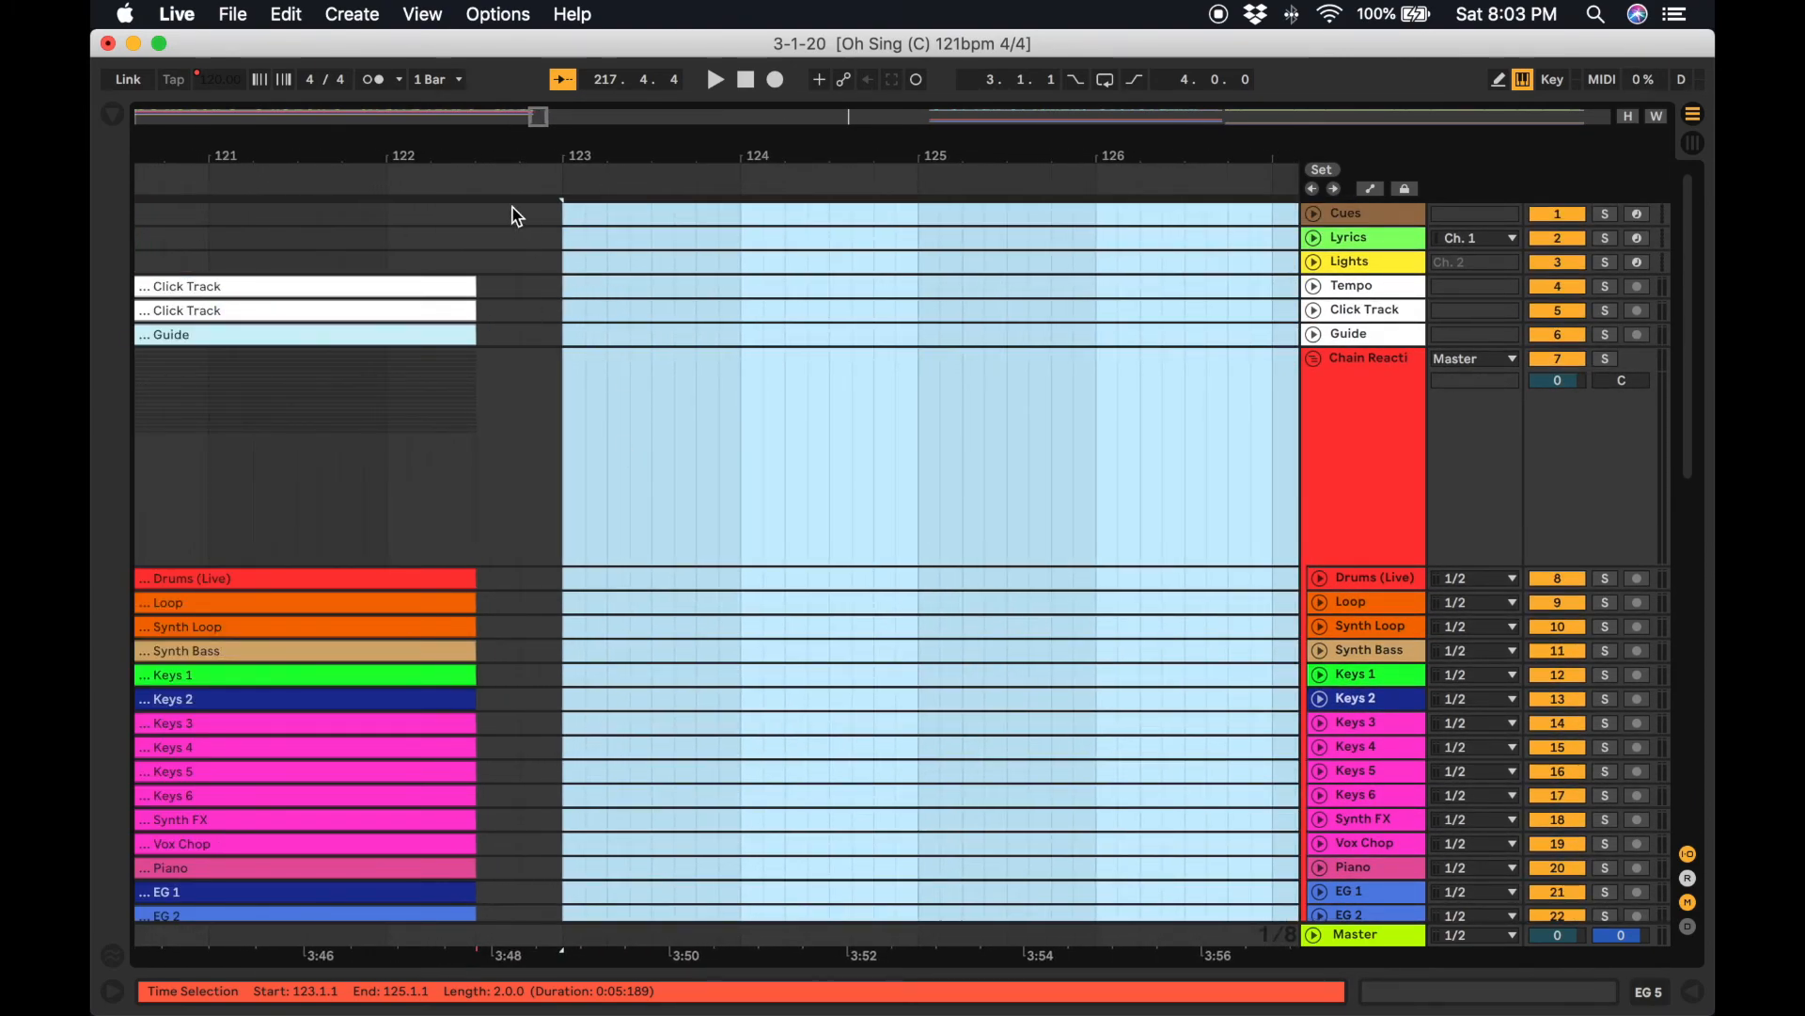
click(471, 210)
scroll(544, 308, down, 4)
scroll(544, 308, left, 5)
scroll(545, 305, up, 3)
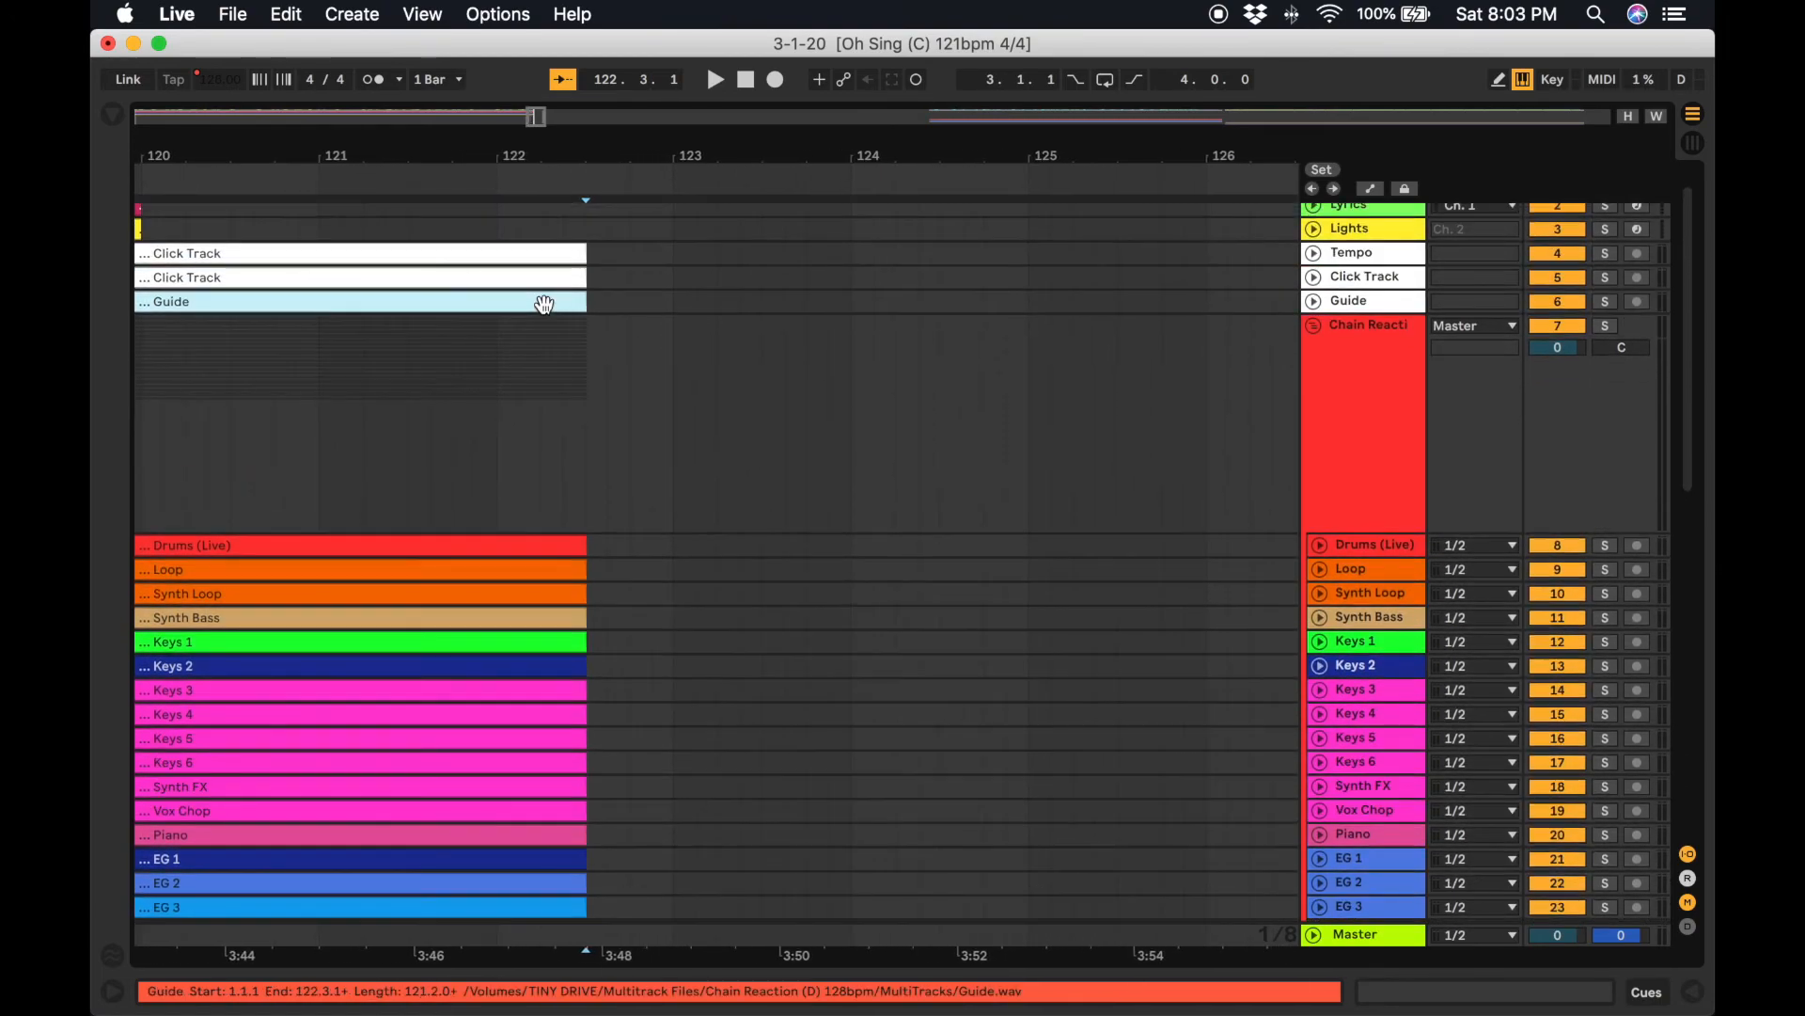
scroll(544, 305, up, 2)
key(super+v)
Play back the transition from Chain Reaction into Grateful around bars 119 to 123.
scroll(617, 437, down, 10)
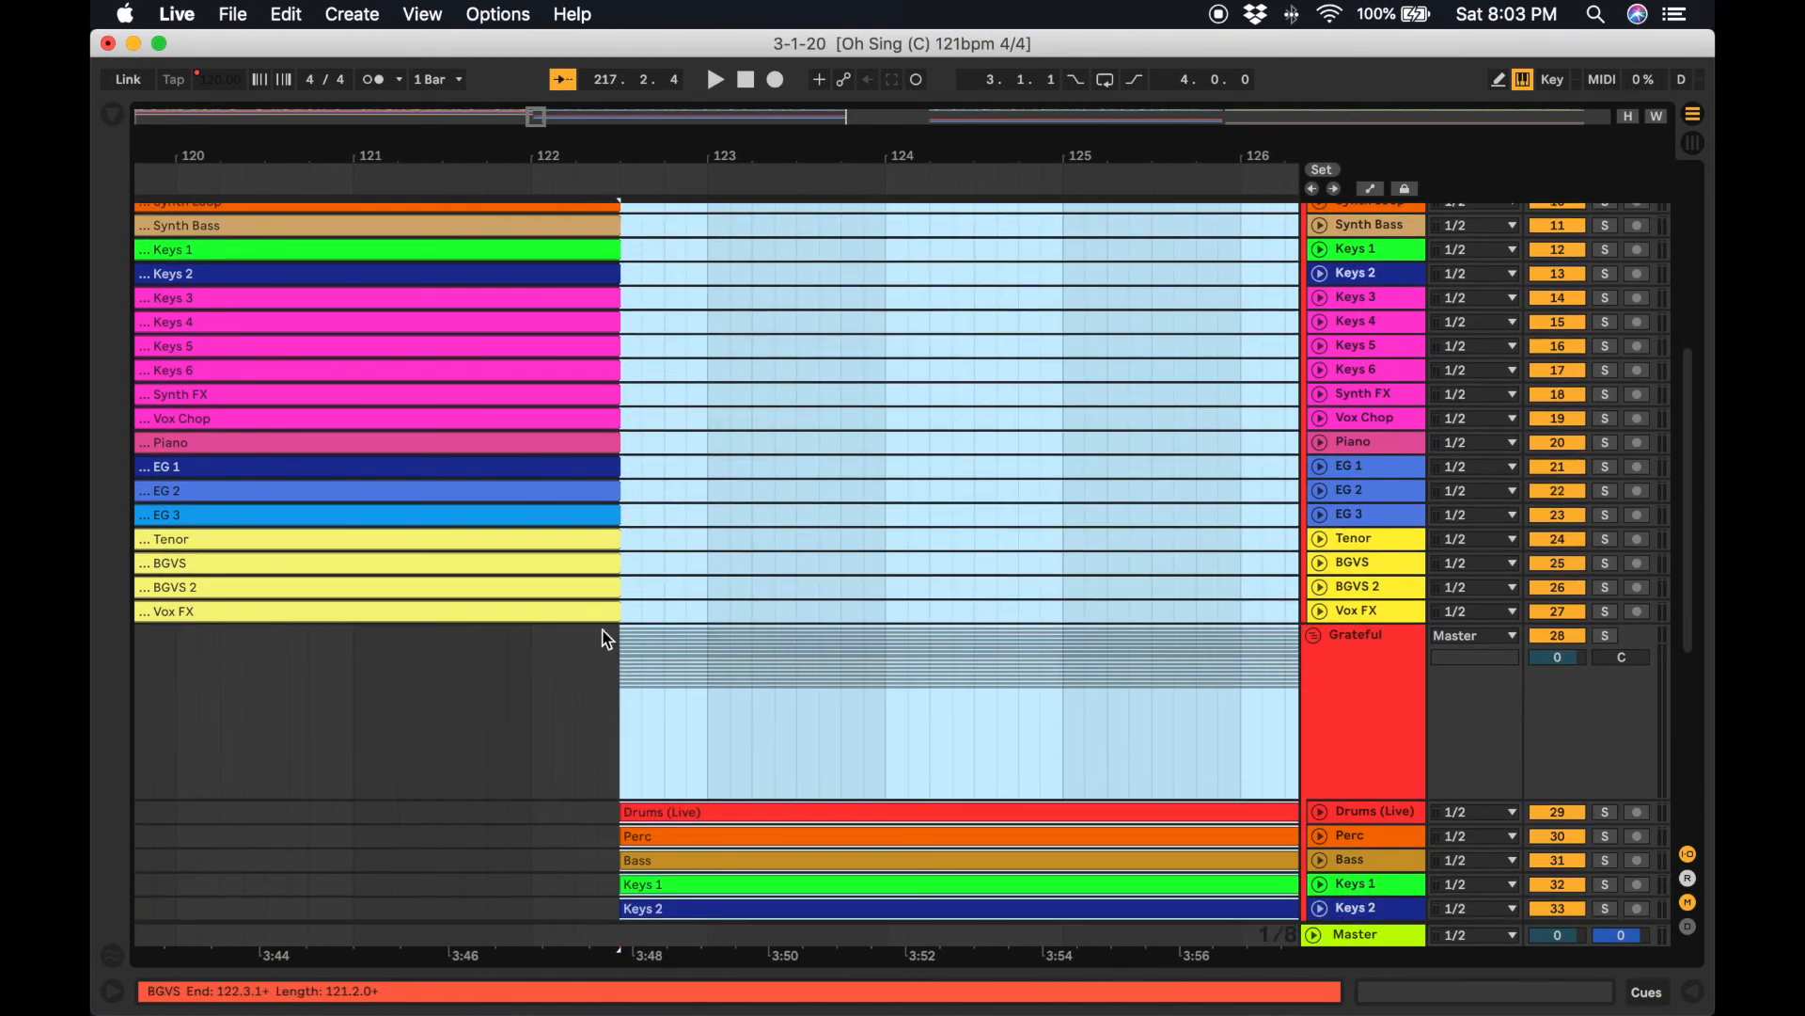
click(580, 675)
scroll(588, 532, up, 8)
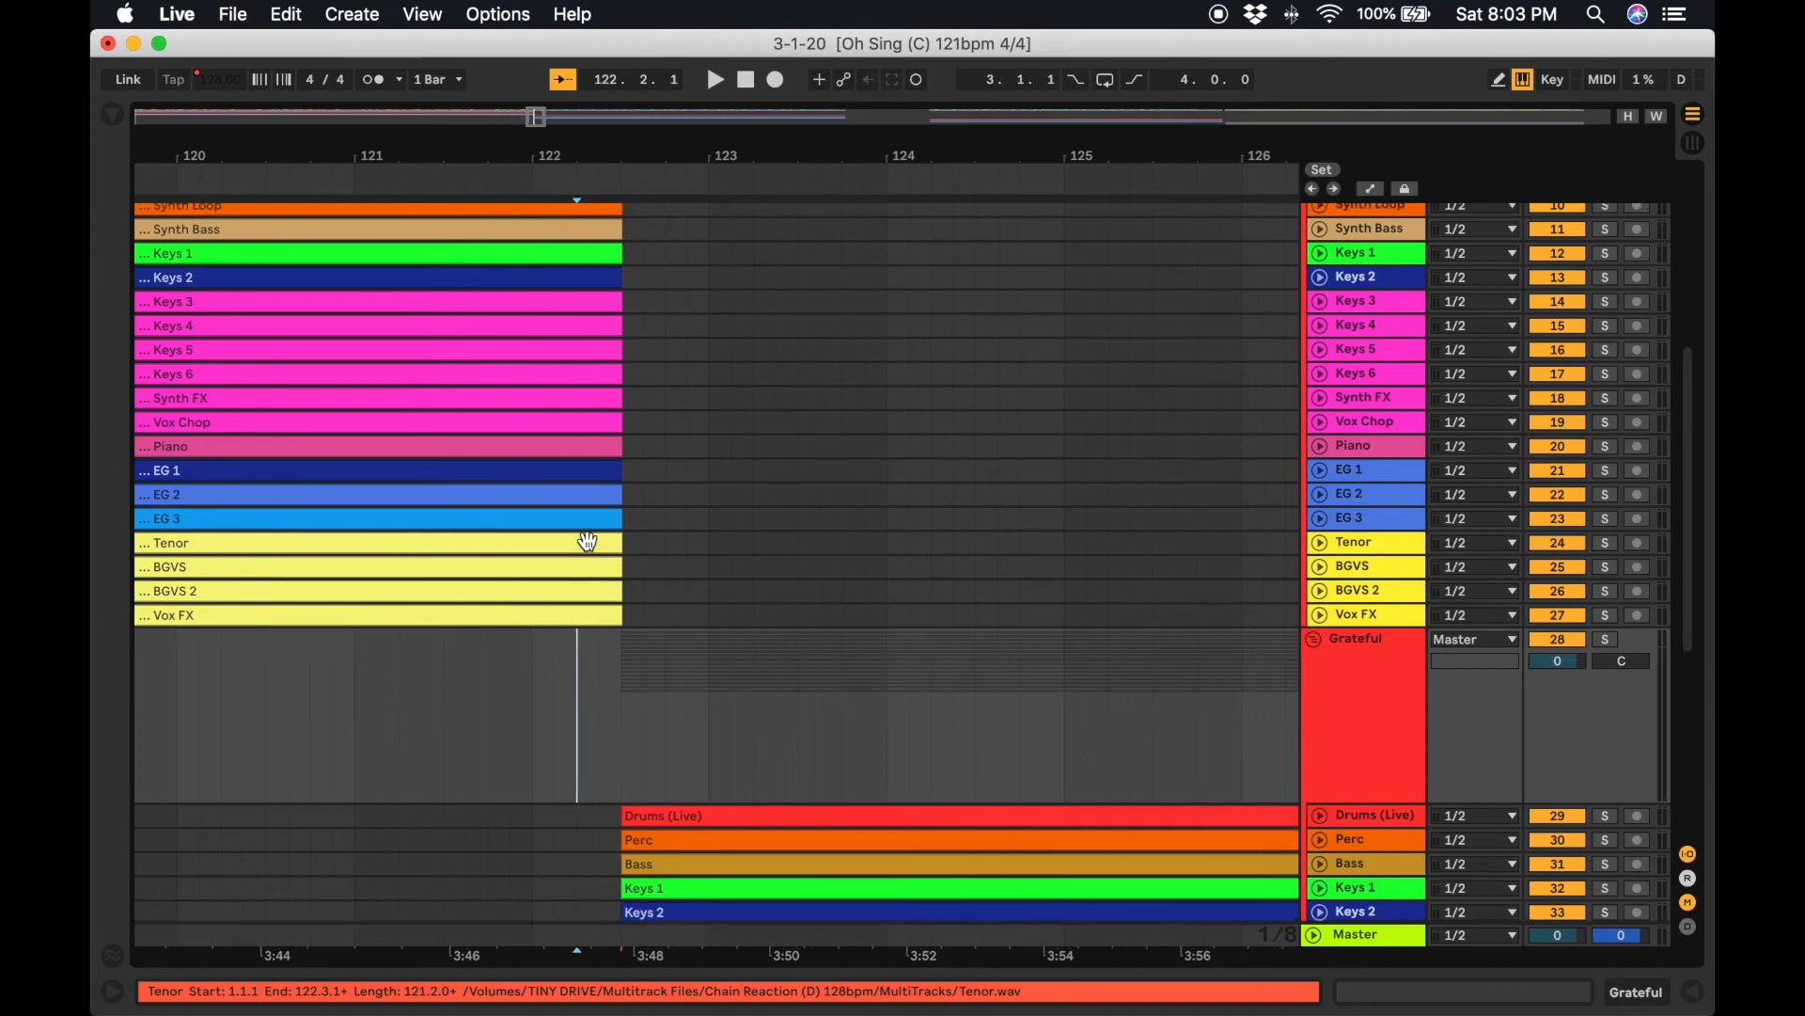
scroll(595, 404, left, 3)
click(595, 397)
key(space)
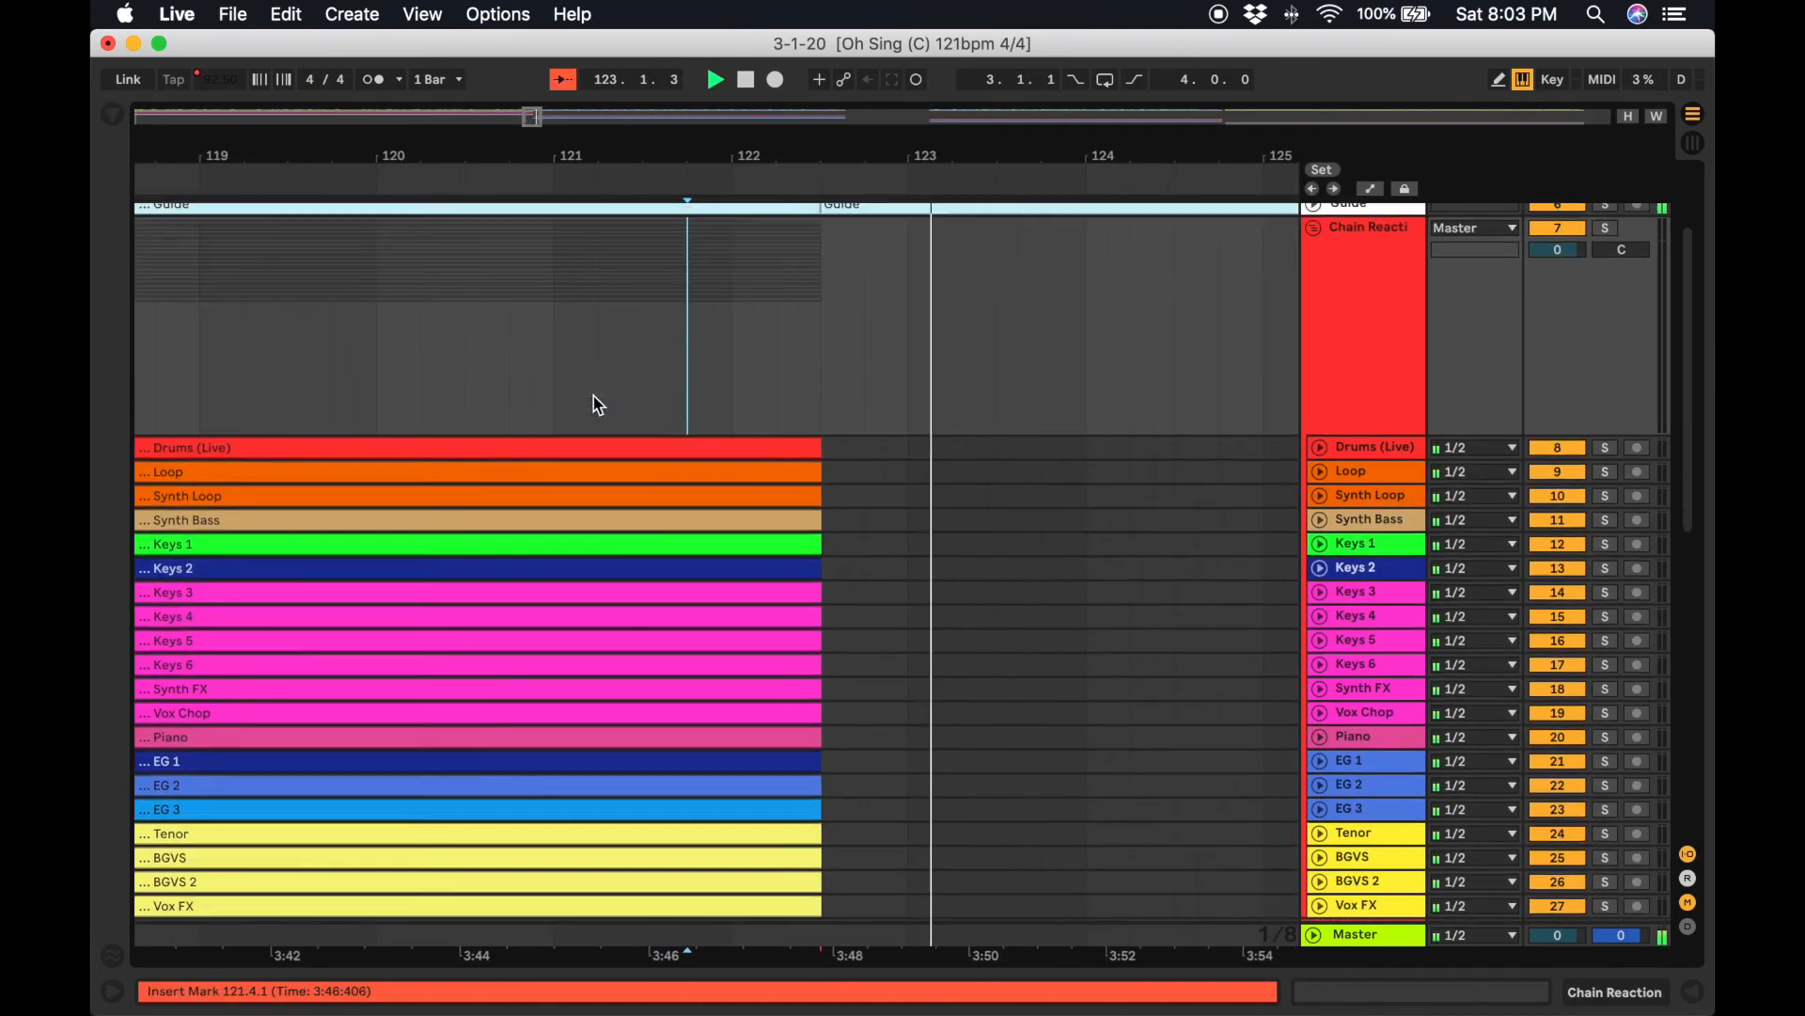
scroll(599, 404, up, 4)
scroll(599, 405, left, 5)
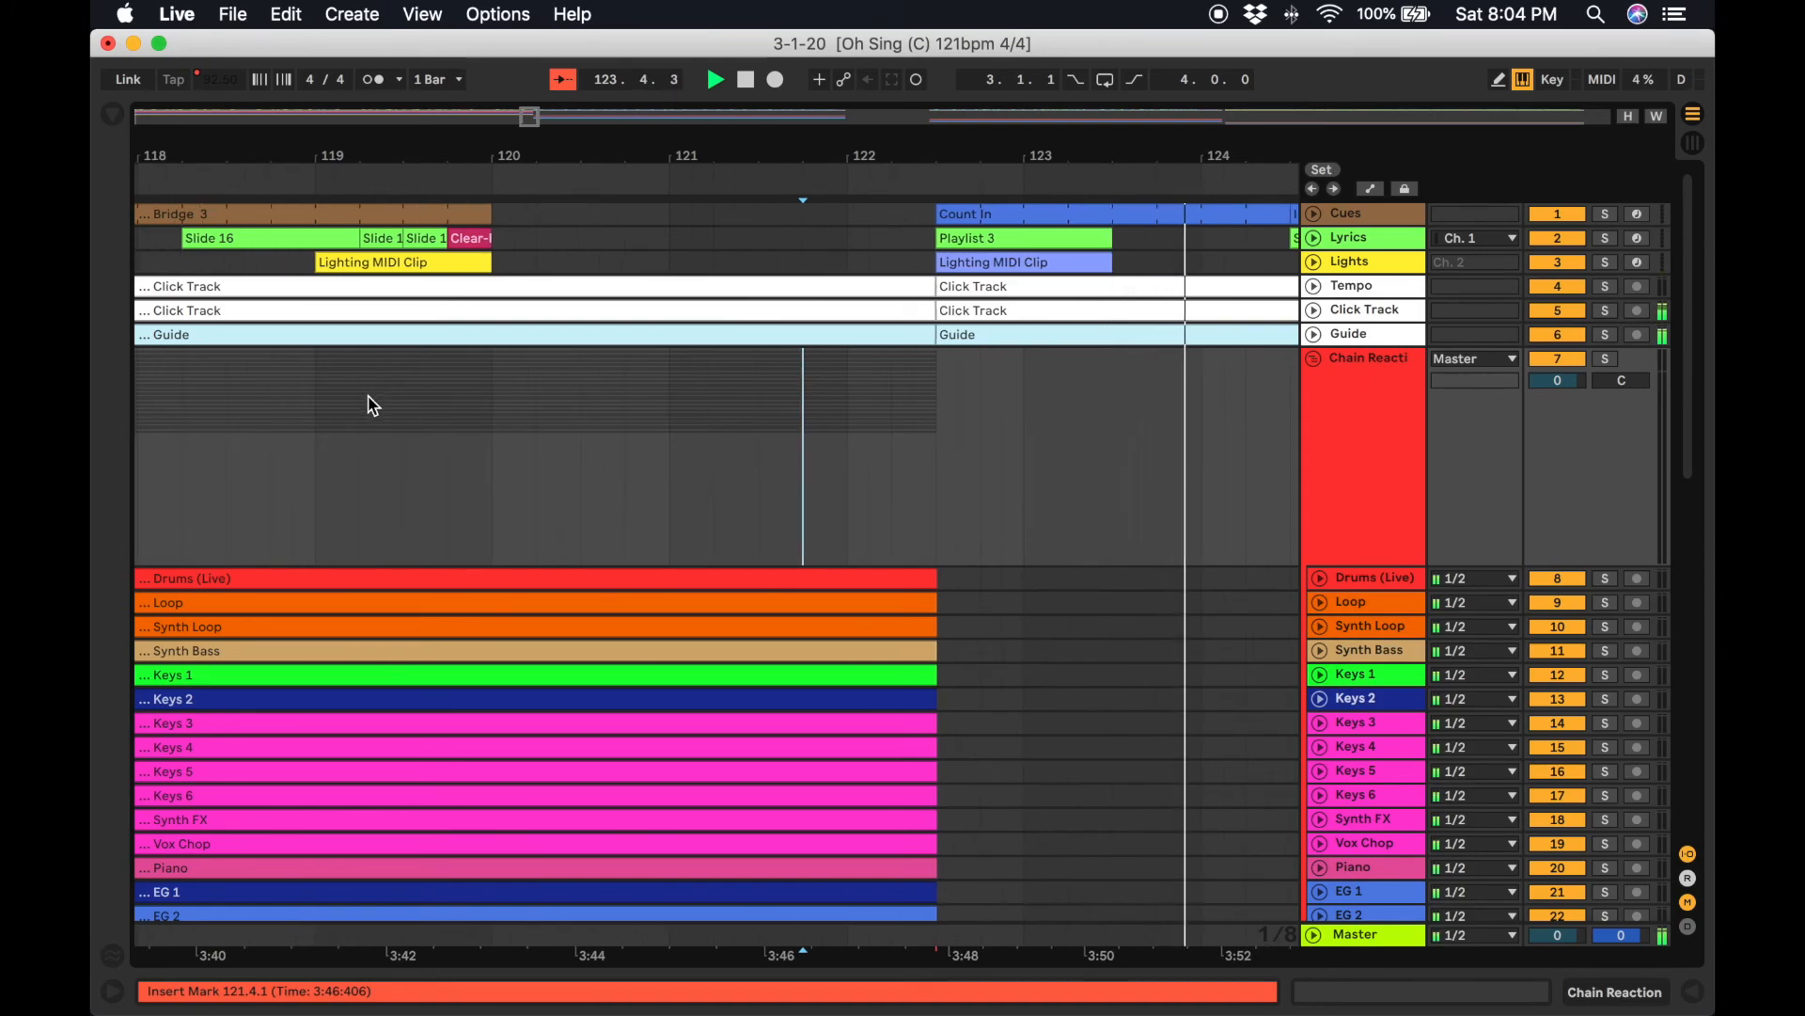
click(370, 404)
key(space)
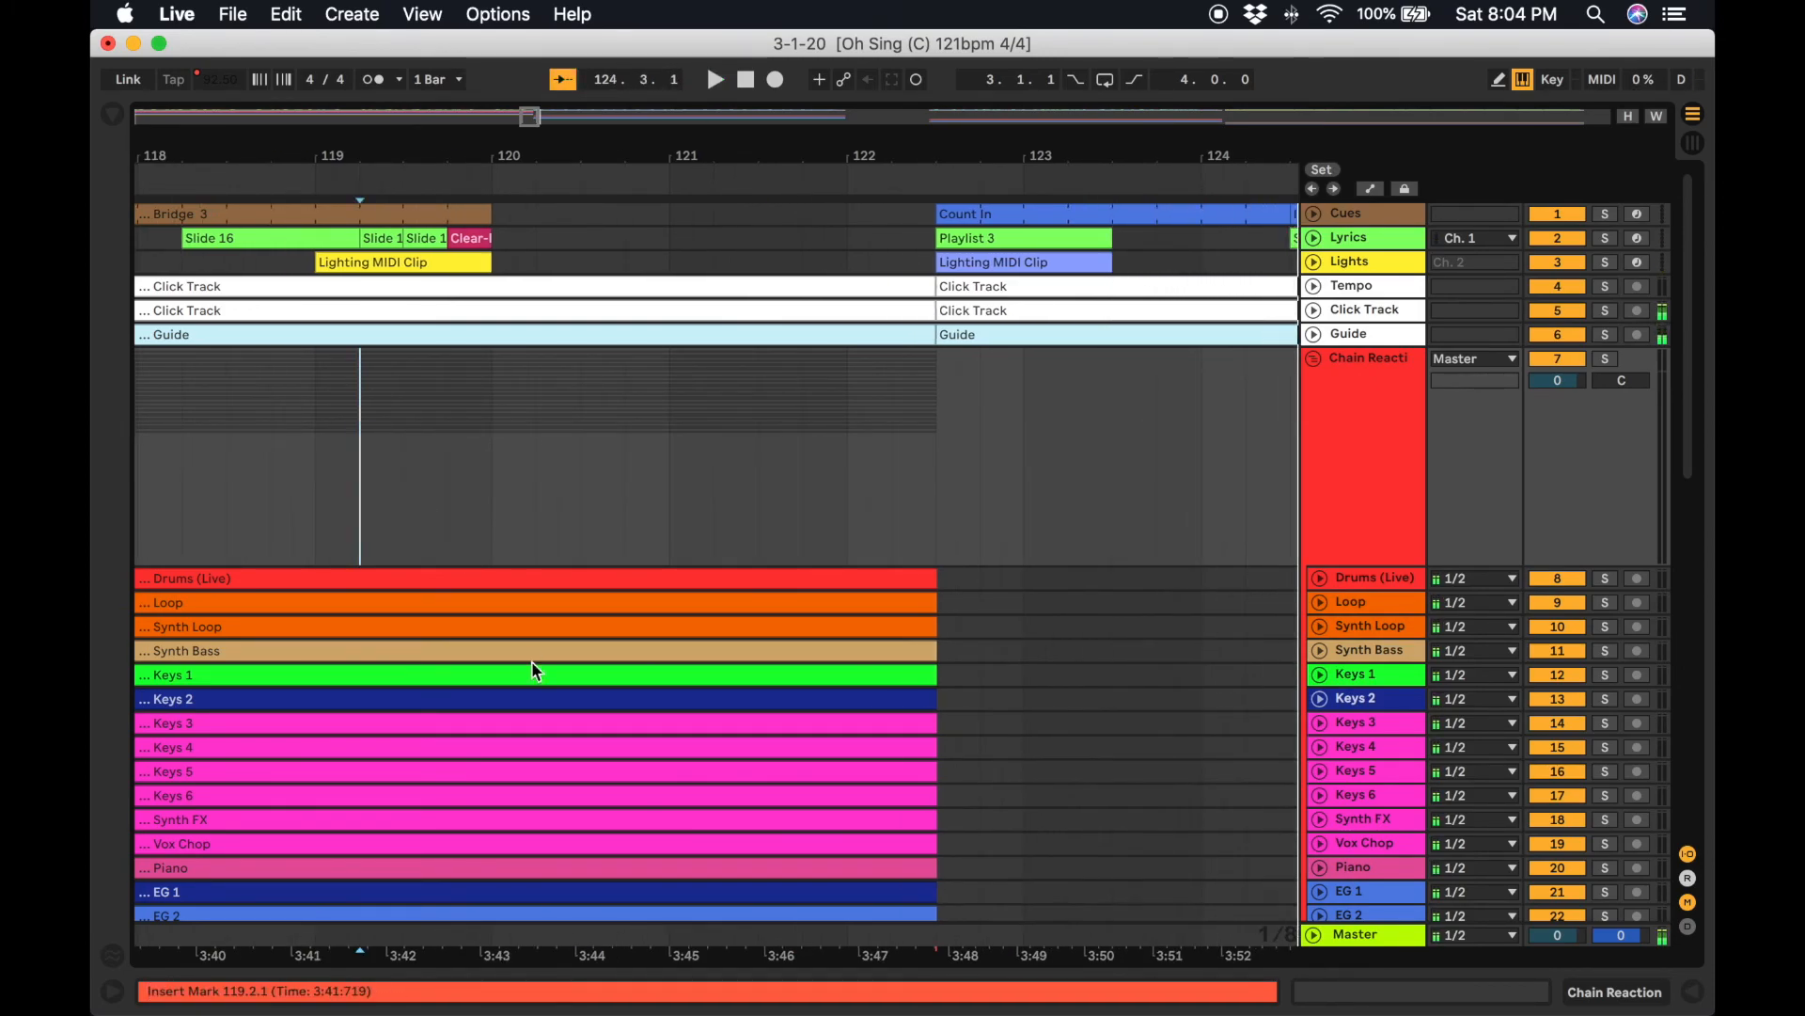
Expand Chain Reaction's stem tracks from Drums (Live) through Vox FX to full height.
scroll(899, 615, down, 10)
scroll(899, 615, left, 3)
scroll(951, 616, up, 8)
scroll(954, 623, up, 3)
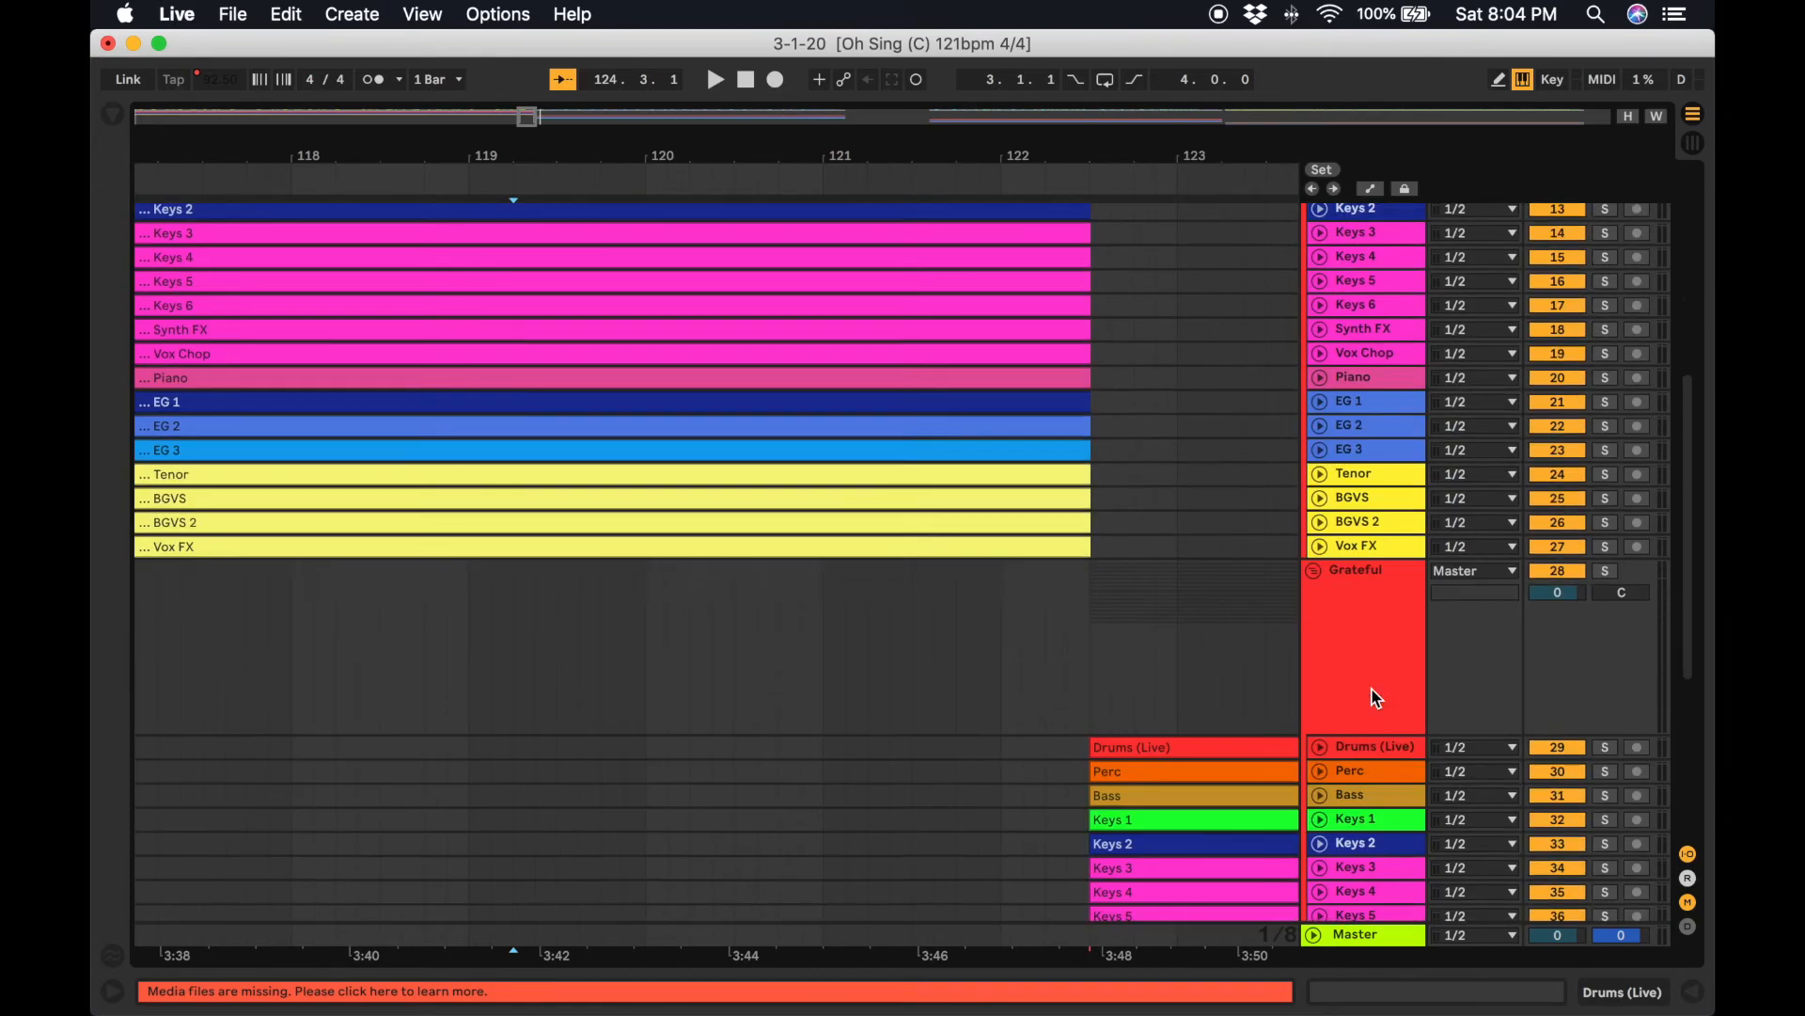
scroll(1354, 527, down, 10)
shift+click(1374, 484)
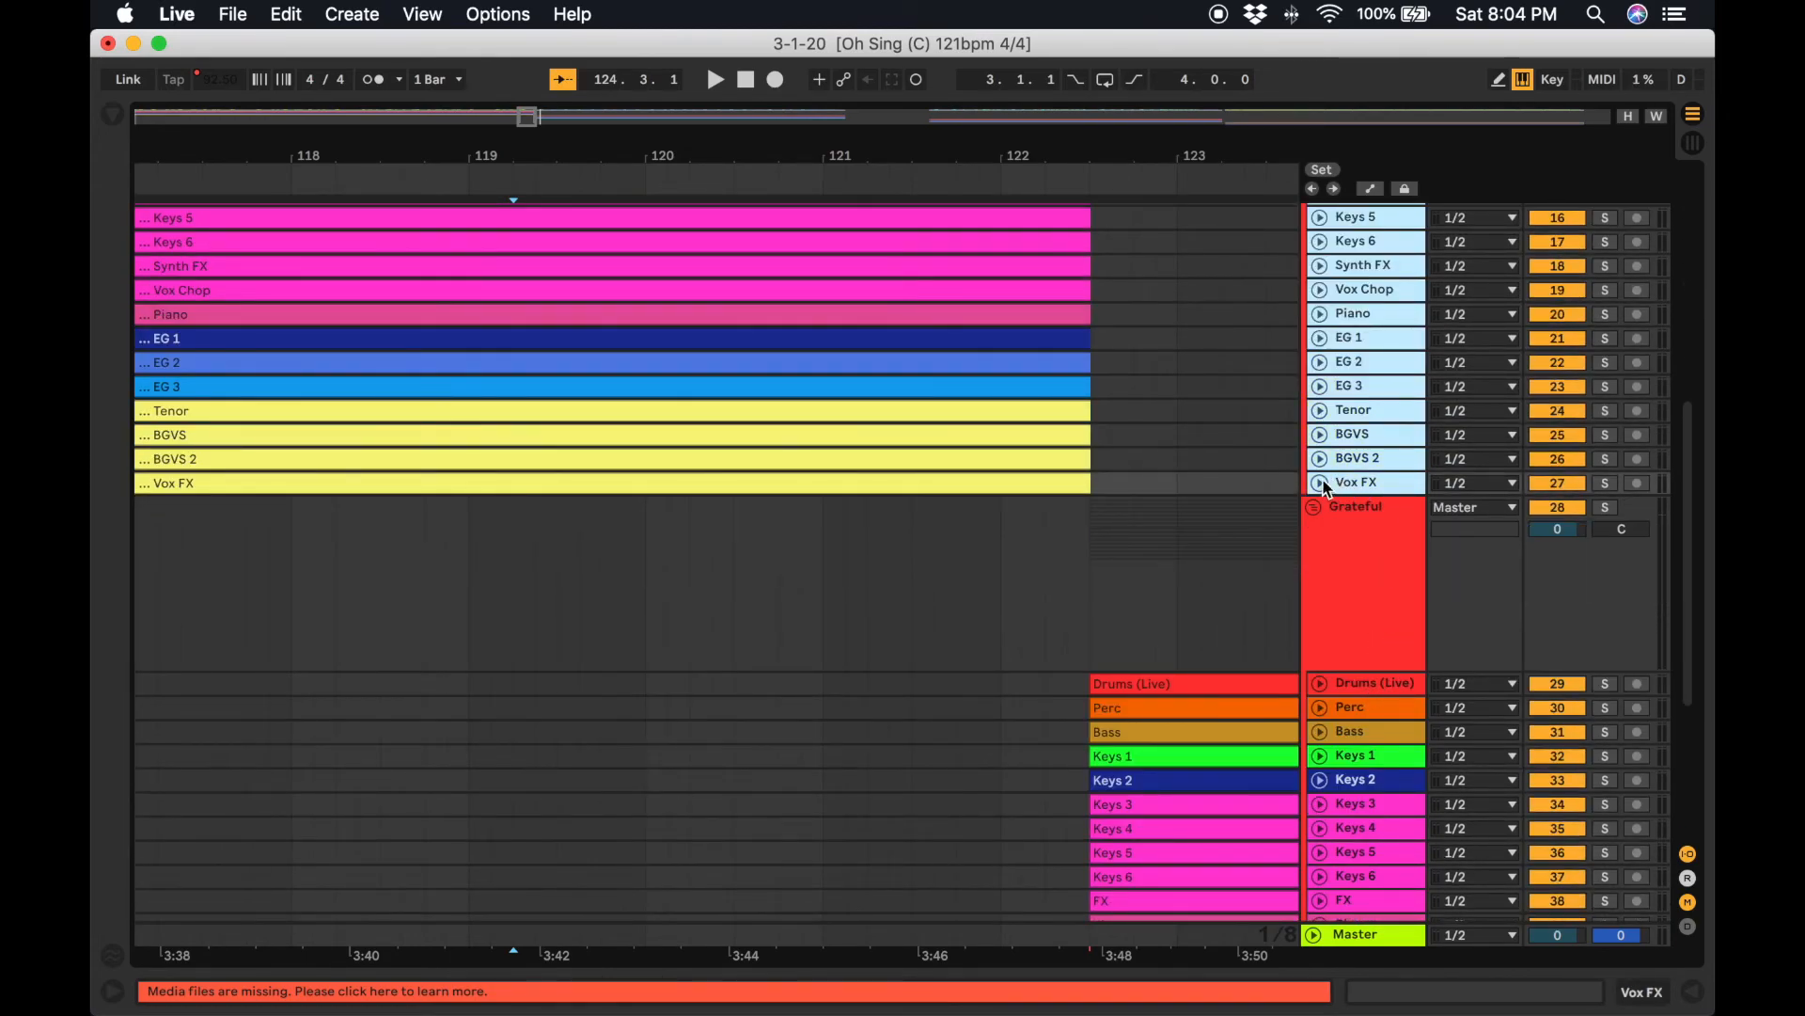
click(1320, 484)
Examine the Chain Reaction stem waveforms near the song's end around bar 121.
scroll(1044, 675, down, 4)
scroll(1045, 679, up, 4)
scroll(1050, 685, up, 15)
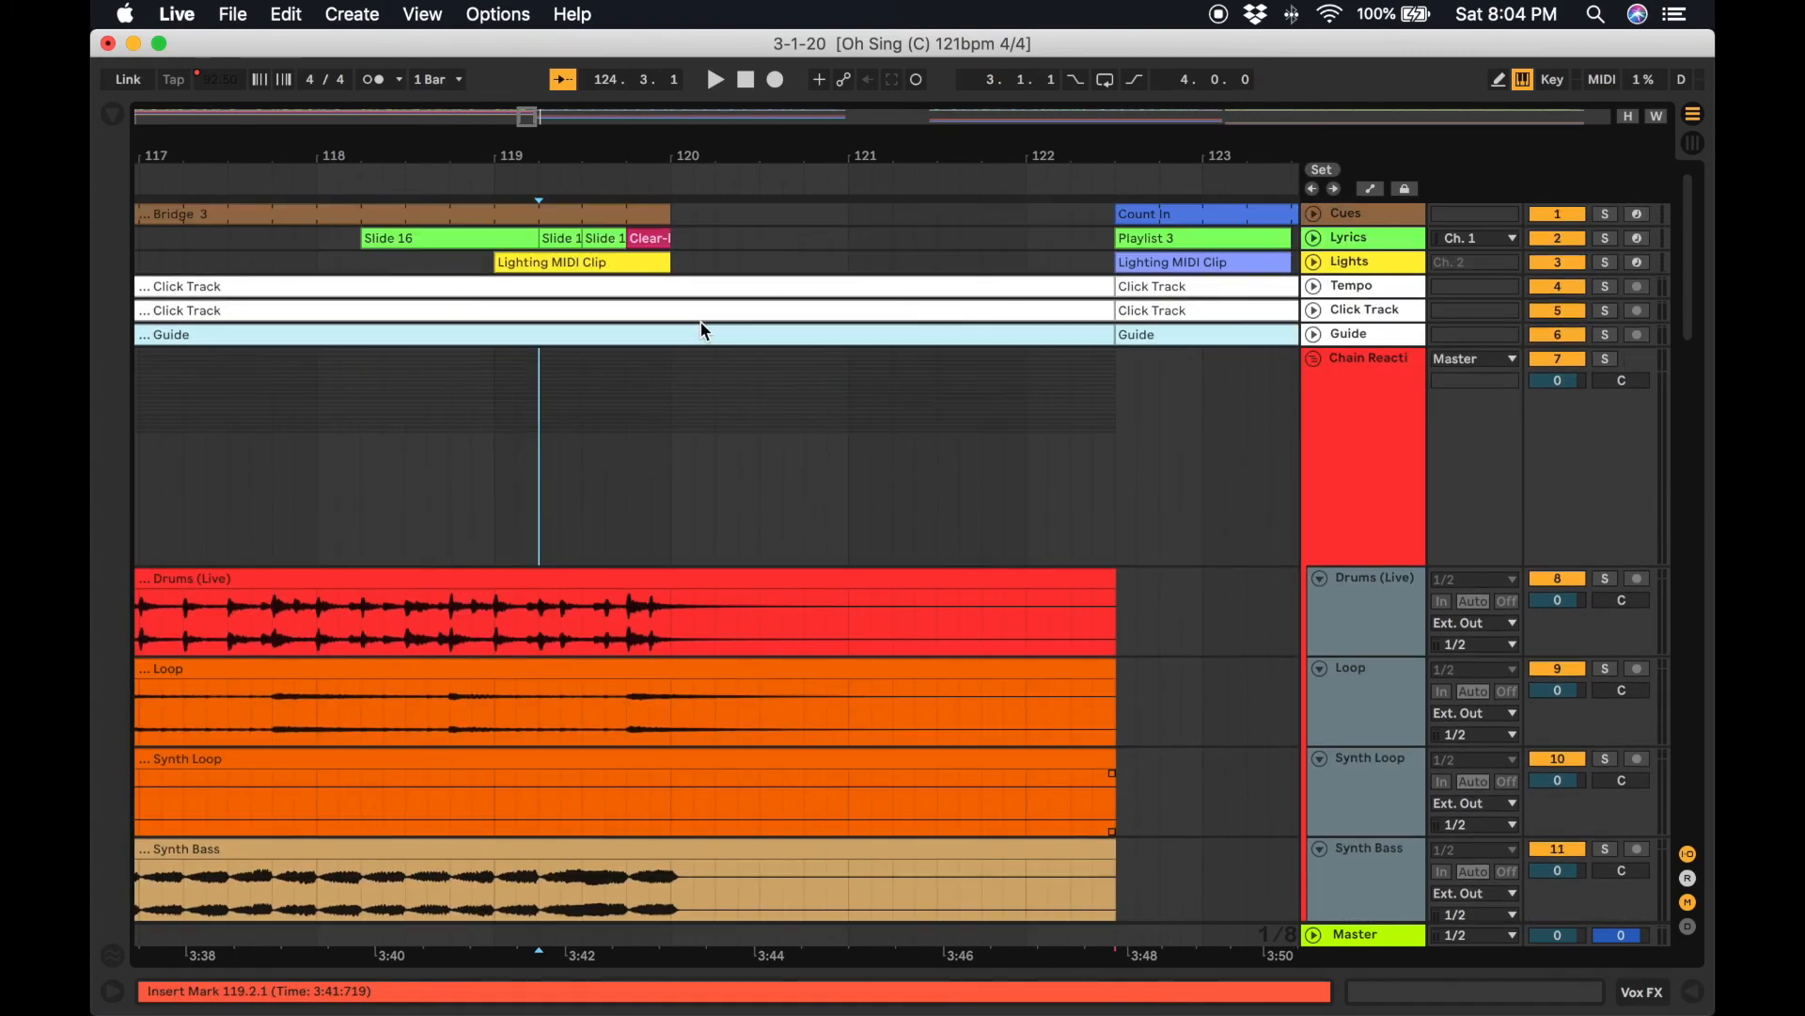
click(788, 454)
scroll(876, 559, down, 2)
drag(832, 449, 831, 1015)
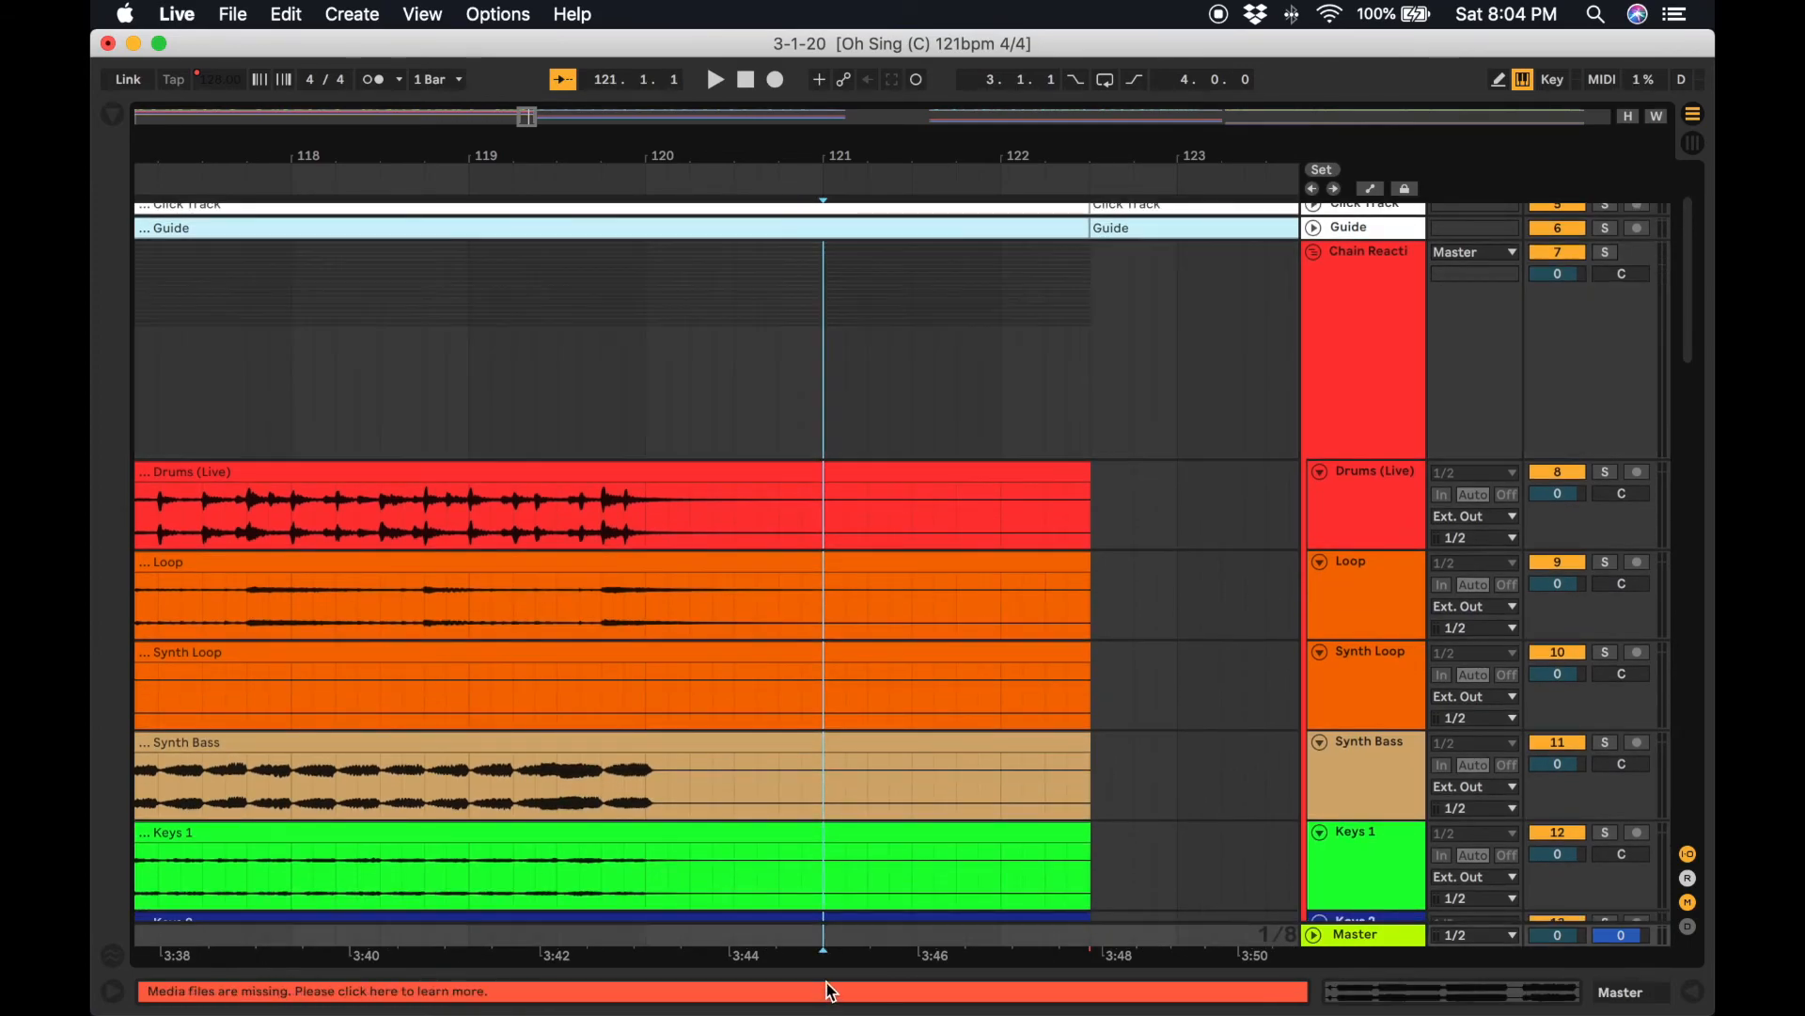
Split all Chain Reaction stem clips at bar 121.
scroll(827, 773, down, 15)
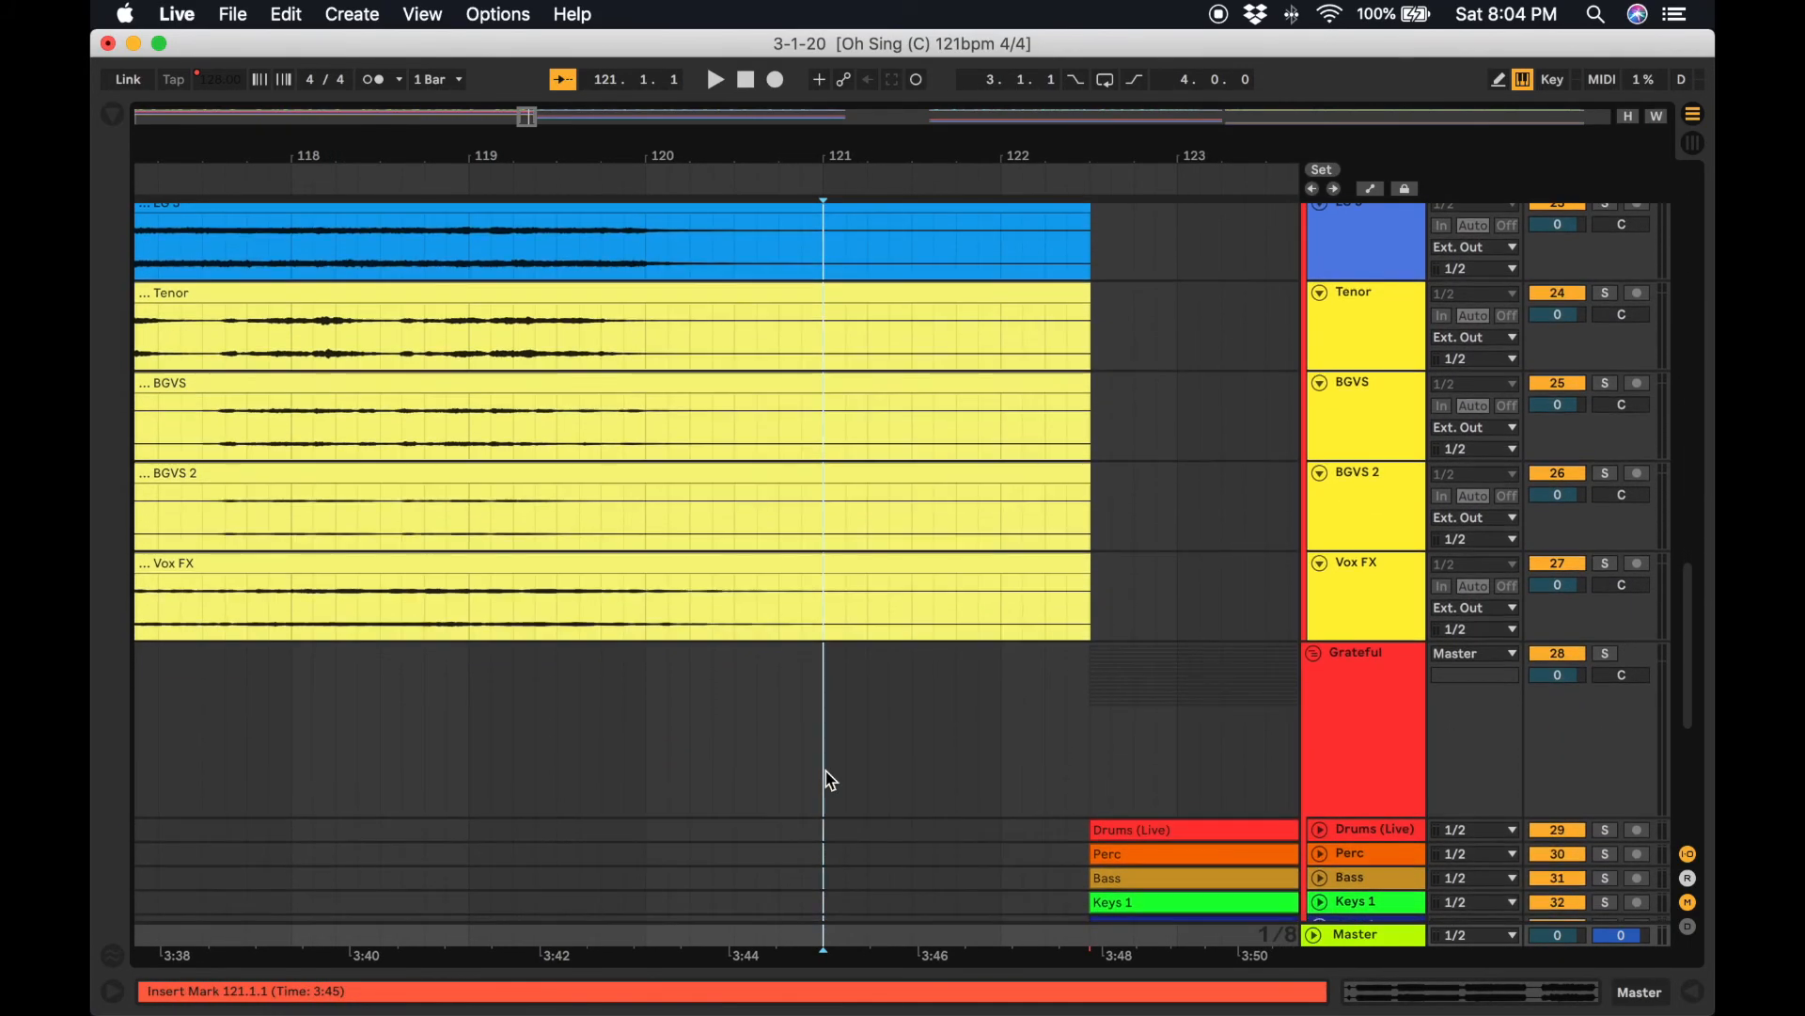
key(super+e)
scroll(831, 781, up, 15)
scroll(894, 448, up, 5)
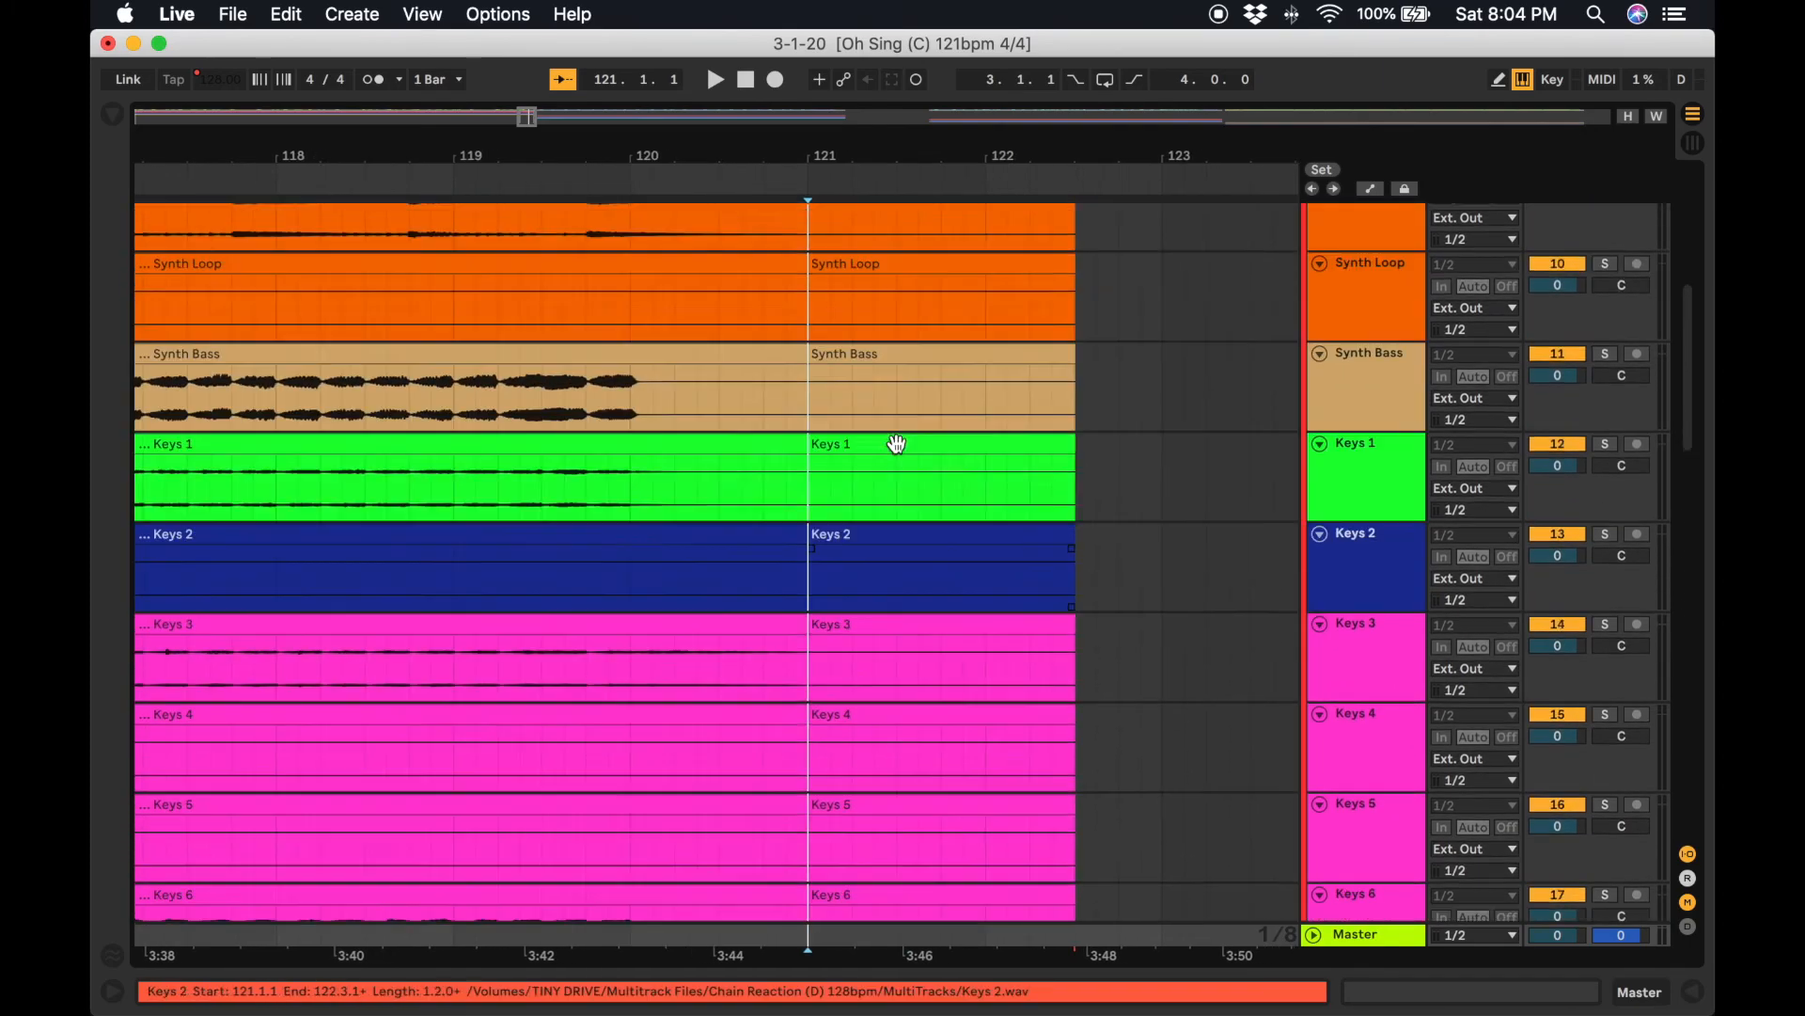
Delete the Chain Reaction stem clip sections from bar 121 to bar 122.3.
click(936, 285)
scroll(920, 545, down, 15)
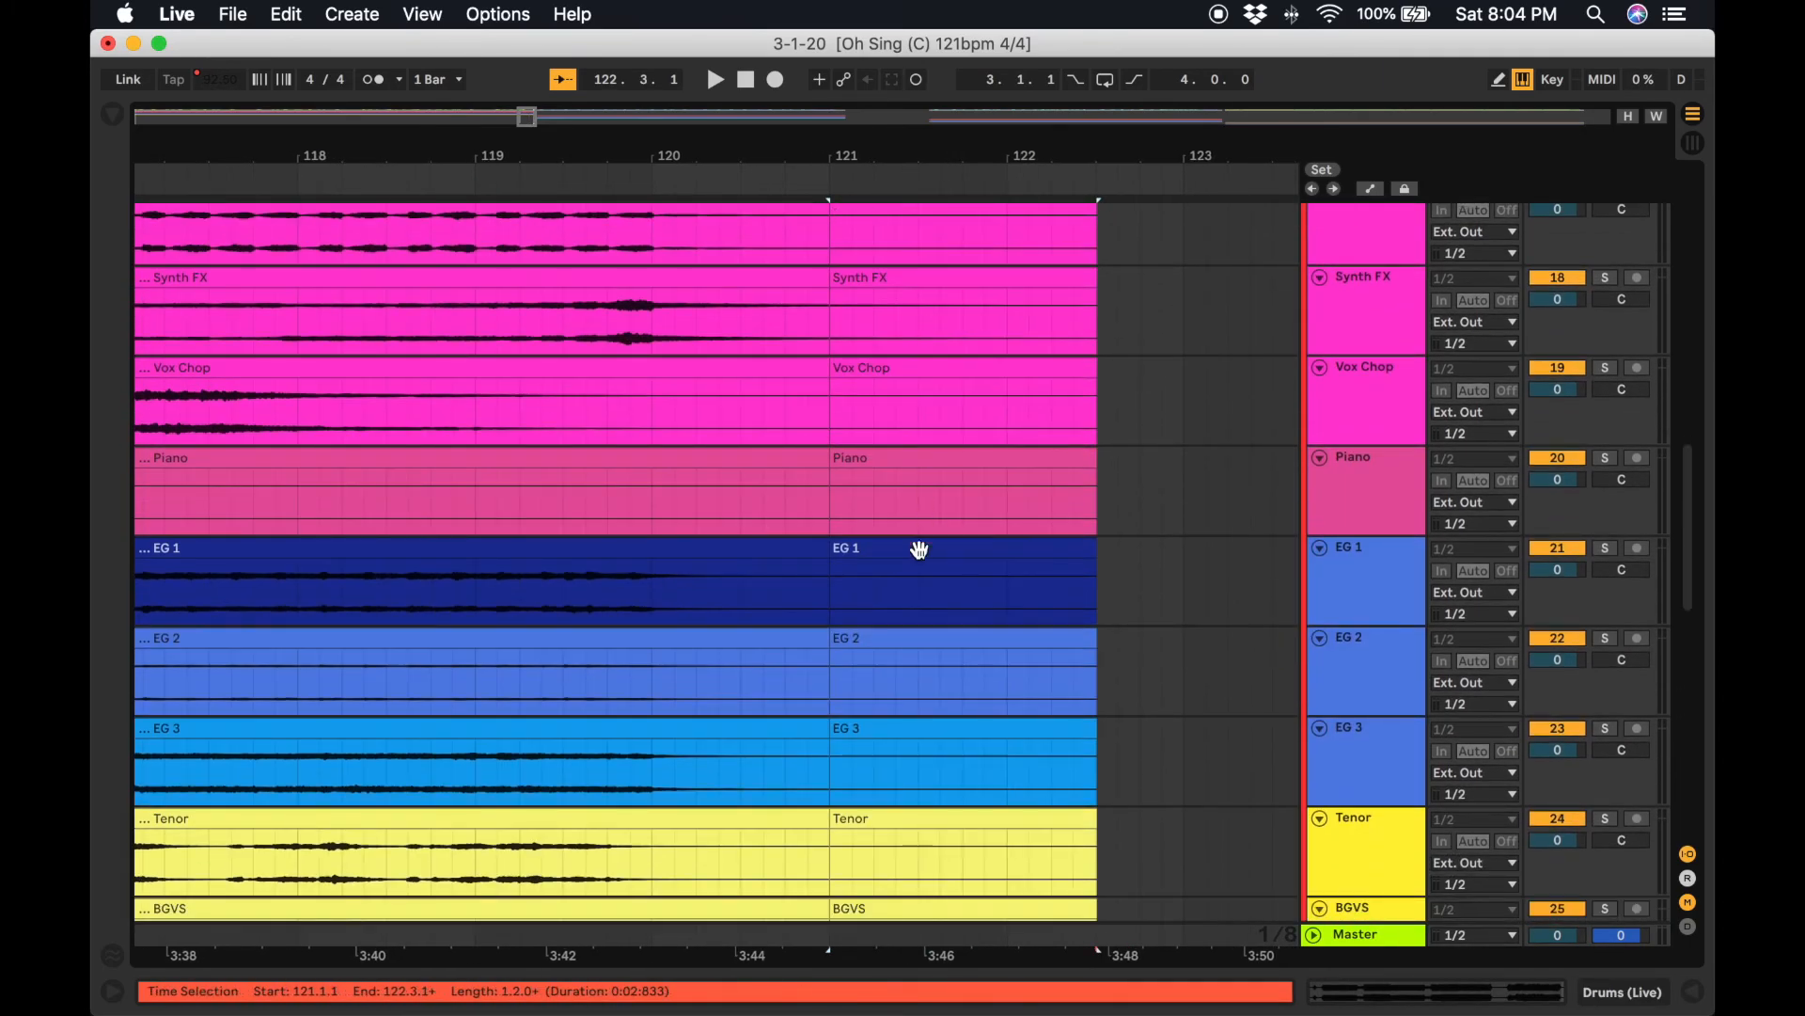
scroll(955, 508, up, 4)
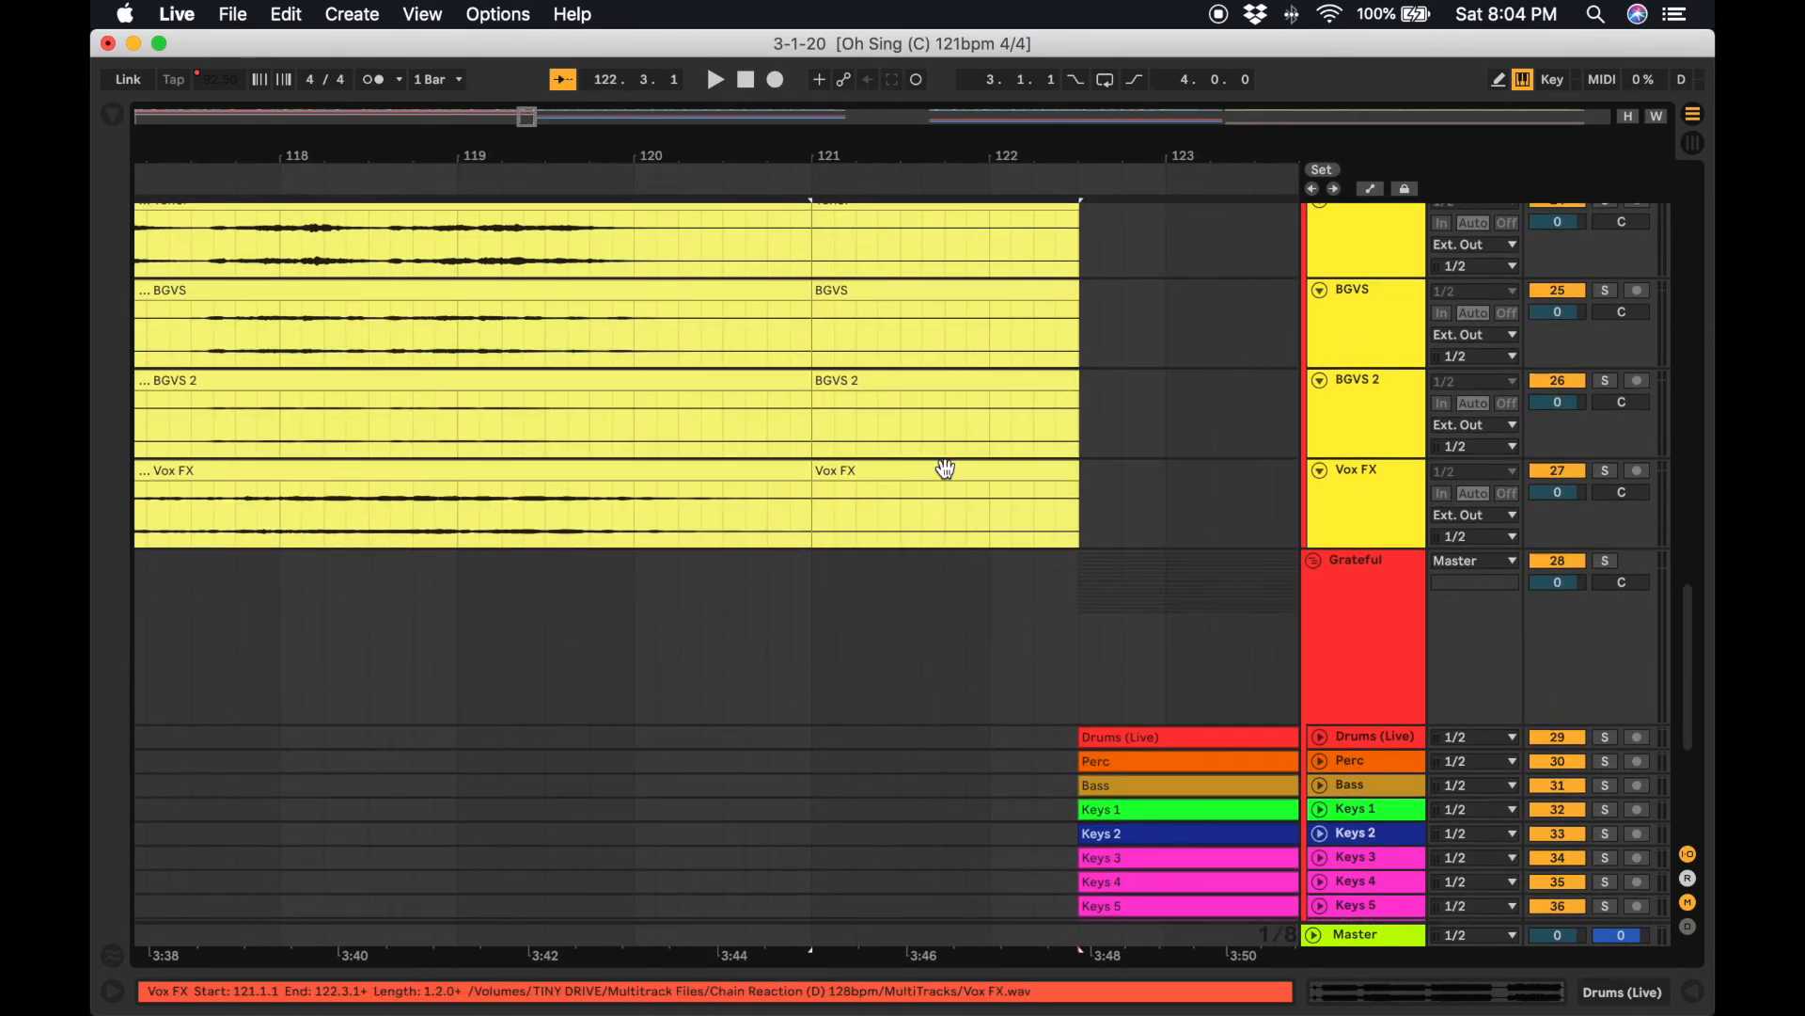
shift+click(940, 467)
scroll(944, 470, up, 8)
scroll(945, 467, up, 5)
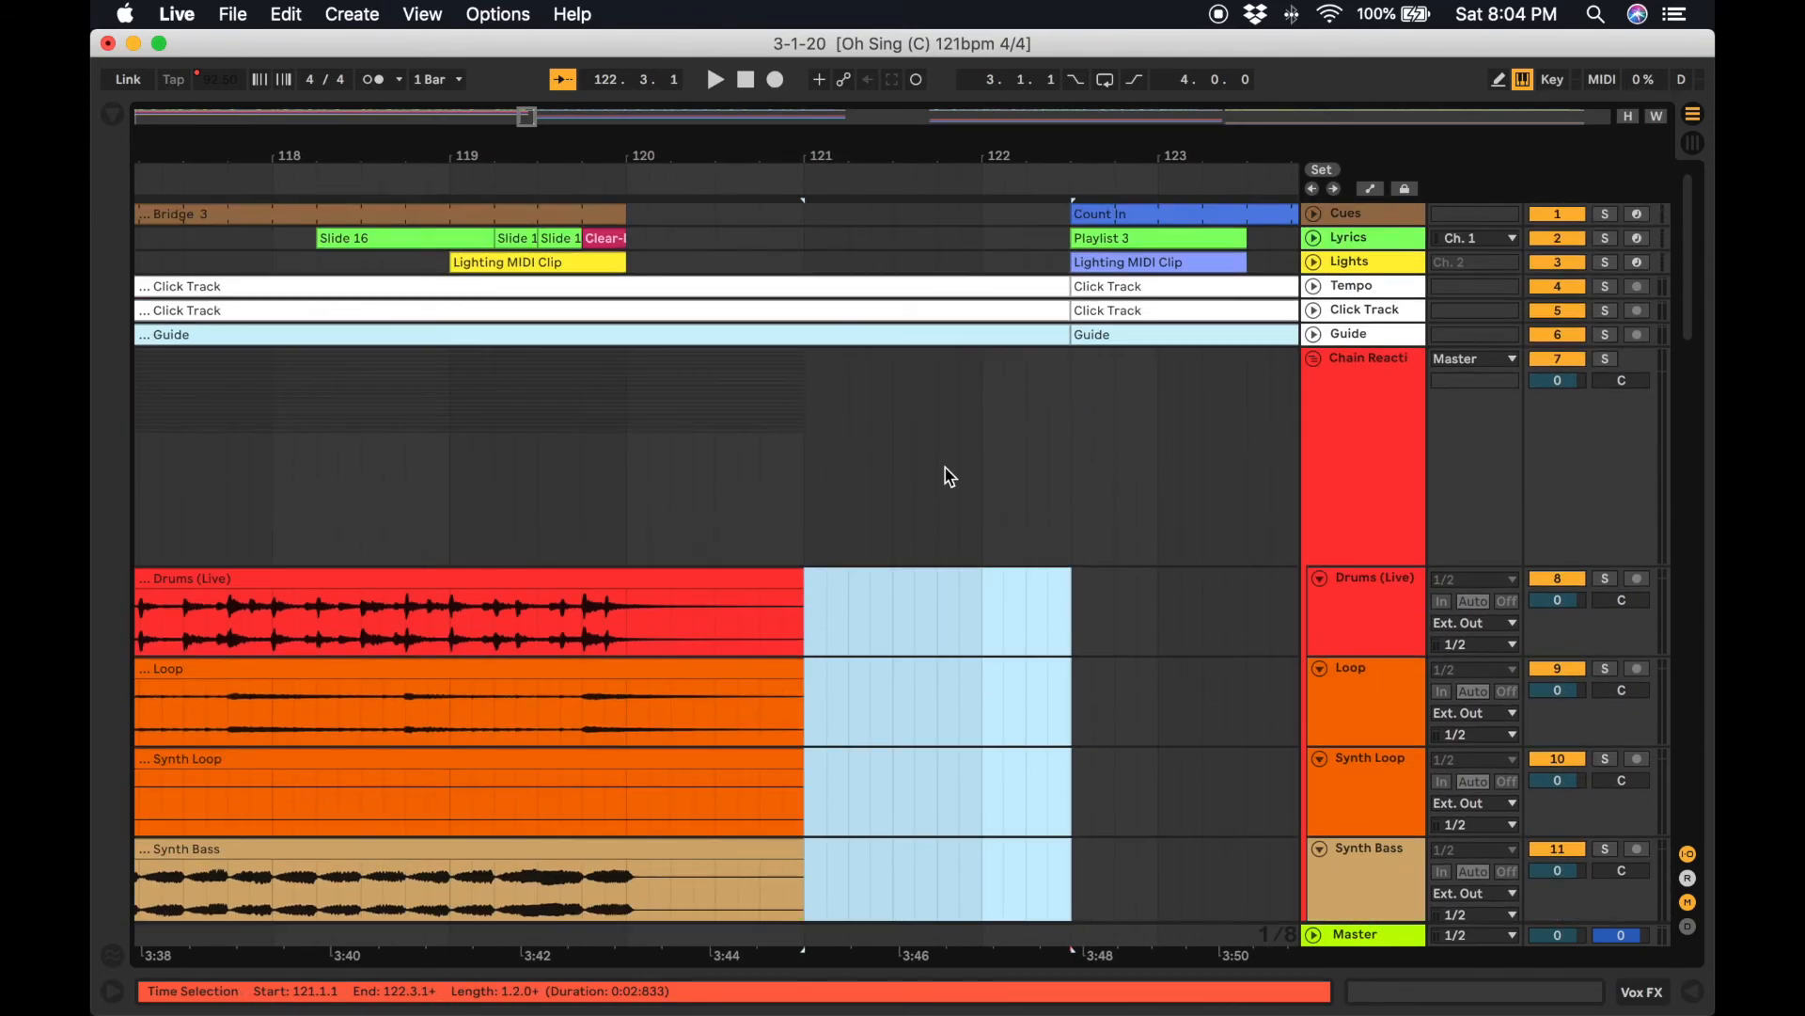
click(827, 581)
click(813, 419)
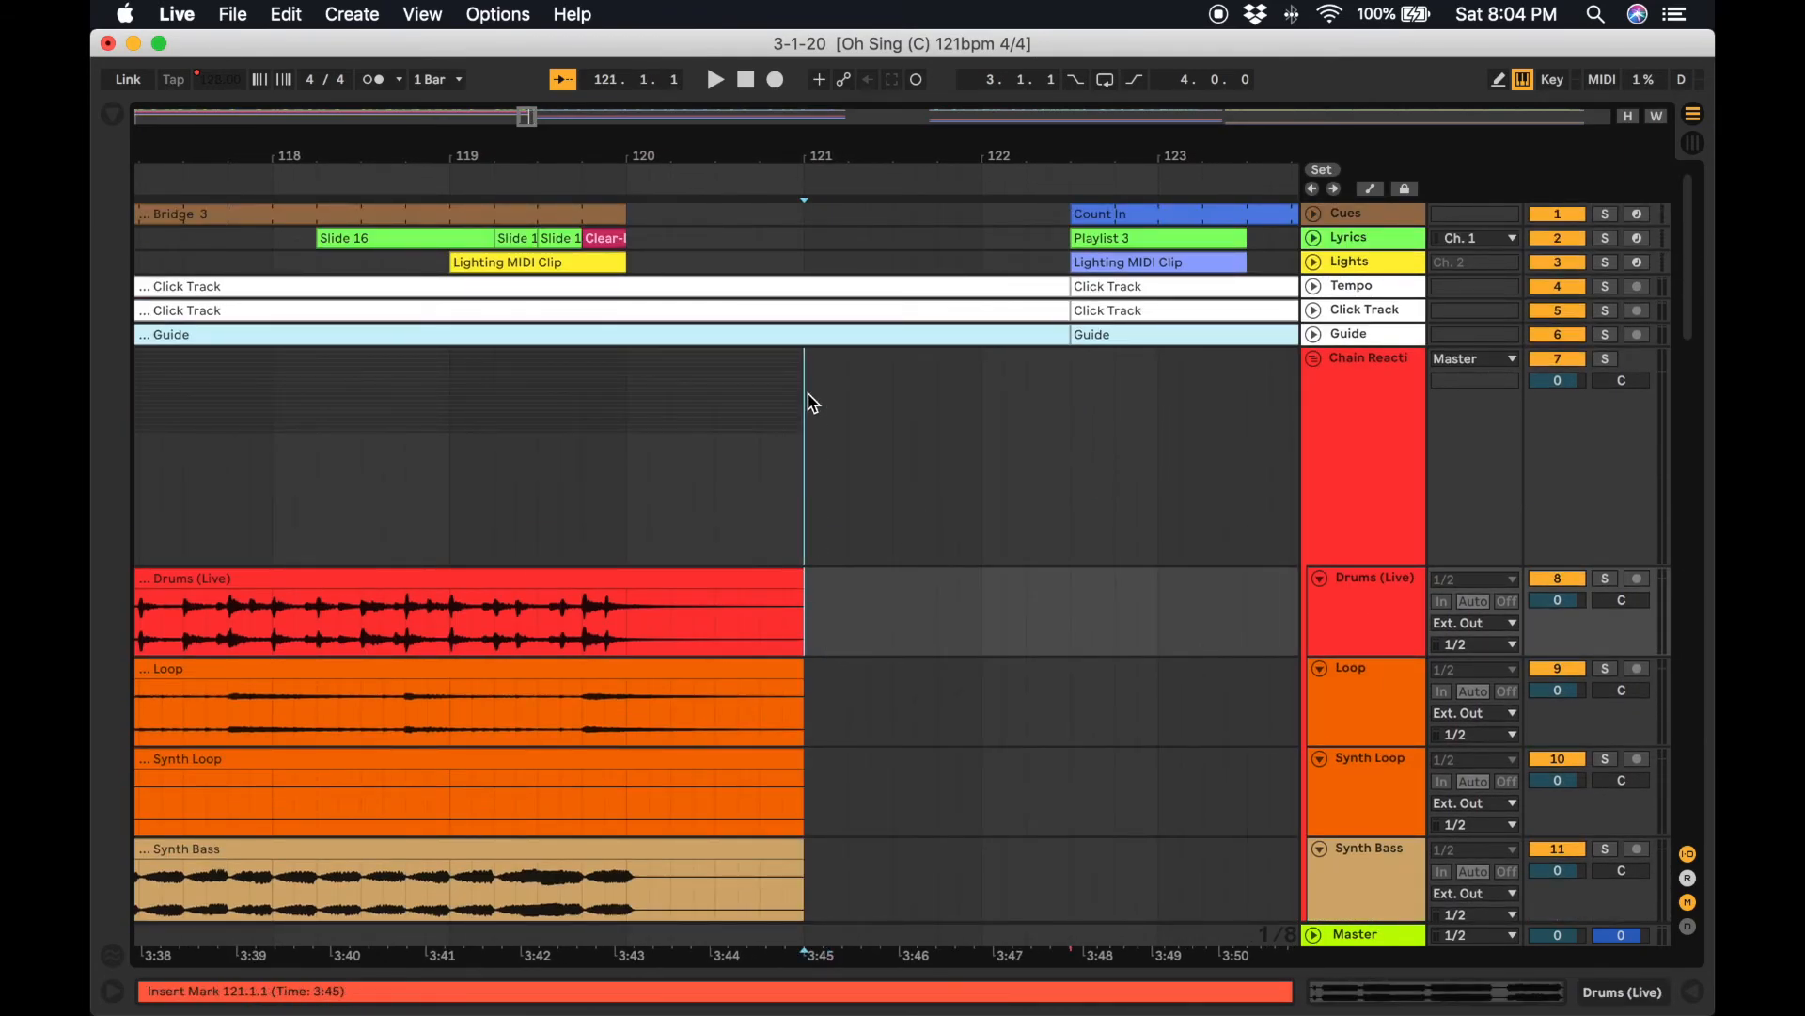
Split the click and guide clips at bar 121 and delete their section up to bar 122.3.
shift+click(805, 286)
key(super+e)
click(827, 287)
key(Delete)
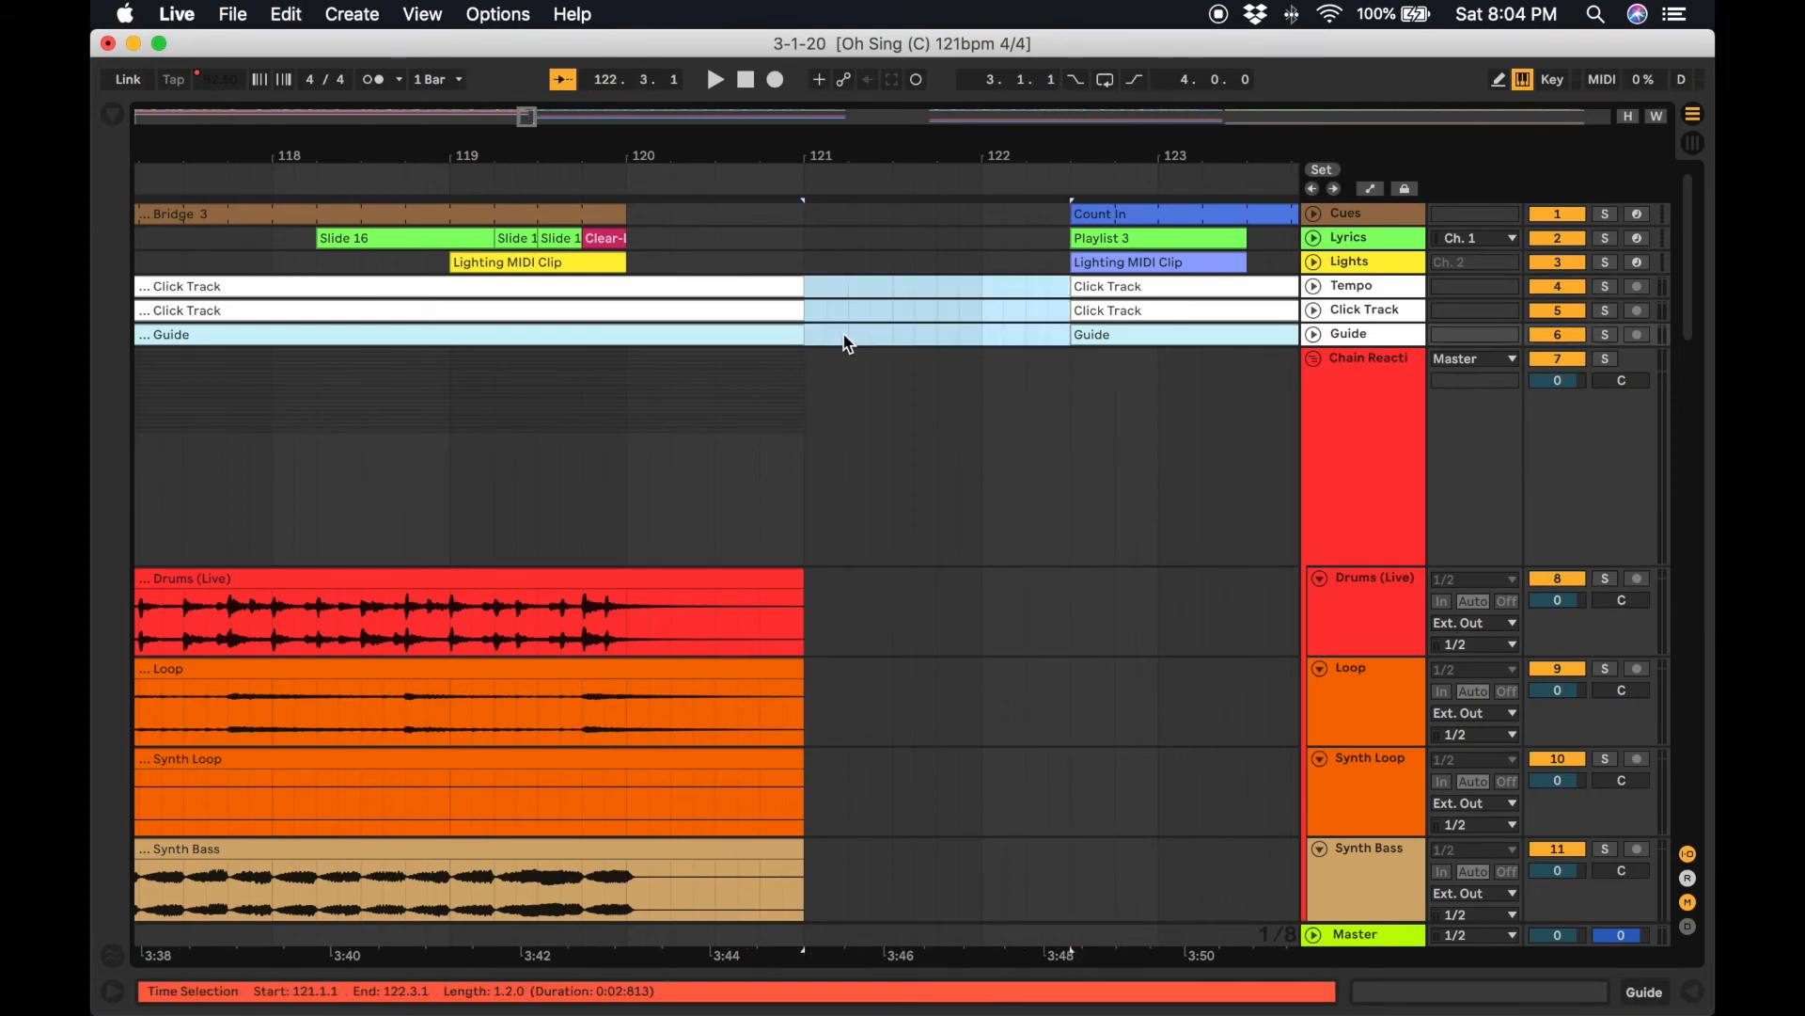
Select the Grateful clips through their end near bar 217 and cut them.
scroll(1128, 482, down, 10)
scroll(1128, 478, right, 8)
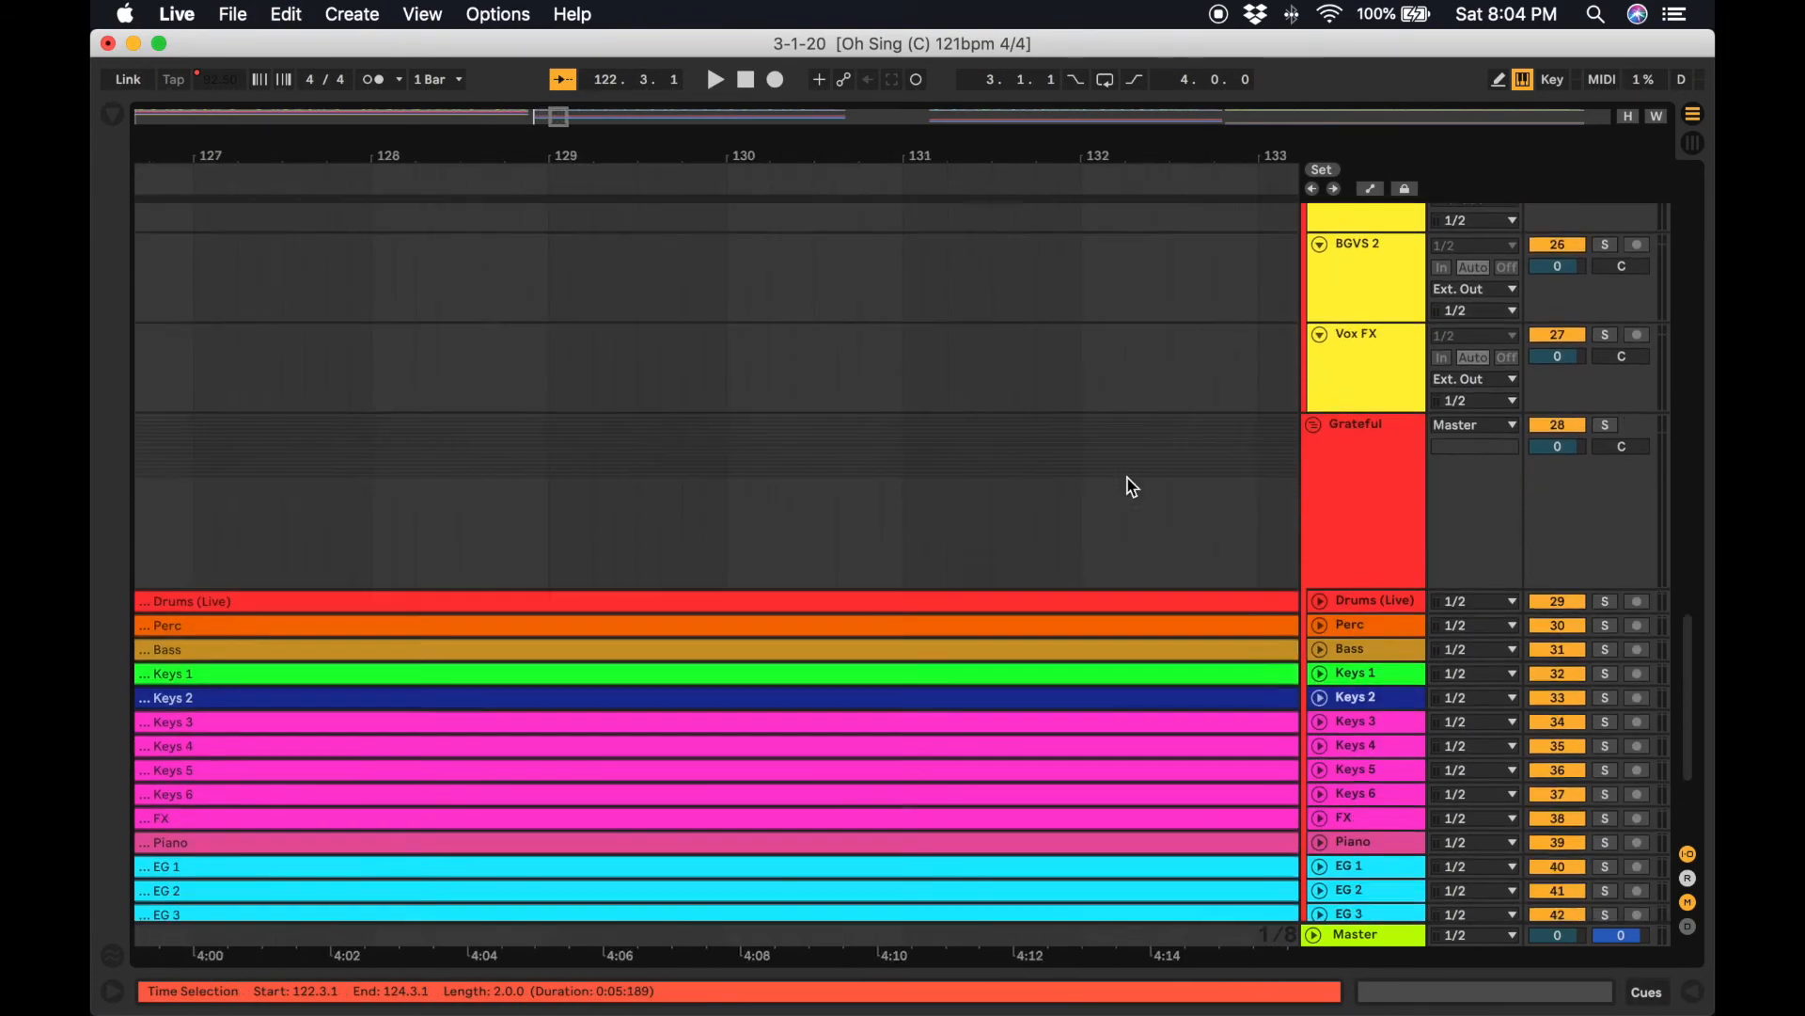
scroll(1170, 545, right, 15)
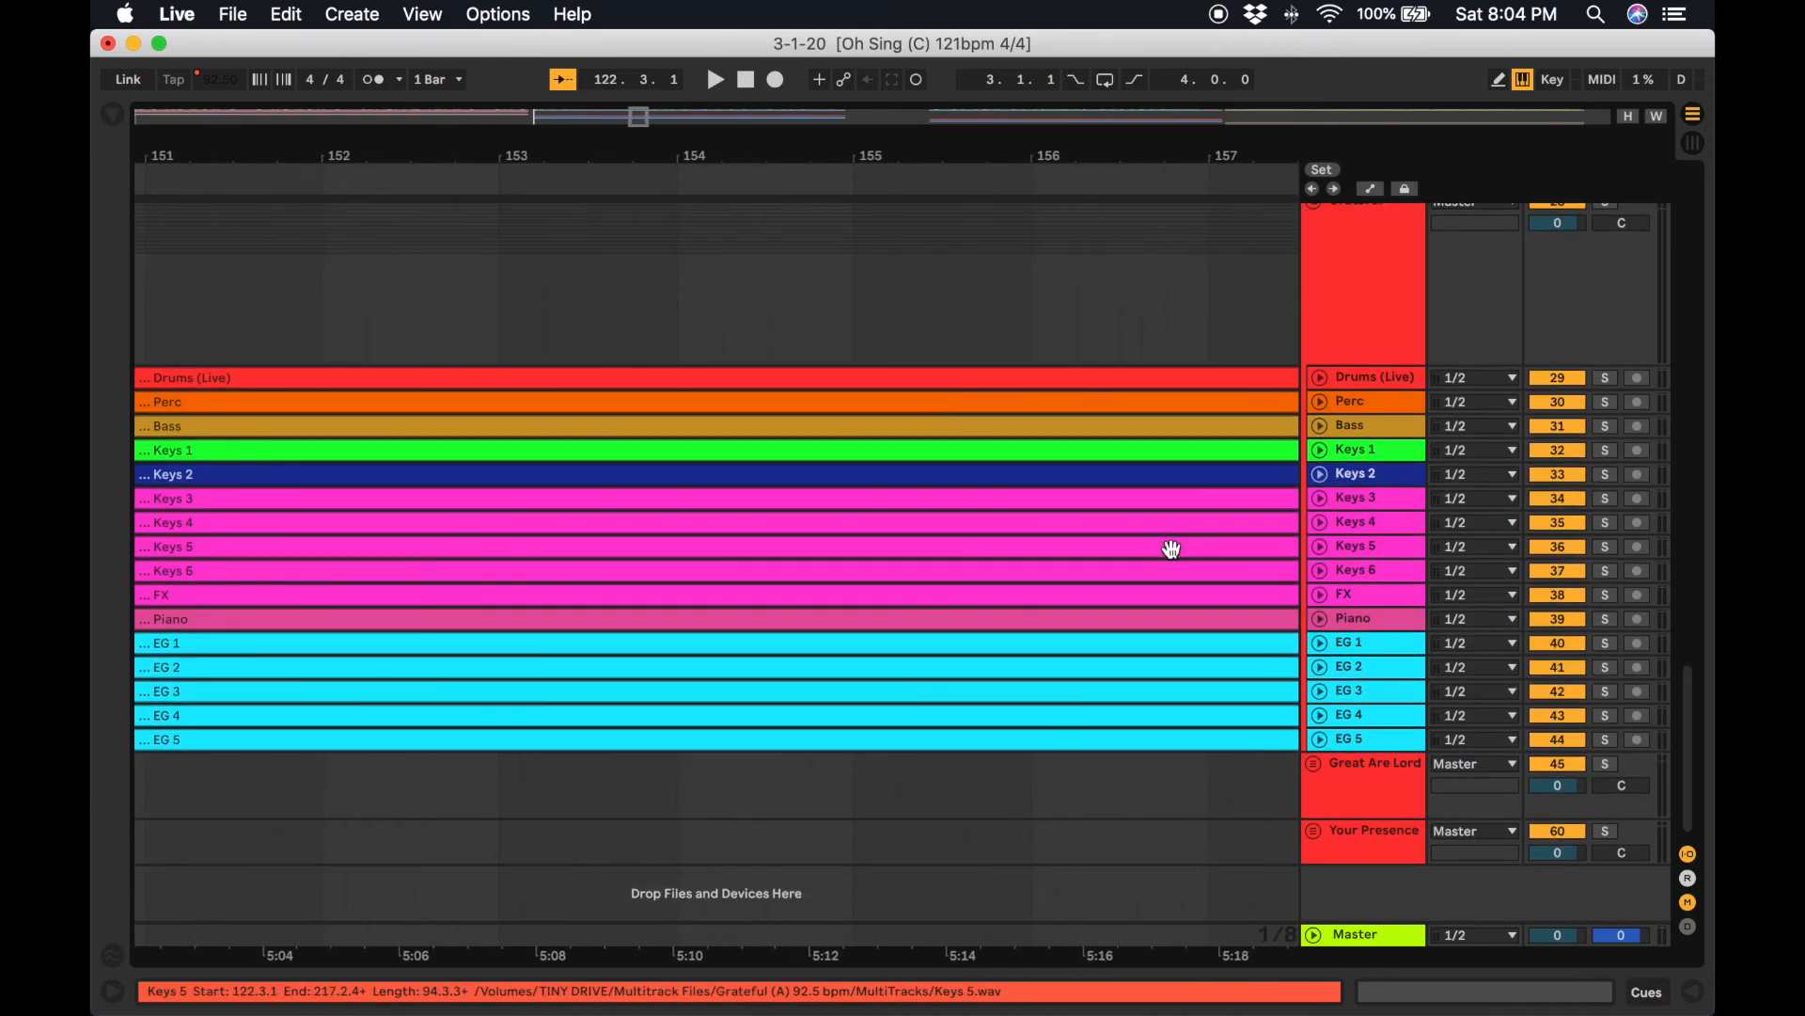
scroll(1173, 552, right, 14)
scroll(1173, 555, left, 3)
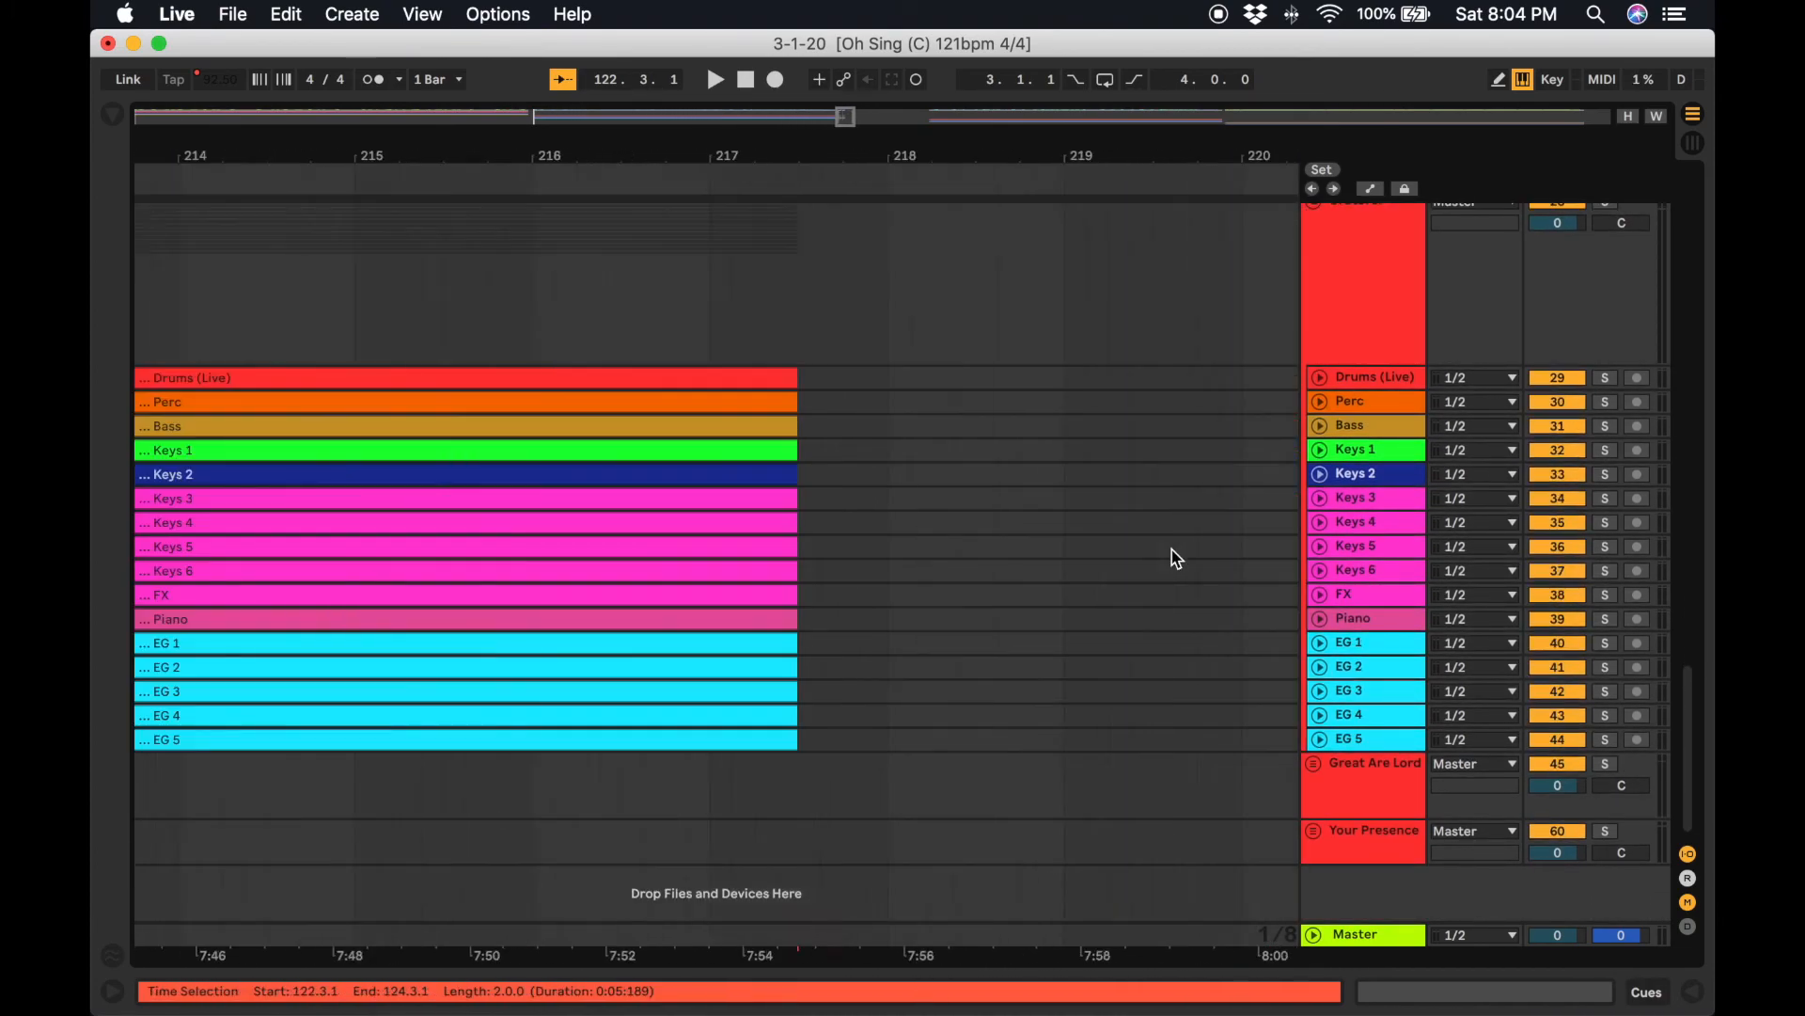
scroll(1047, 703, right, 3)
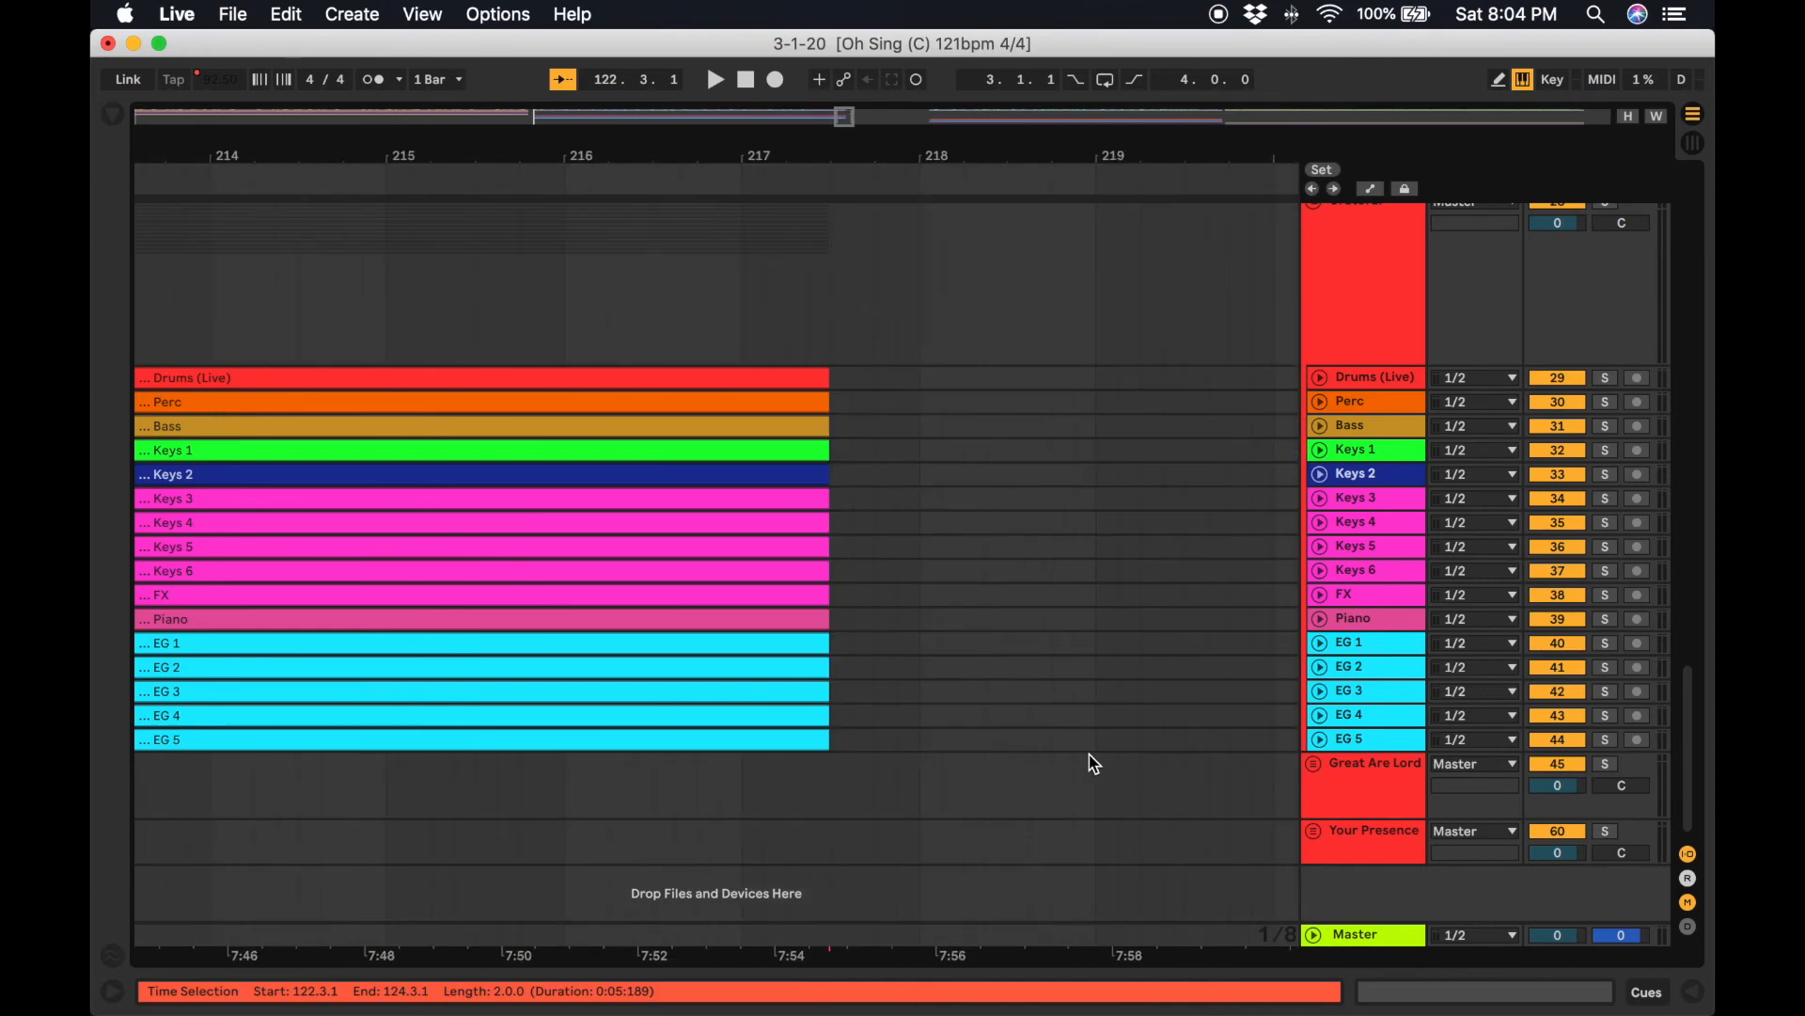
click(808, 740)
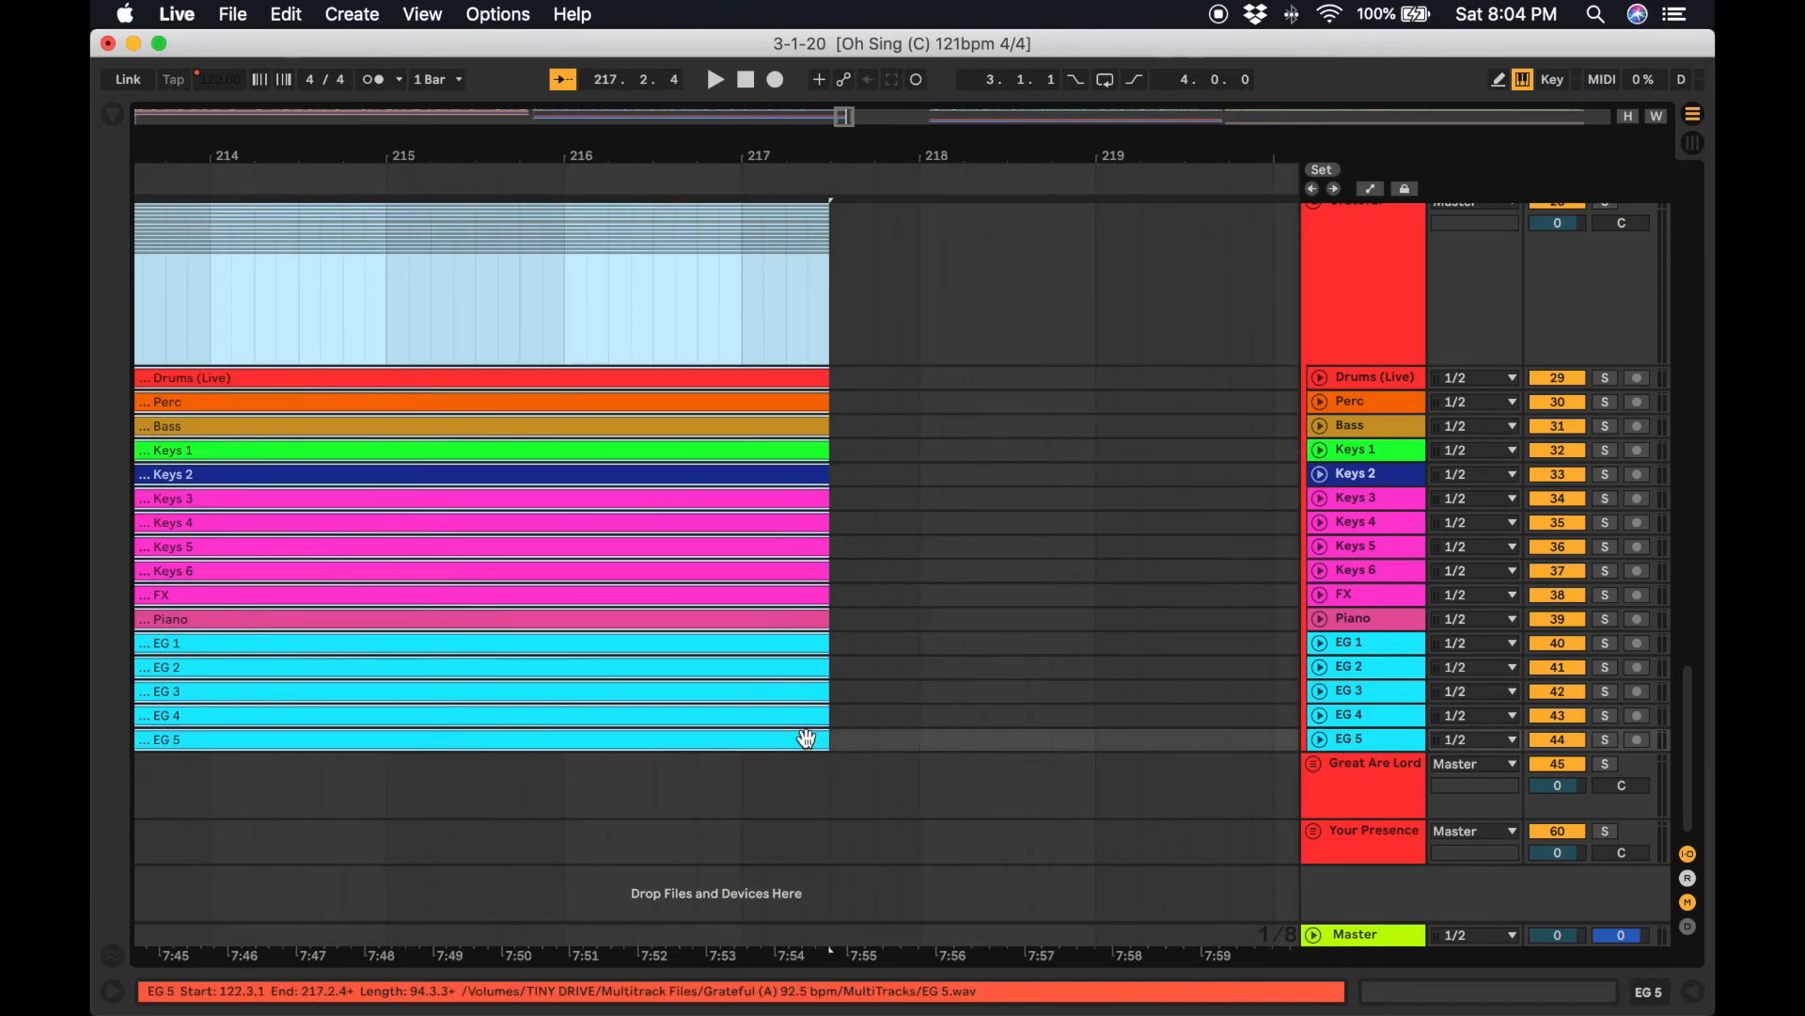
key(super+x)
Examine where the Chain Reaction tracks end around bars 120 to 121.
scroll(808, 742, up, 15)
scroll(808, 742, left, 10)
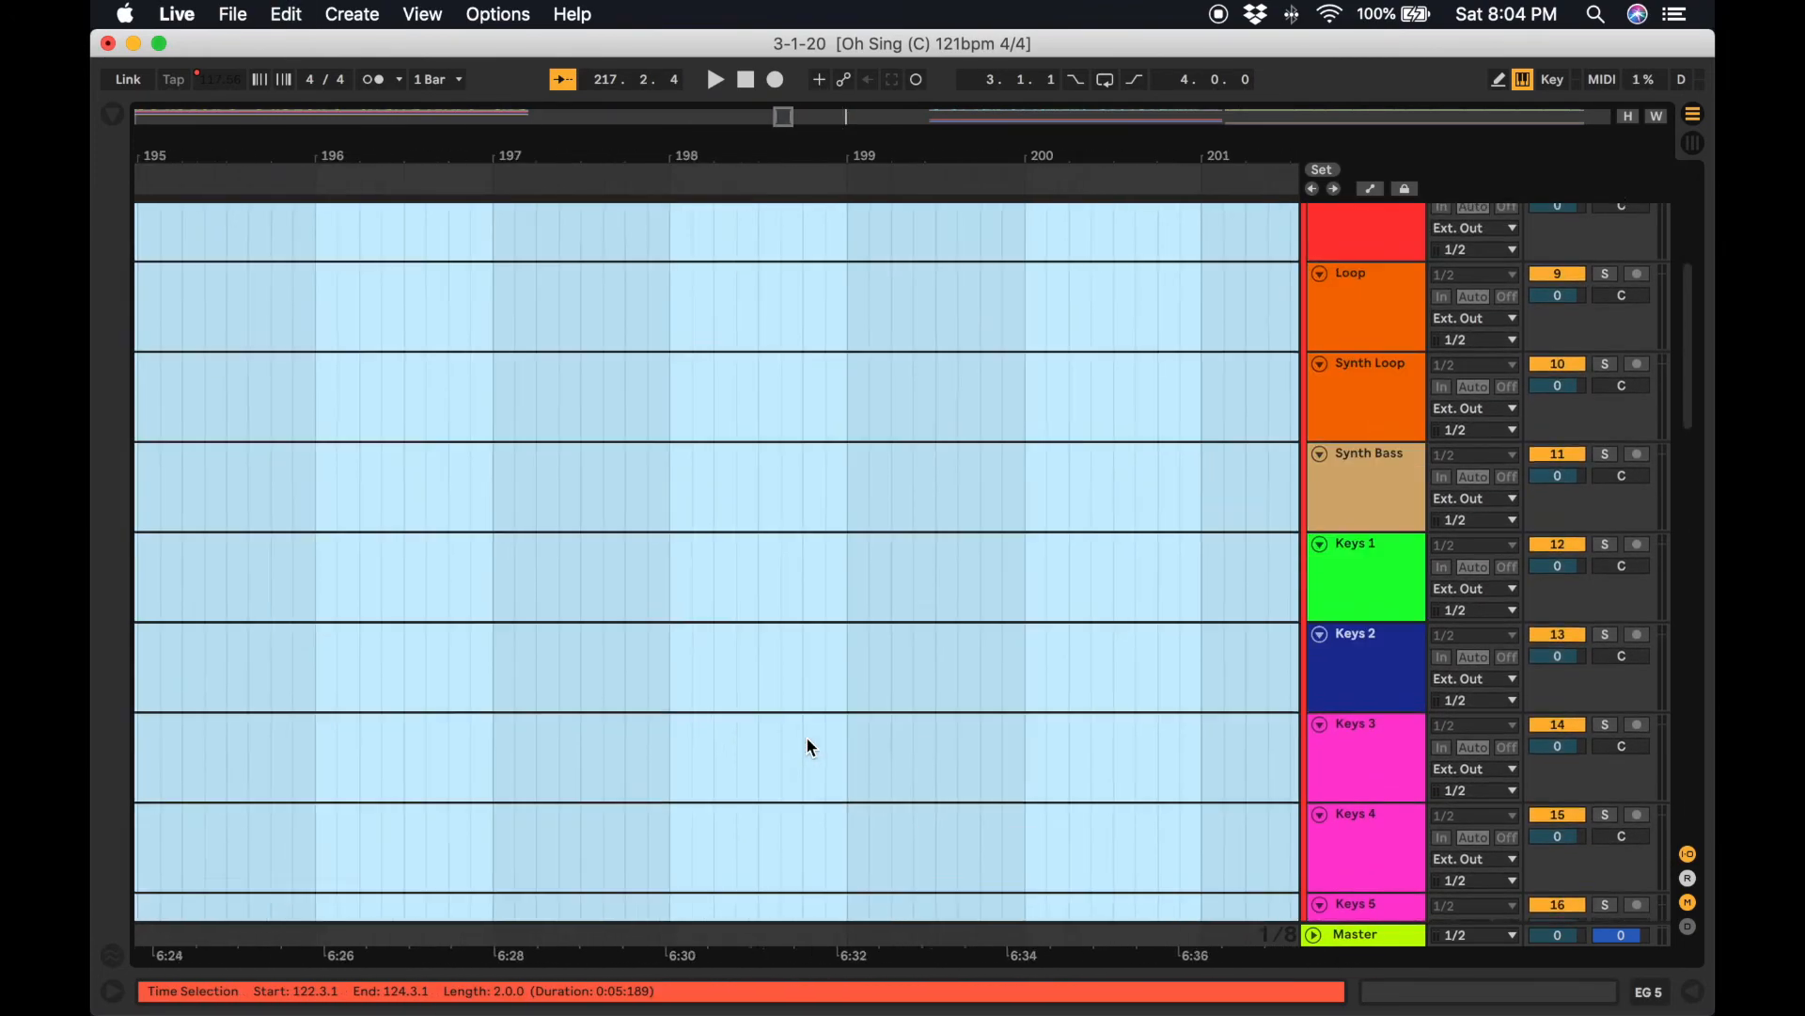
scroll(807, 739, up, 5)
scroll(806, 739, left, 15)
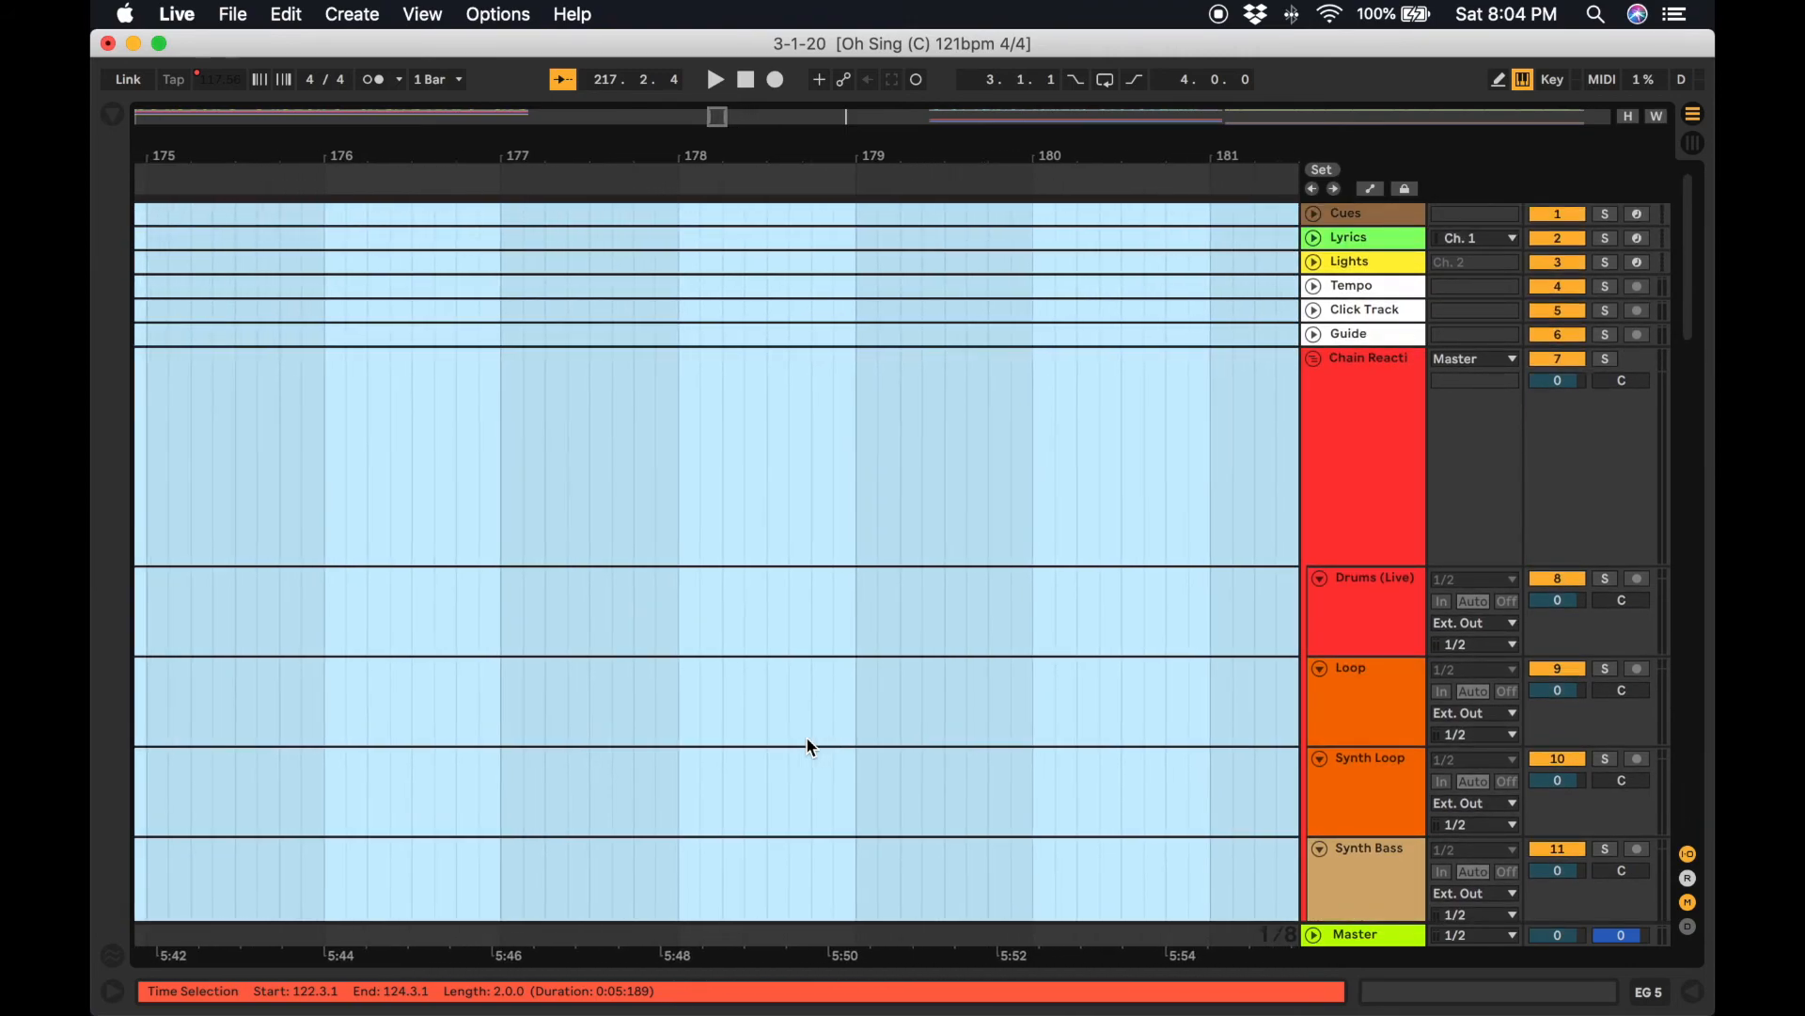
scroll(807, 739, left, 15)
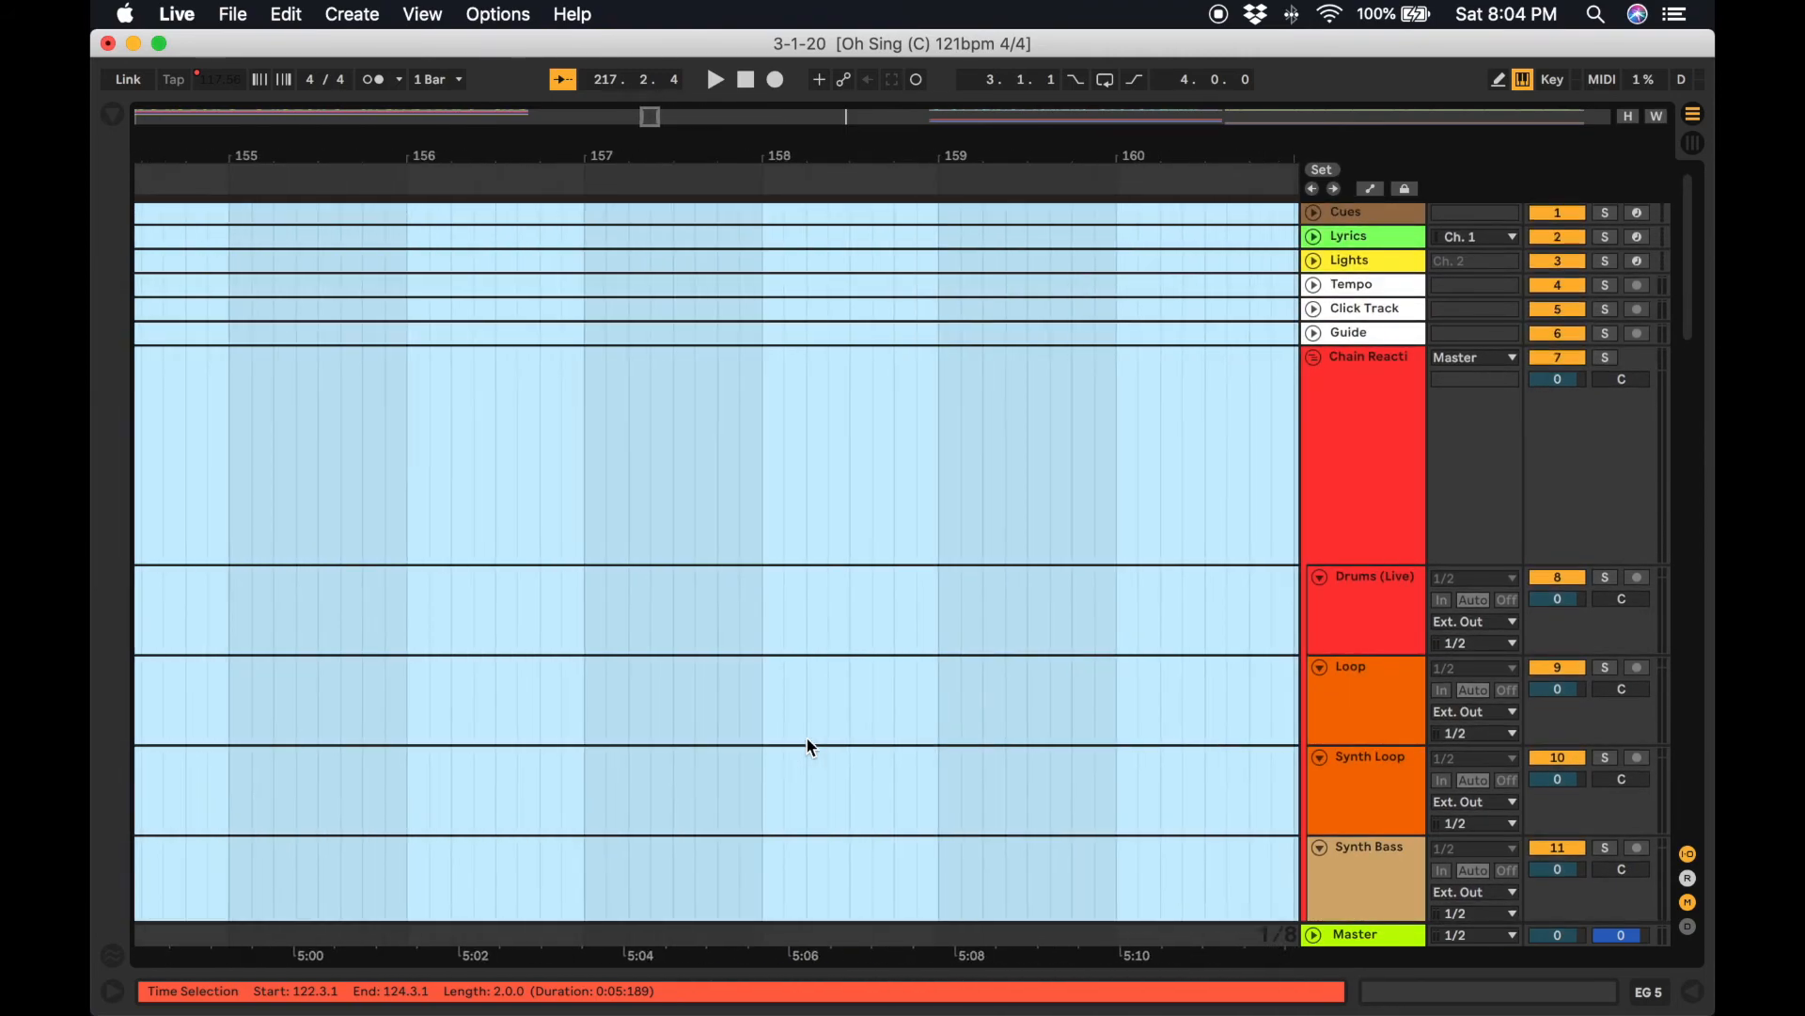
scroll(809, 741, left, 12)
click(601, 456)
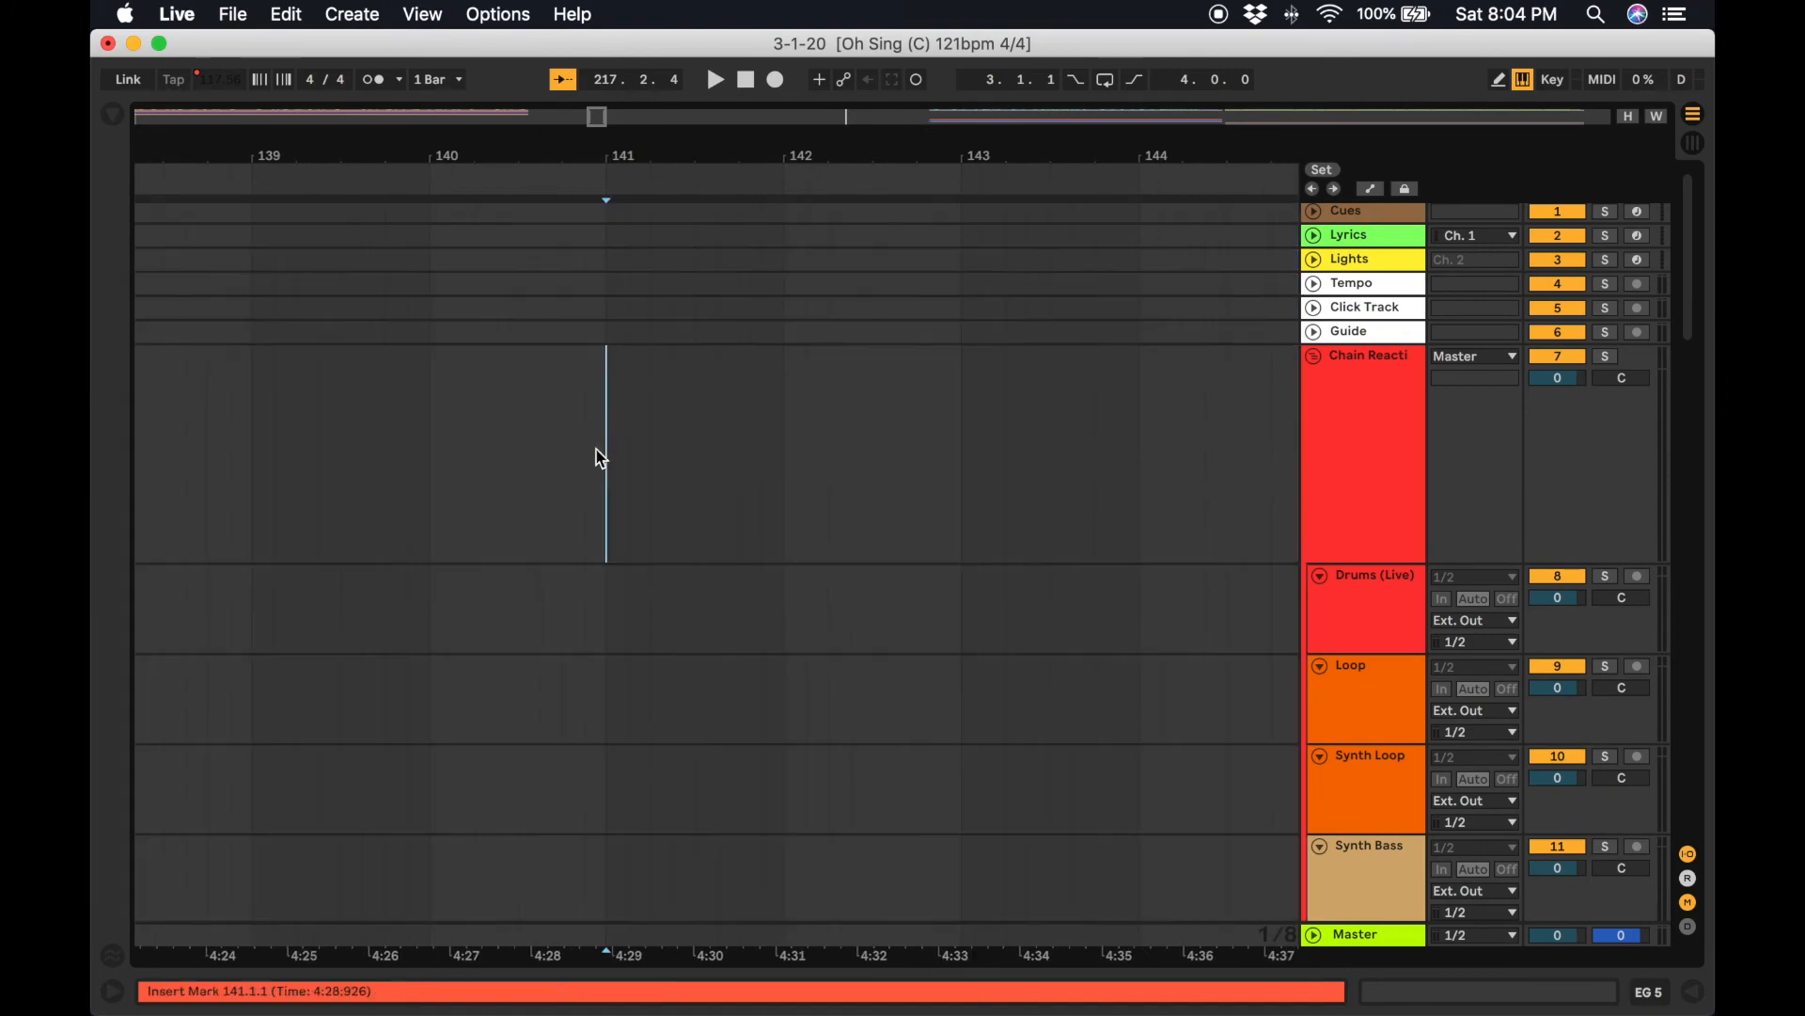
scroll(602, 458, left, 15)
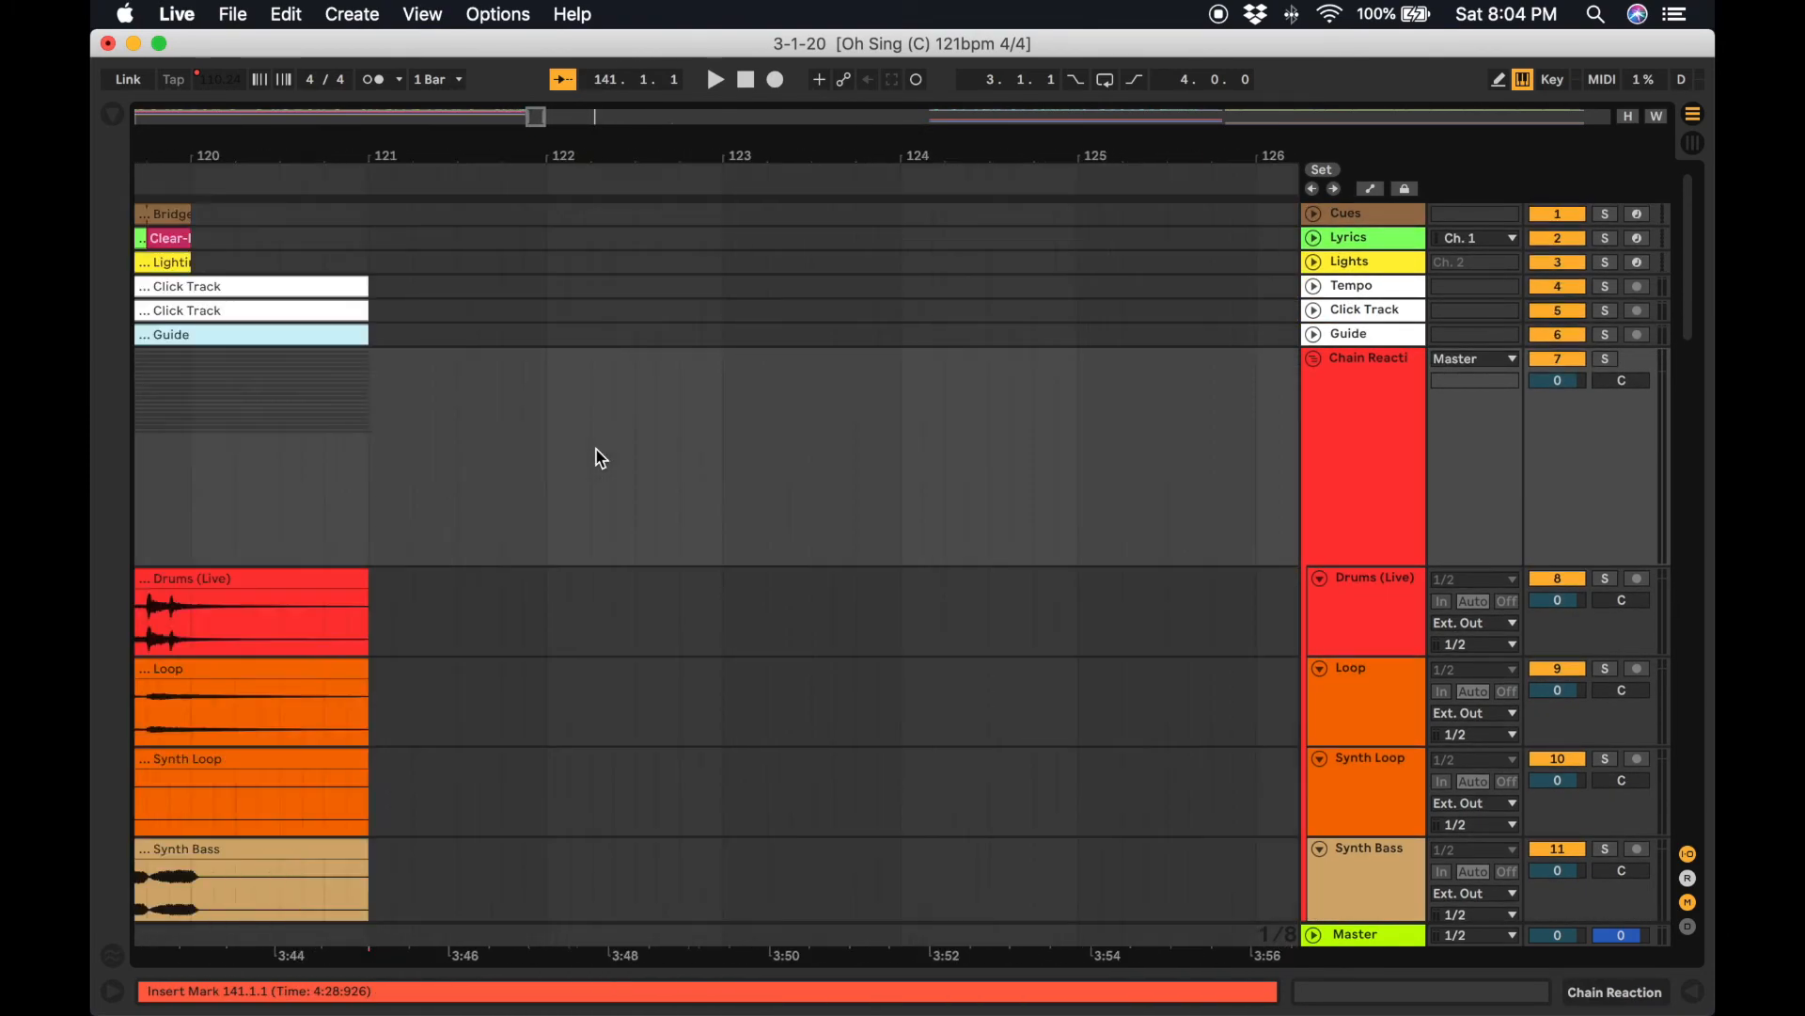
scroll(602, 458, left, 3)
click(835, 214)
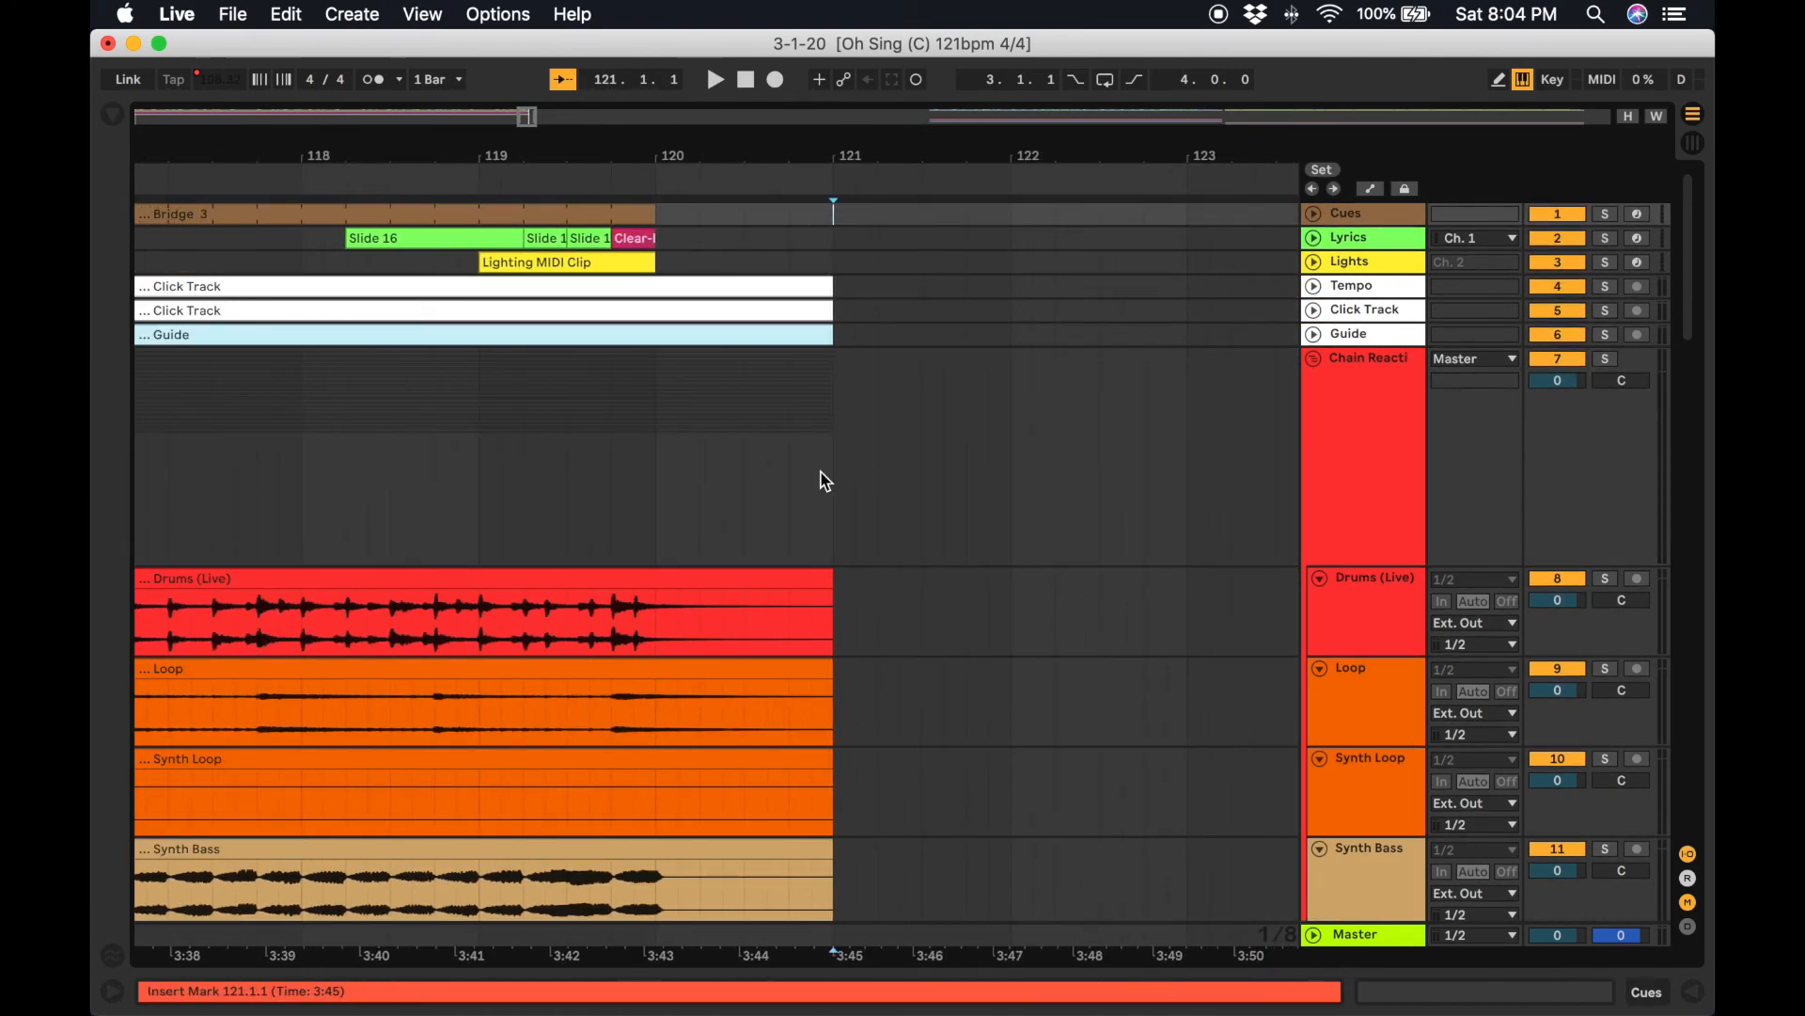
scroll(804, 650, down, 10)
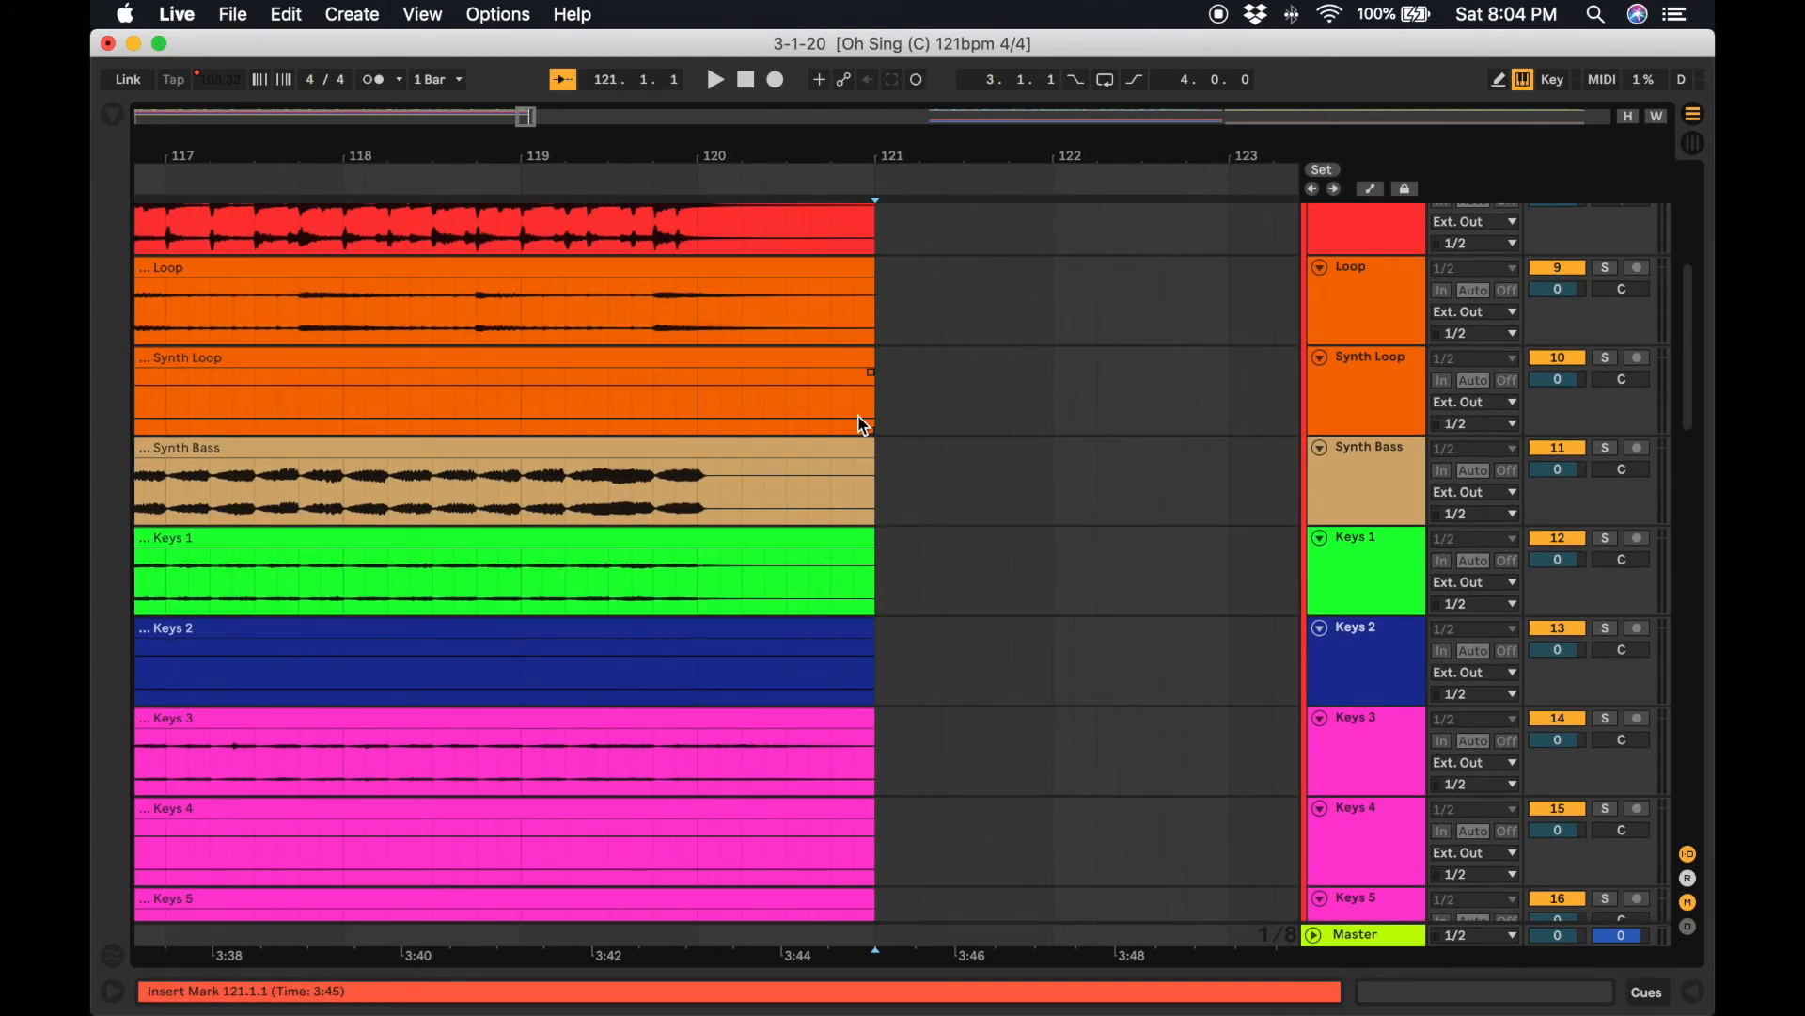
scroll(863, 425, down, 19)
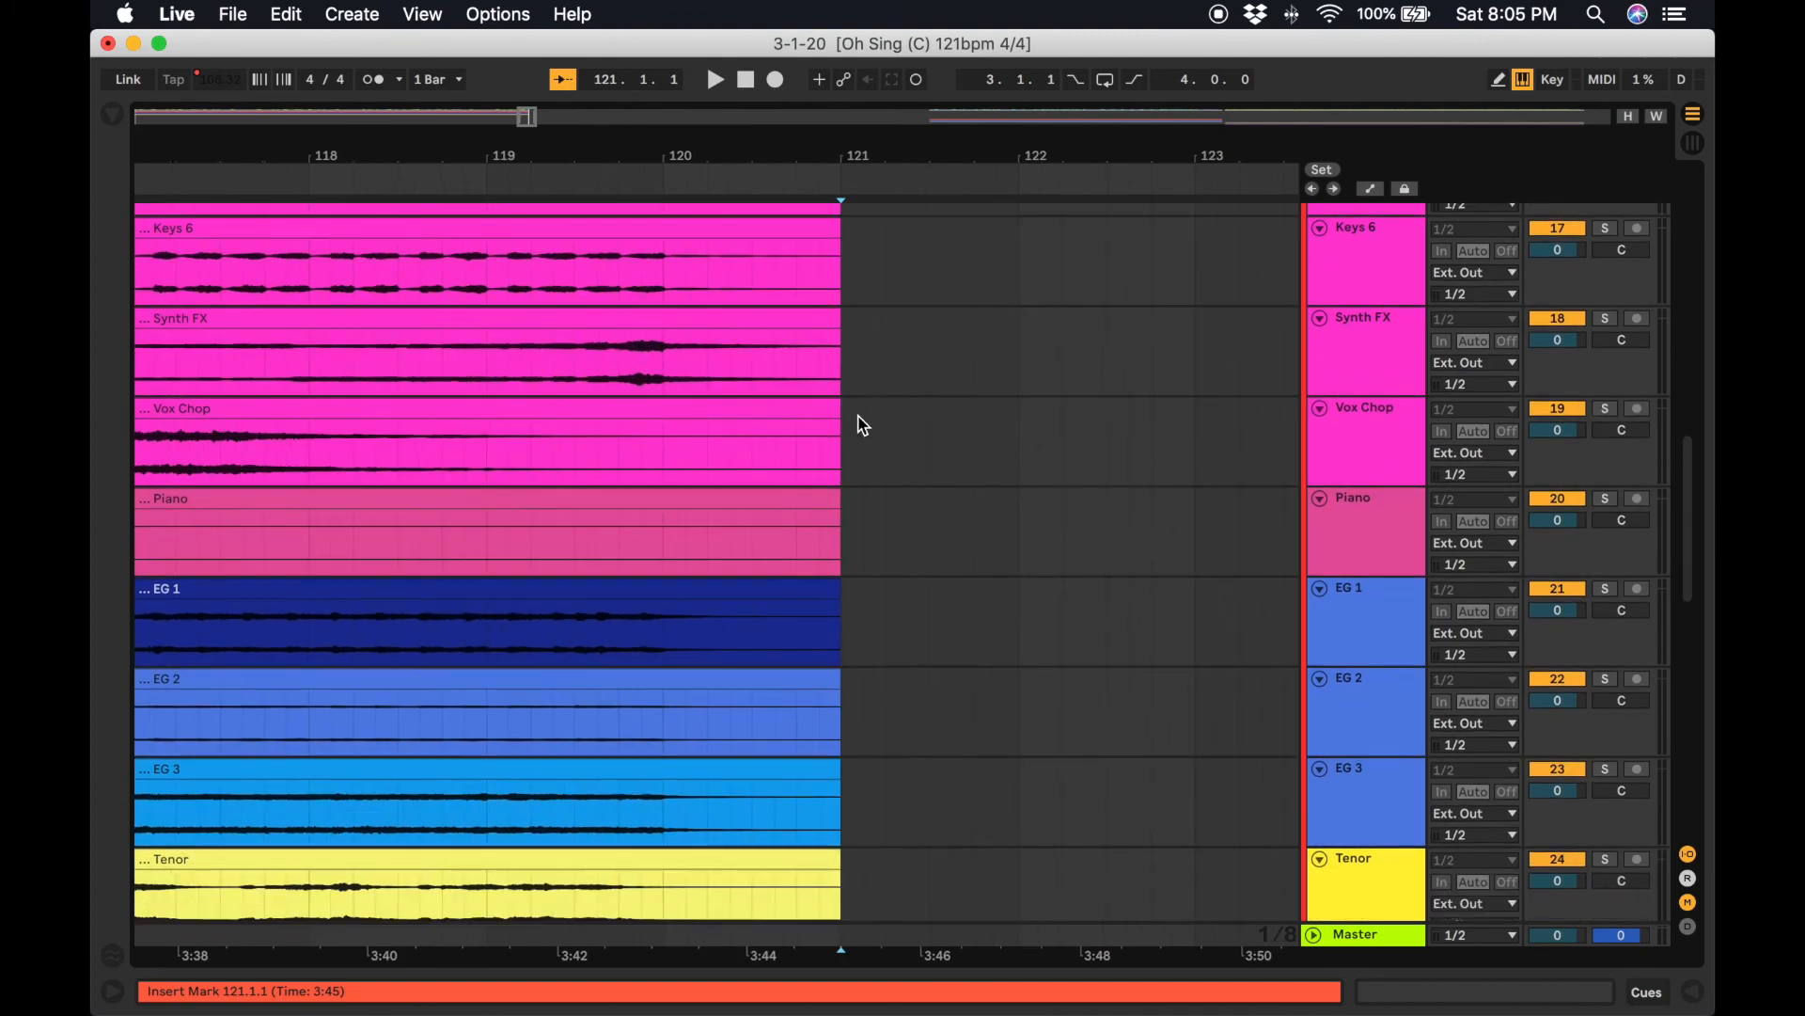
scroll(863, 425, down, 12)
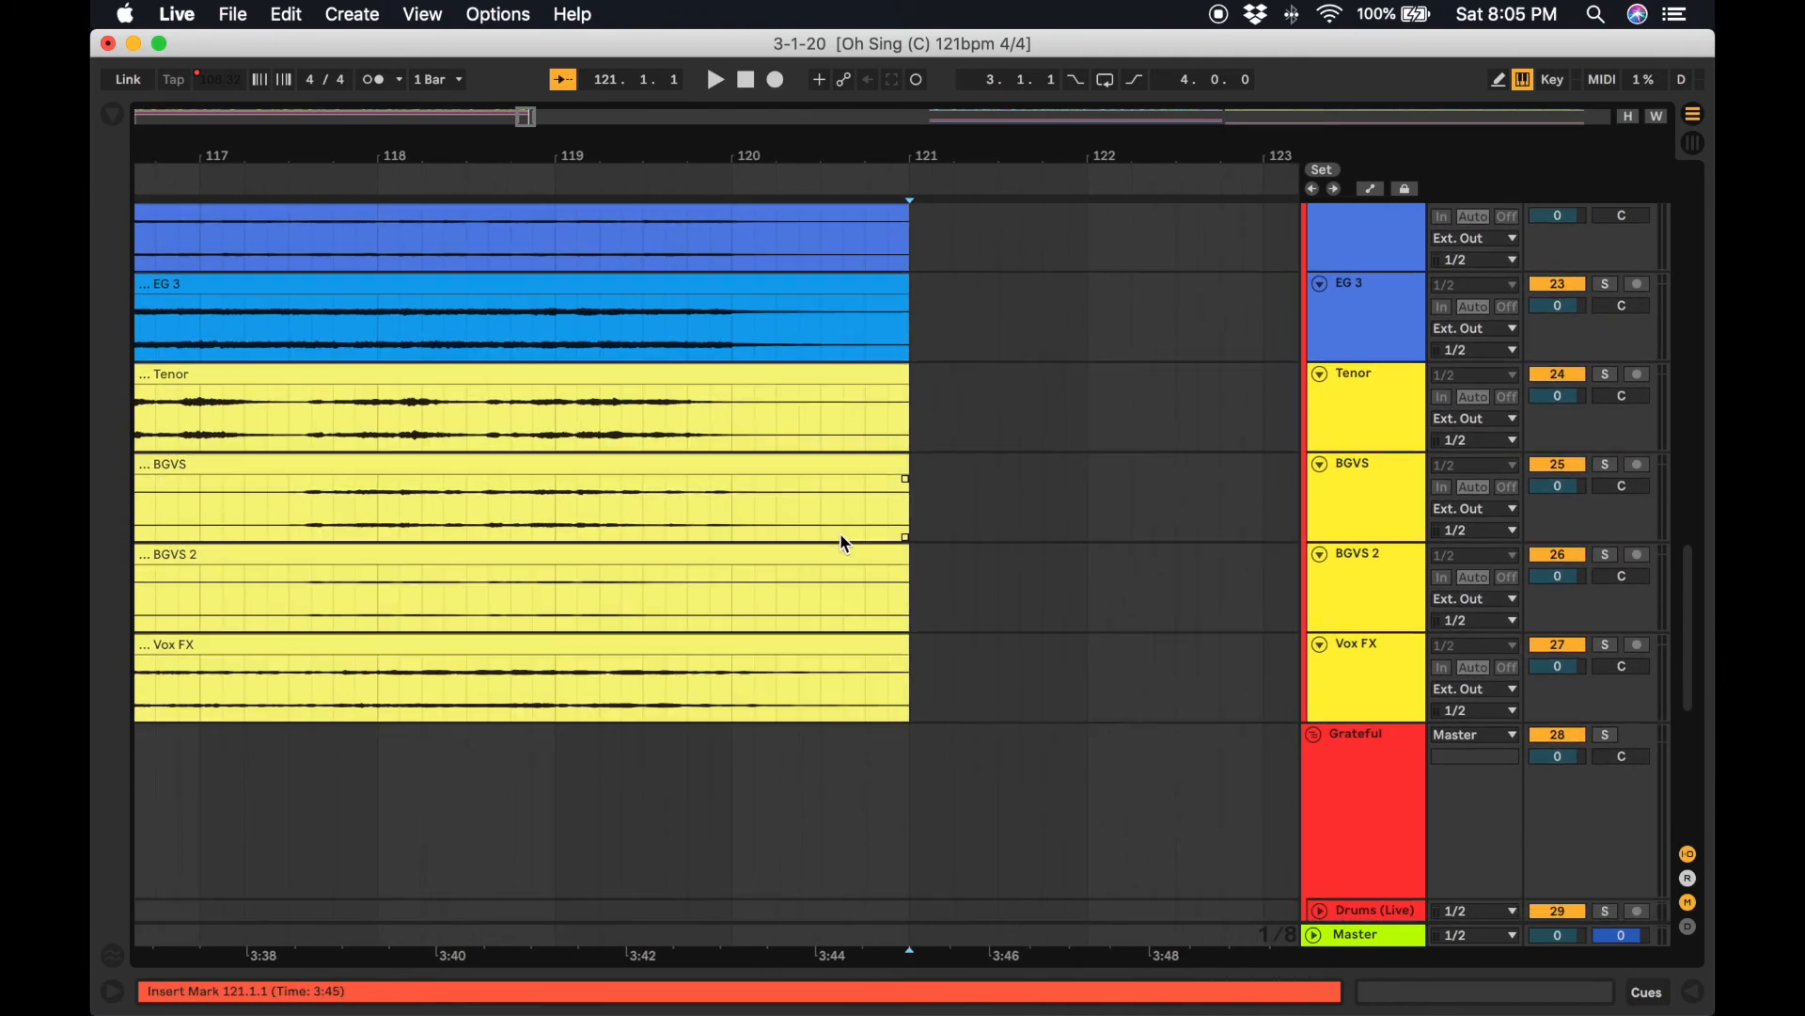
scroll(837, 663, up, 1)
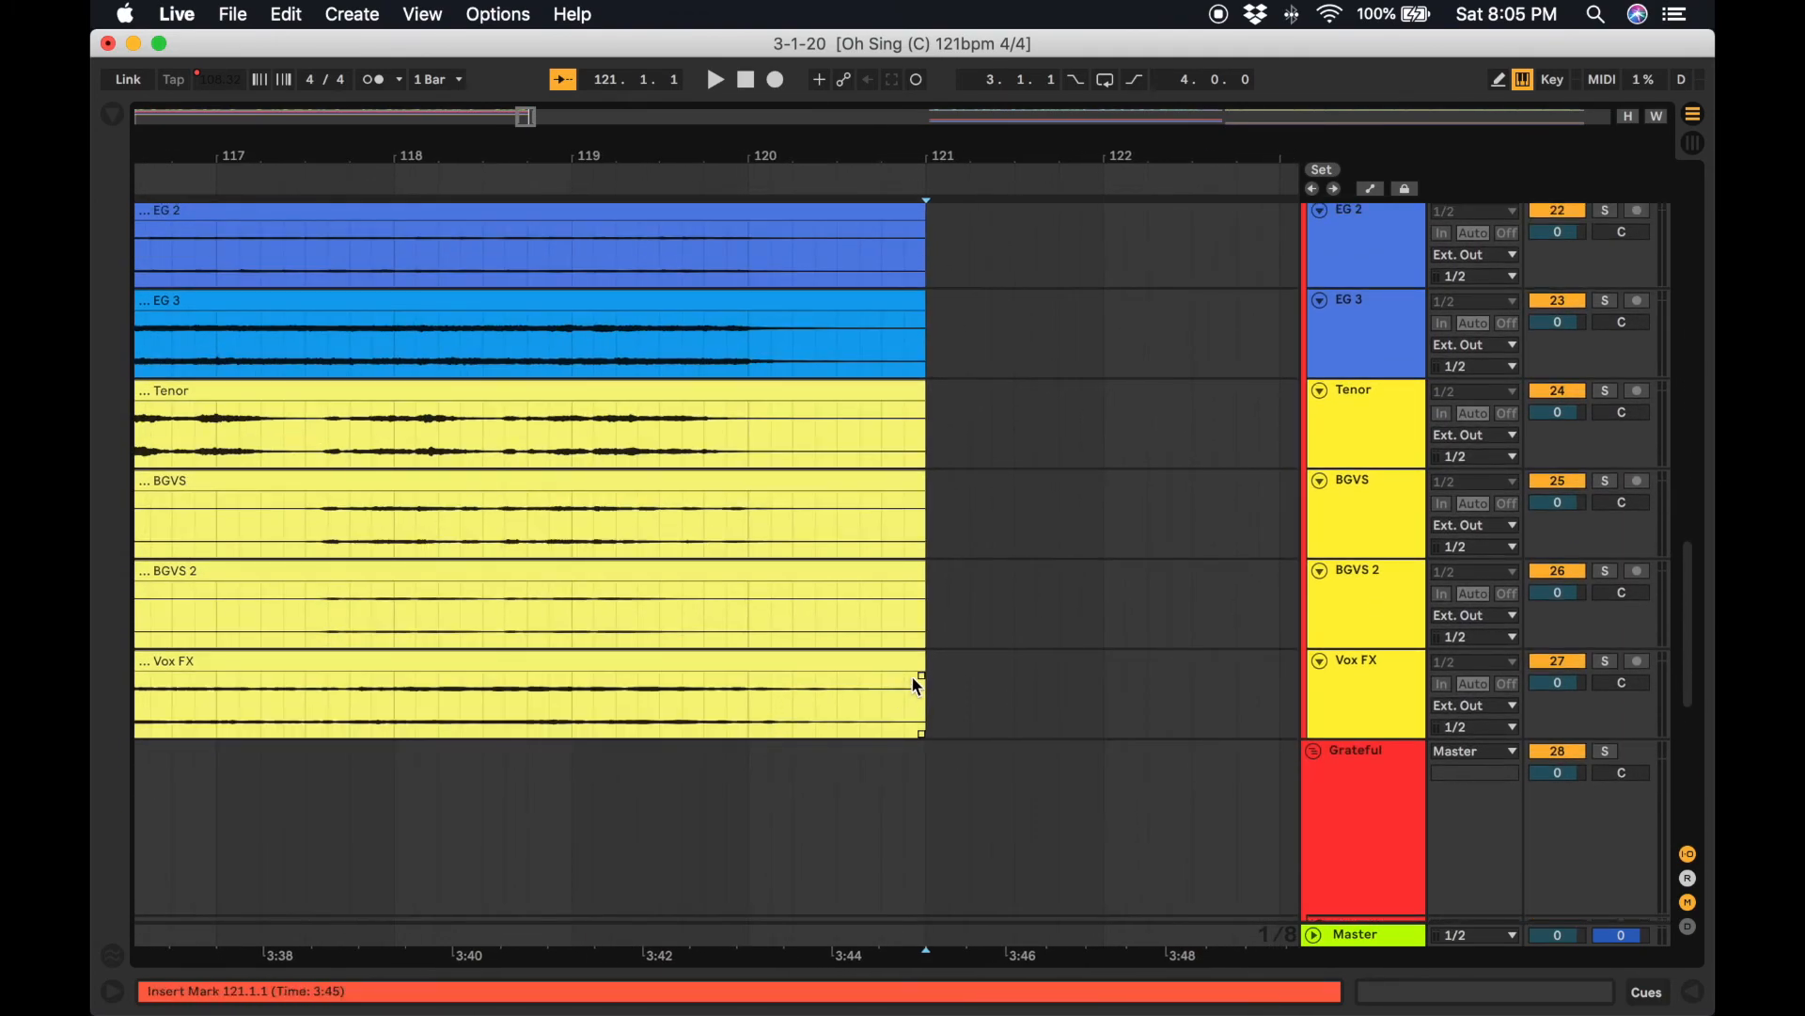
click(766, 766)
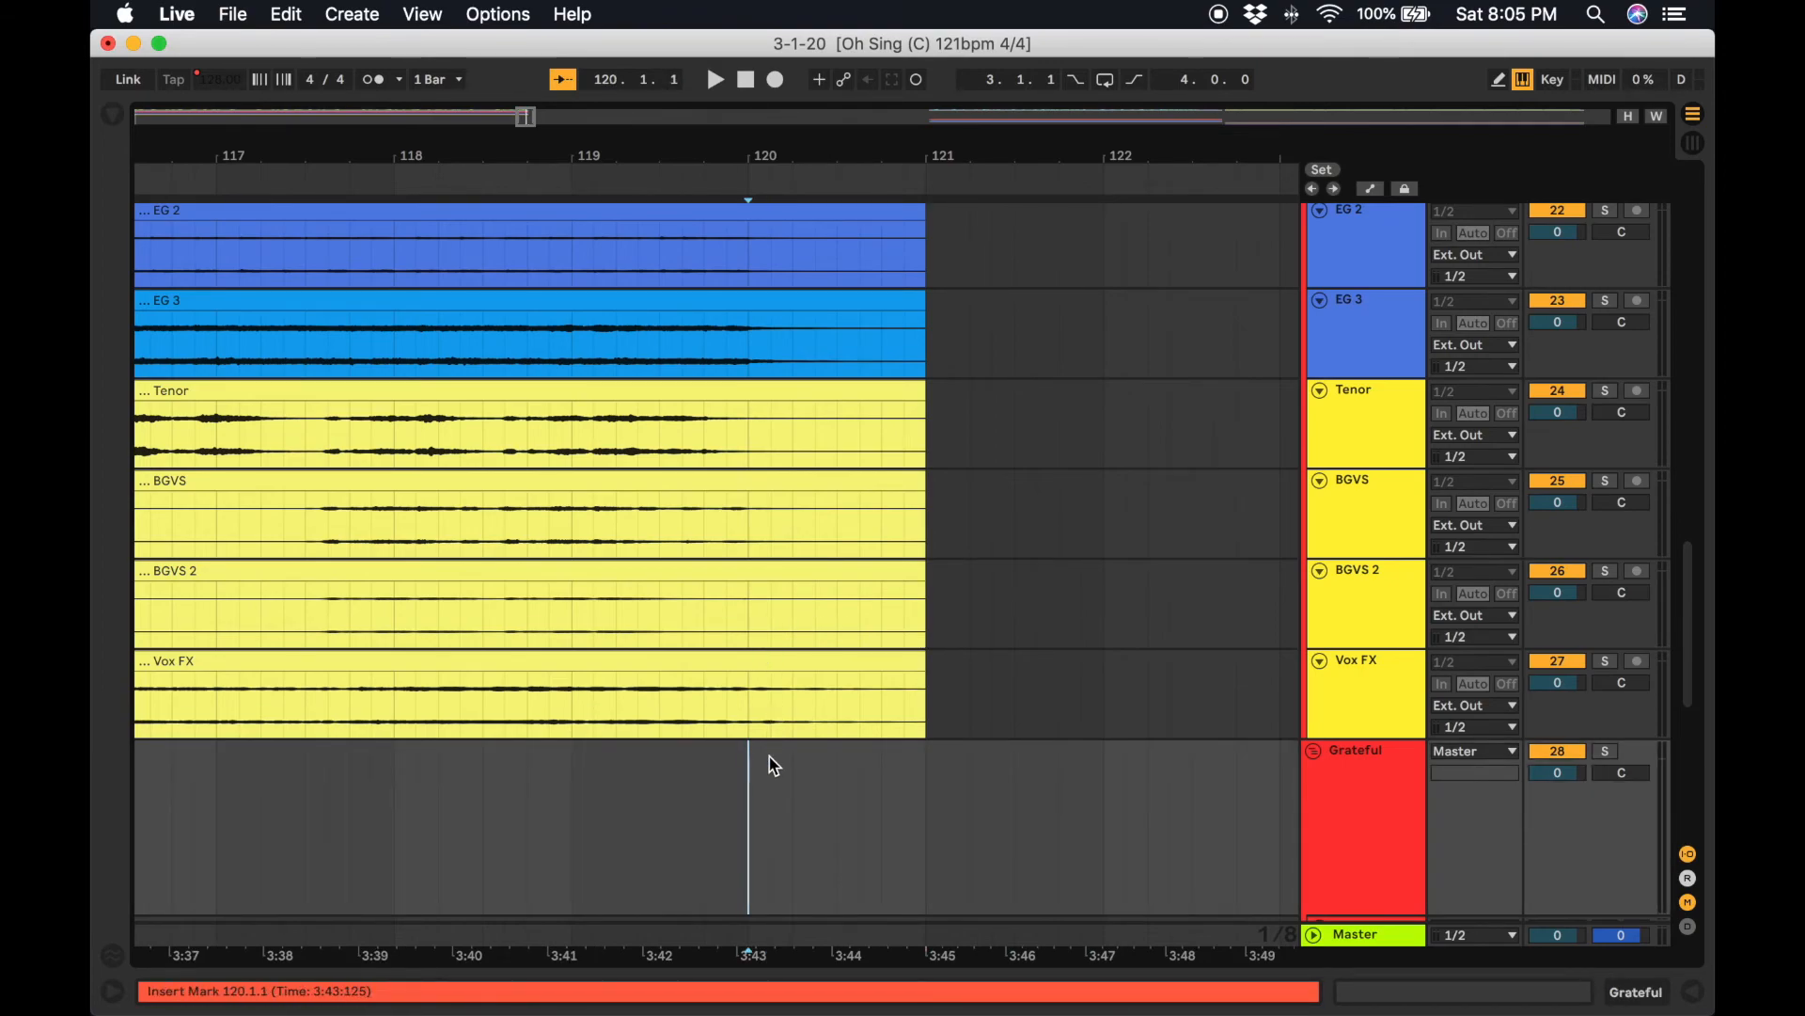
scroll(818, 637, up, 15)
scroll(818, 633, up, 5)
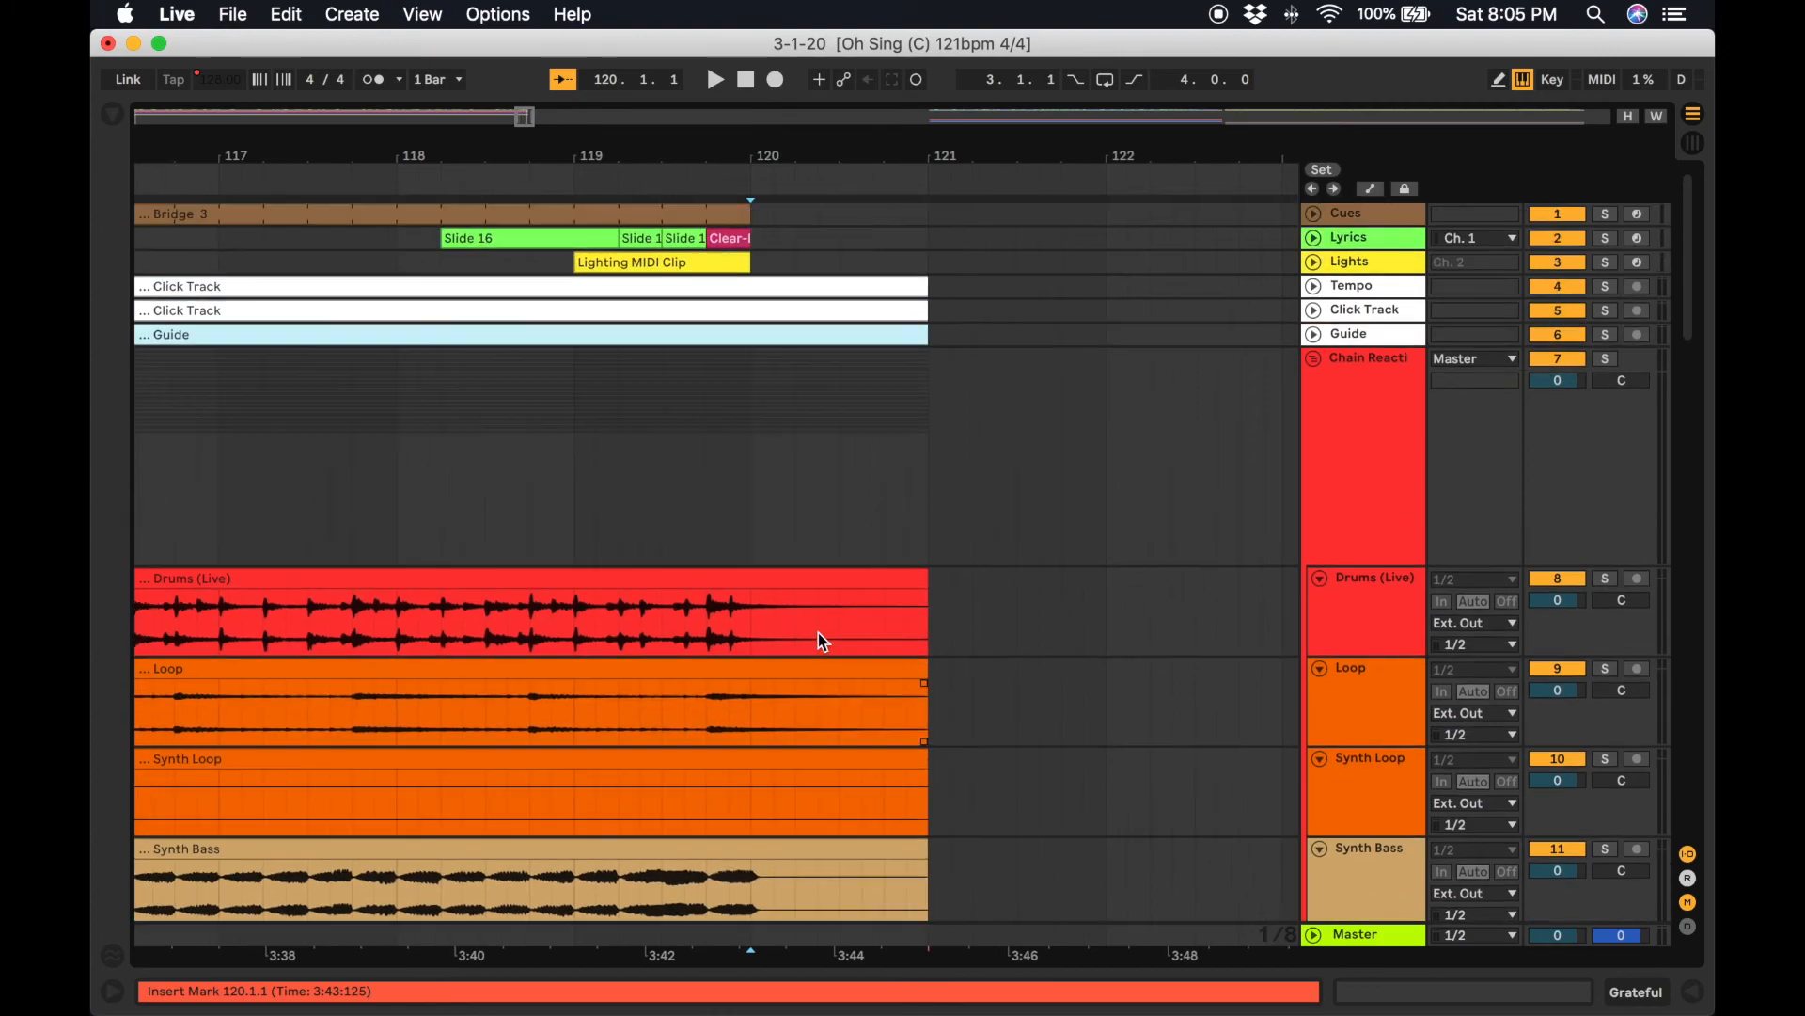
Split the Chain Reaction click and guide clips at bar 120 and delete them from bar 120 to 121.
click(761, 245)
key(super+e)
click(818, 286)
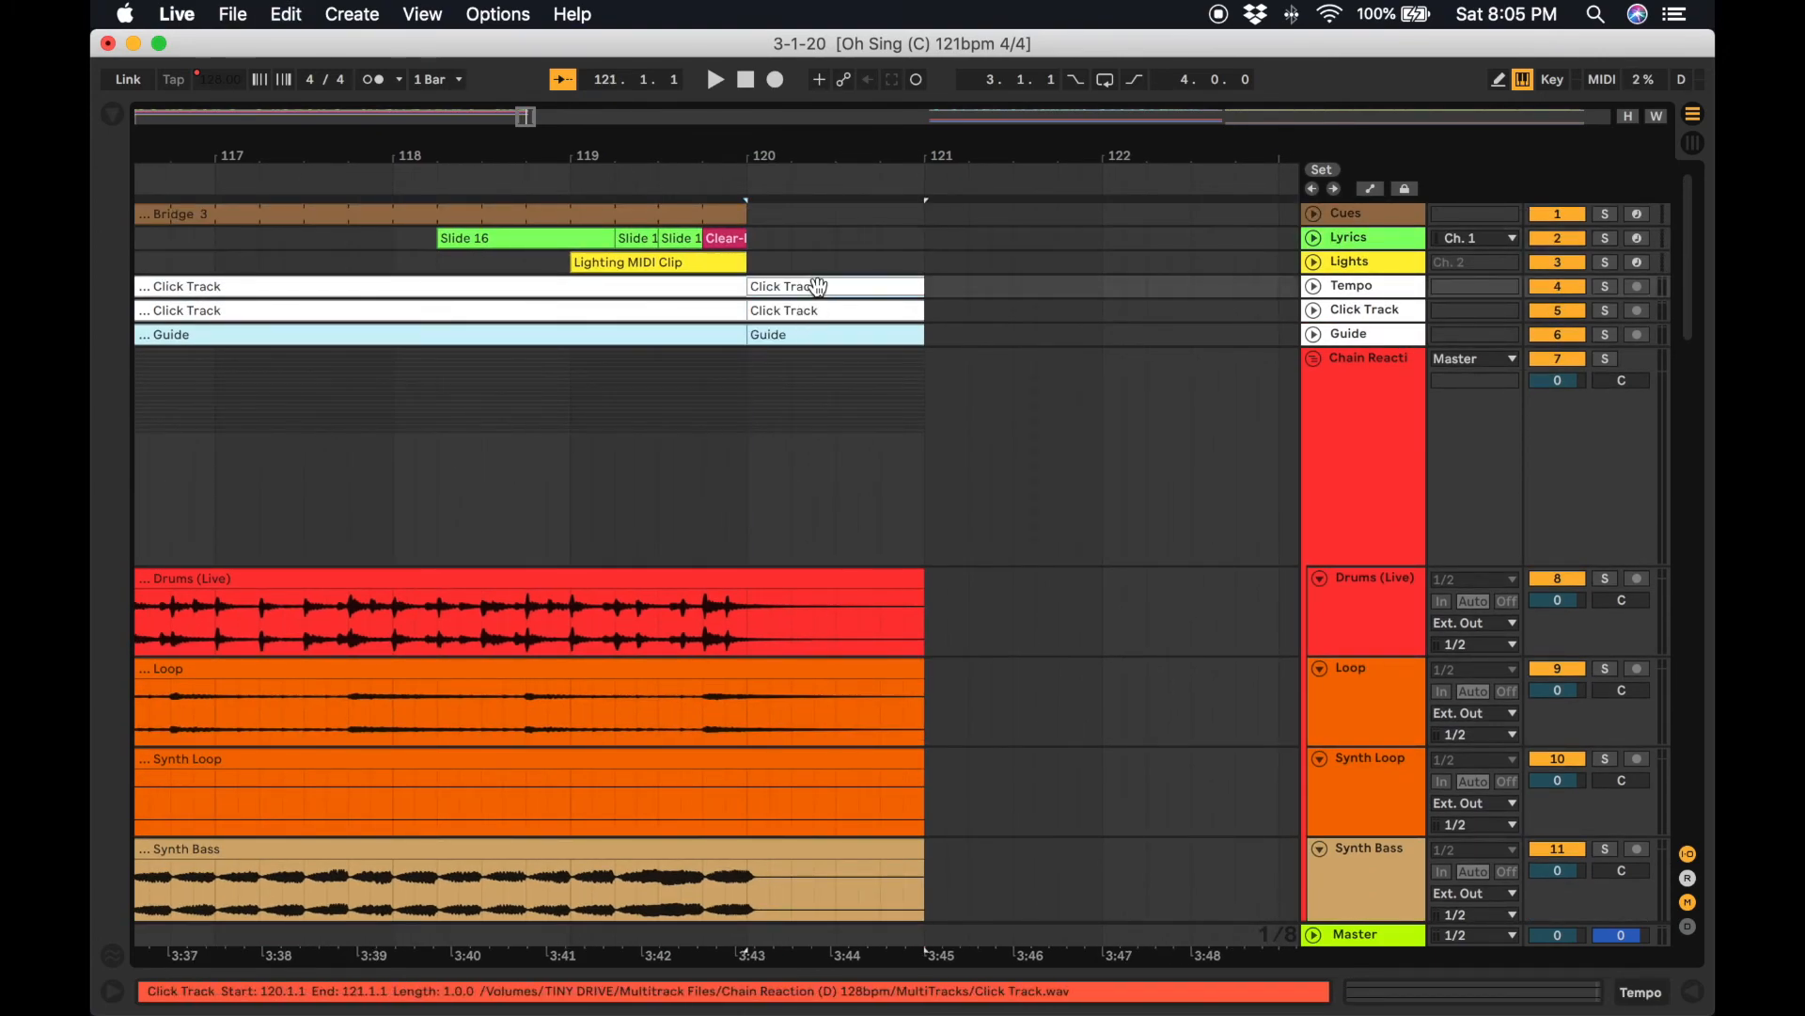
shift+click(823, 340)
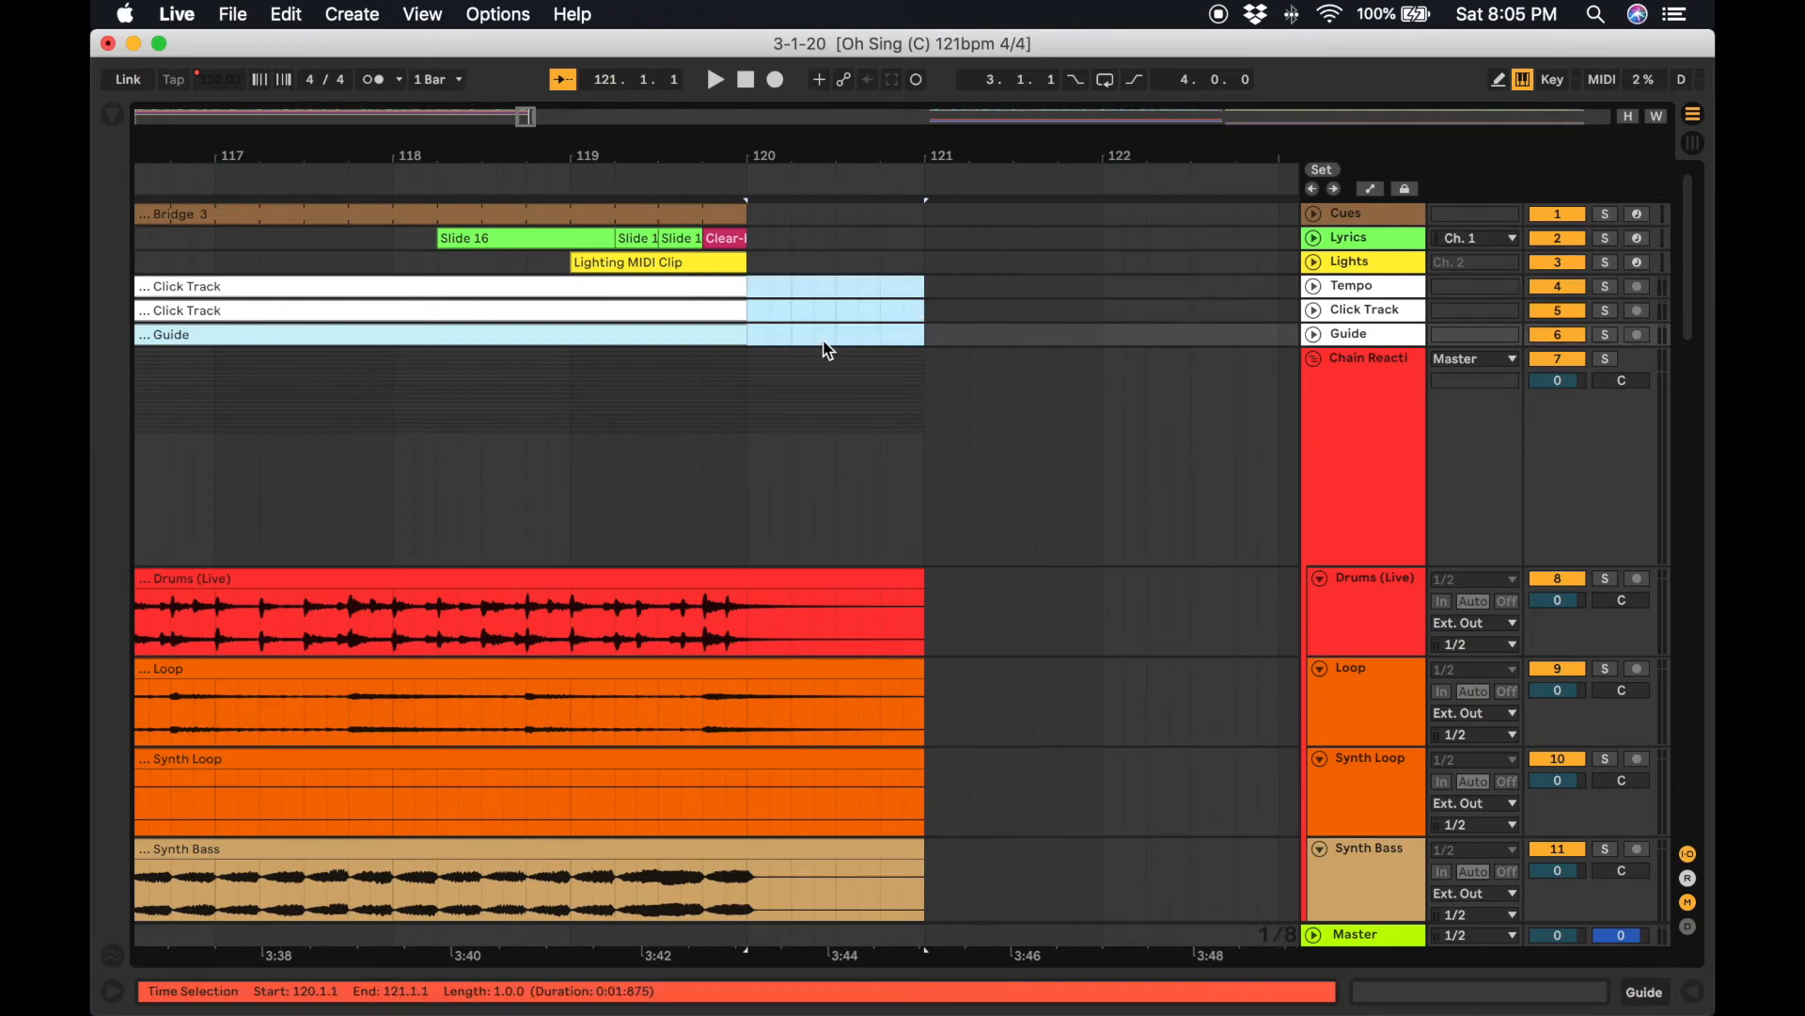
key(Delete)
Paste the Grateful clips starting at bar 120.
key(Up)
key(Up)
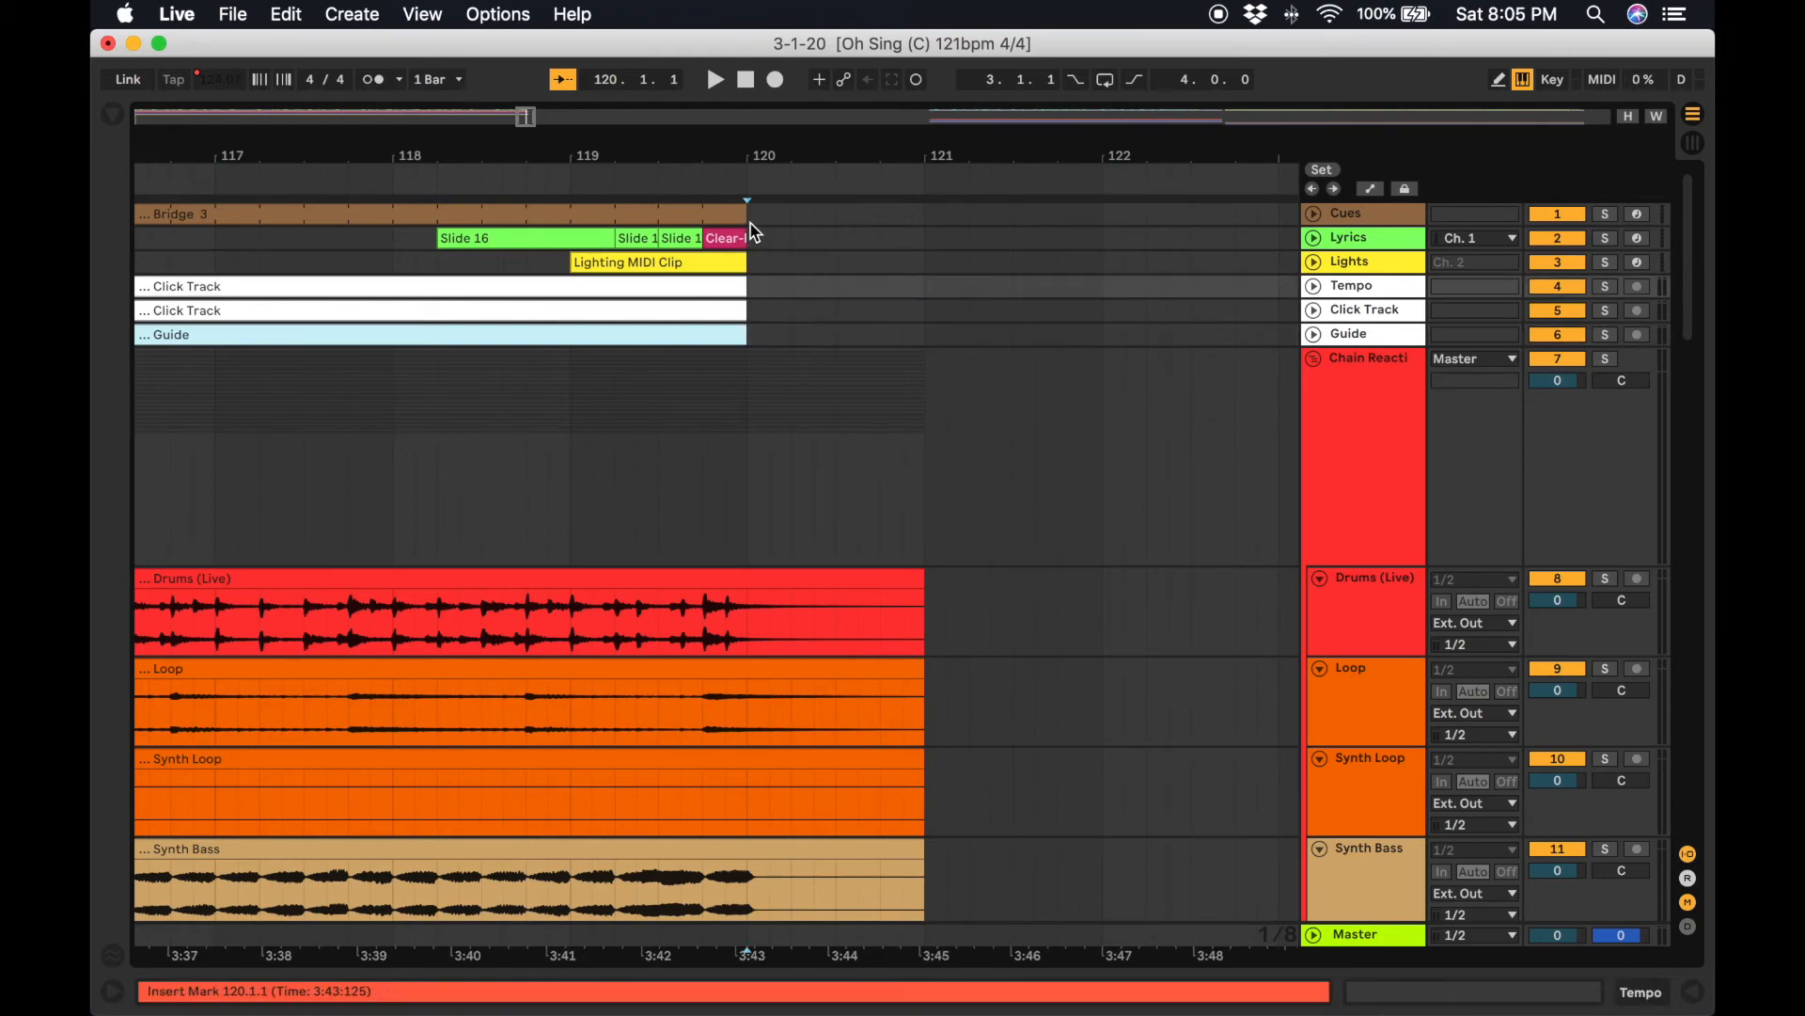
click(751, 208)
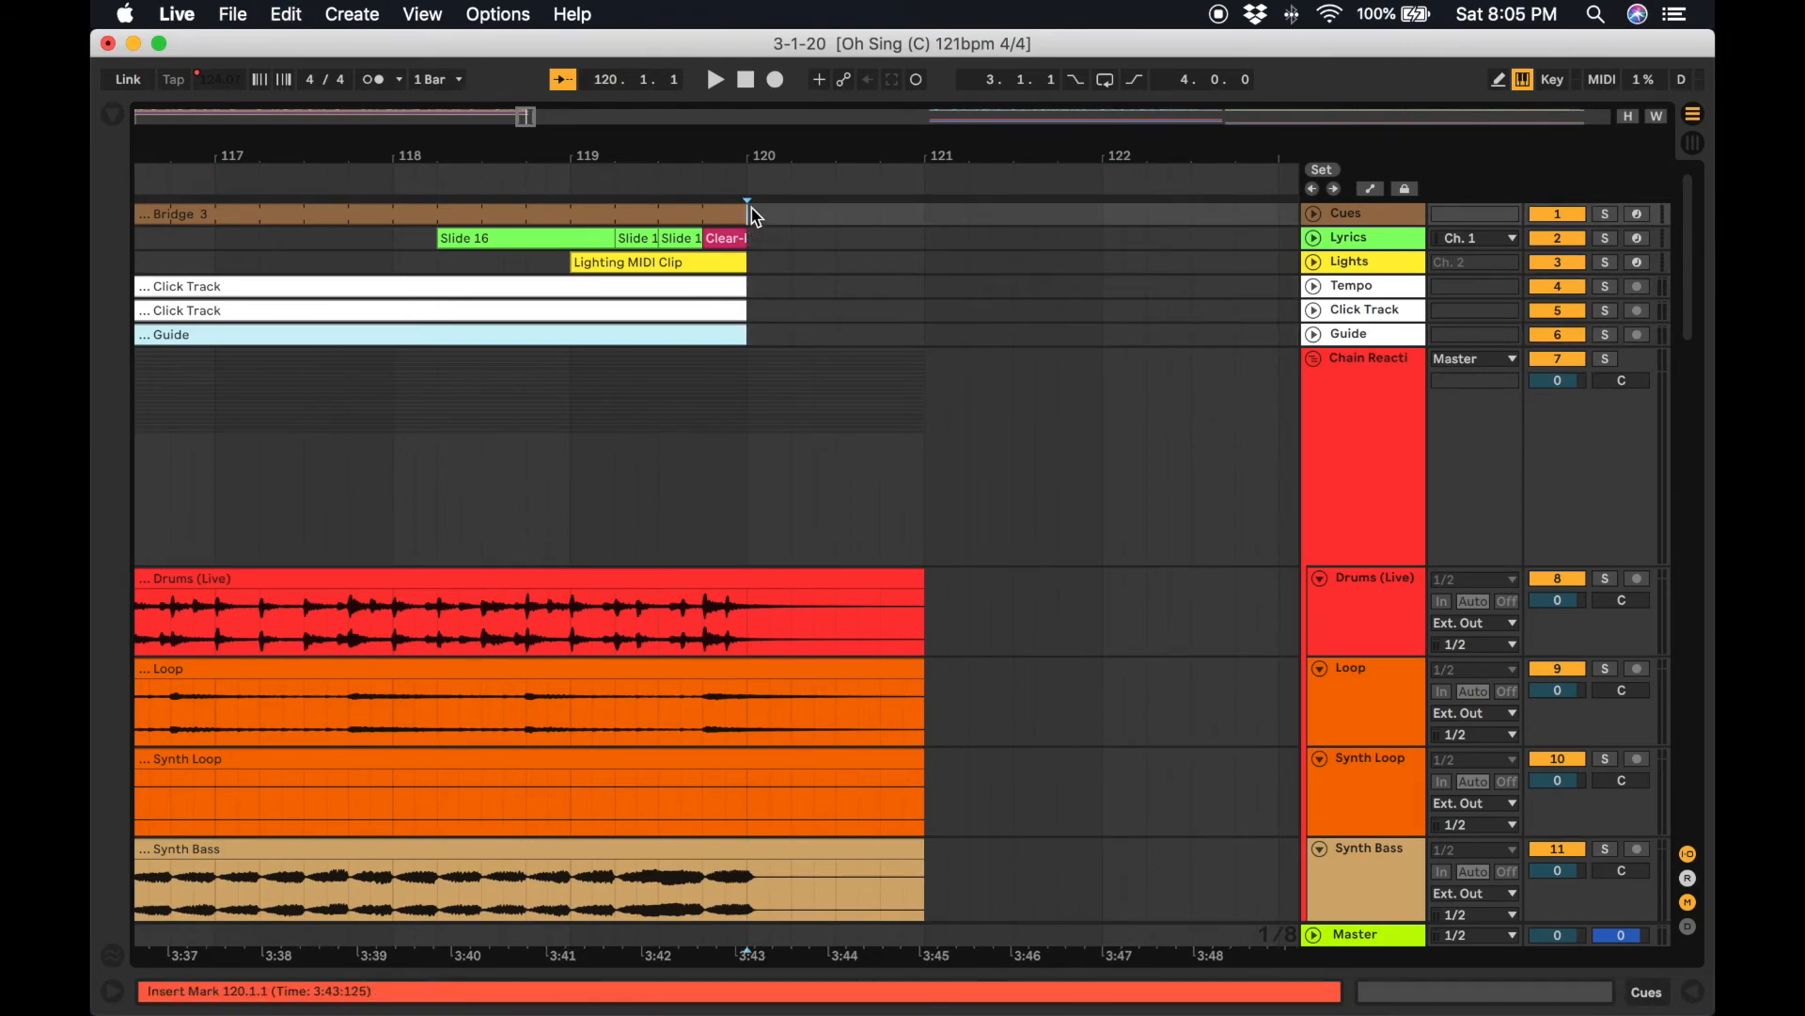
key(super+v)
click(788, 488)
click(661, 451)
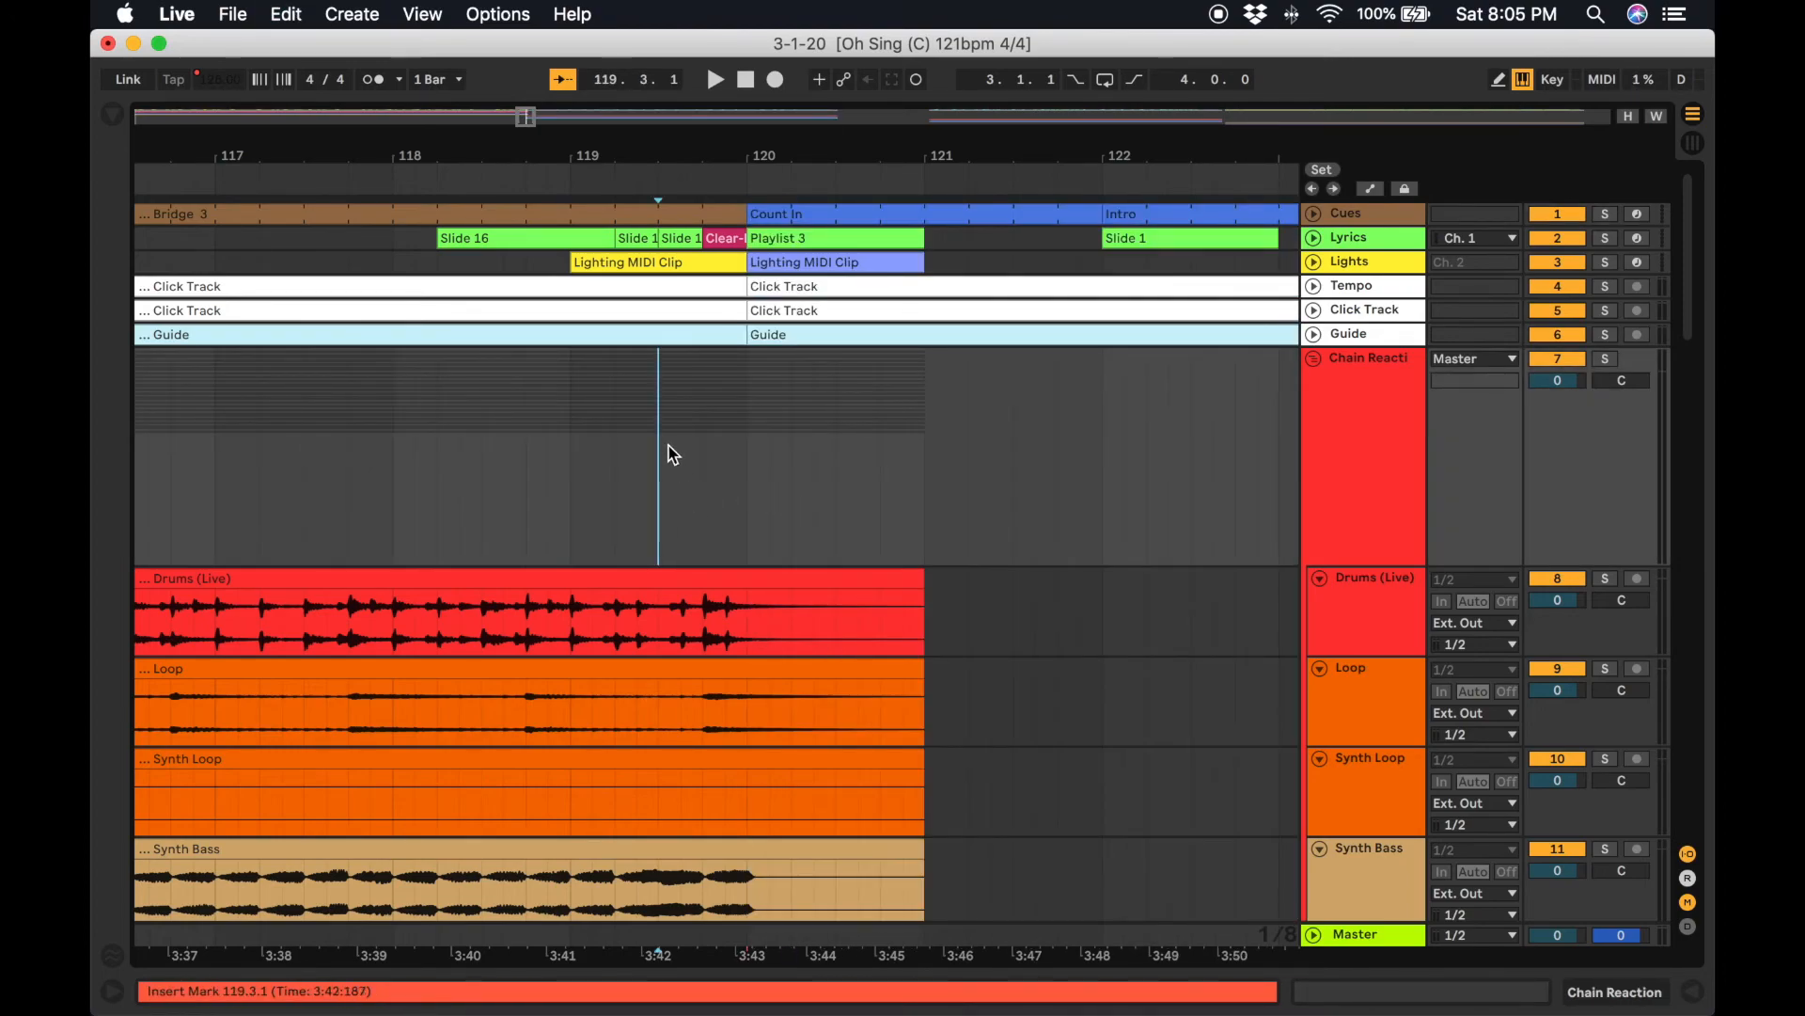
Review the pasted Grateful clips against the Chain Reaction tracks around bars 119 to 122.
scroll(668, 451, down, 3)
scroll(674, 454, up, 3)
scroll(674, 454, left, 1)
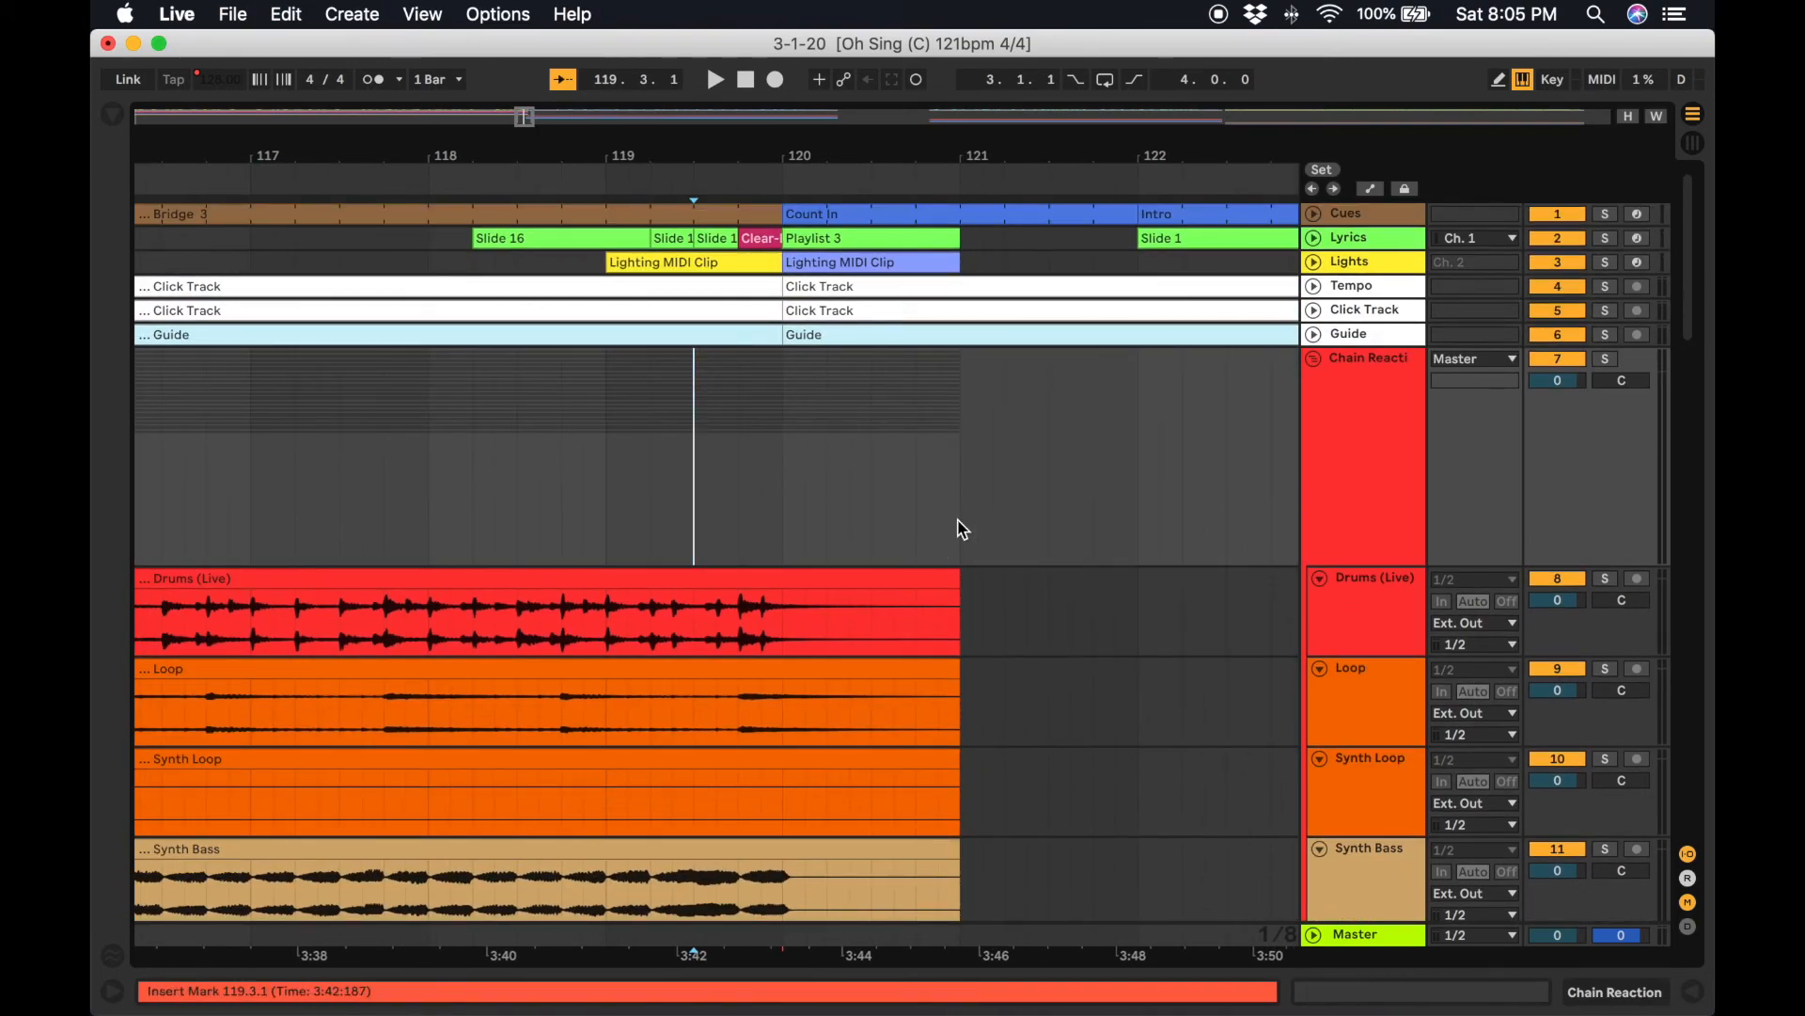
scroll(959, 520, down, 10)
scroll(959, 524, up, 10)
scroll(960, 524, down, 20)
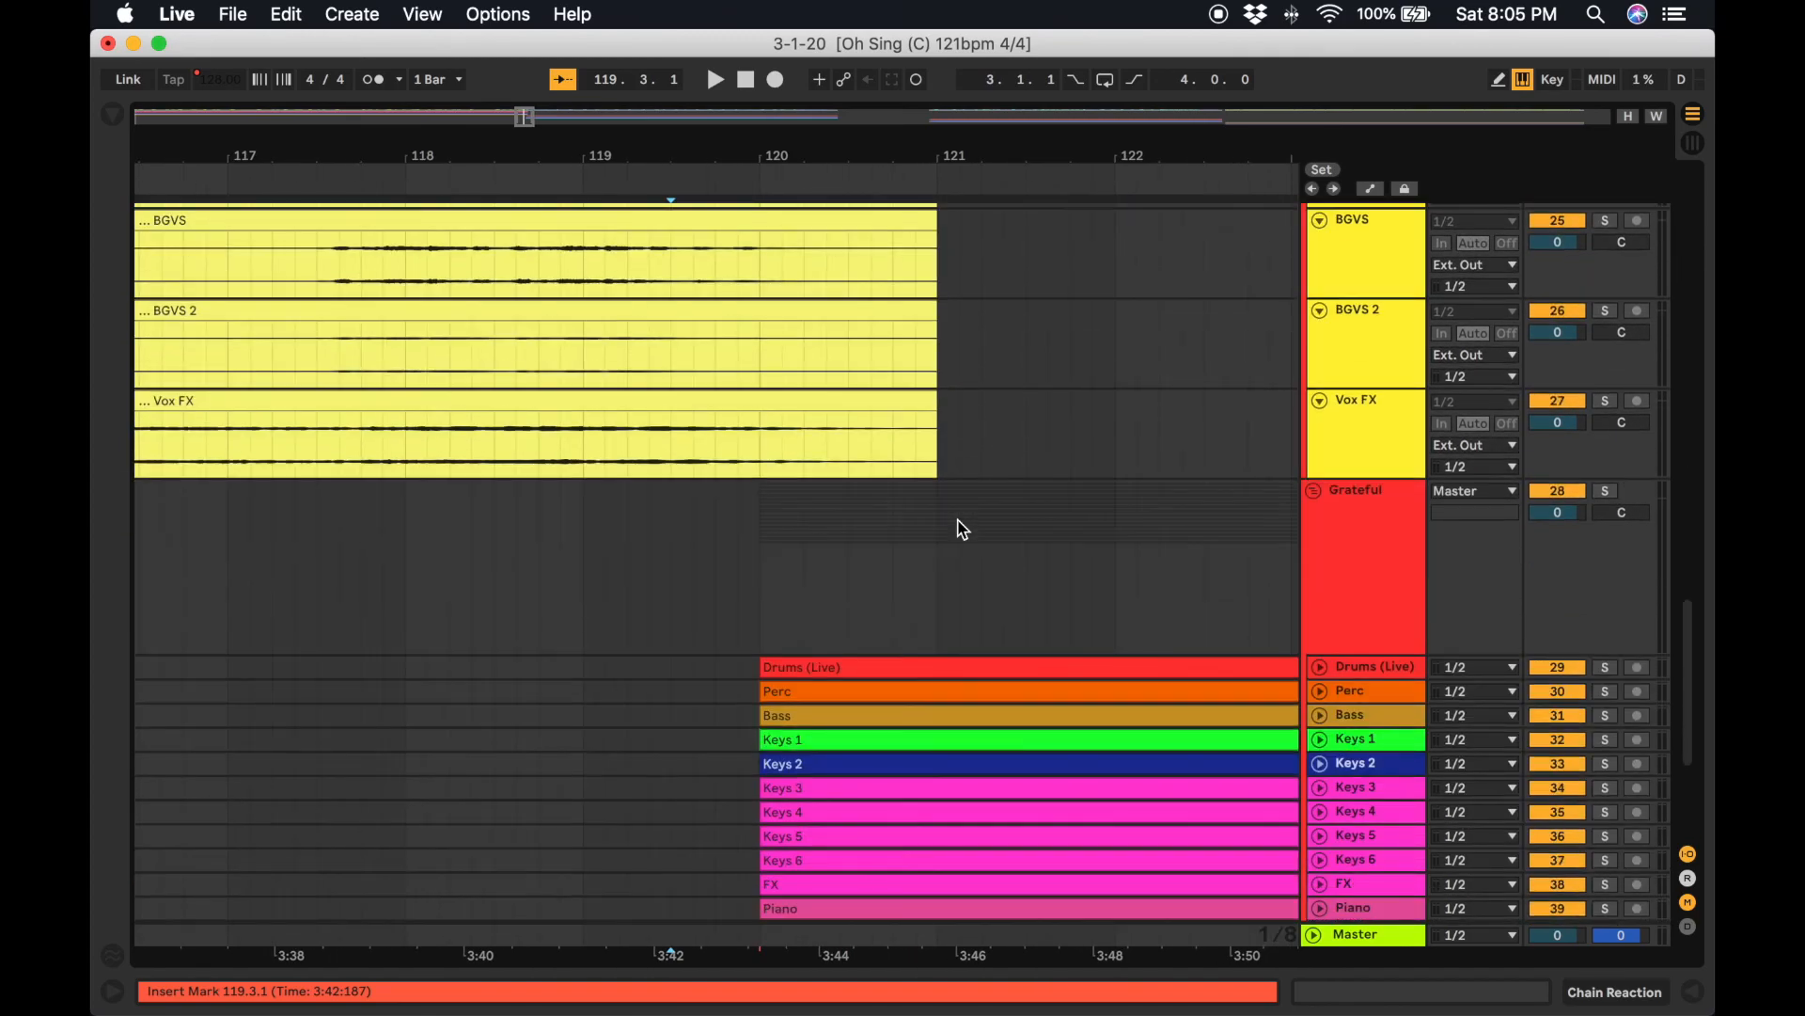
scroll(959, 527, up, 20)
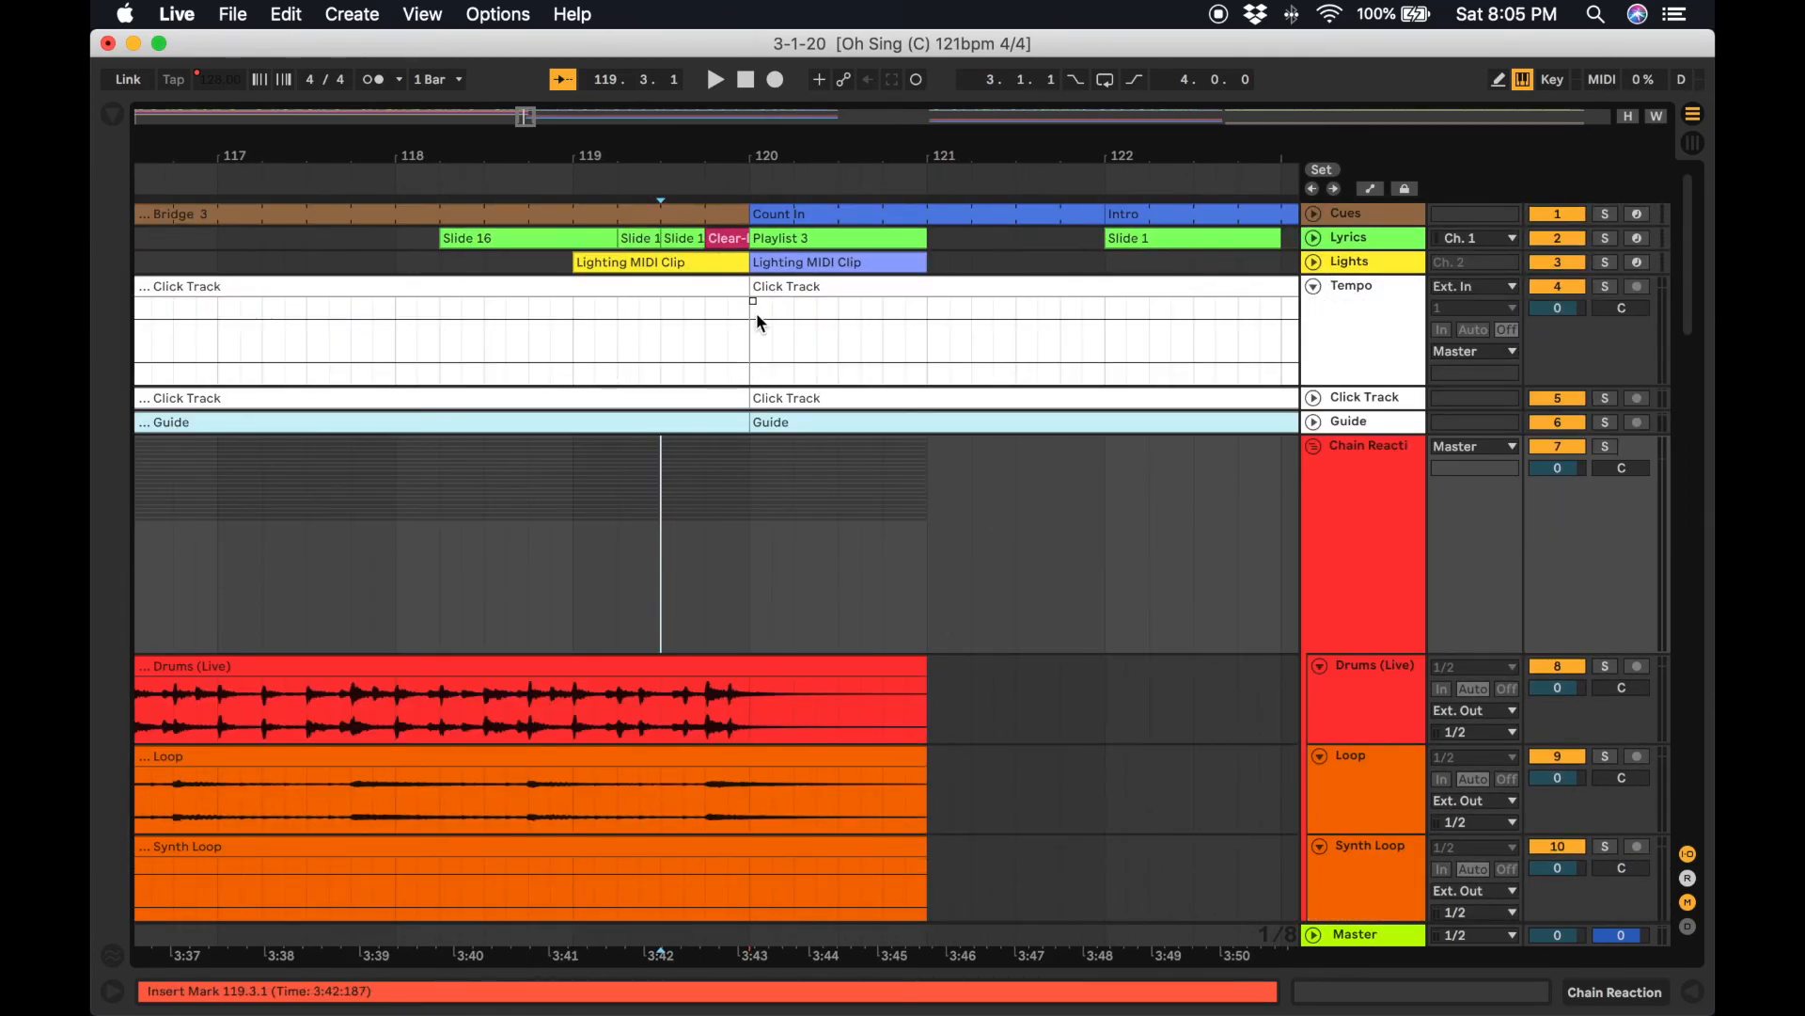
Collapse the Tempo track and expand the Click Track and Guide tracks to full height.
click(1314, 287)
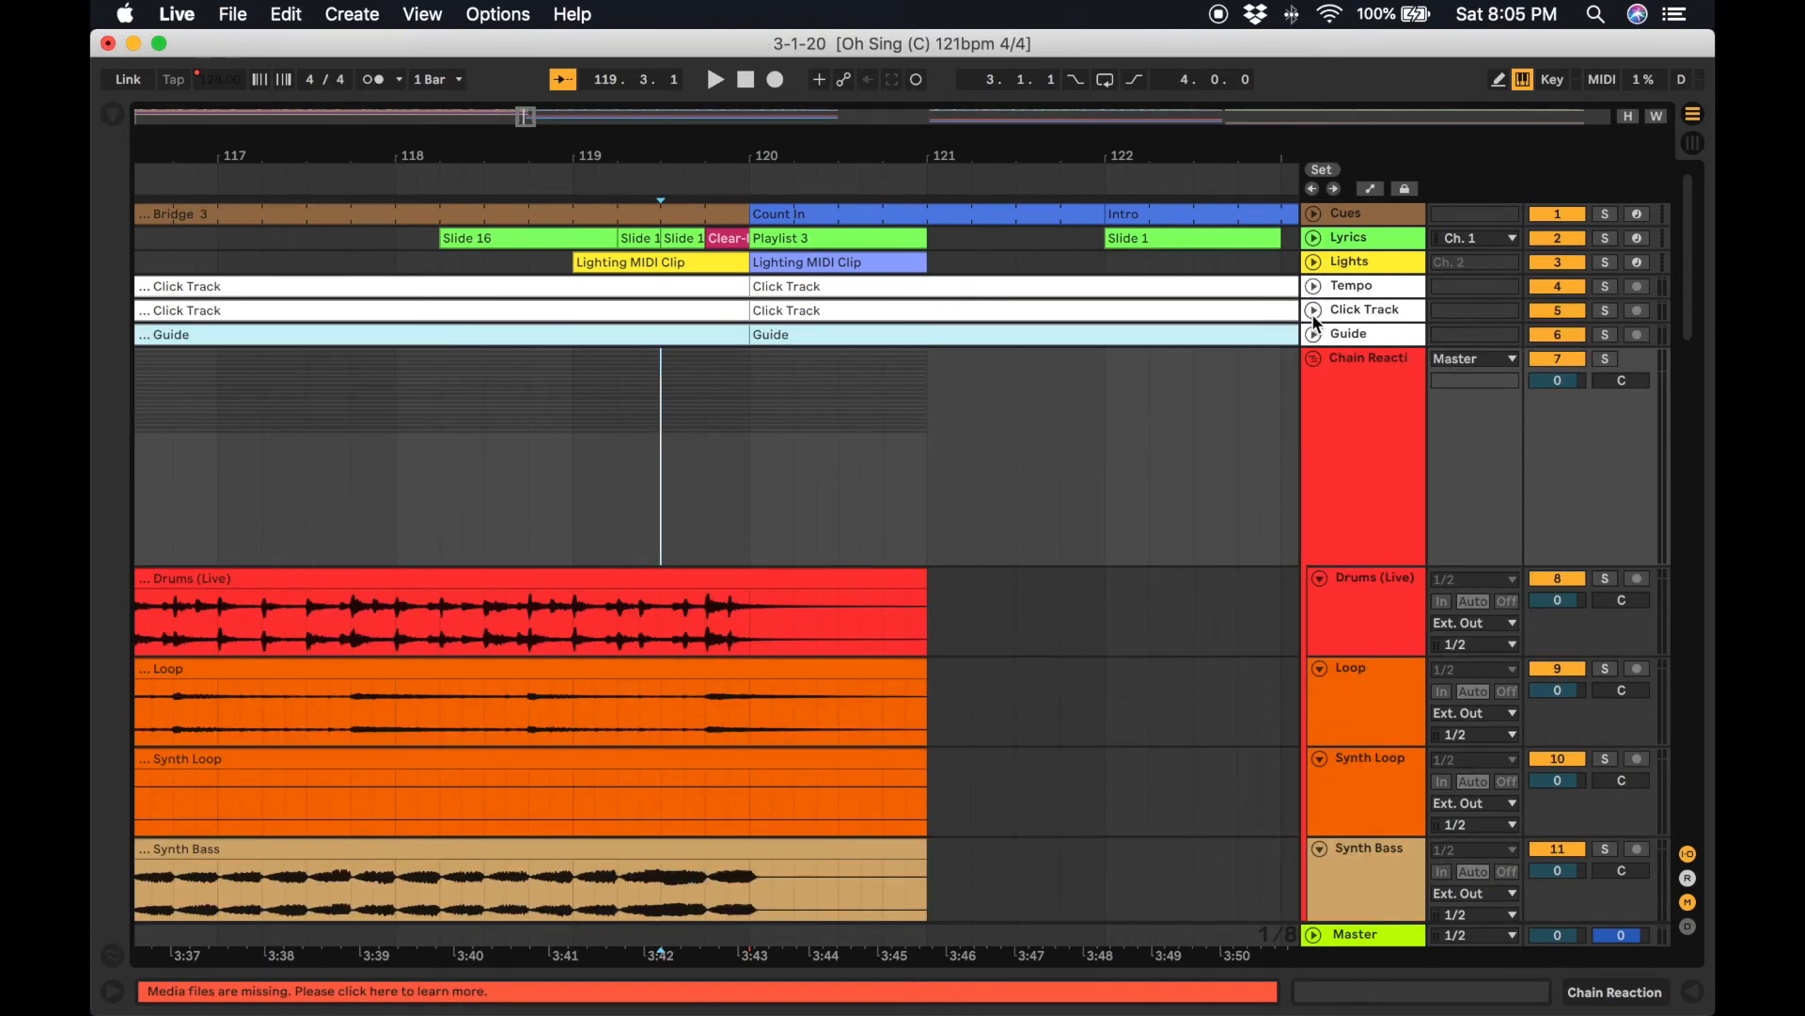
click(1314, 310)
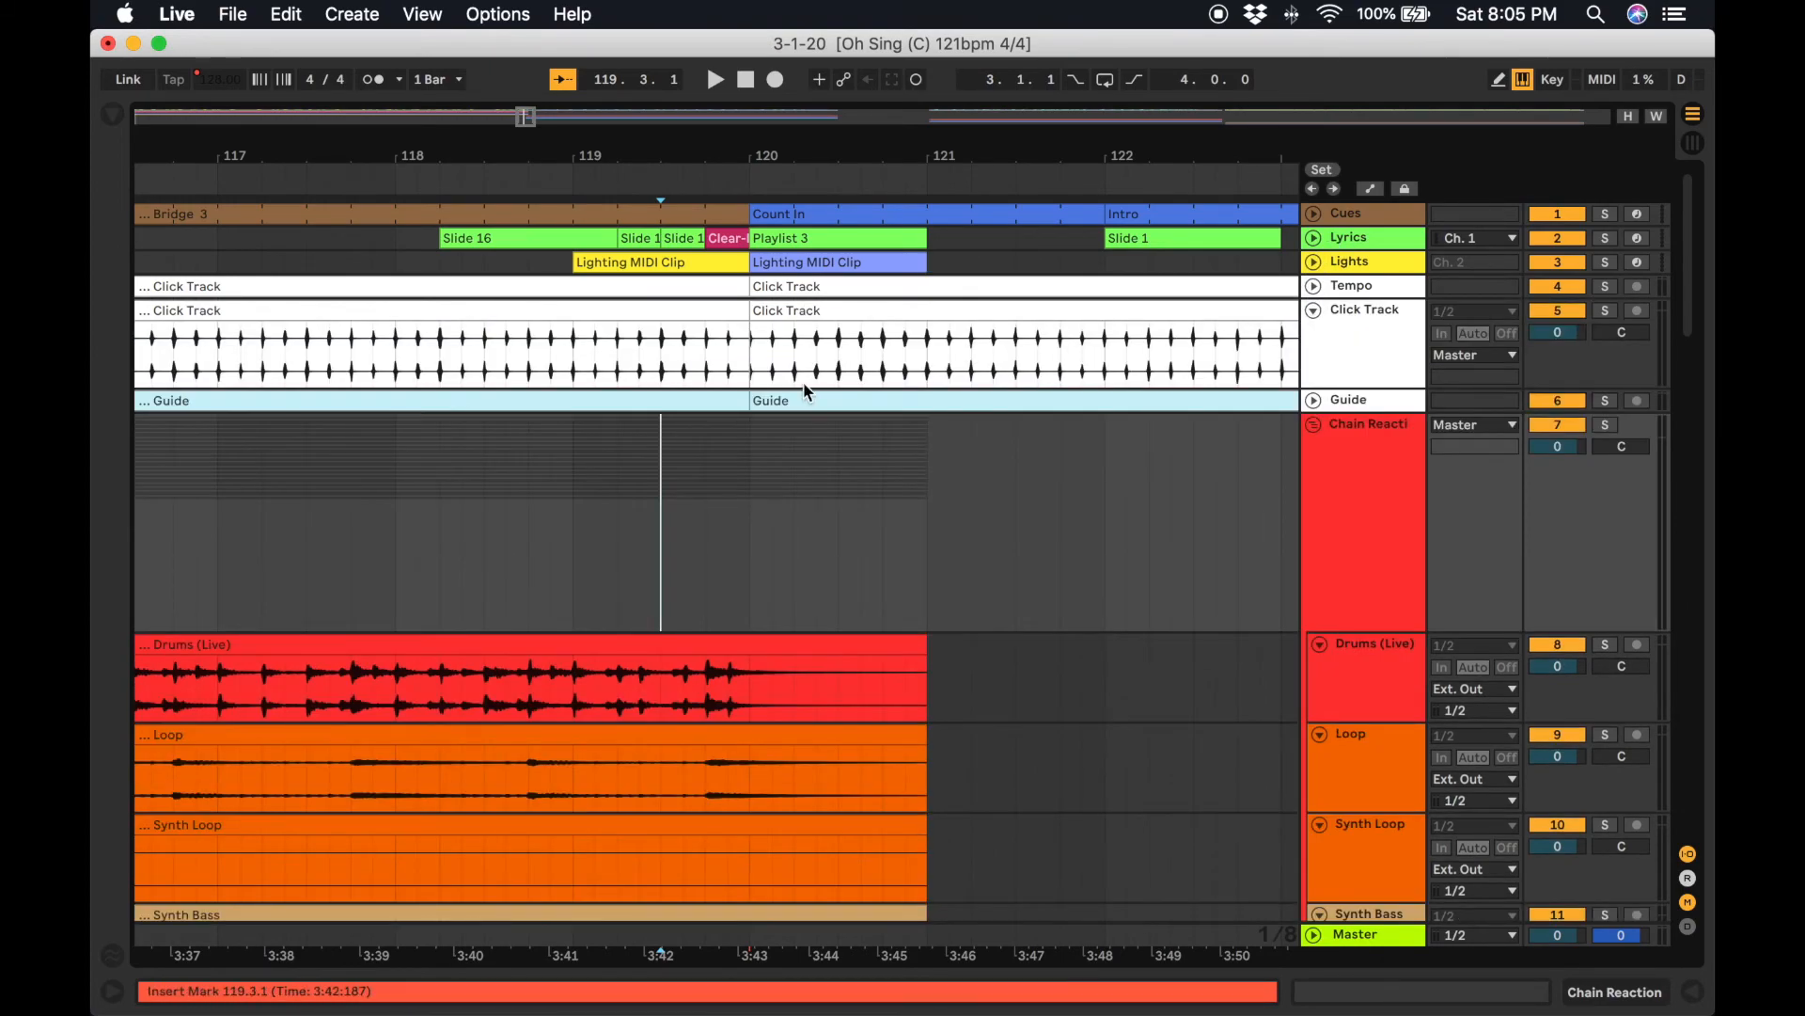
click(746, 331)
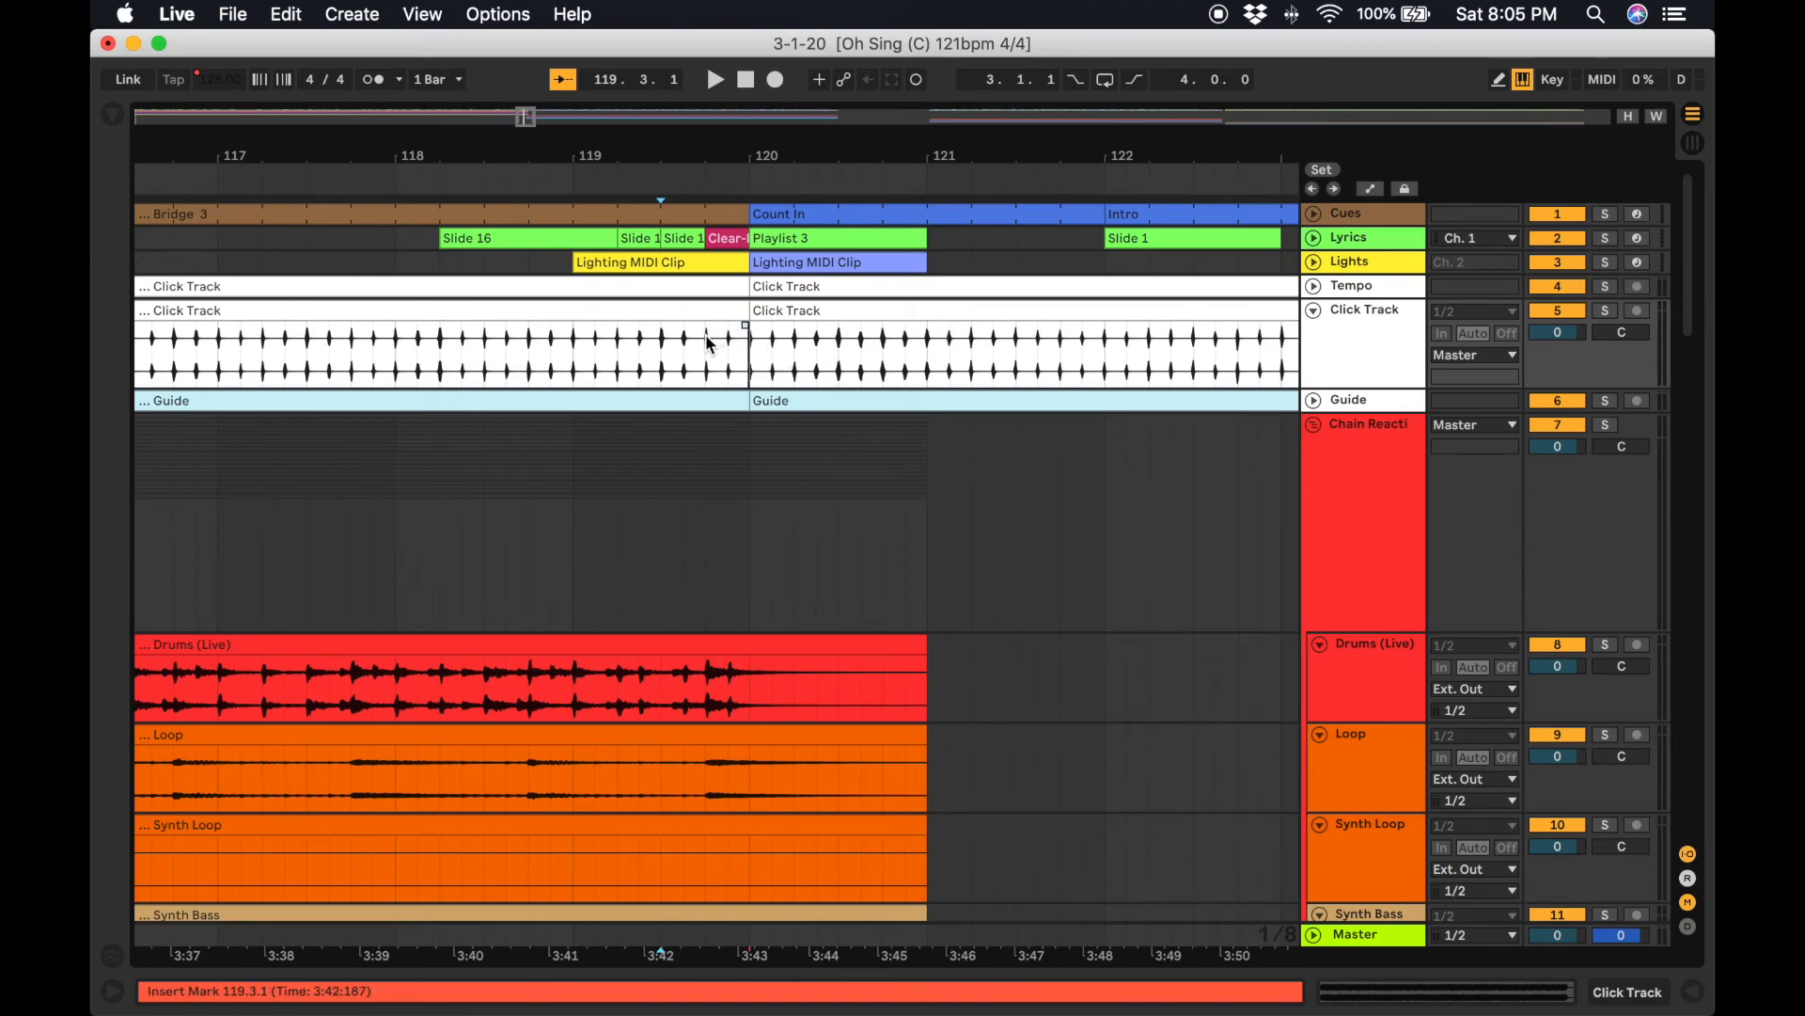
click(729, 470)
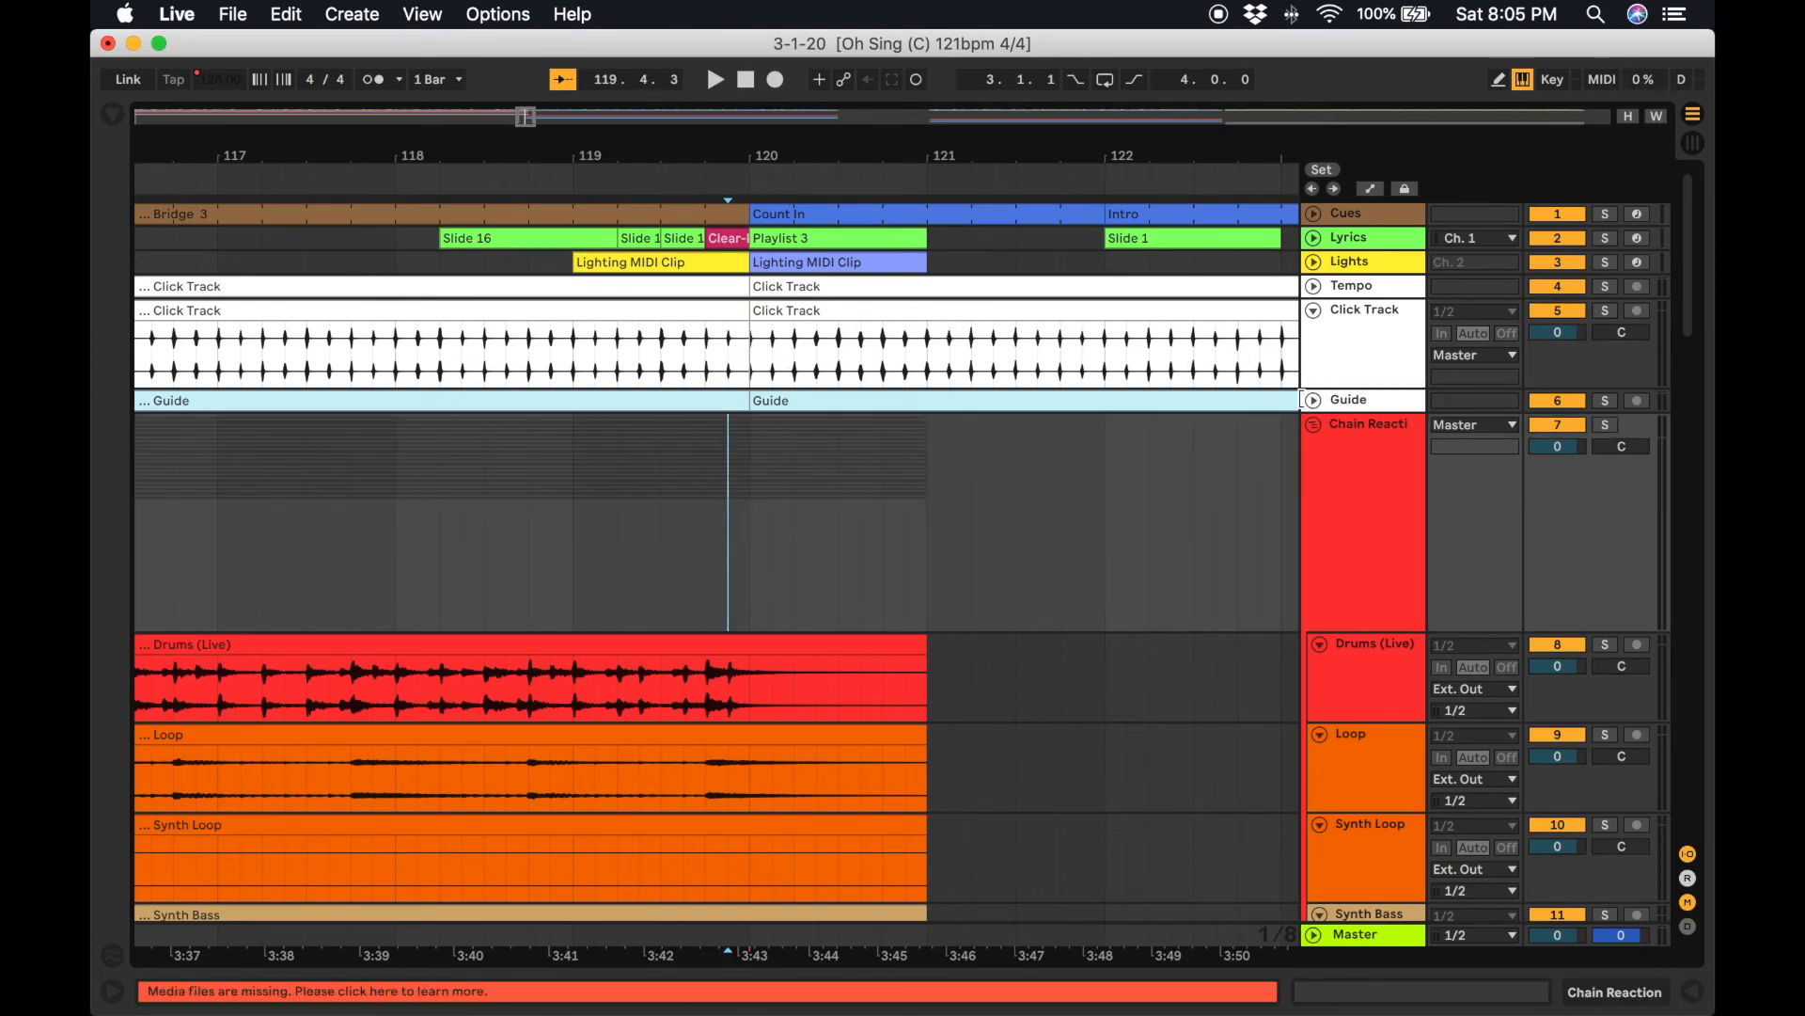
click(1314, 403)
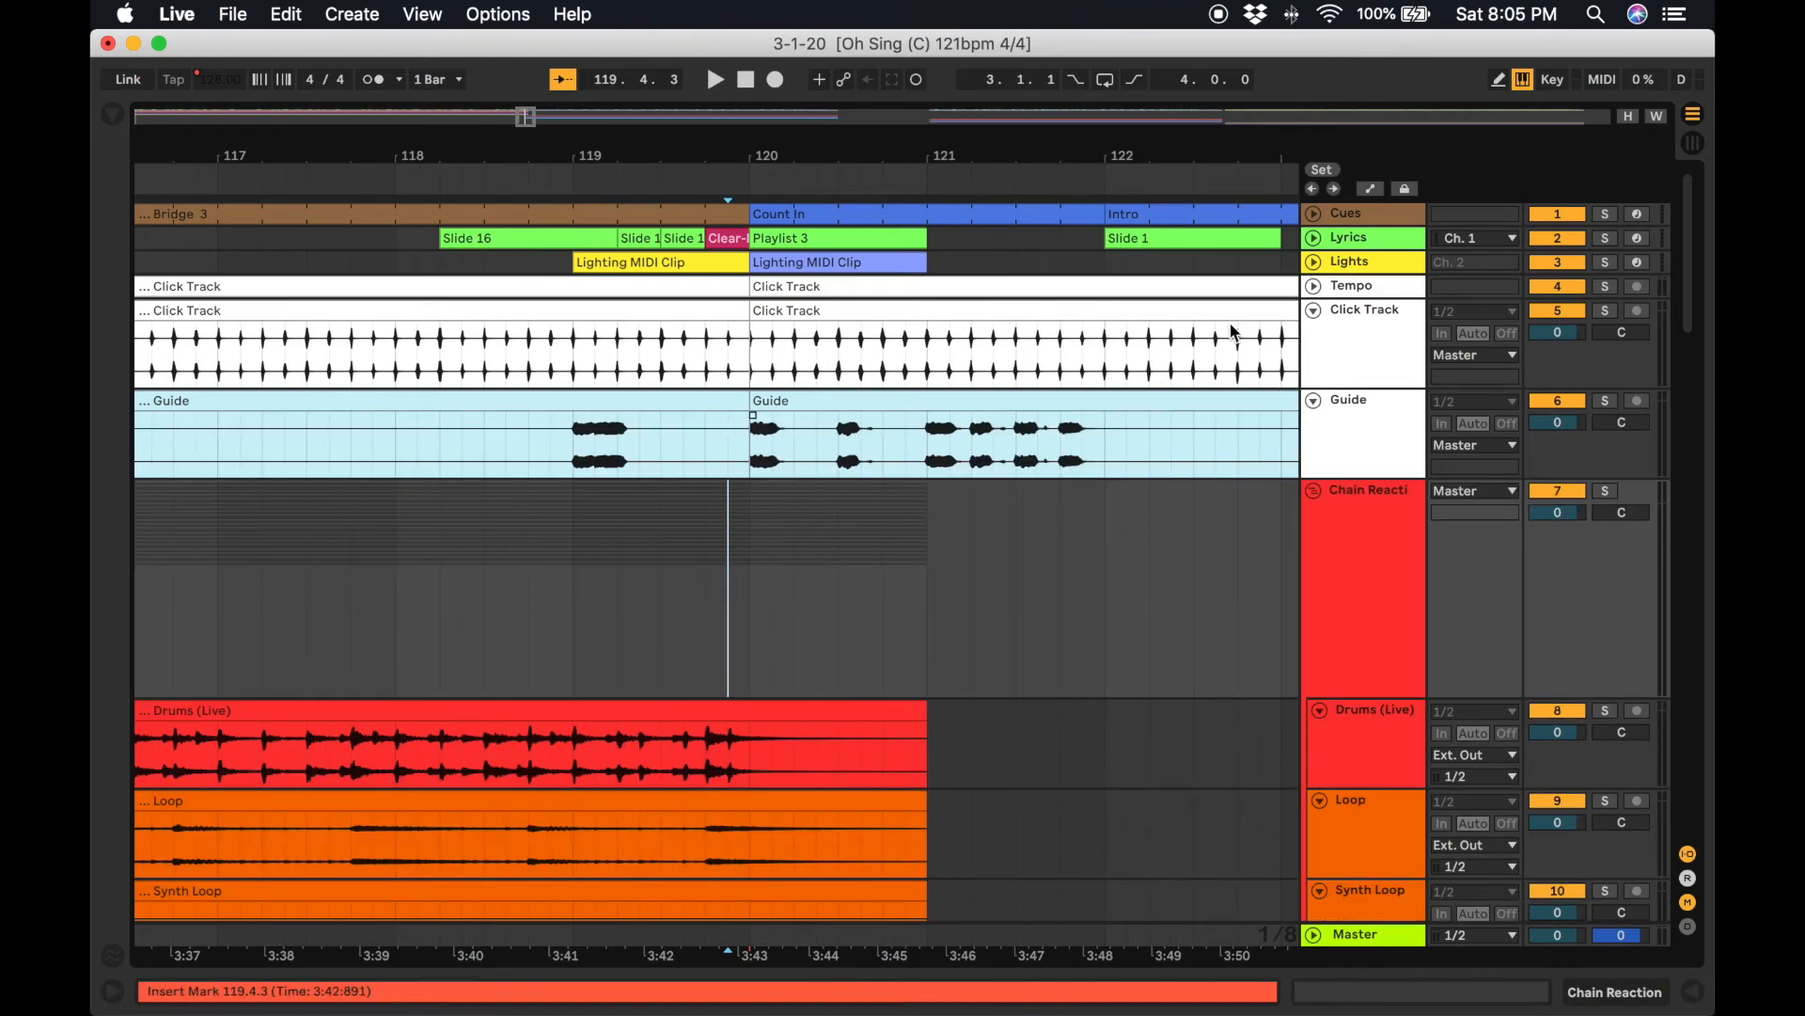
Collapse the Guide track and play the Chain Reaction to Grateful transition from bar 119 to review it.
click(1314, 403)
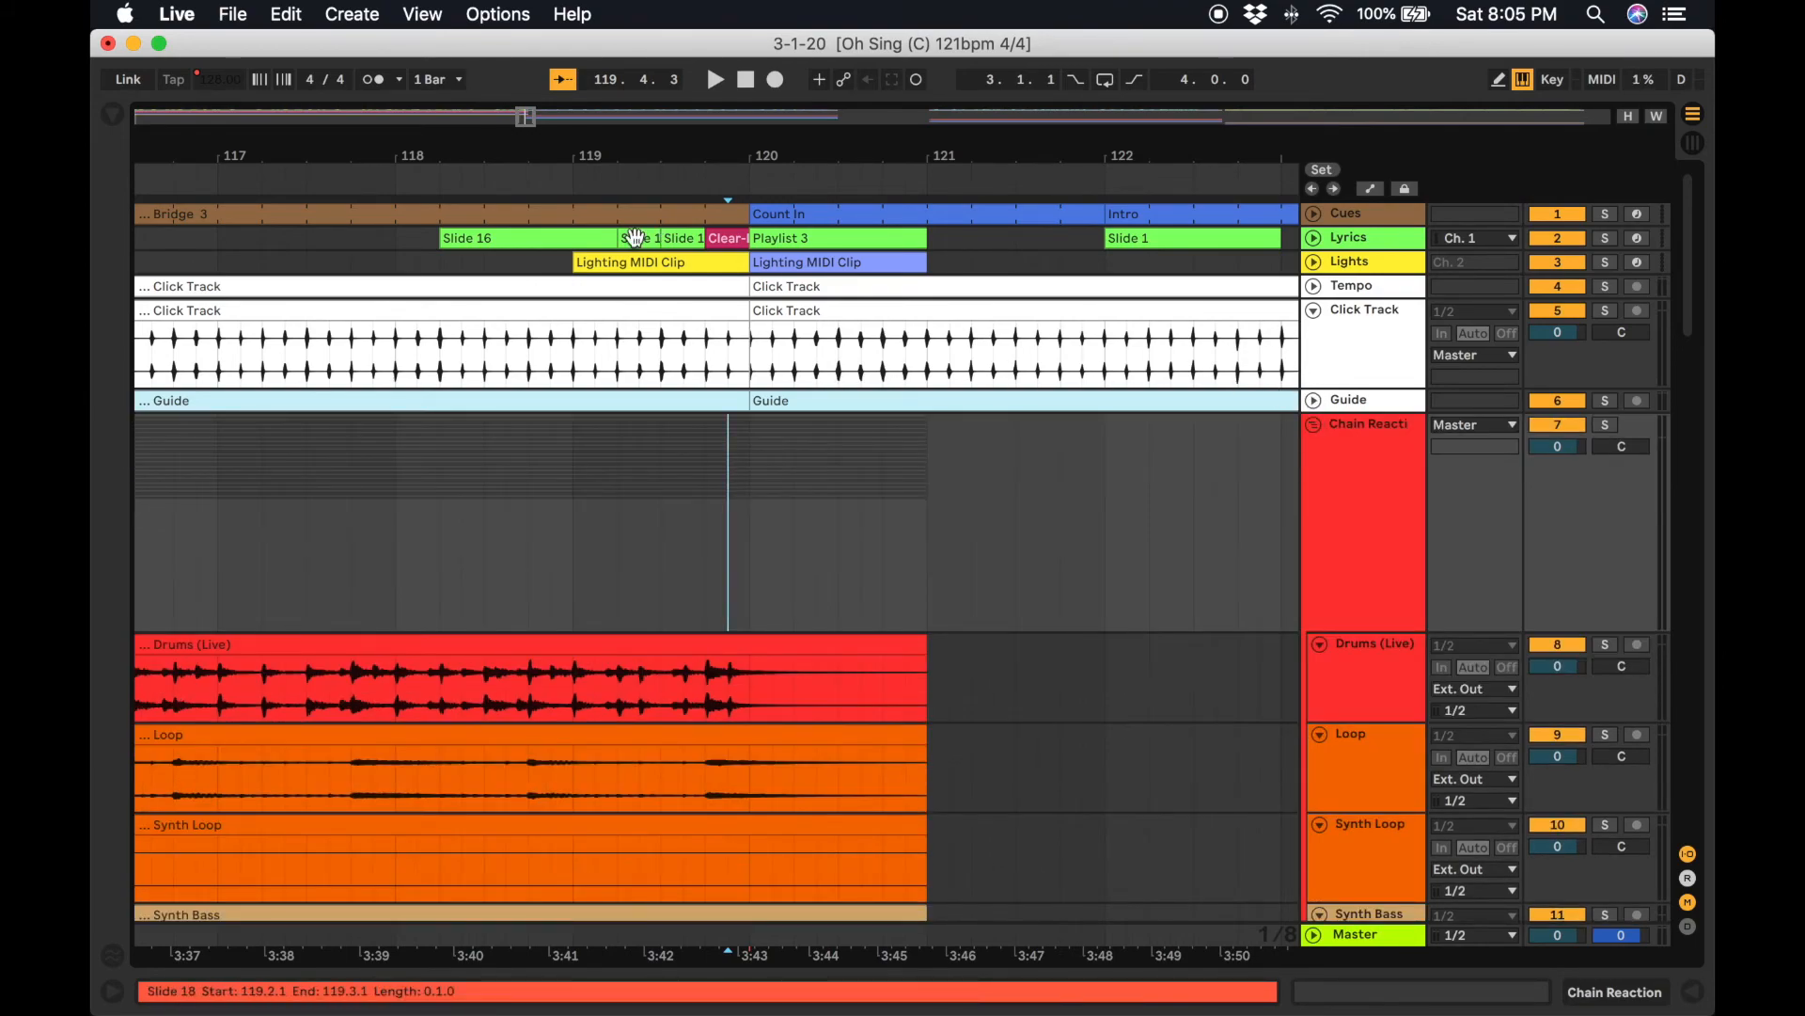
click(693, 181)
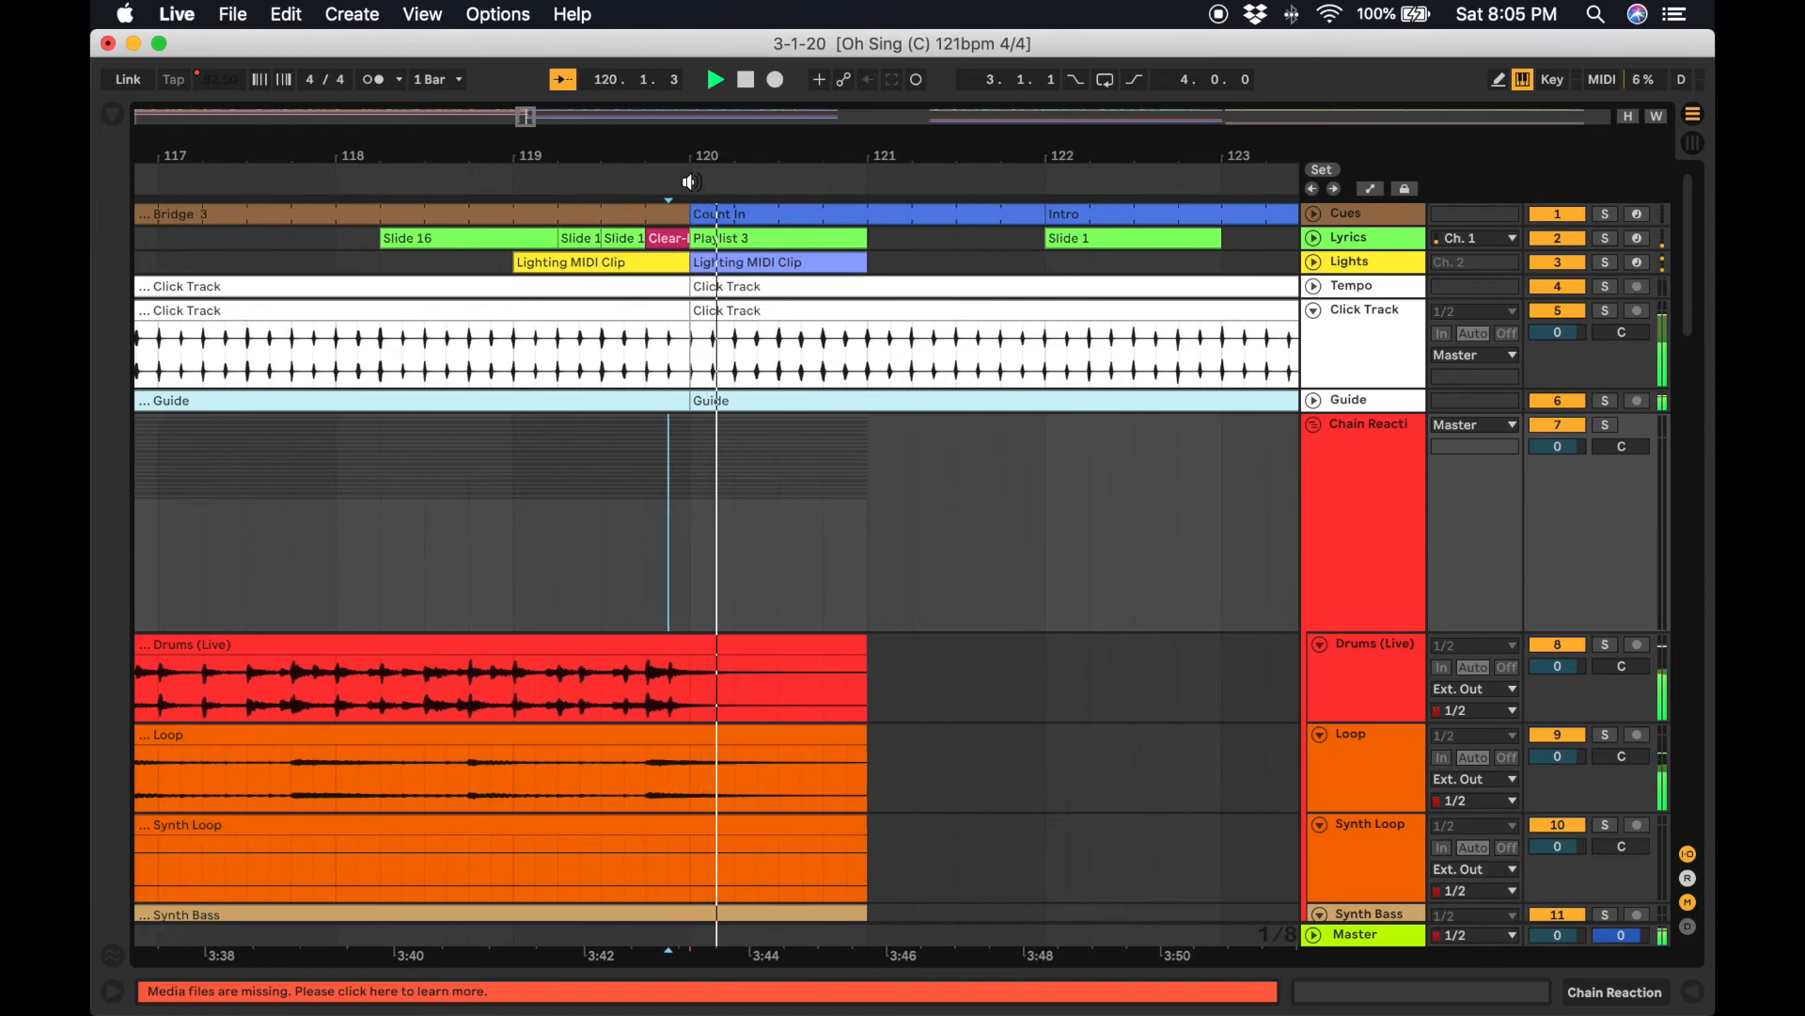
scroll(899, 617, down, 15)
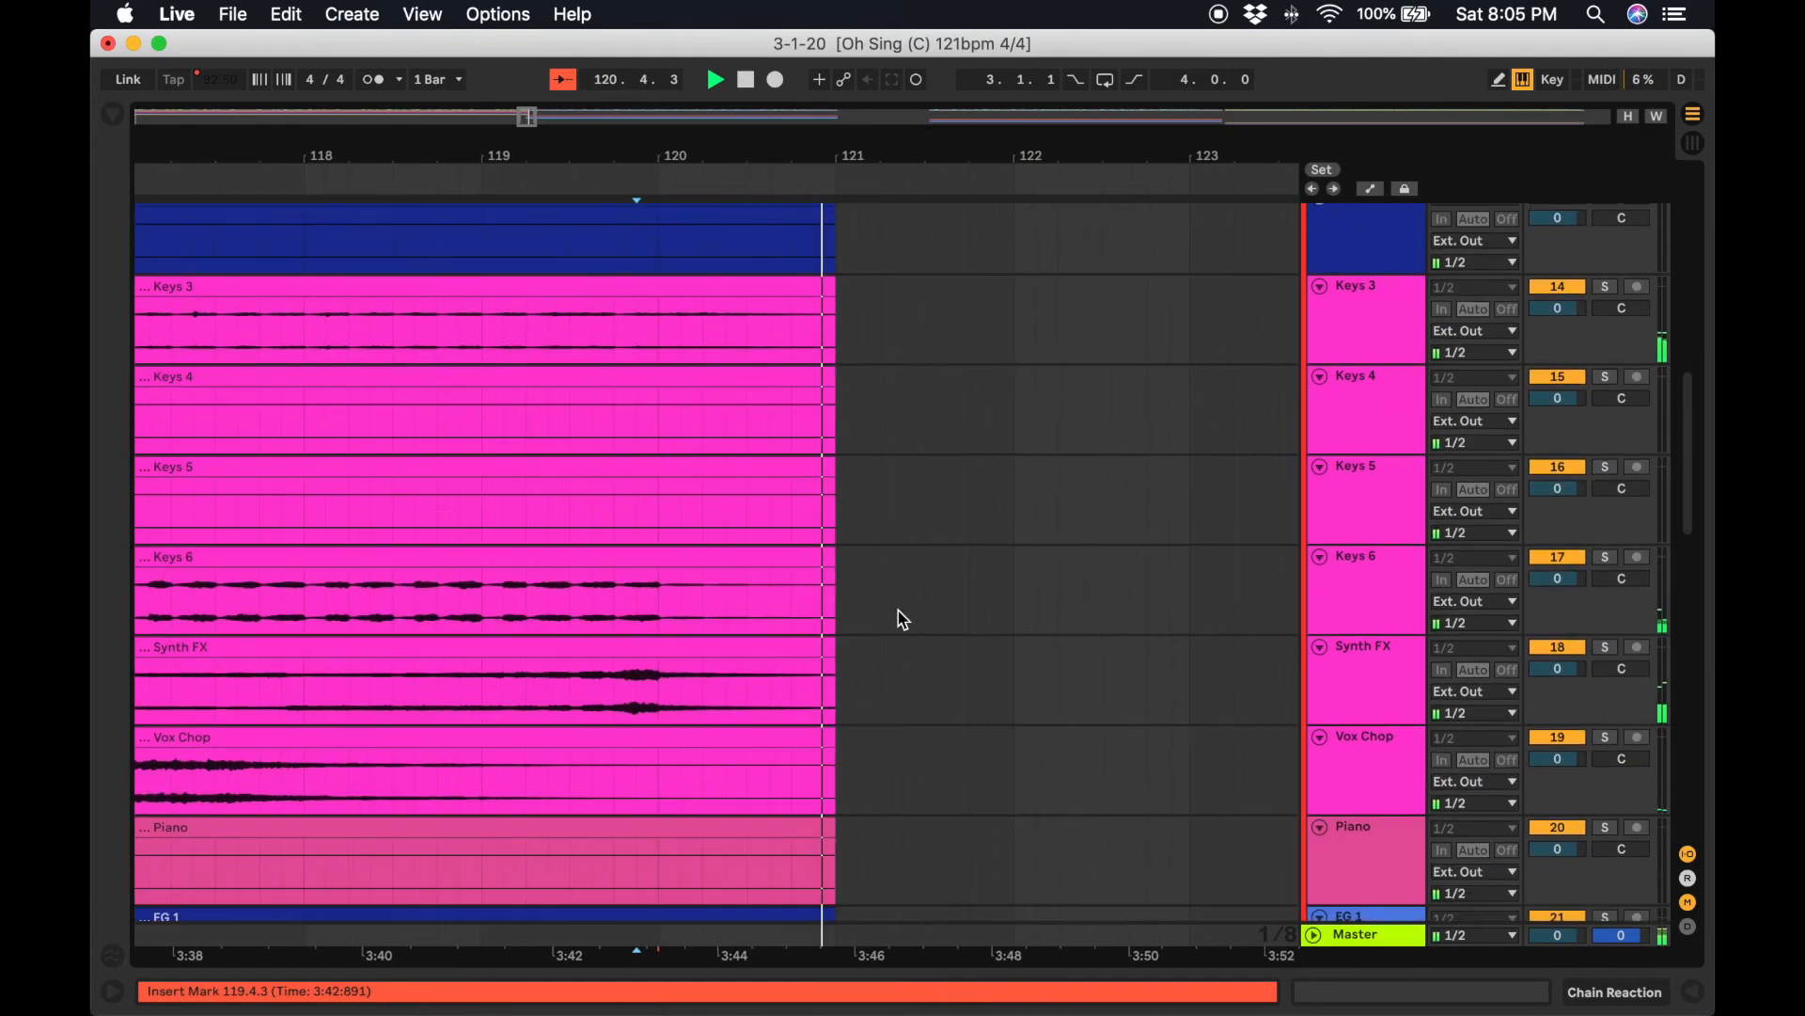
scroll(901, 616, down, 15)
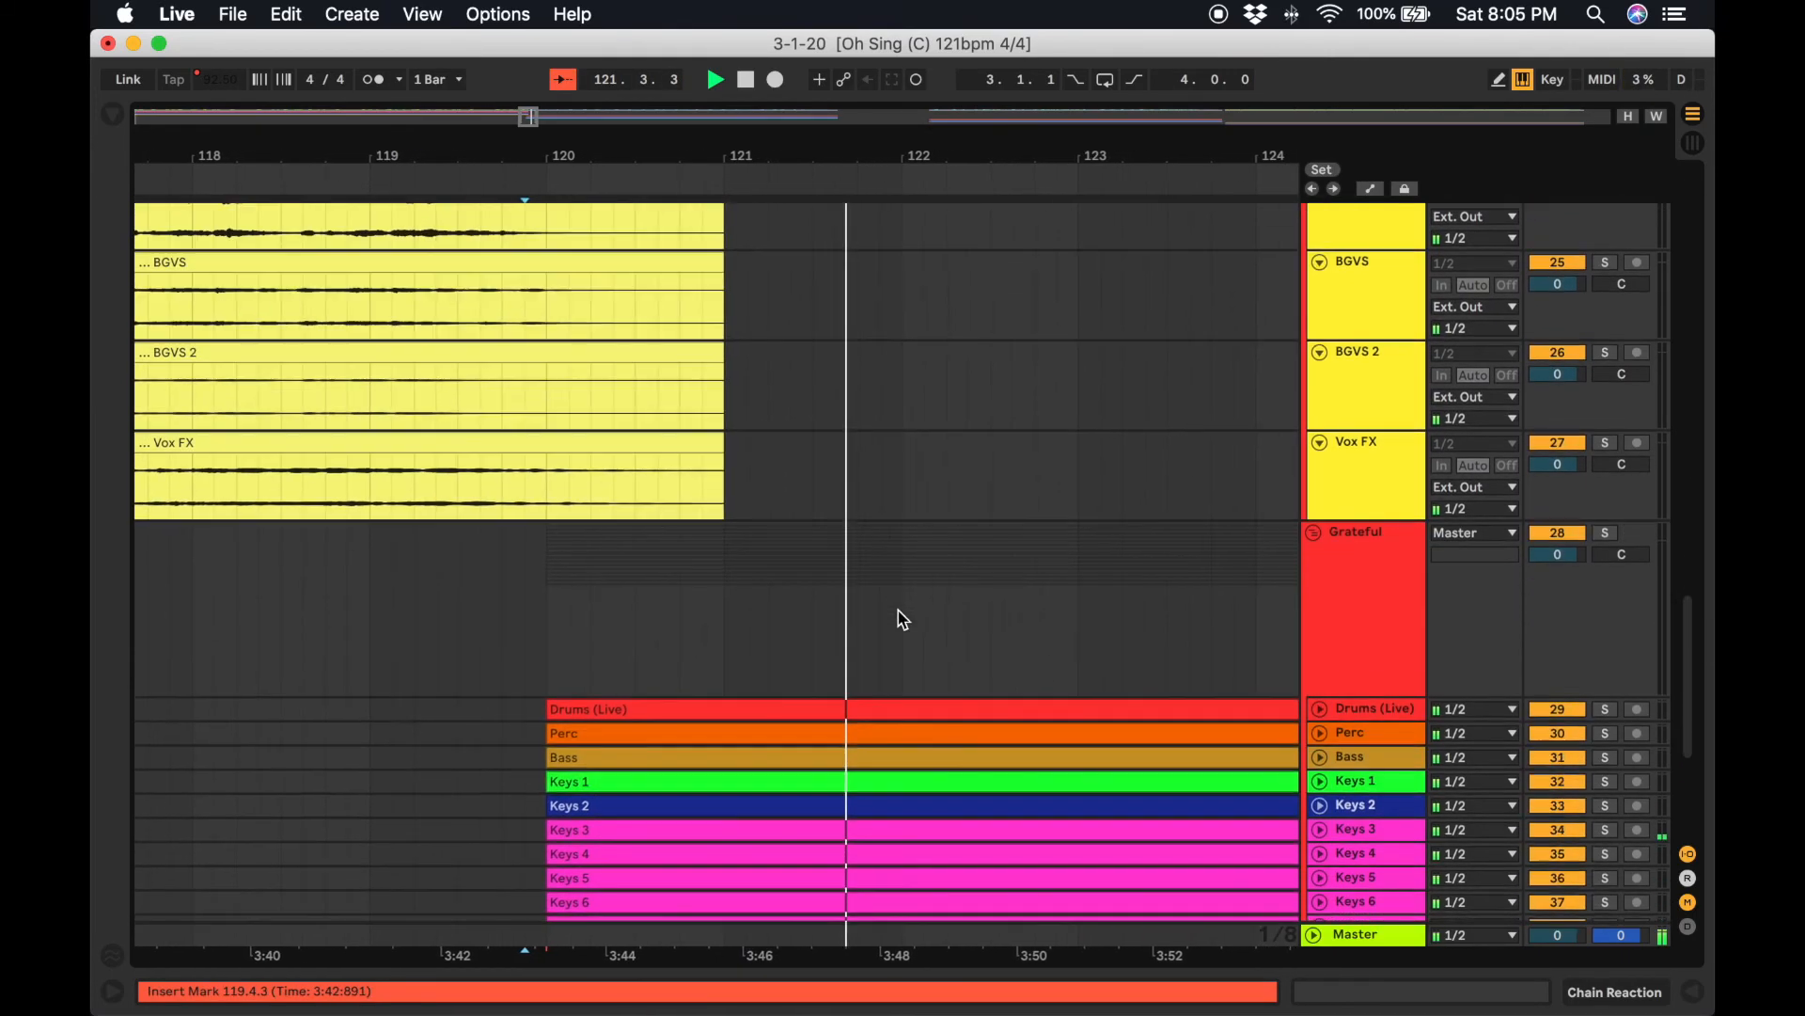
scroll(898, 613, up, 20)
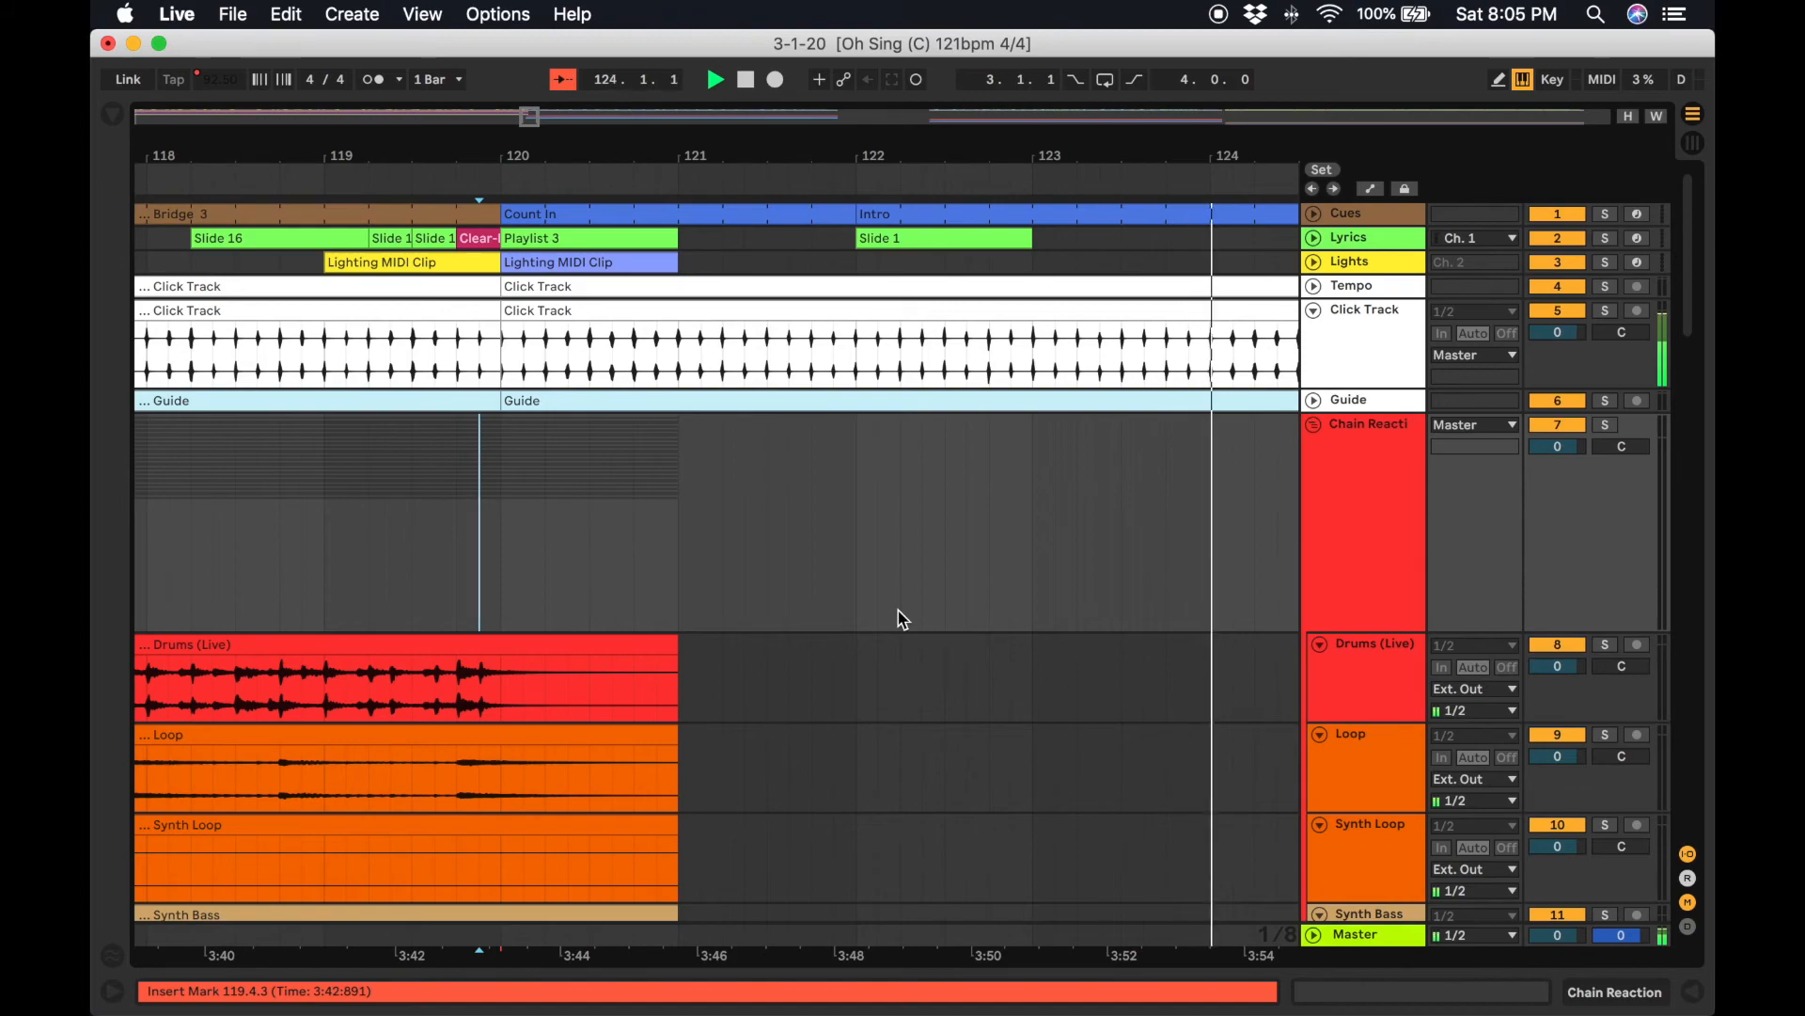
key(space)
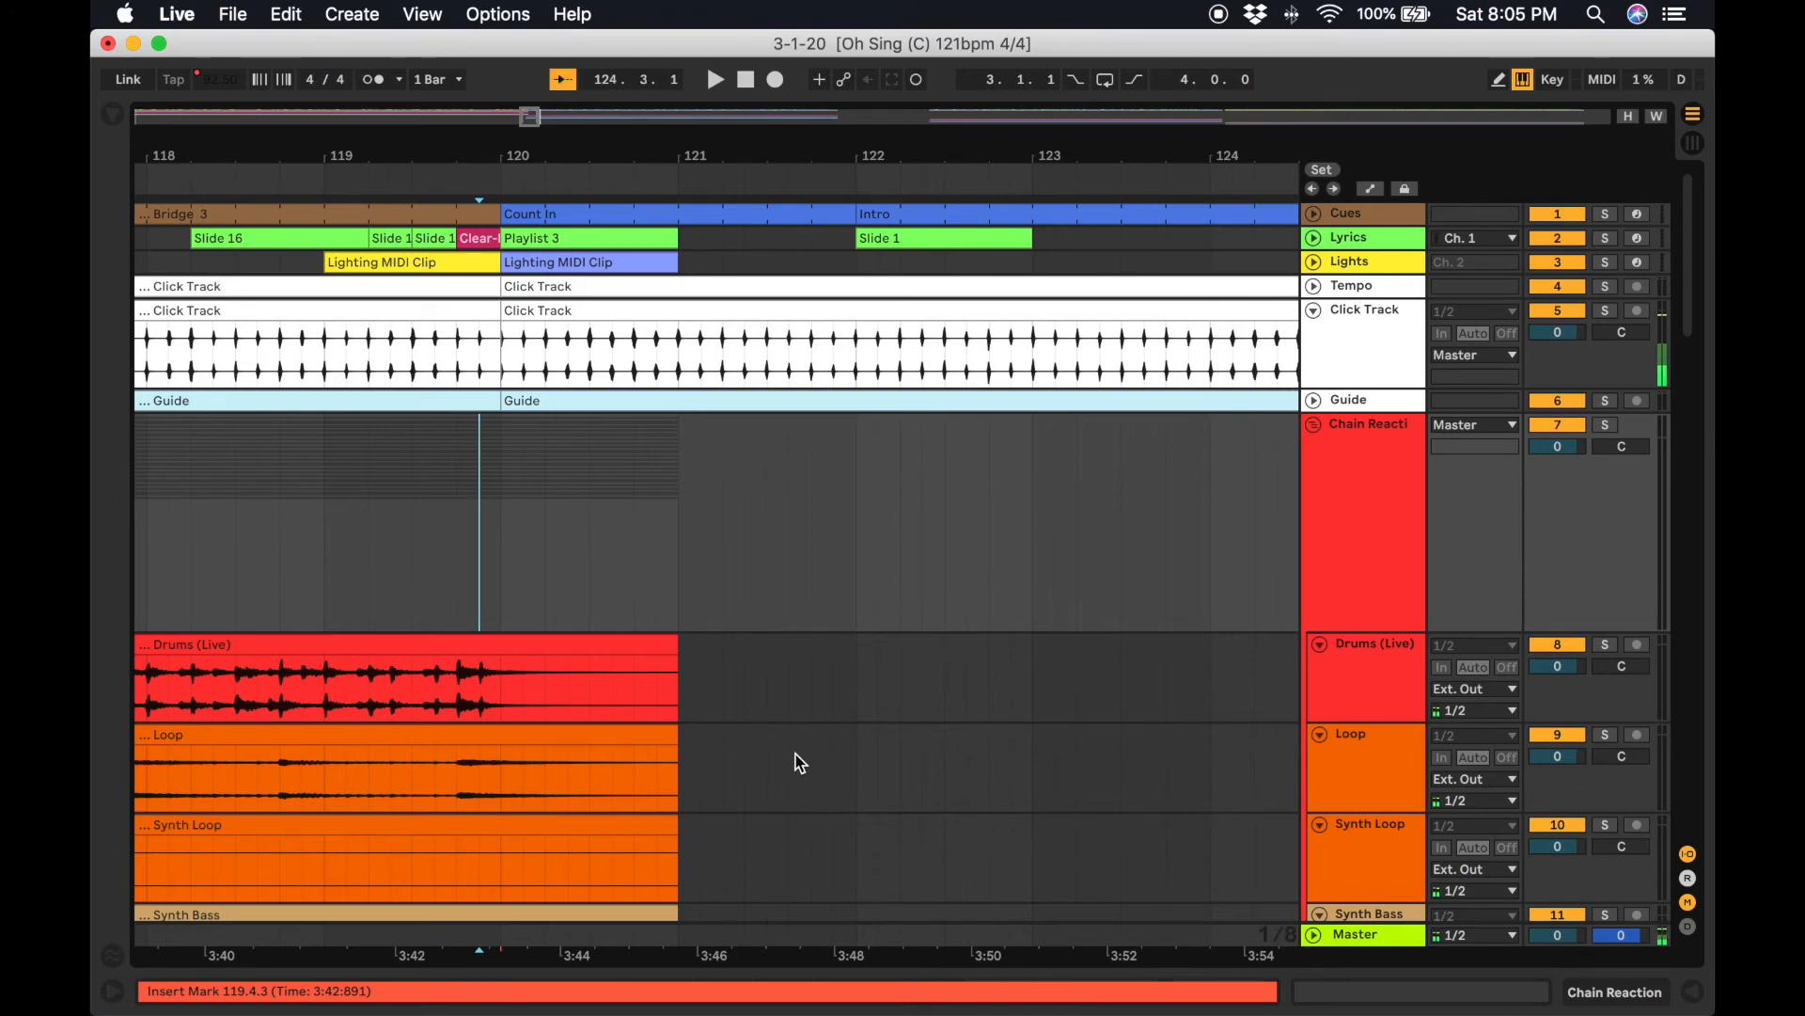
scroll(797, 756, down, 5)
scroll(825, 568, up, 2)
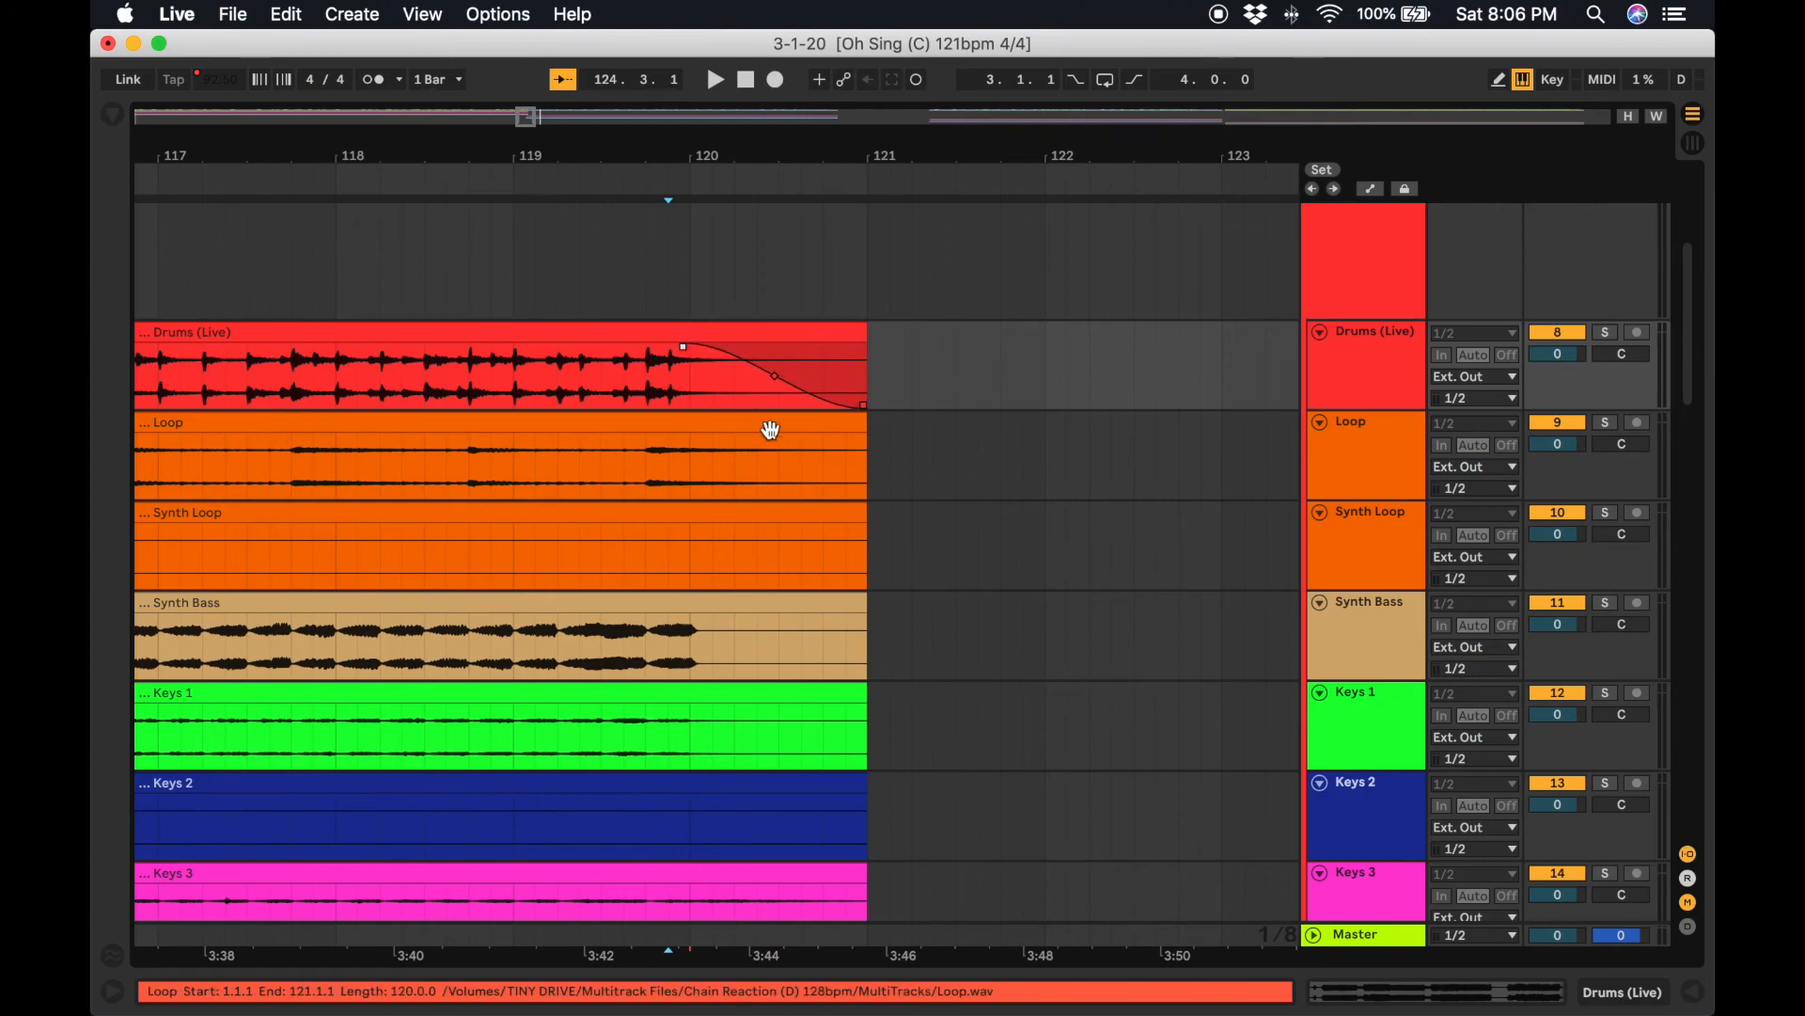
Add fade-outs from about bar 120 to the clip end at bar 121 on the Loop, Synth Loop, Synth Bass and Keys 1 clips.
drag(861, 442, 689, 454)
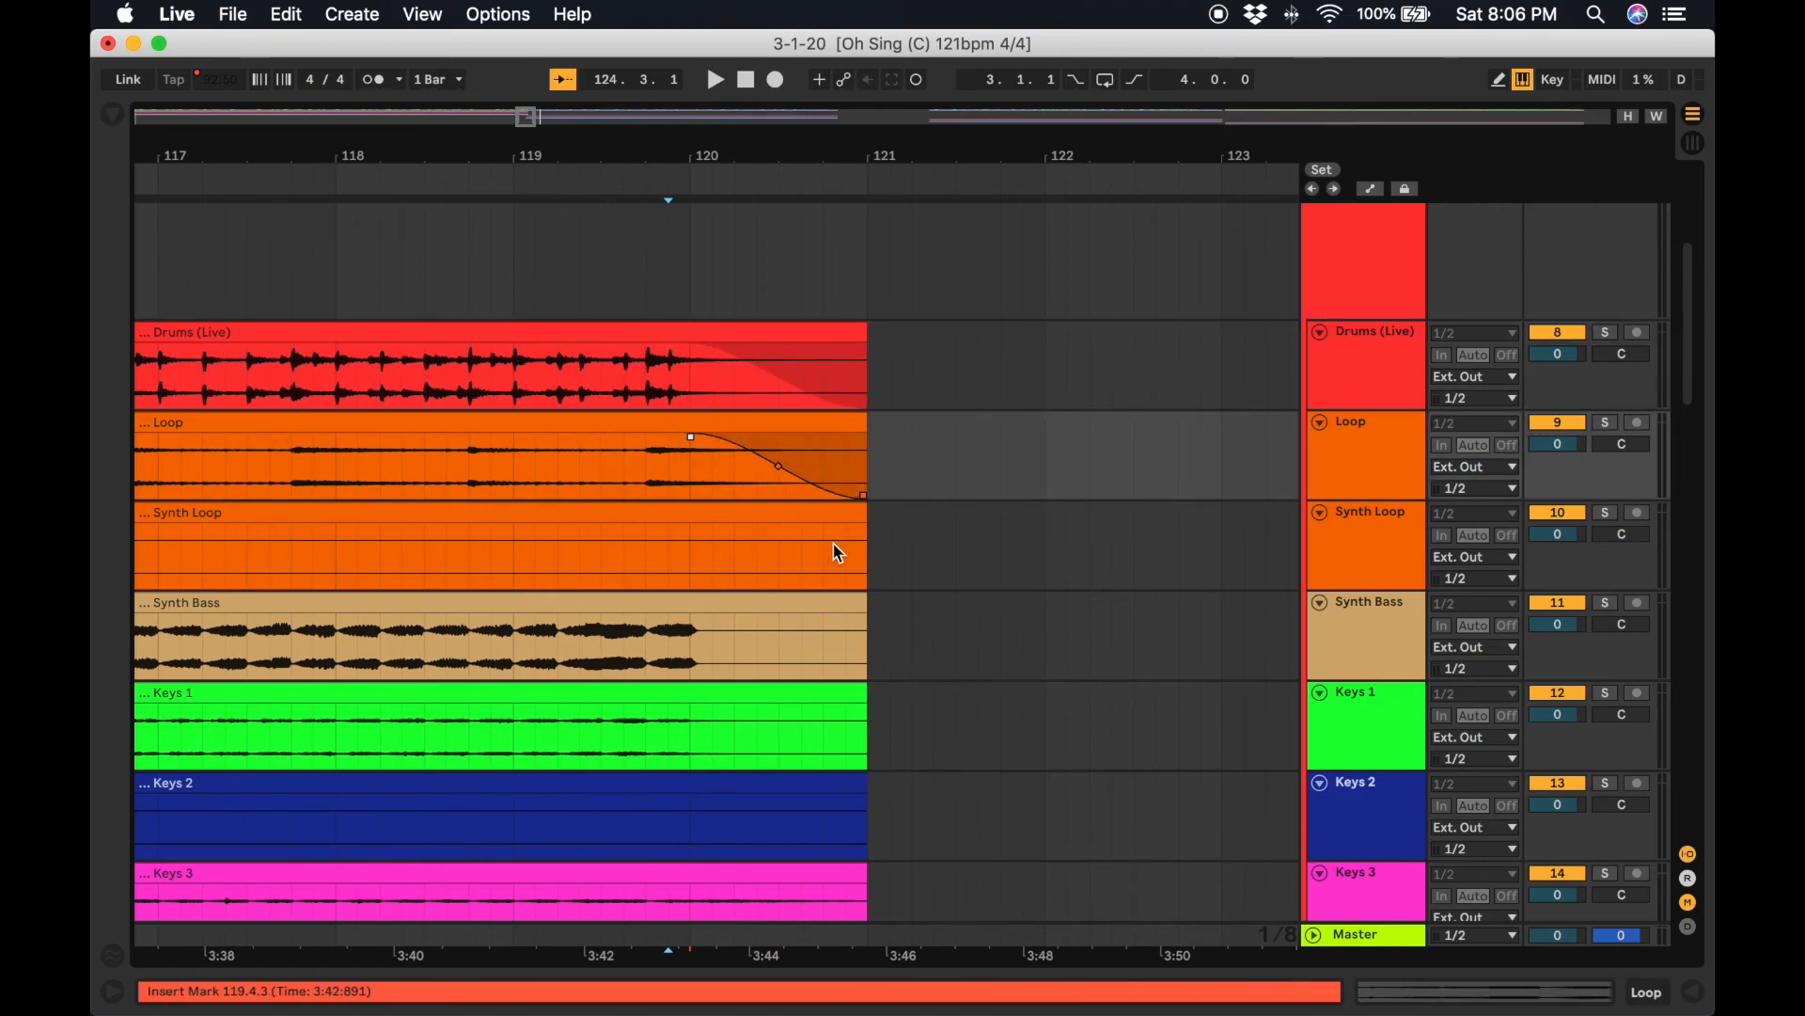
click(863, 541)
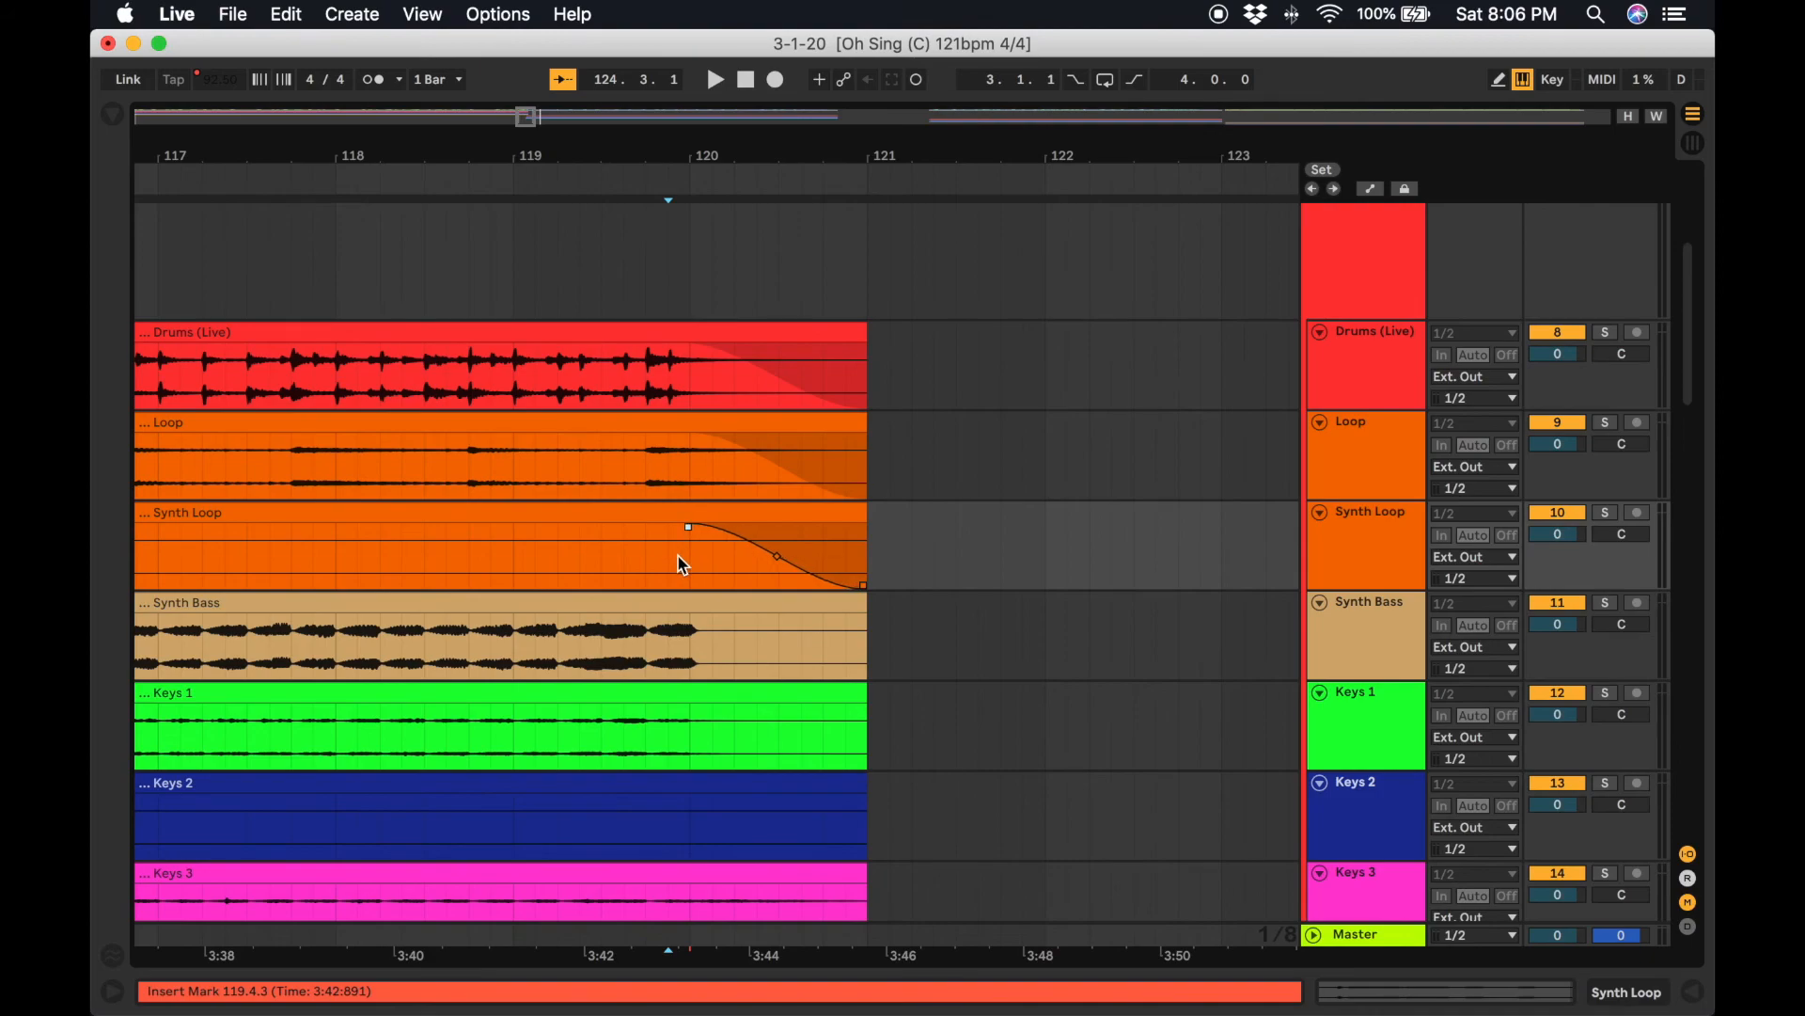
drag(866, 620, 801, 620)
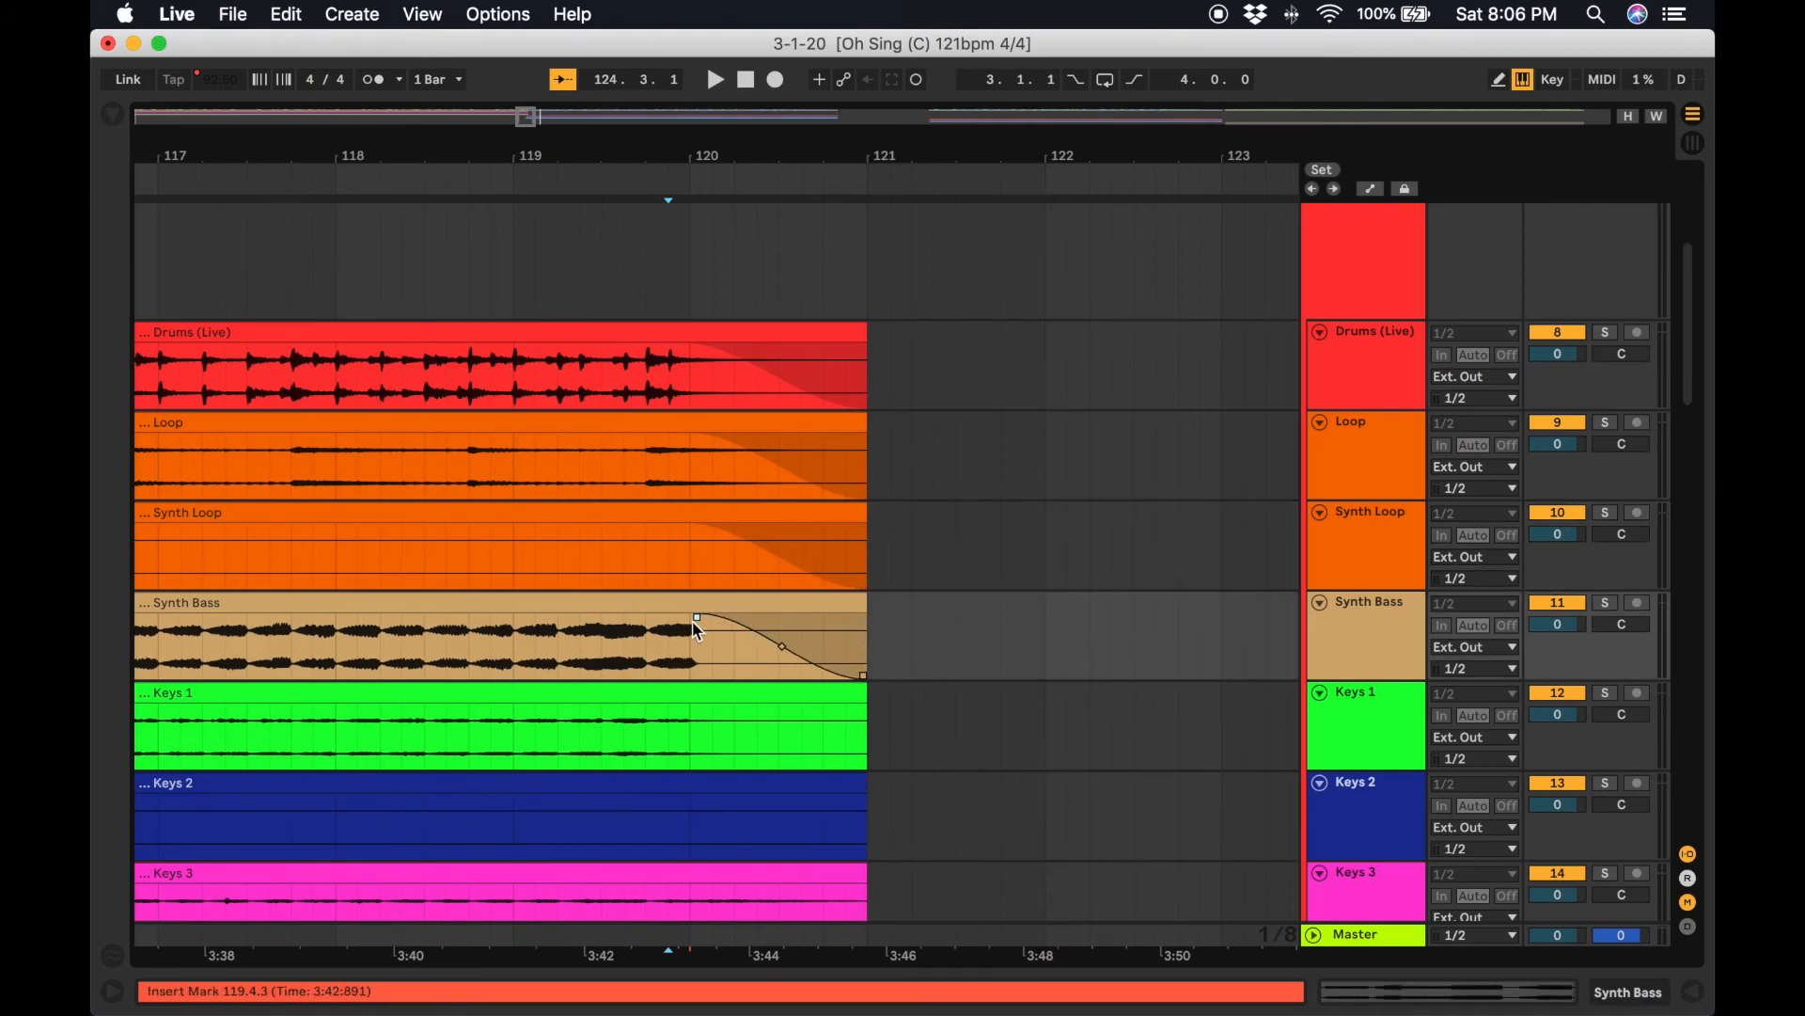
drag(867, 717, 688, 711)
scroll(688, 710, down, 10)
scroll(700, 700, up, 5)
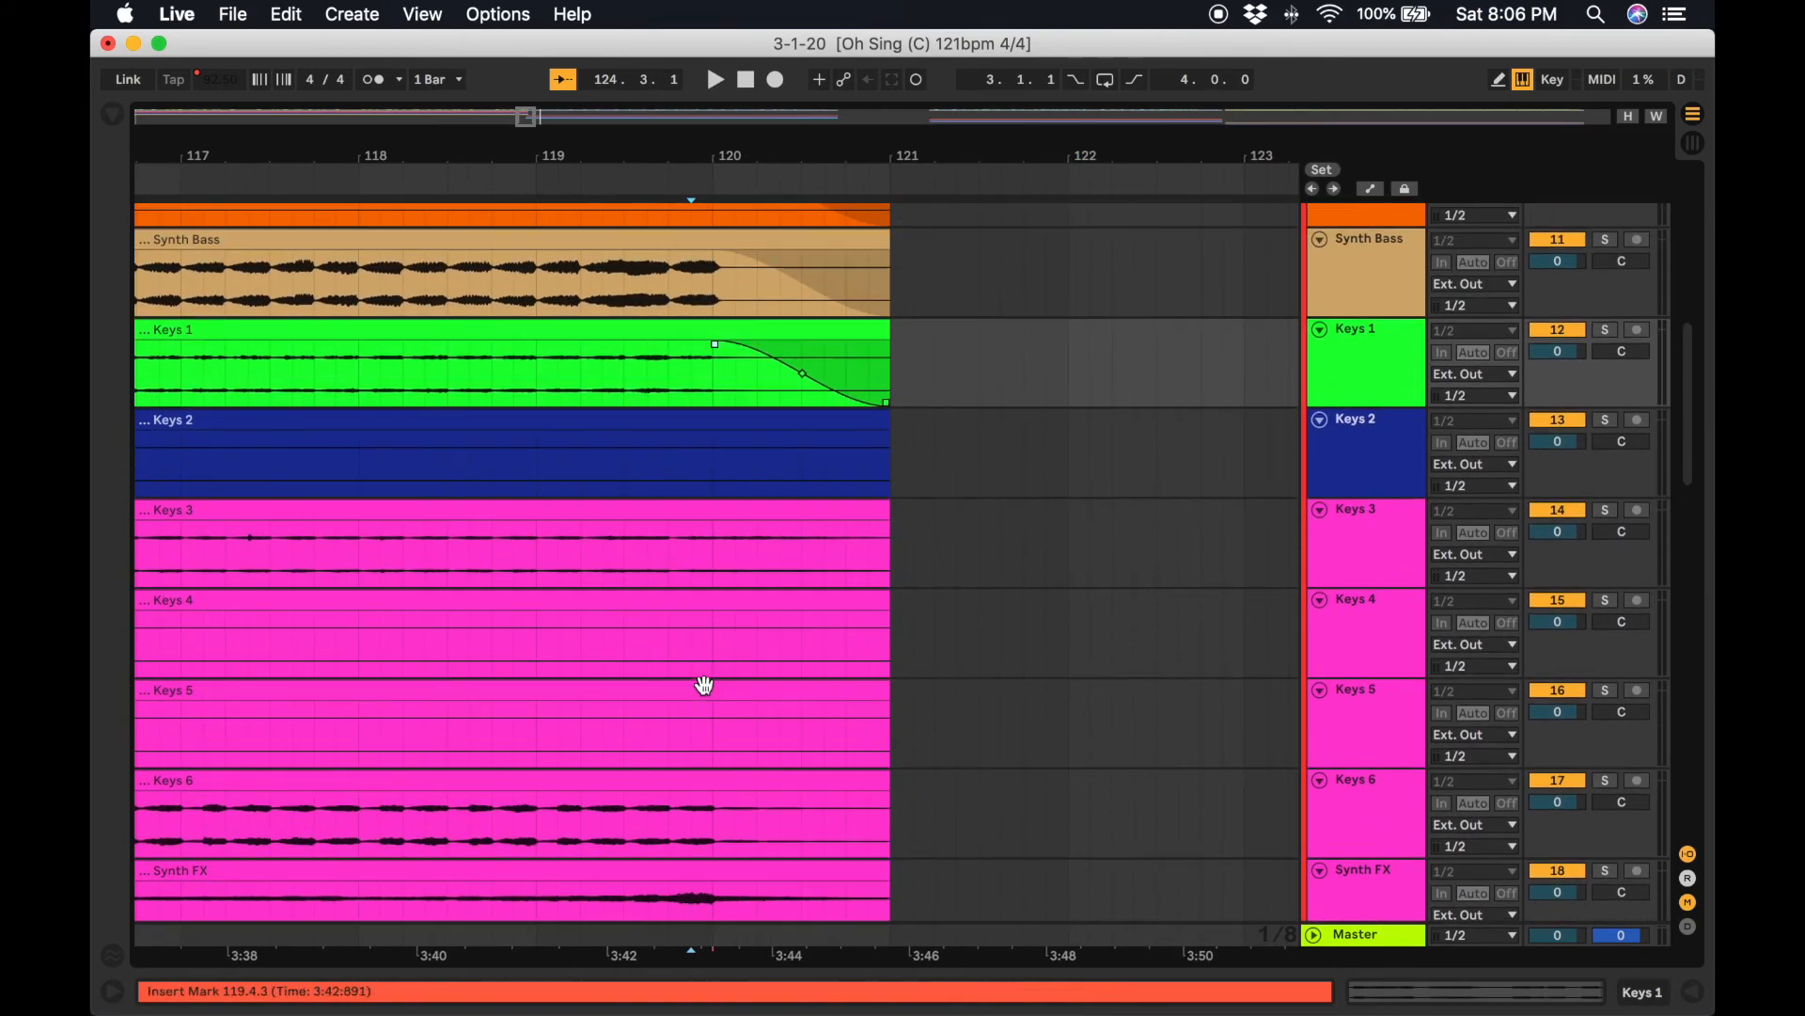
Add matching fade-outs from about bar 120 to bar 121 on the Keys 2, Keys 3, Keys 4 and Keys 5 clips.
drag(889, 444, 762, 447)
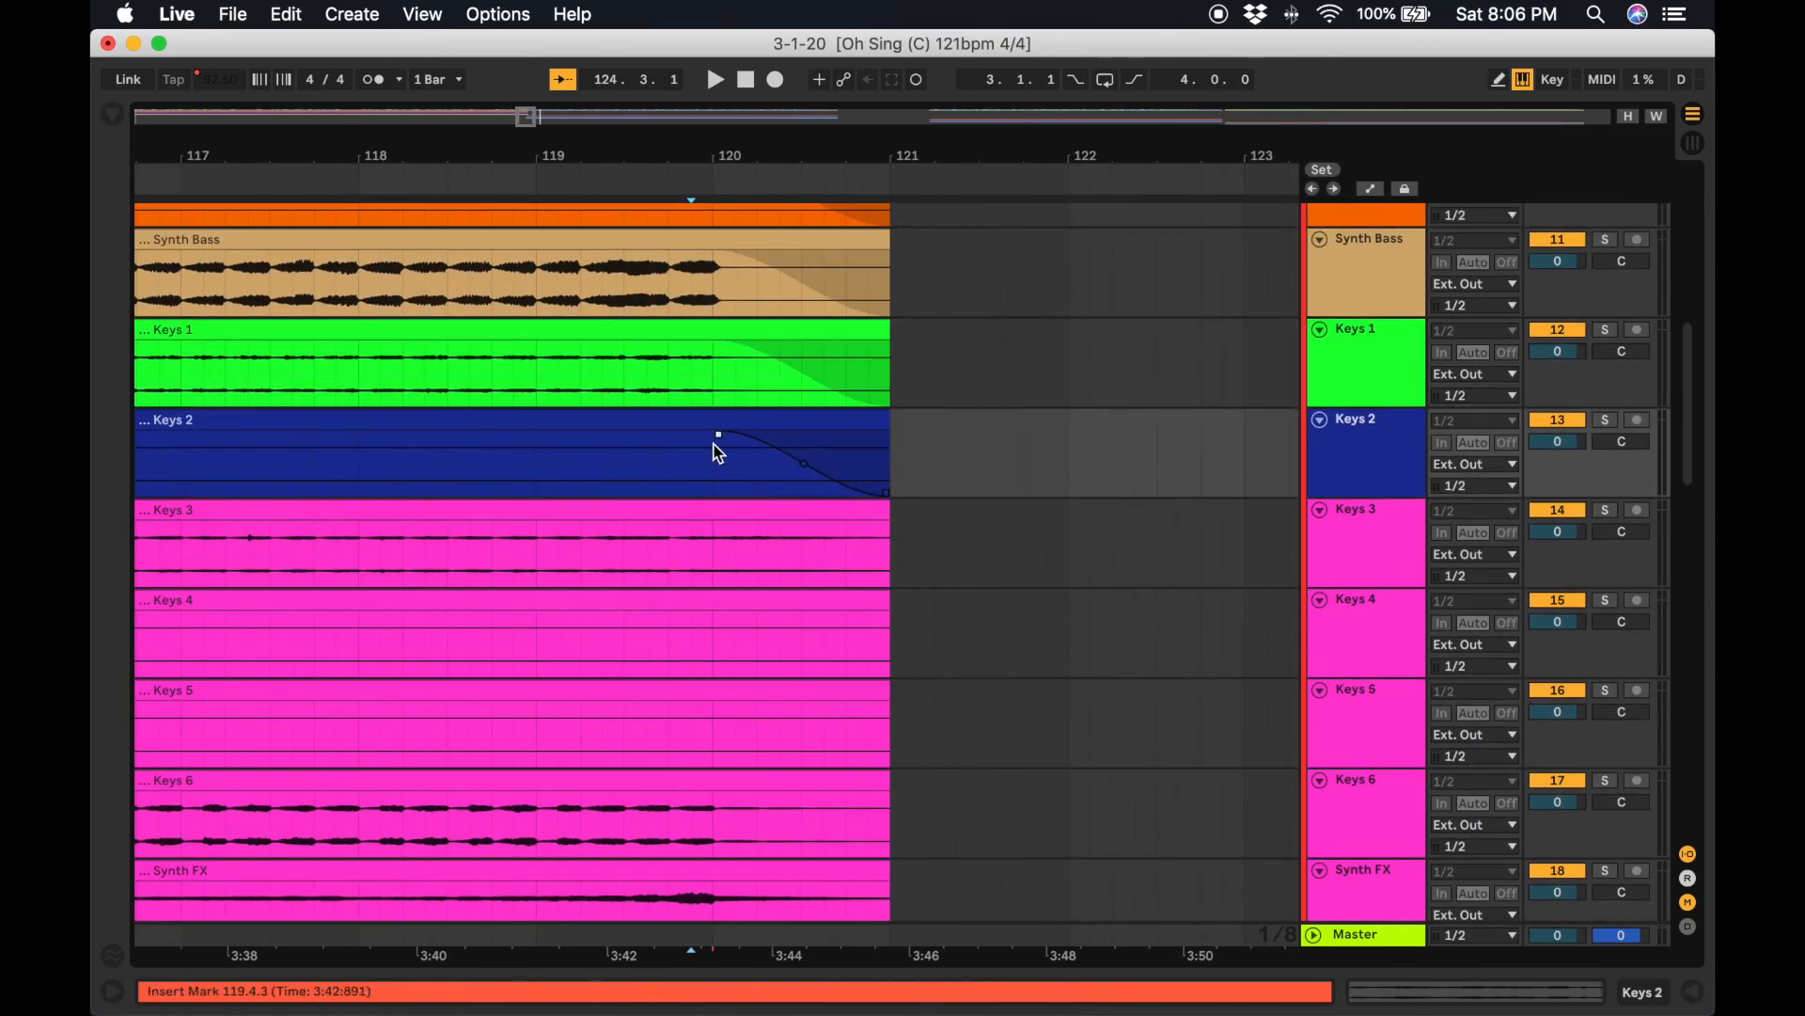
drag(891, 532, 724, 560)
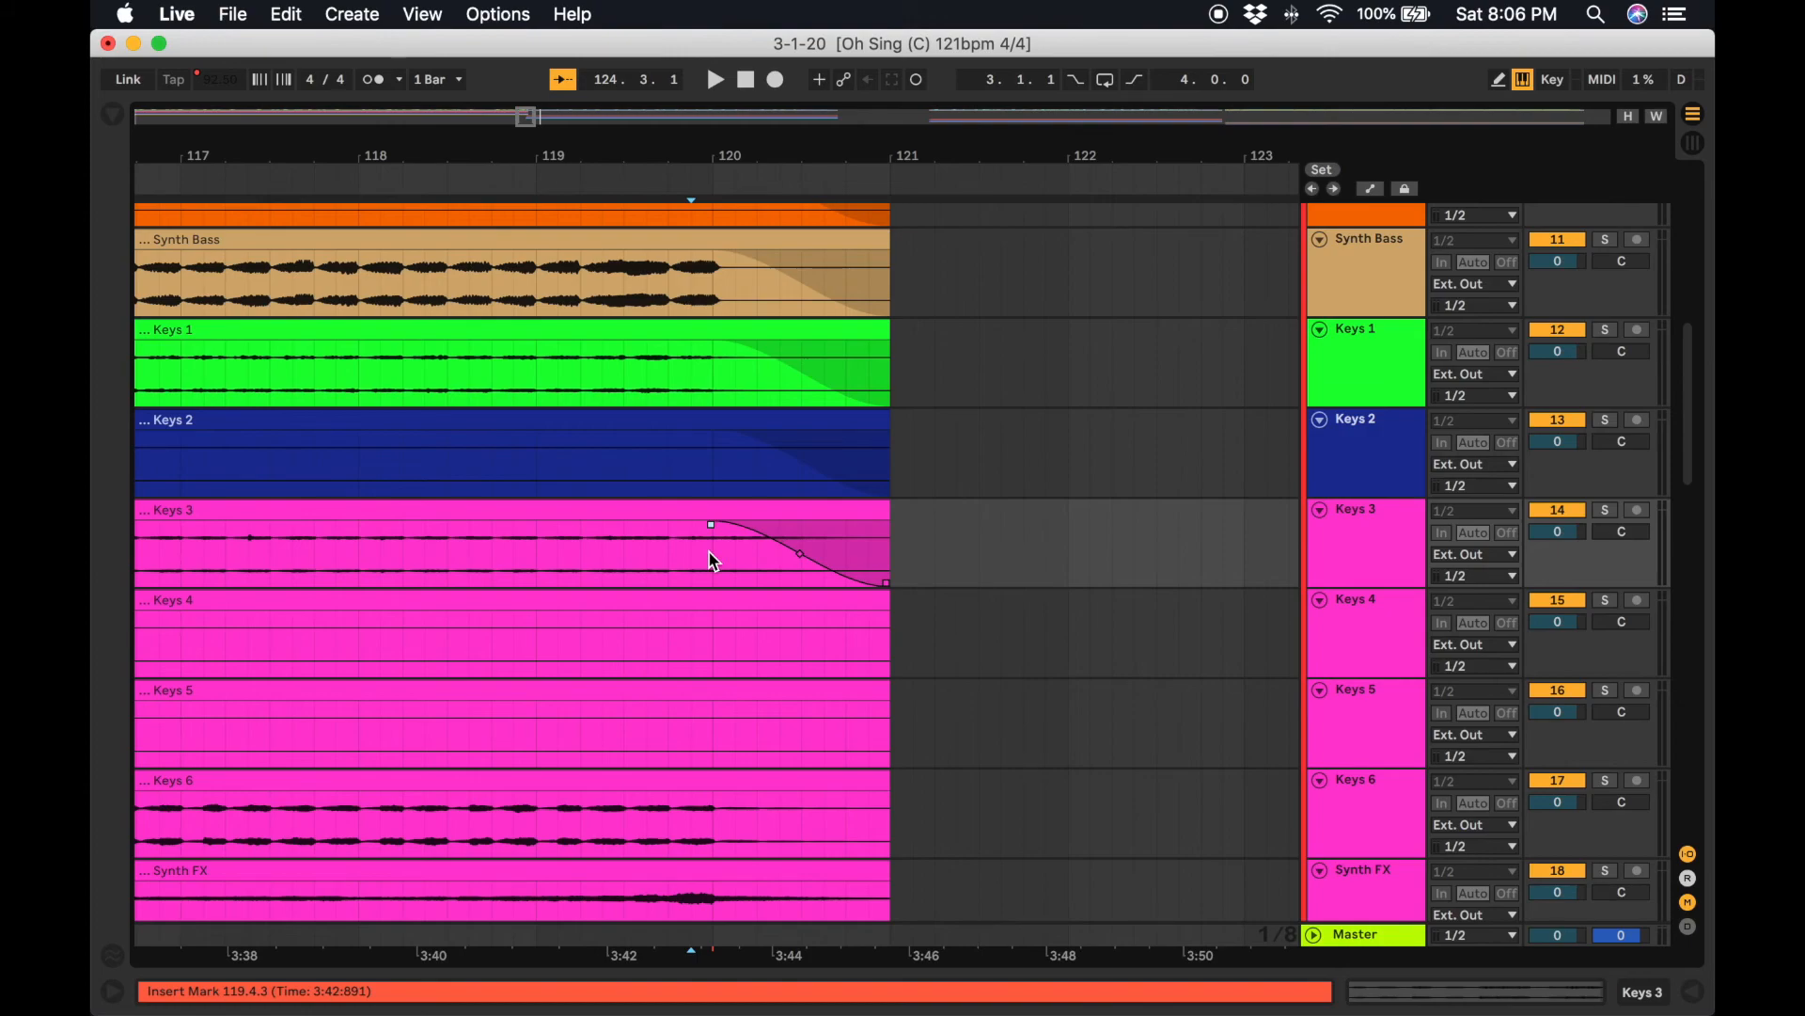
drag(890, 622, 718, 649)
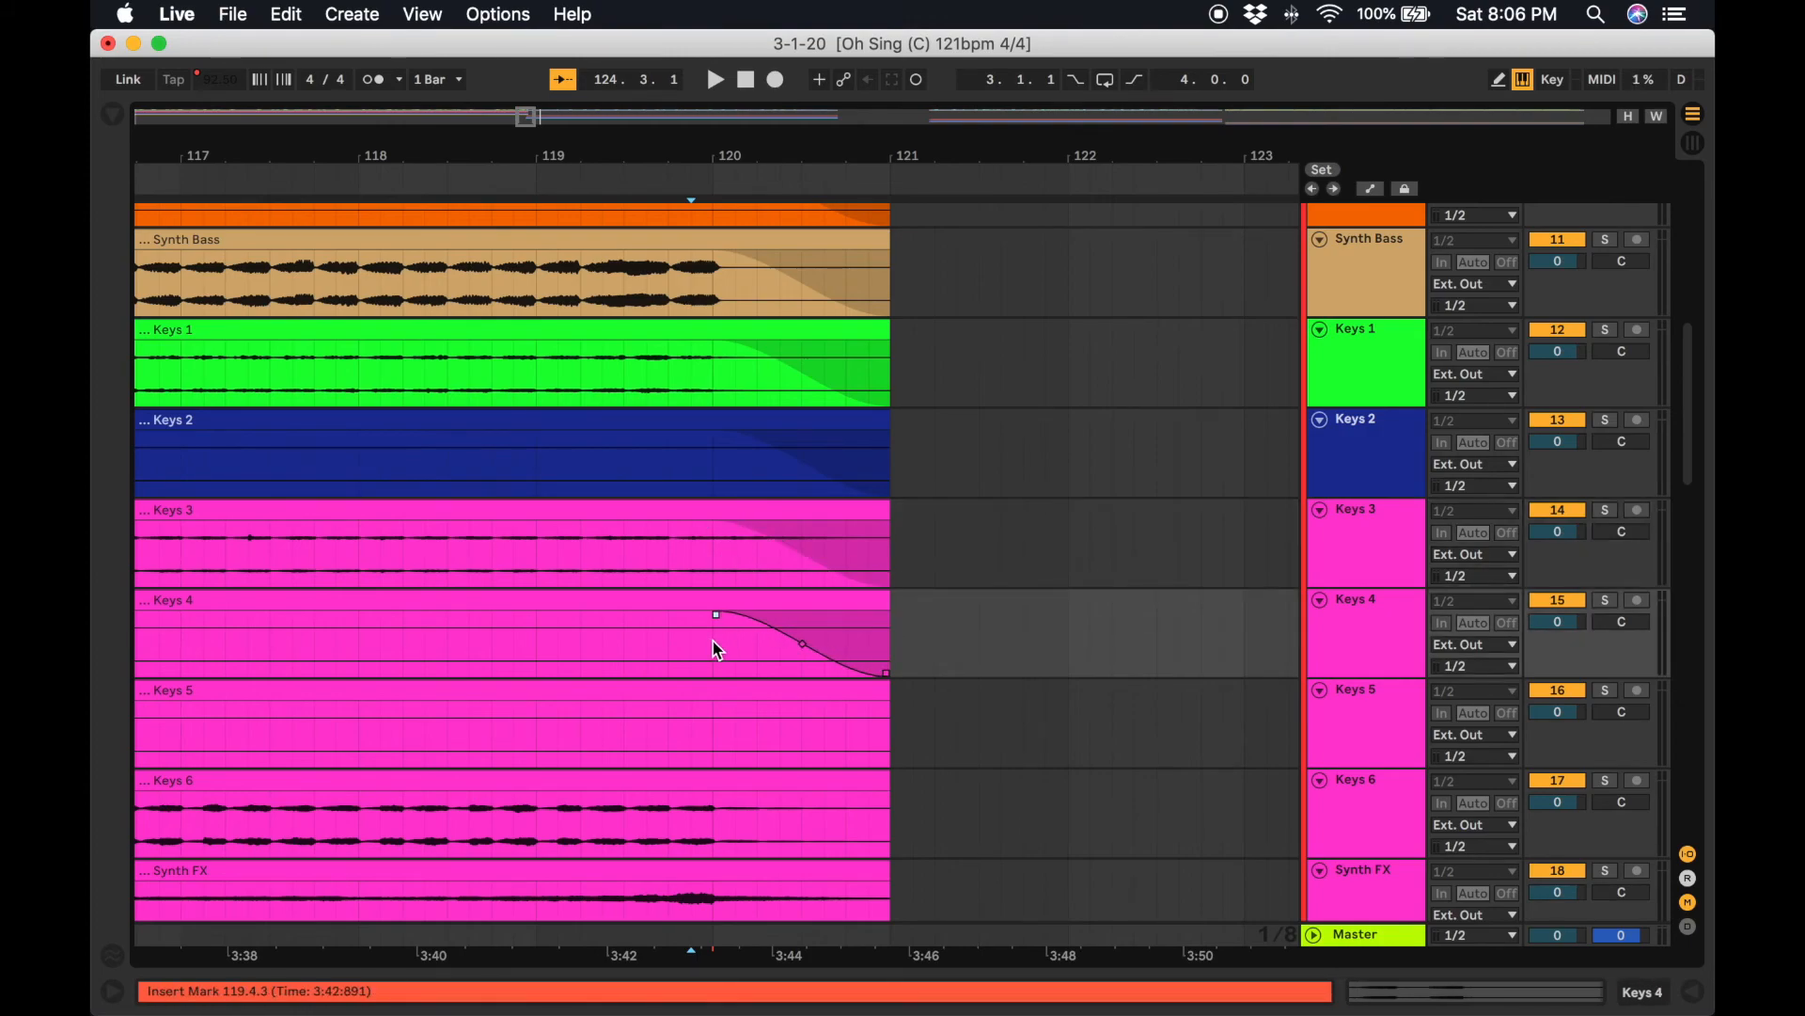
drag(889, 717, 723, 731)
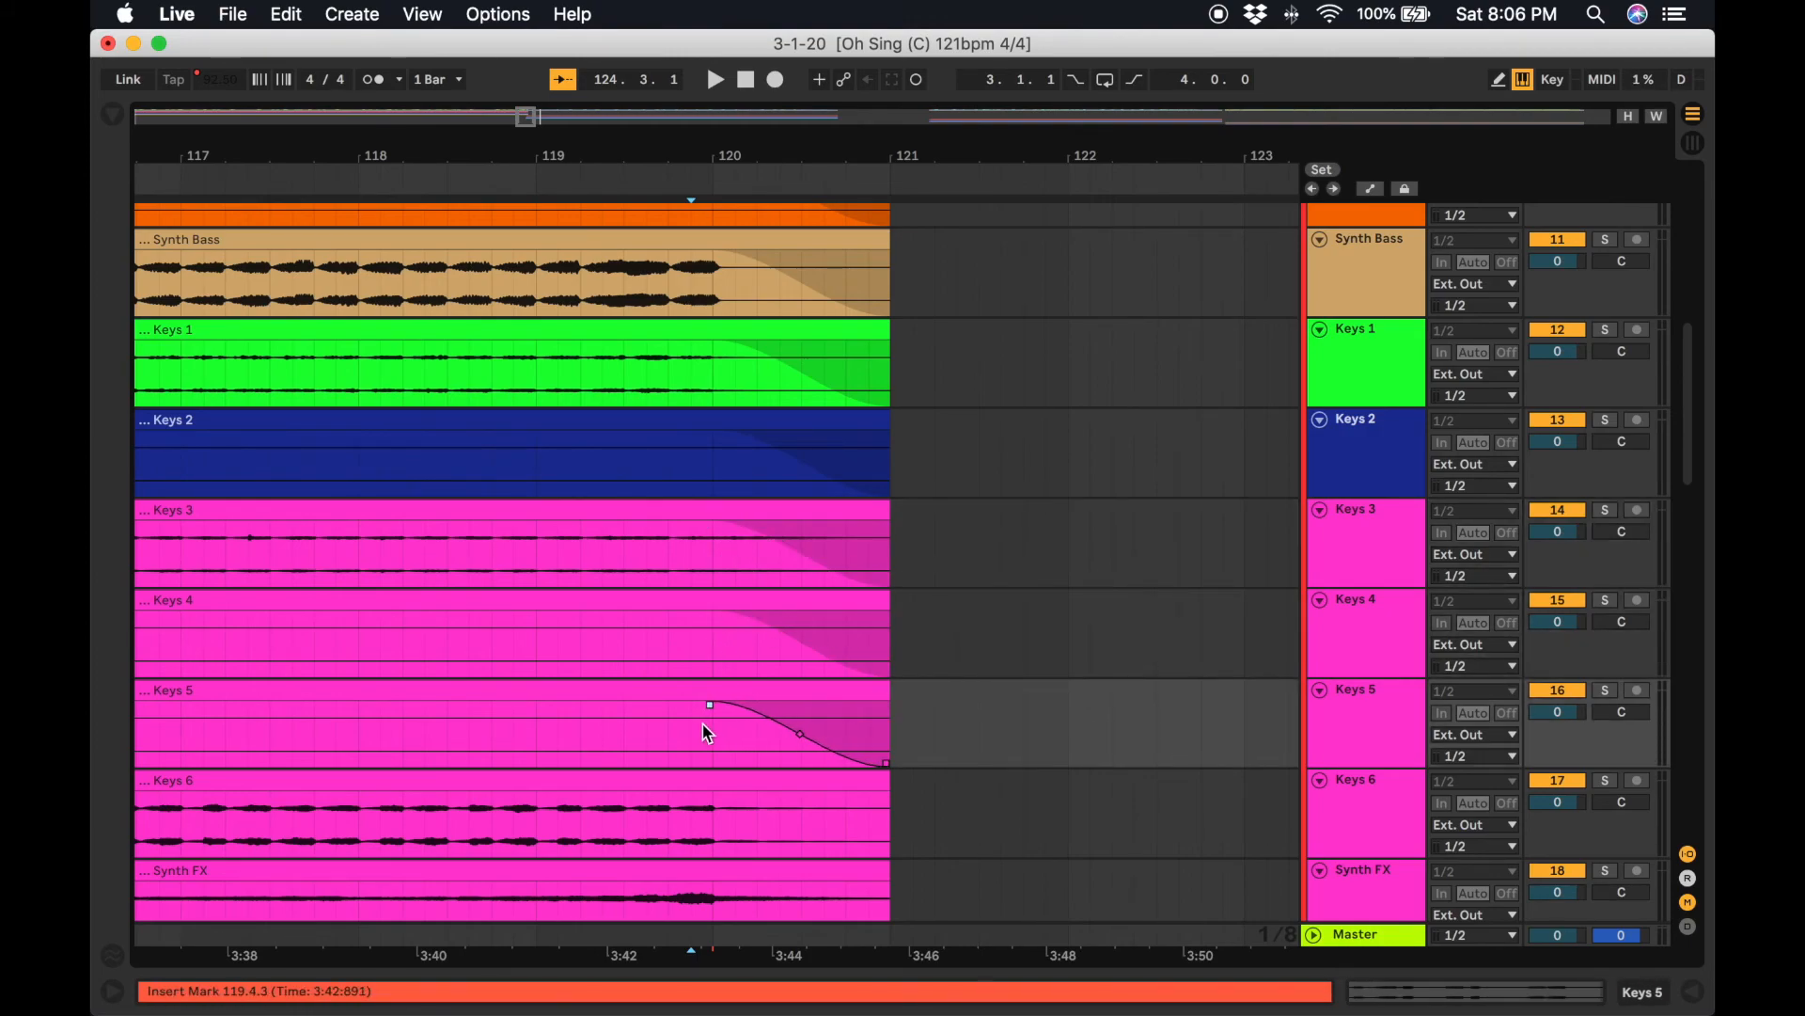
scroll(708, 733, down, 5)
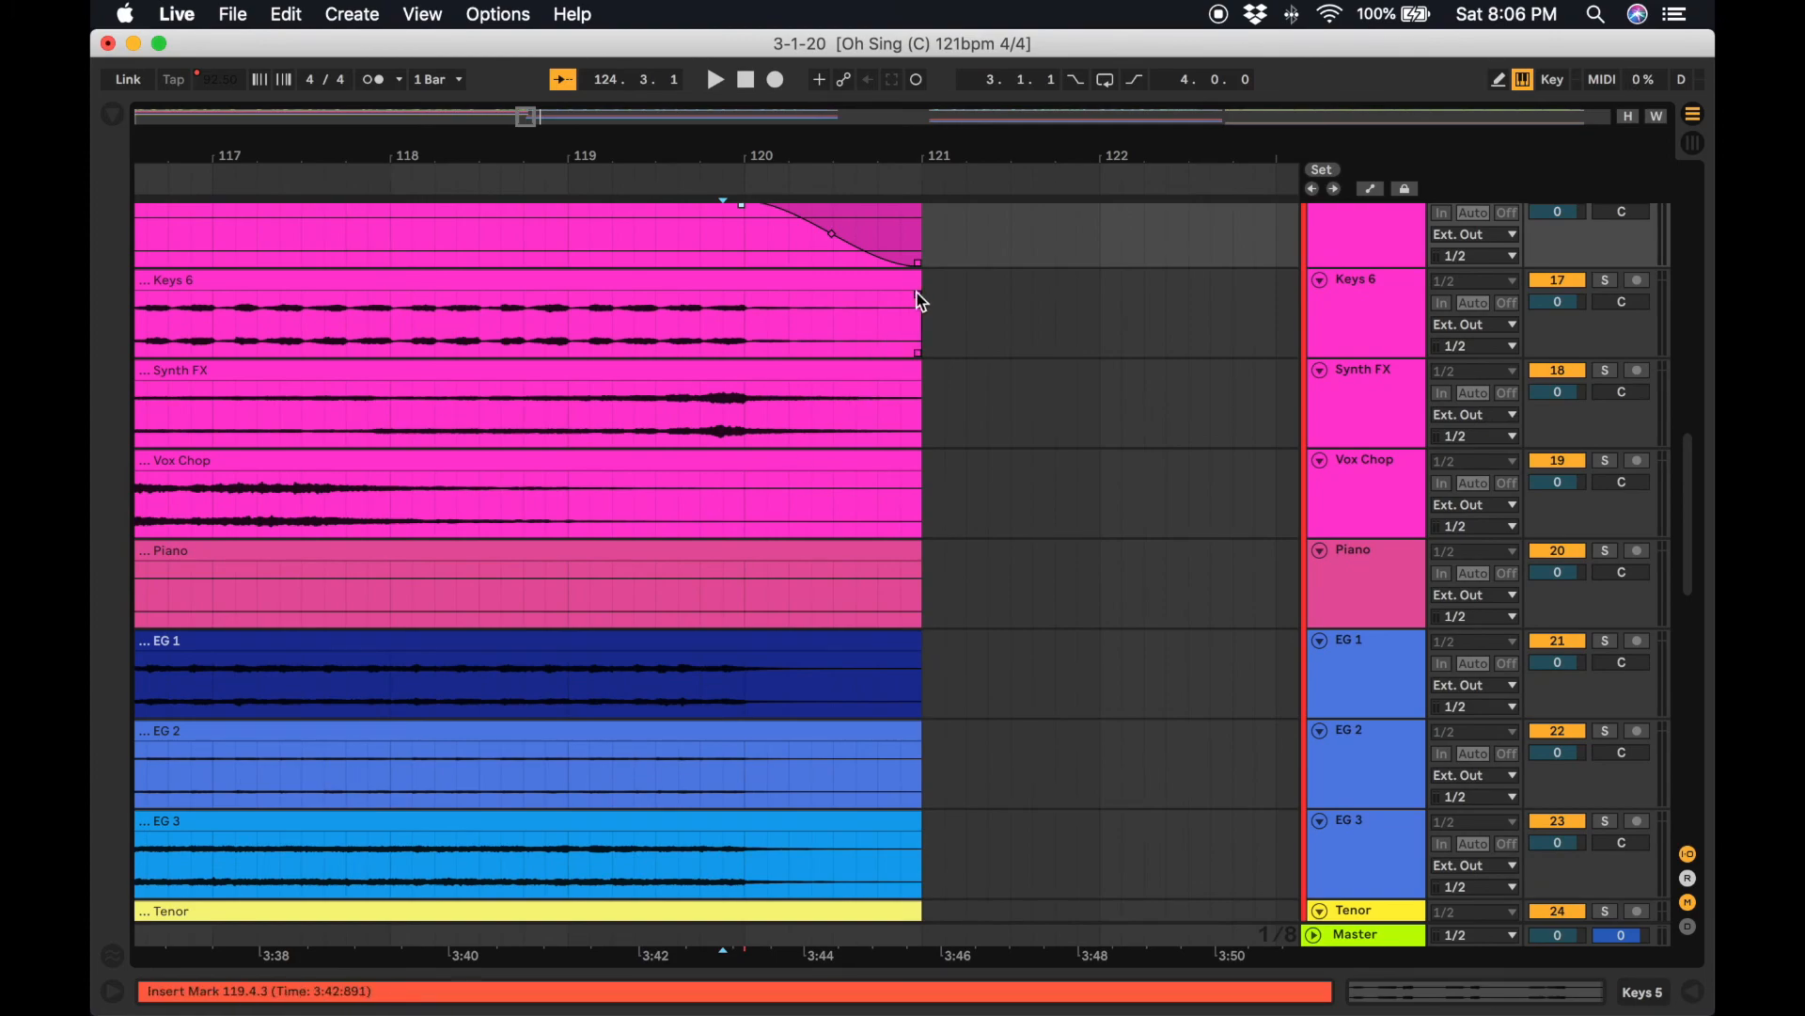
Fade out the Keys 6, Synth FX and Vox Chop clips from about bar 120 to their end.
drag(921, 301, 824, 322)
drag(920, 387, 737, 415)
drag(920, 476, 739, 498)
scroll(904, 280, down, 3)
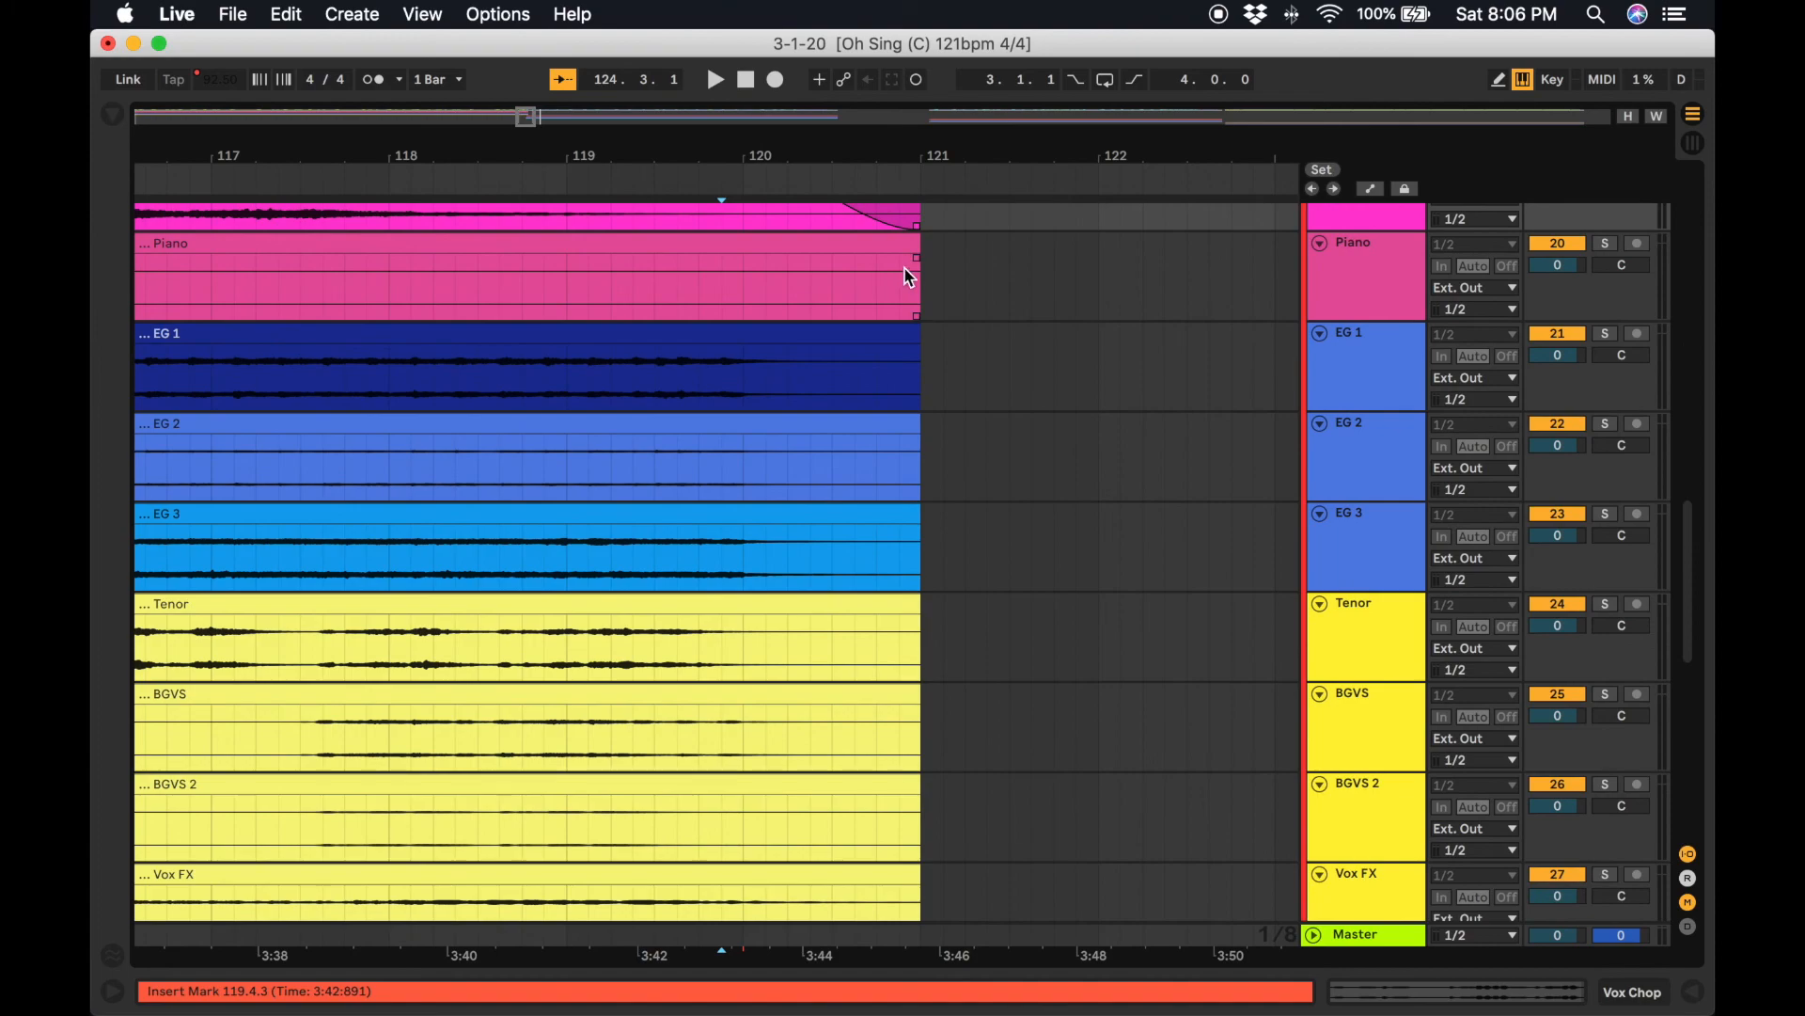
Fade out the Piano, EG 1, EG 2, EG 3 and Tenor clips from about bar 120 to their end.
drag(905, 280, 746, 301)
drag(911, 363, 746, 385)
drag(911, 455, 746, 475)
drag(911, 536, 744, 564)
drag(913, 598, 738, 628)
scroll(738, 628, down, 3)
Fade out the BGVS, BGVS 2 and Vox FX clips from about bar 120 to their end at bar 121.
drag(956, 406, 816, 432)
drag(955, 513, 786, 526)
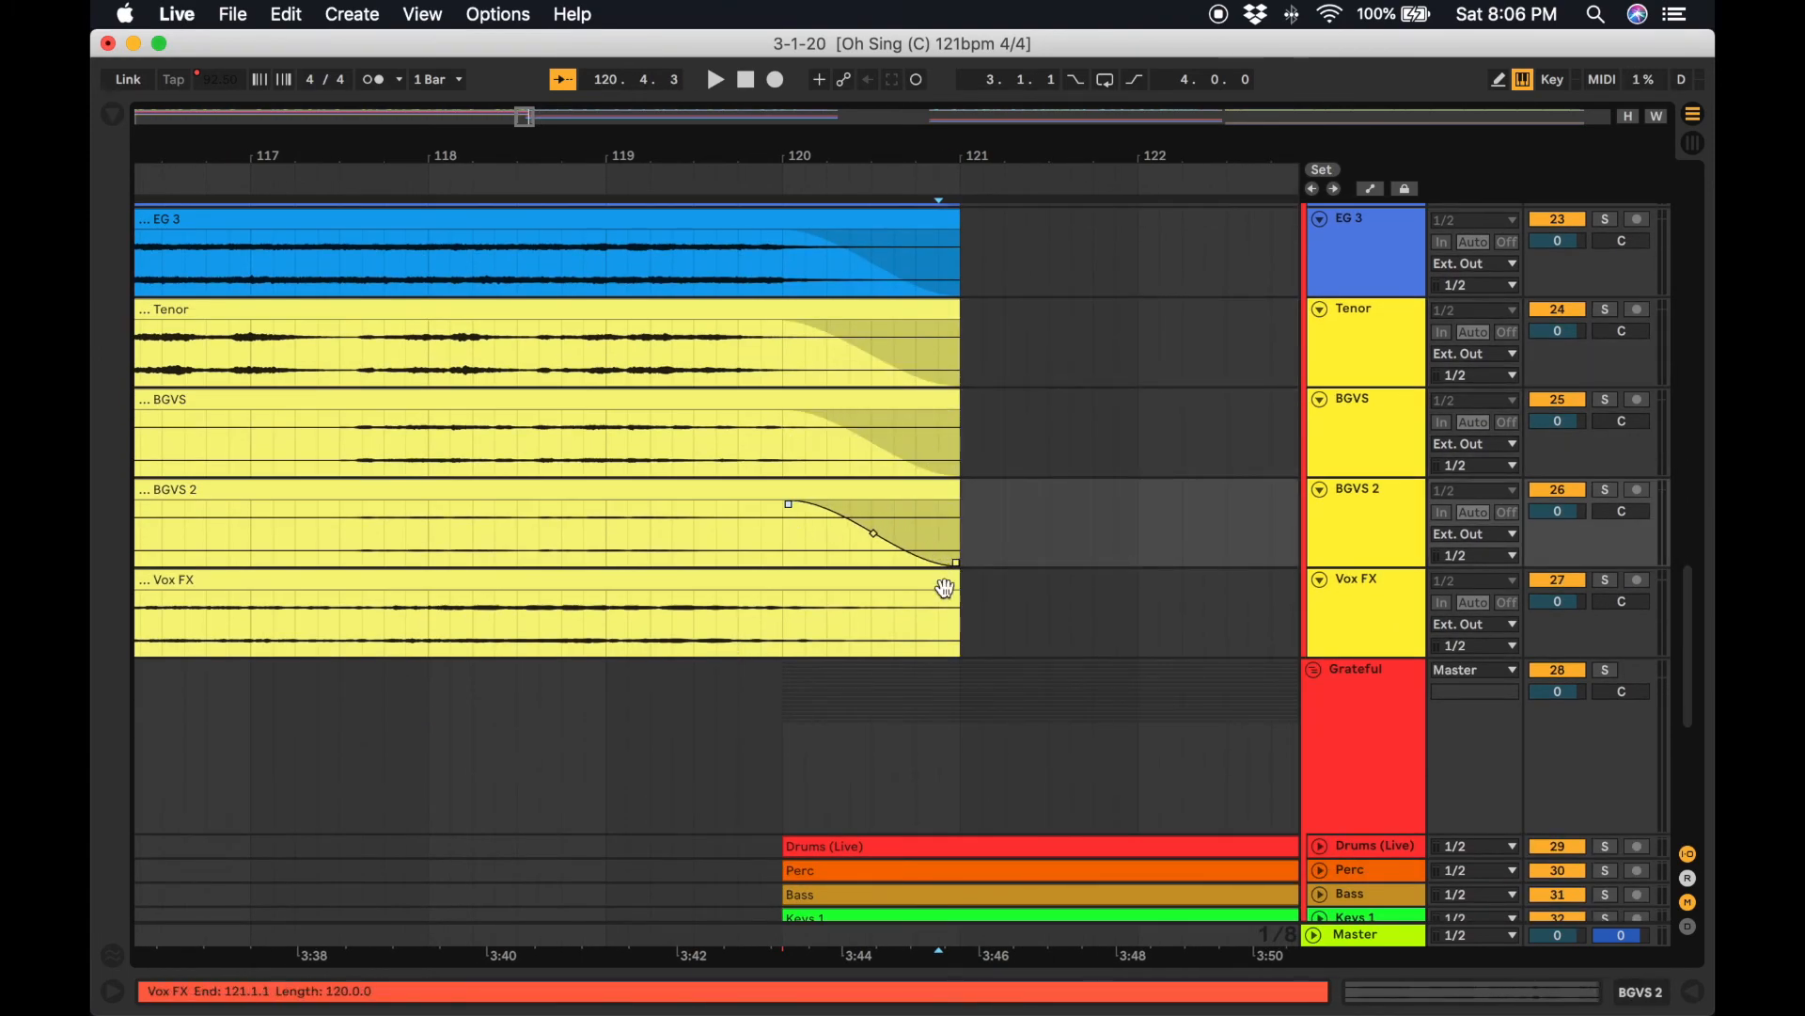
drag(943, 584, 786, 601)
scroll(657, 737, up, 8)
scroll(708, 431, up, 10)
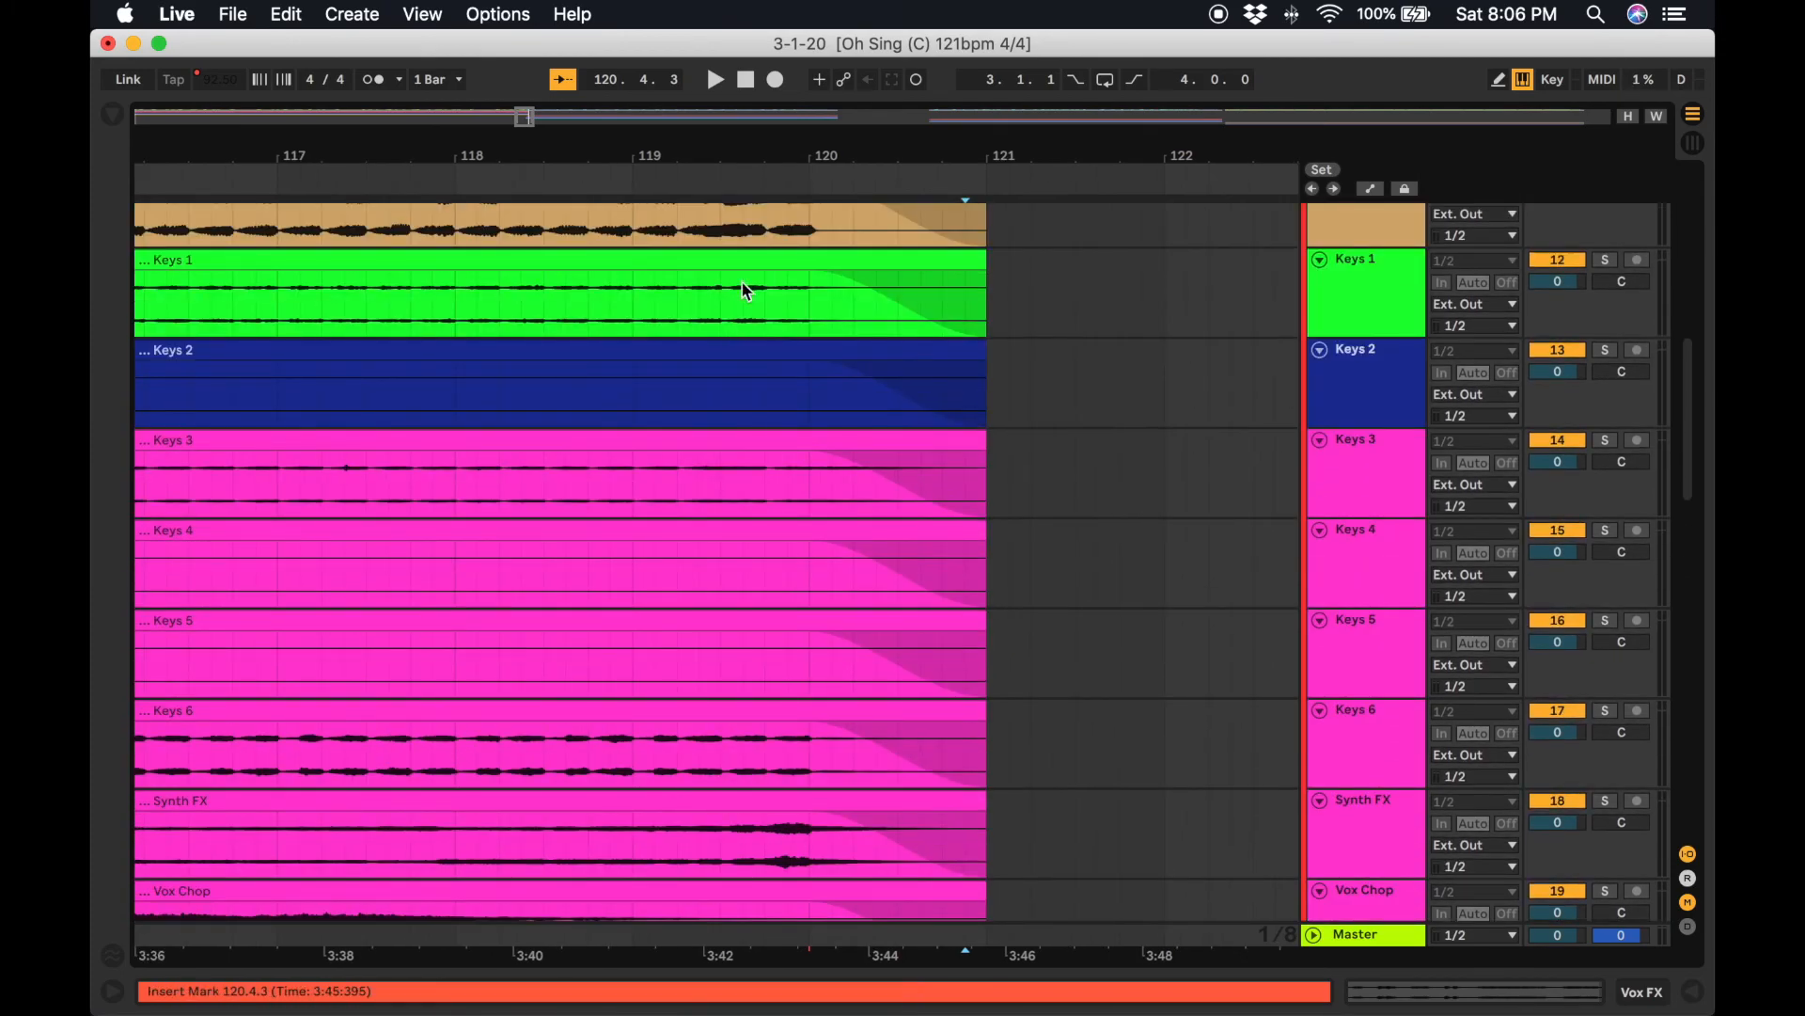
Play back from about bar 119 and review the fade-outs across all Chain Reaction tracks.
click(711, 181)
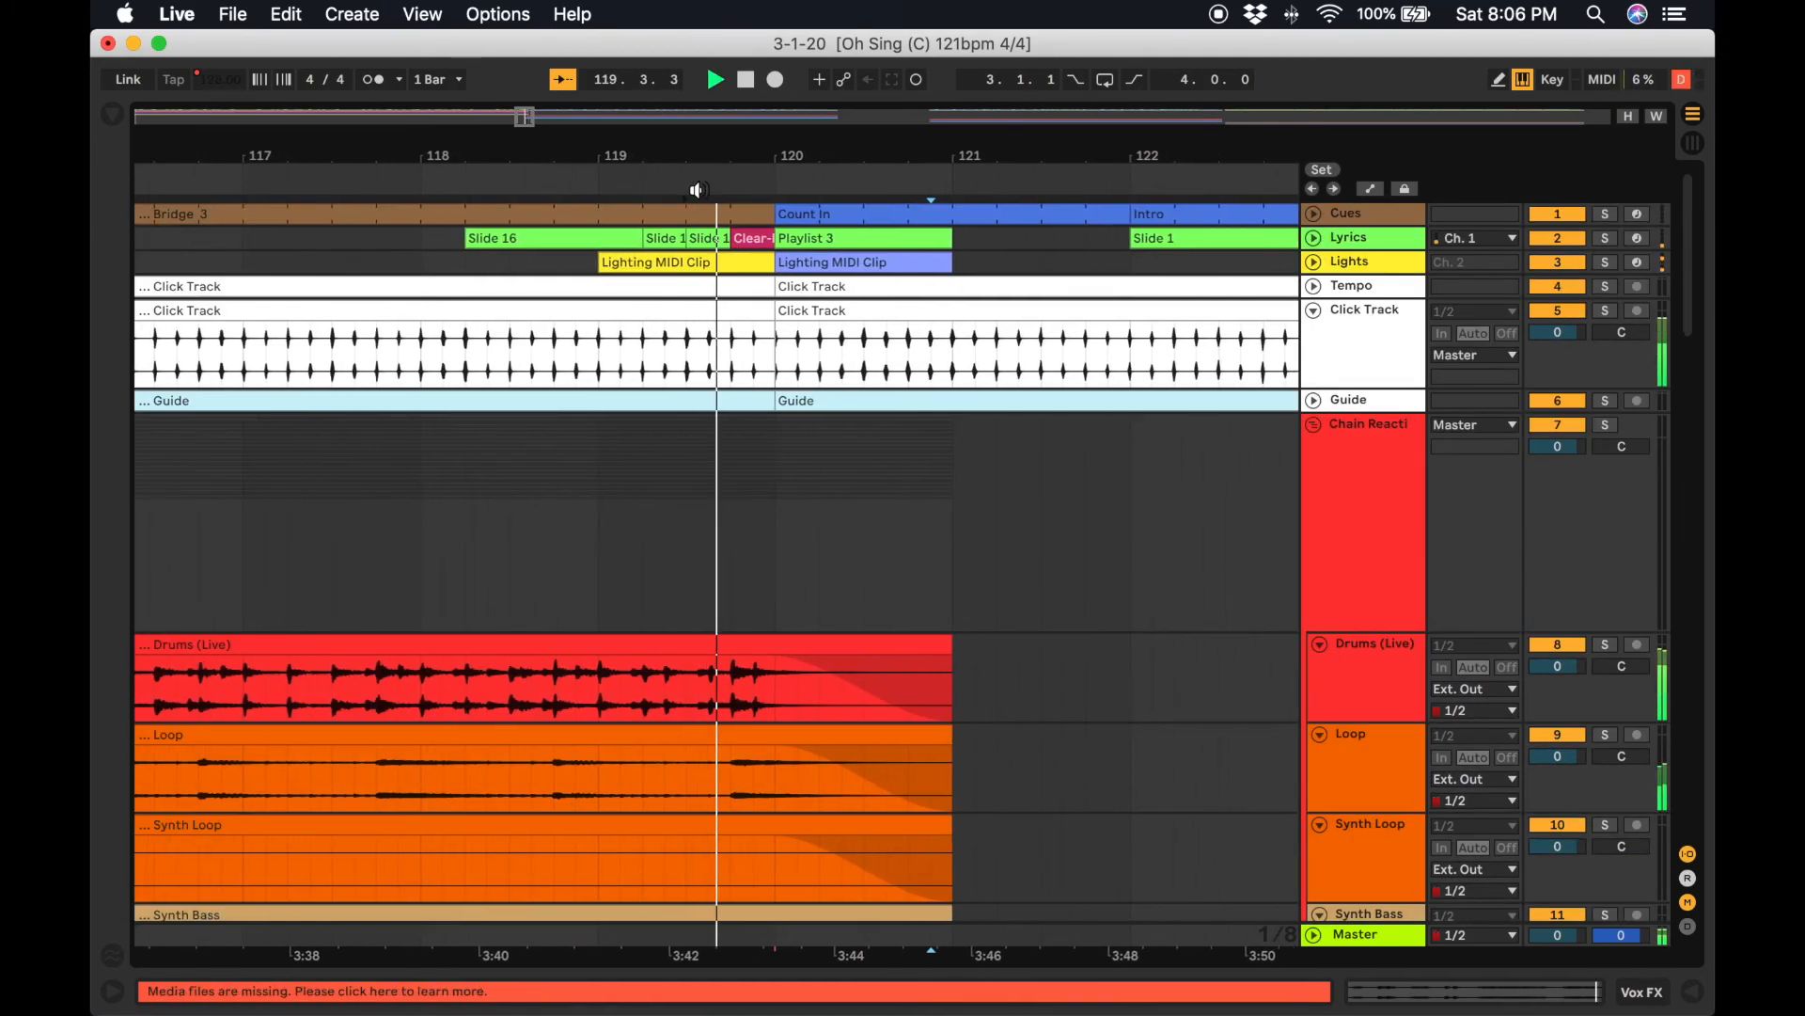
scroll(862, 588, down, 6)
scroll(870, 598, down, 8)
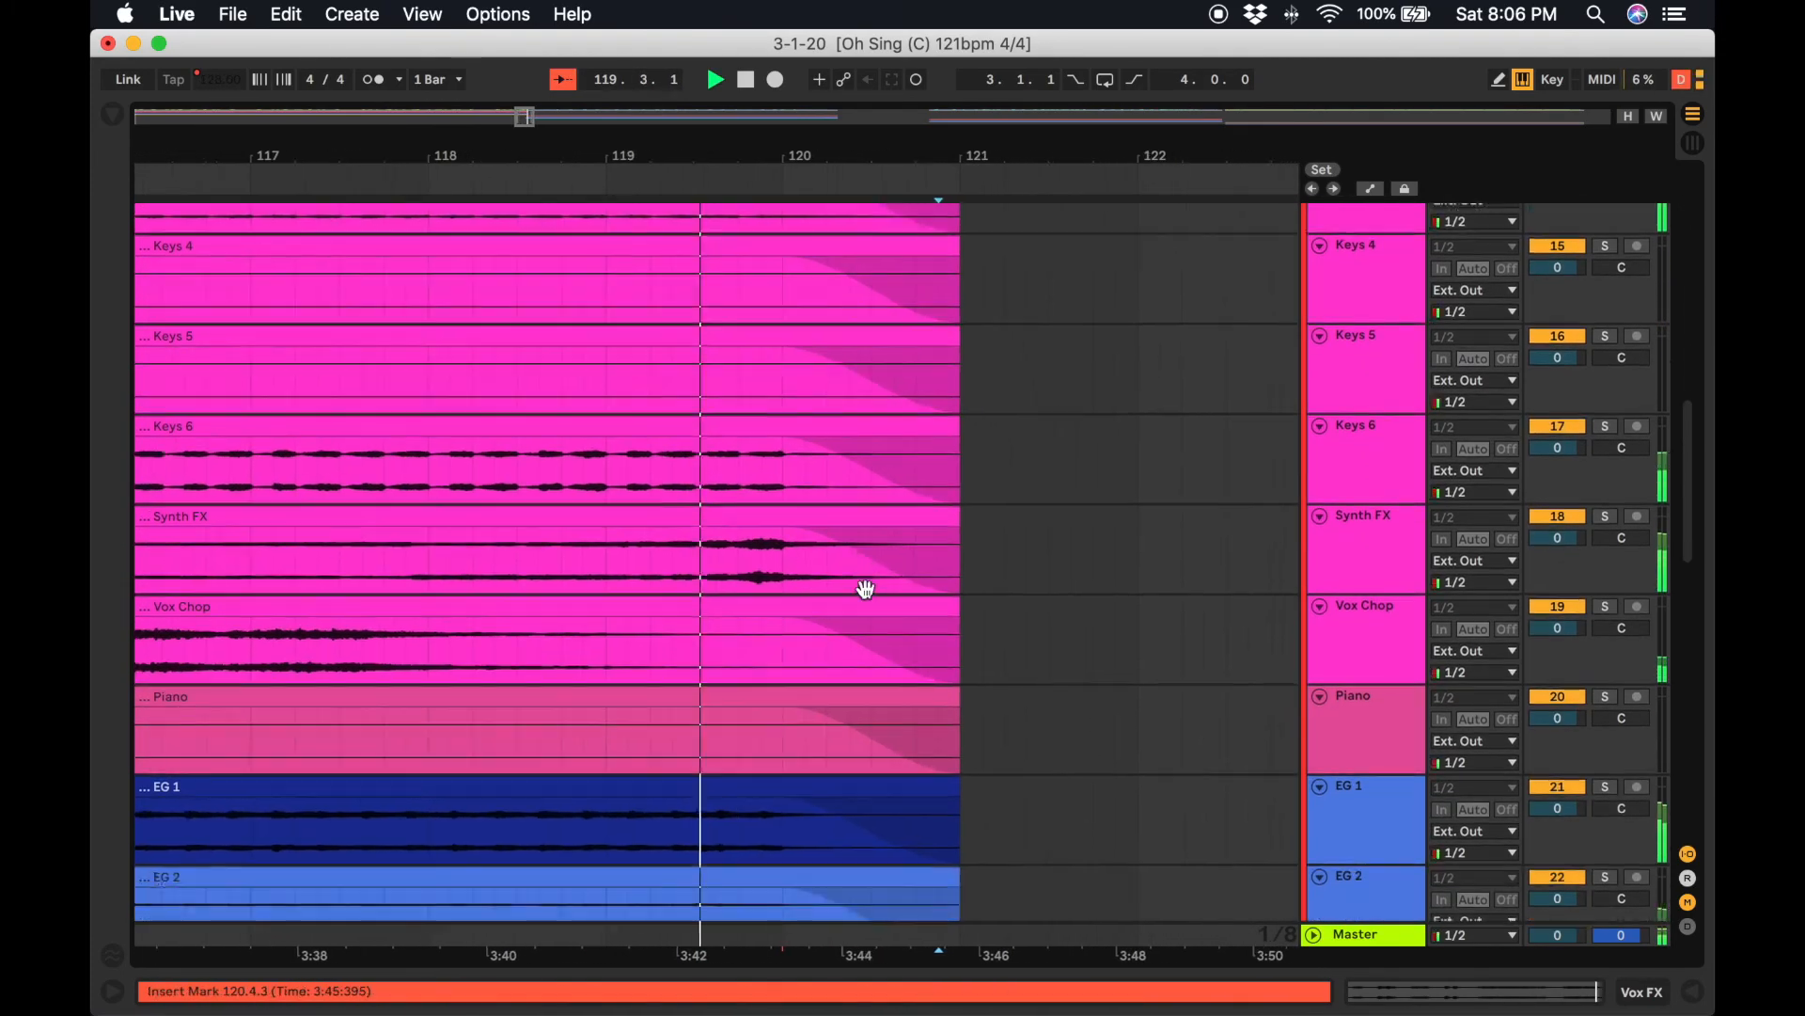
scroll(870, 595, down, 8)
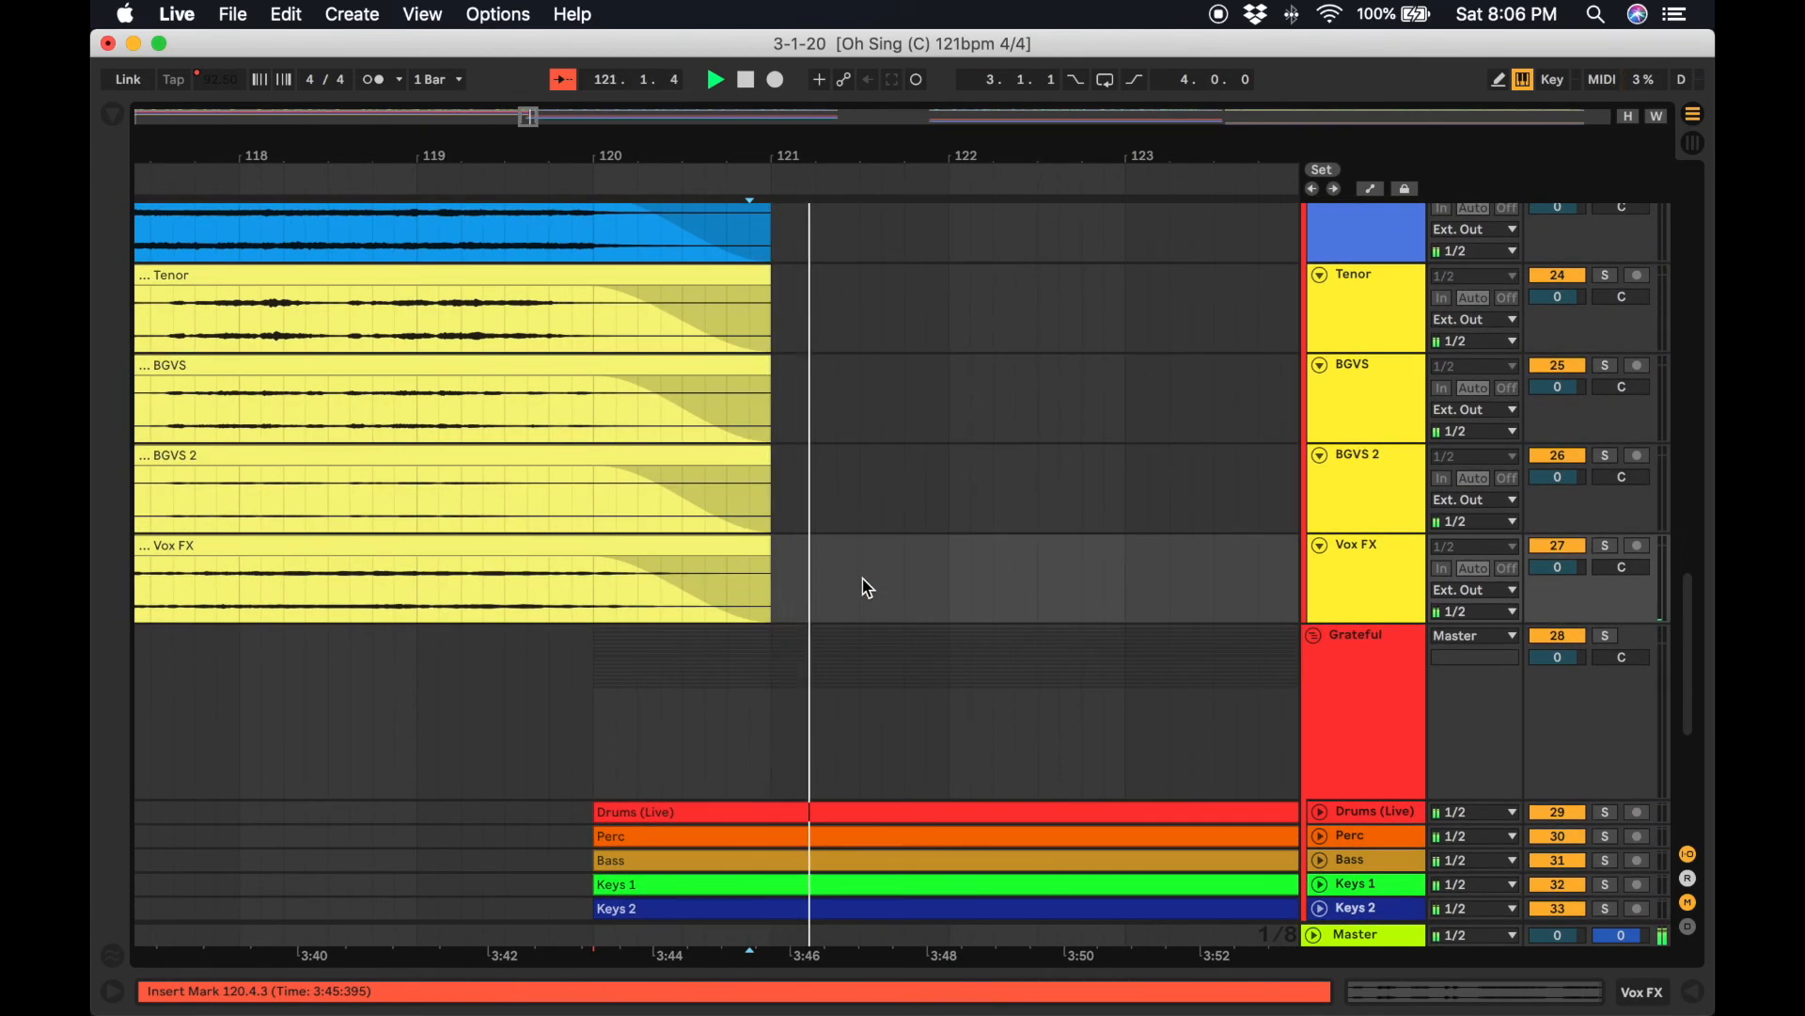
scroll(867, 587, up, 2)
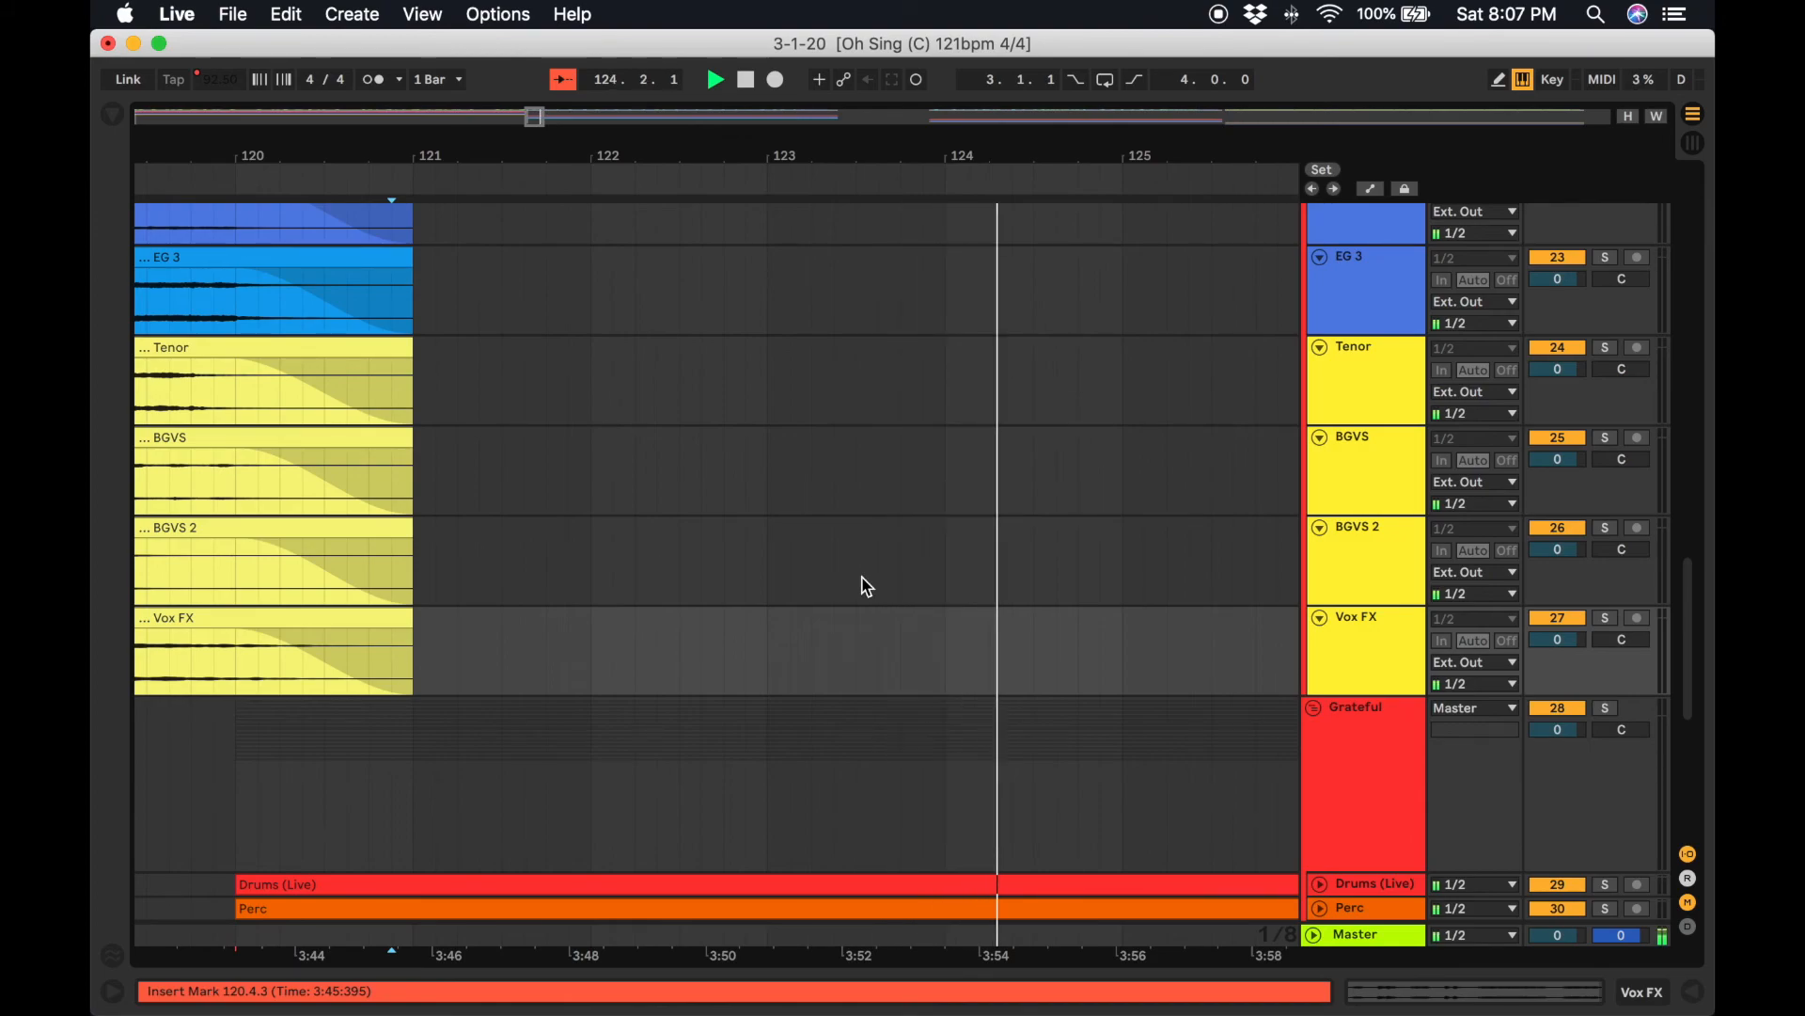
scroll(867, 587, up, 15)
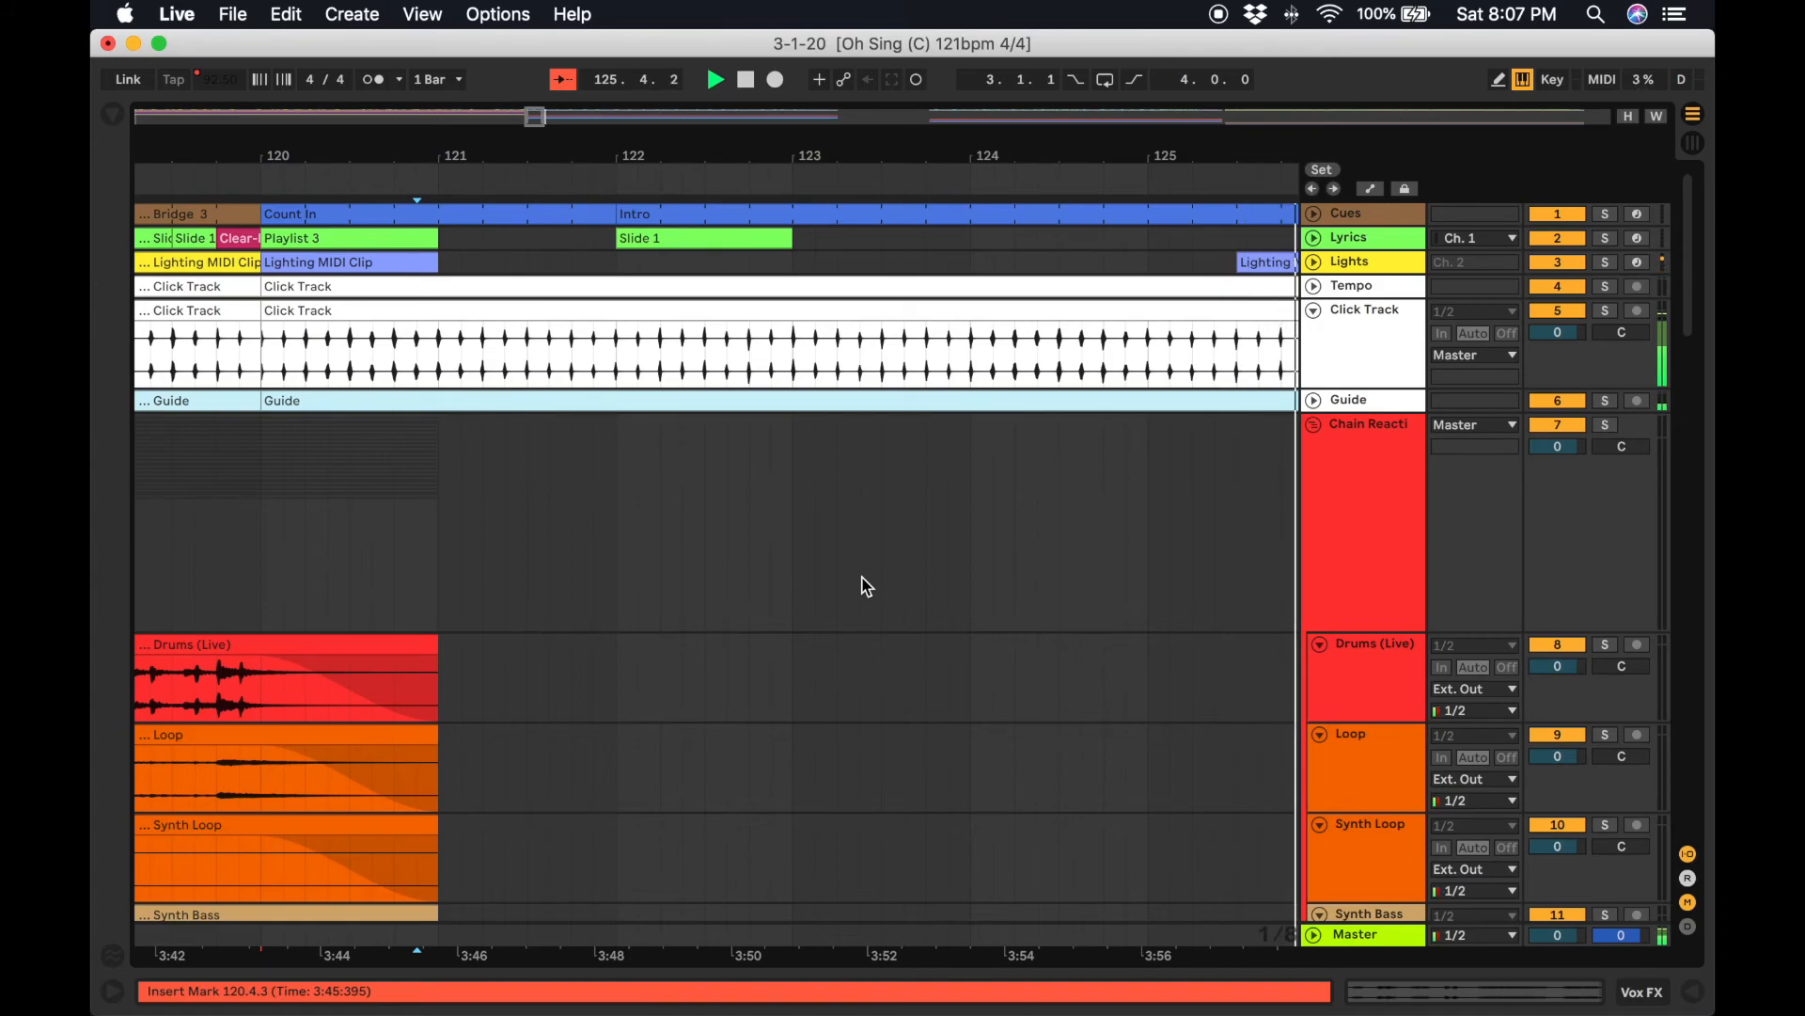
scroll(867, 587, down, 15)
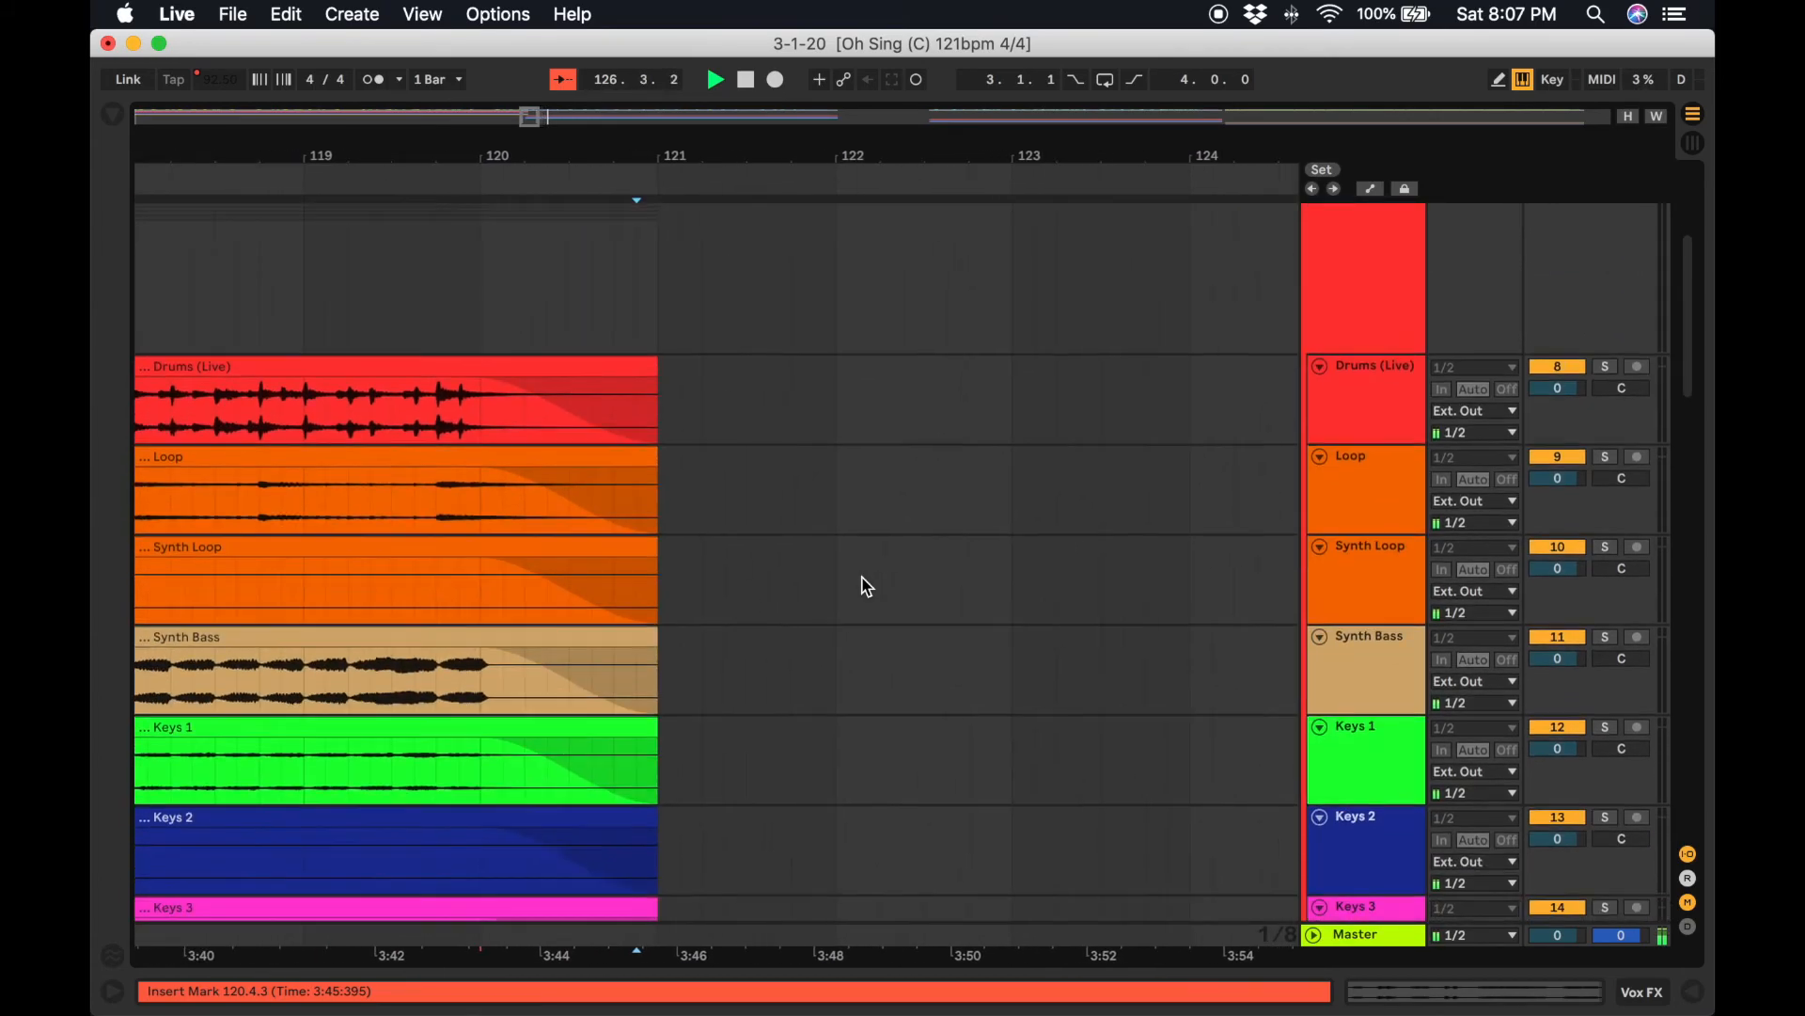
scroll(1080, 632, up, 15)
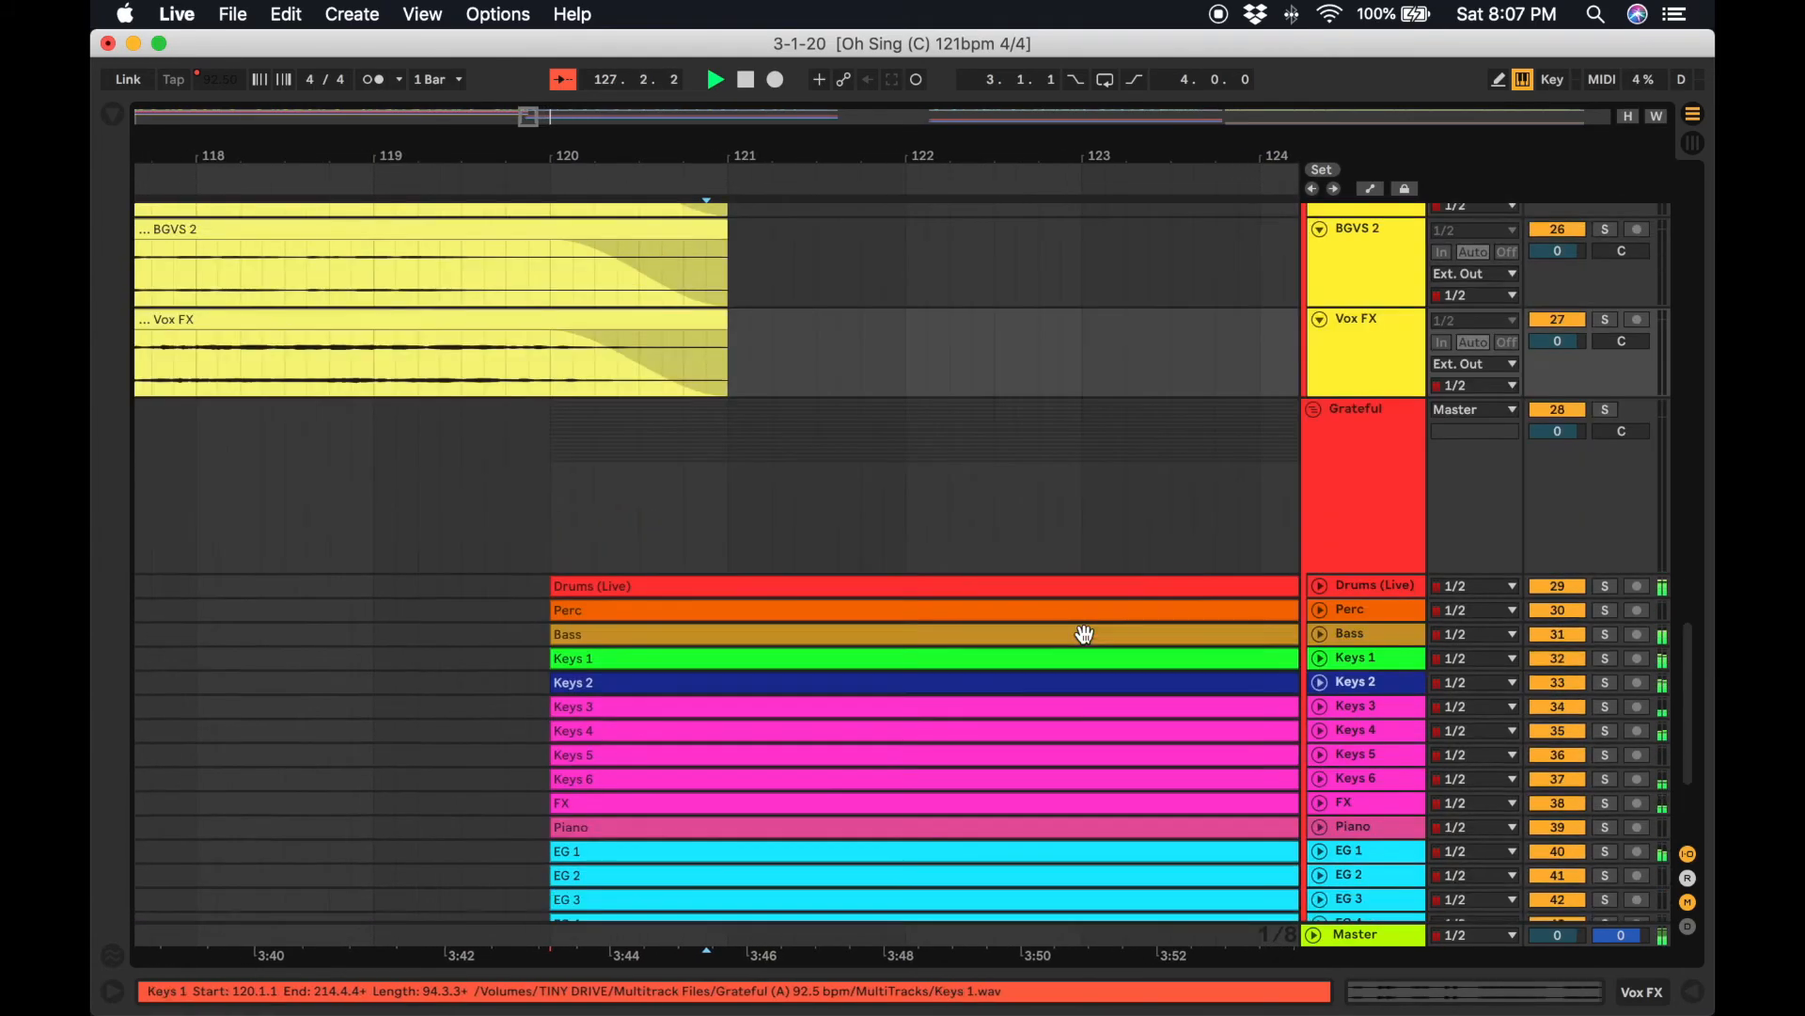
scroll(1372, 484, up, 5)
key(space)
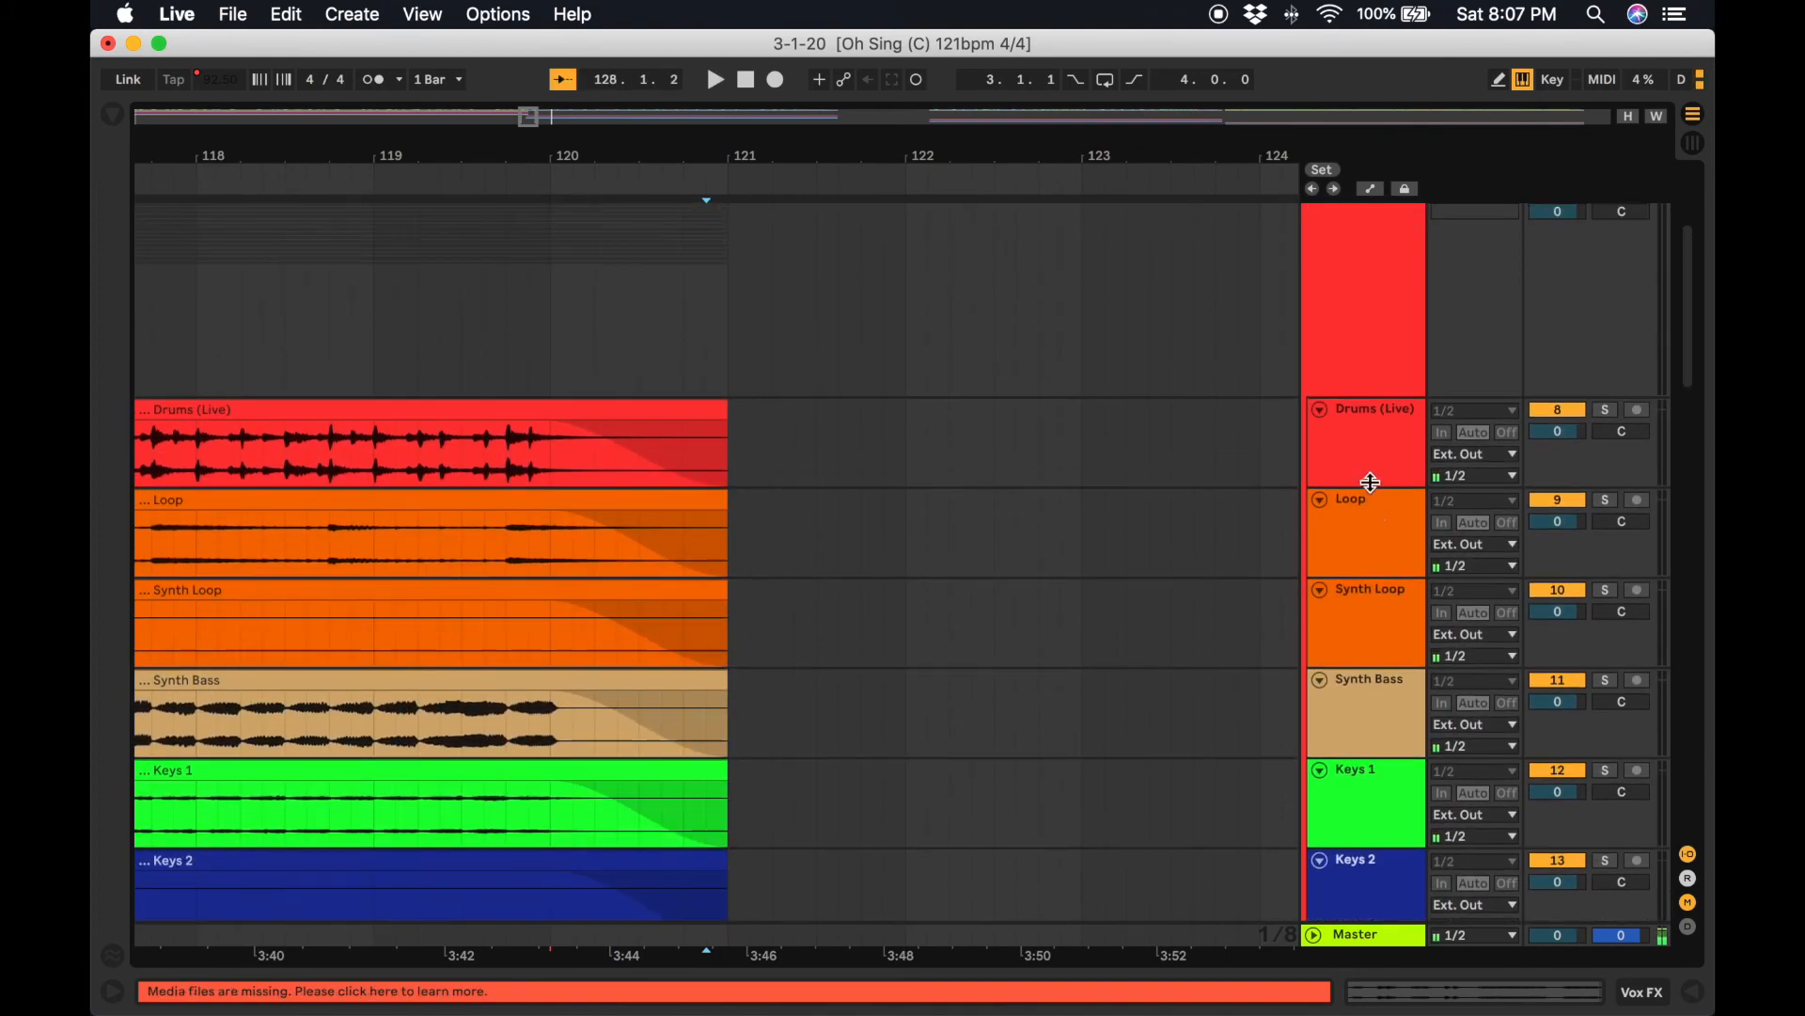
Collapse all the Chain Reaction track lanes and fold the Chain Reaction and Grateful group tracks.
click(1373, 436)
scroll(1364, 590, down, 15)
scroll(1391, 752, down, 10)
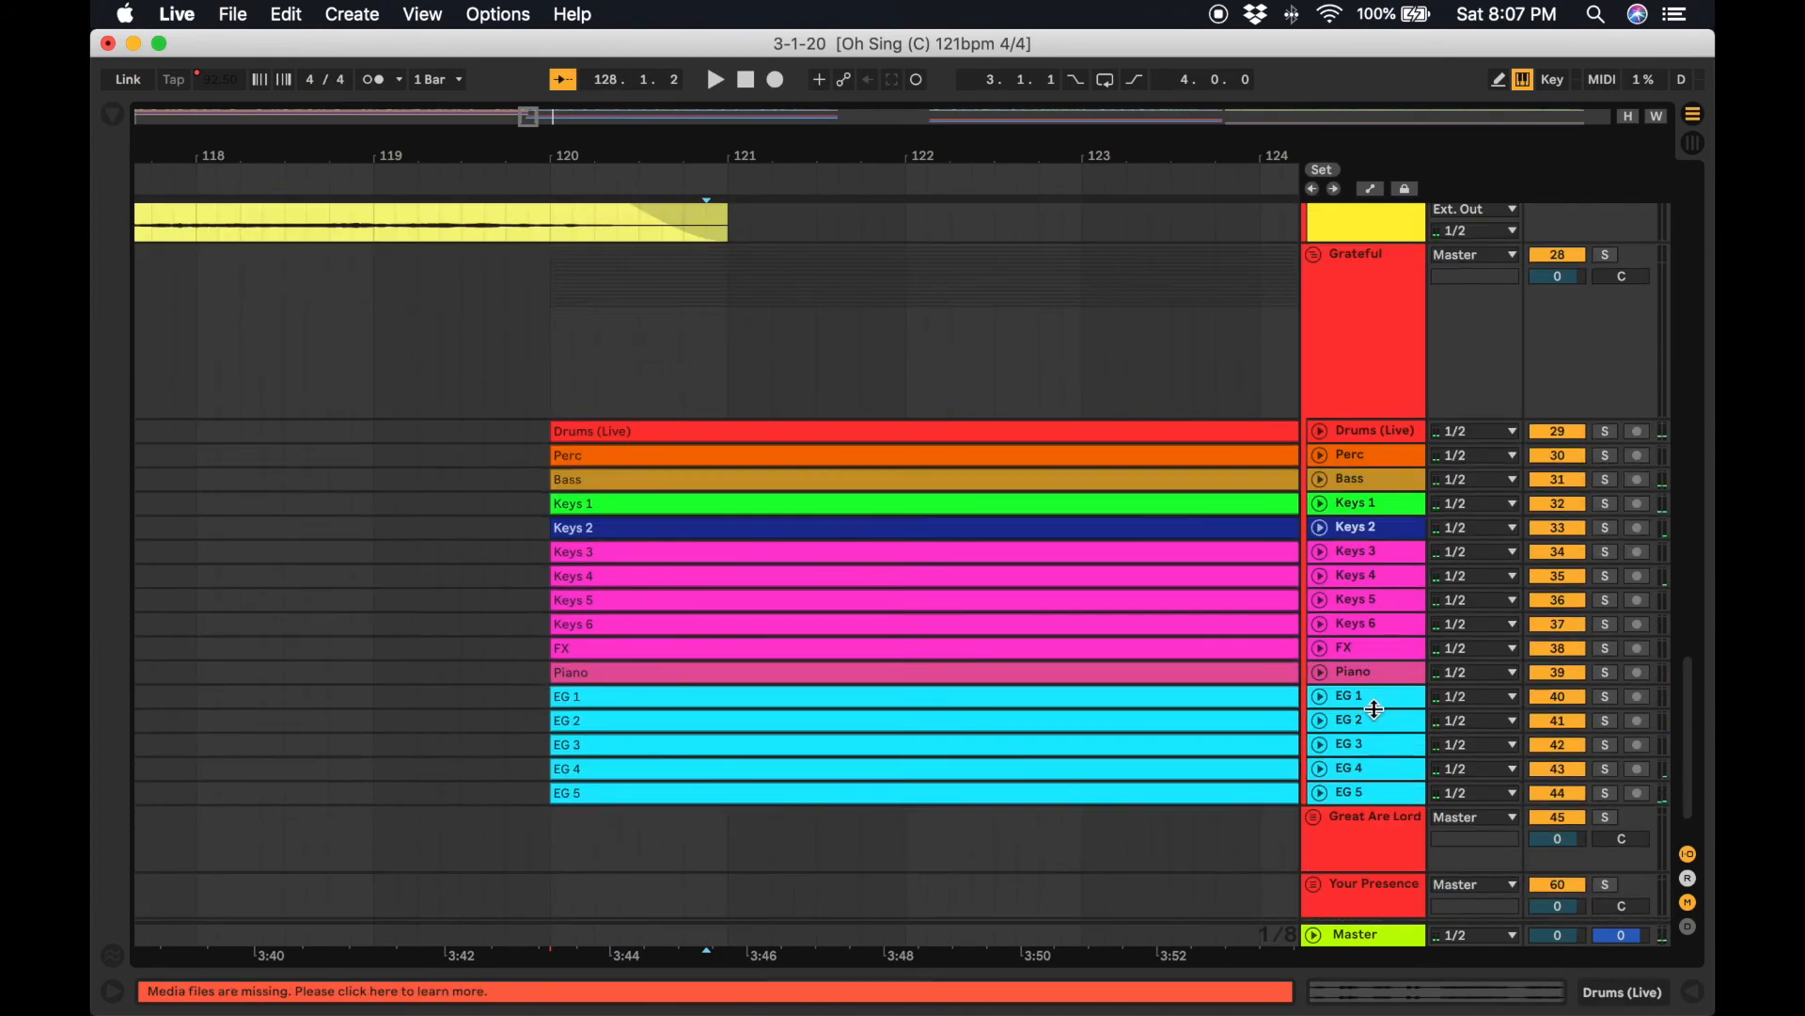
scroll(1386, 735, up, 8)
shift+click(1374, 652)
click(1320, 624)
scroll(1322, 621, up, 10)
scroll(1318, 417, up, 2)
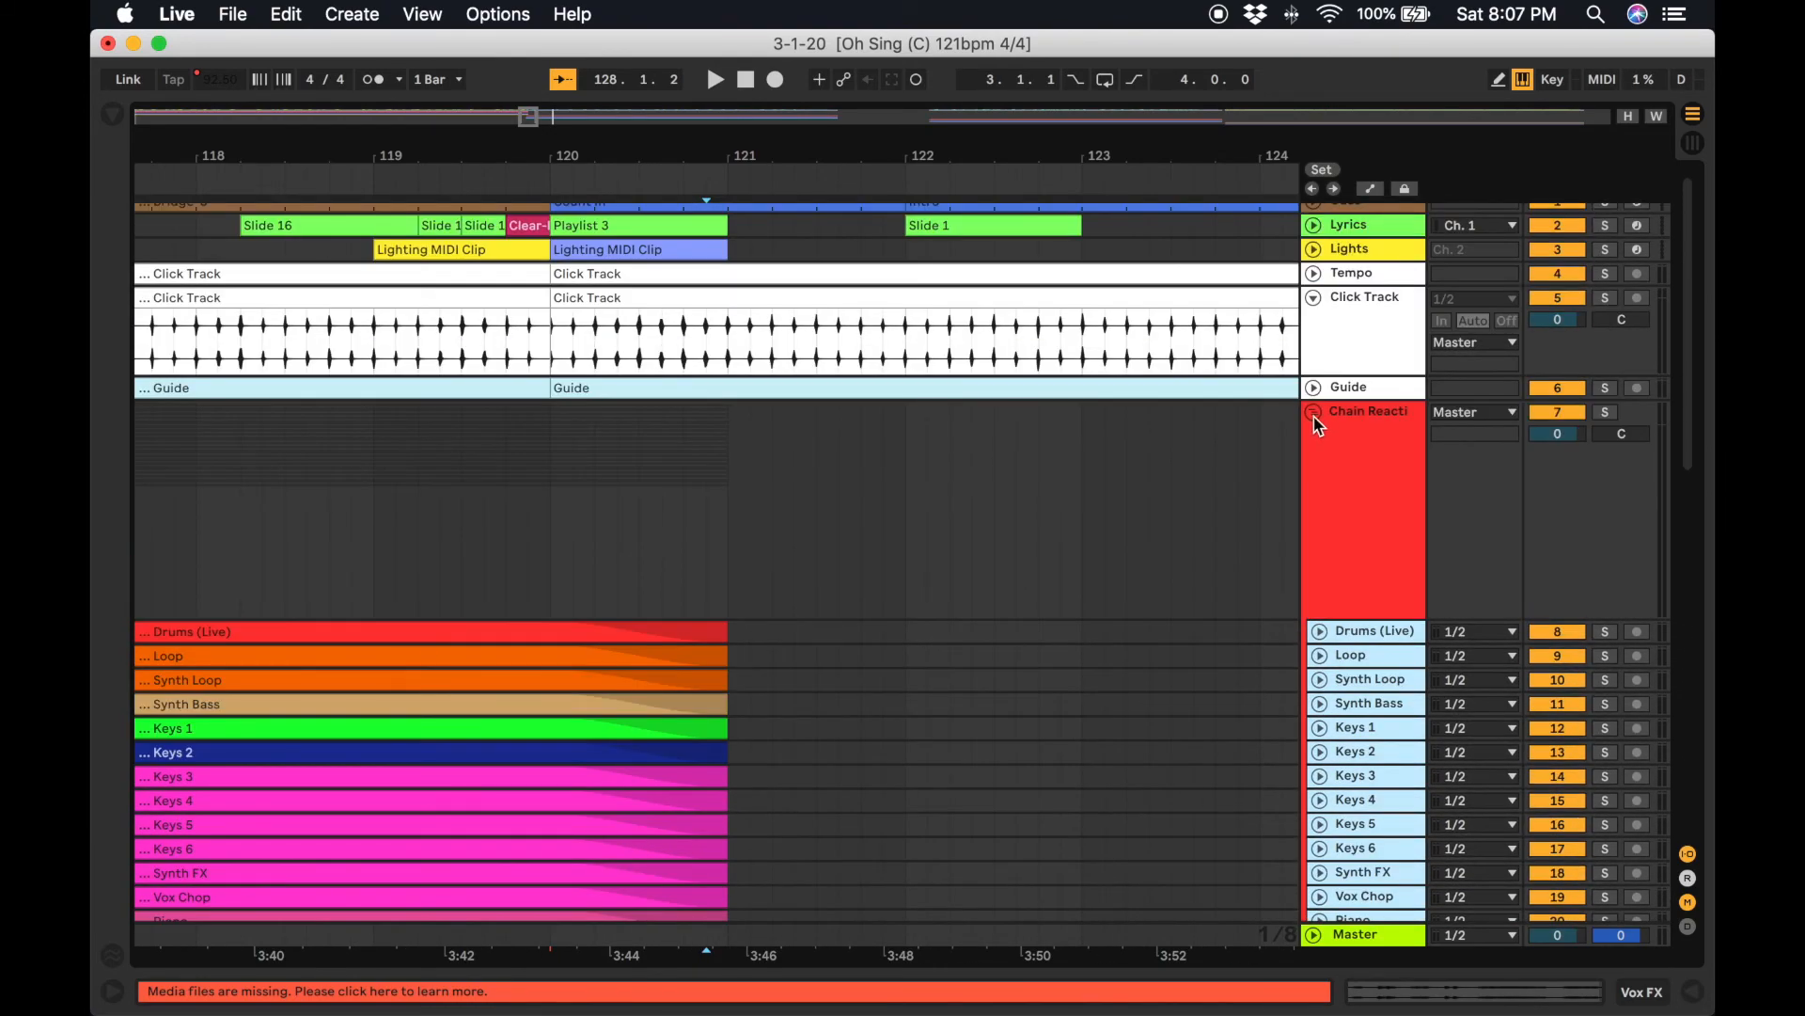
click(1315, 413)
click(1315, 502)
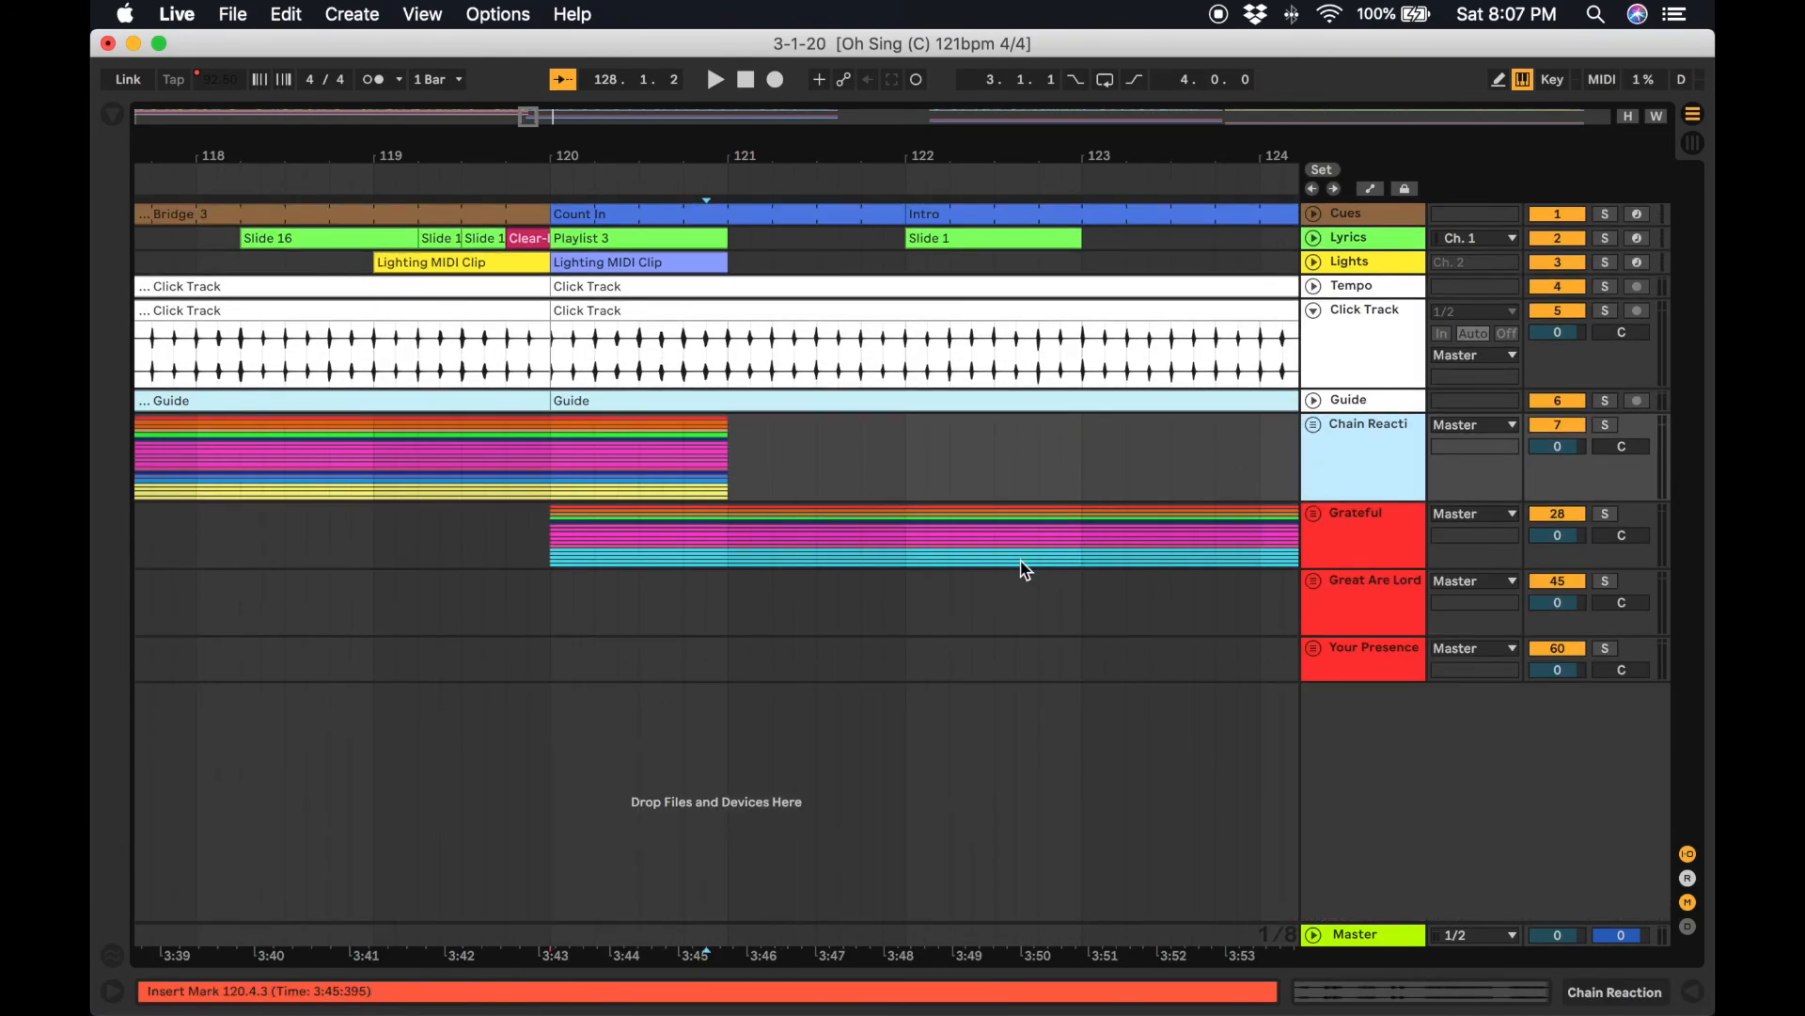
Unfold the Great Are Lord group track where its clips begin at bar 243.
scroll(1025, 570, right, 15)
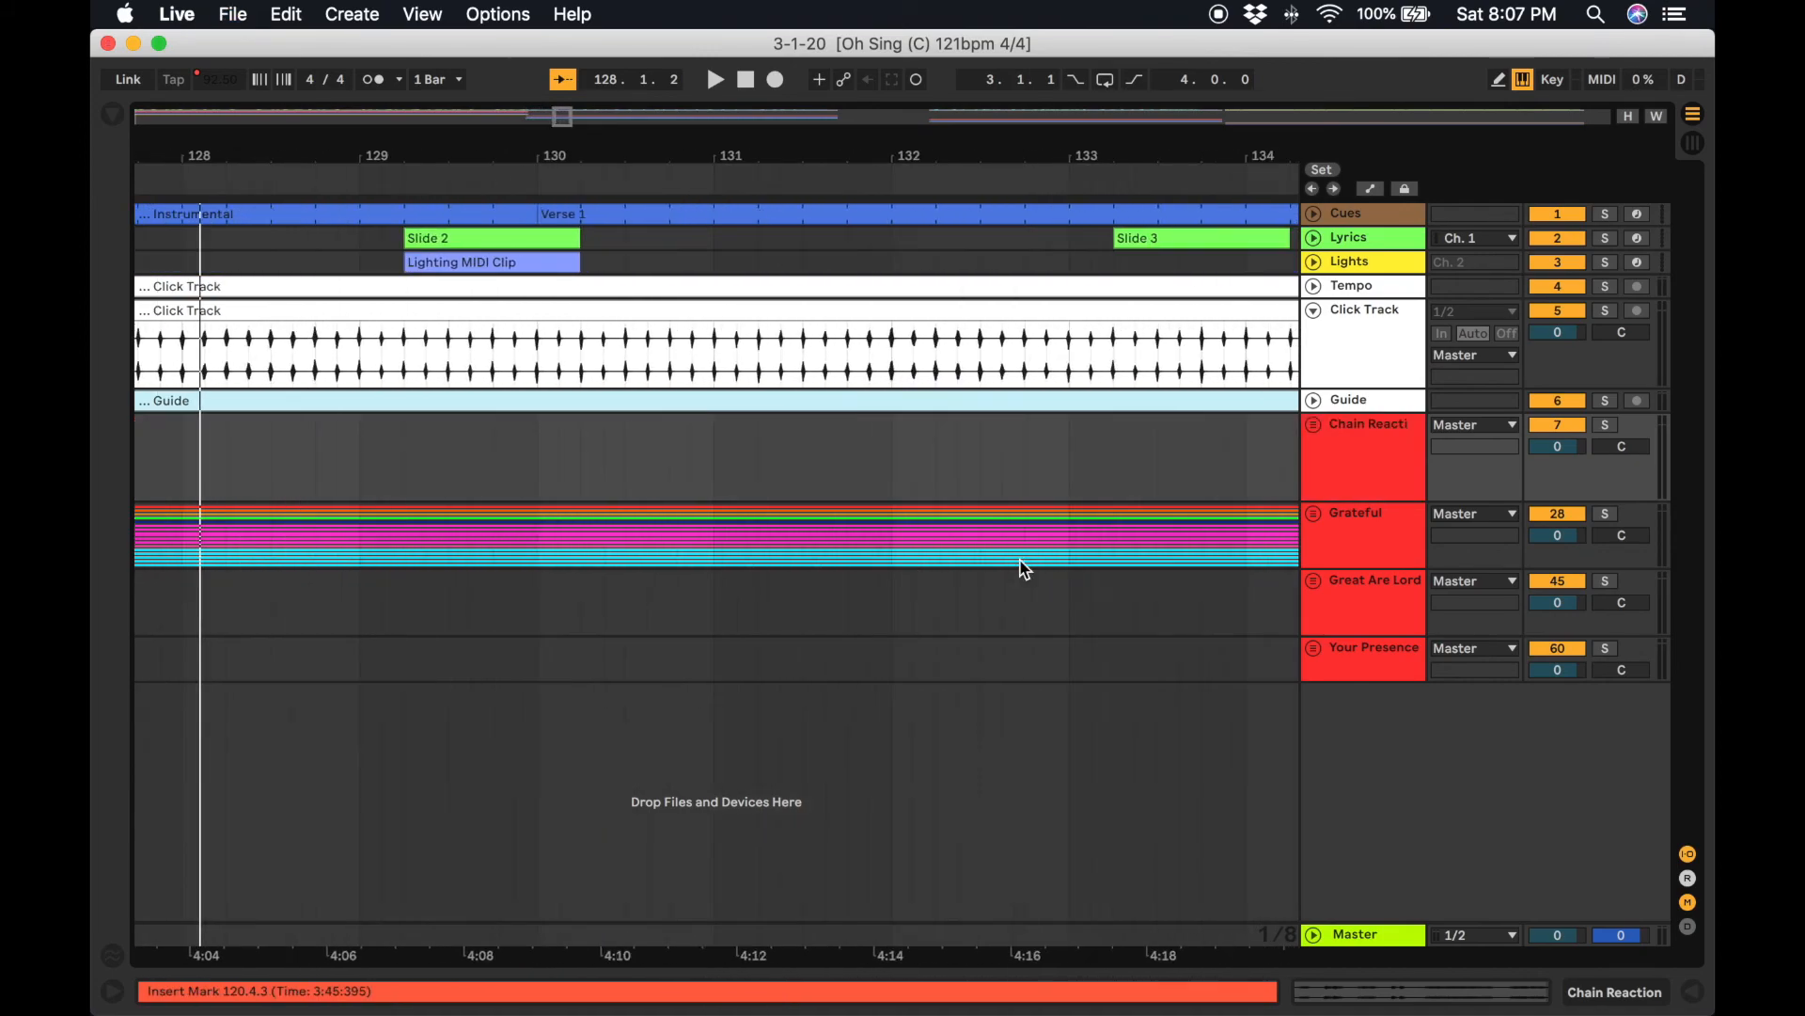
scroll(1025, 570, right, 20)
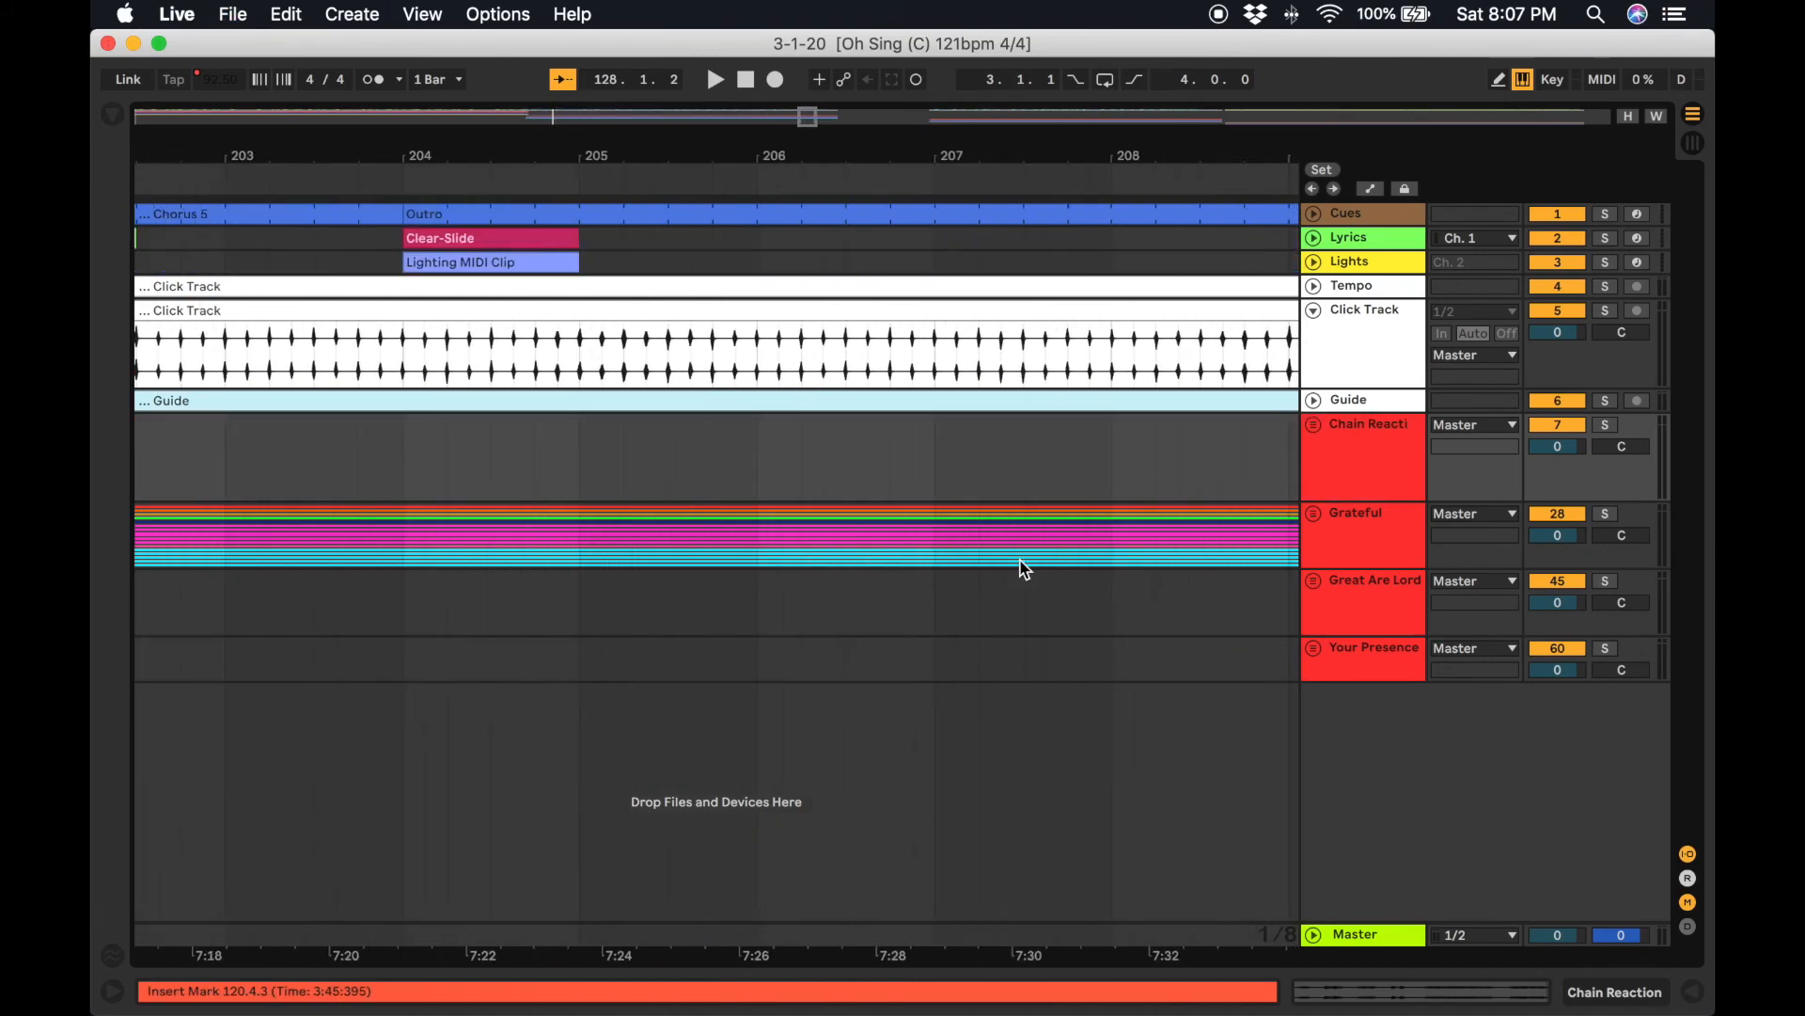
scroll(1025, 569, right, 10)
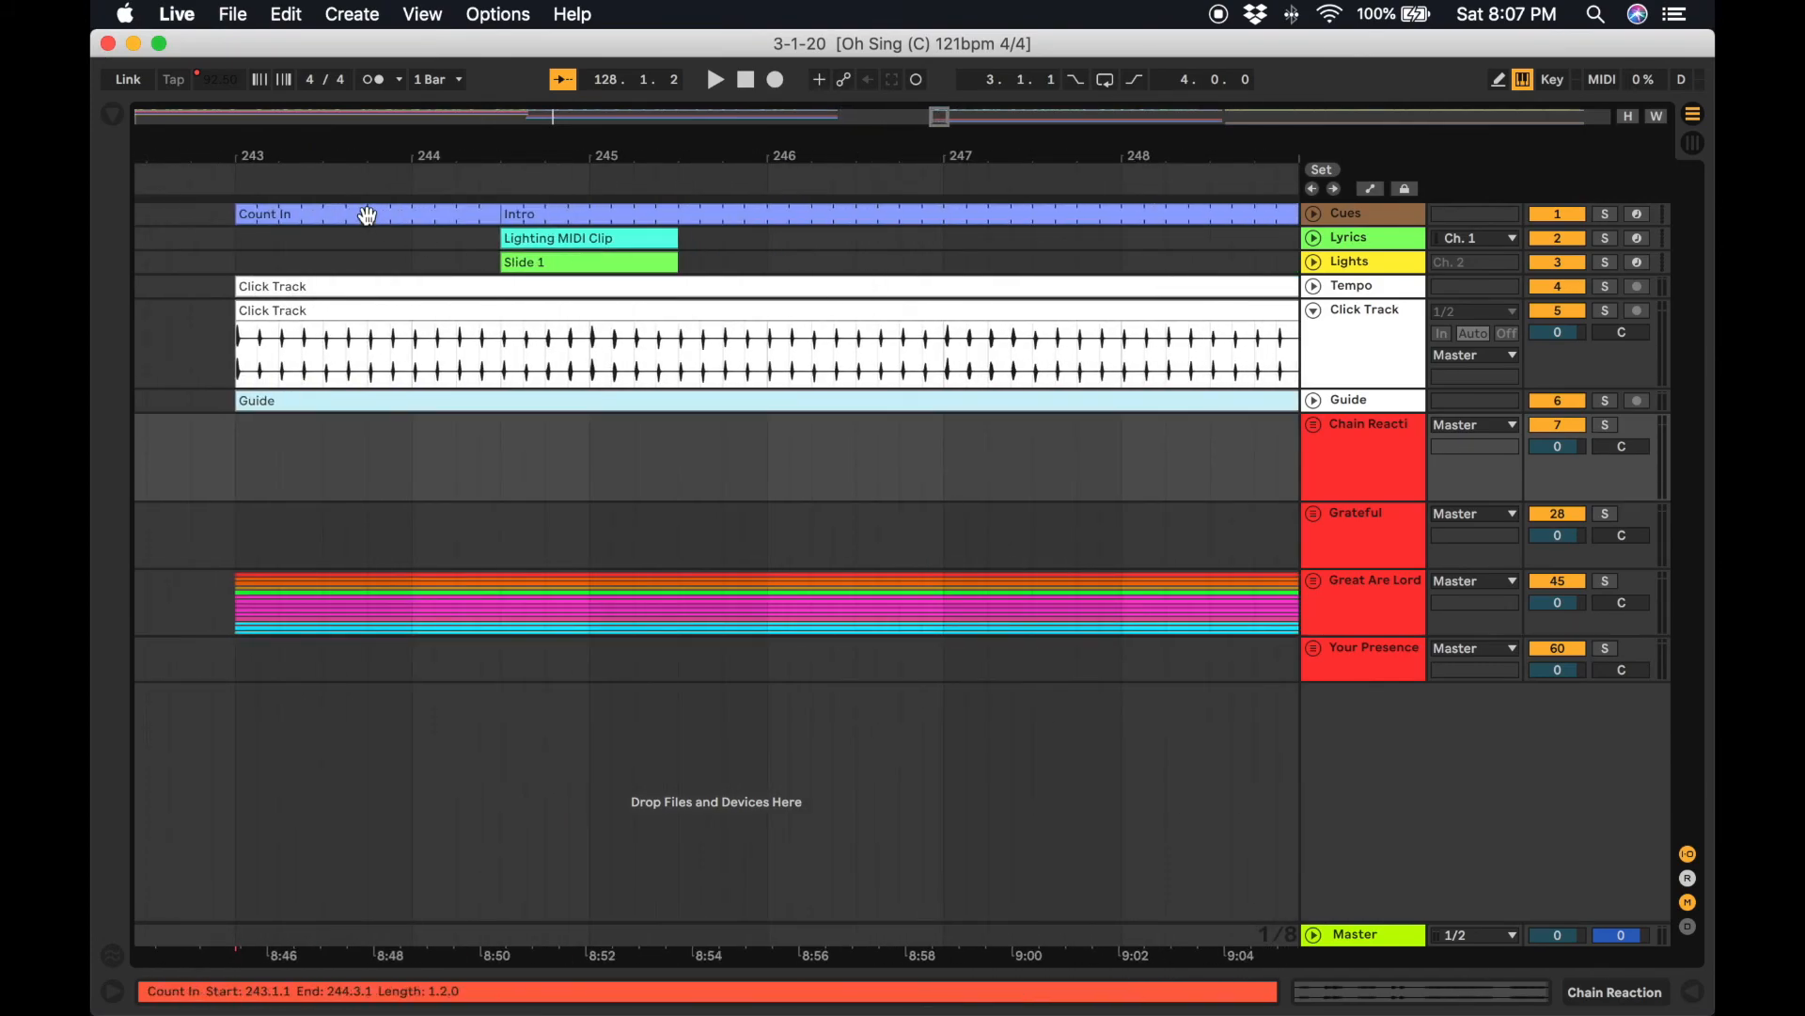
click(368, 214)
scroll(847, 470, right, 7)
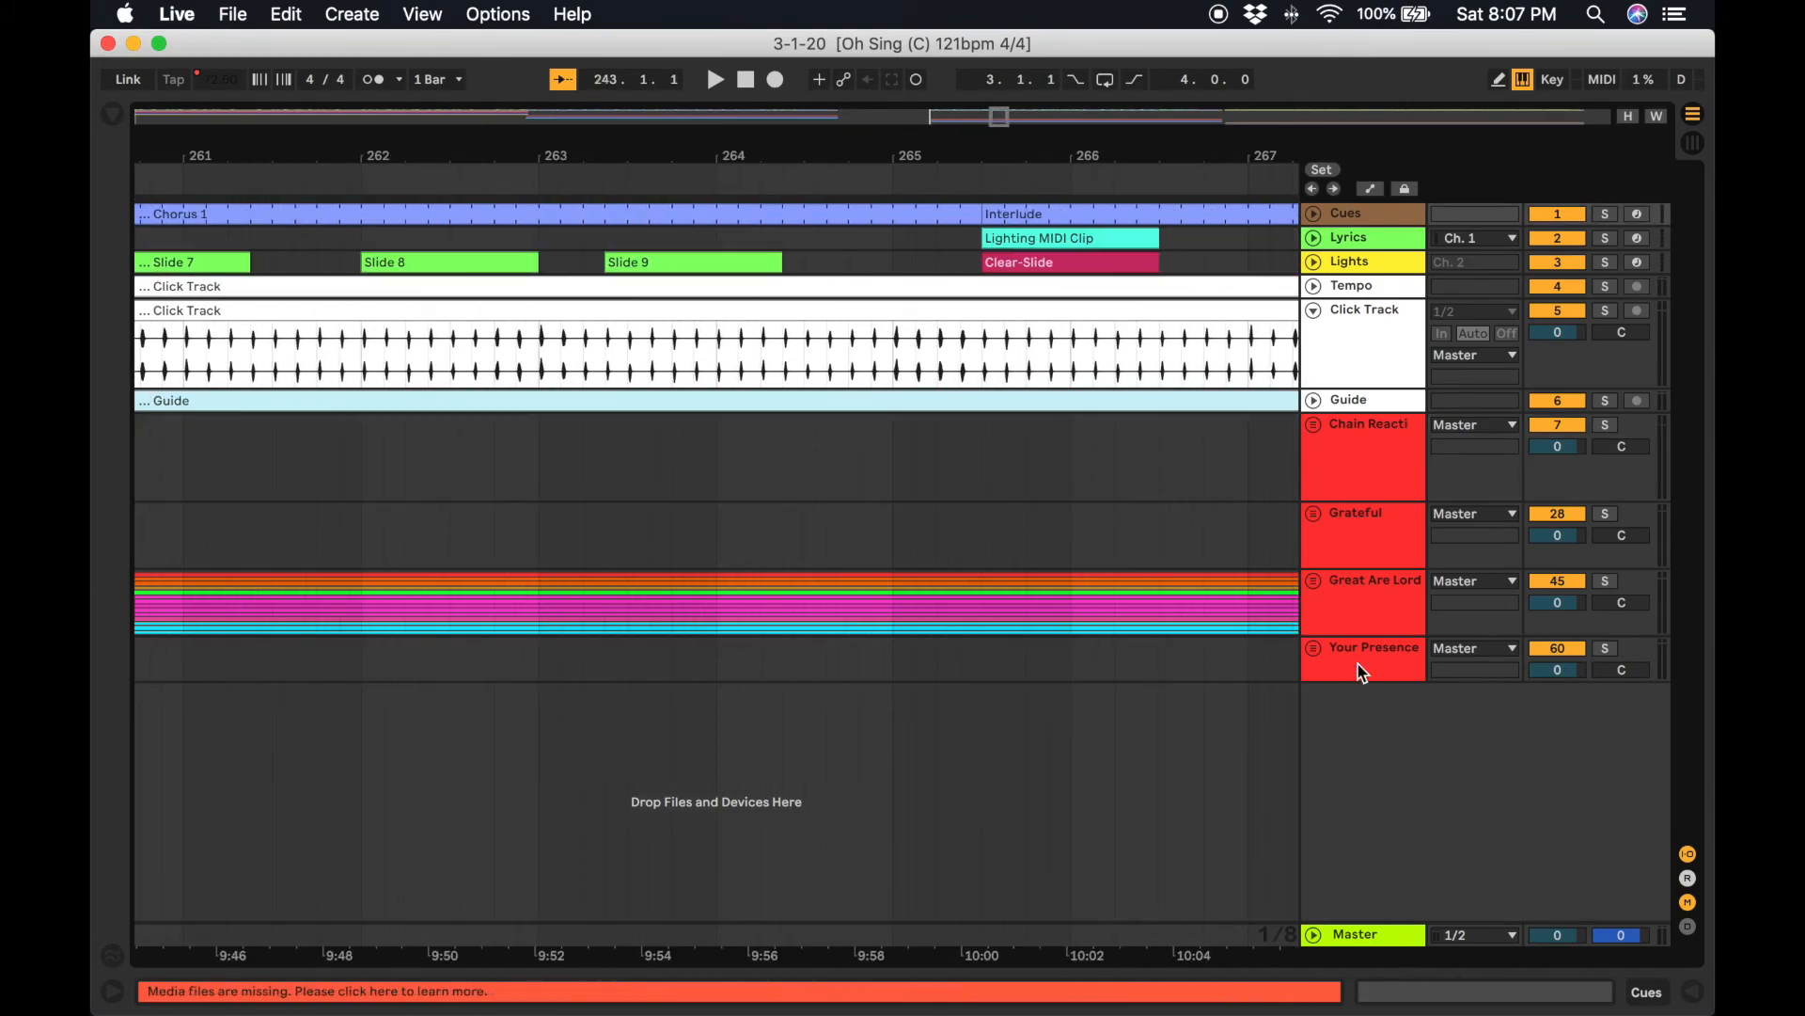
click(1313, 580)
scroll(940, 579, down, 5)
scroll(940, 578, right, 10)
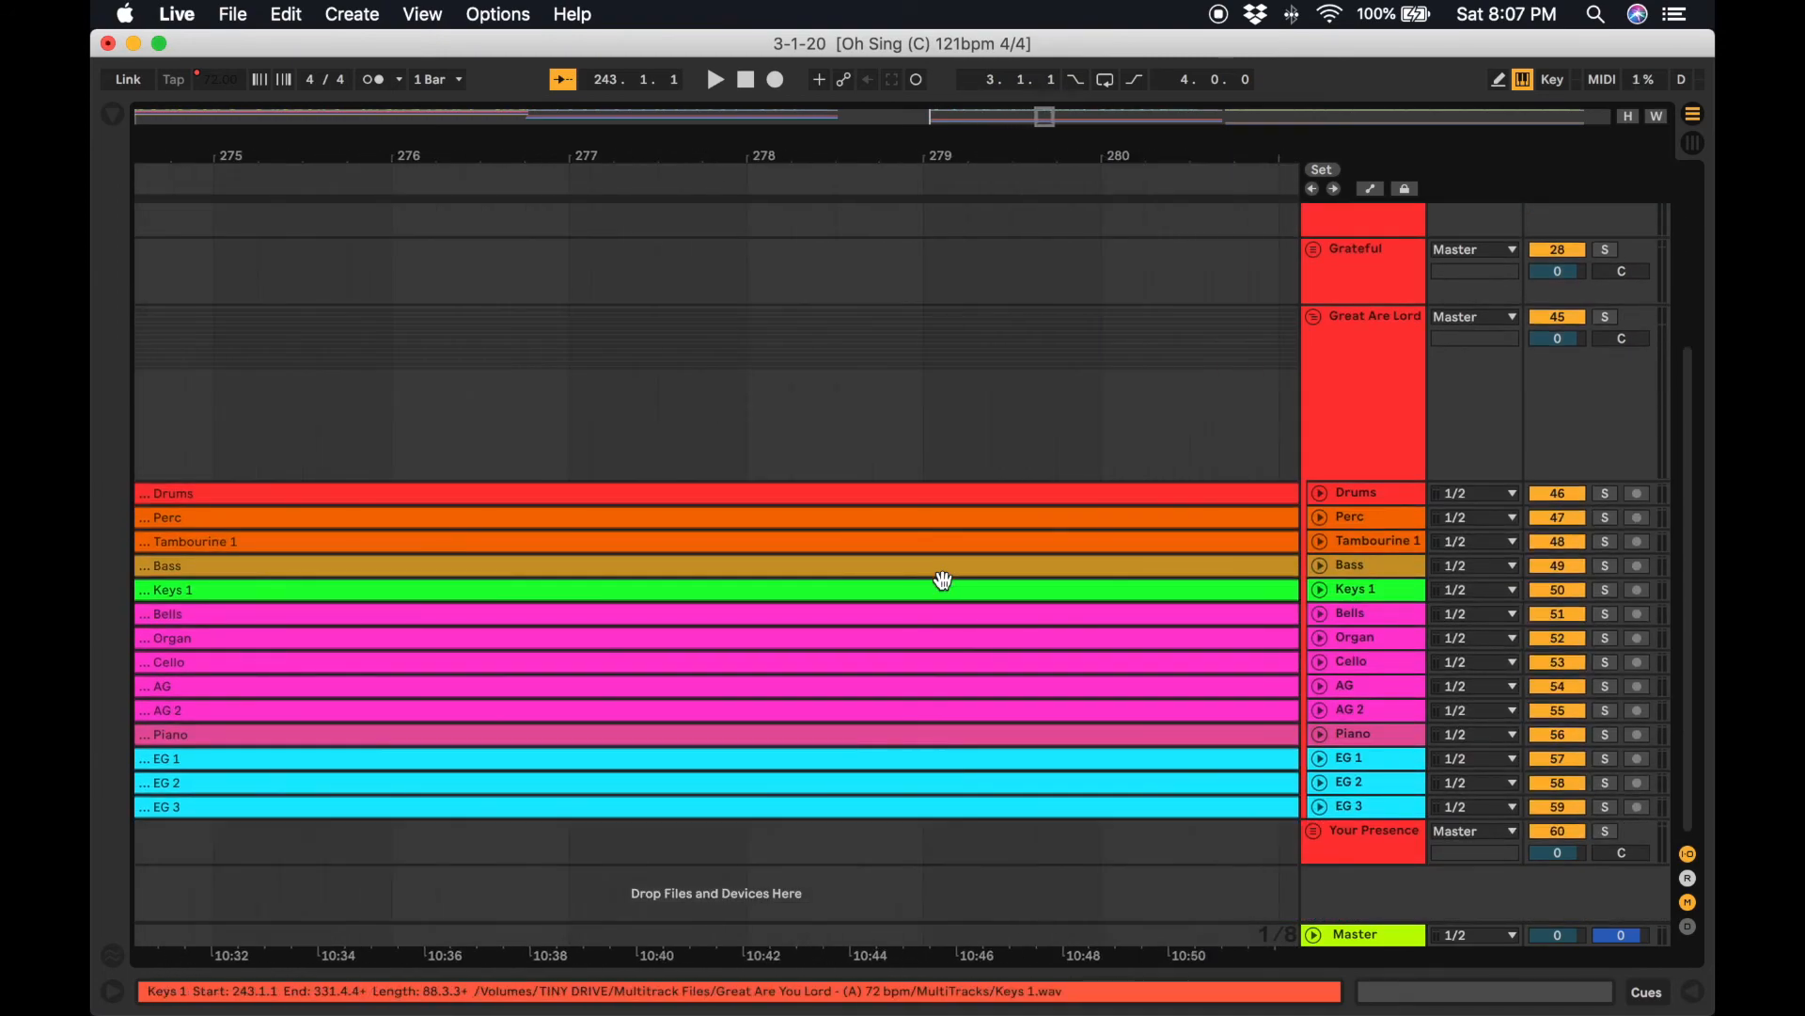
Select the Great Are Lord clips spanning bars 243 to 331 across all its tracks and cut them.
scroll(944, 580, right, 15)
scroll(944, 580, up, 5)
scroll(943, 587, down, 5)
click(720, 806)
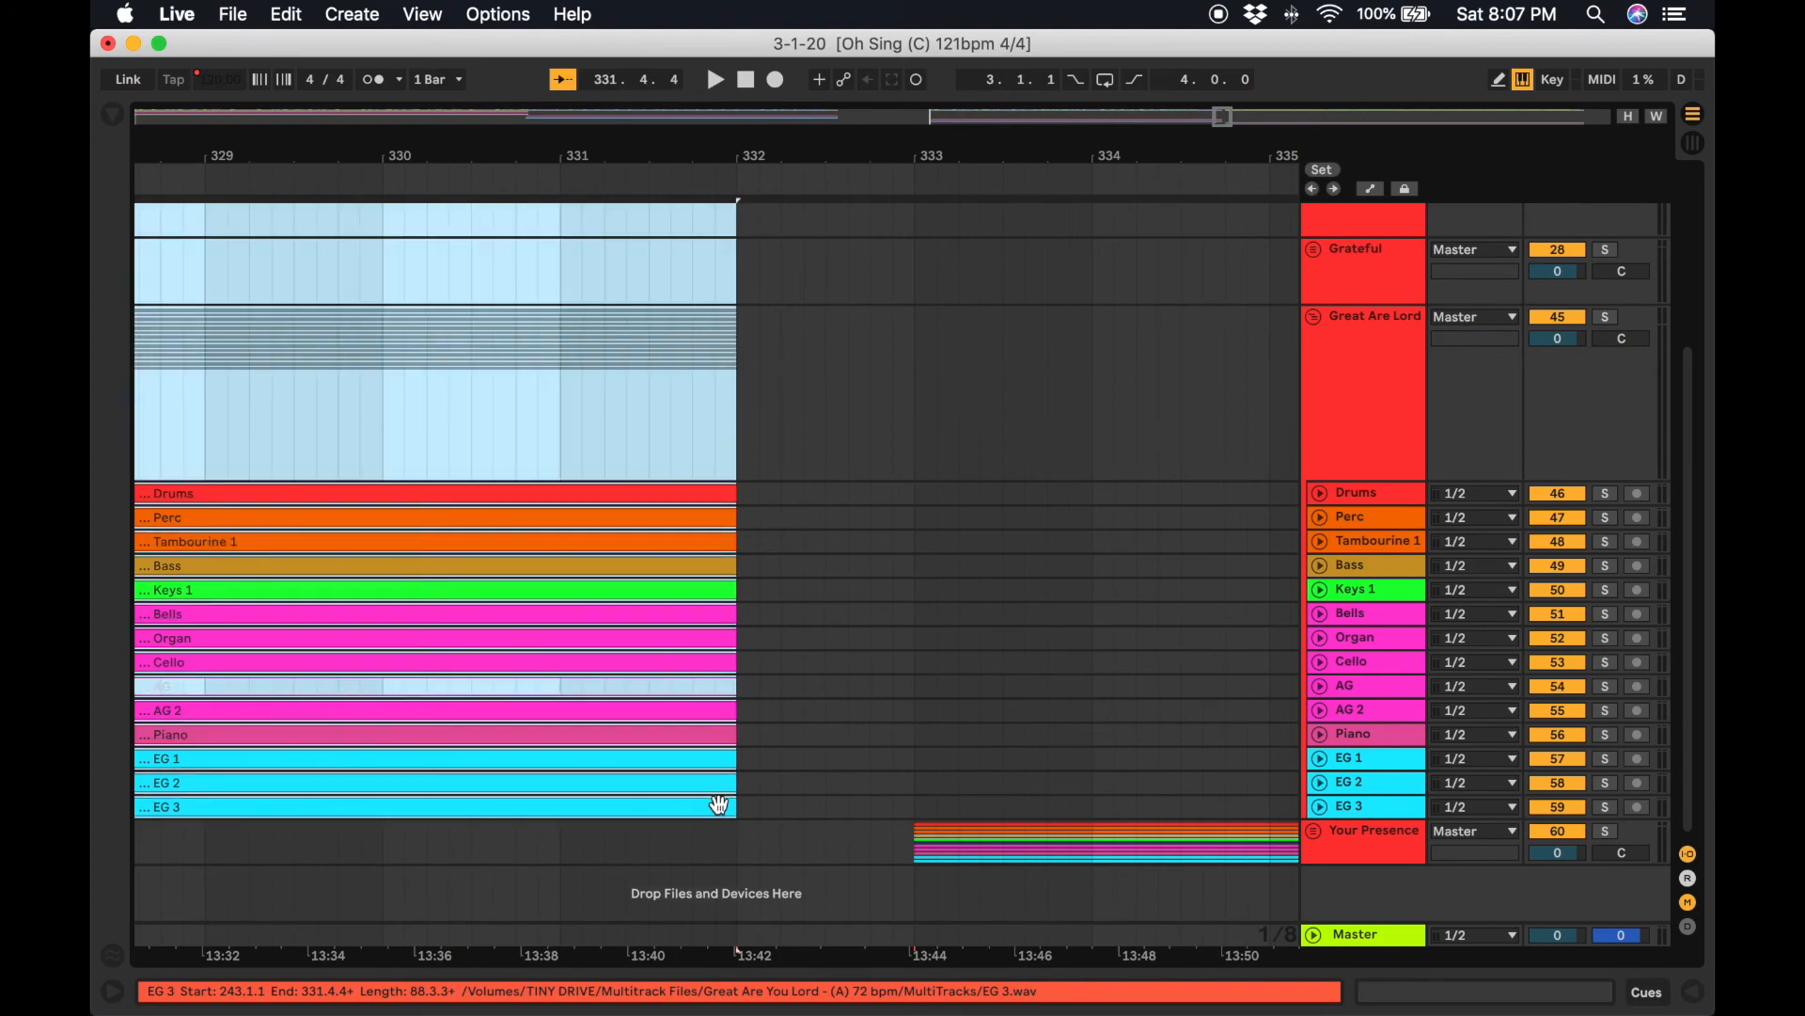
scroll(720, 805, up, 5)
scroll(719, 805, left, 1)
scroll(719, 805, down, 1)
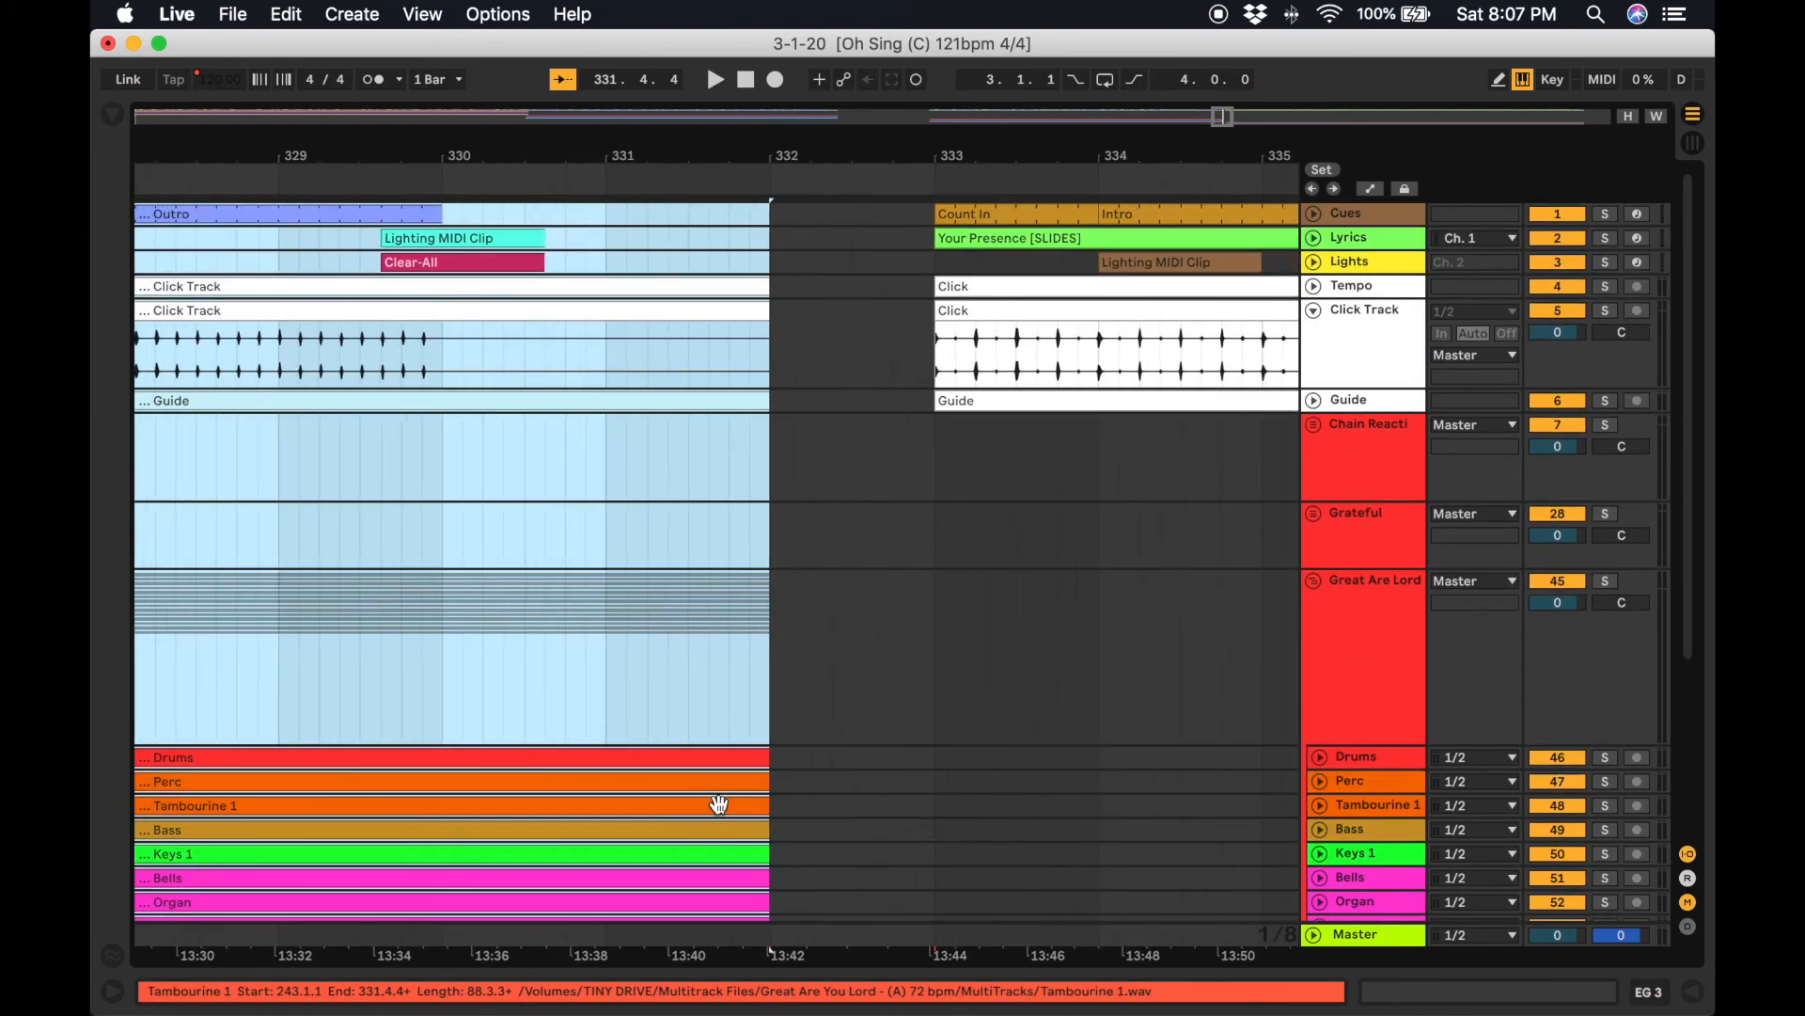
key(Delete)
Paste the Great Are Lord clips starting at bar 224.3, closer to the end of Grateful.
scroll(719, 811, left, 20)
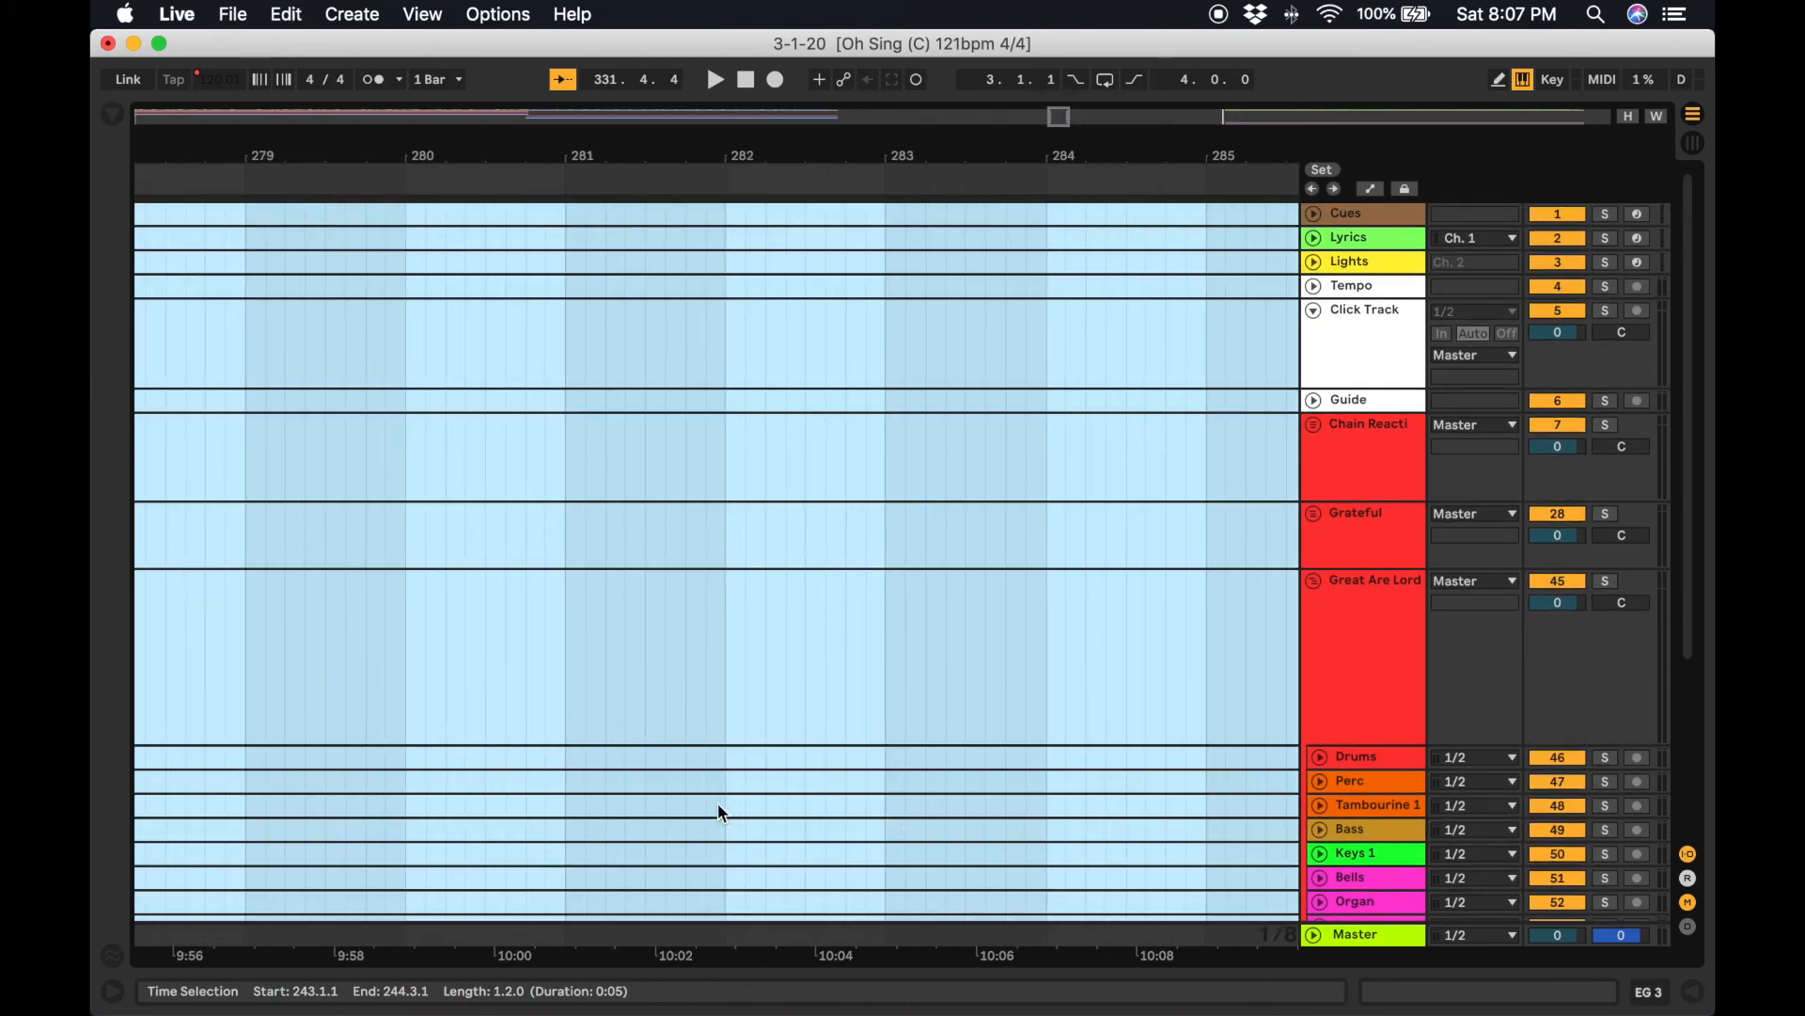
scroll(722, 812, left, 12)
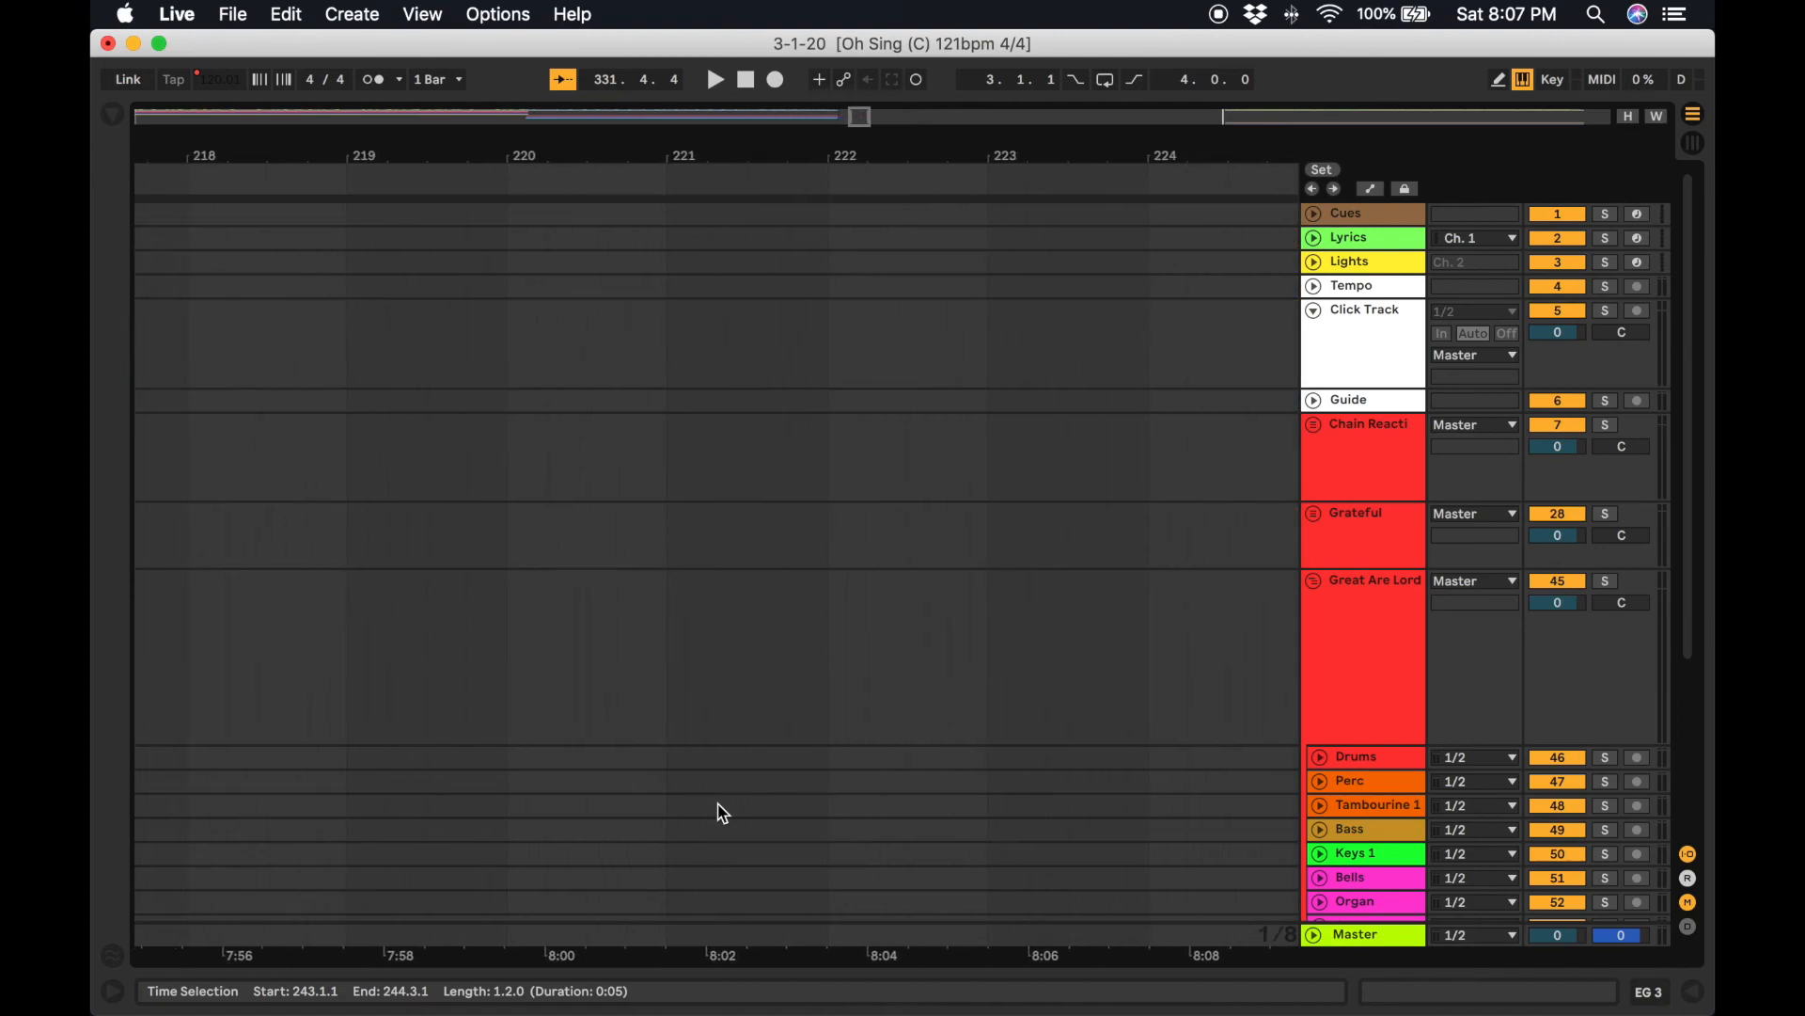
scroll(724, 813, down, 1)
scroll(724, 813, left, 1)
drag(856, 112, 911, 114)
scroll(619, 231, left, 6)
scroll(621, 231, up, 1)
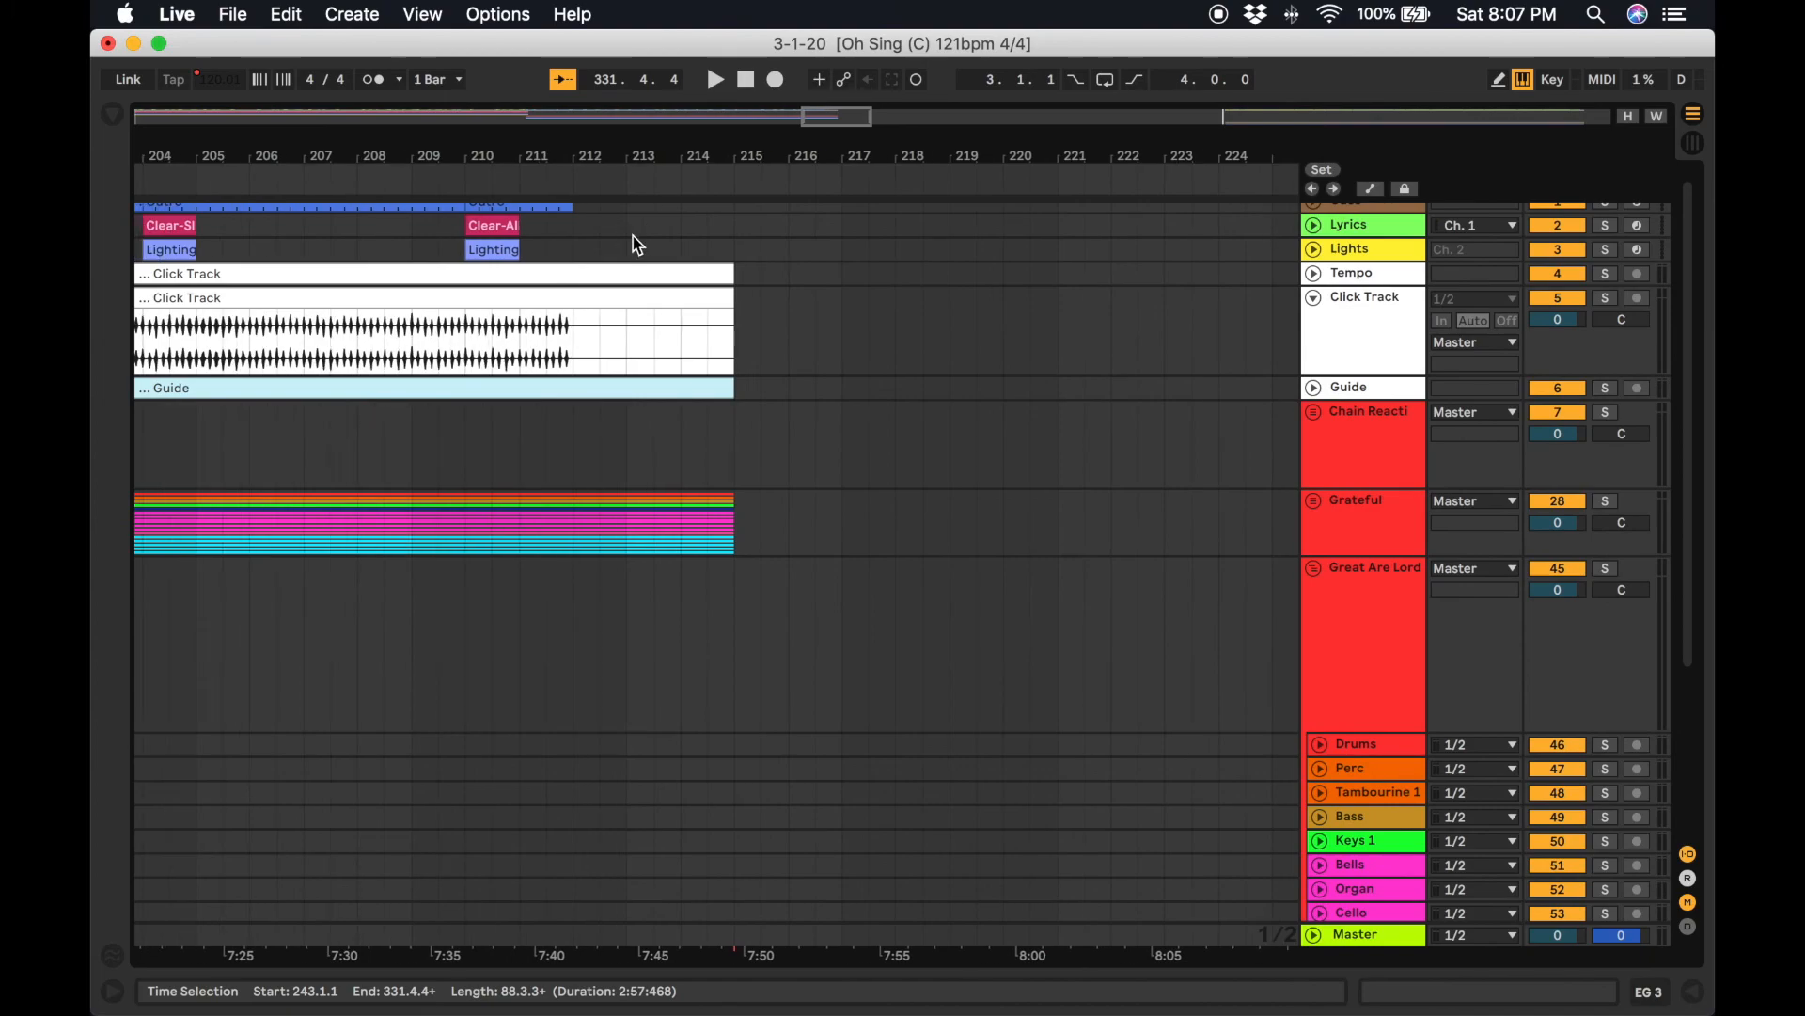
scroll(809, 296, right, 5)
scroll(837, 314, up, 1)
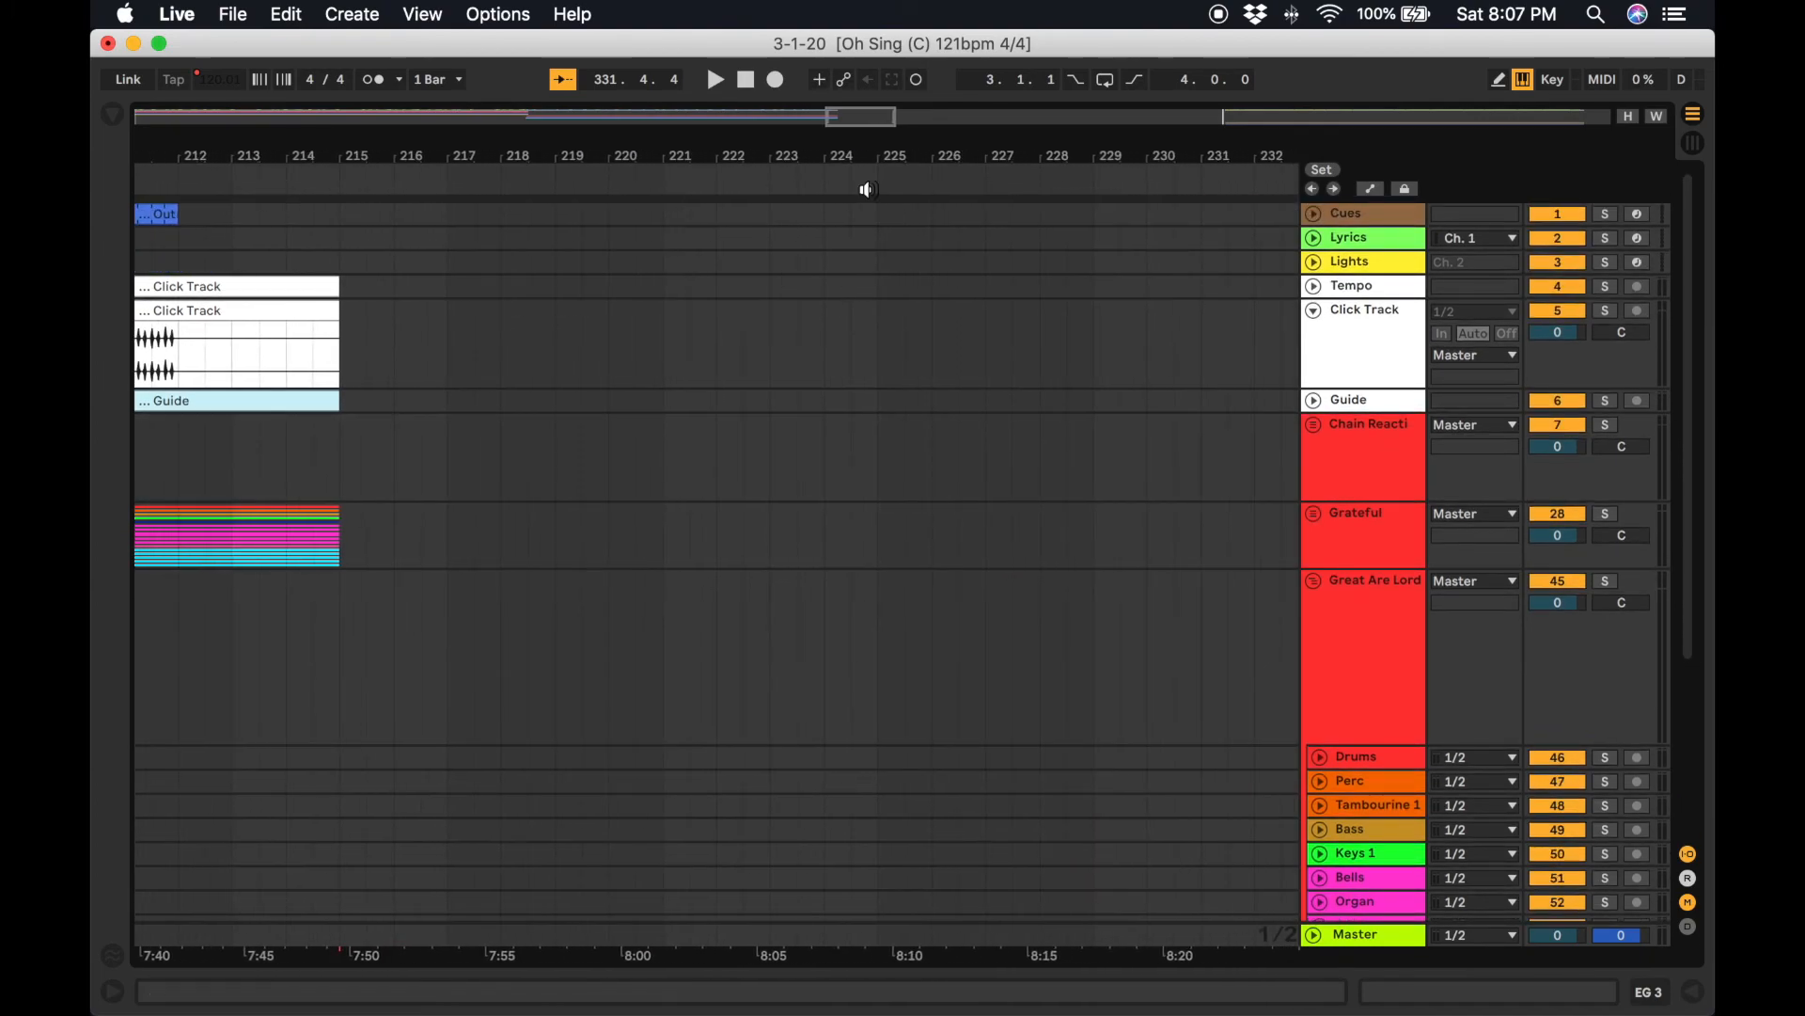
double_click(871, 212)
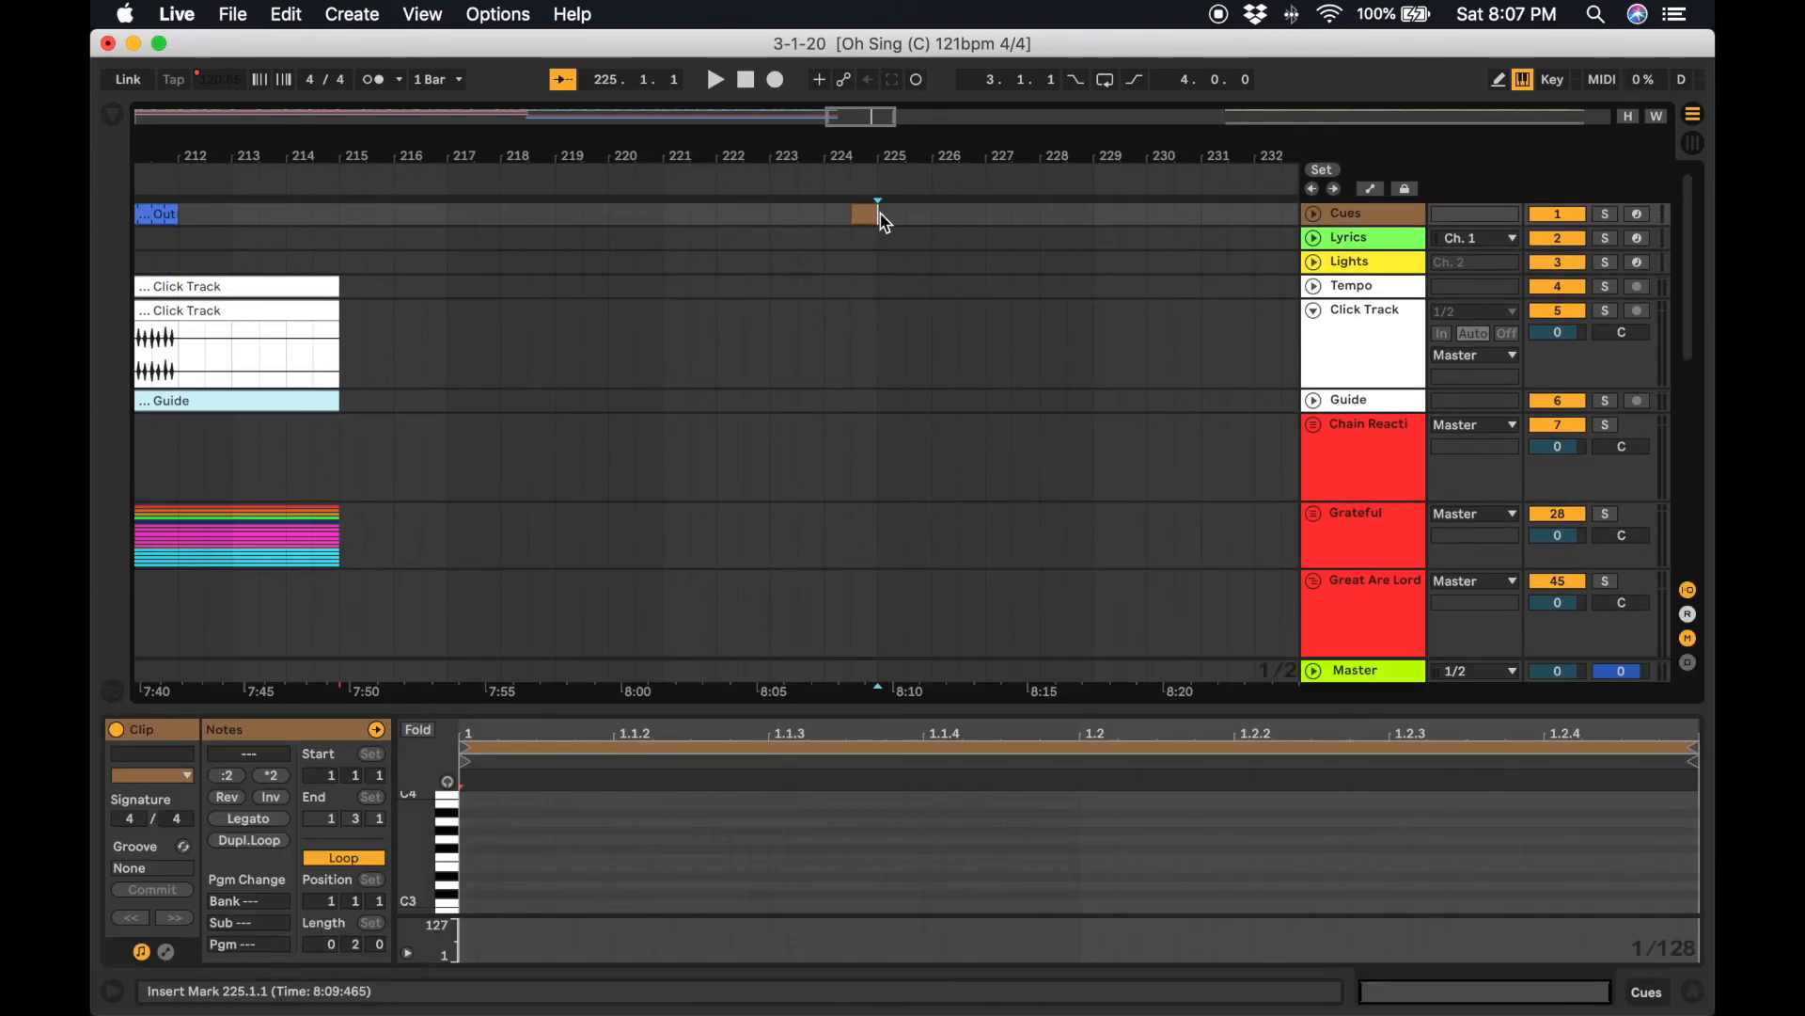
key(Delete)
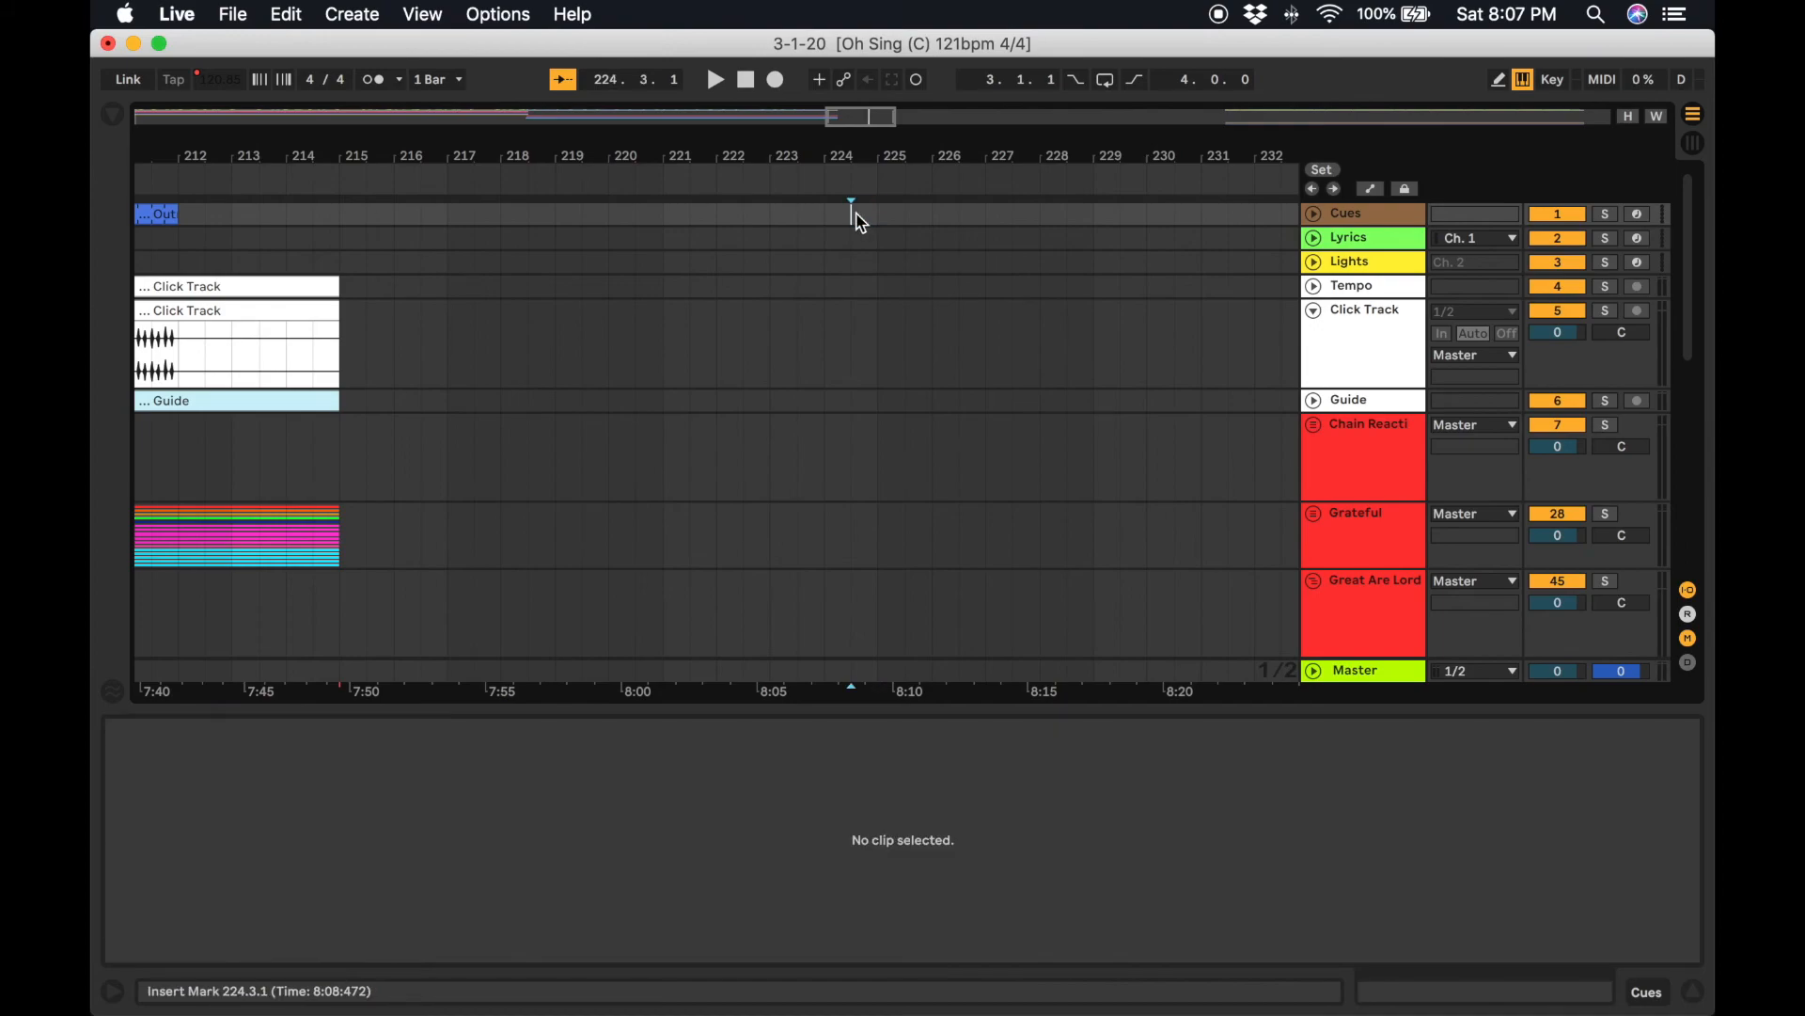
key(super+v)
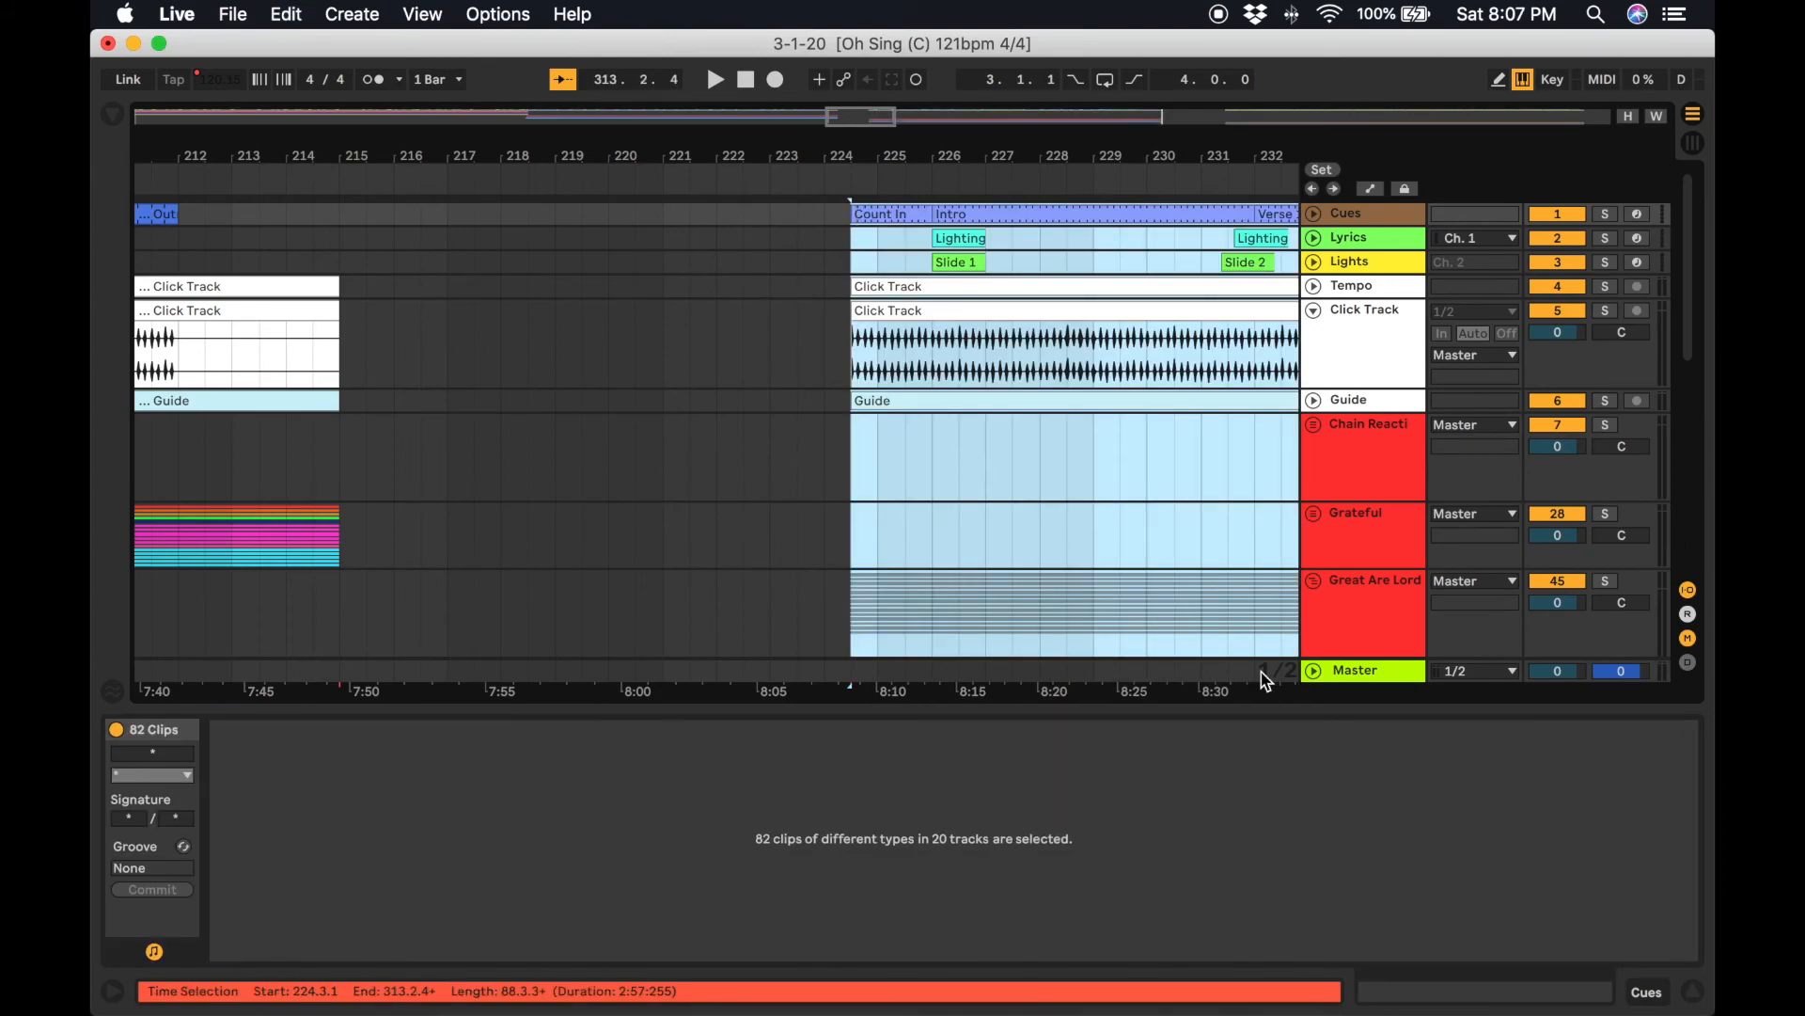
click(1704, 994)
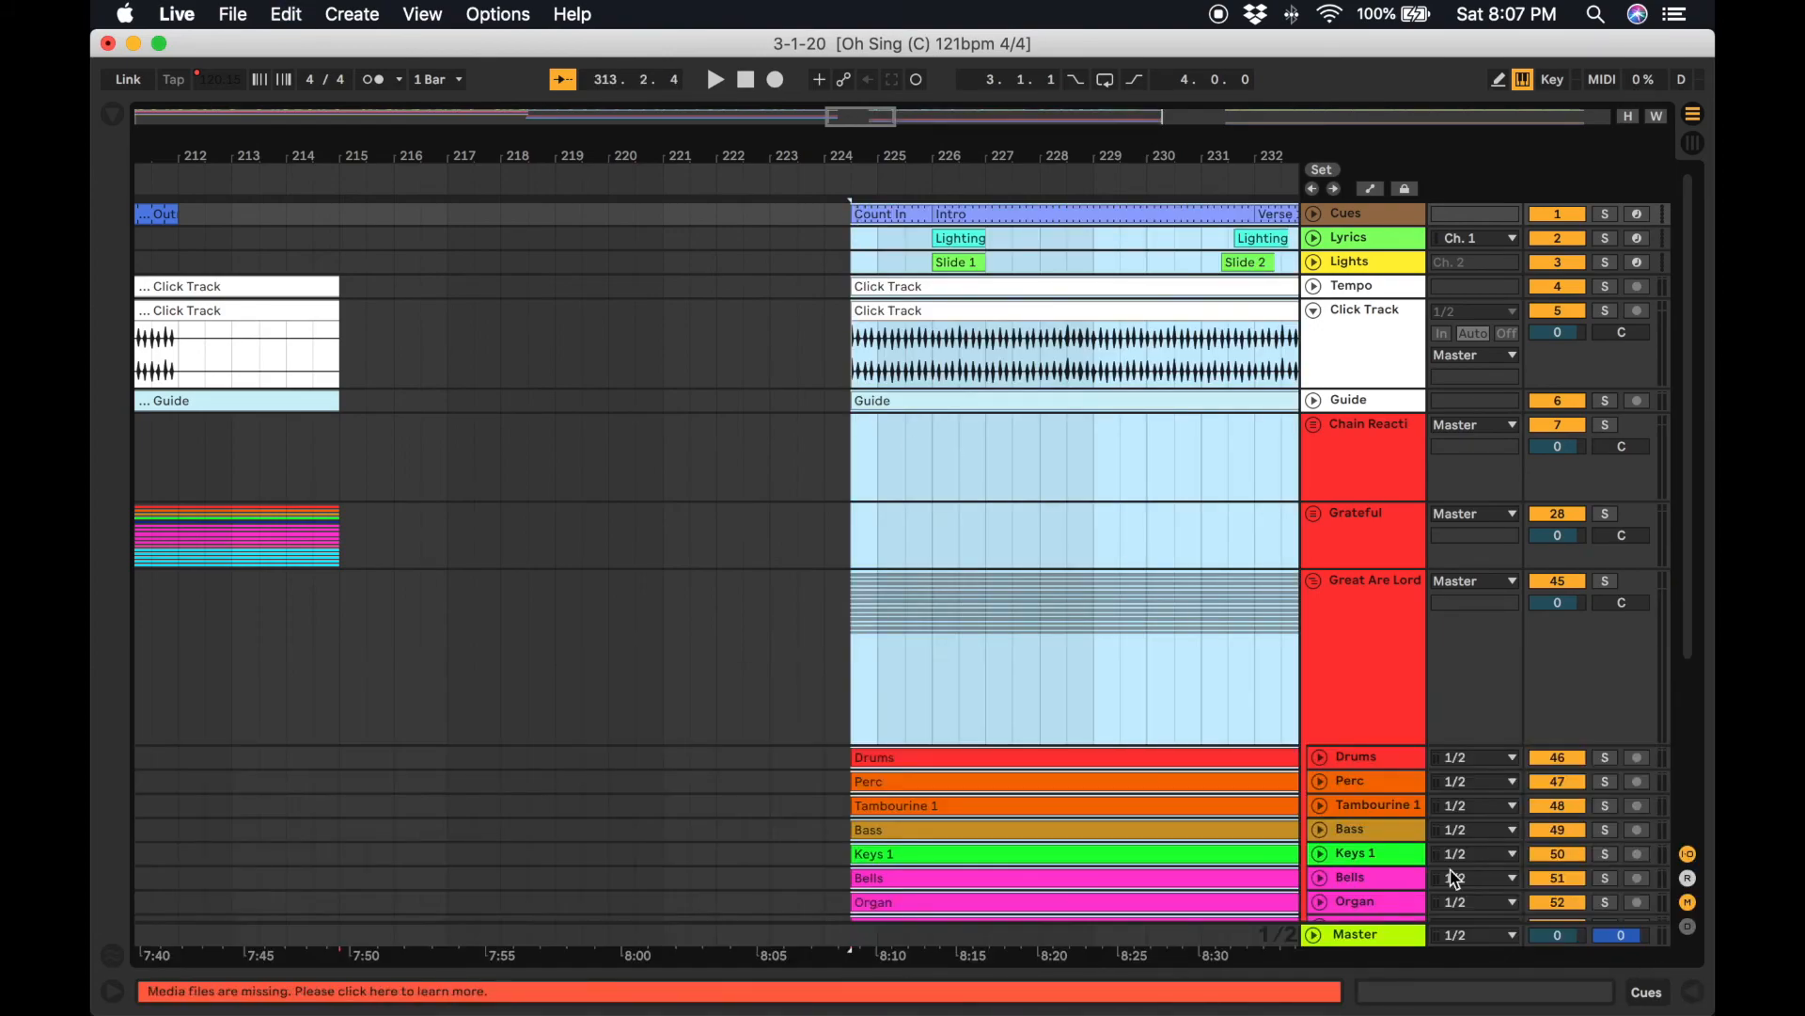
Fold the Great Are Lord group track and unfold the Grateful group track.
scroll(1439, 851, down, 5)
scroll(1075, 793, up, 5)
scroll(1075, 793, left, 2)
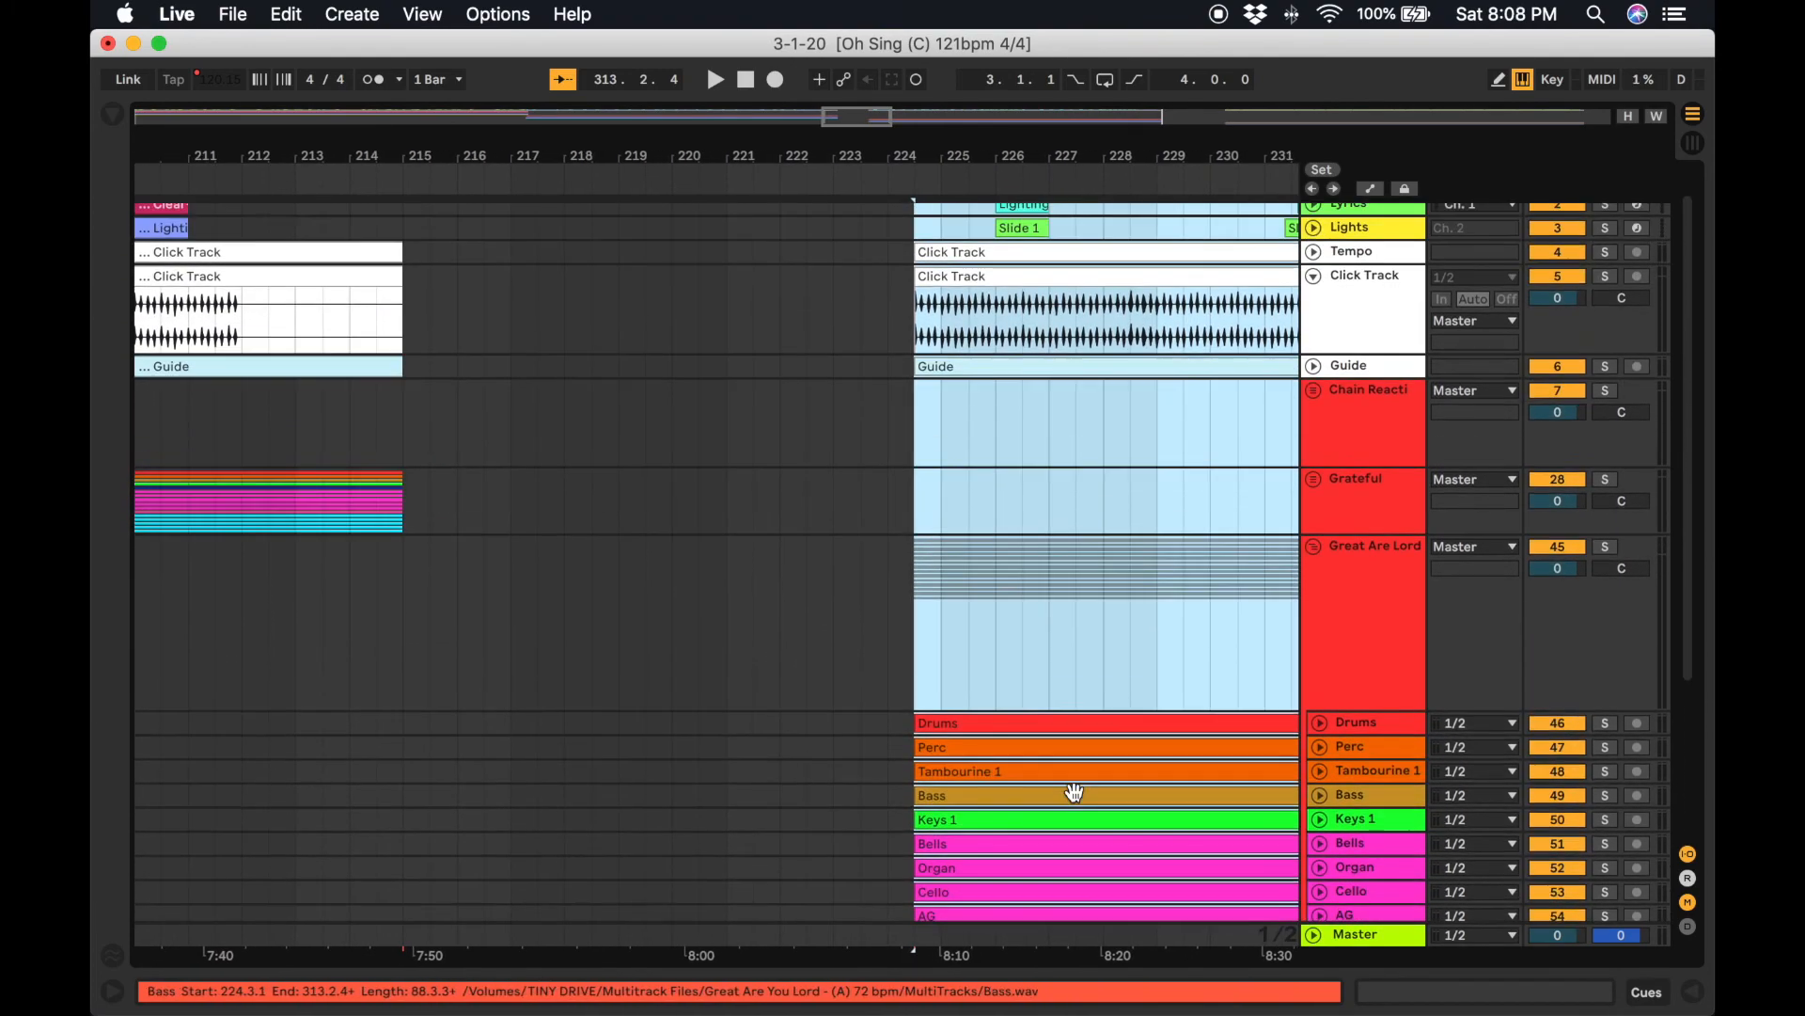
scroll(1075, 793, left, 2)
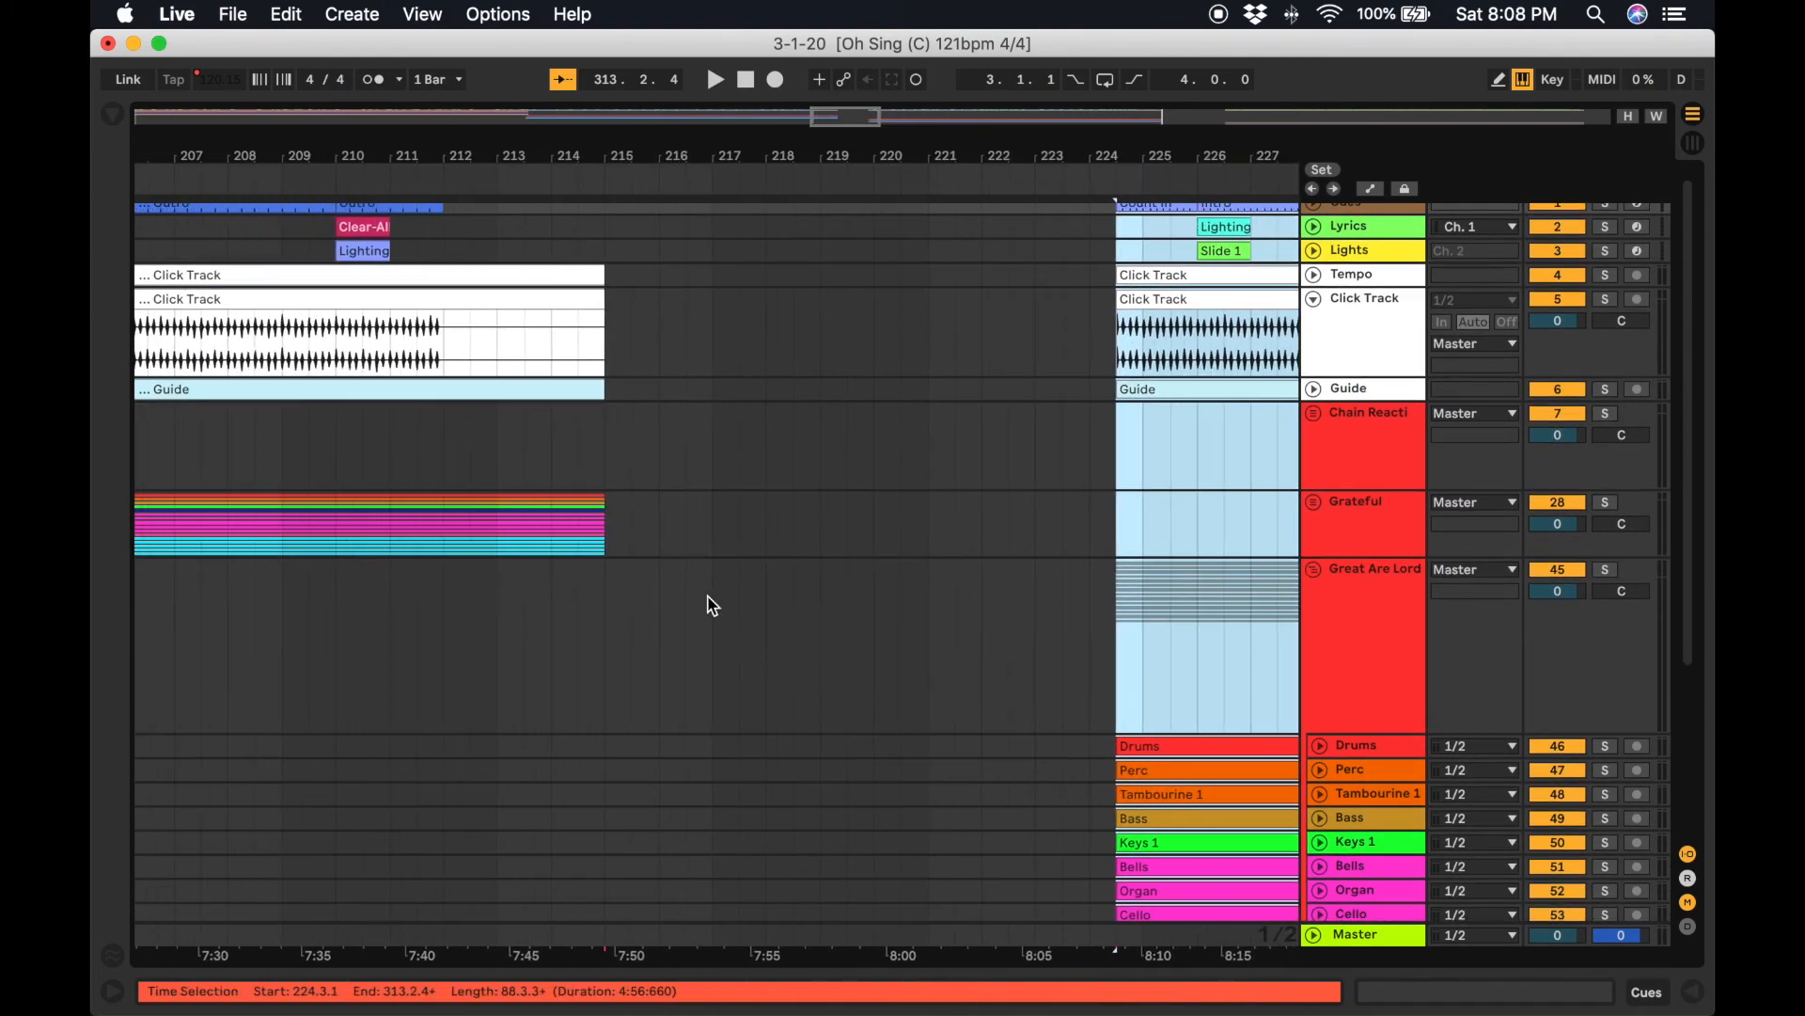
click(1316, 570)
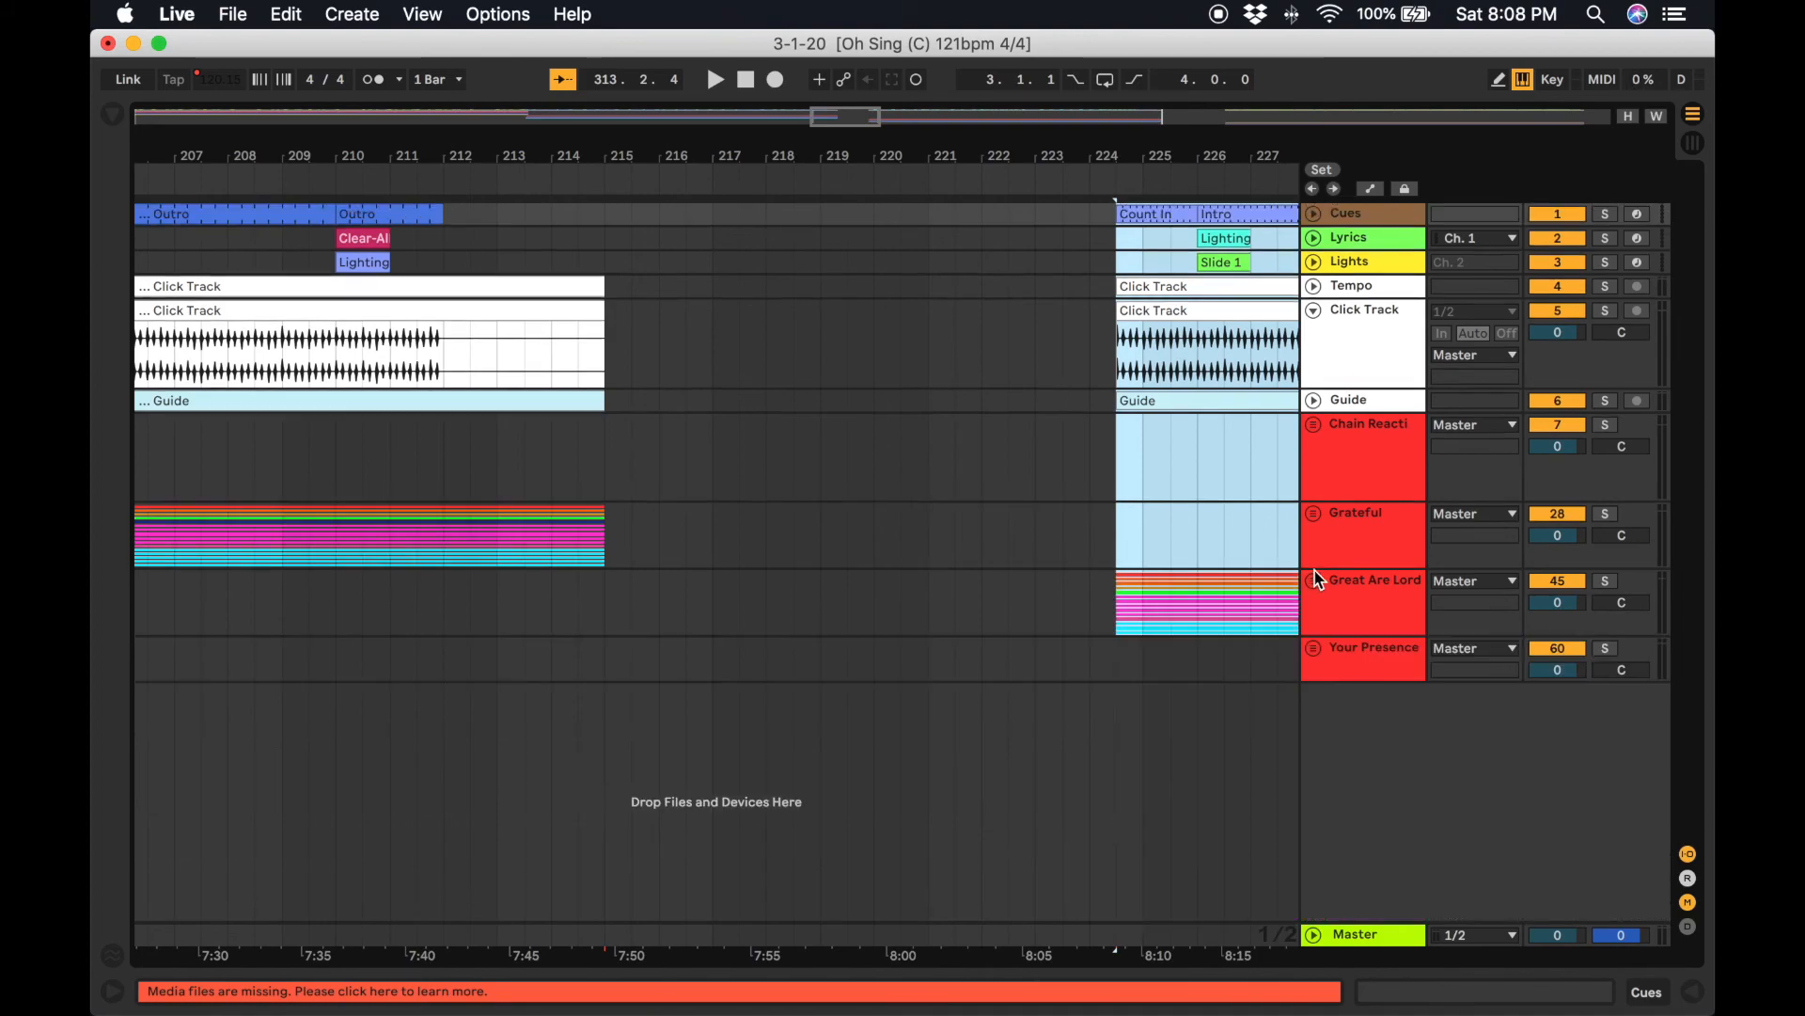
click(1315, 515)
scroll(1137, 668, down, 5)
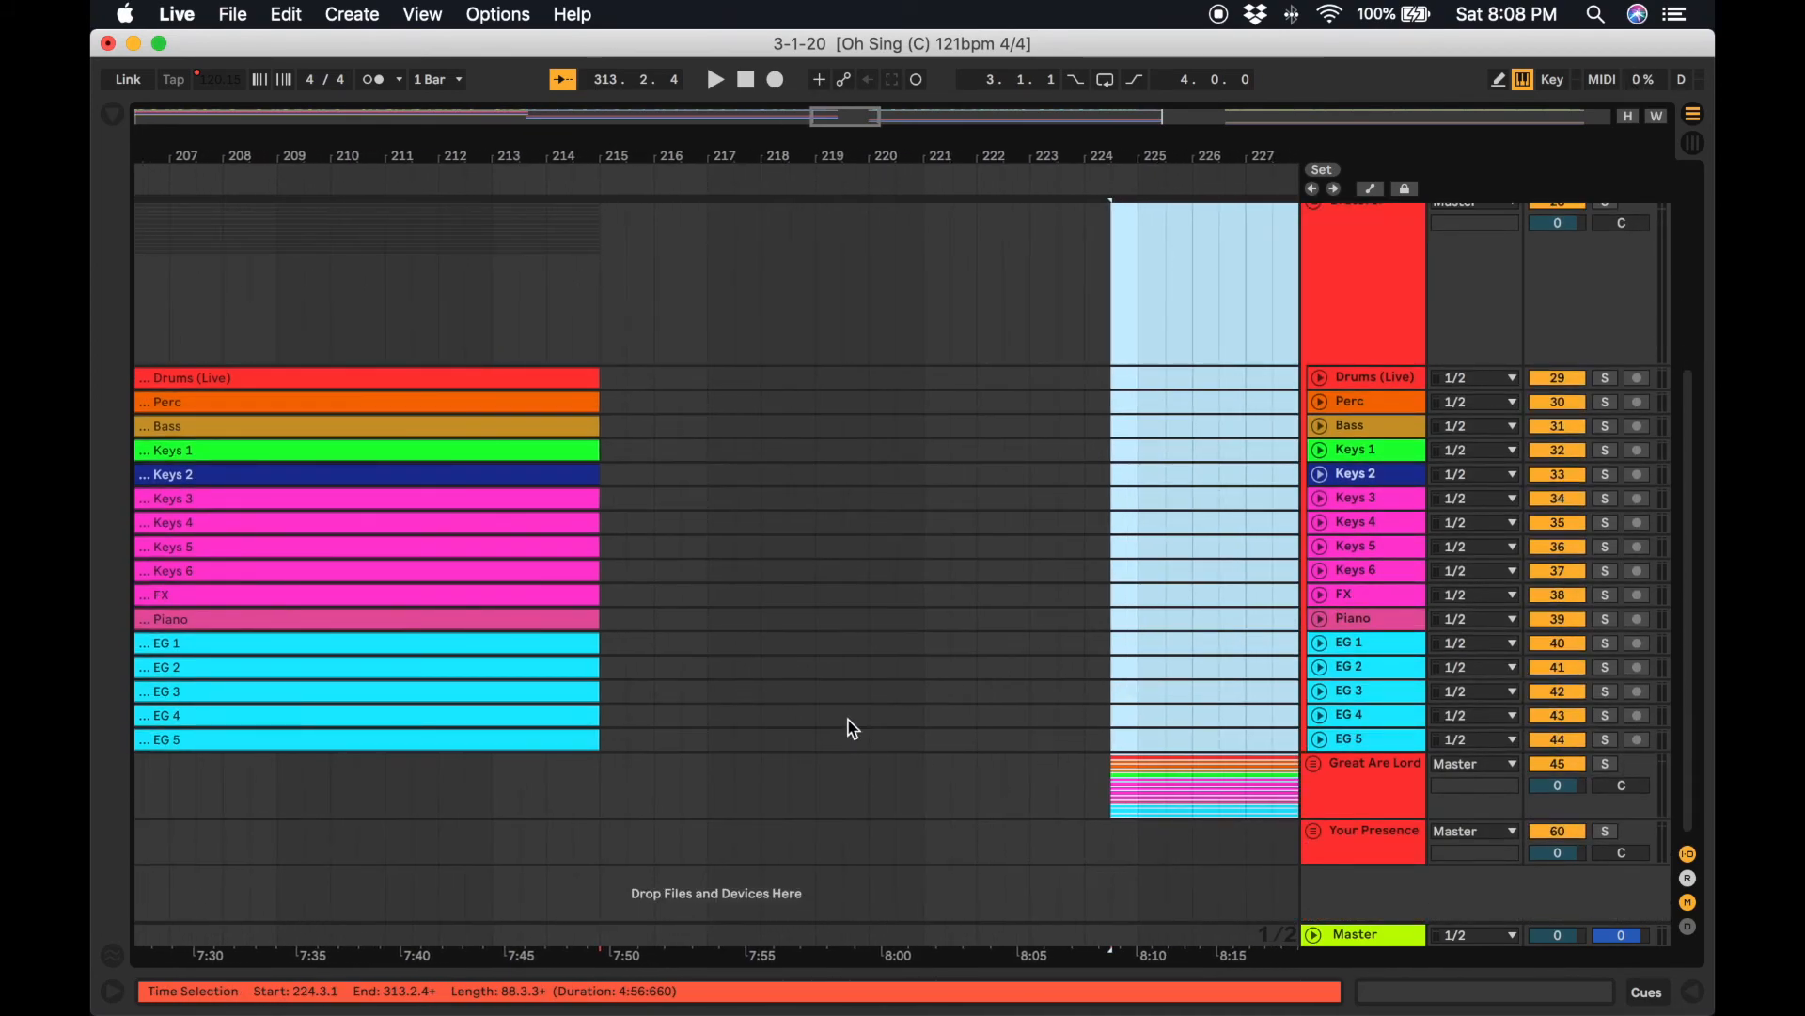
Open the browser and look through the Worship Resources drone pad folders for a pad sound.
click(656, 771)
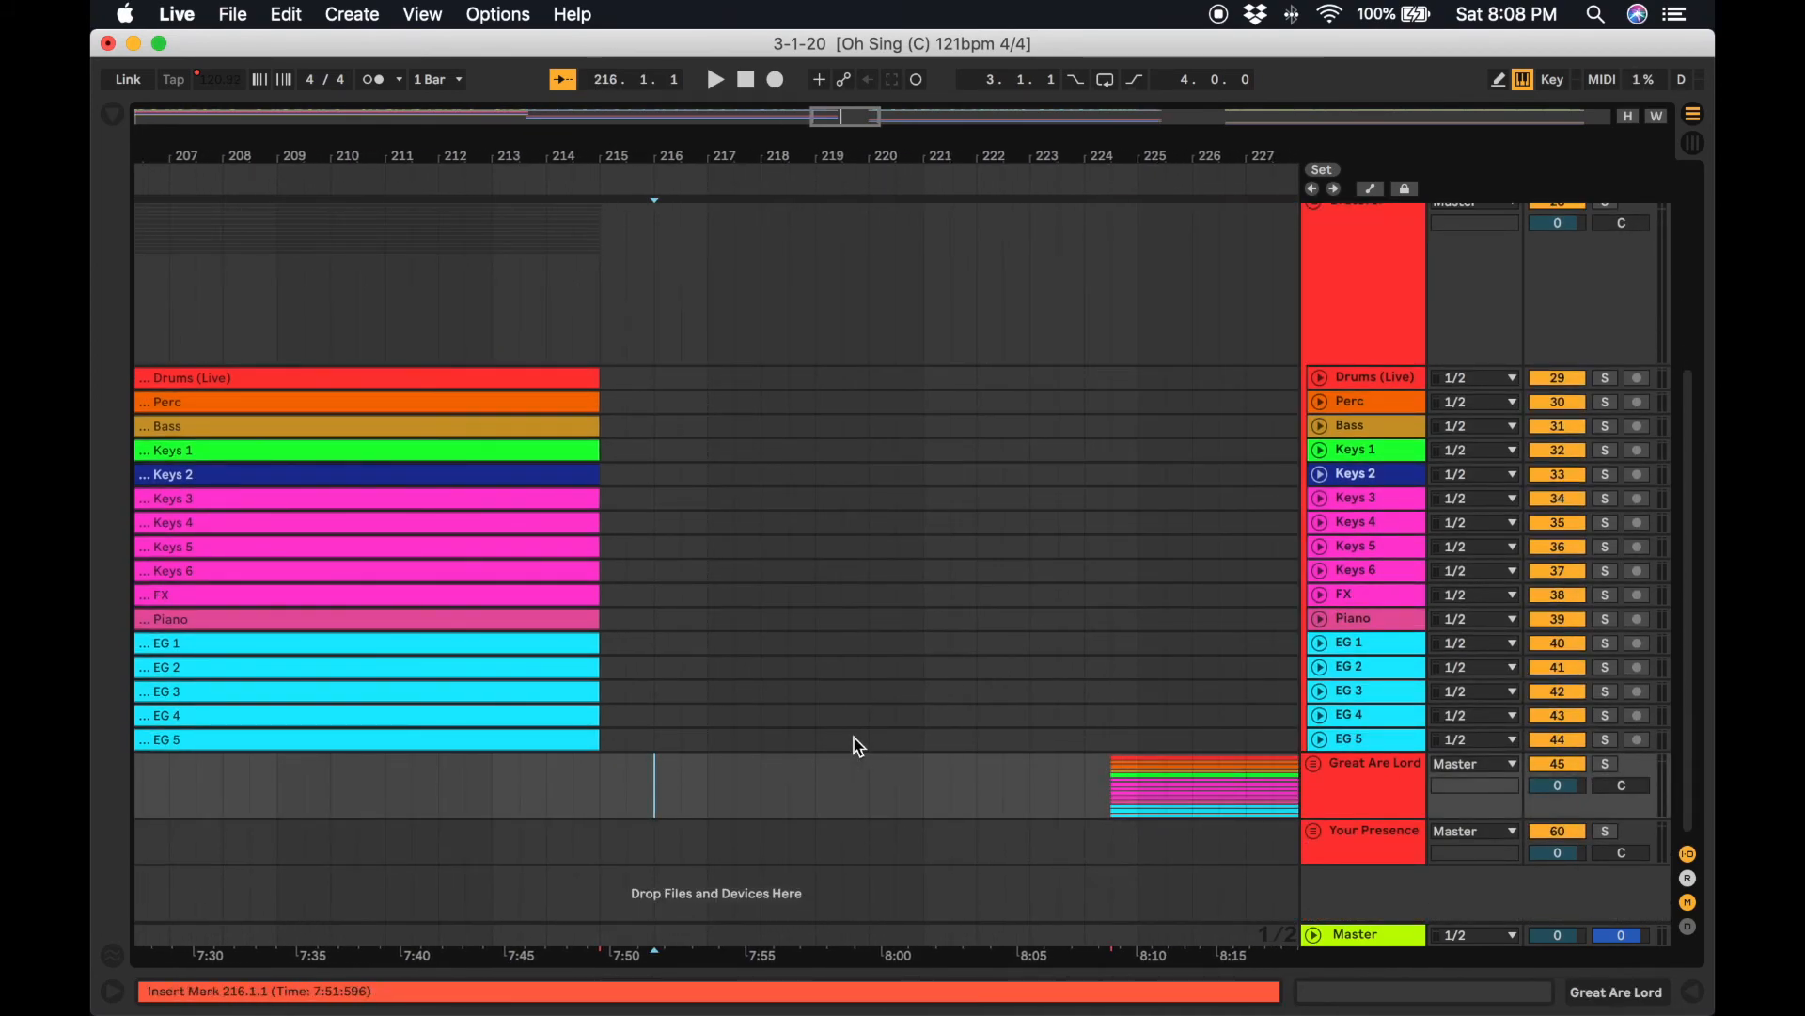
scroll(861, 760, left, 2)
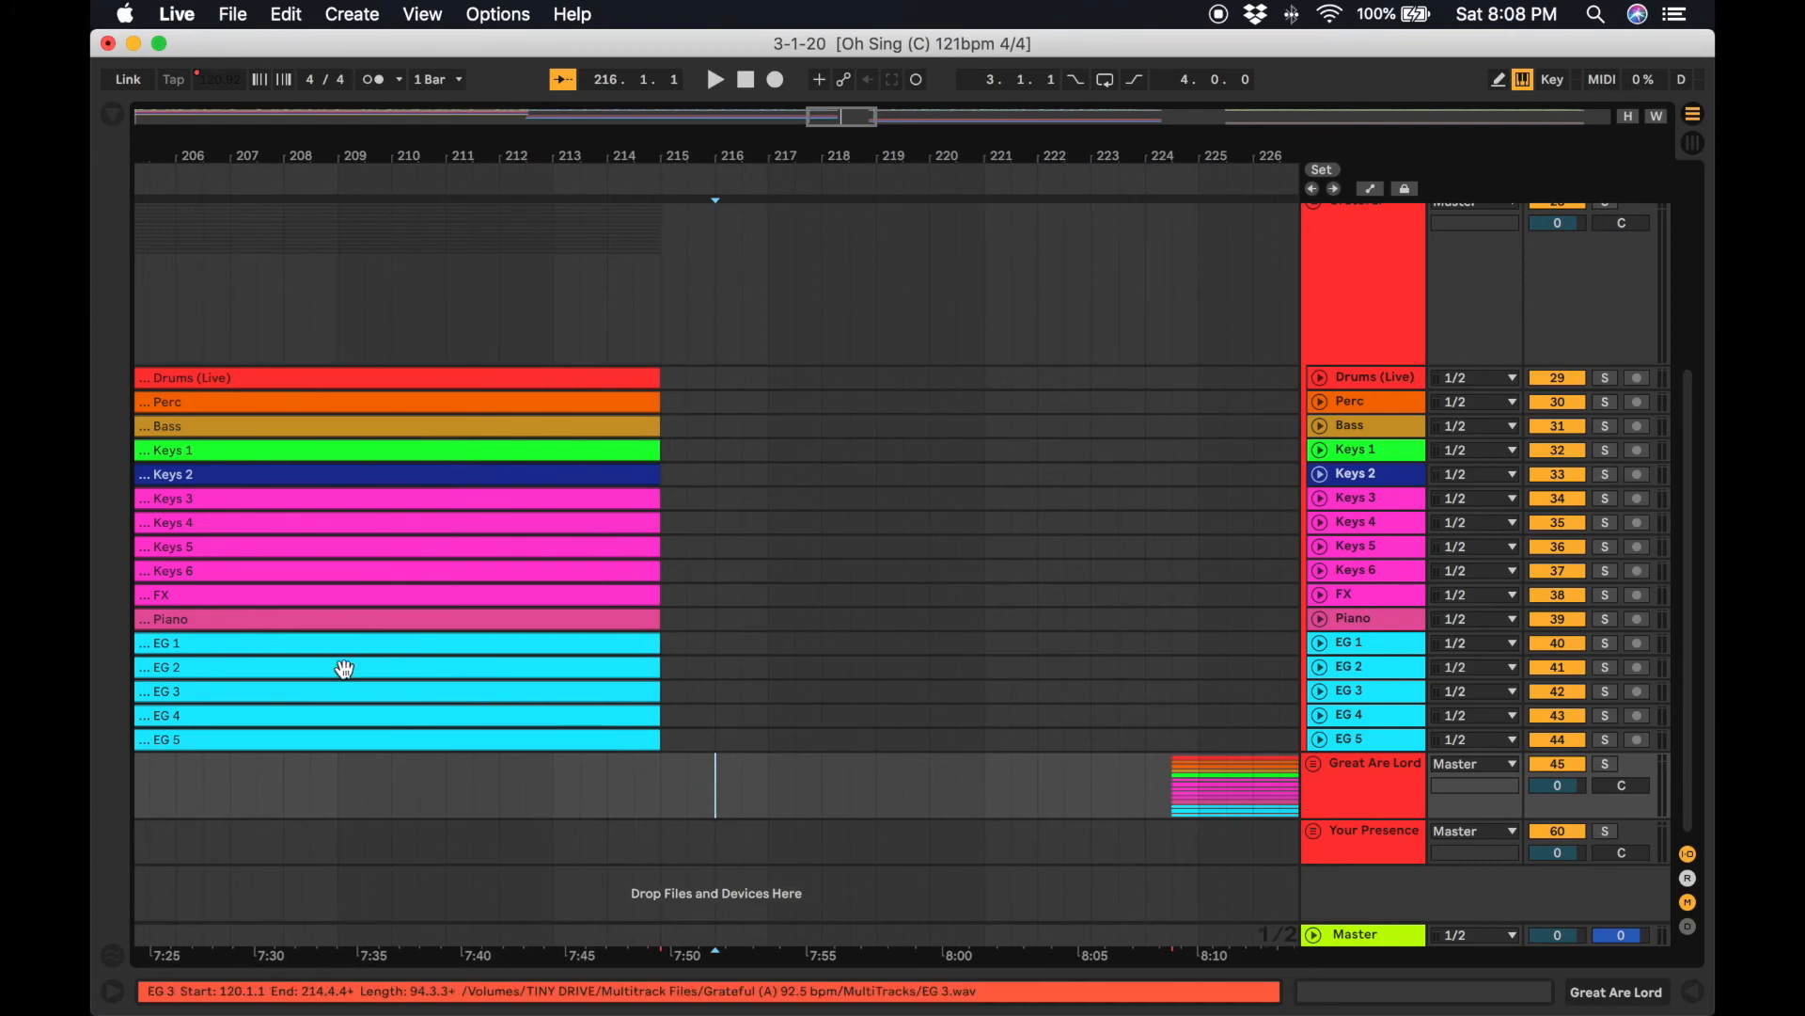
click(120, 117)
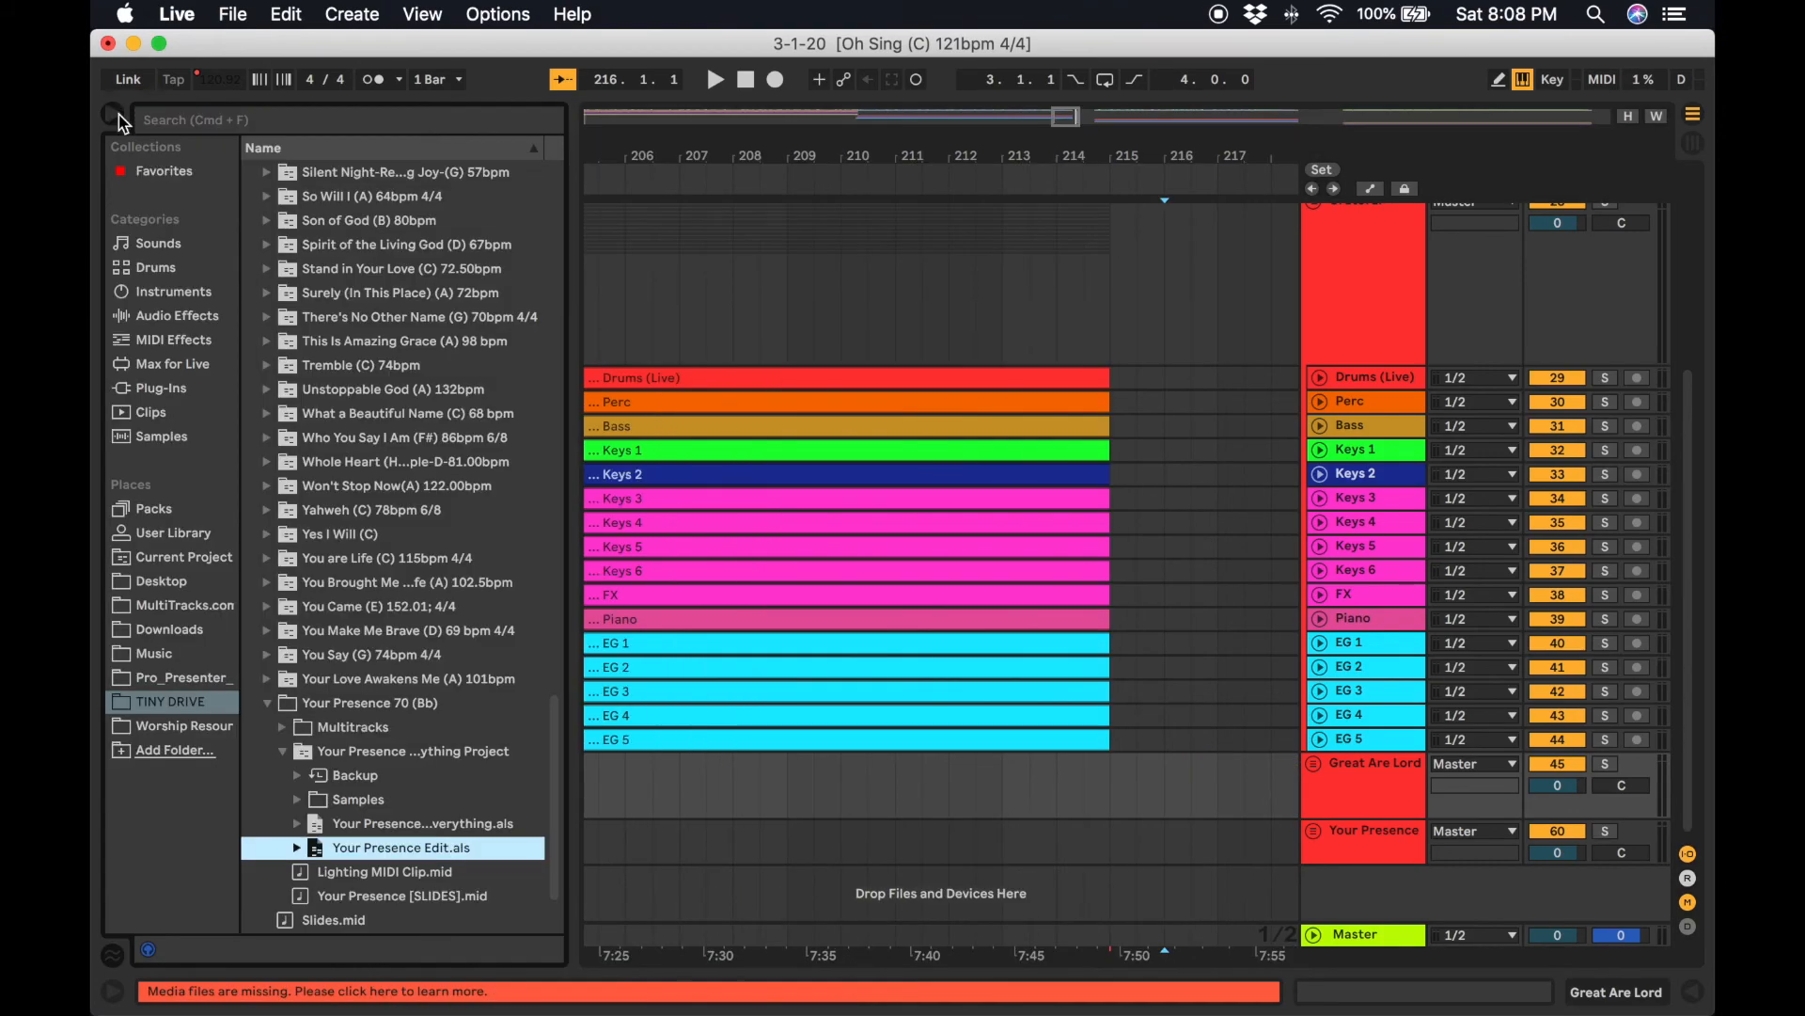
click(208, 677)
click(185, 629)
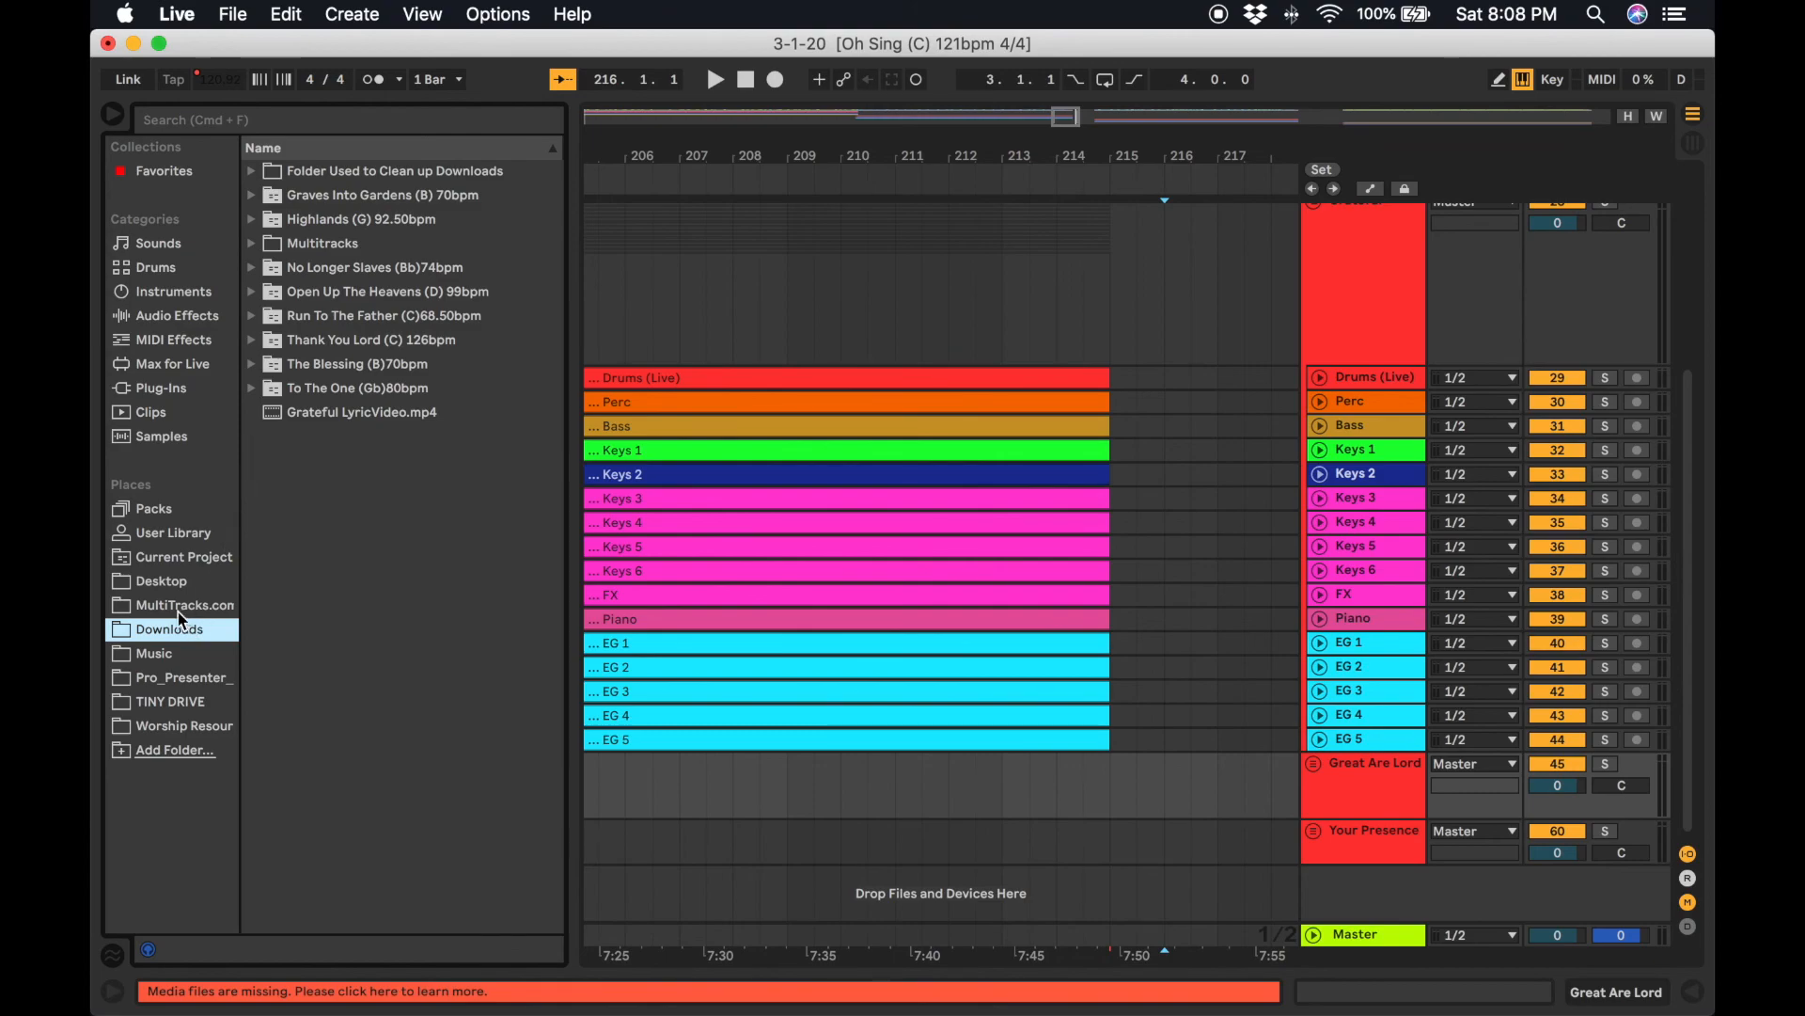
click(184, 607)
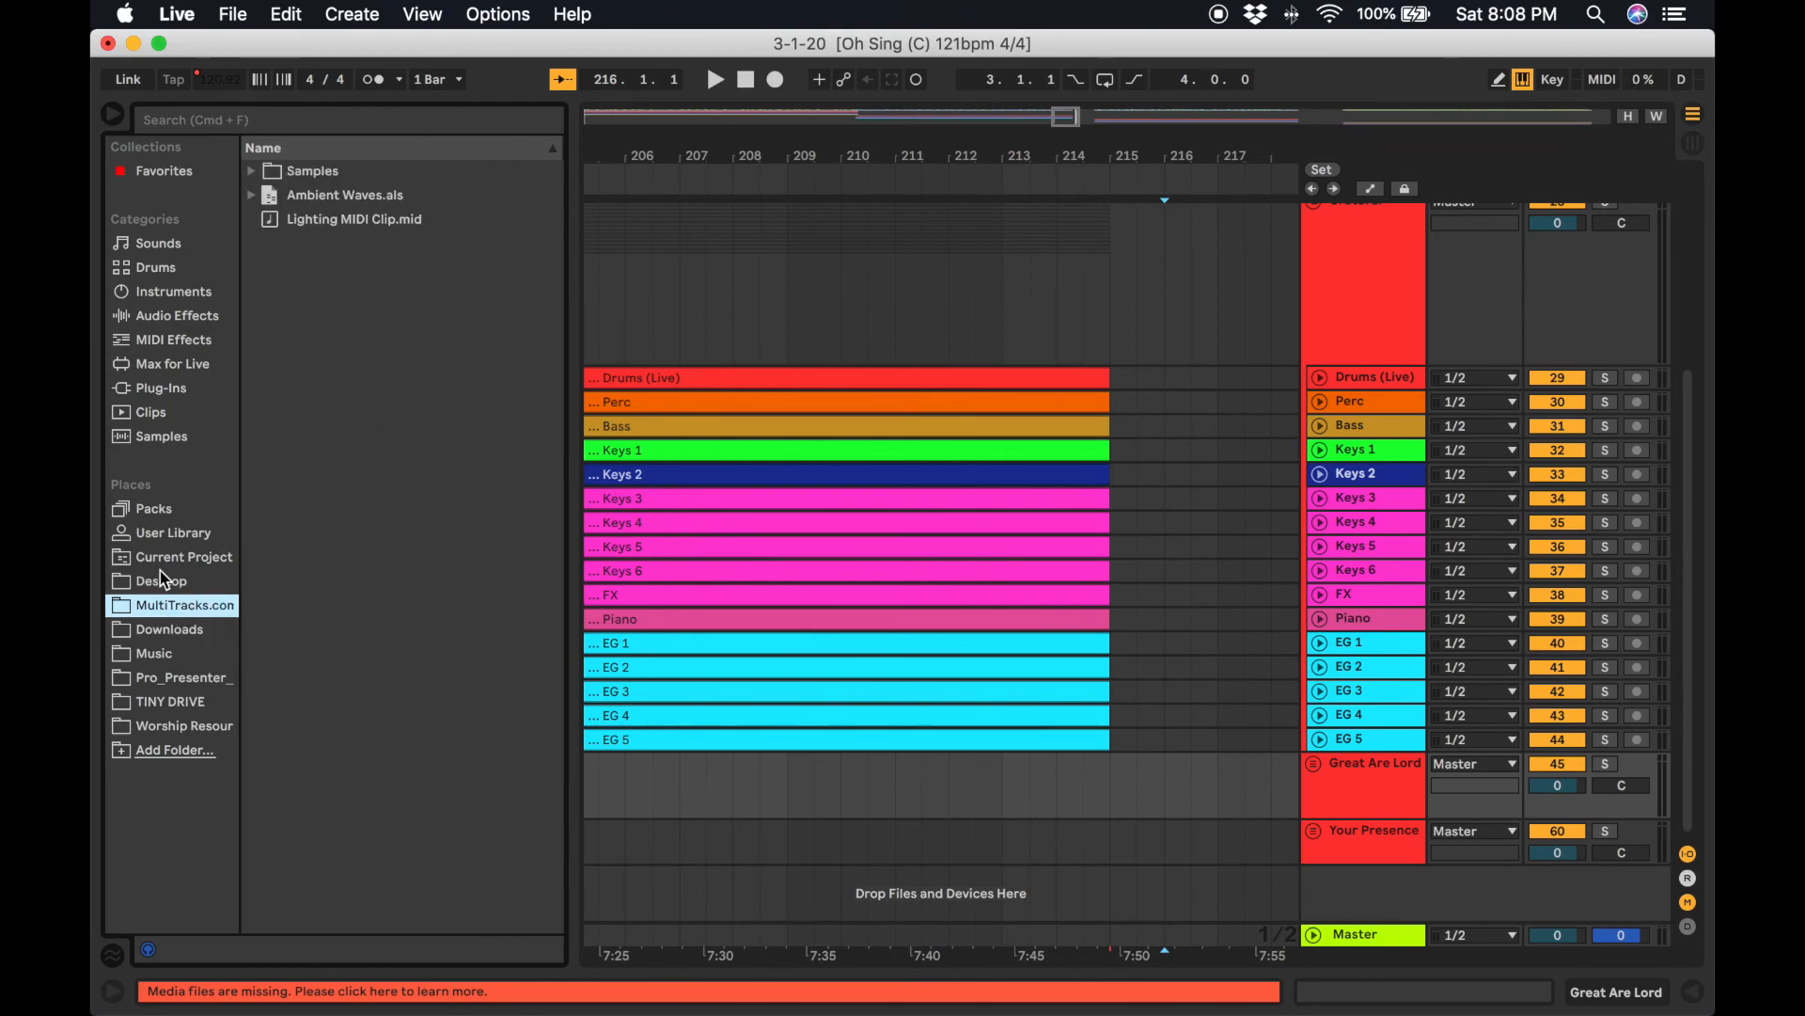
click(176, 703)
click(181, 726)
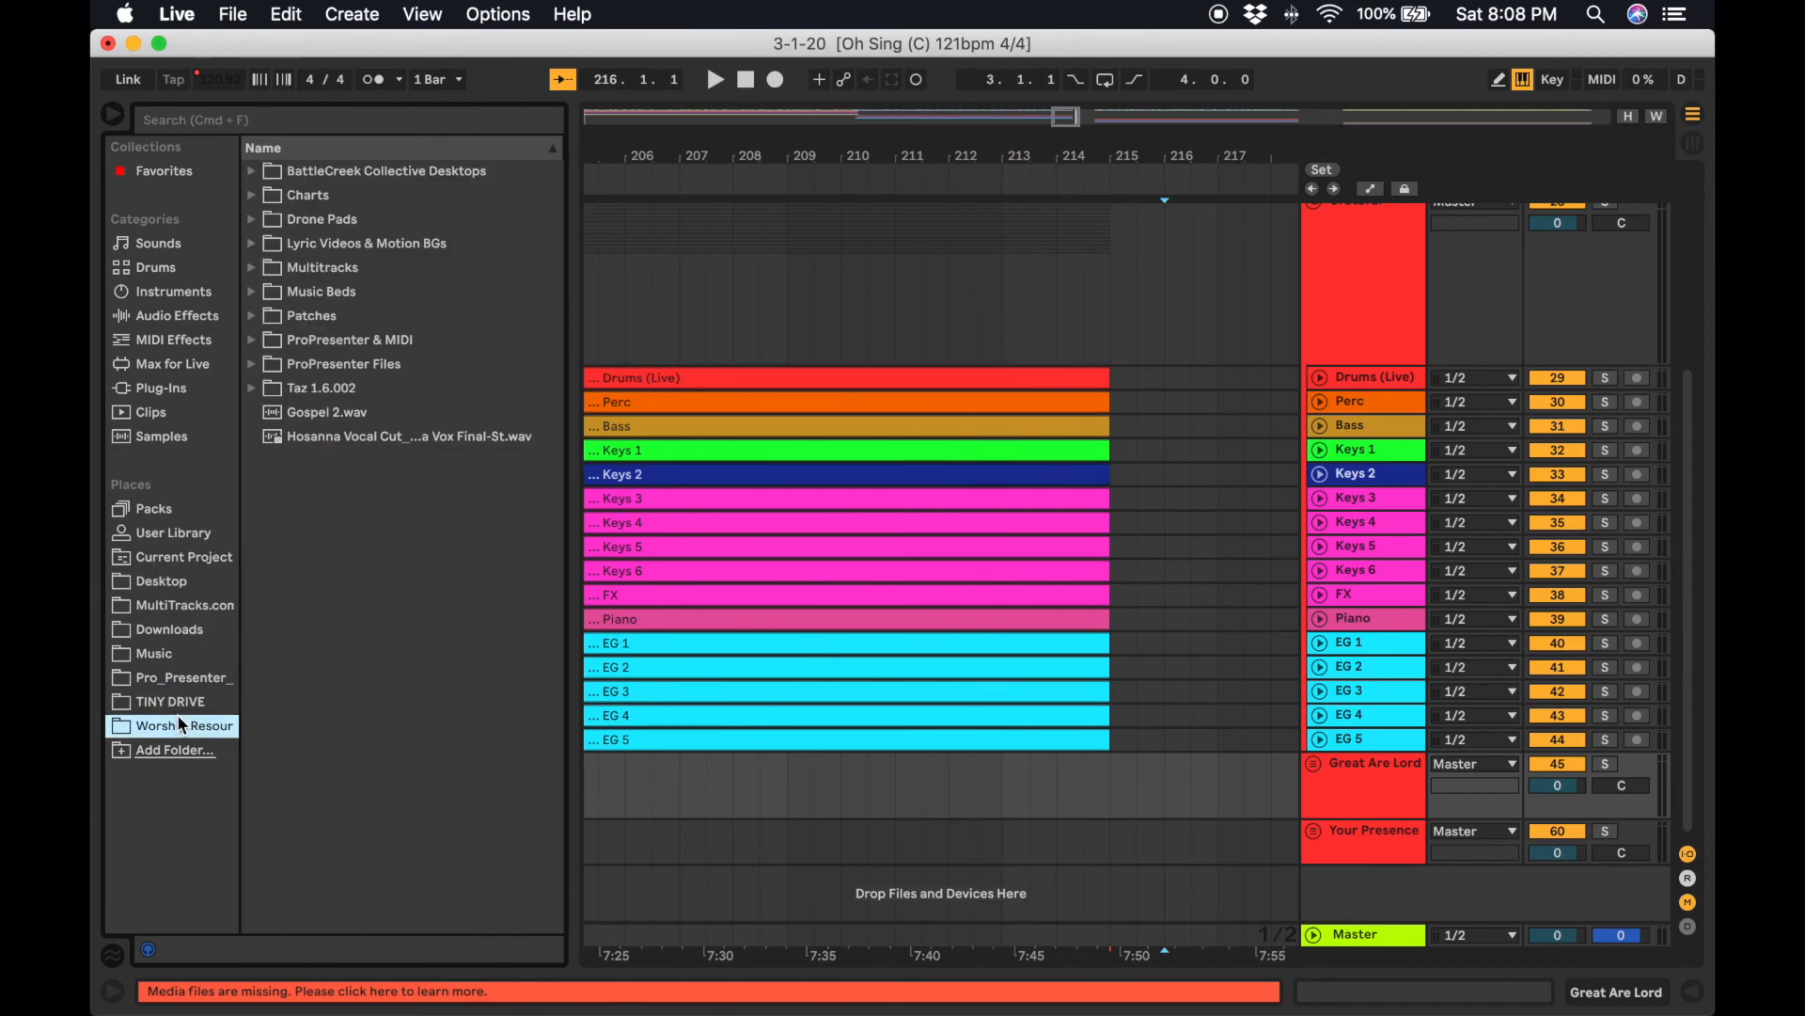
click(256, 292)
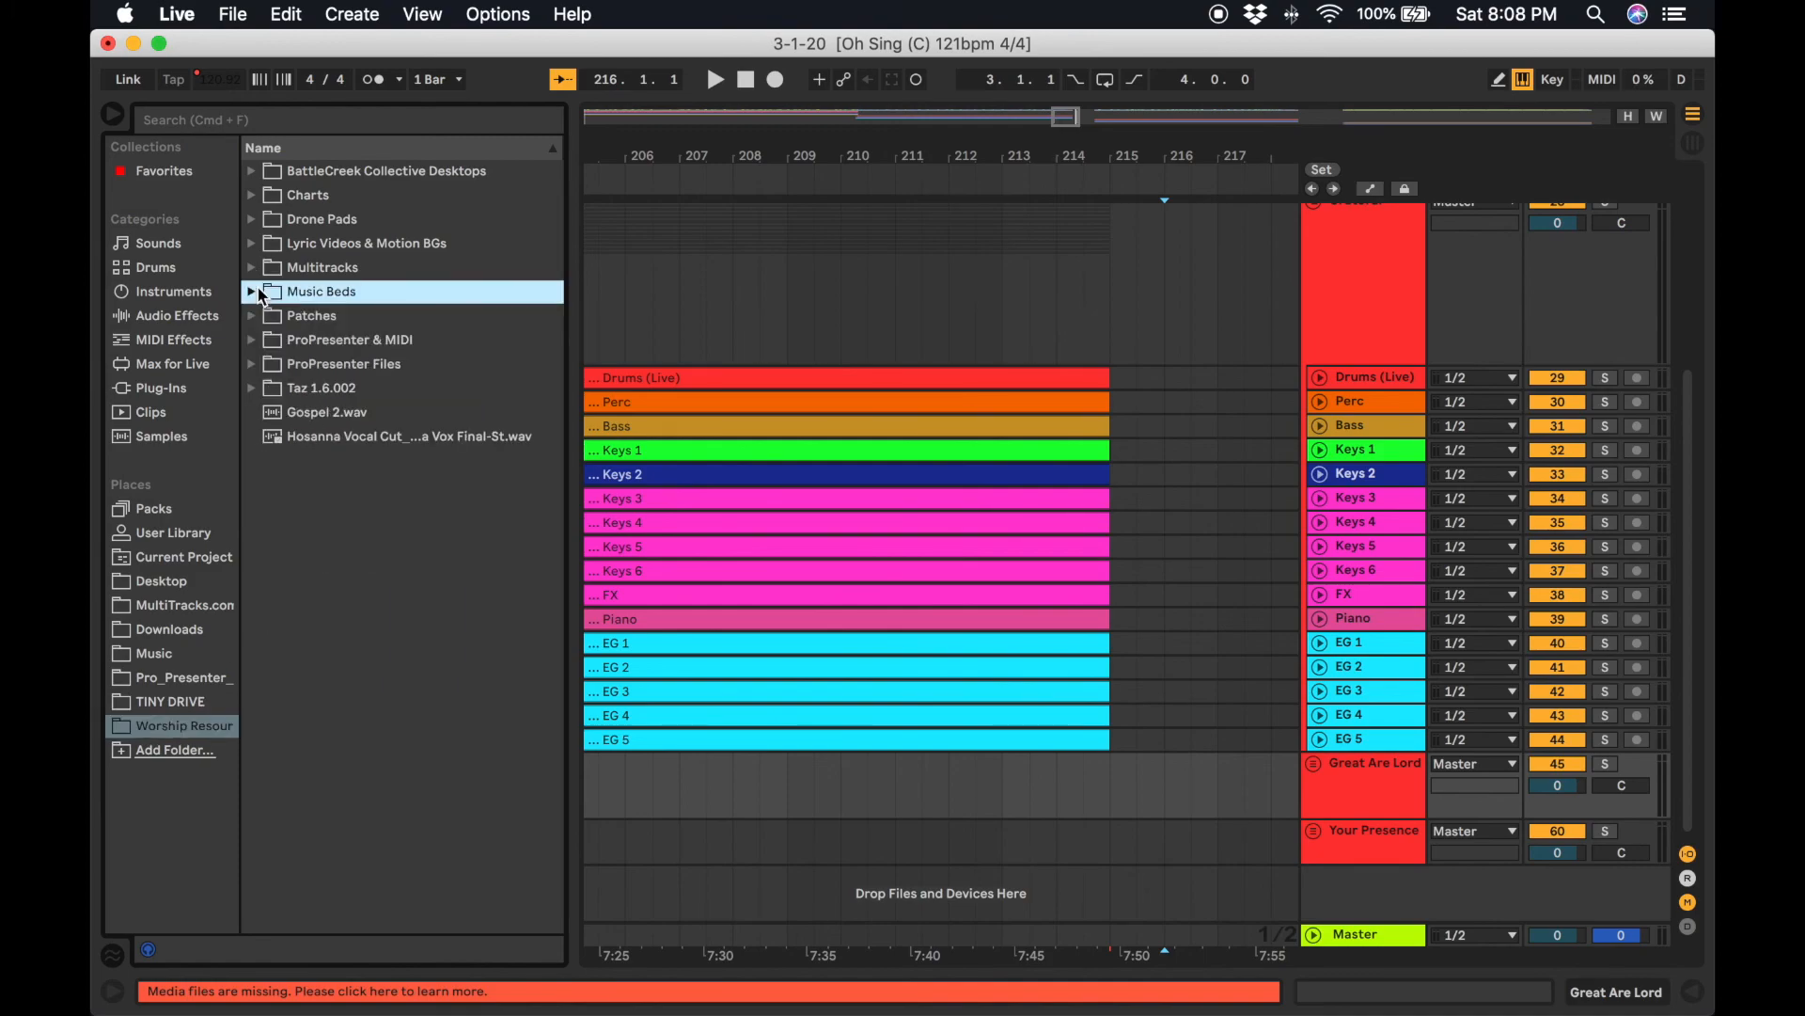
click(261, 317)
click(261, 317)
click(254, 220)
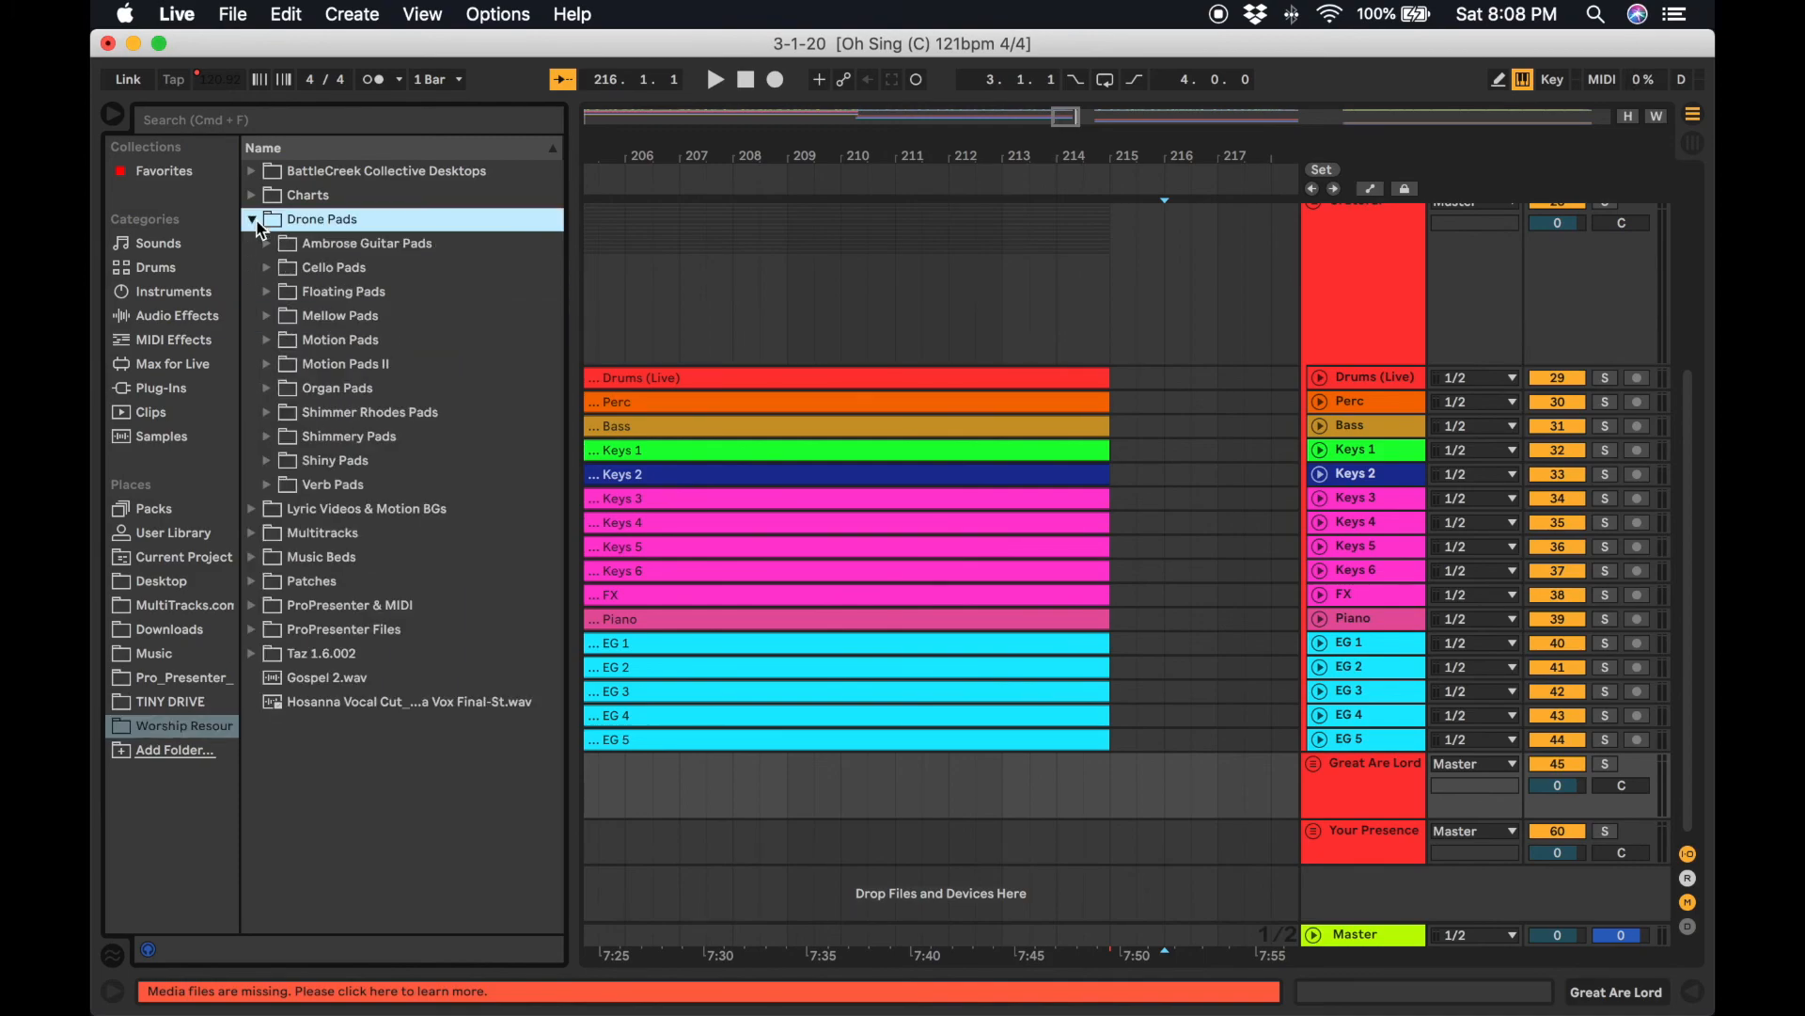
click(280, 251)
Drag Mellow Pads - D.wav into a new audio track starting around bar 214 under the song groups.
scroll(696, 415, right, 5)
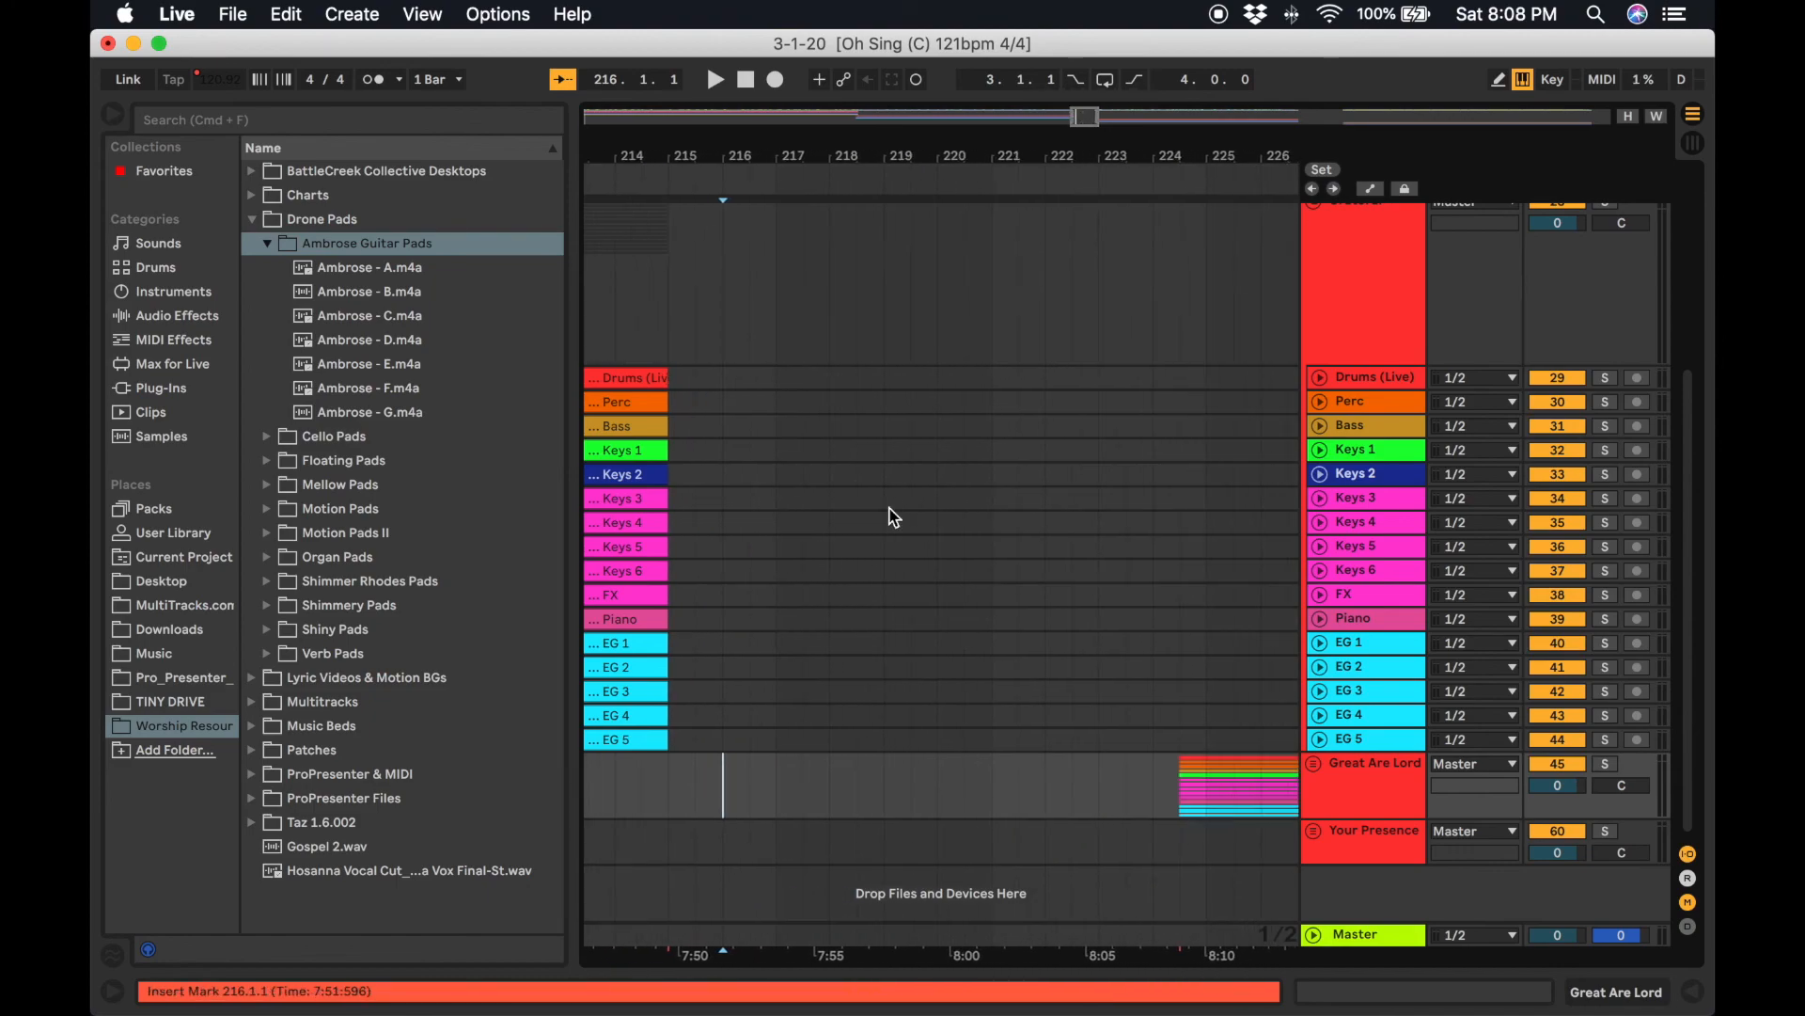
click(267, 244)
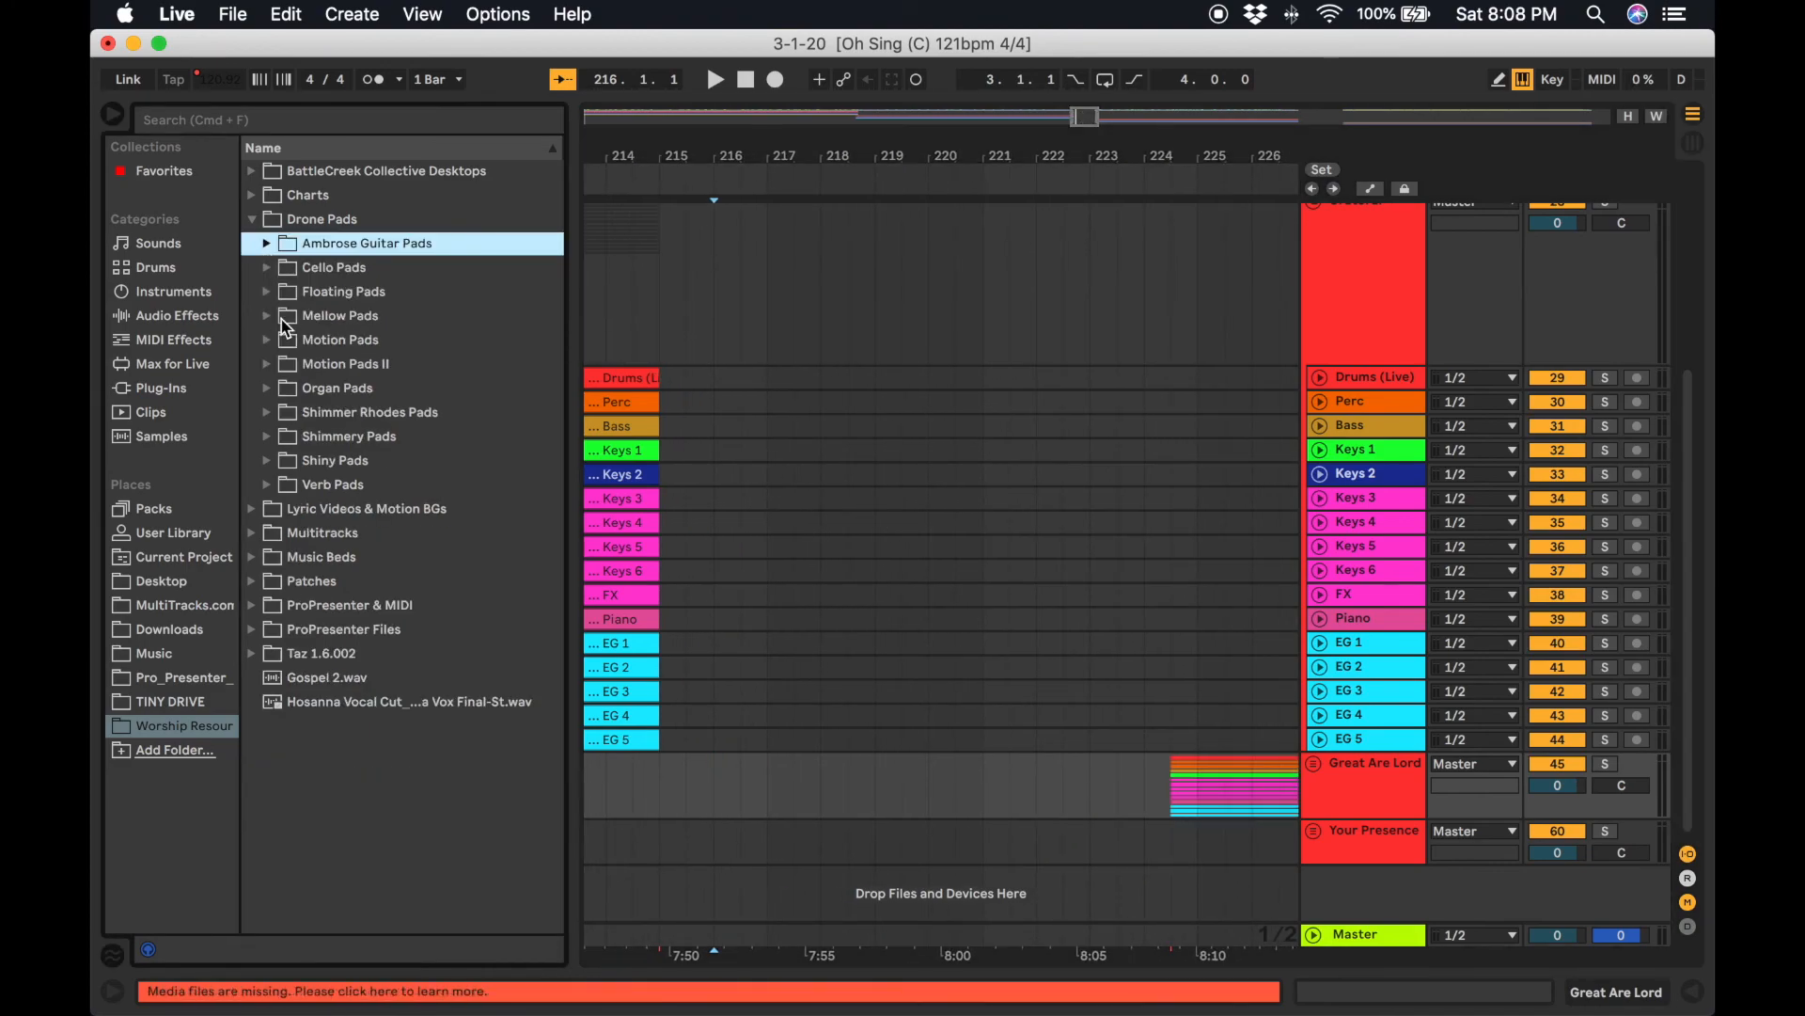
click(267, 317)
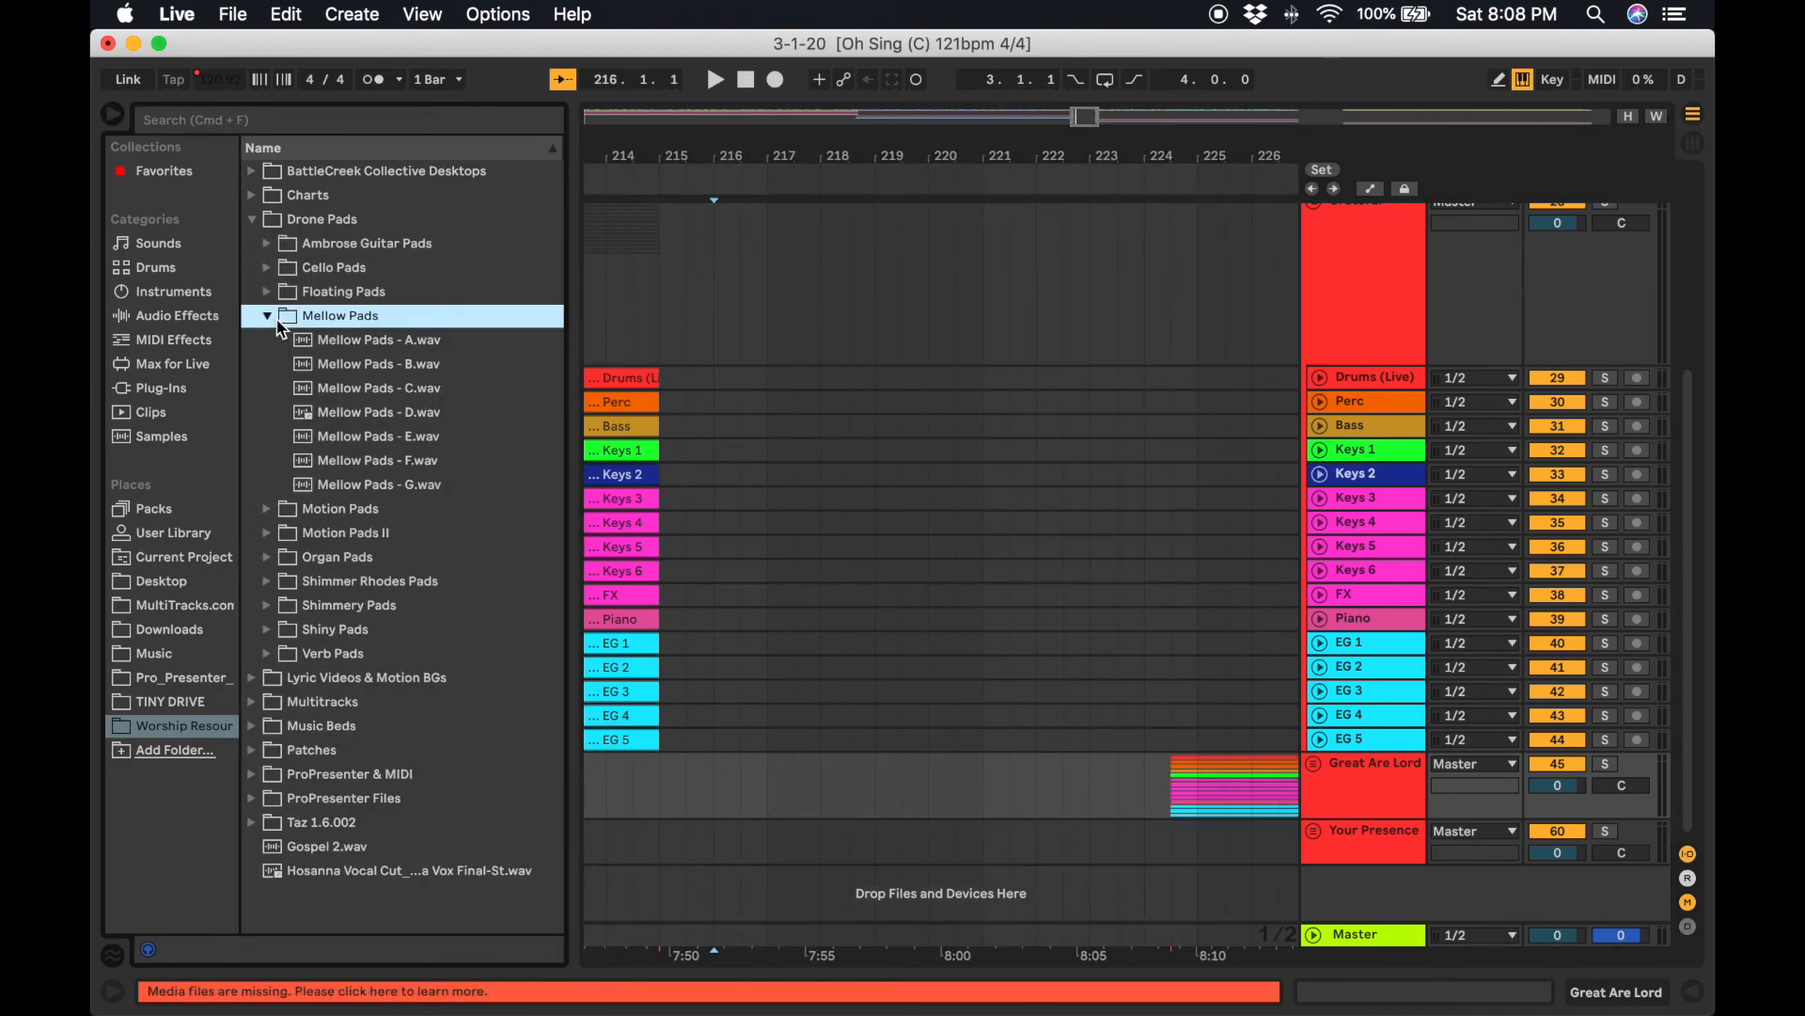
click(415, 421)
drag(413, 423, 625, 929)
drag(836, 809, 836, 811)
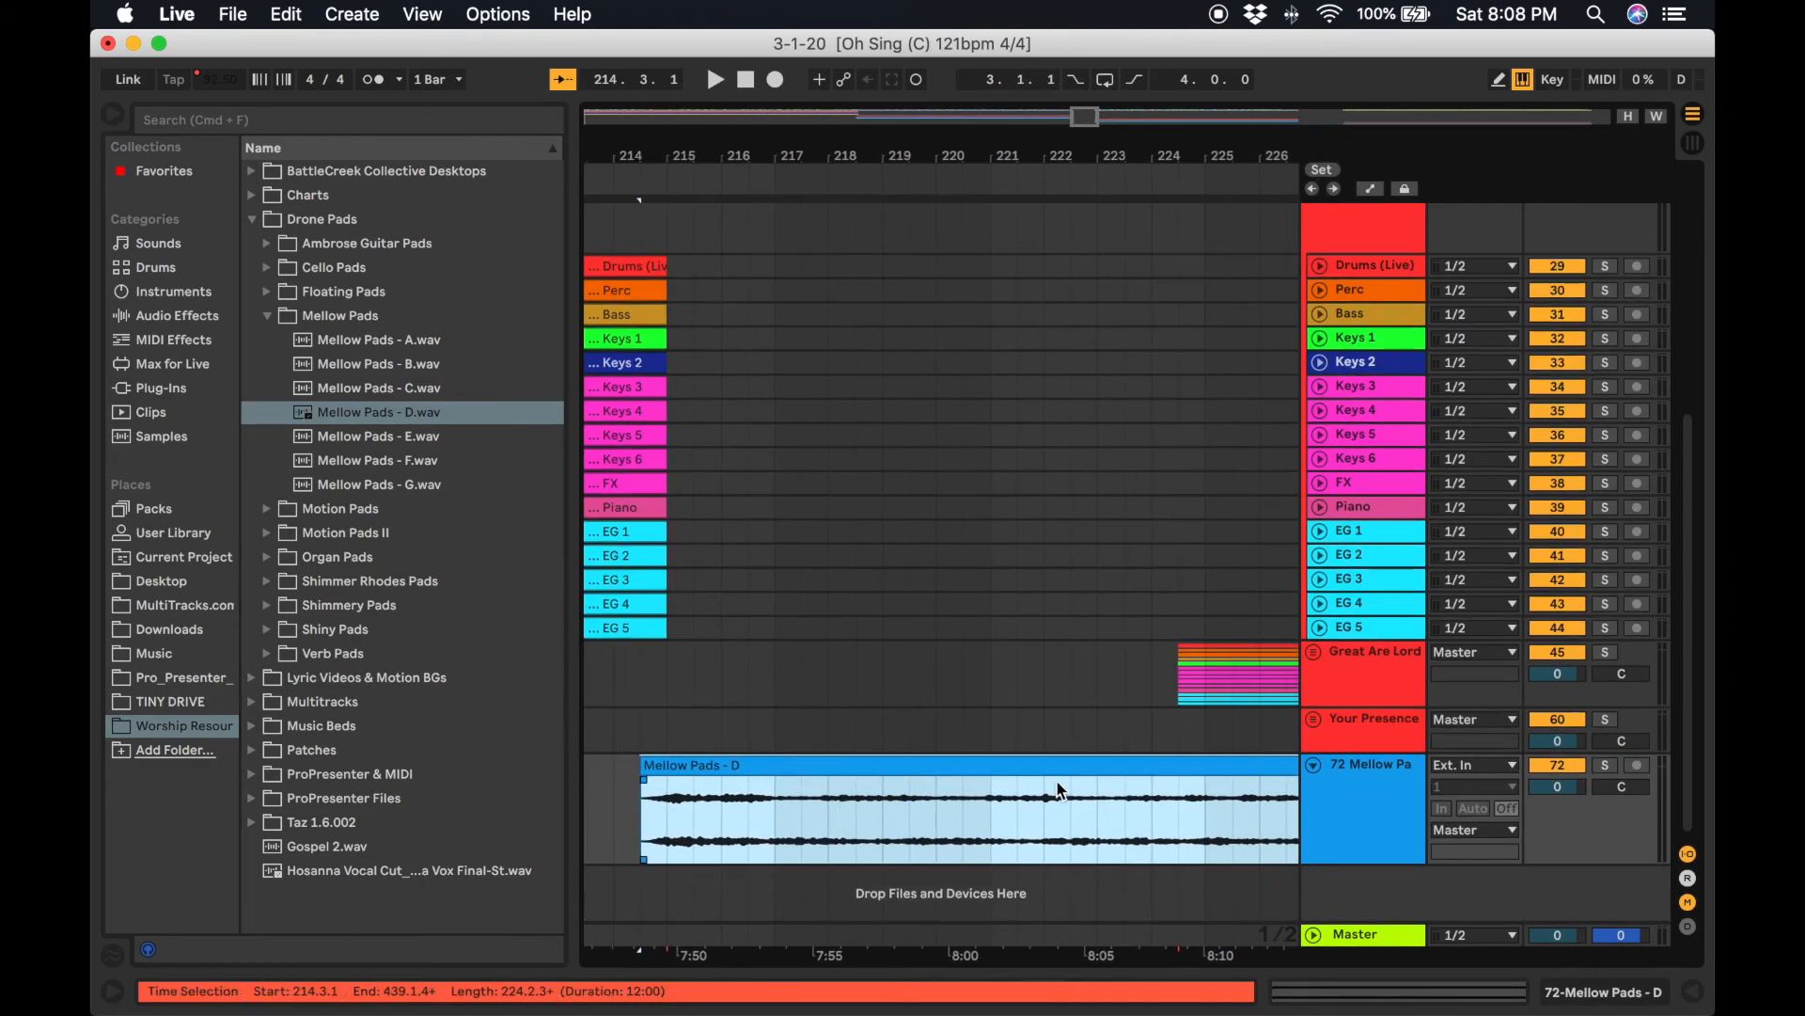
Add a fade-in of about three bars at the start of the Mellow Pads - D clip.
drag(646, 781, 809, 777)
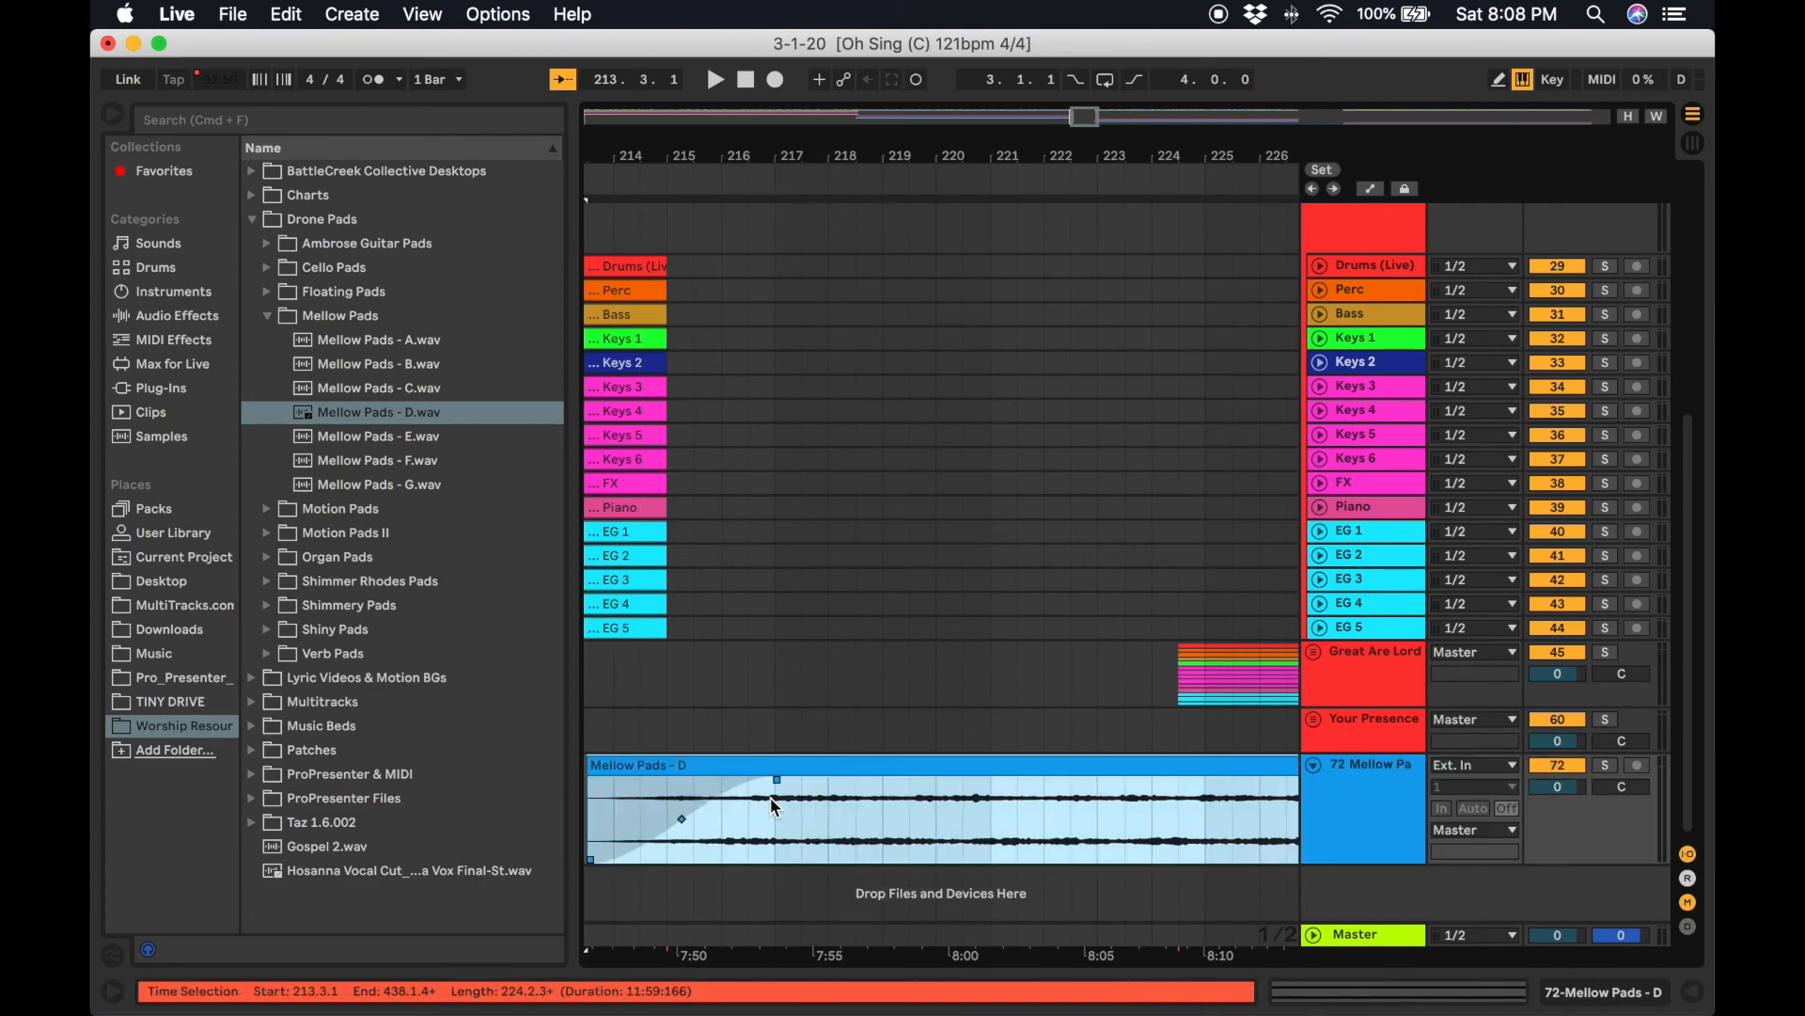
click(782, 790)
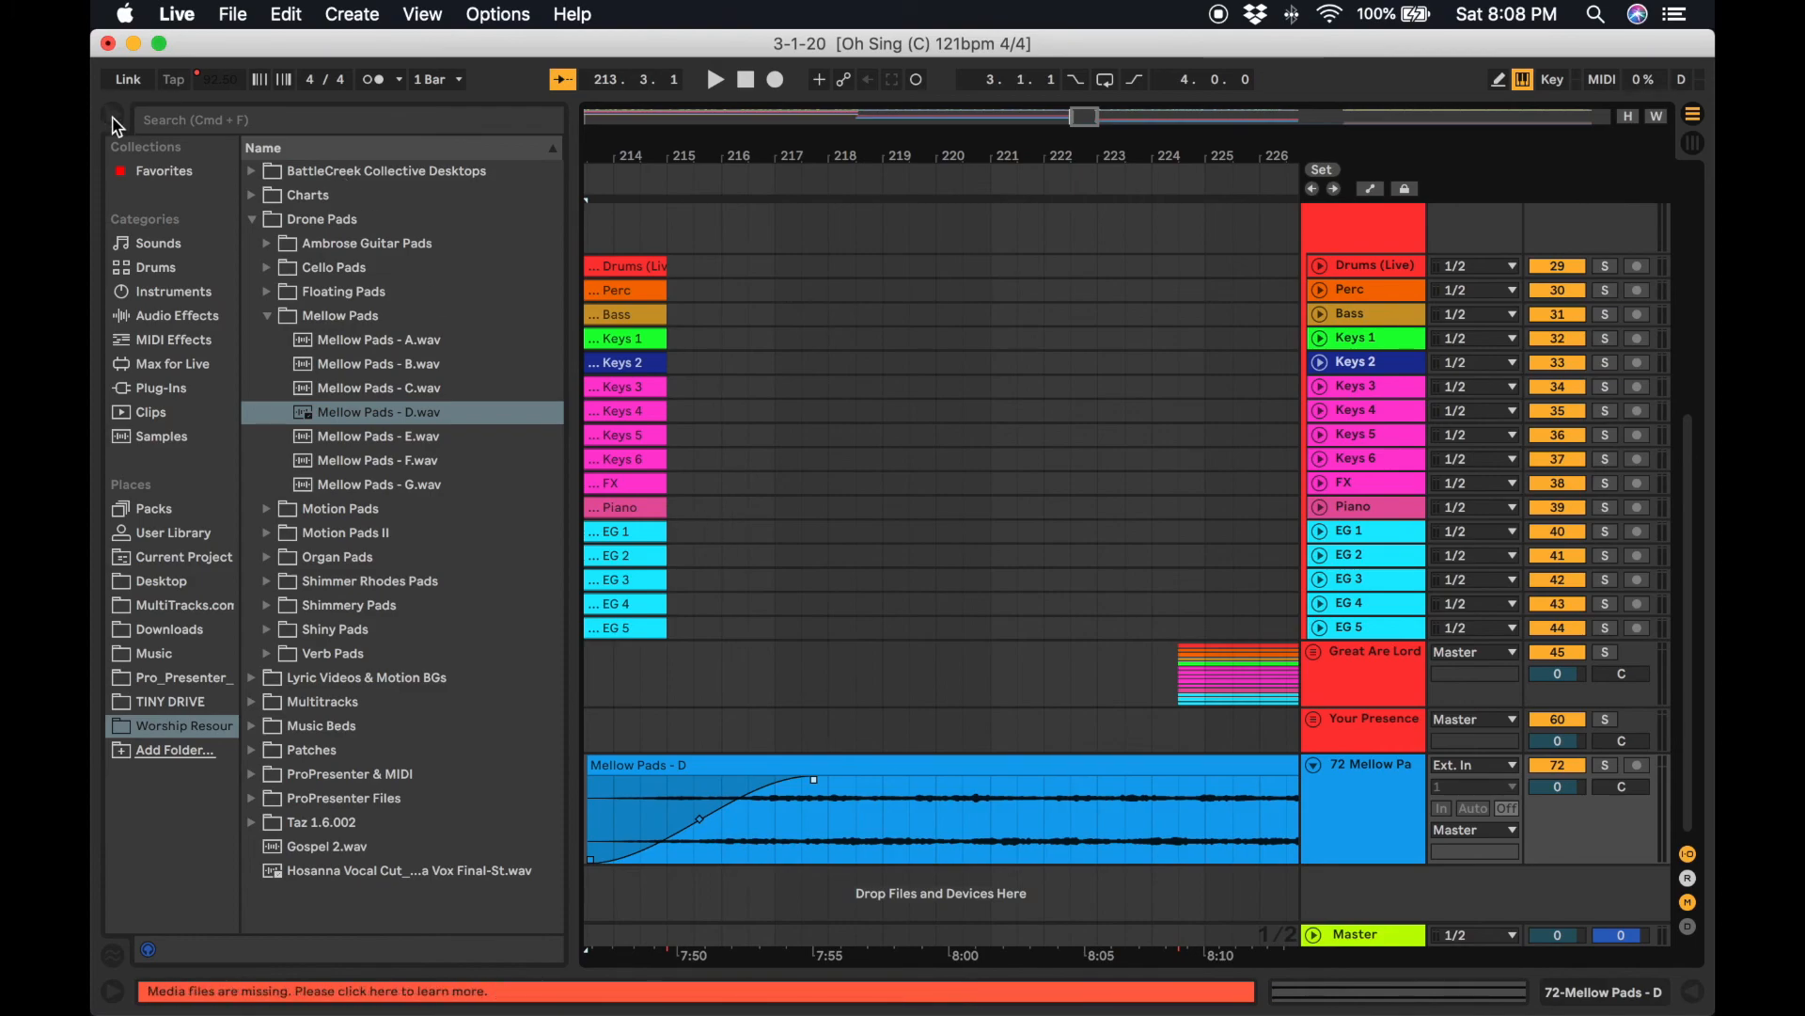
Load the Long Tail hall reverb preset onto the Mellow Pads track.
click(184, 686)
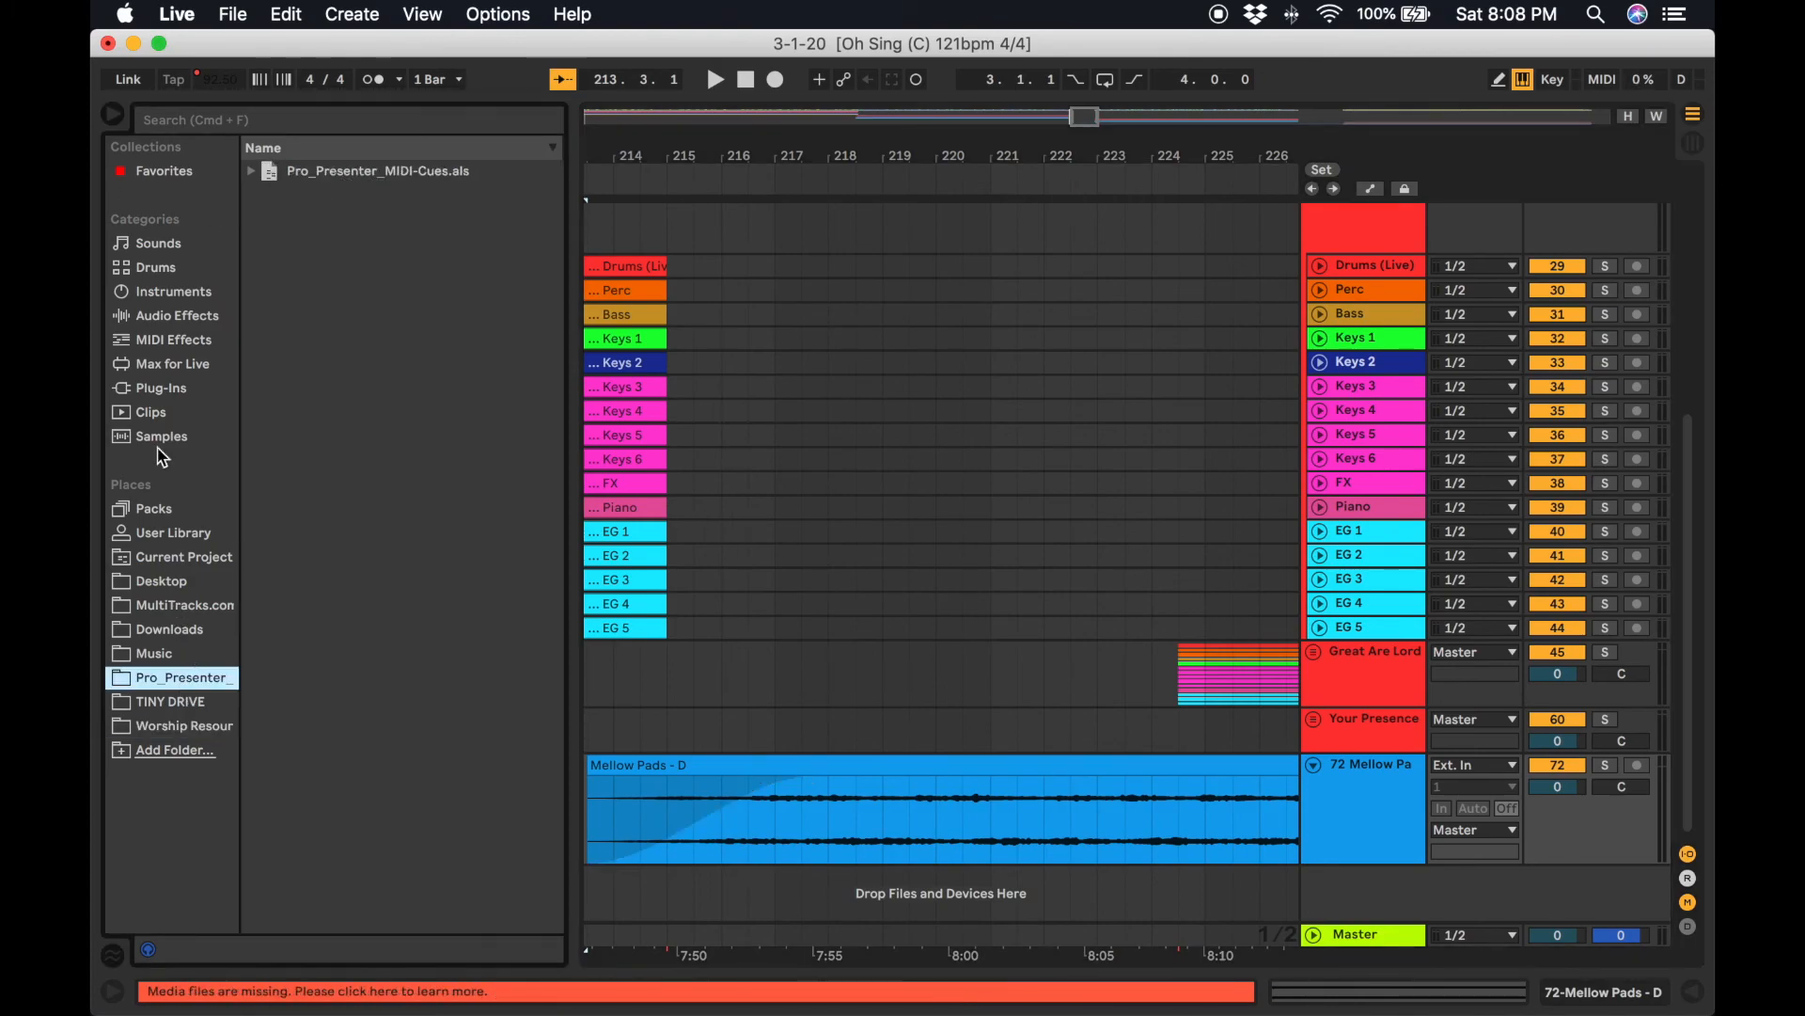
click(174, 320)
scroll(271, 696, down, 3)
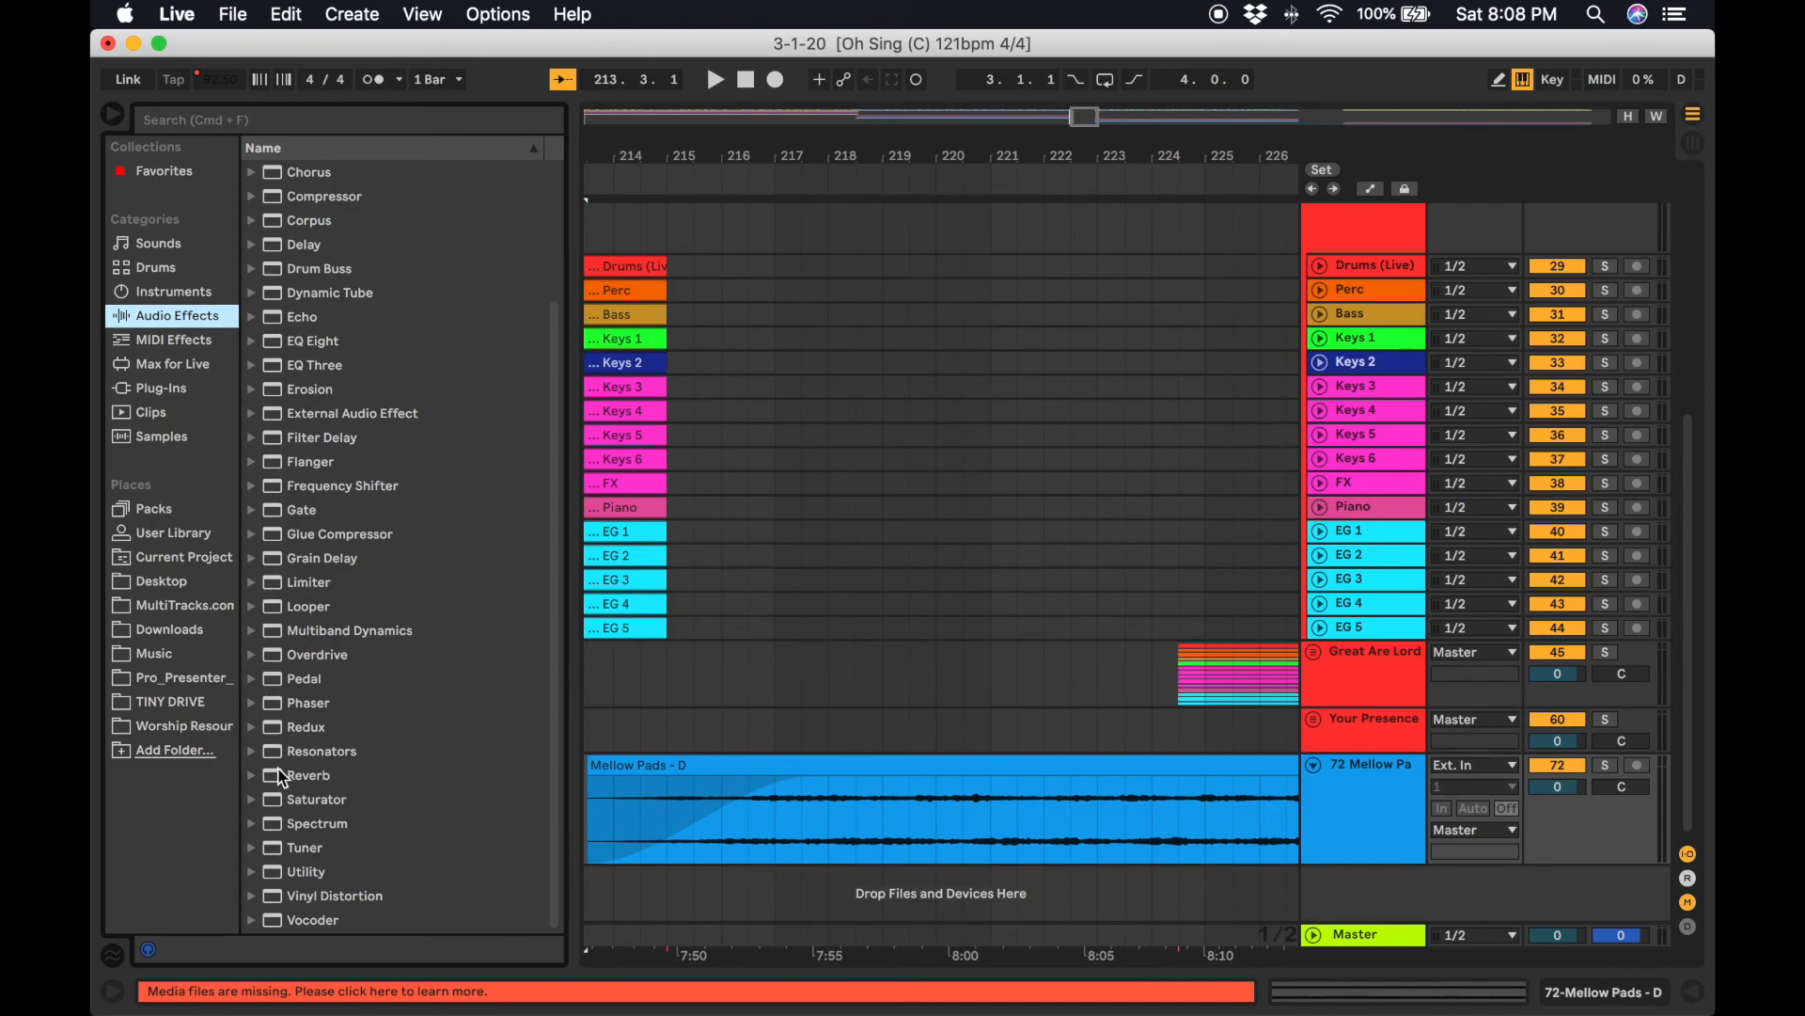
click(259, 774)
click(269, 801)
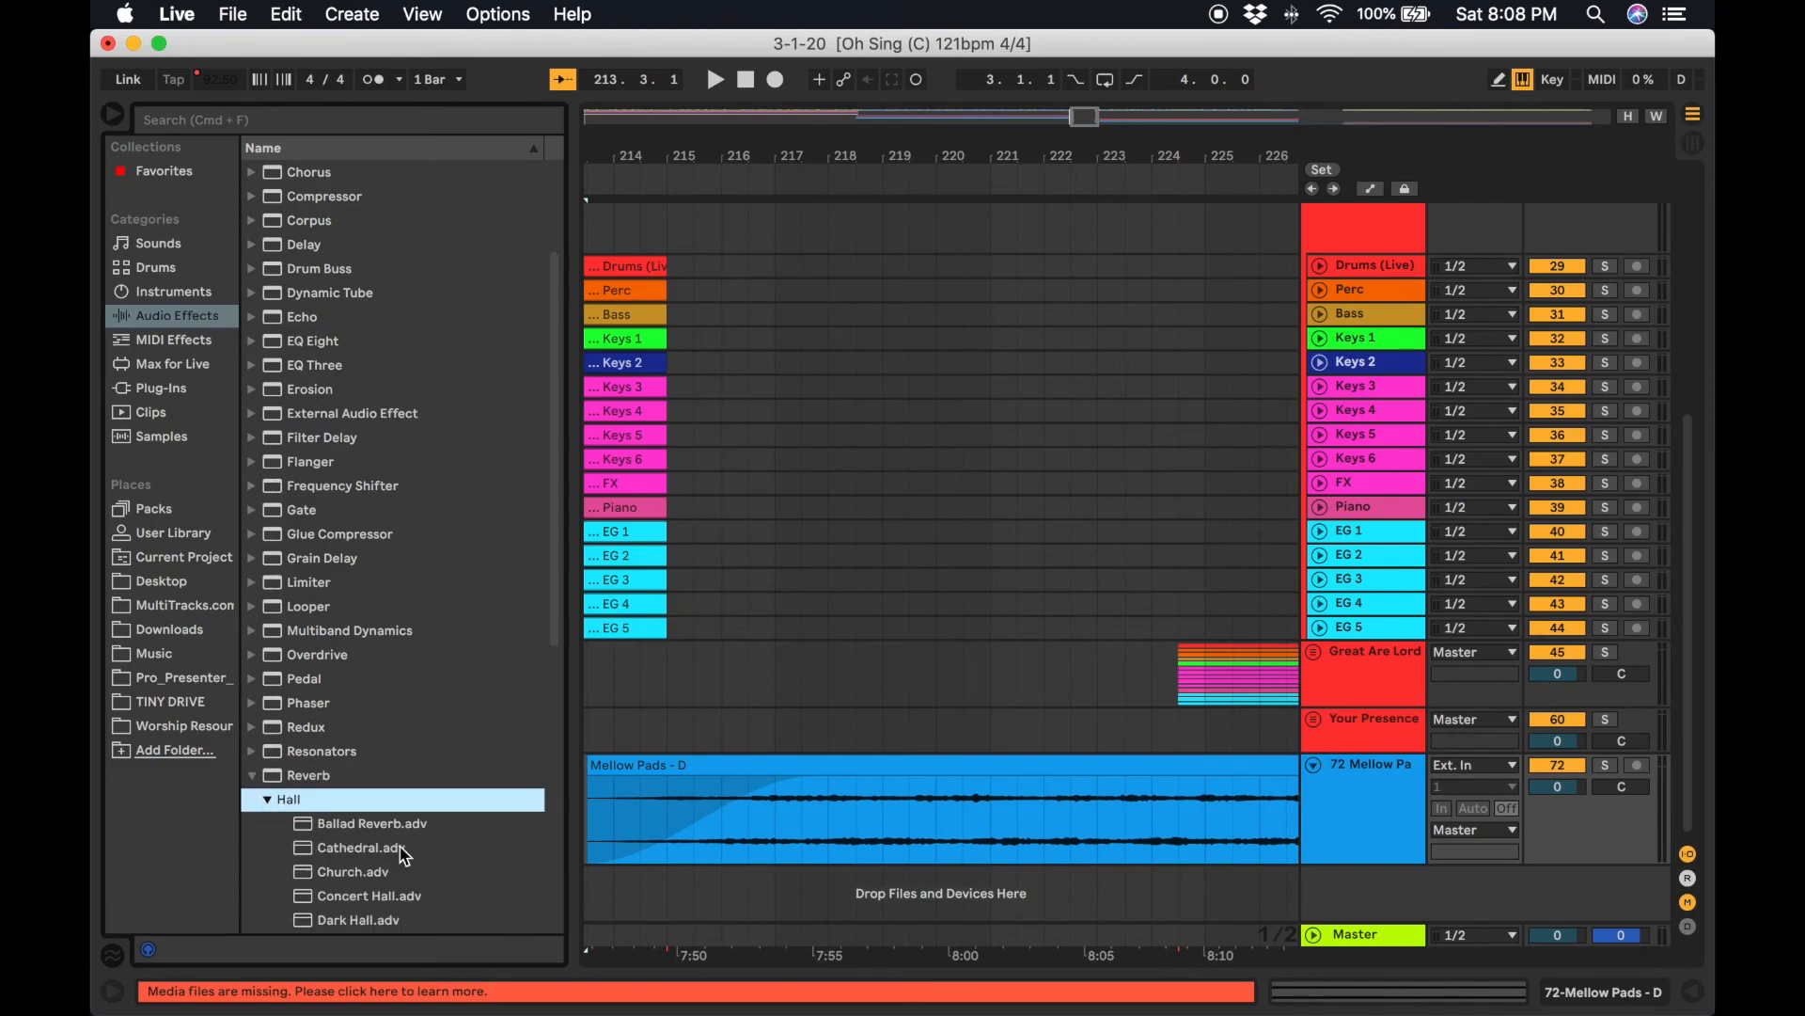
scroll(405, 851, down, 10)
click(391, 515)
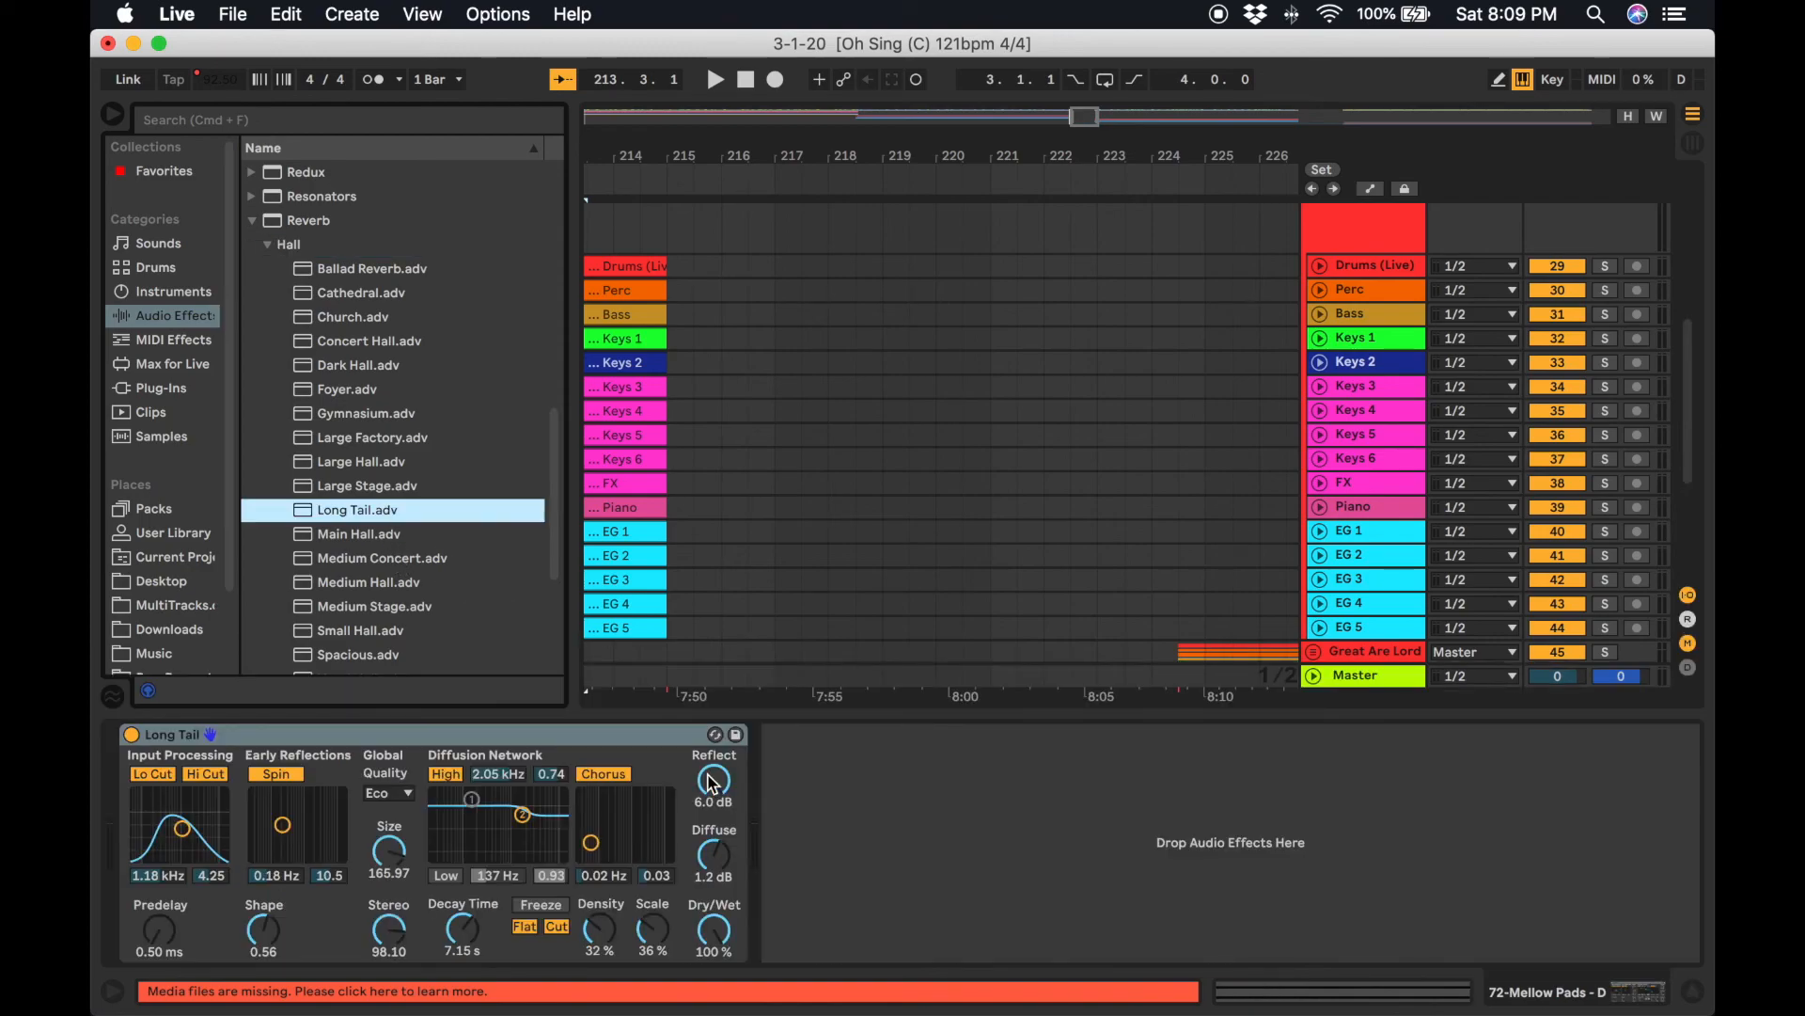
click(1693, 991)
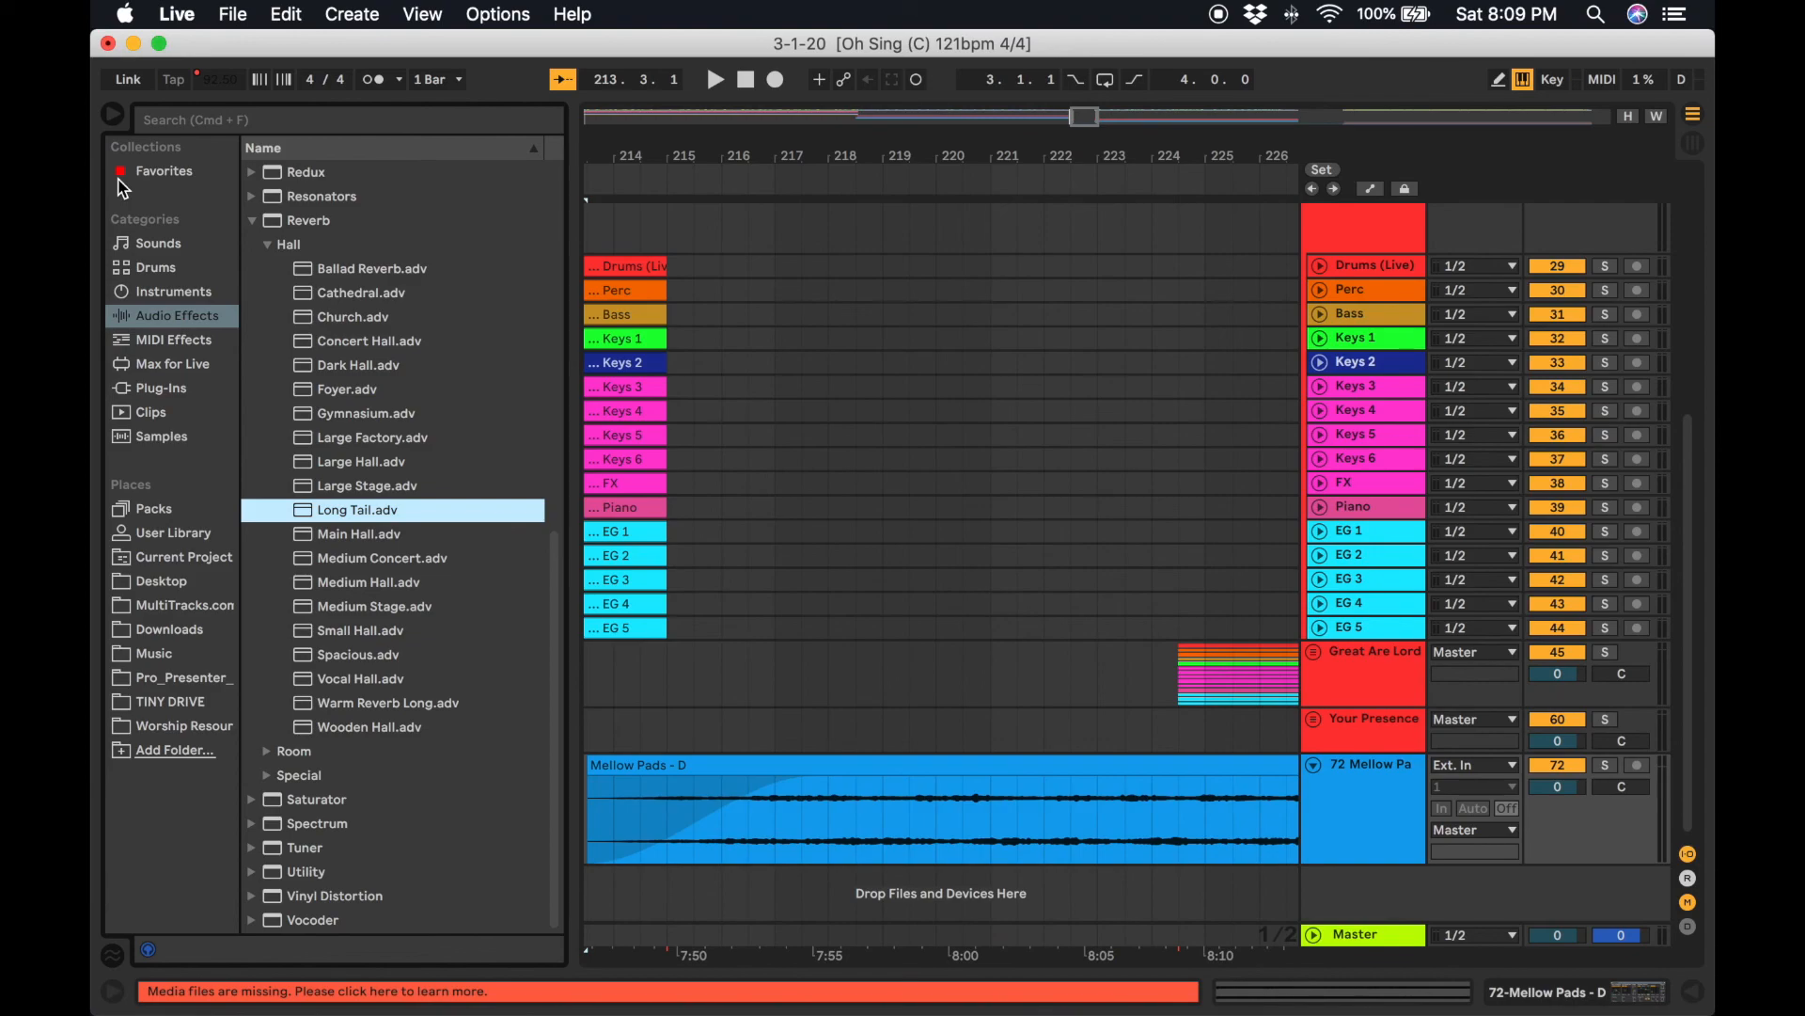
click(111, 118)
Play back from about bar 213 to hear the pad fading in.
scroll(546, 358, left, 3)
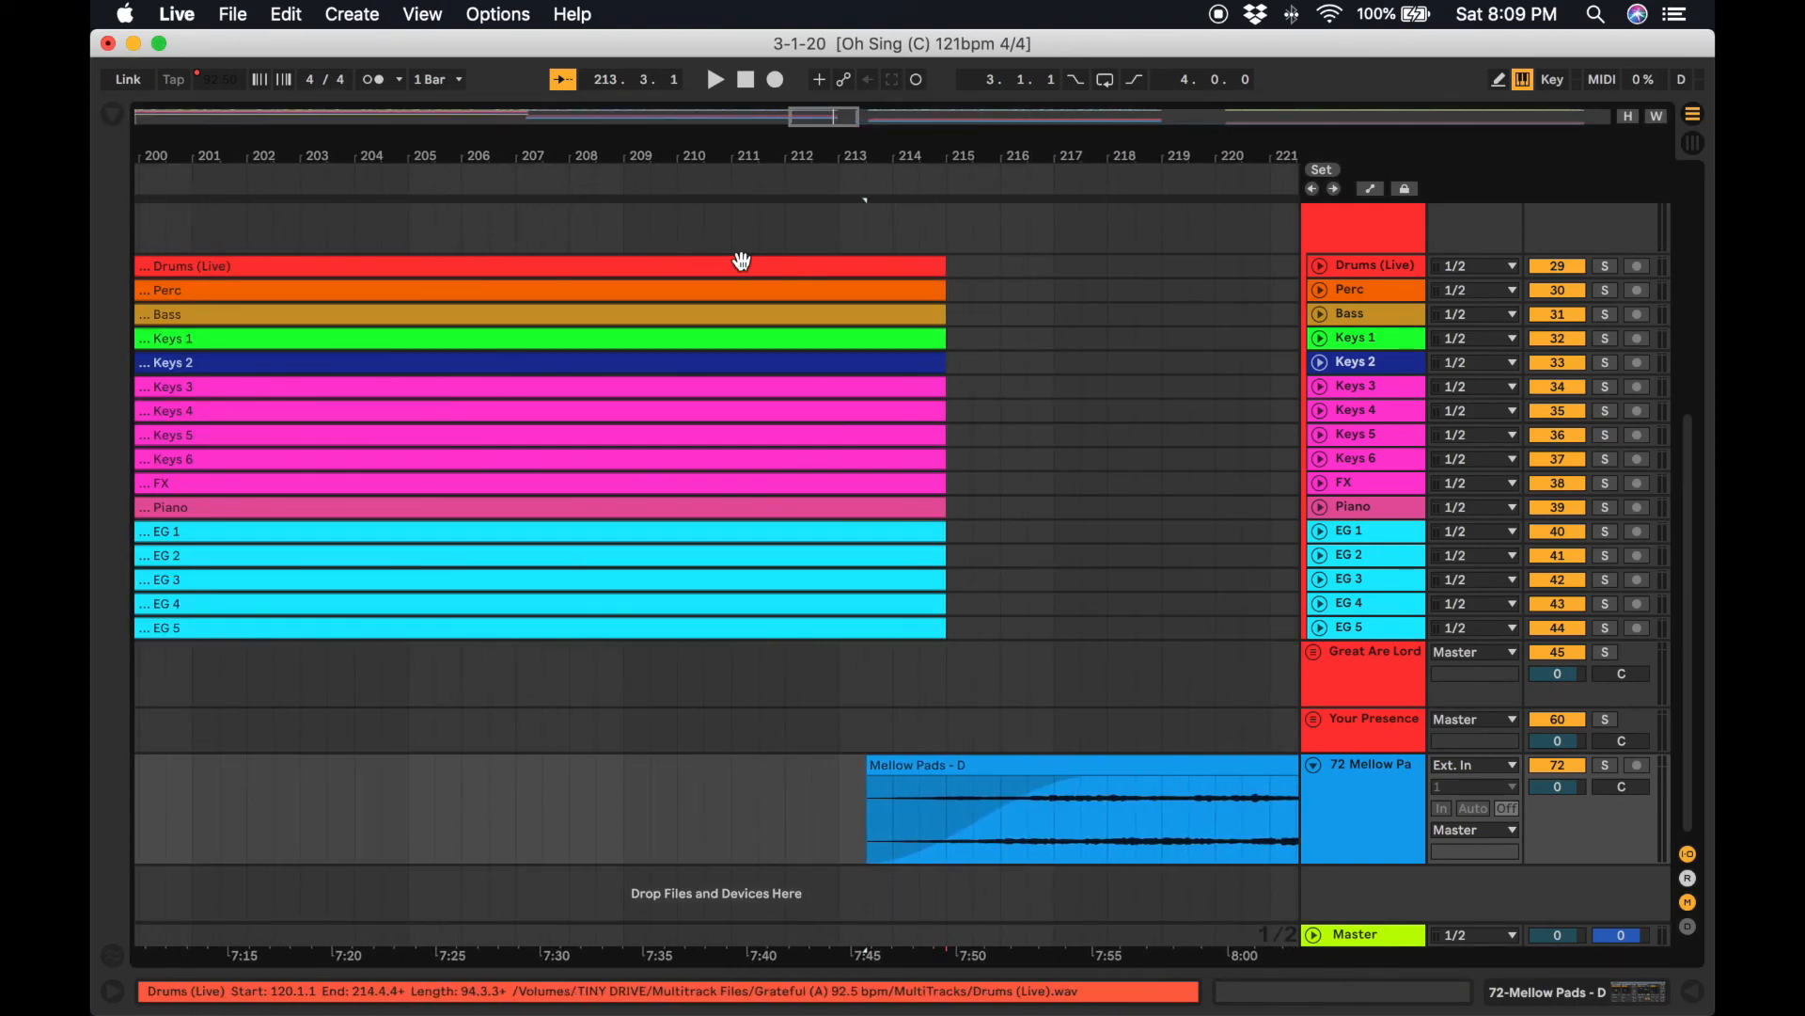
click(828, 183)
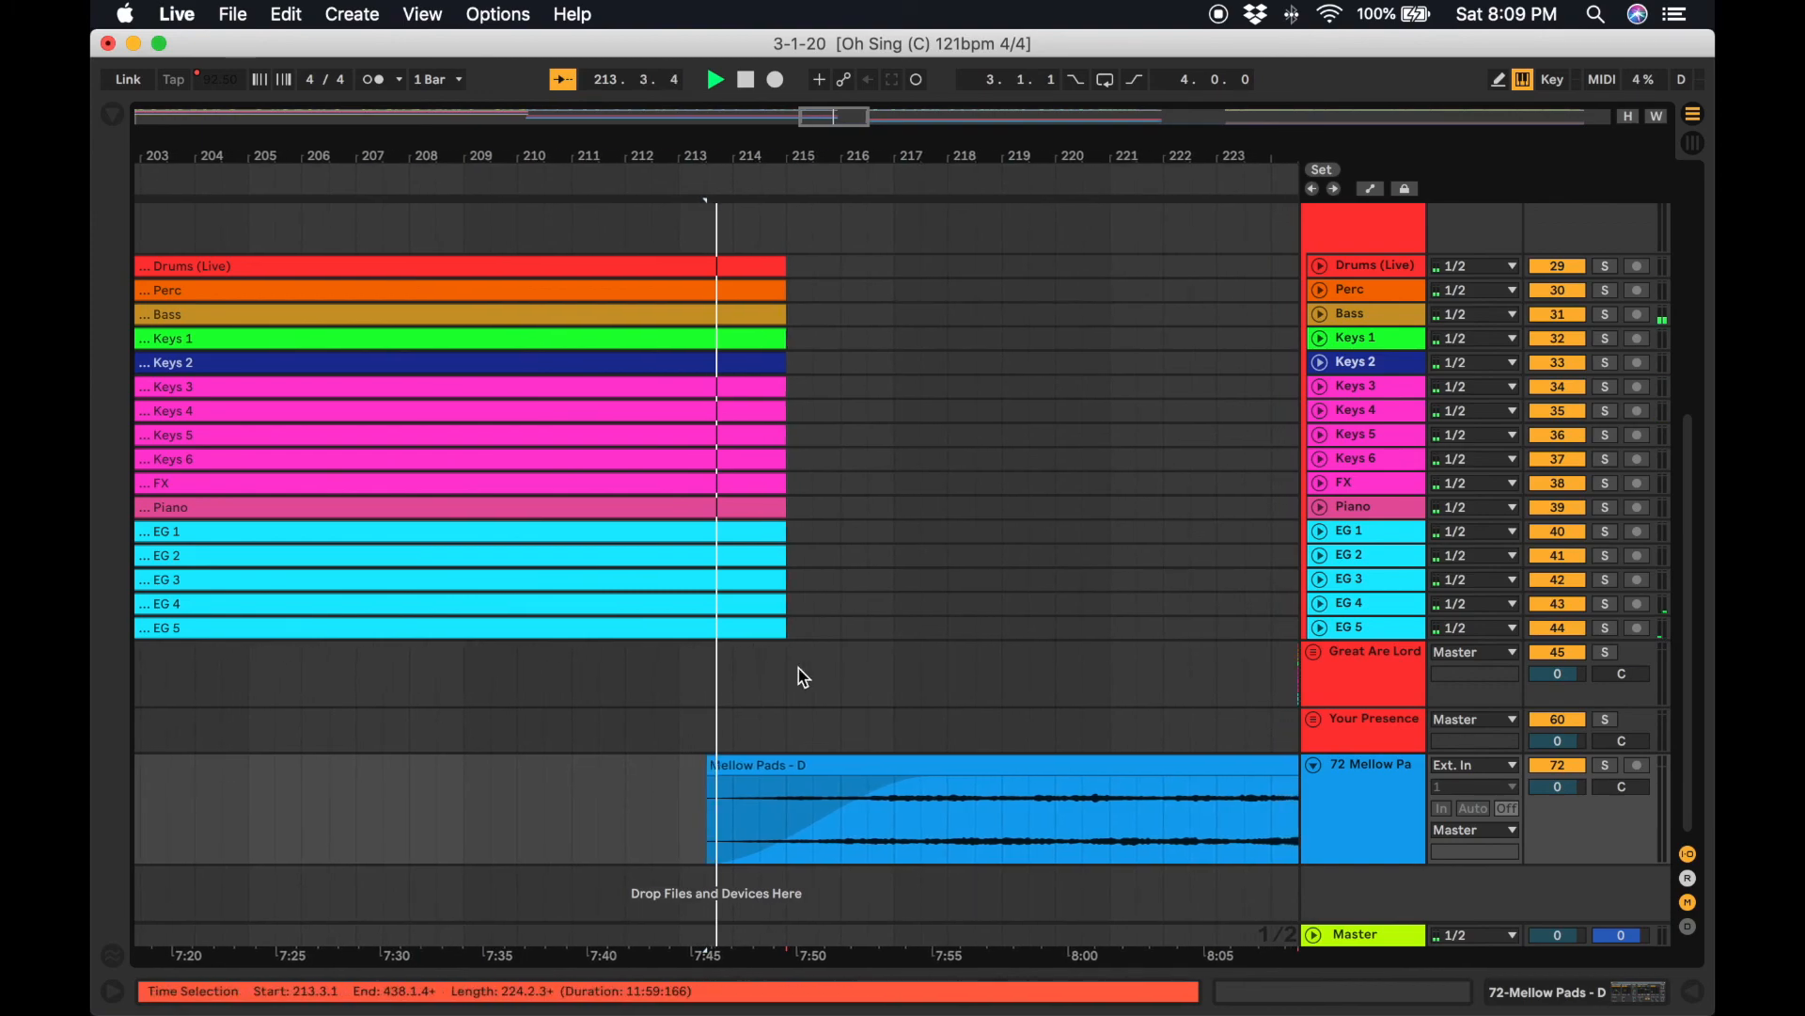
Move the Mellow Pads - D clip to start at bar 212 and play back from about bar 210.
drag(880, 767, 806, 786)
click(552, 725)
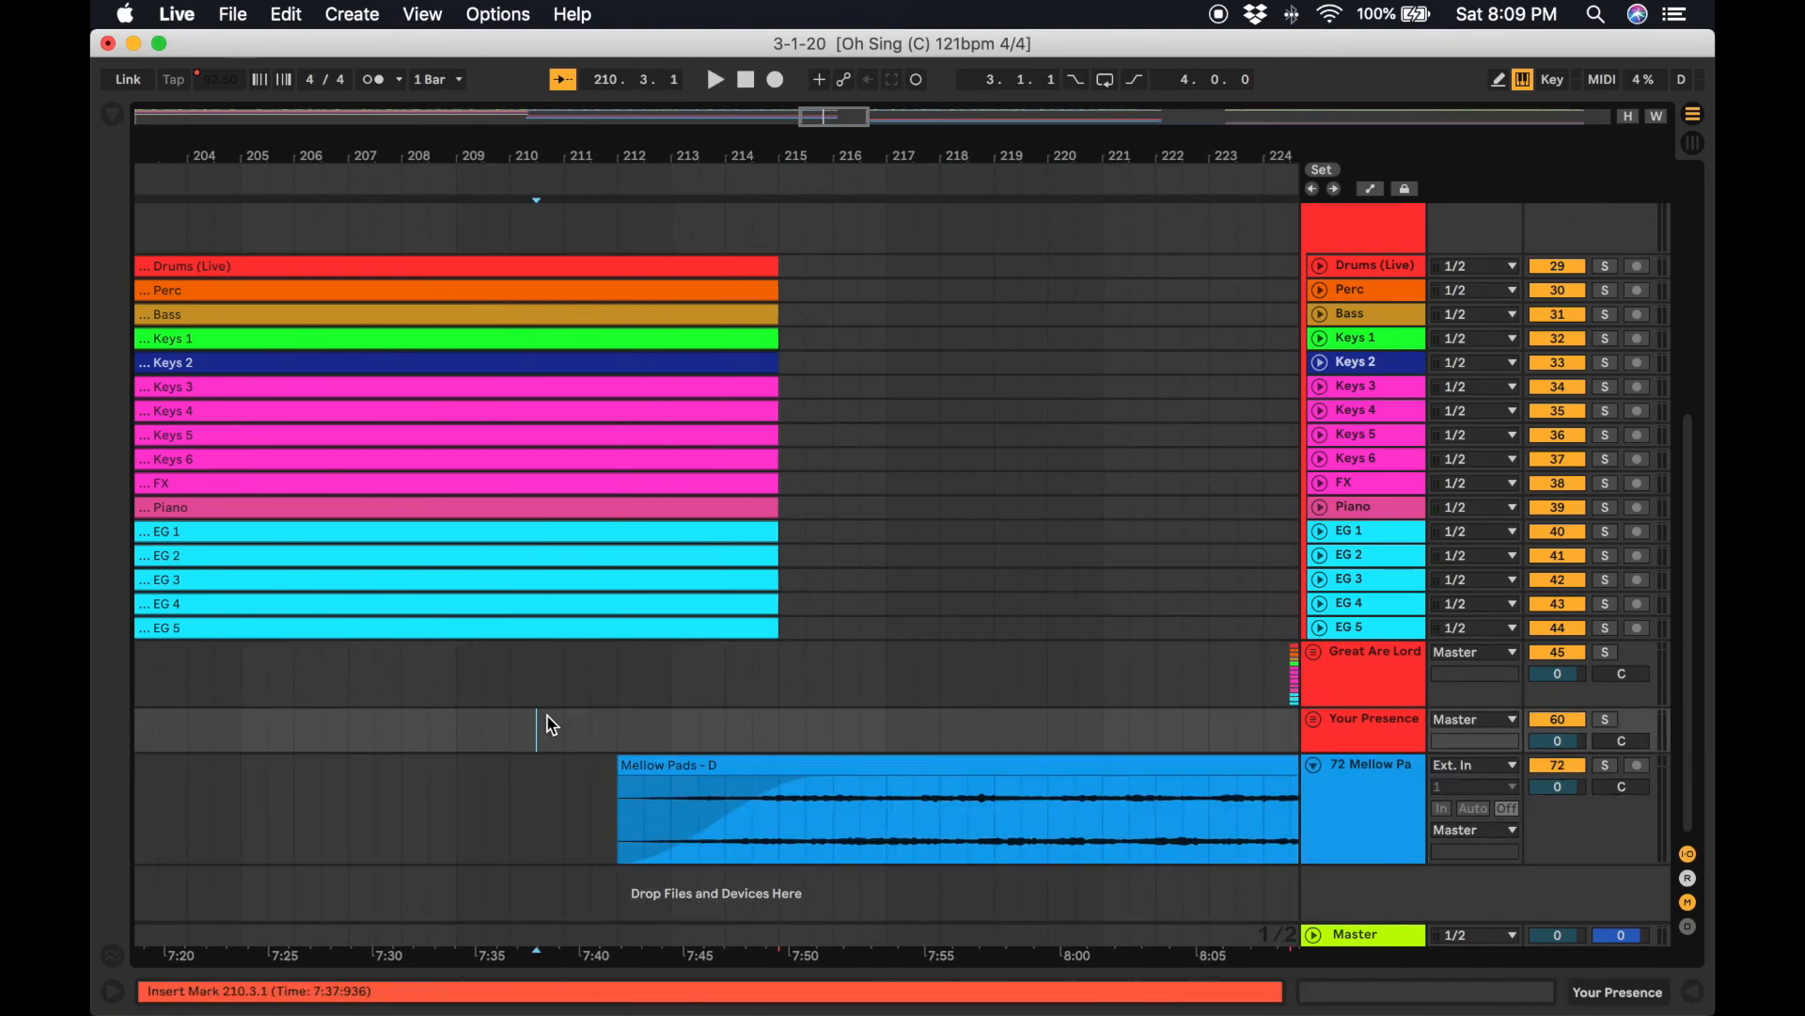
key(space)
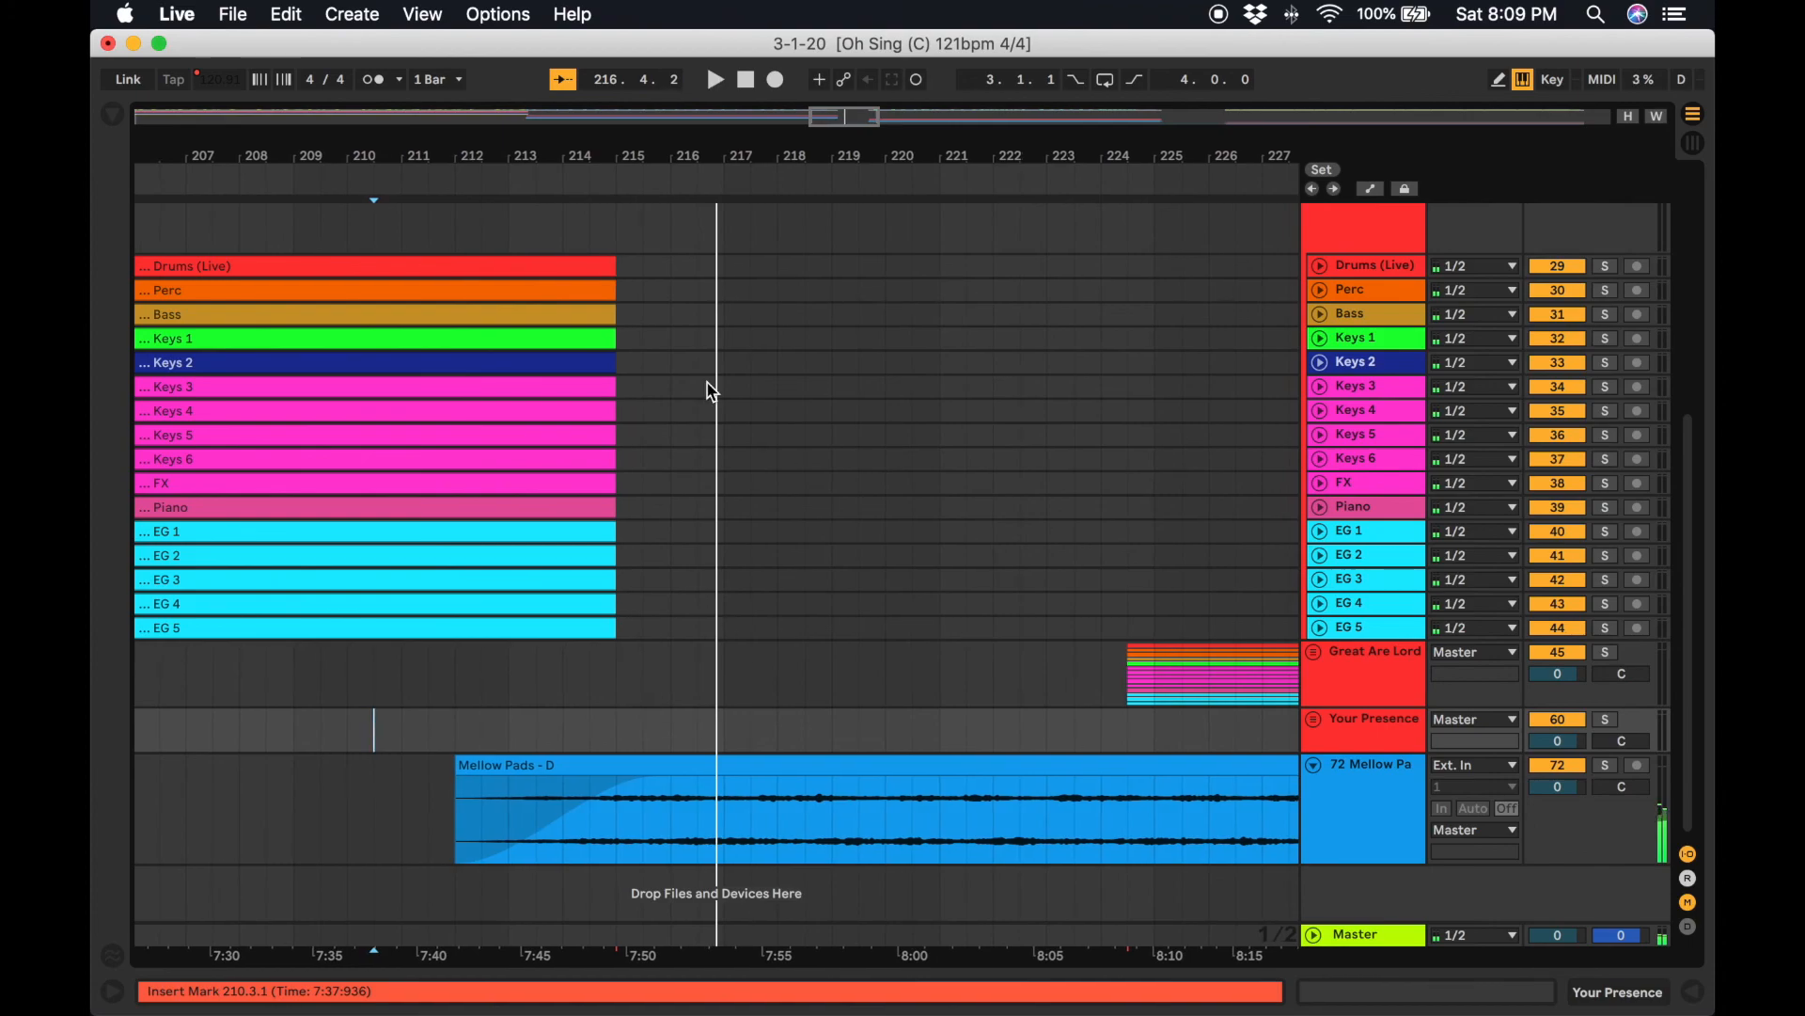
Add a locator named "Pad Start" at bar 216 and stop playback.
right_click(701, 193)
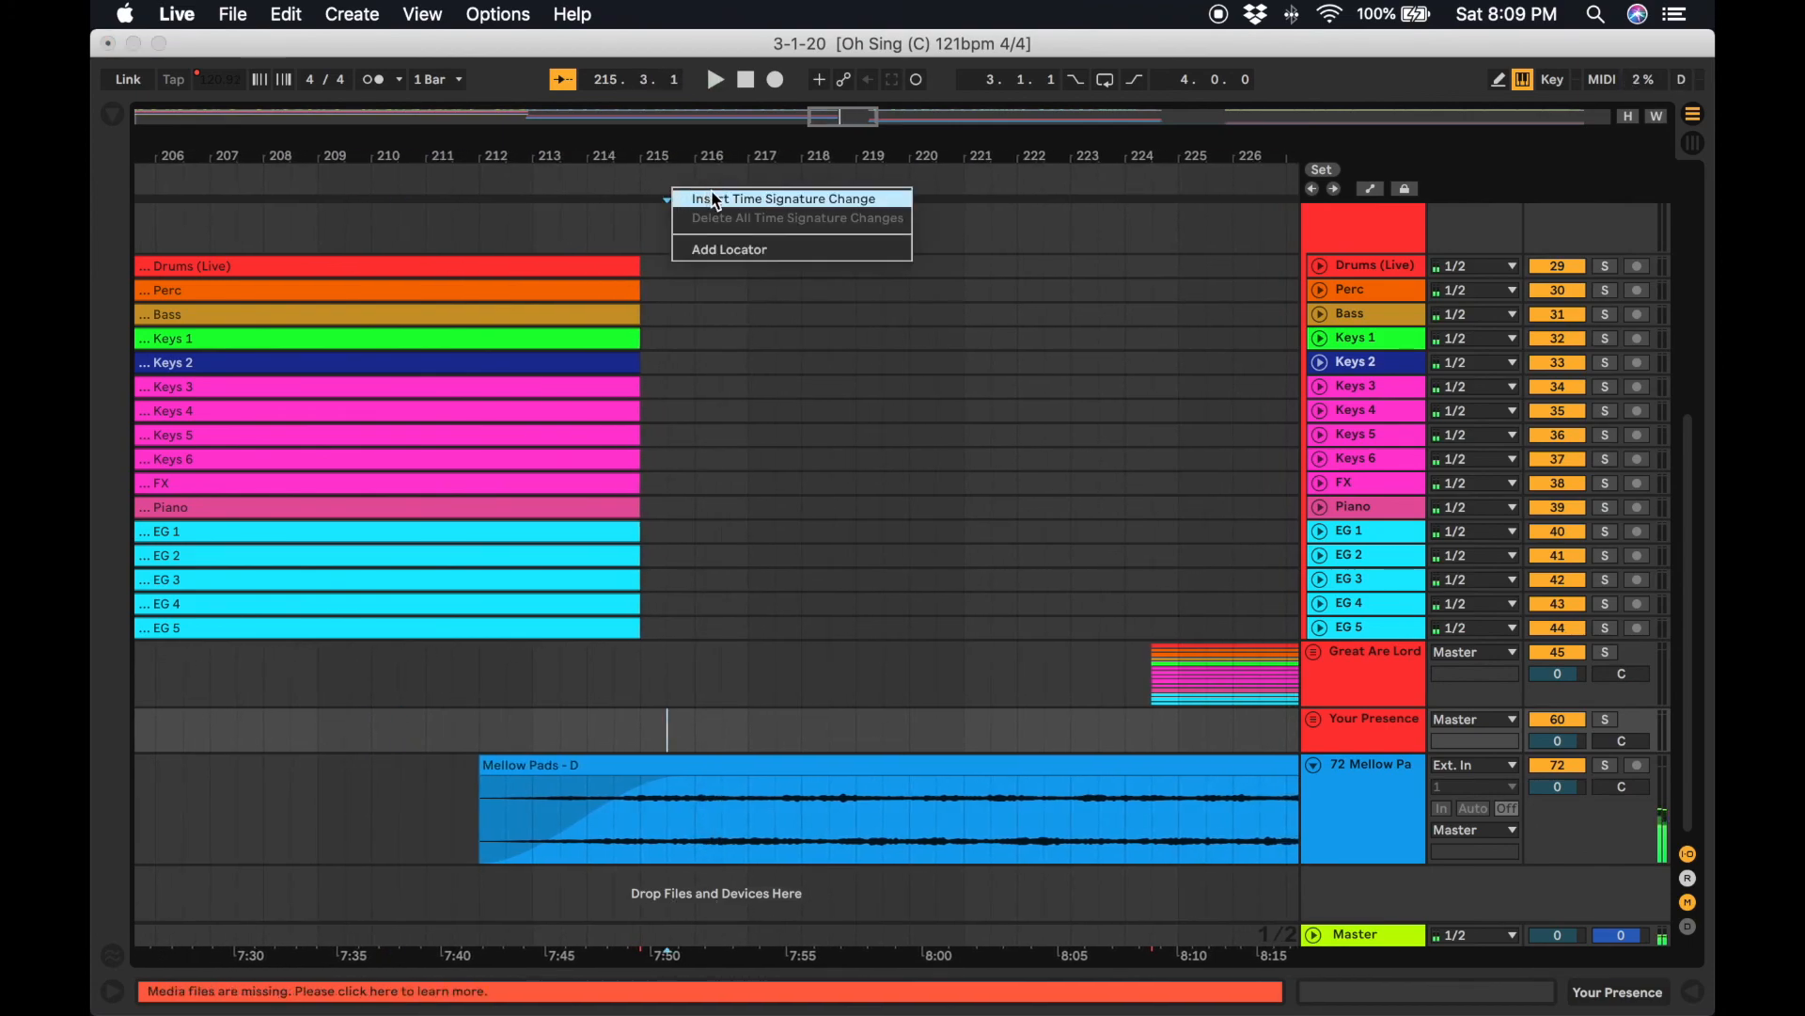
click(691, 136)
right_click(696, 178)
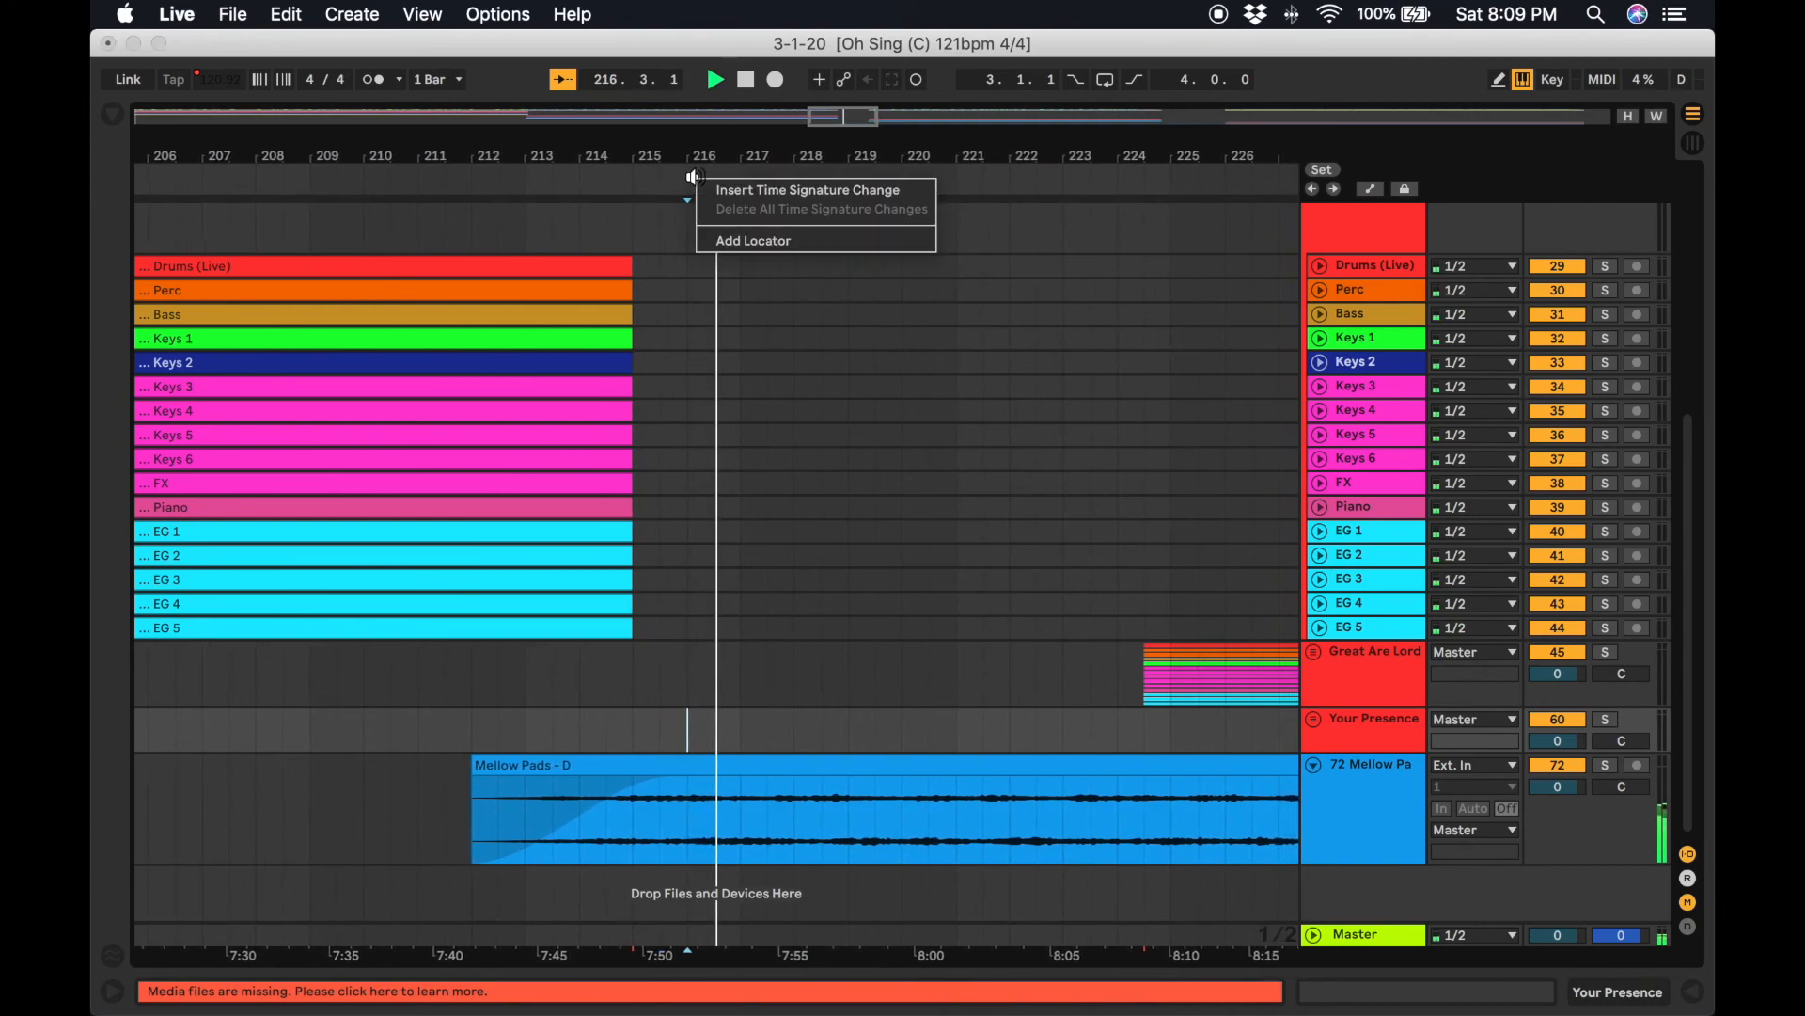
click(743, 240)
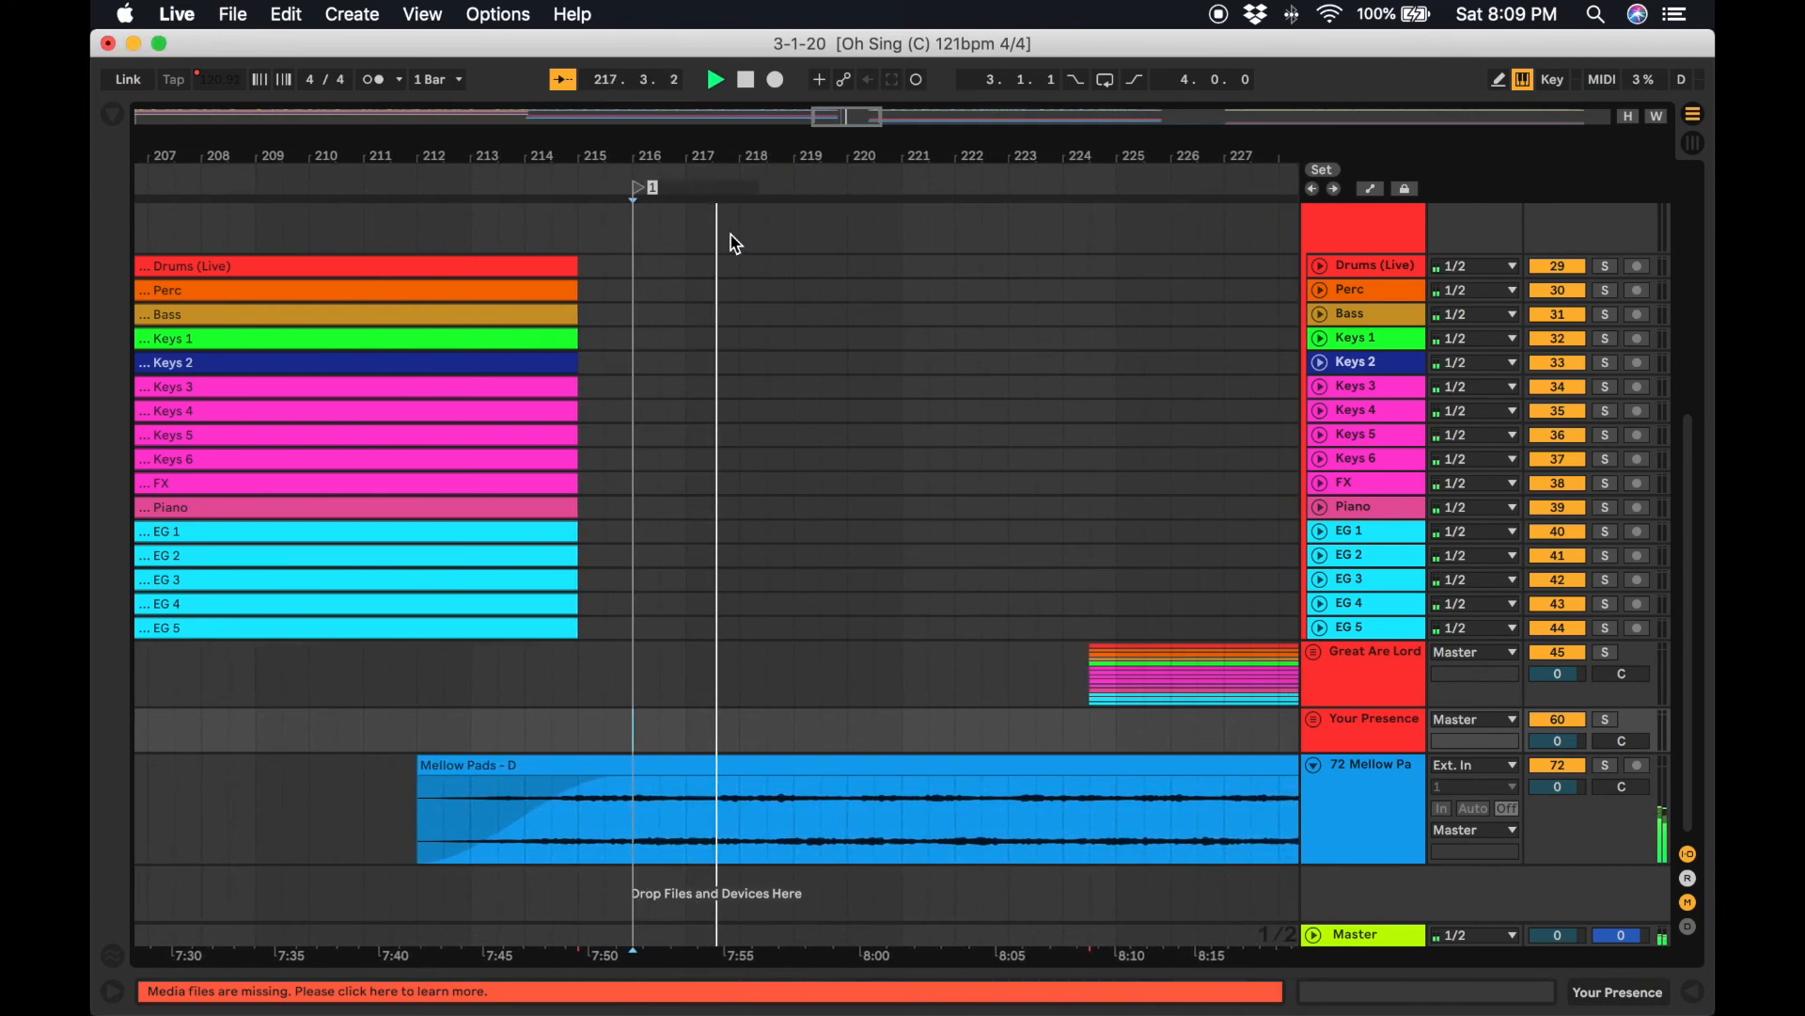
text(Pad Start)
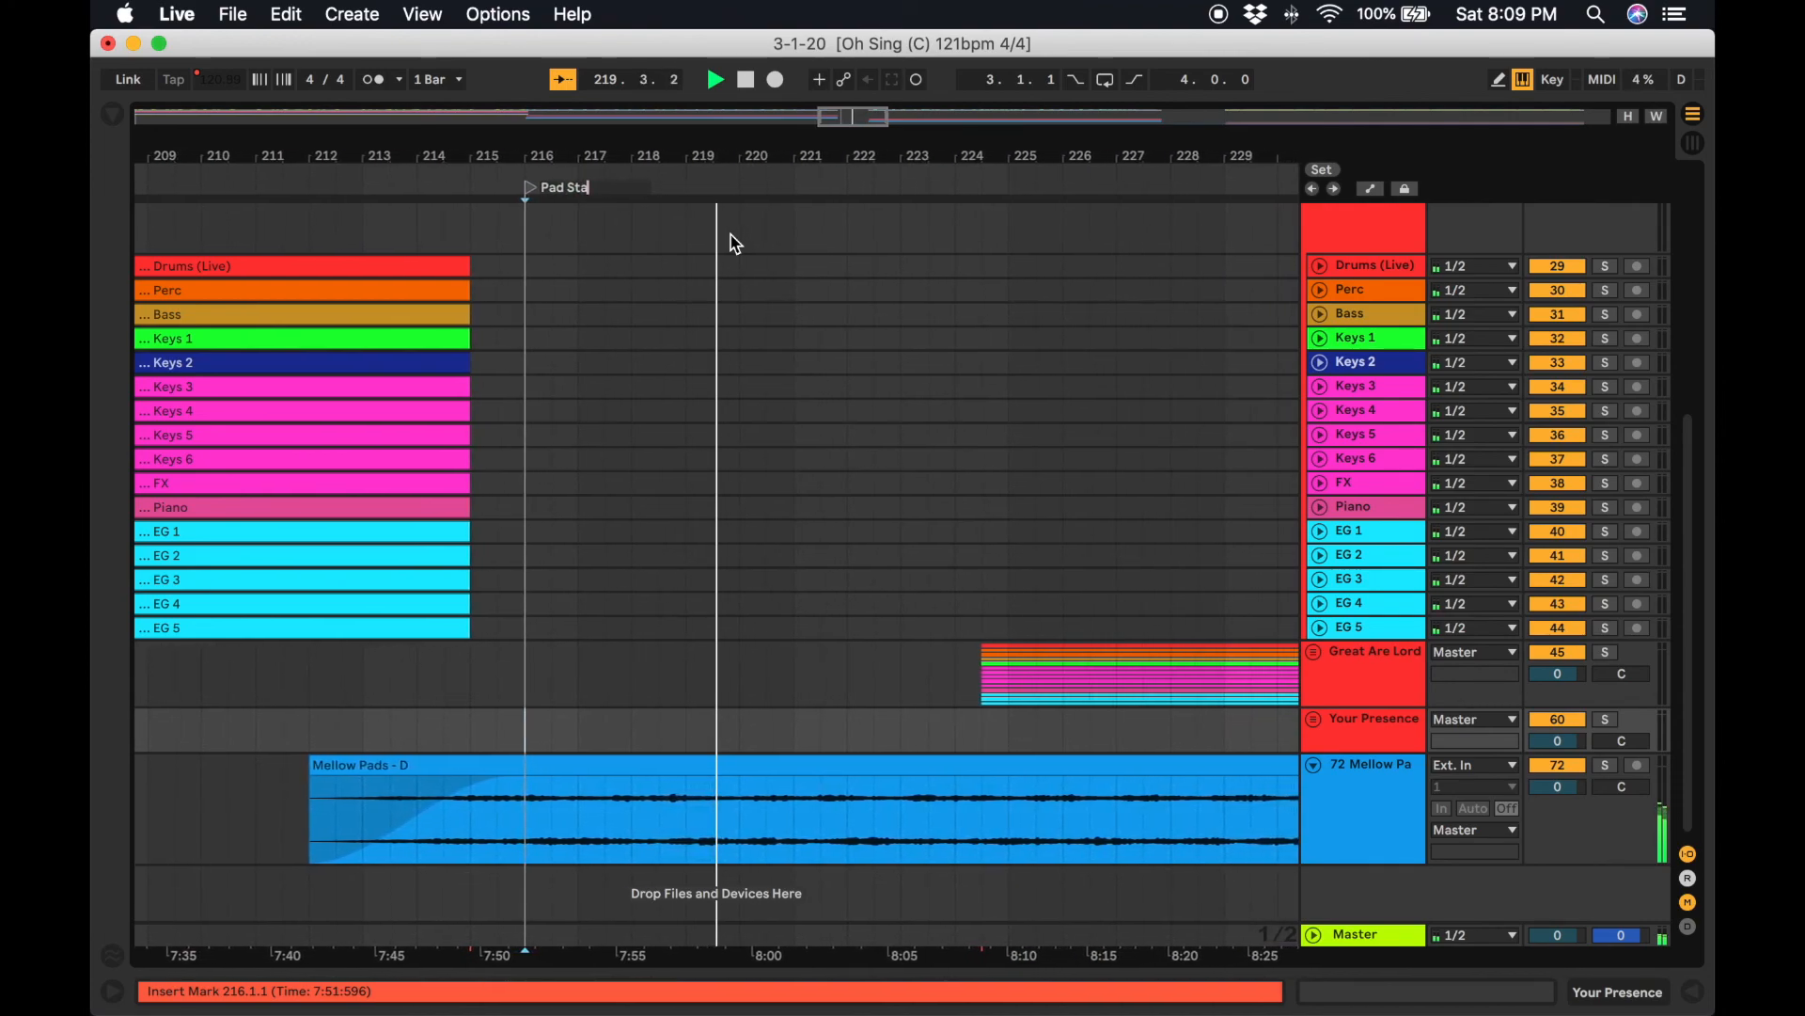
key(Return)
key(space)
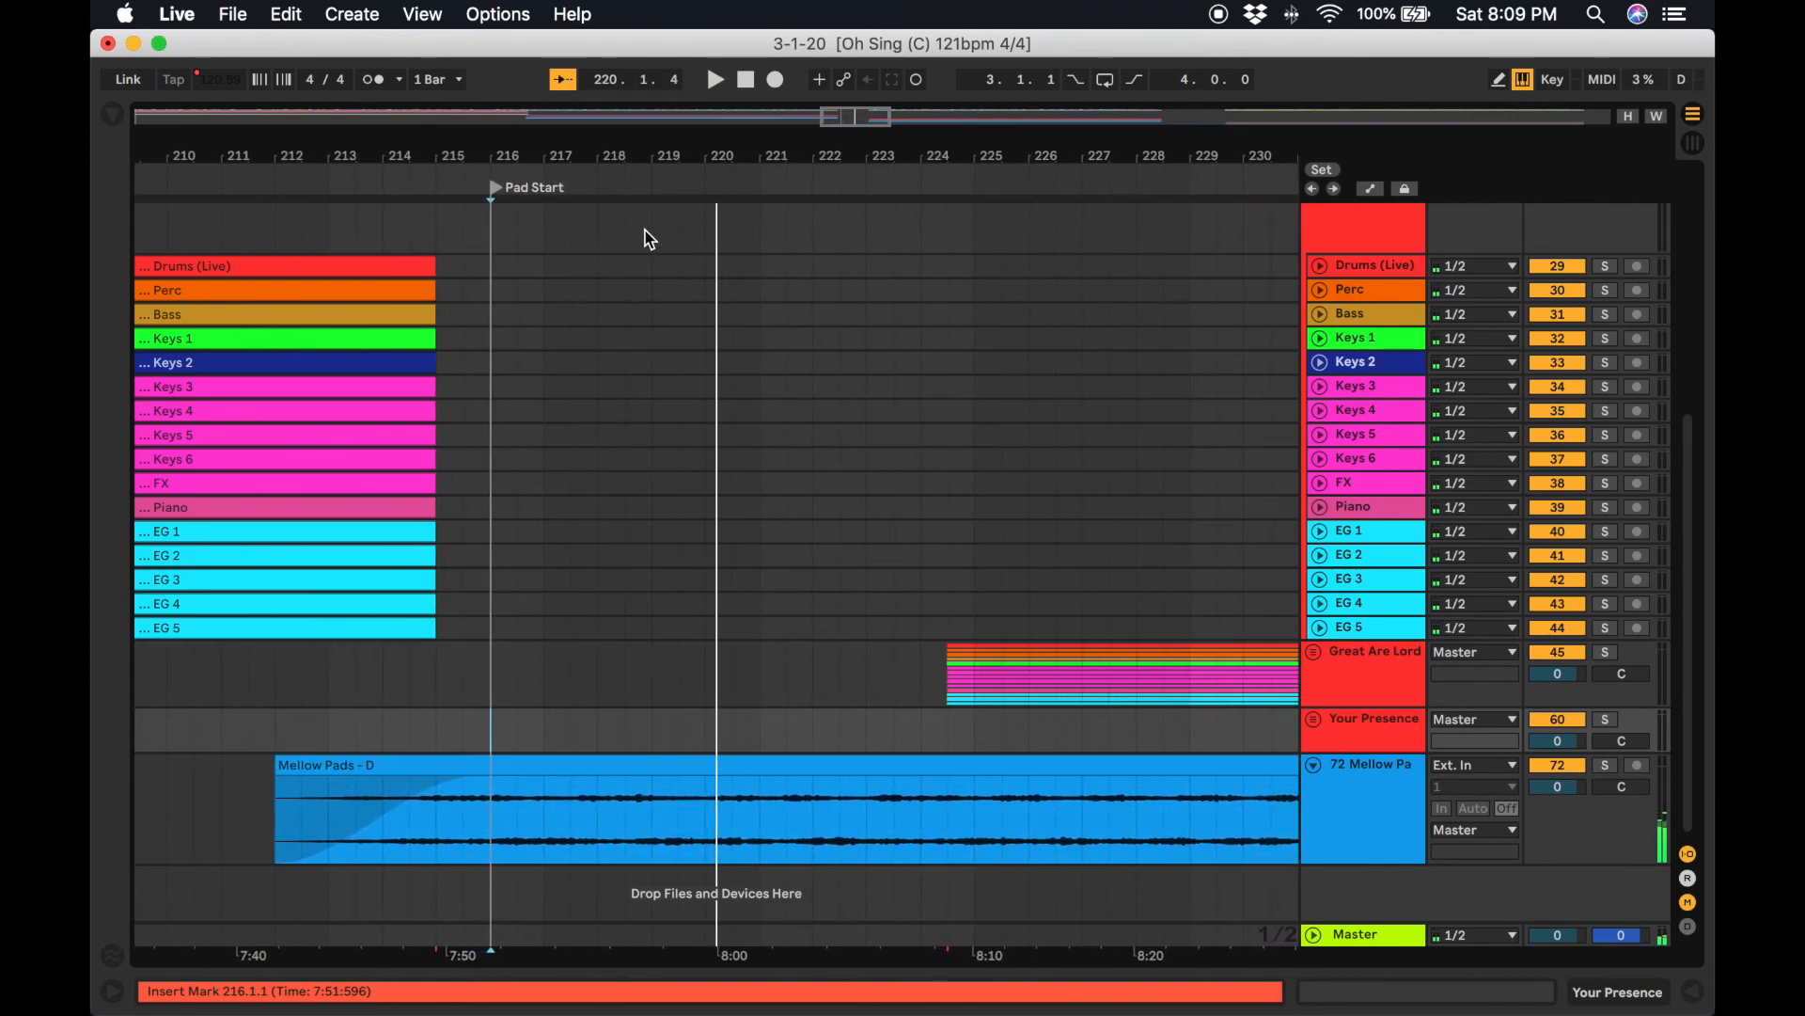
Expand the Great Are Lord group, split the Mellow Pads - D clip at bar 227.3.1 and delete the part after it.
scroll(685, 846, right, 3)
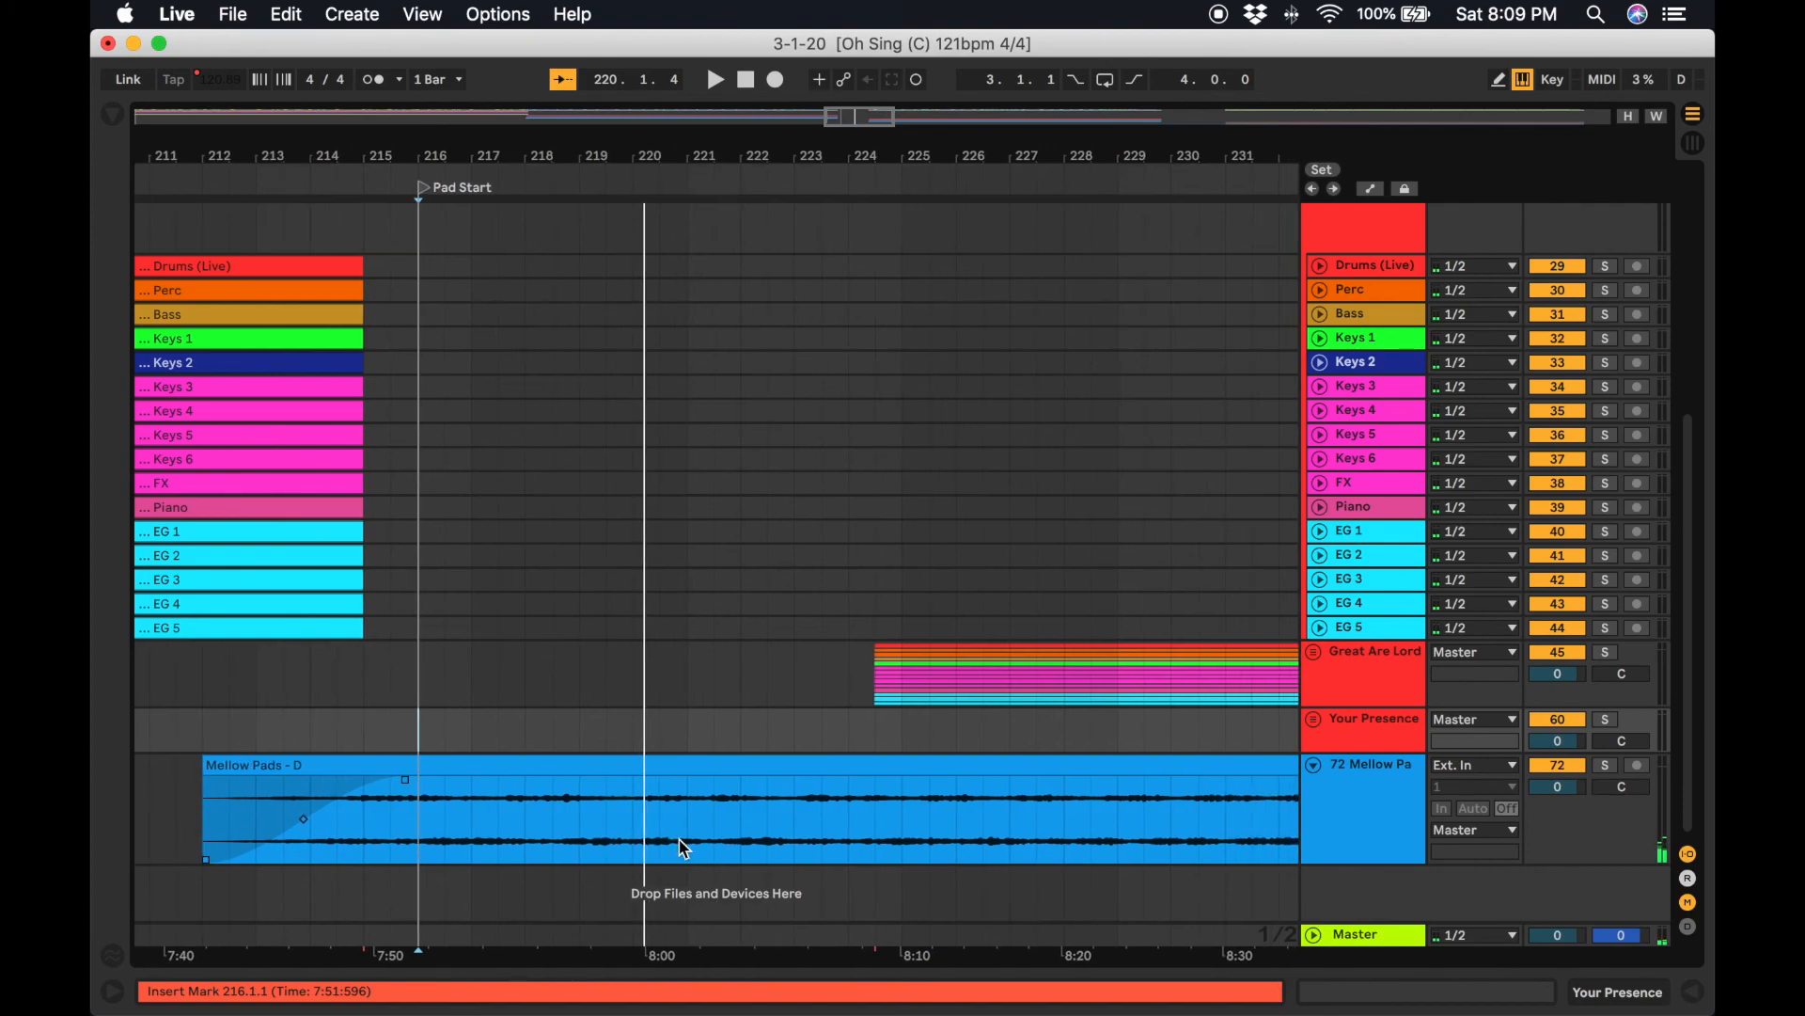
click(792, 806)
scroll(795, 814, up, 5)
scroll(795, 814, down, 5)
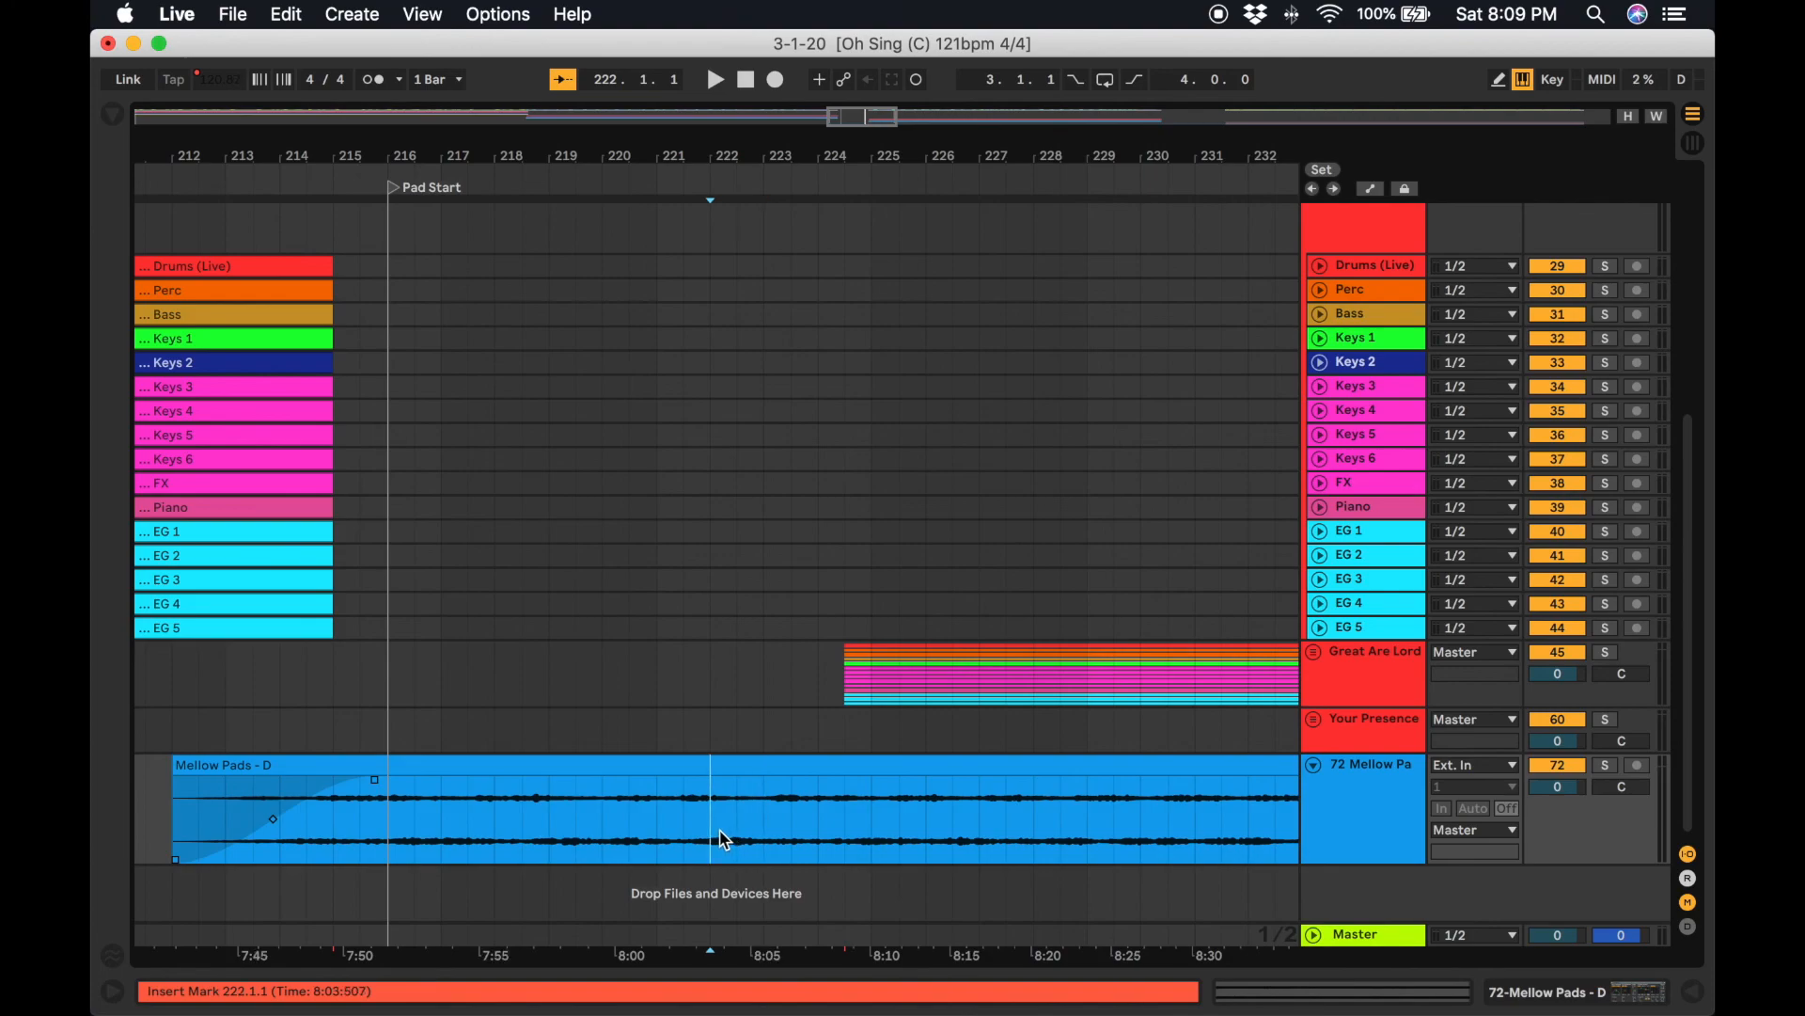
scroll(828, 820, right, 9)
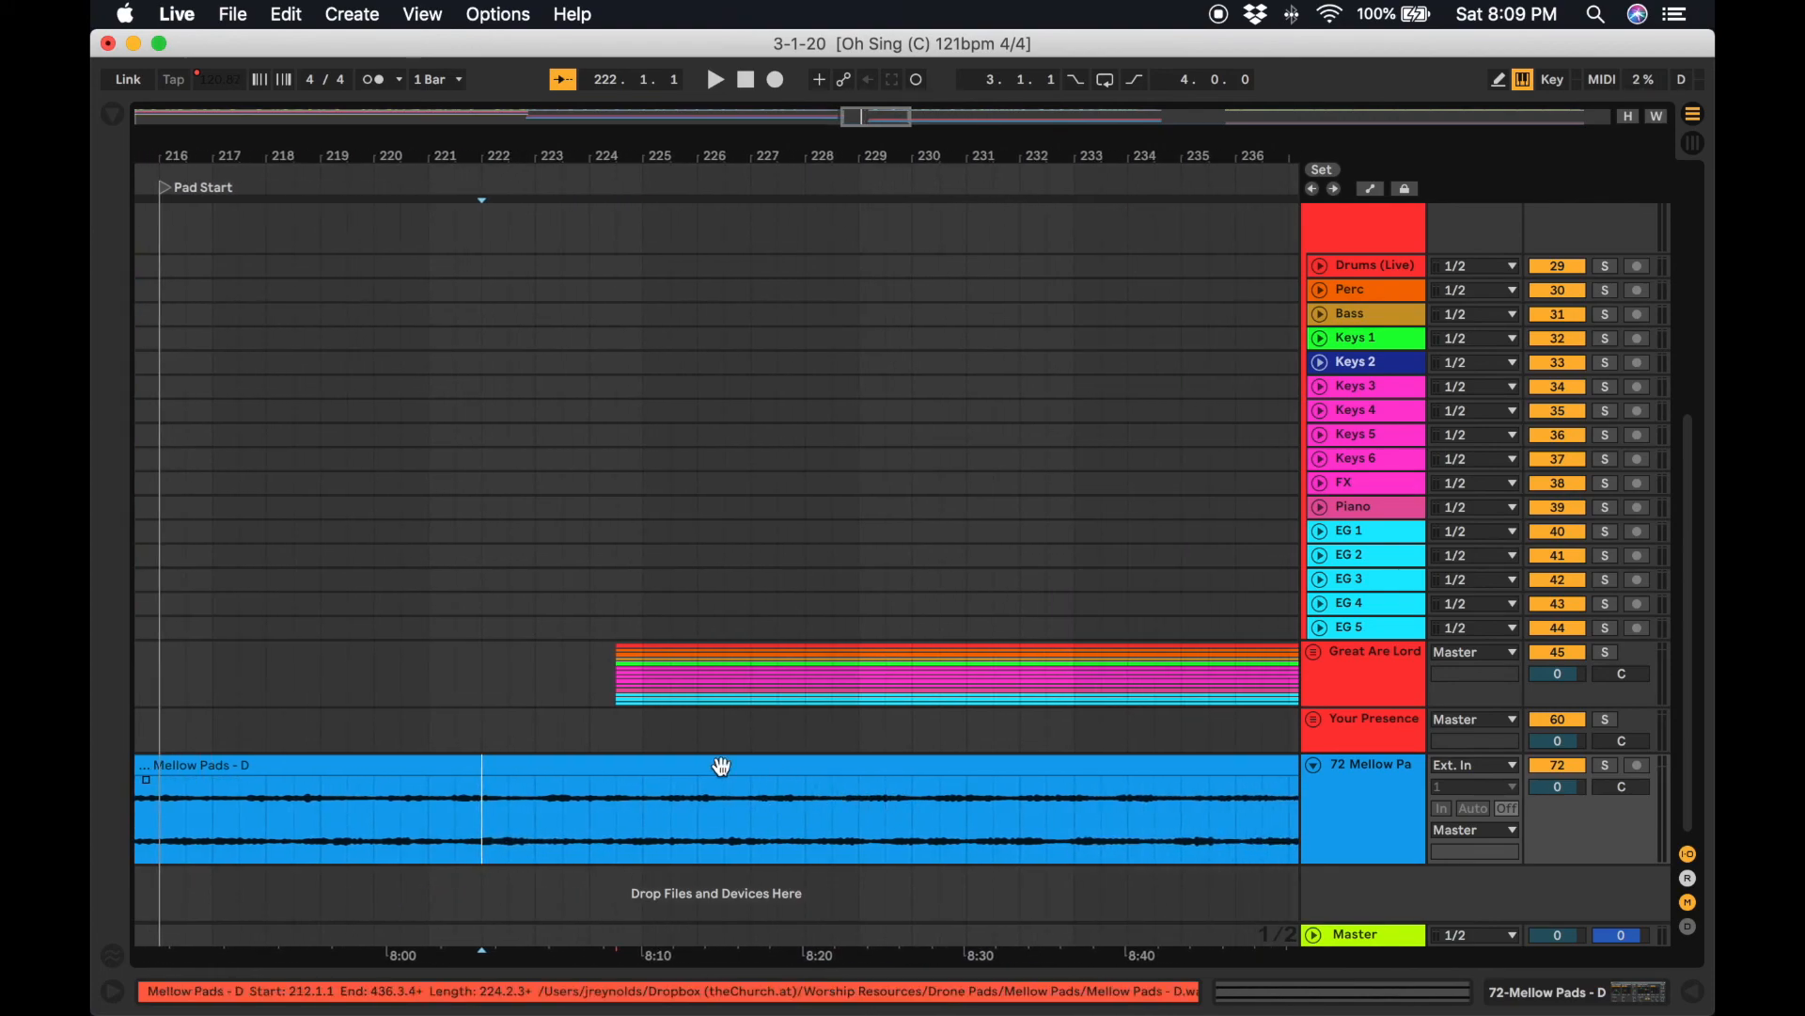
mouse_move(906, 116)
mouse_down()
mouse_move(925, 116)
mouse_move(888, 119)
mouse_move(963, 270)
mouse_up()
scroll(964, 270, right, 8)
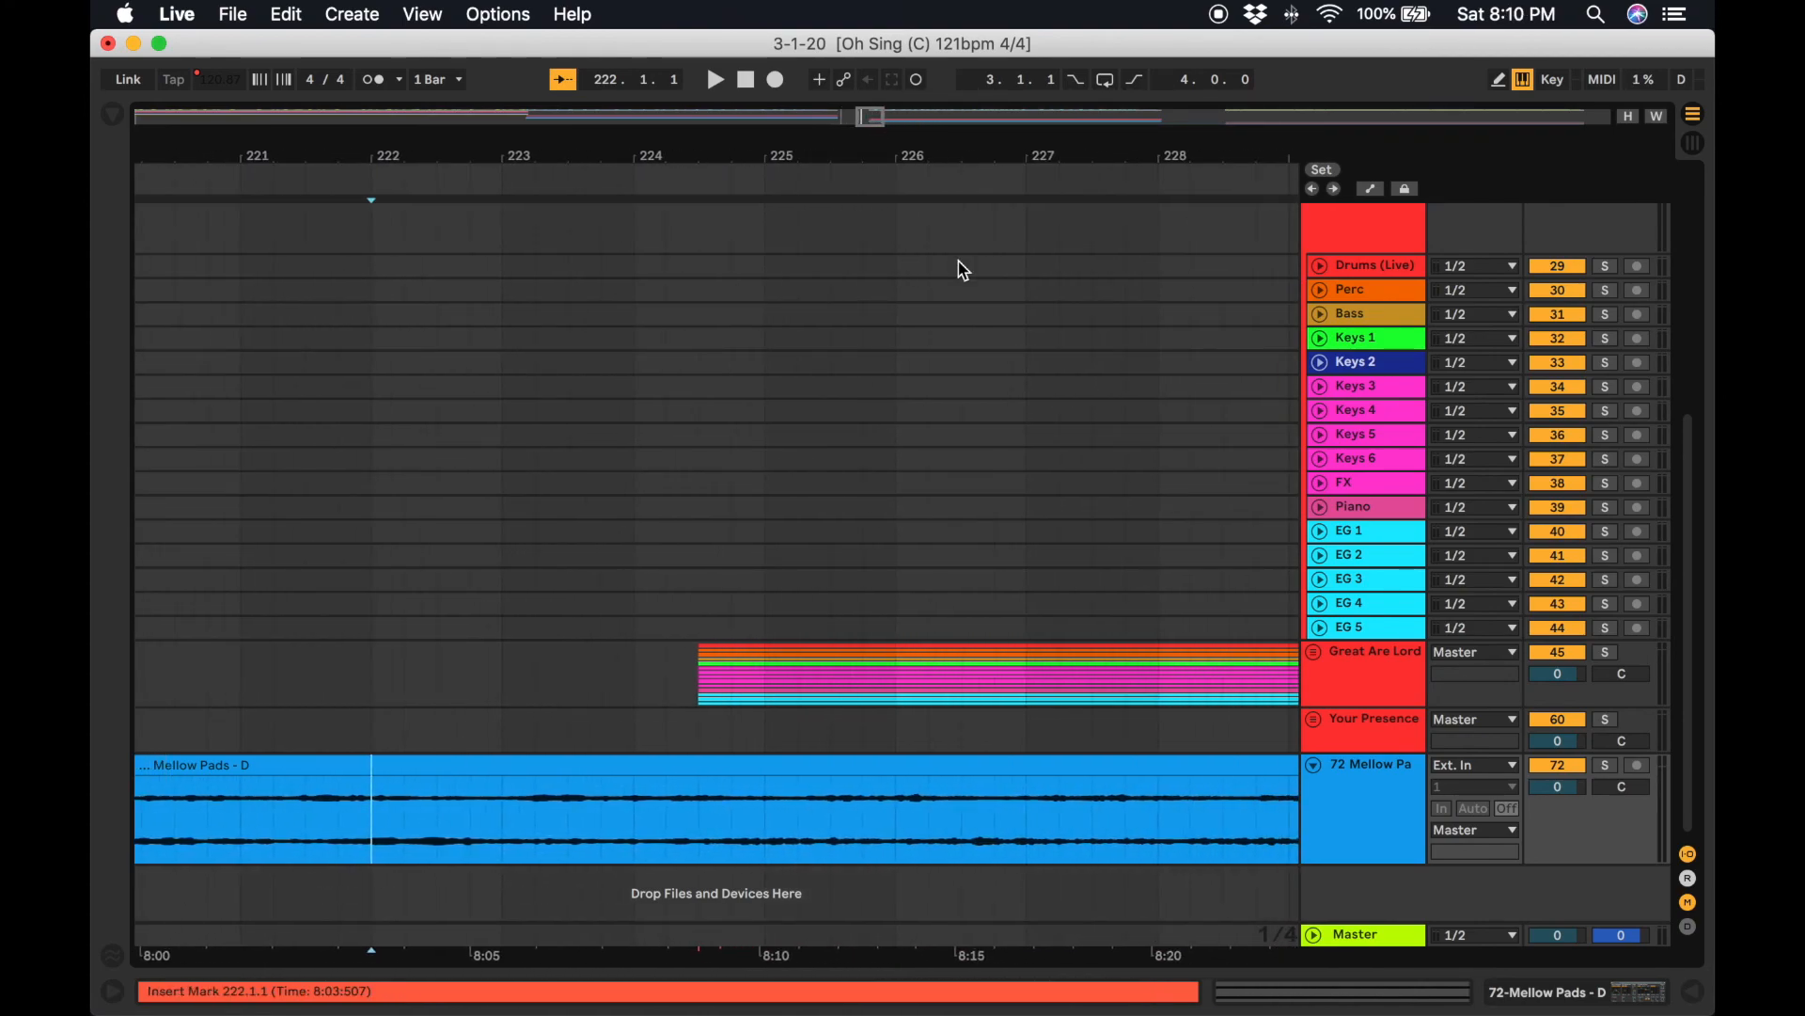
click(1315, 652)
scroll(1081, 710, down, 5)
scroll(1086, 717, right, 3)
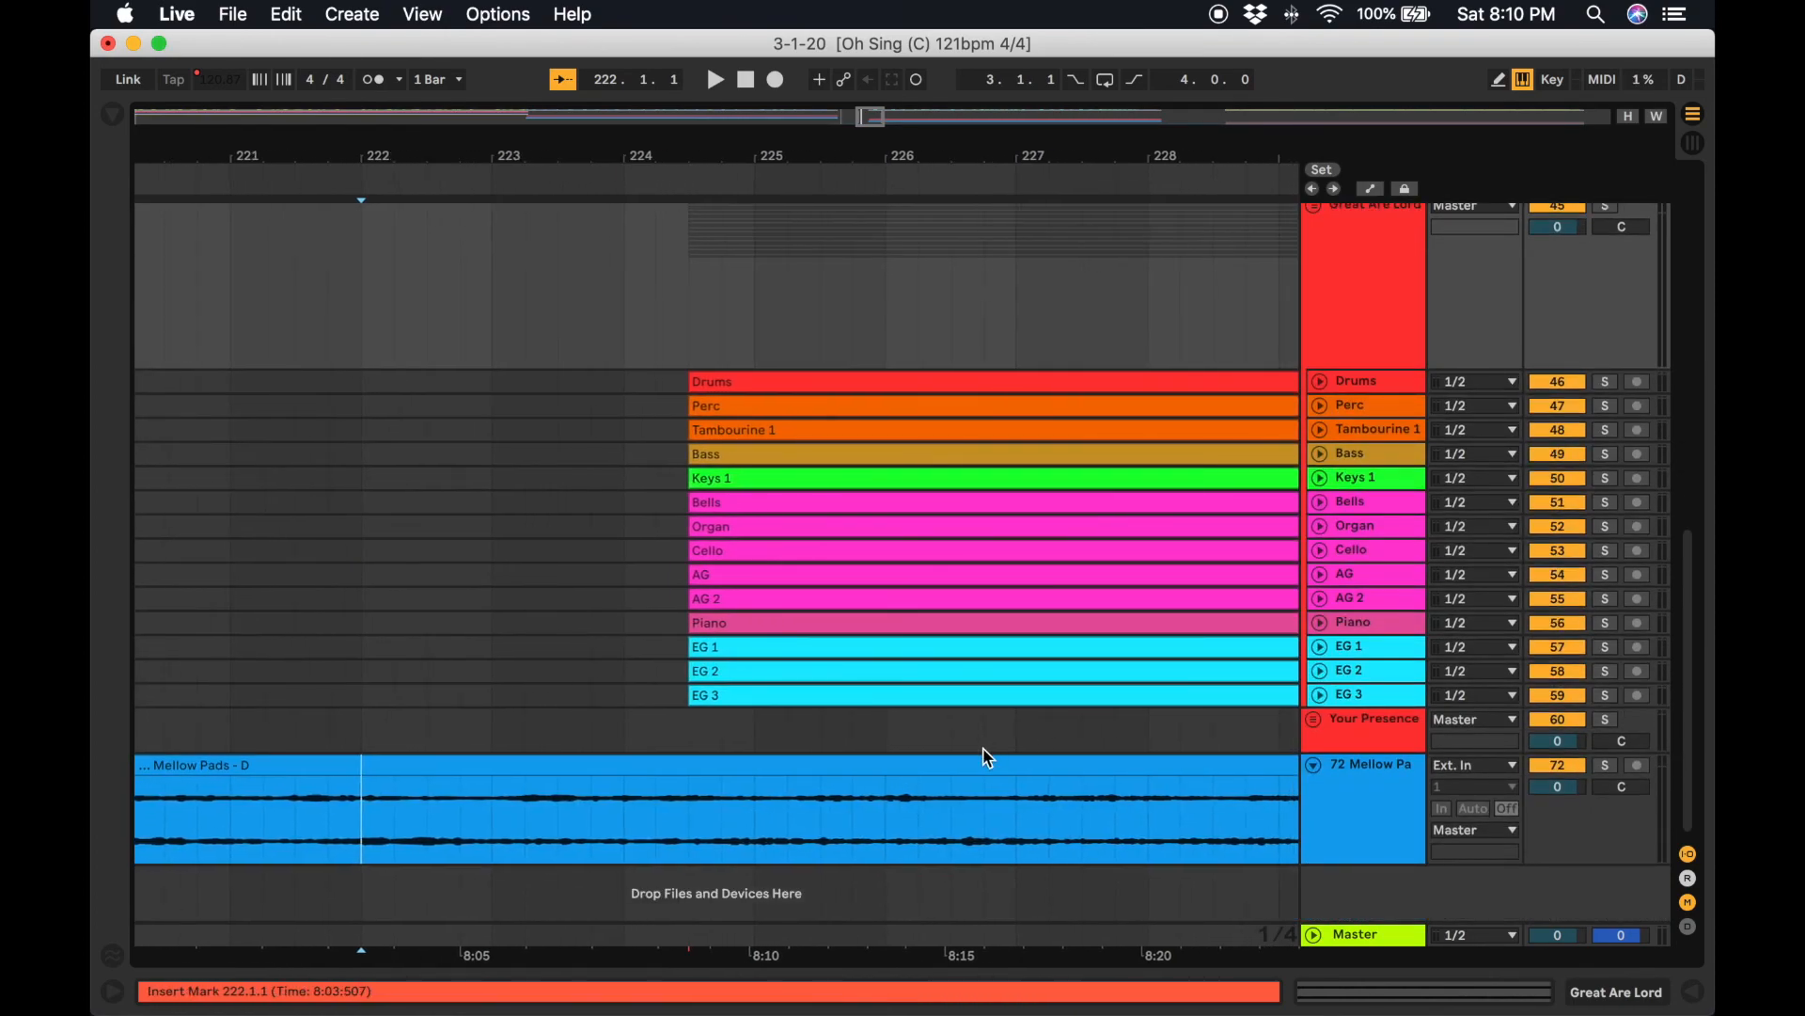
click(1062, 798)
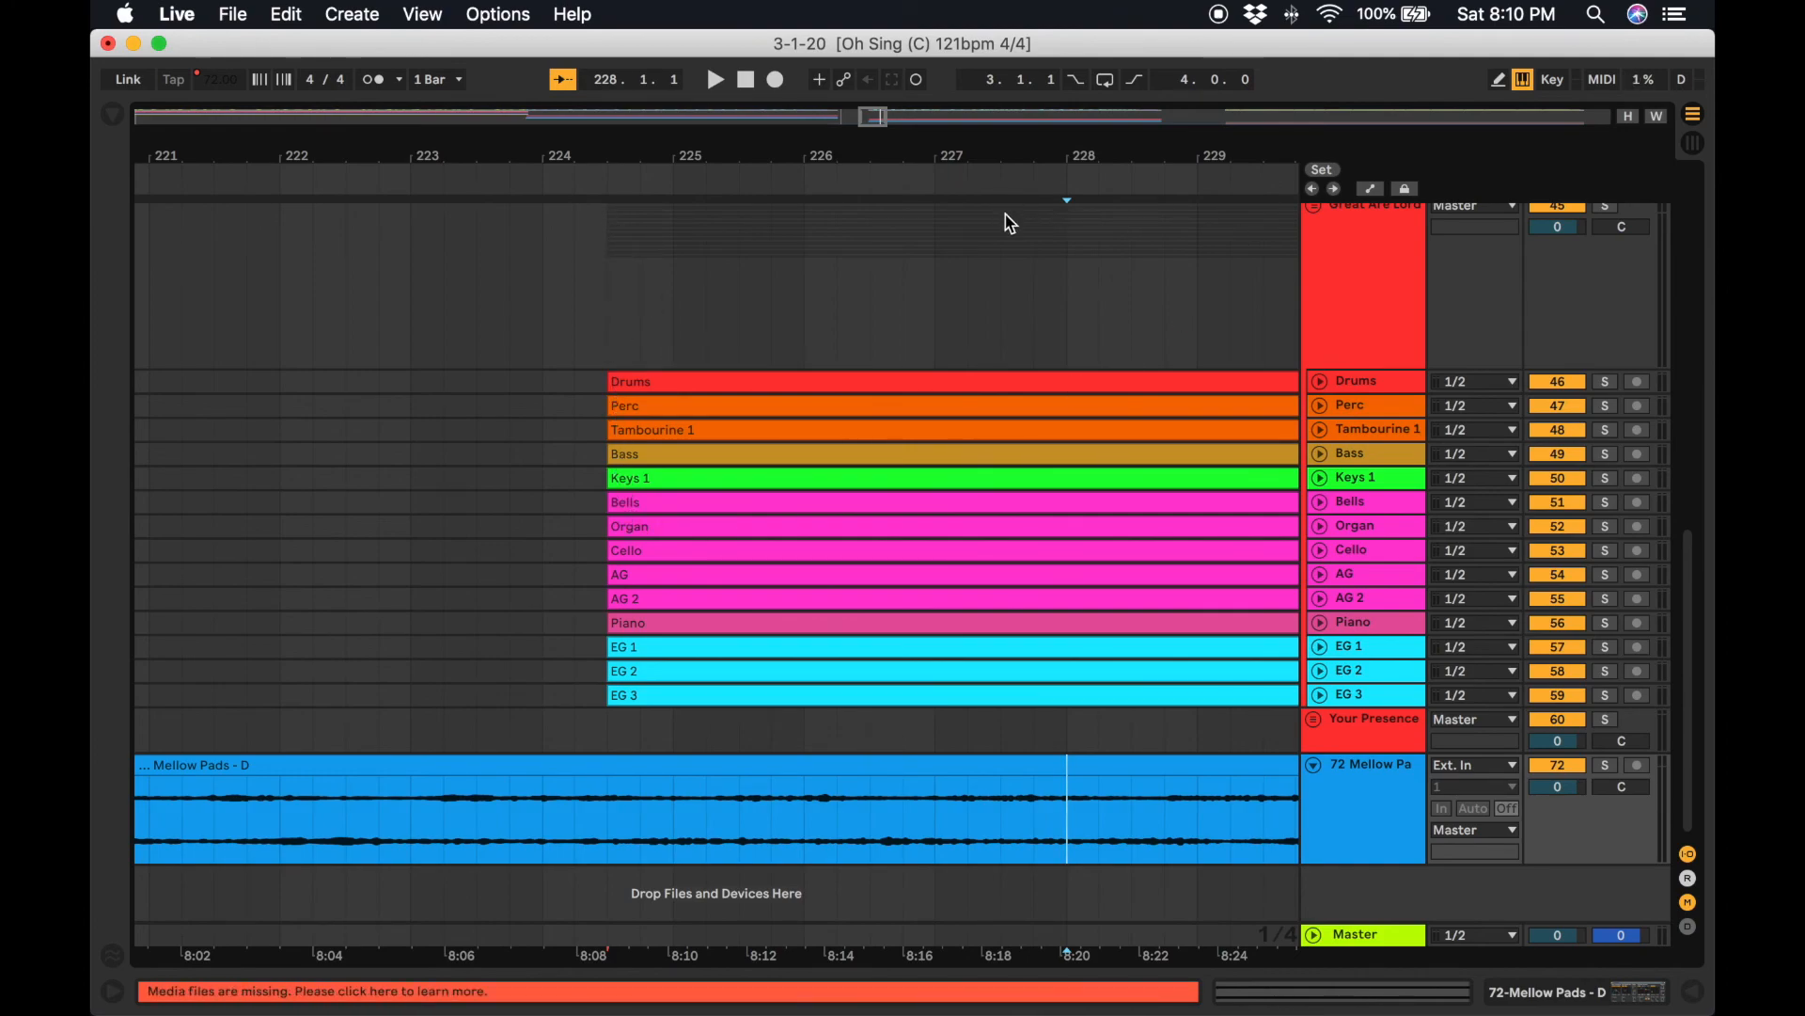
click(1026, 807)
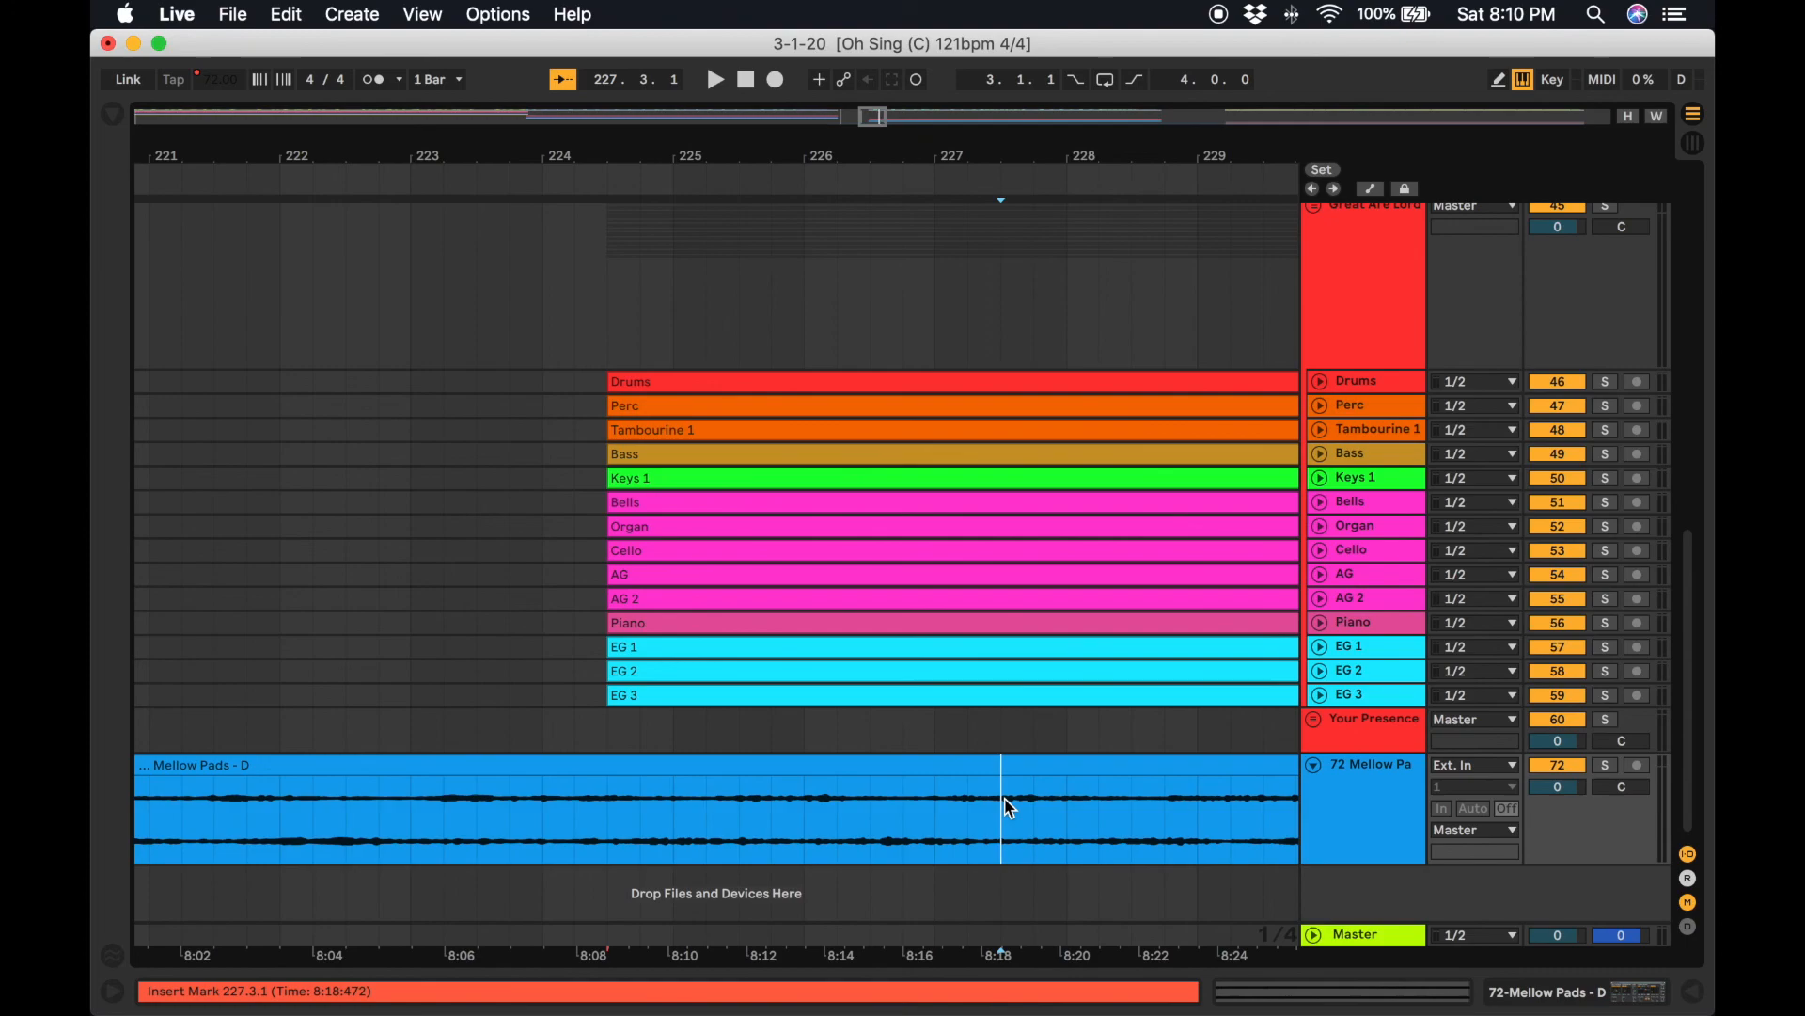
key(super+e)
click(1076, 765)
key(Delete)
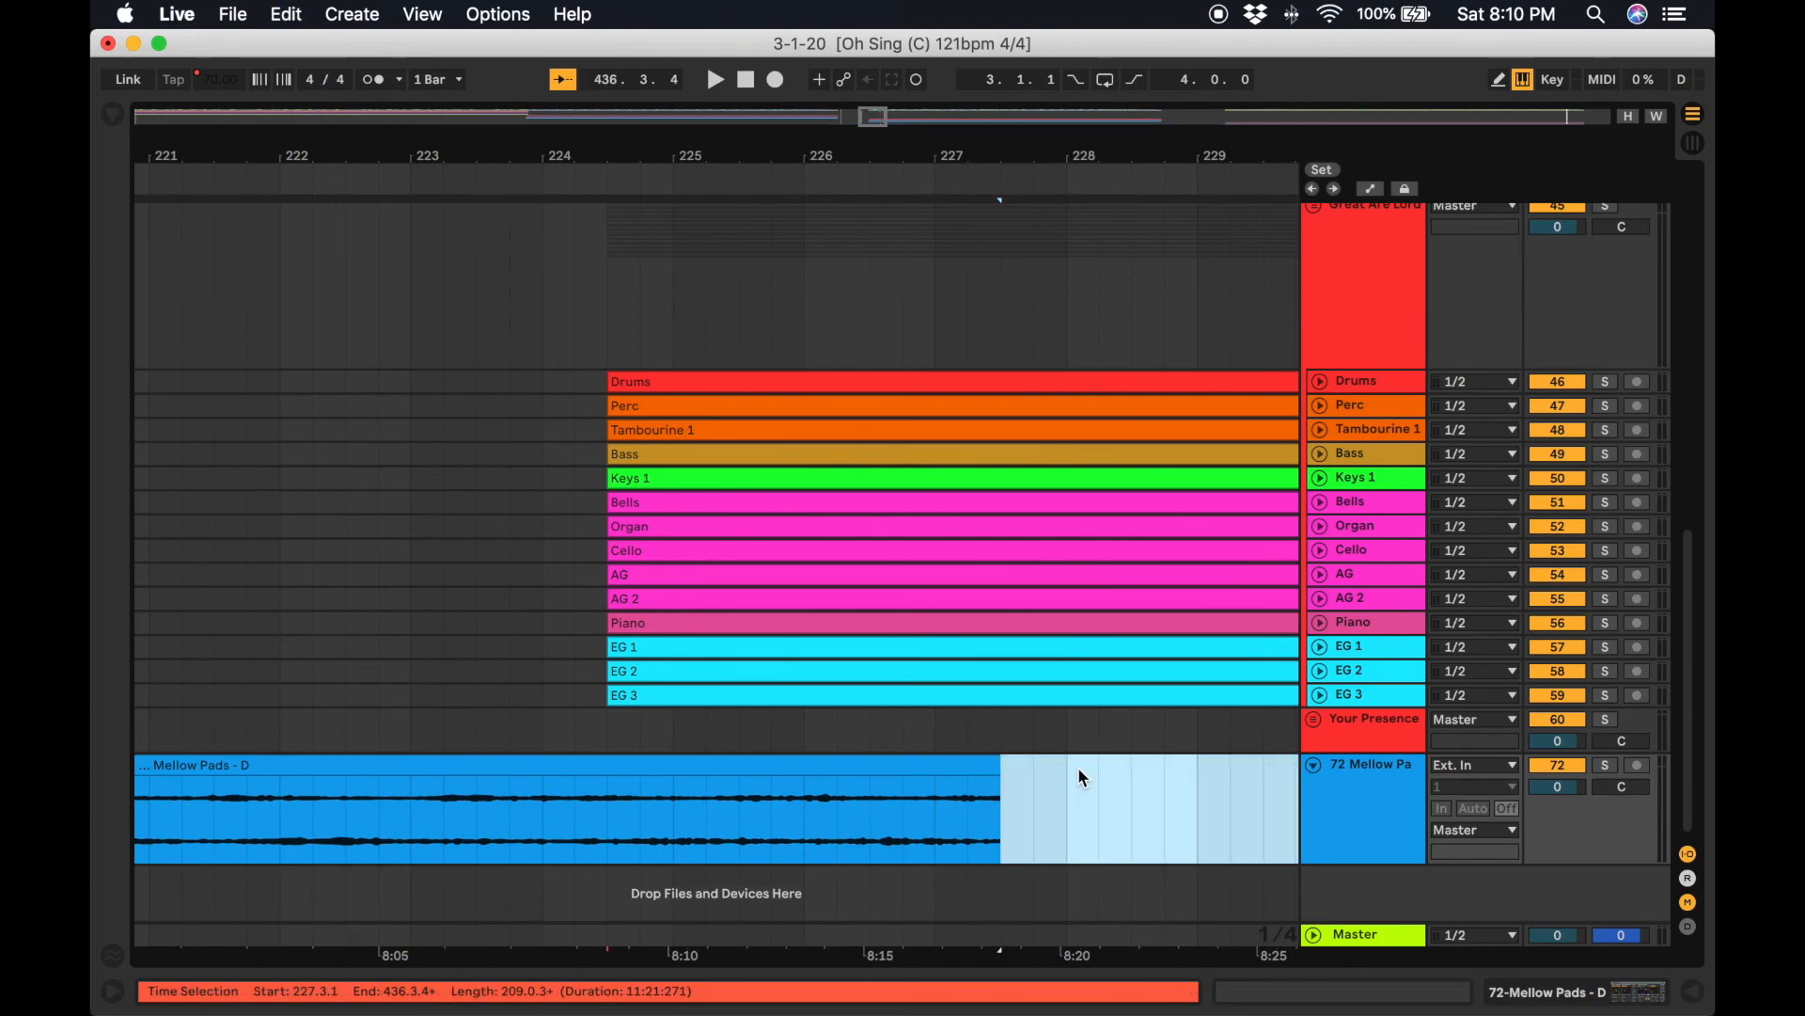
Add a fade-out of about a bar and a half at the end of the Mellow Pads - D clip.
drag(999, 783, 793, 826)
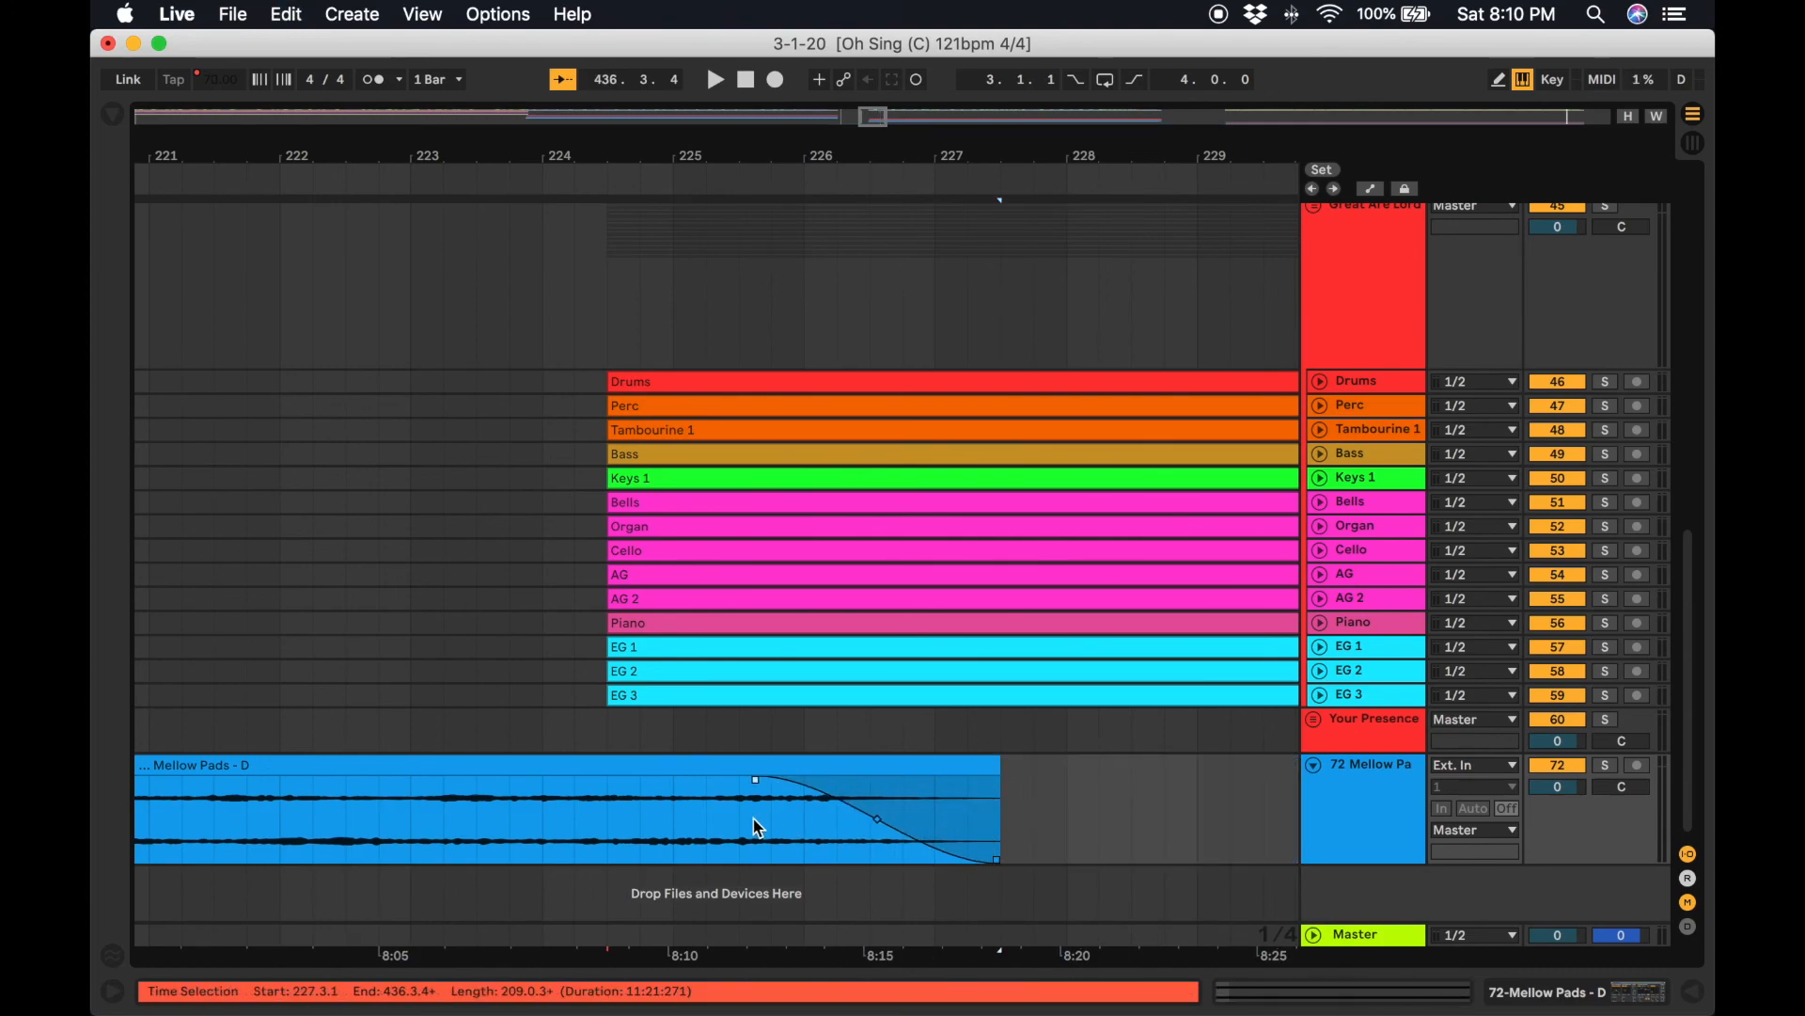
scroll(727, 806, left, 10)
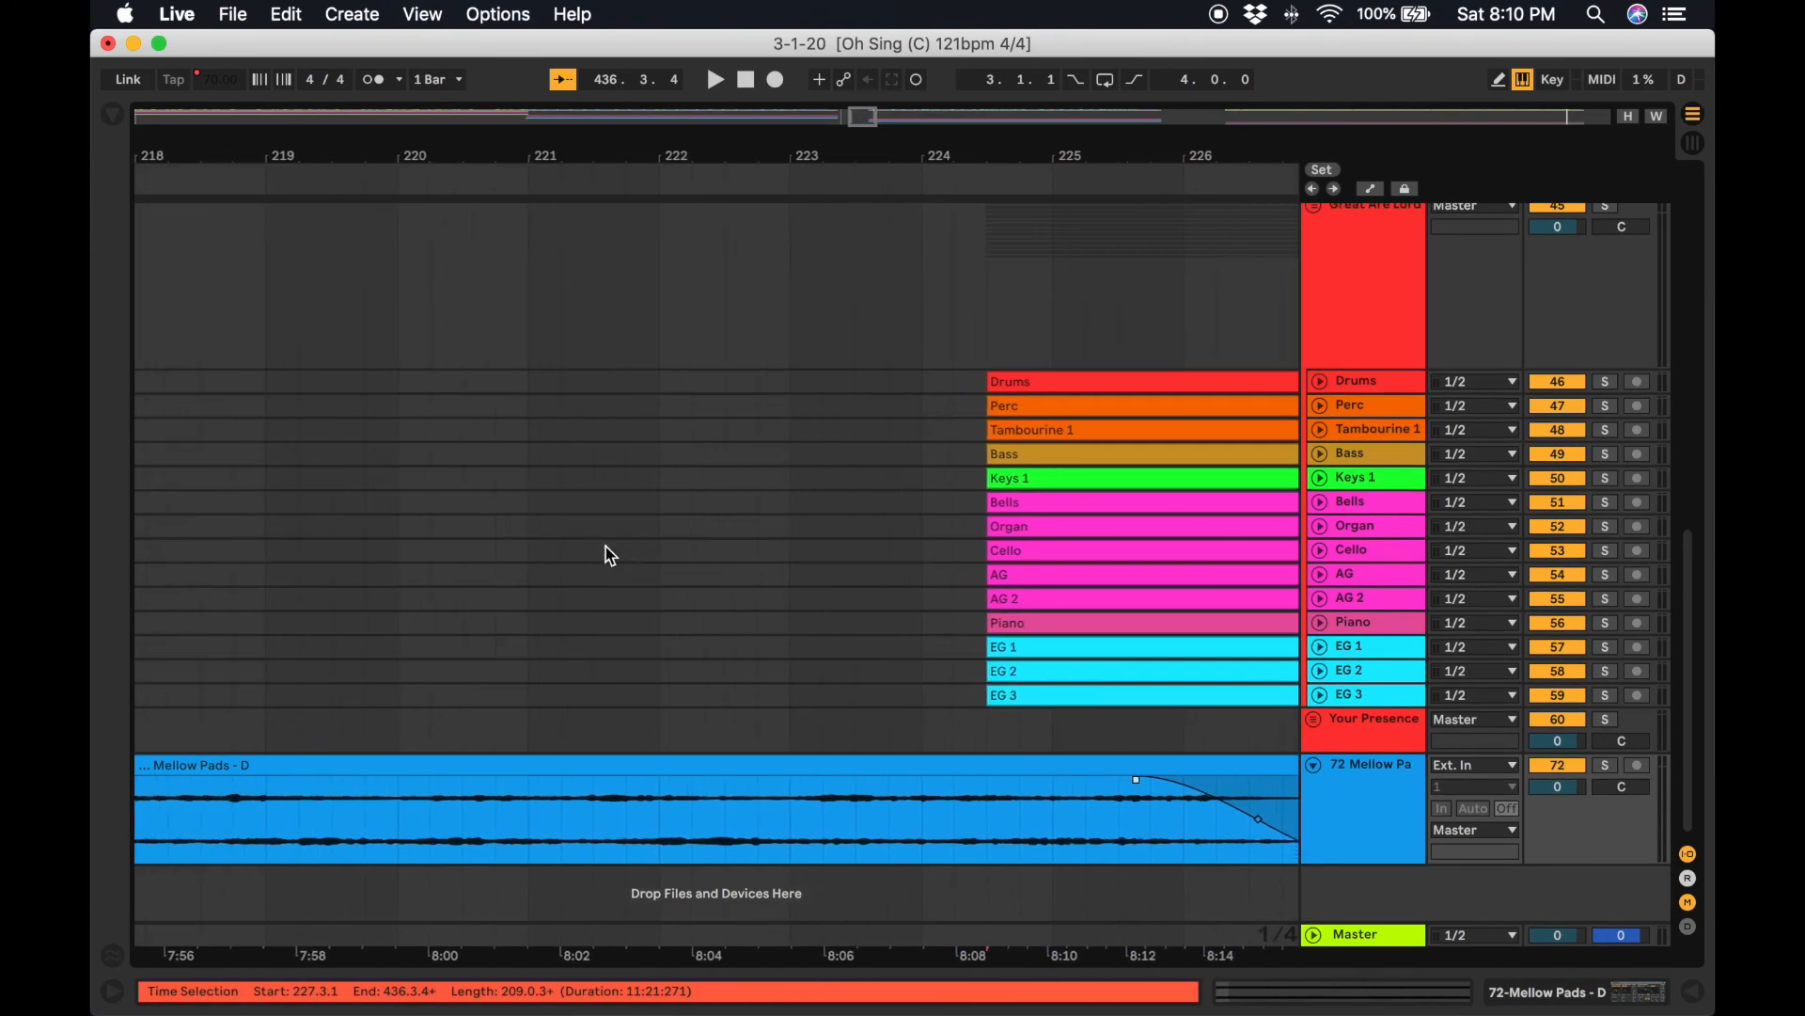
scroll(678, 435, left, 10)
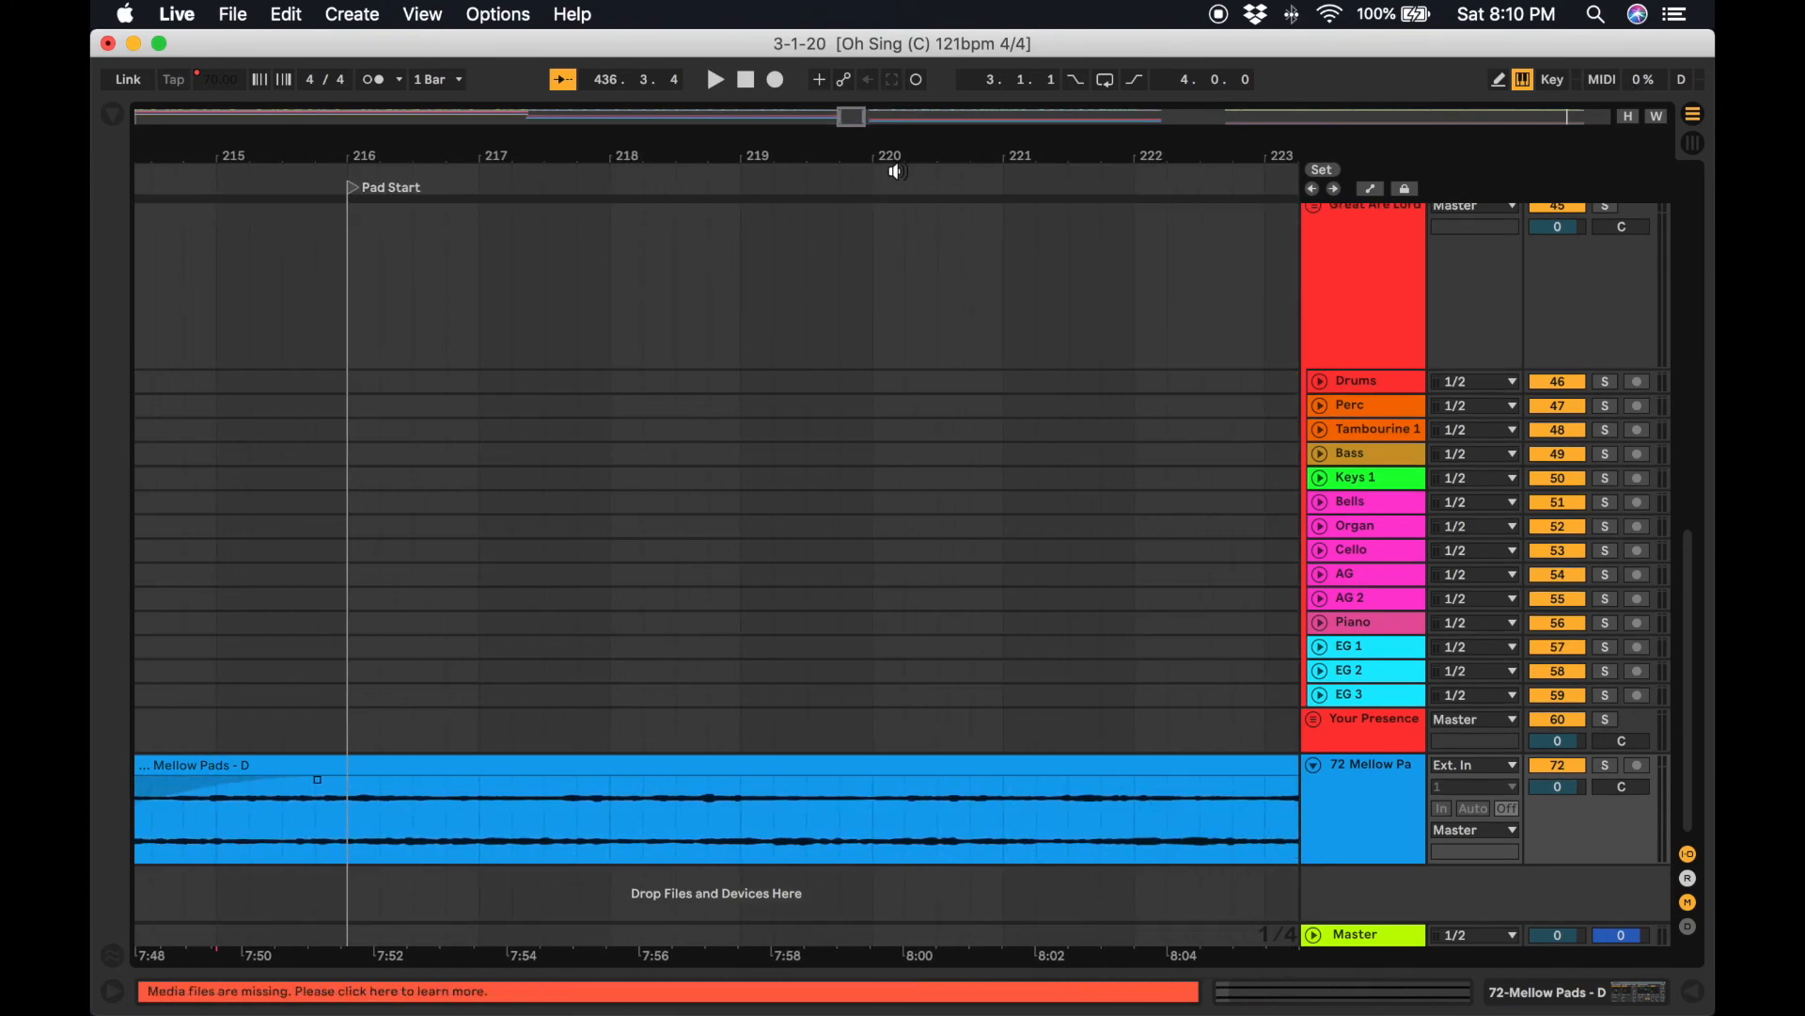
Add a locator named "Pad End" at bar 221.
right_click(1004, 183)
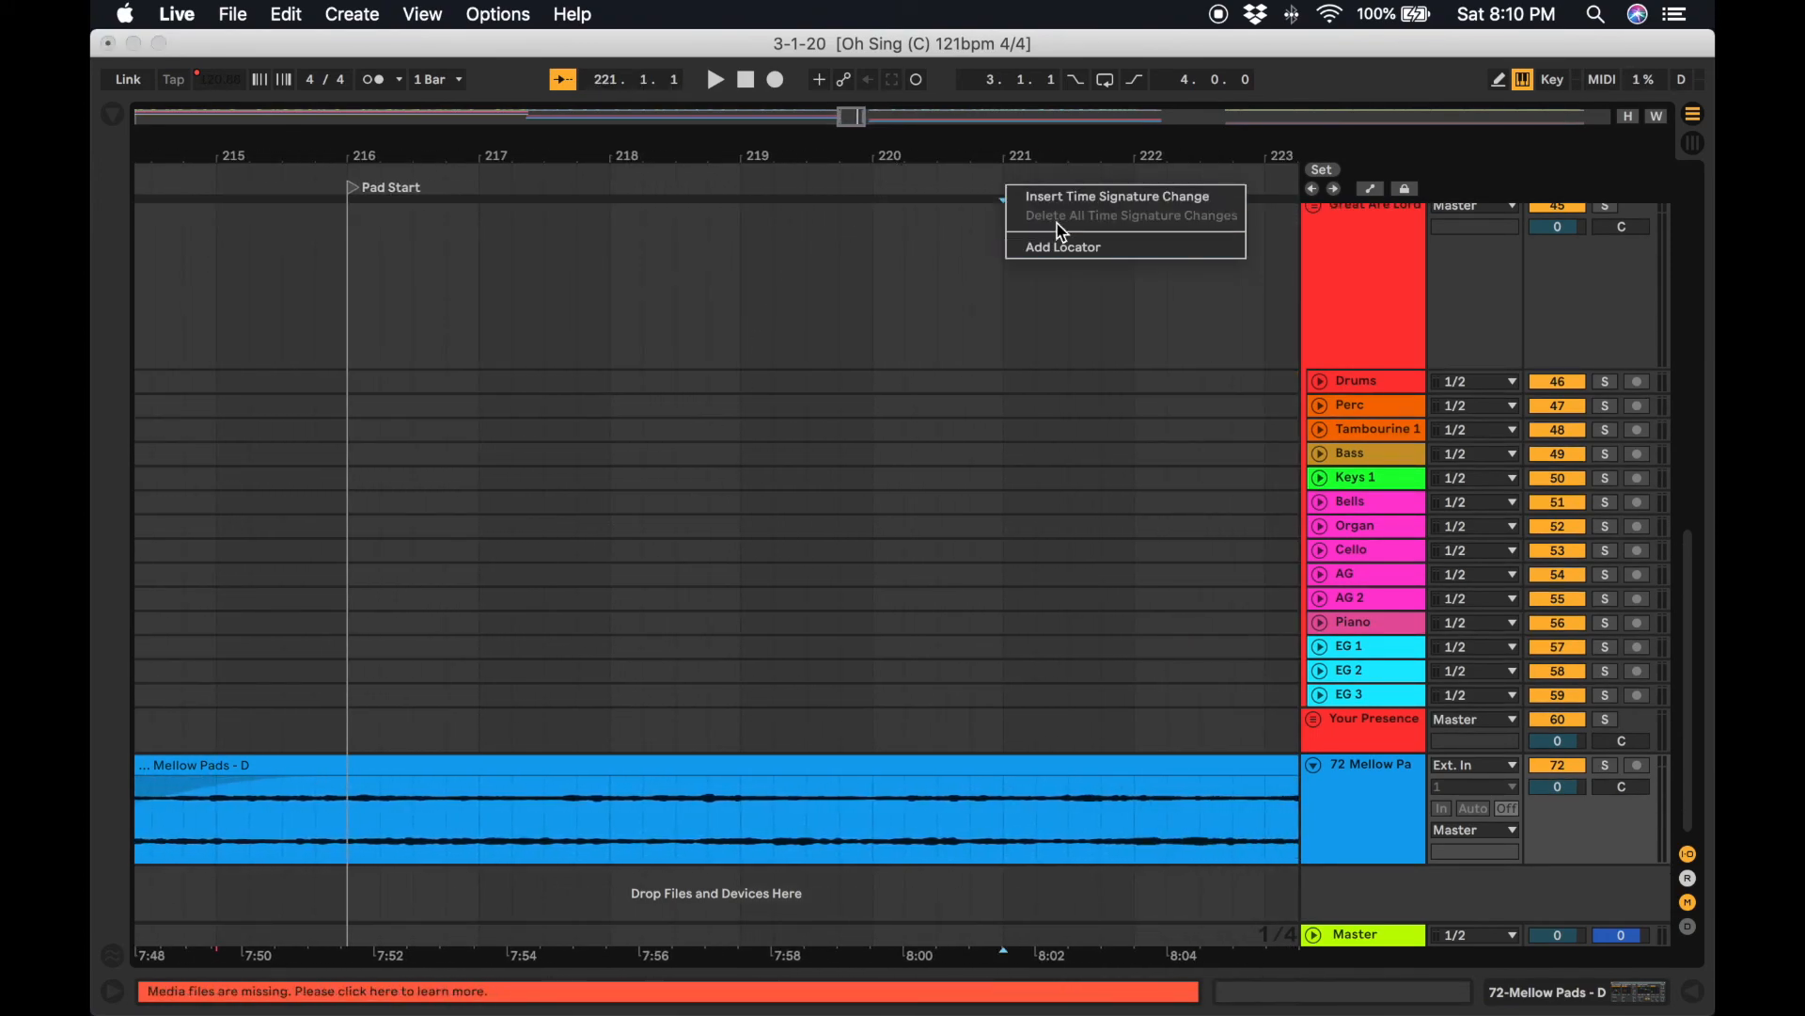
click(1097, 243)
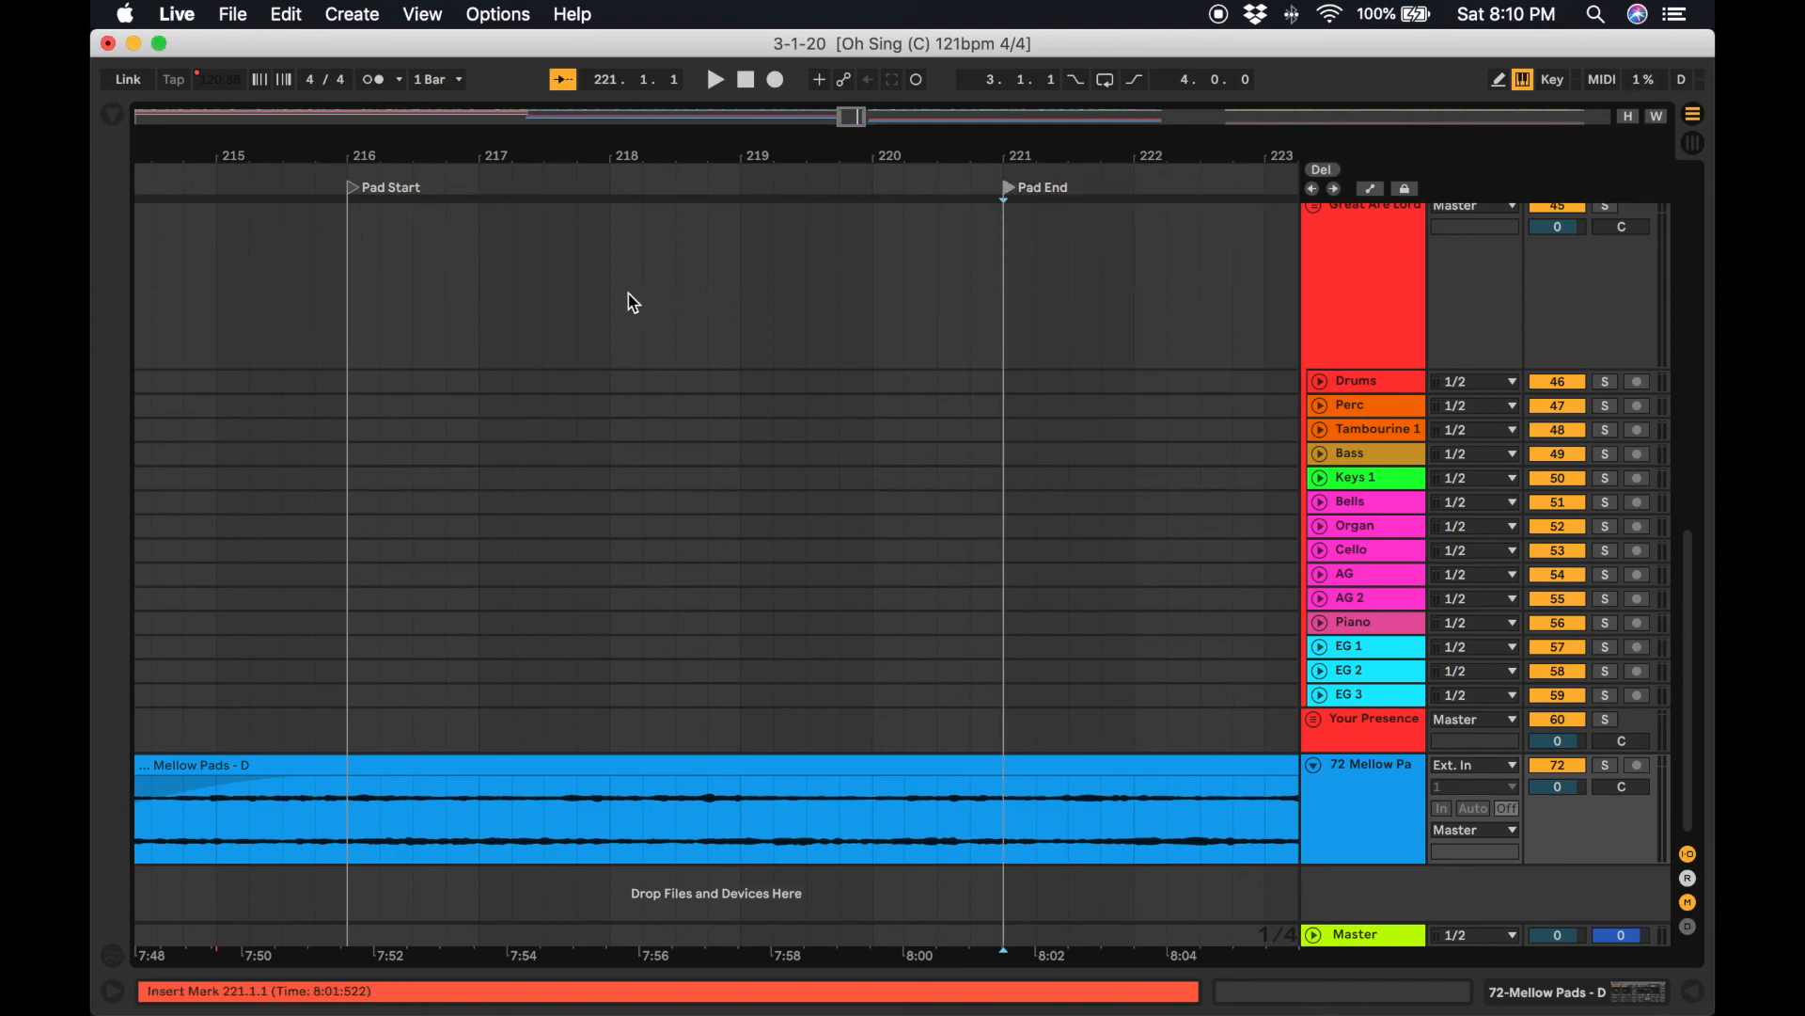
Set a loop from the Pad Start locator to the Pad End locator and switch looping on.
right_click(356, 195)
click(421, 268)
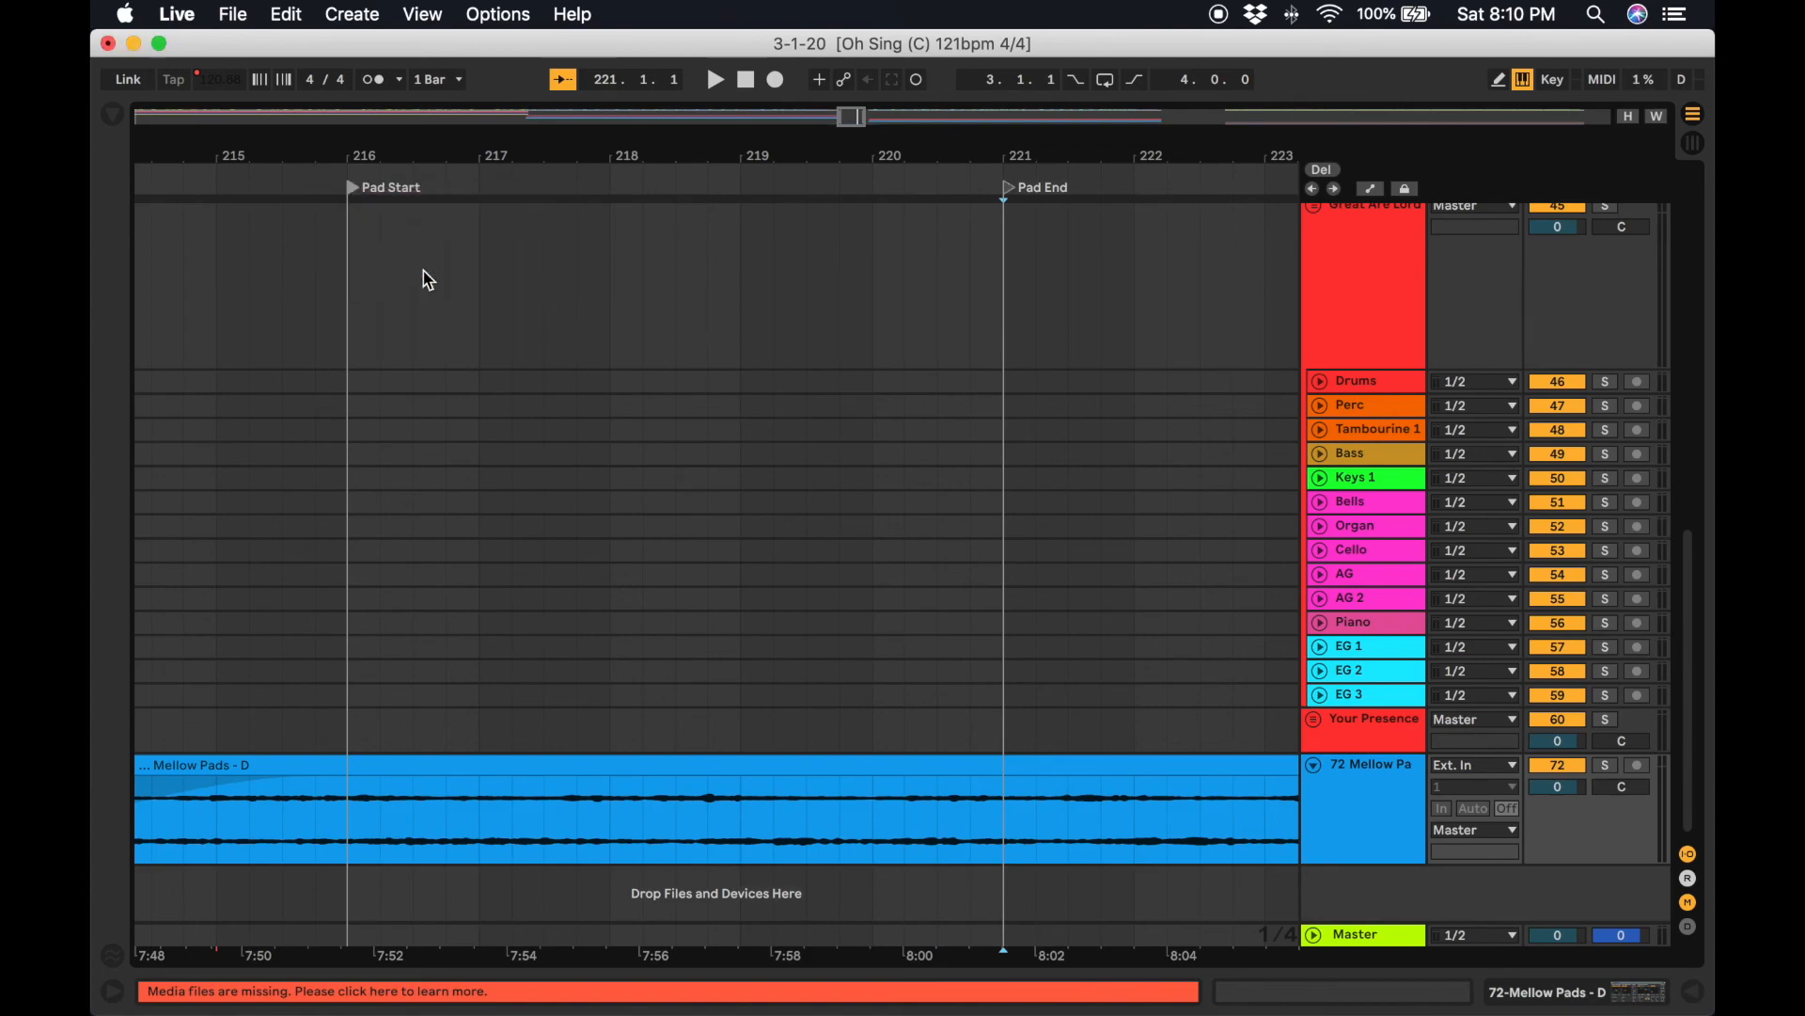
click(1111, 82)
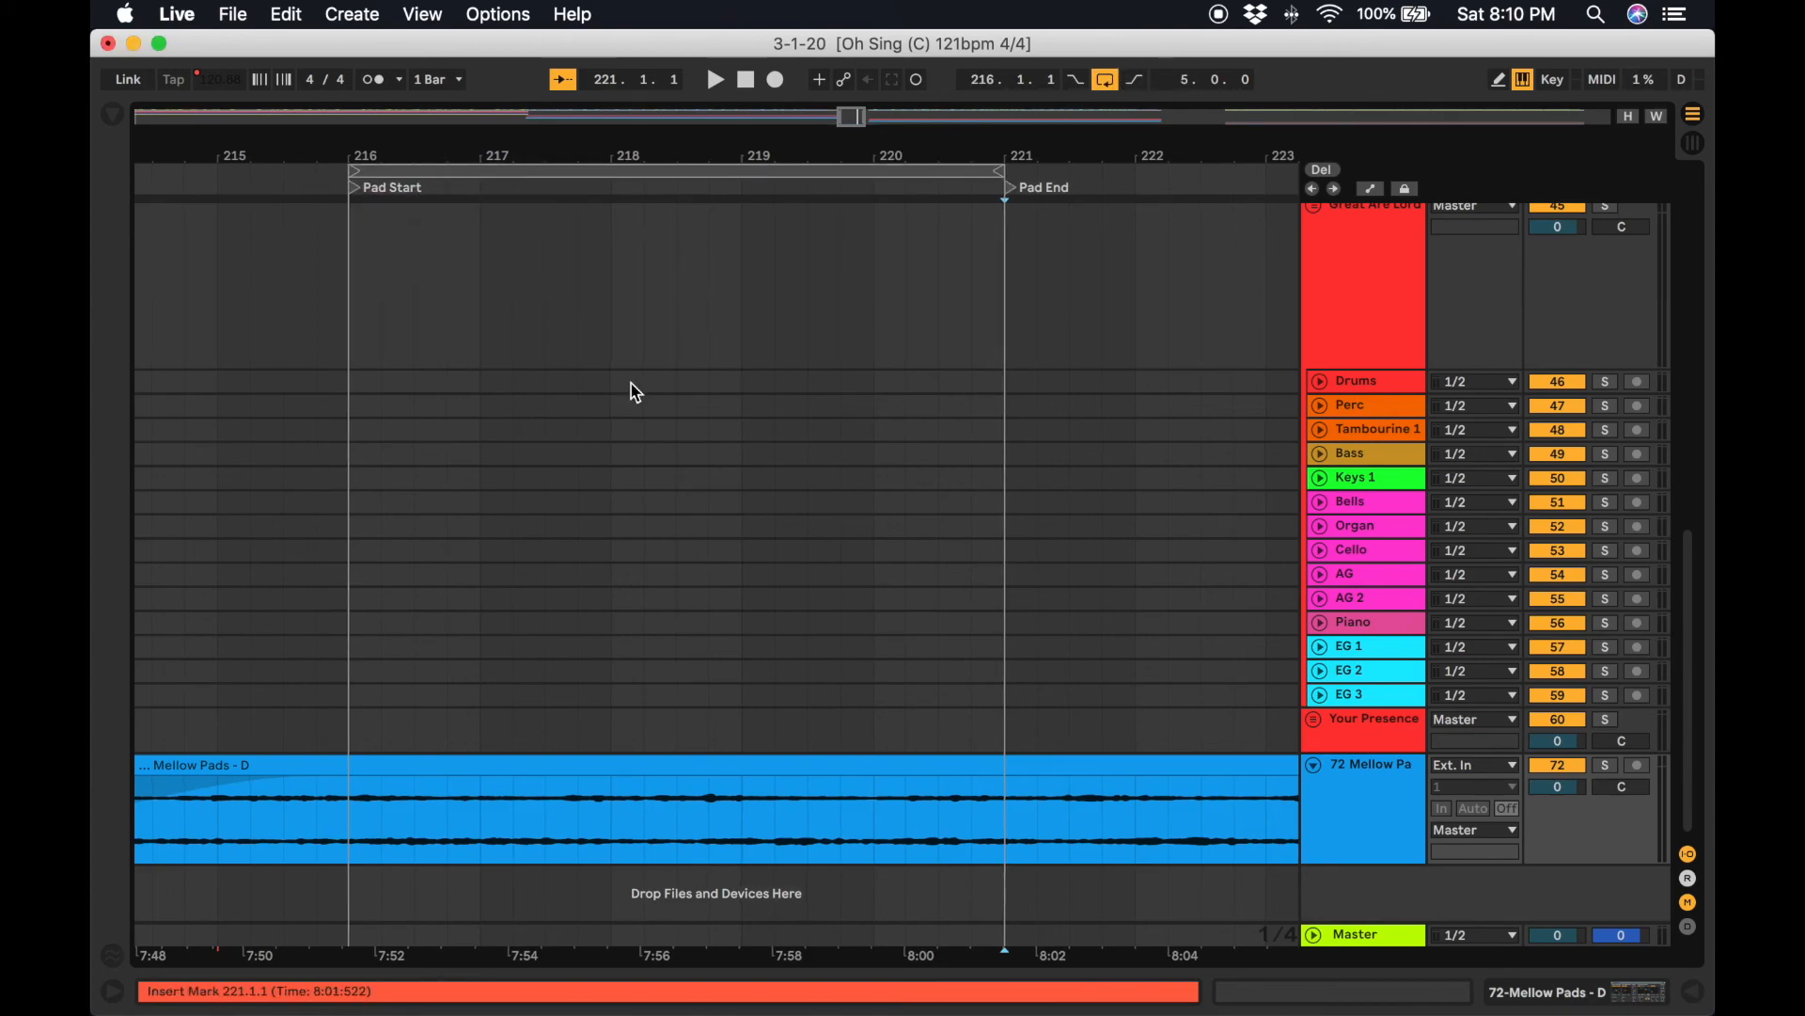
Play back from around bar 209 near the Outro to hear the transition into the pad.
scroll(635, 391, up, 10)
scroll(636, 392, left, 5)
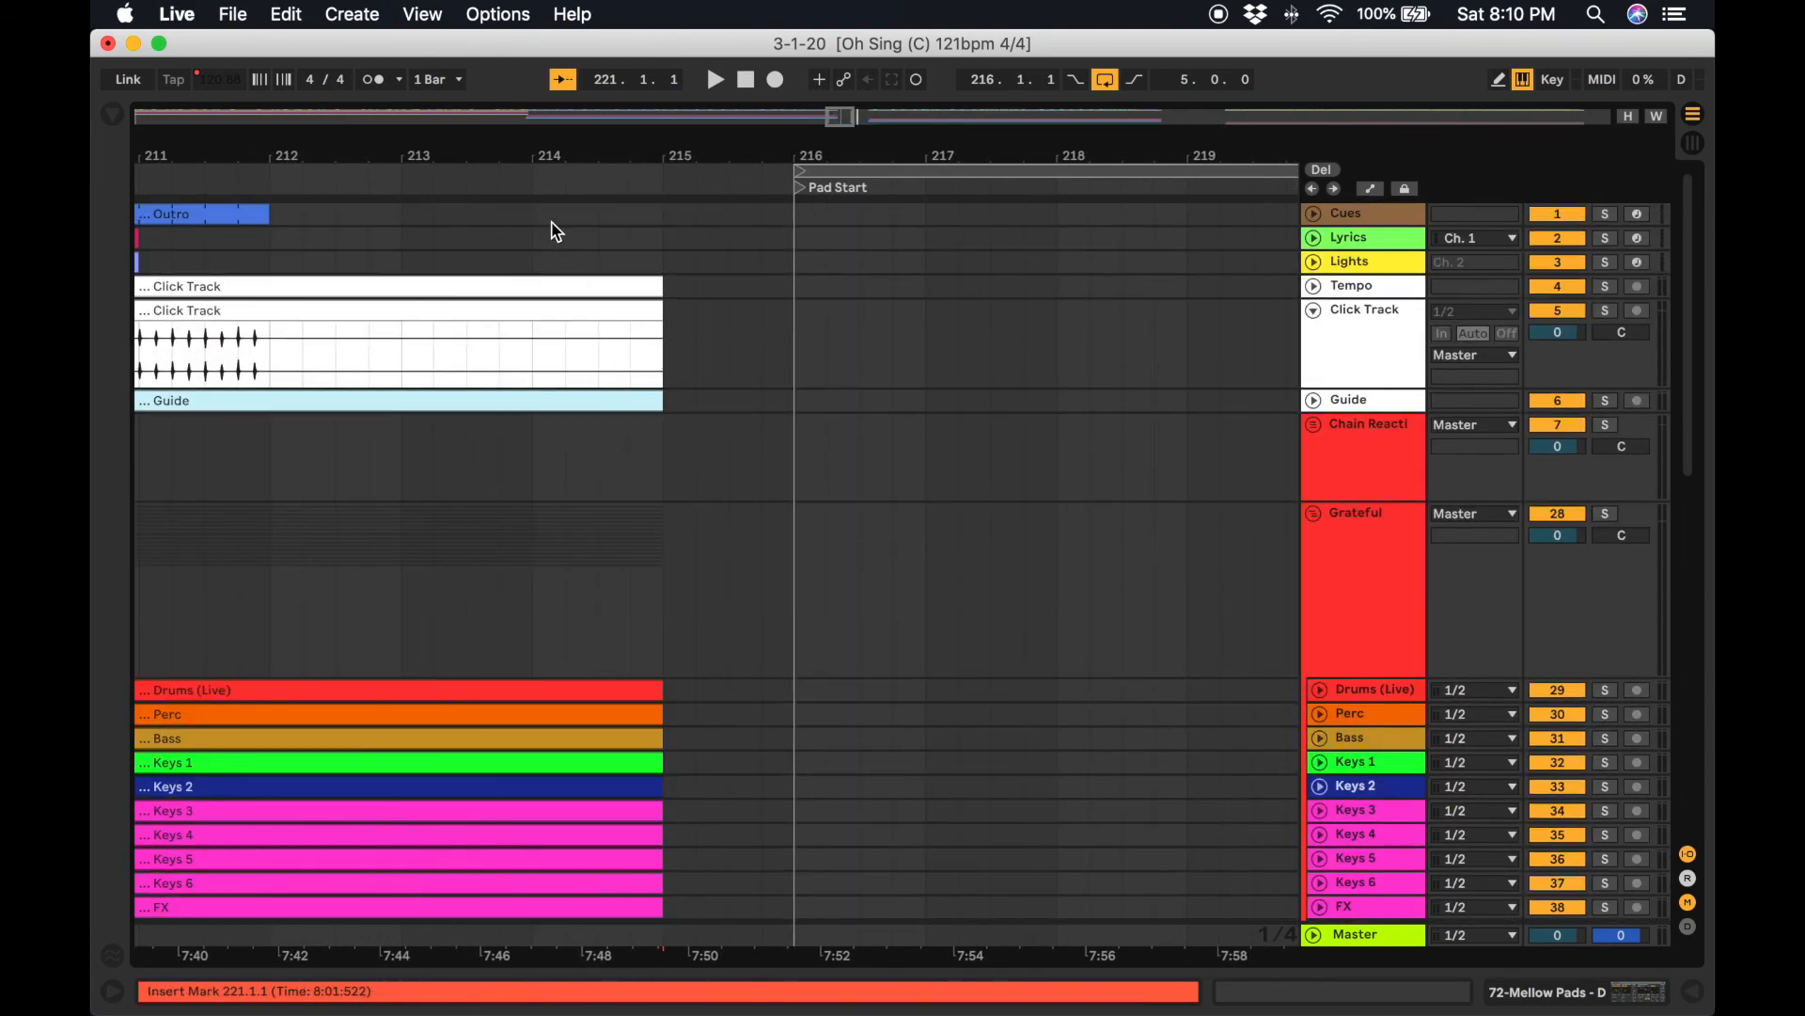
click(345, 186)
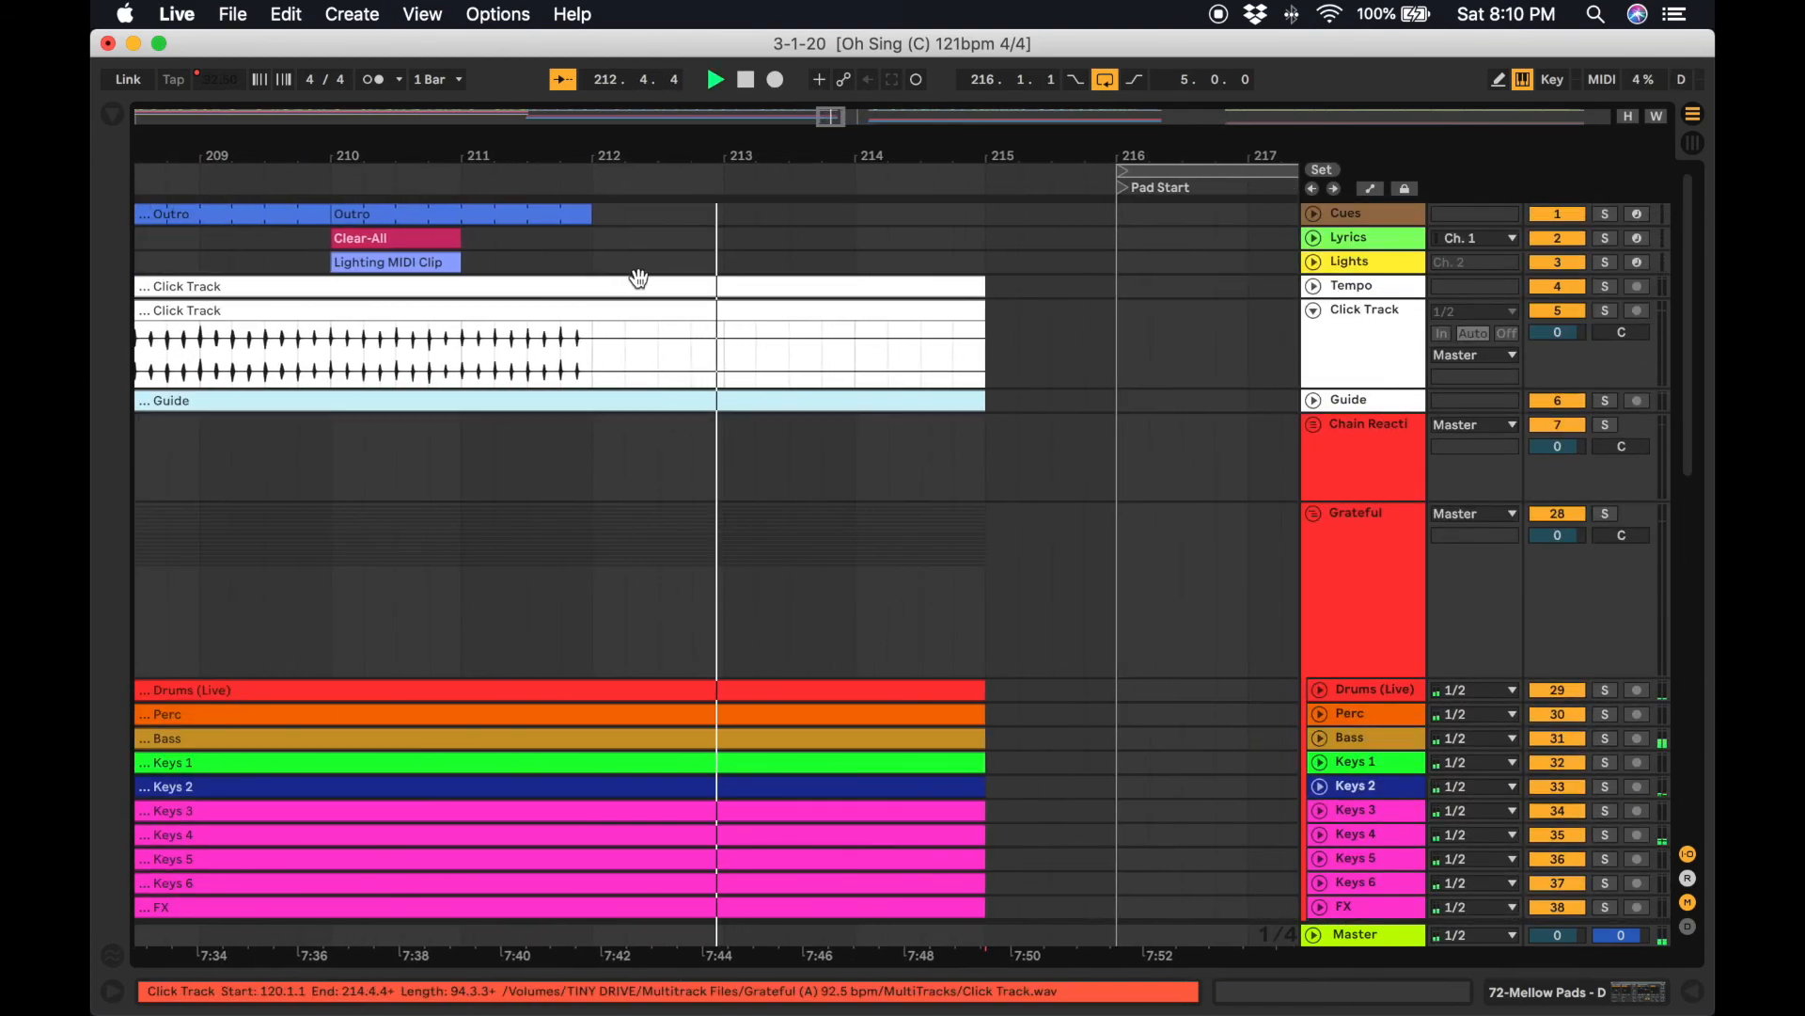
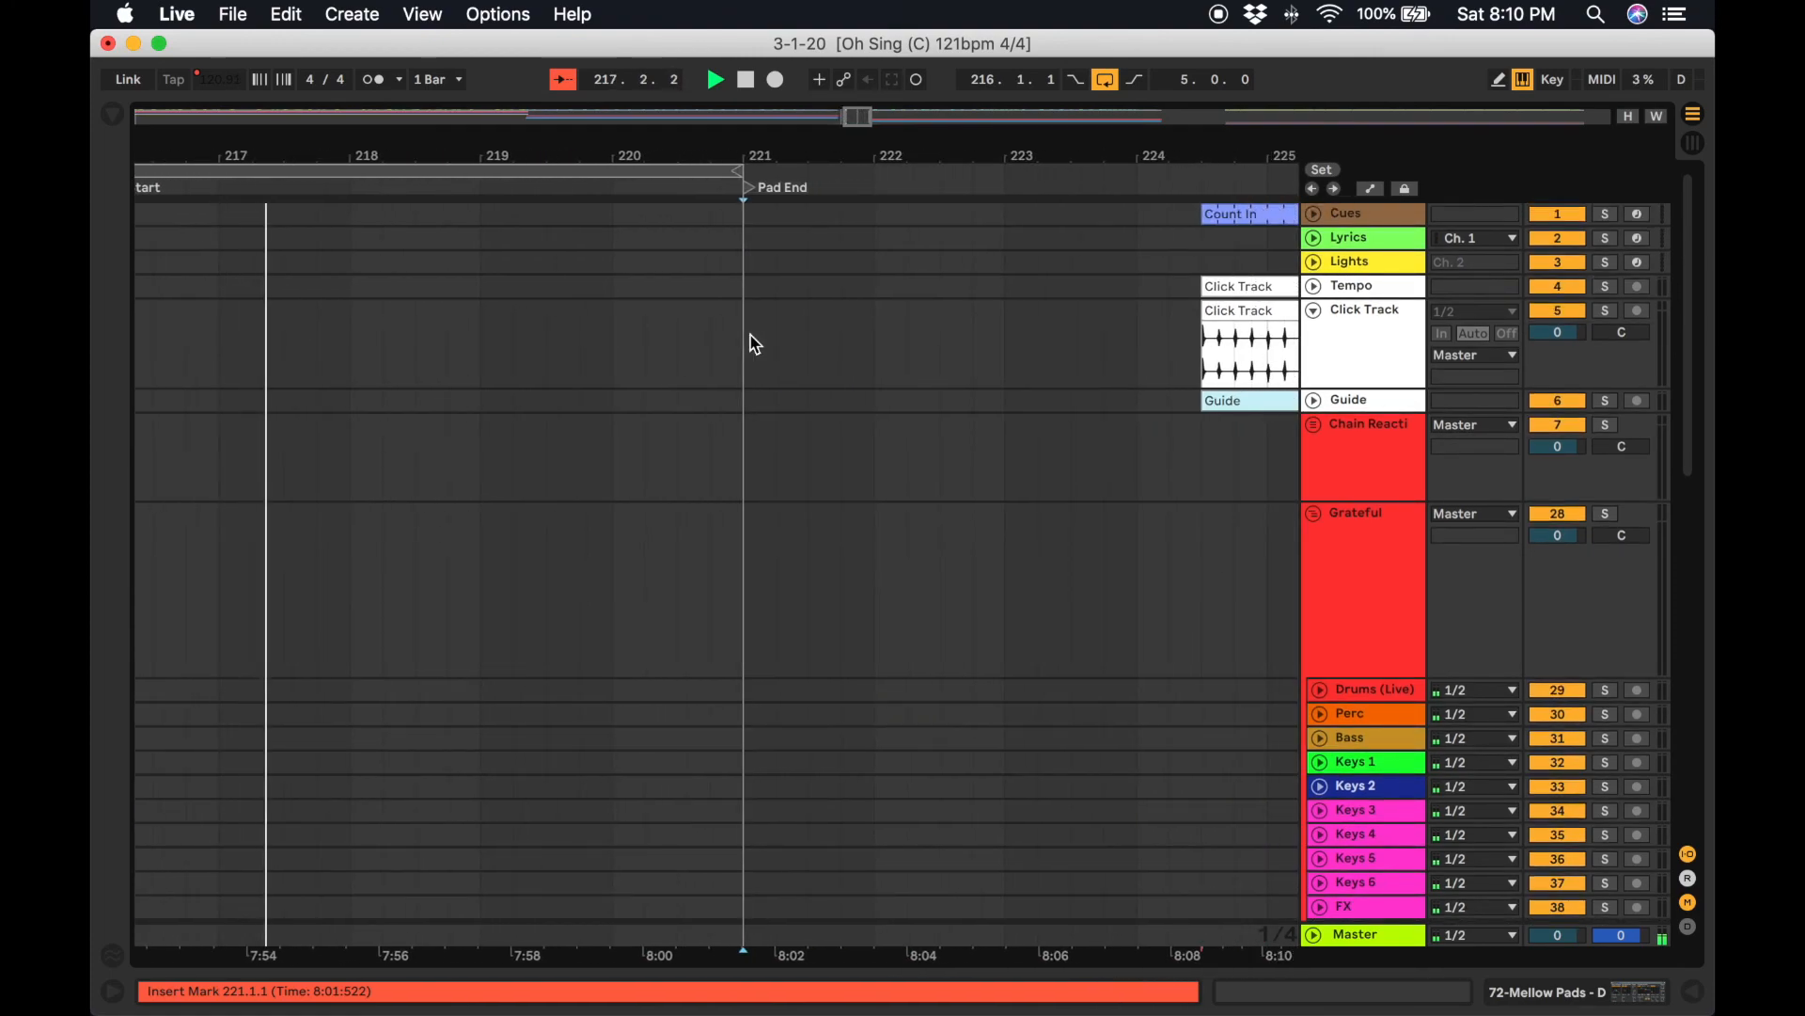
Add a locator named "Great Are You Lord" at the start of the Great Are You Lord song around bar 224.3.
scroll(1101, 467, down, 3)
scroll(1101, 468, right, 2)
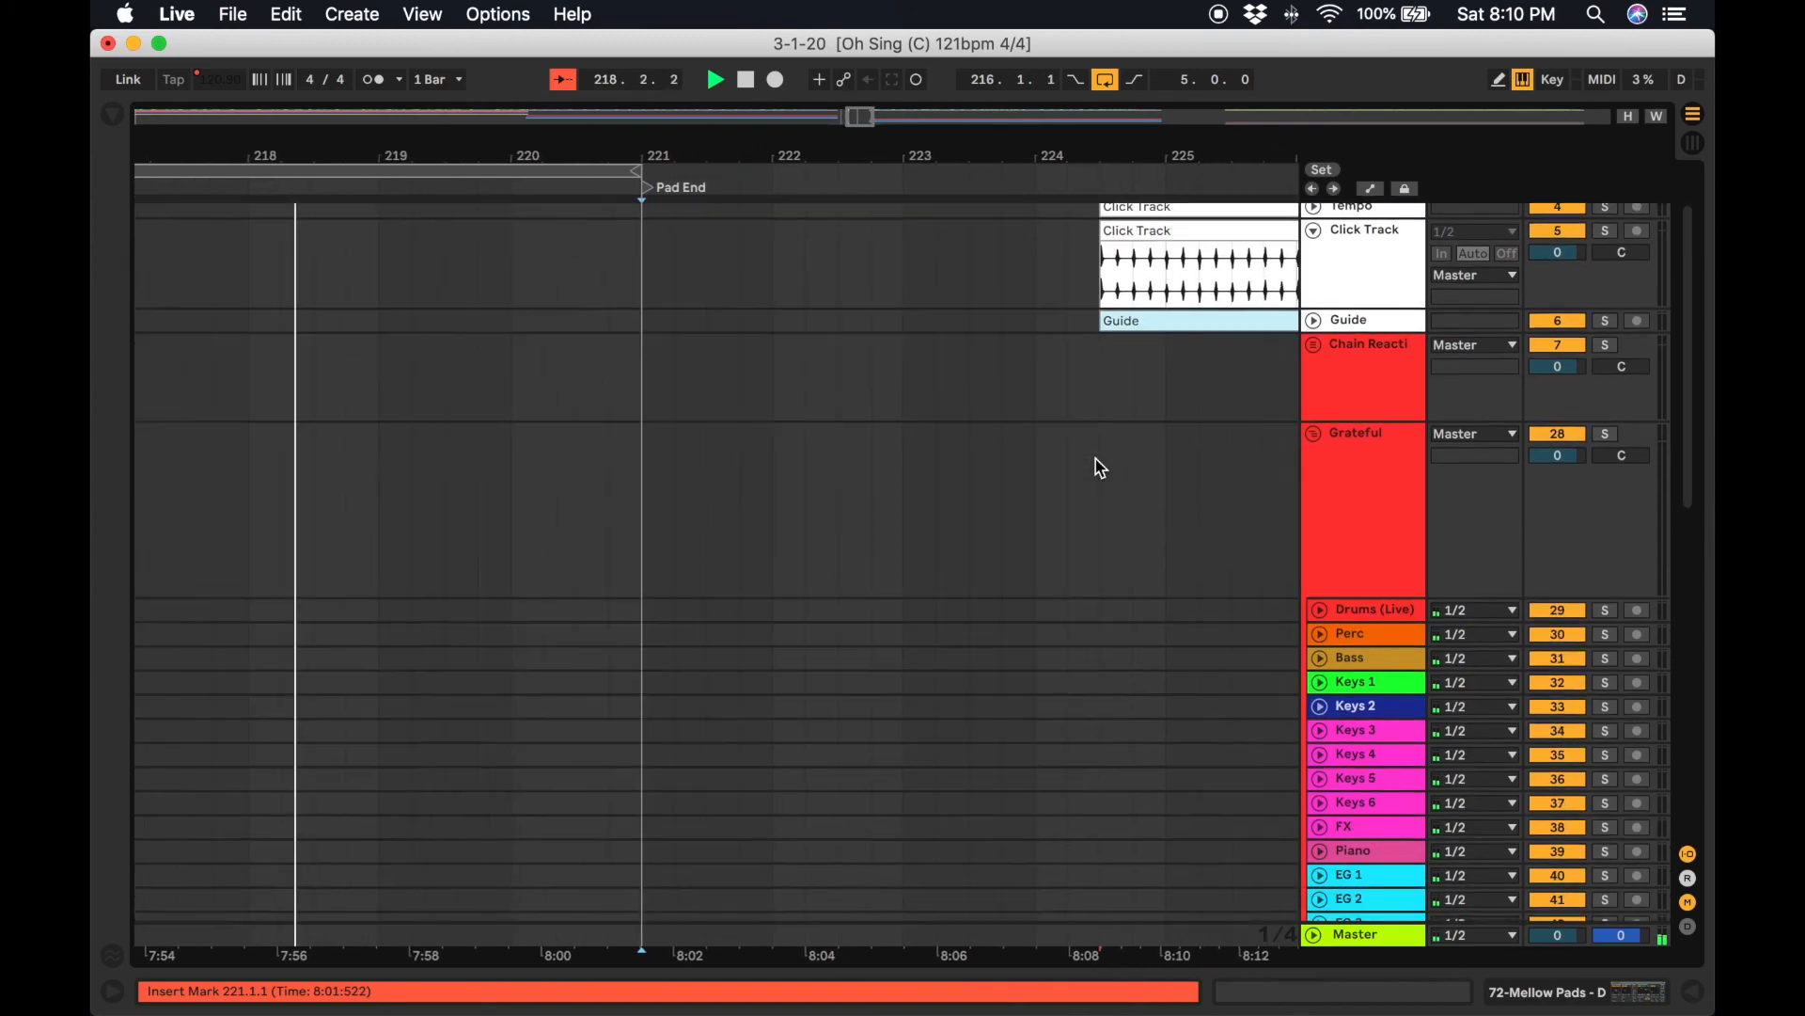
scroll(1095, 468, down, 10)
scroll(1096, 468, right, 3)
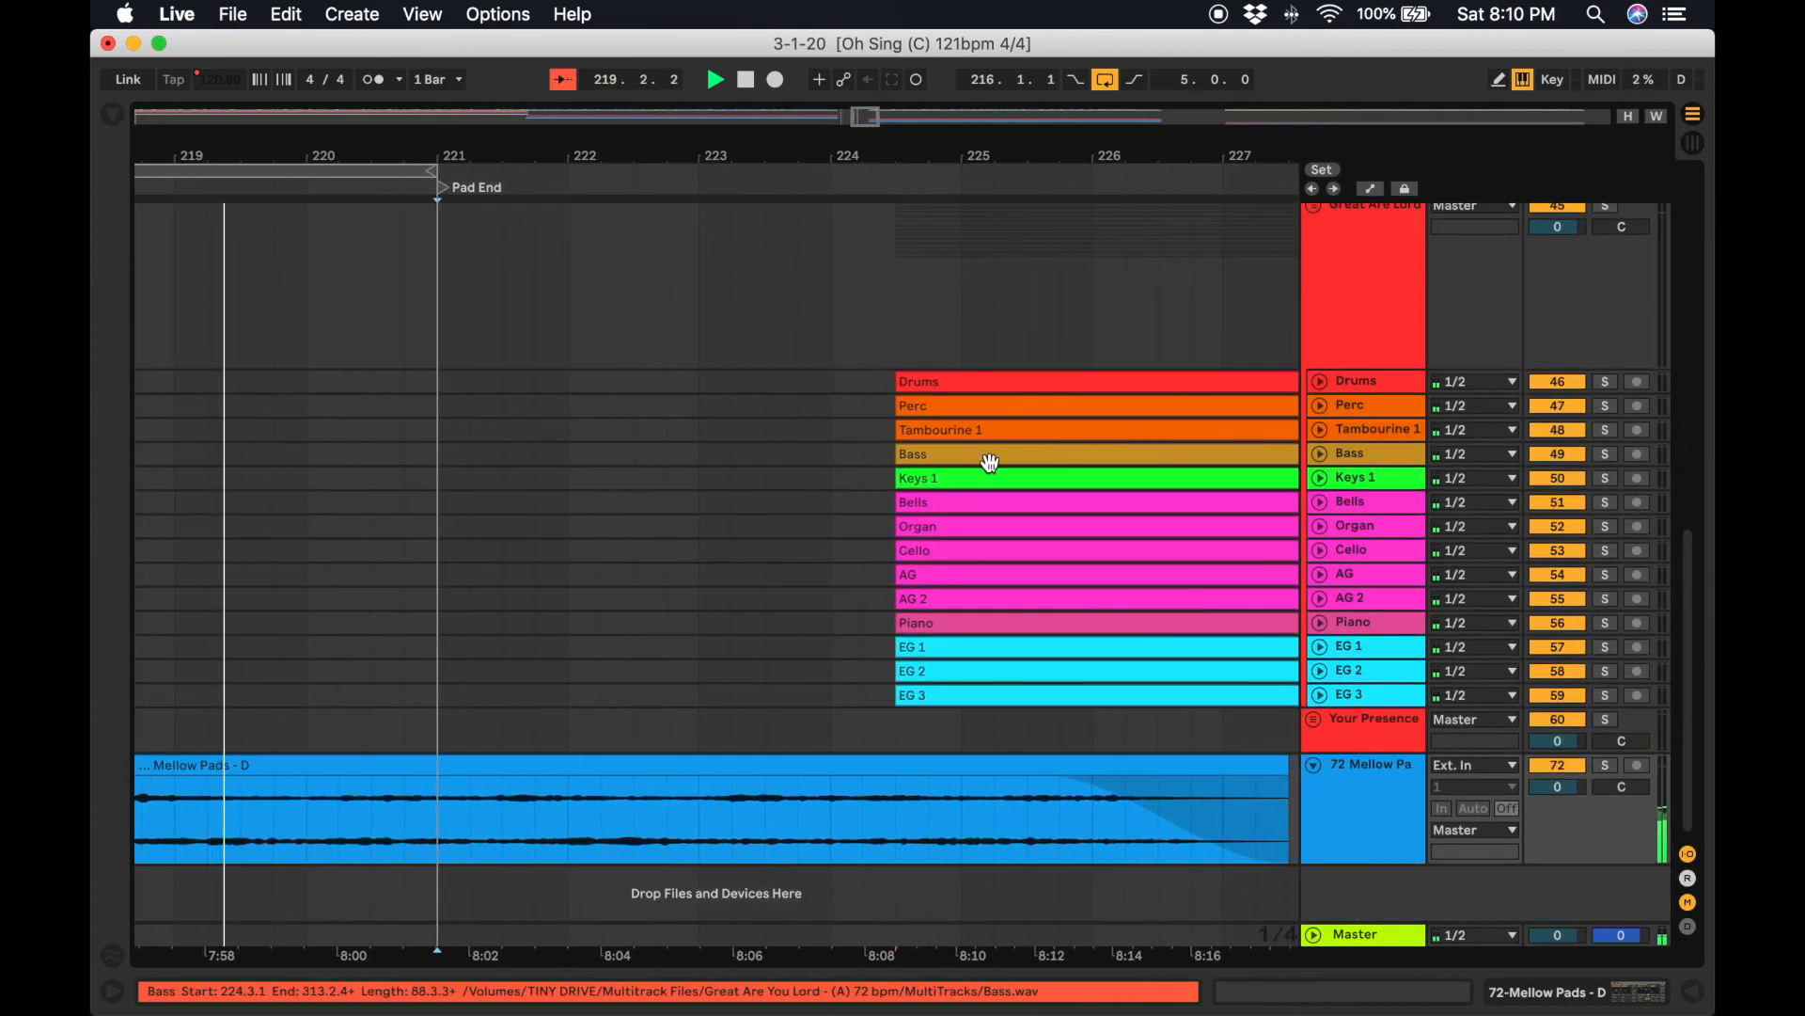
scroll(989, 461, right, 2)
scroll(850, 512, up, 15)
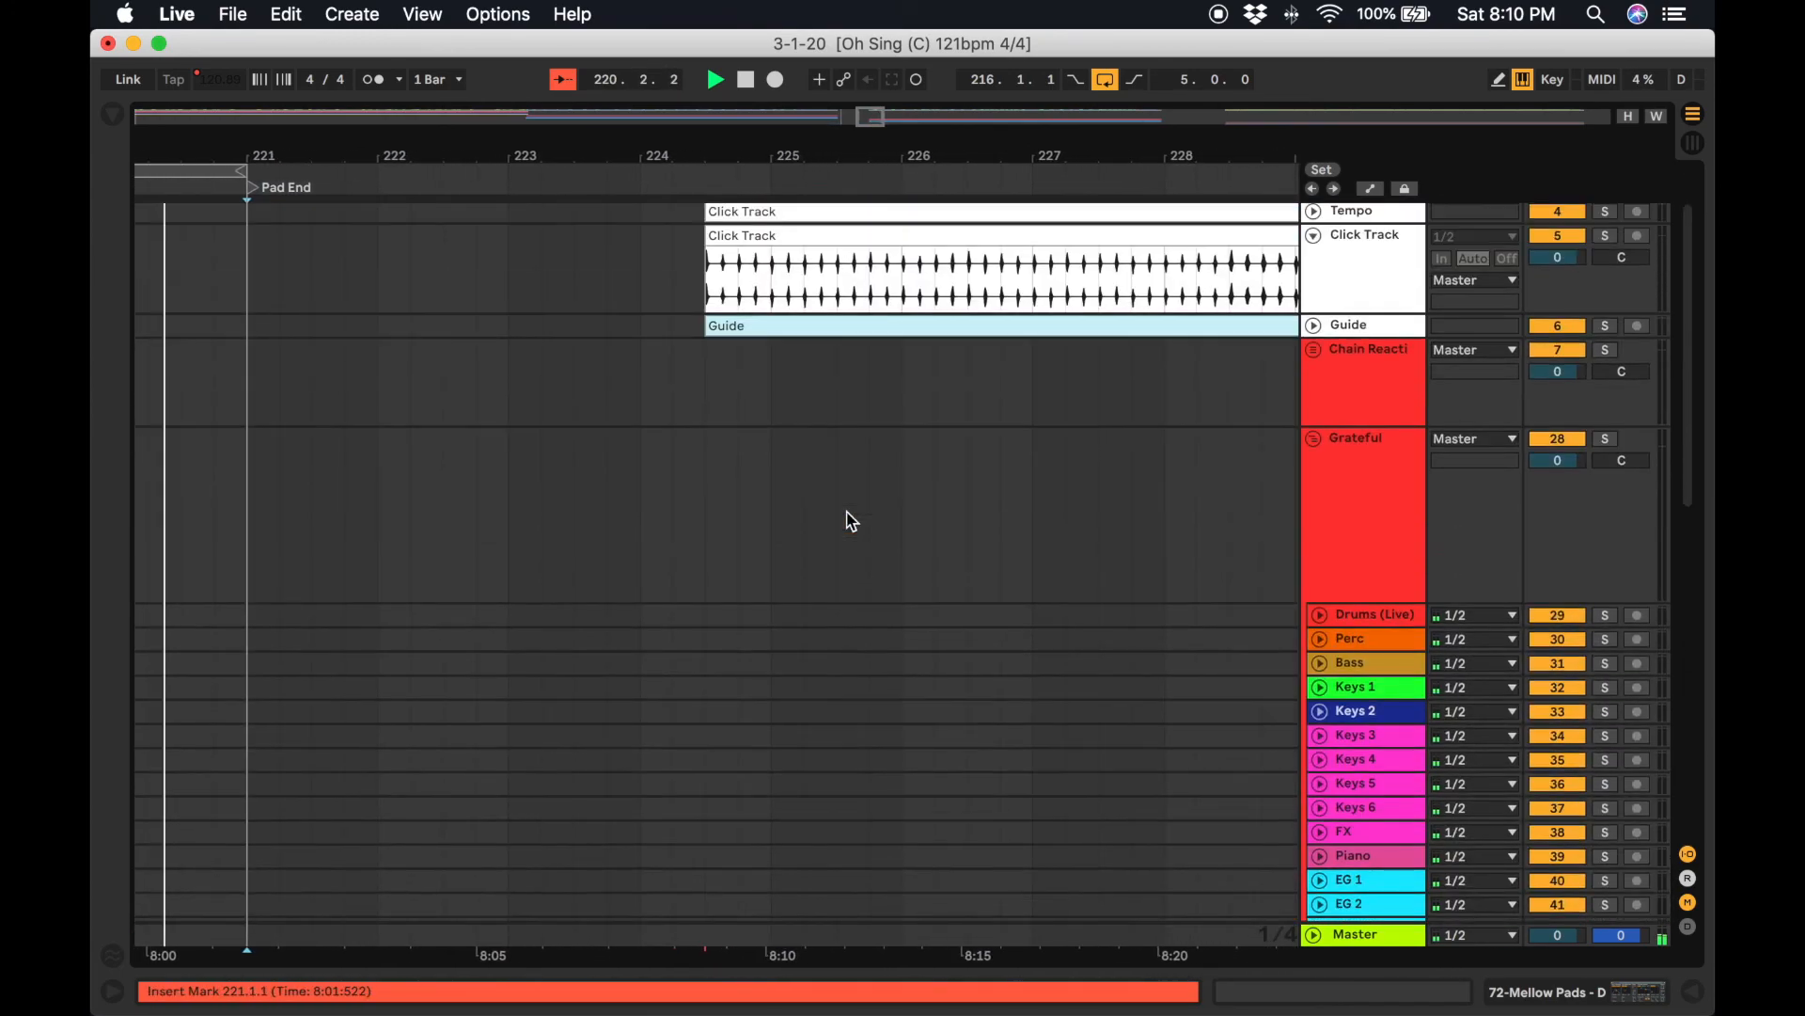
scroll(851, 520, up, 2)
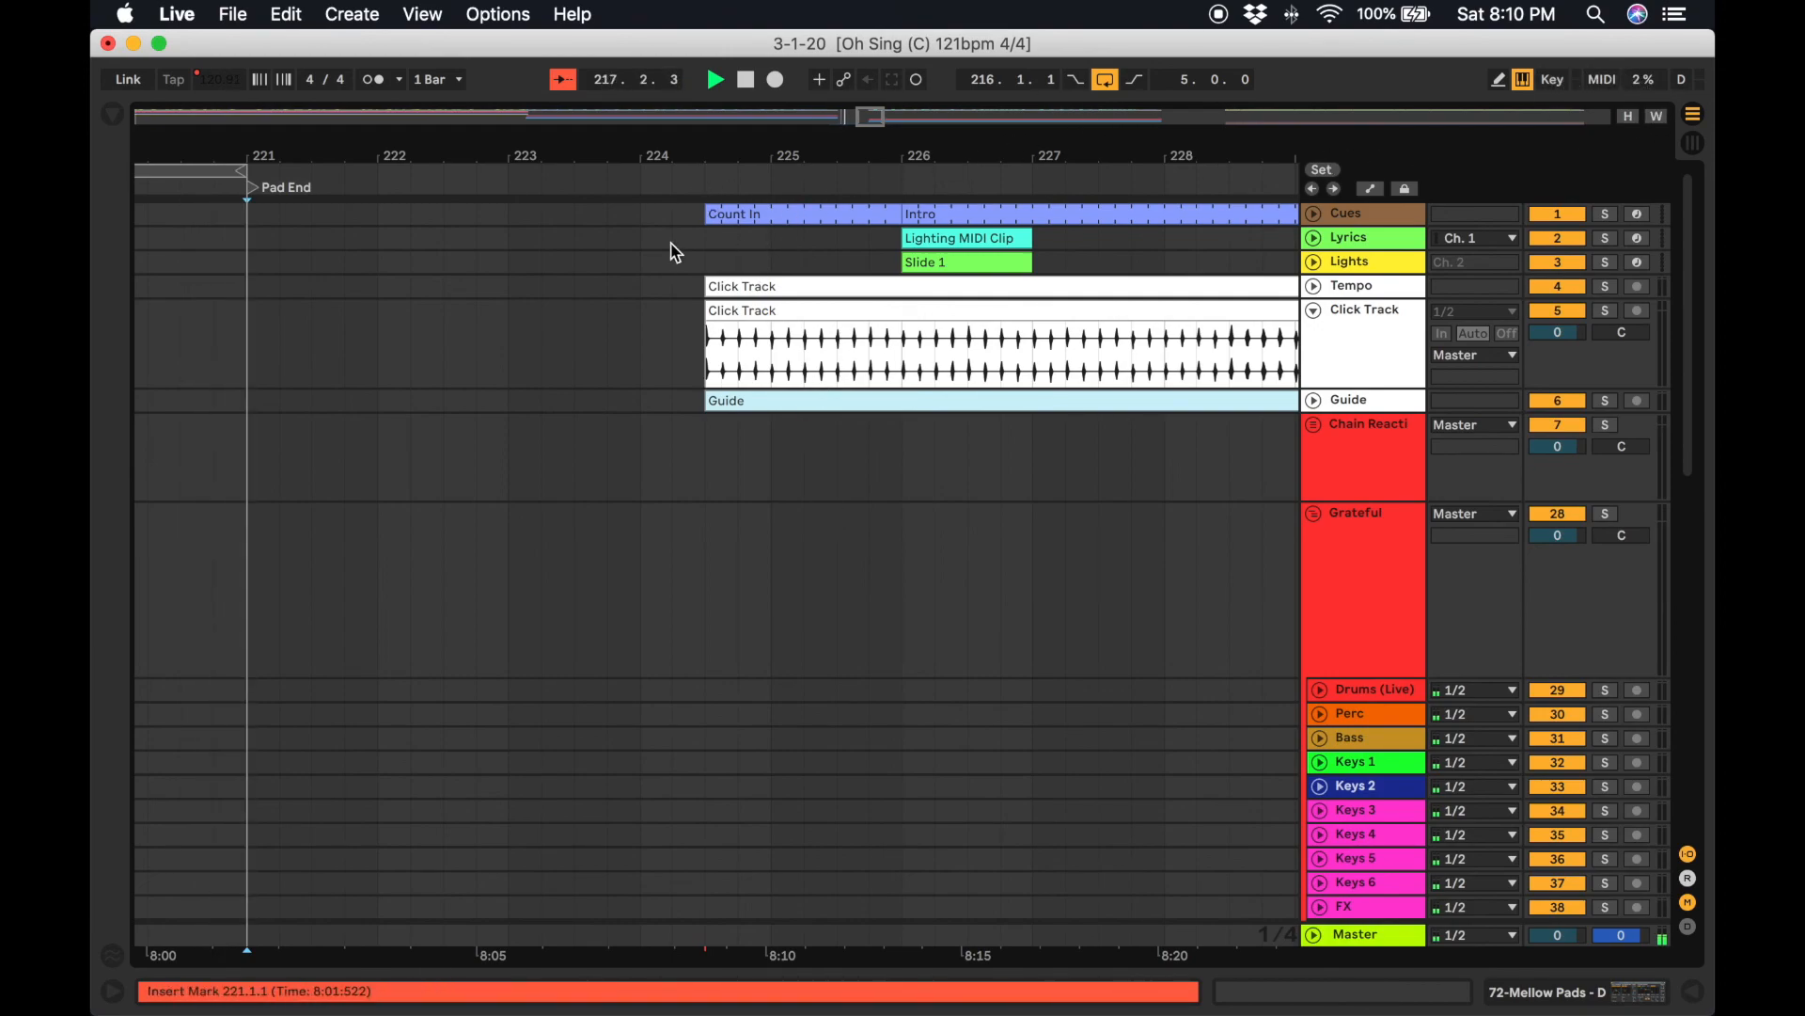
right_click(707, 189)
click(750, 255)
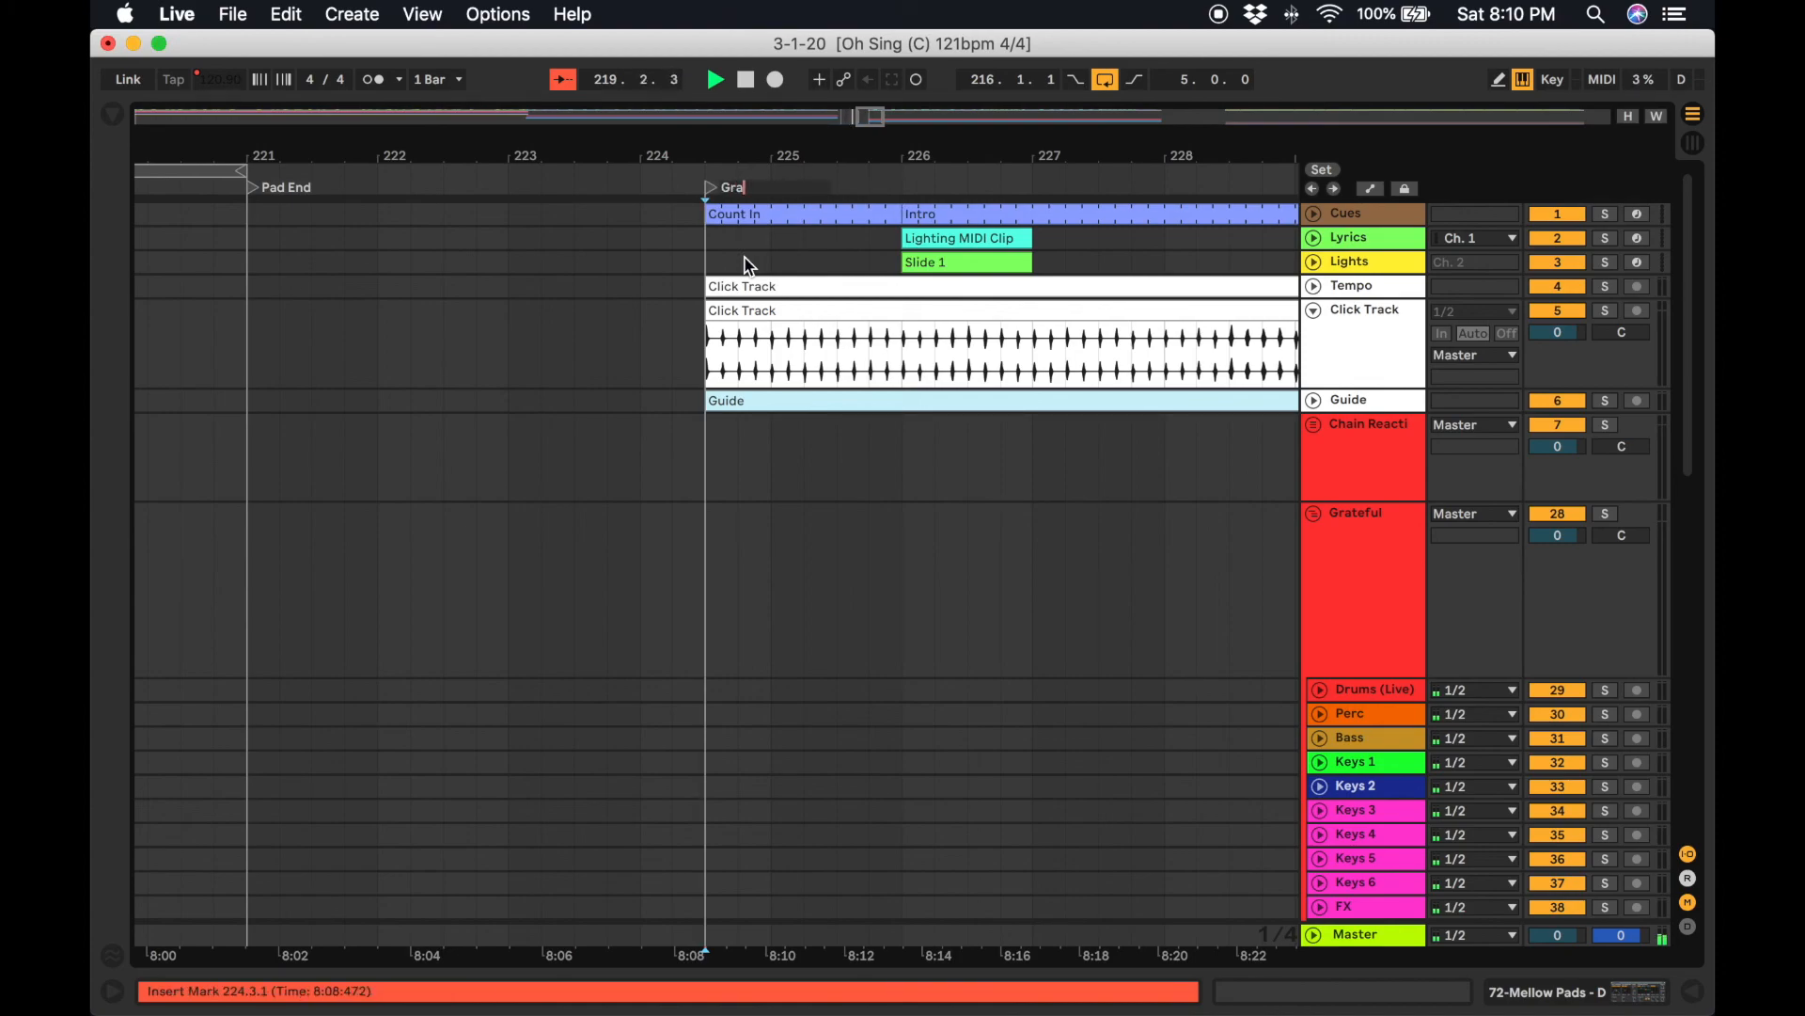
text(Great Are You Lord)
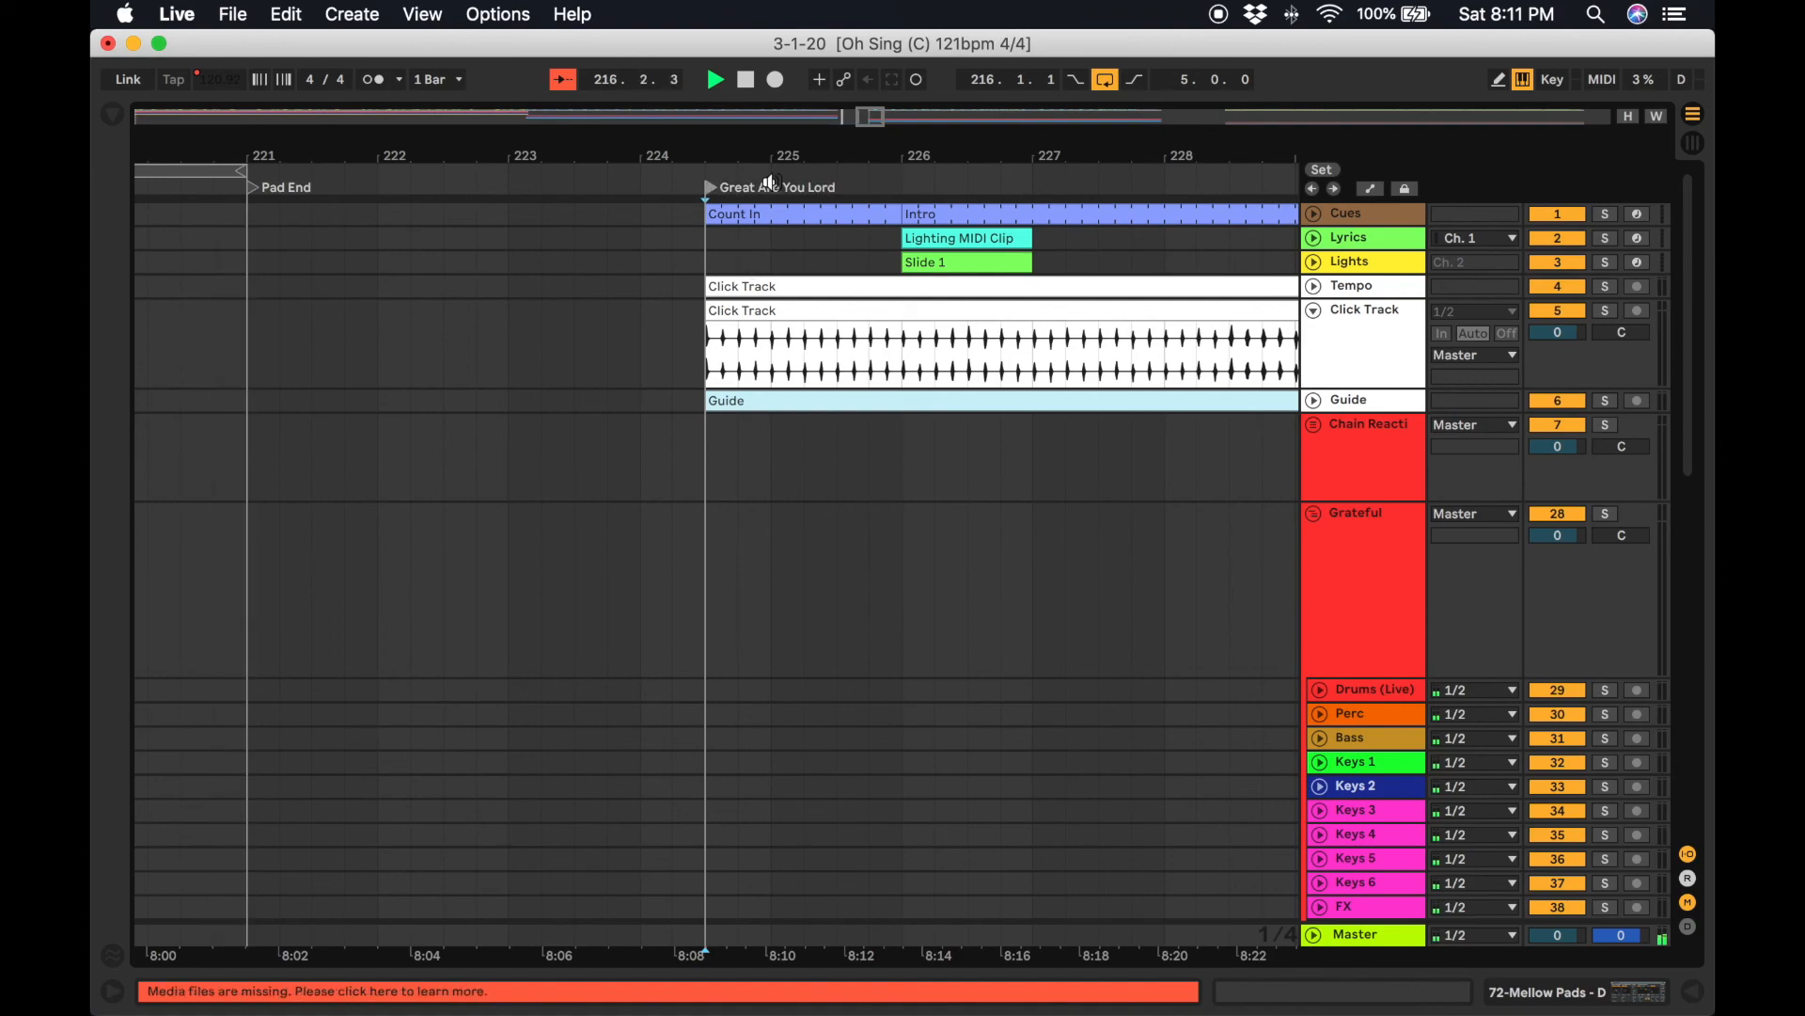
click(1564, 83)
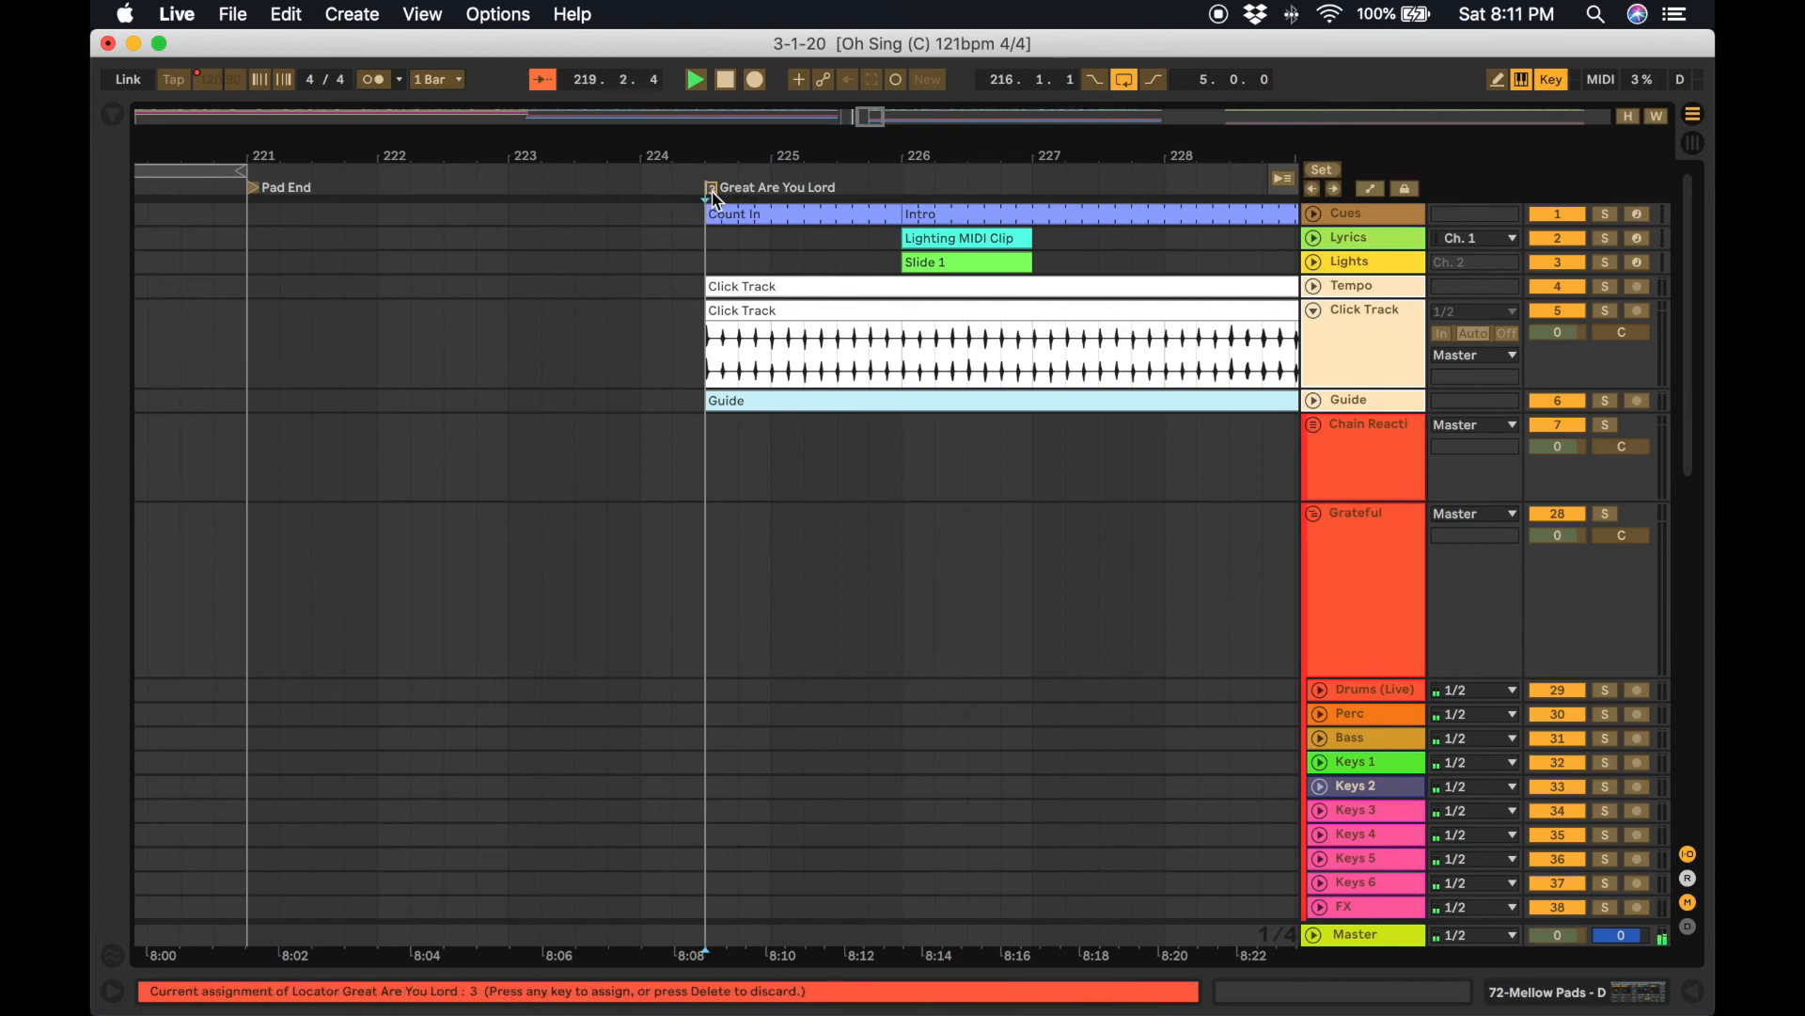
click(1550, 82)
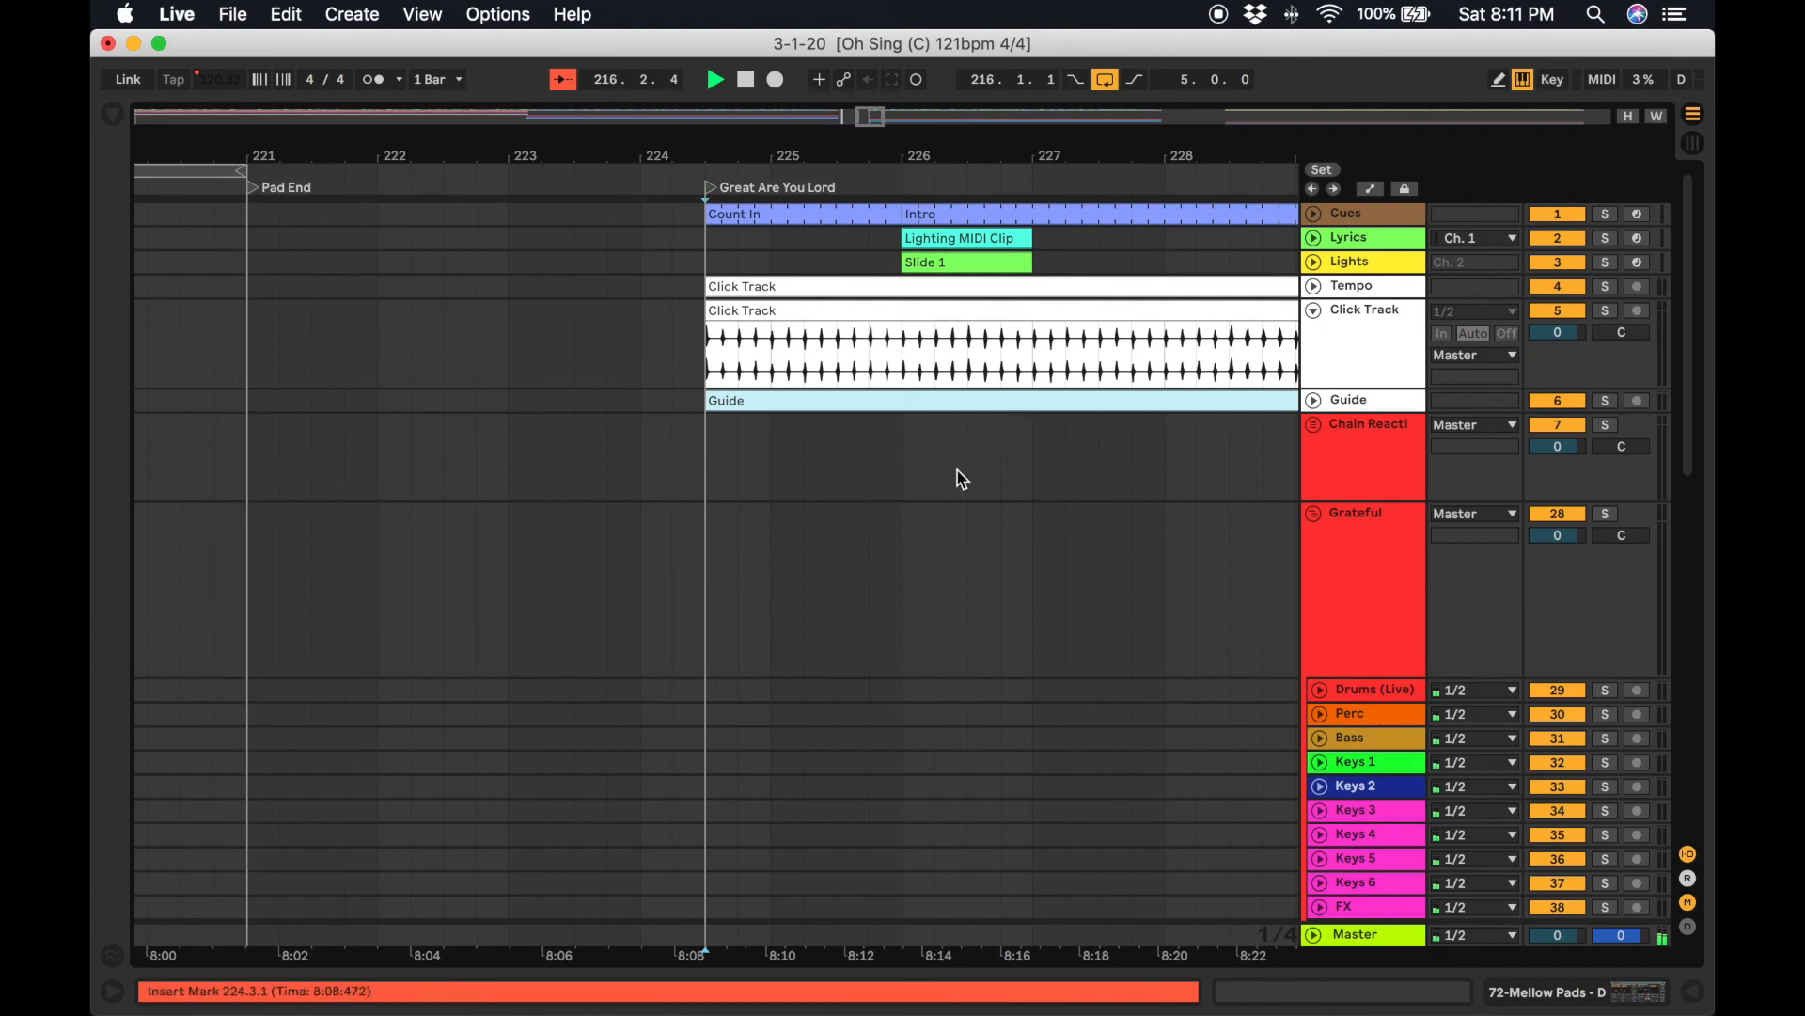
Collapse the 72 Mellow Pads track and the Great Are Lord group track.
scroll(962, 479, down, 15)
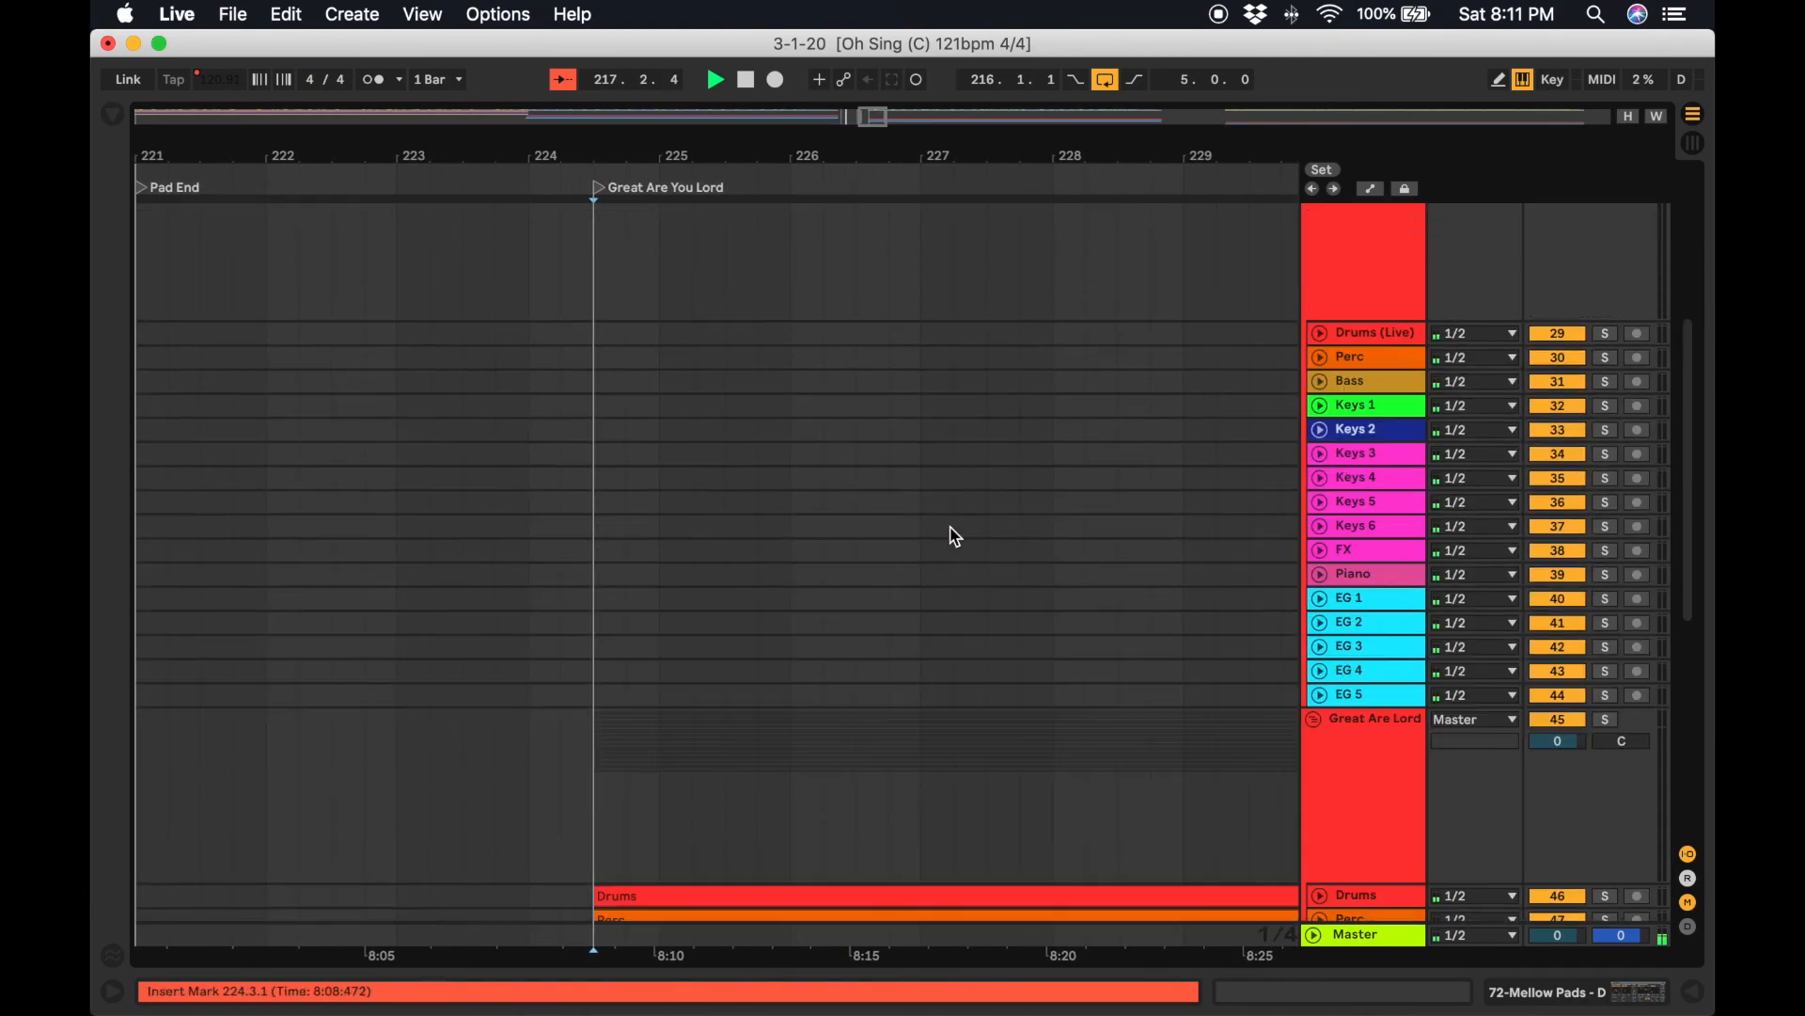
scroll(955, 536, up, 10)
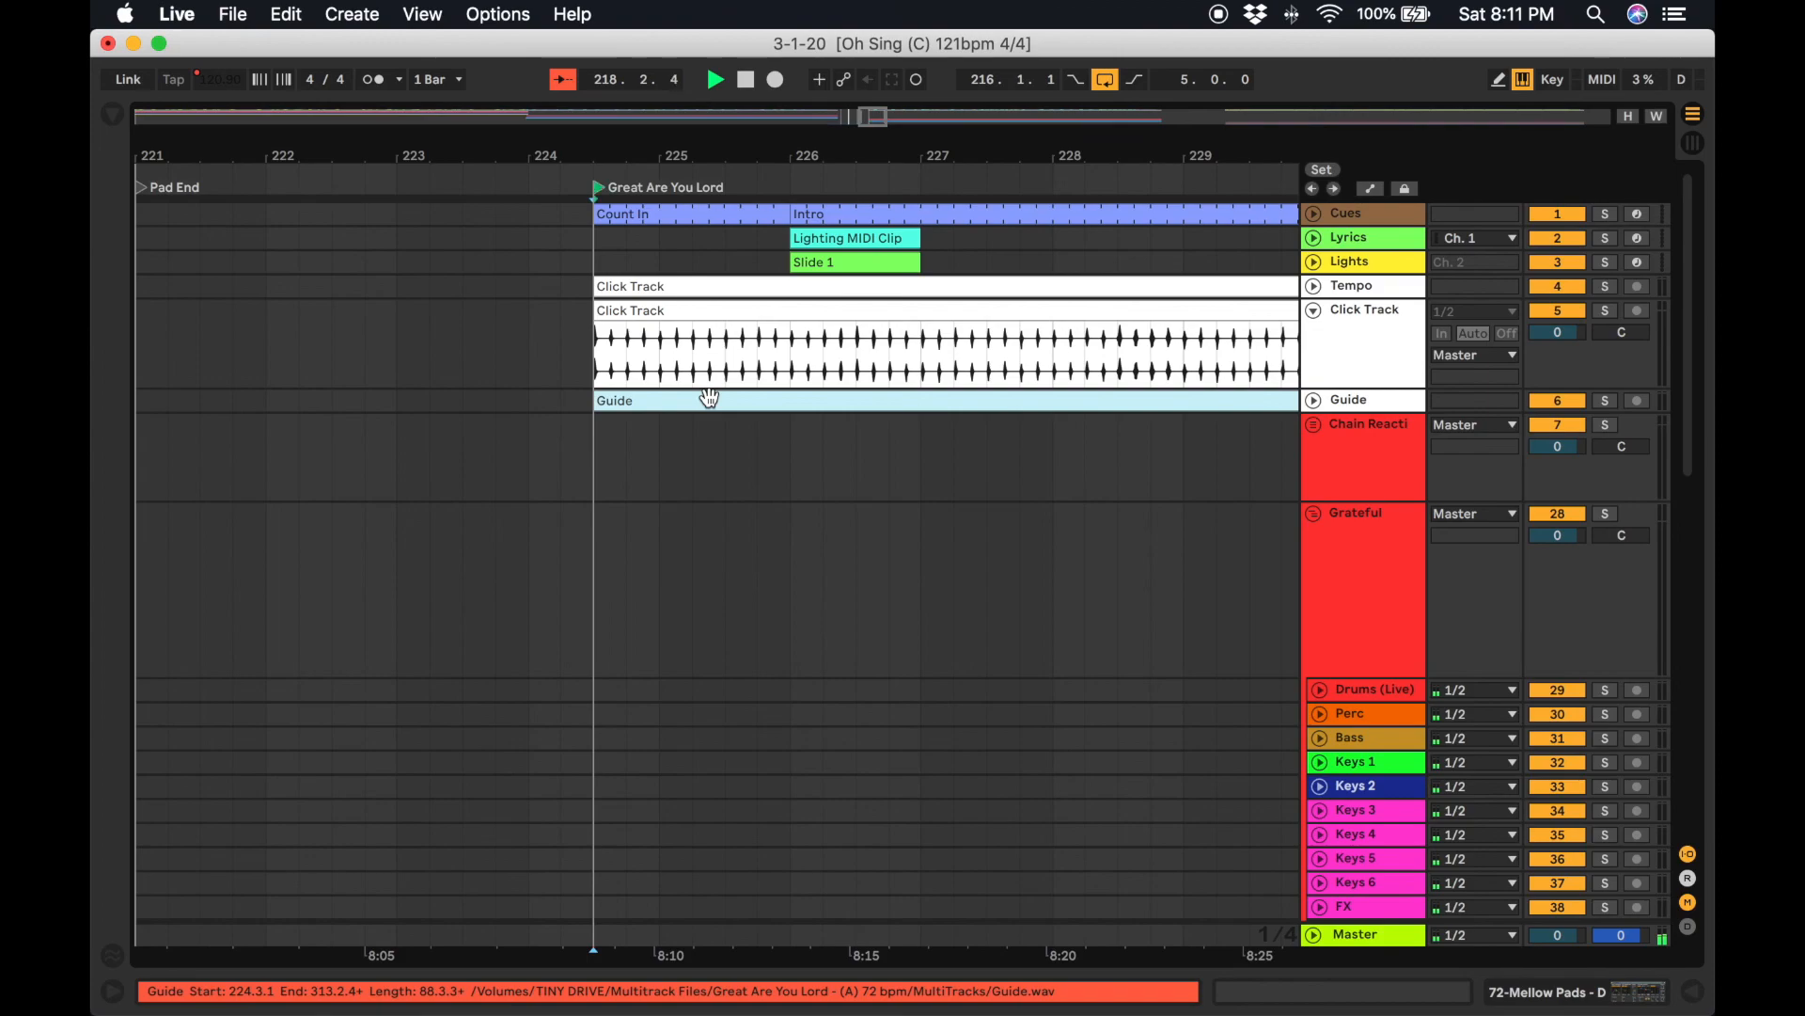
scroll(710, 397, down, 2)
scroll(713, 403, down, 15)
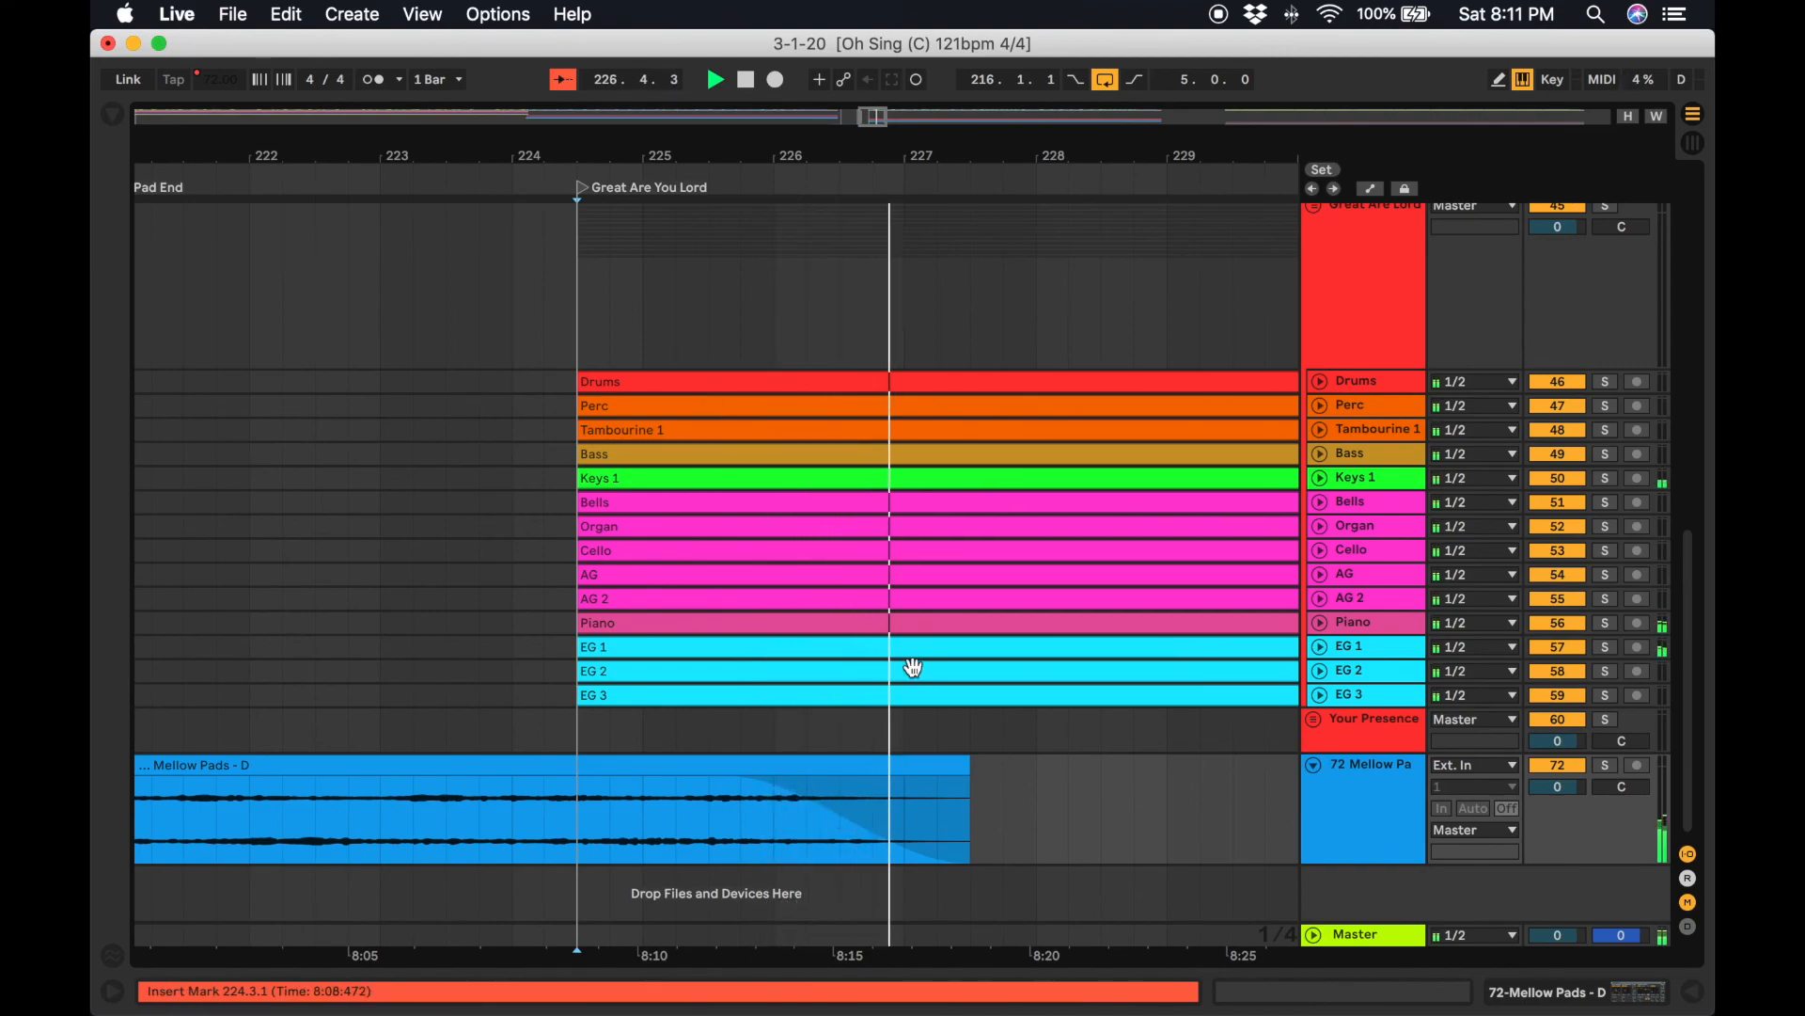
scroll(914, 691, up, 15)
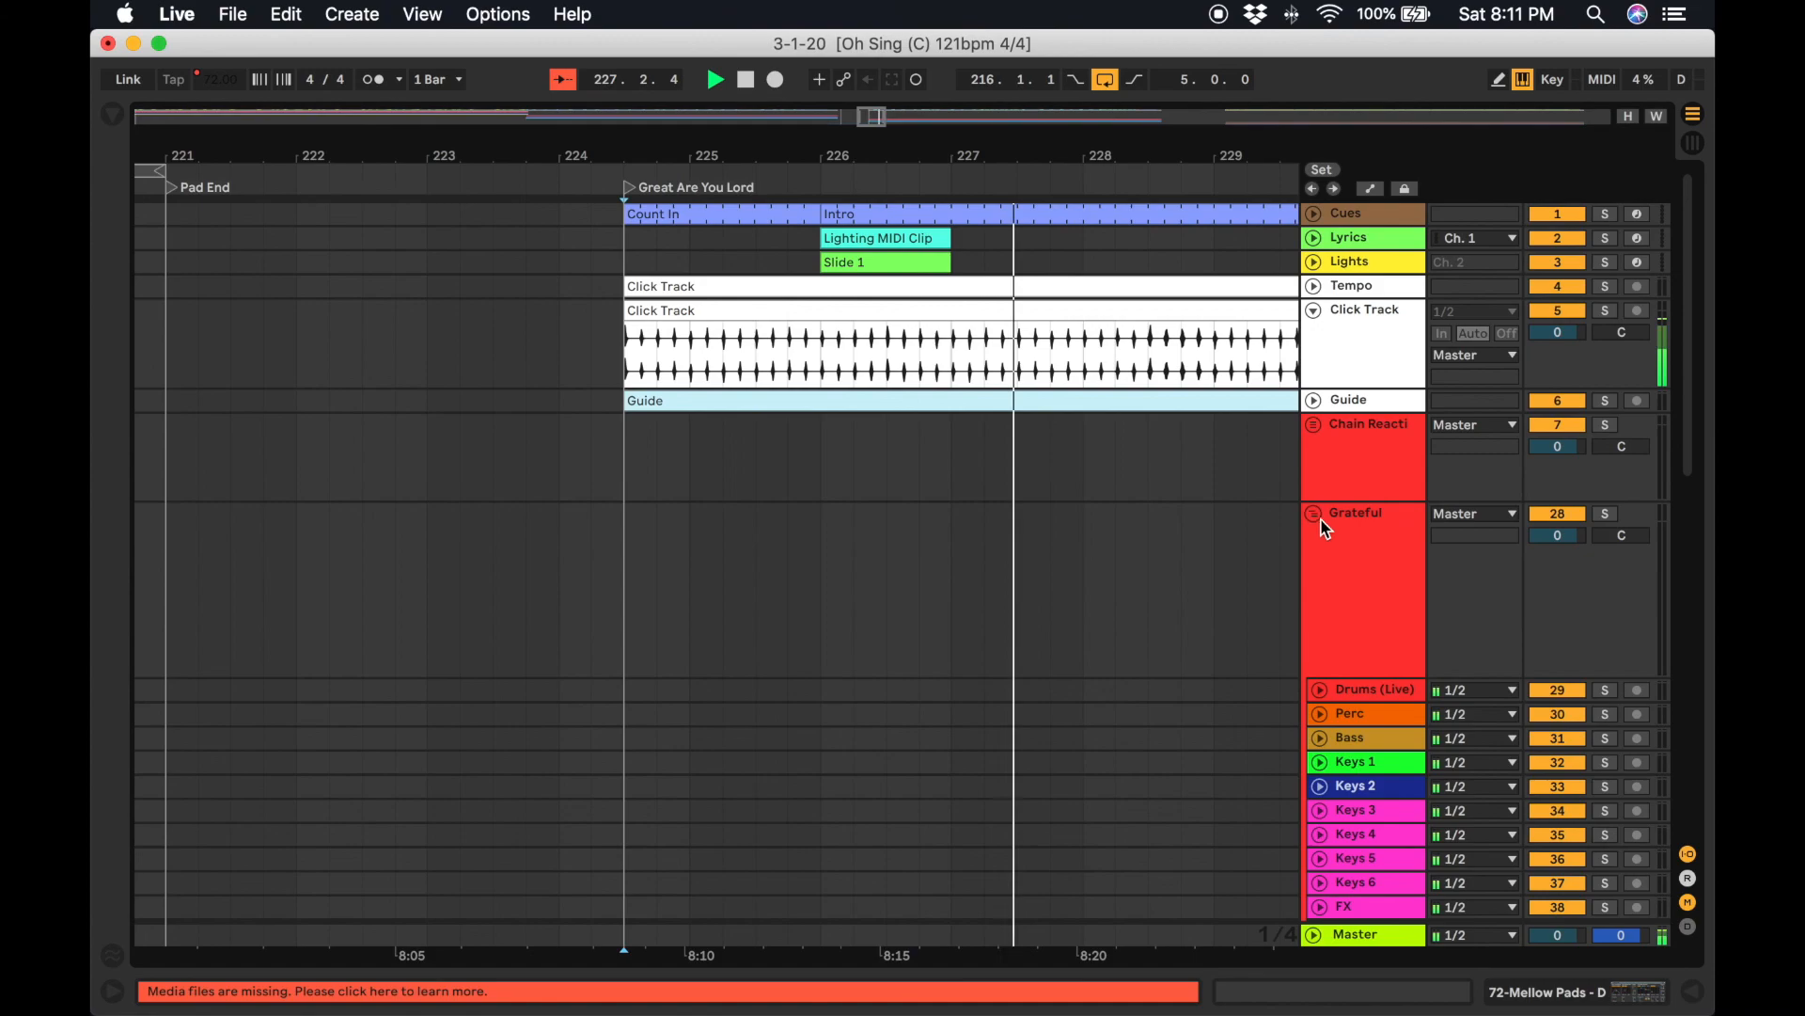
scroll(1327, 583, down, 15)
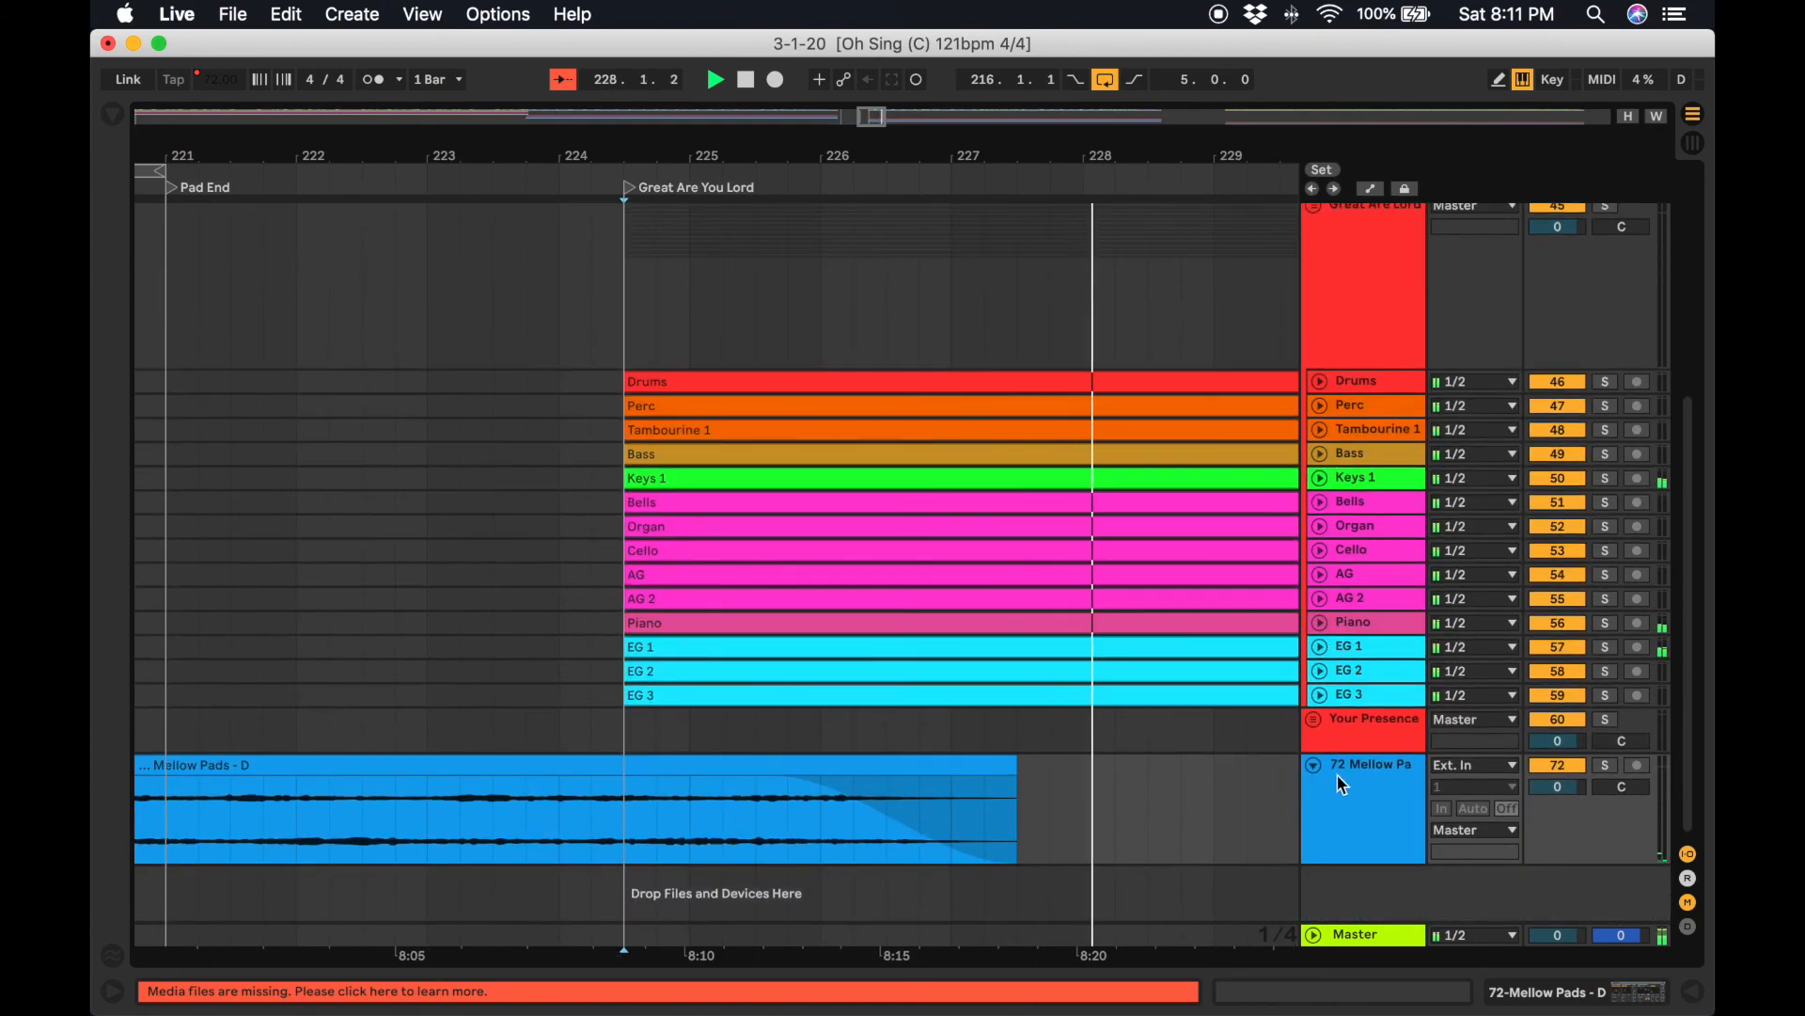
scroll(1342, 785, up, 1)
click(1314, 788)
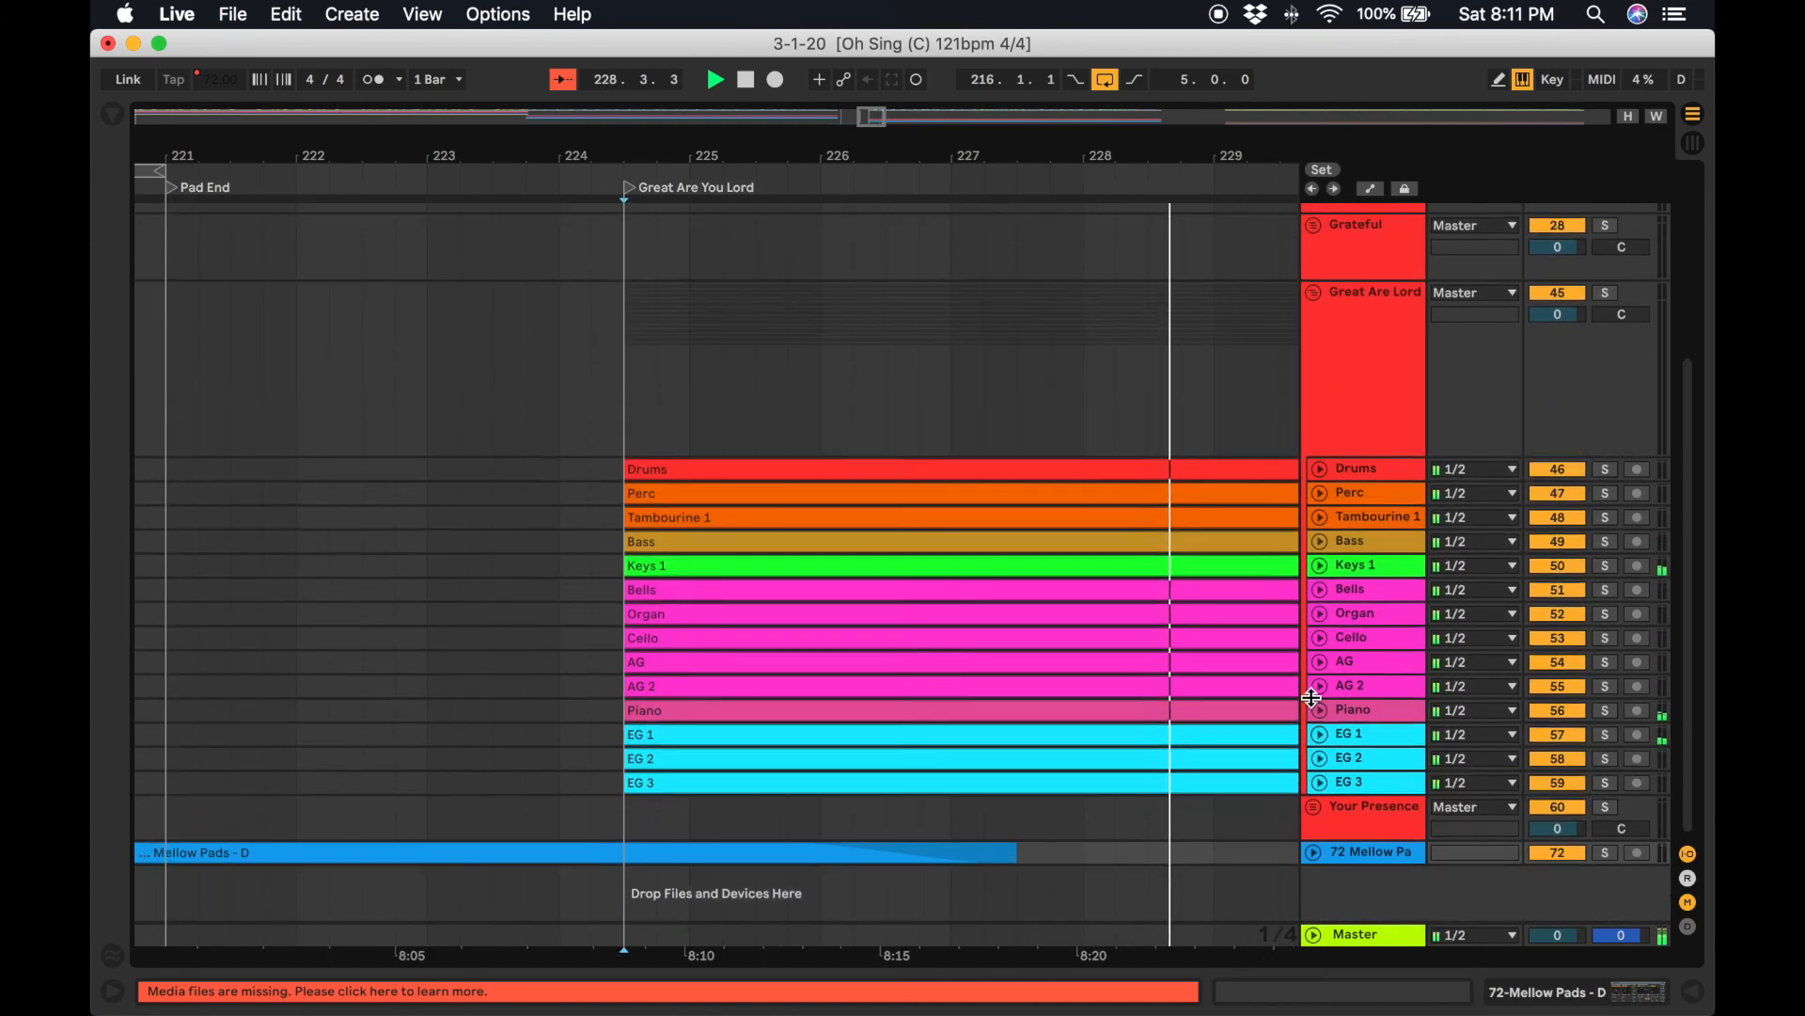
scroll(1313, 659, up, 5)
click(1314, 583)
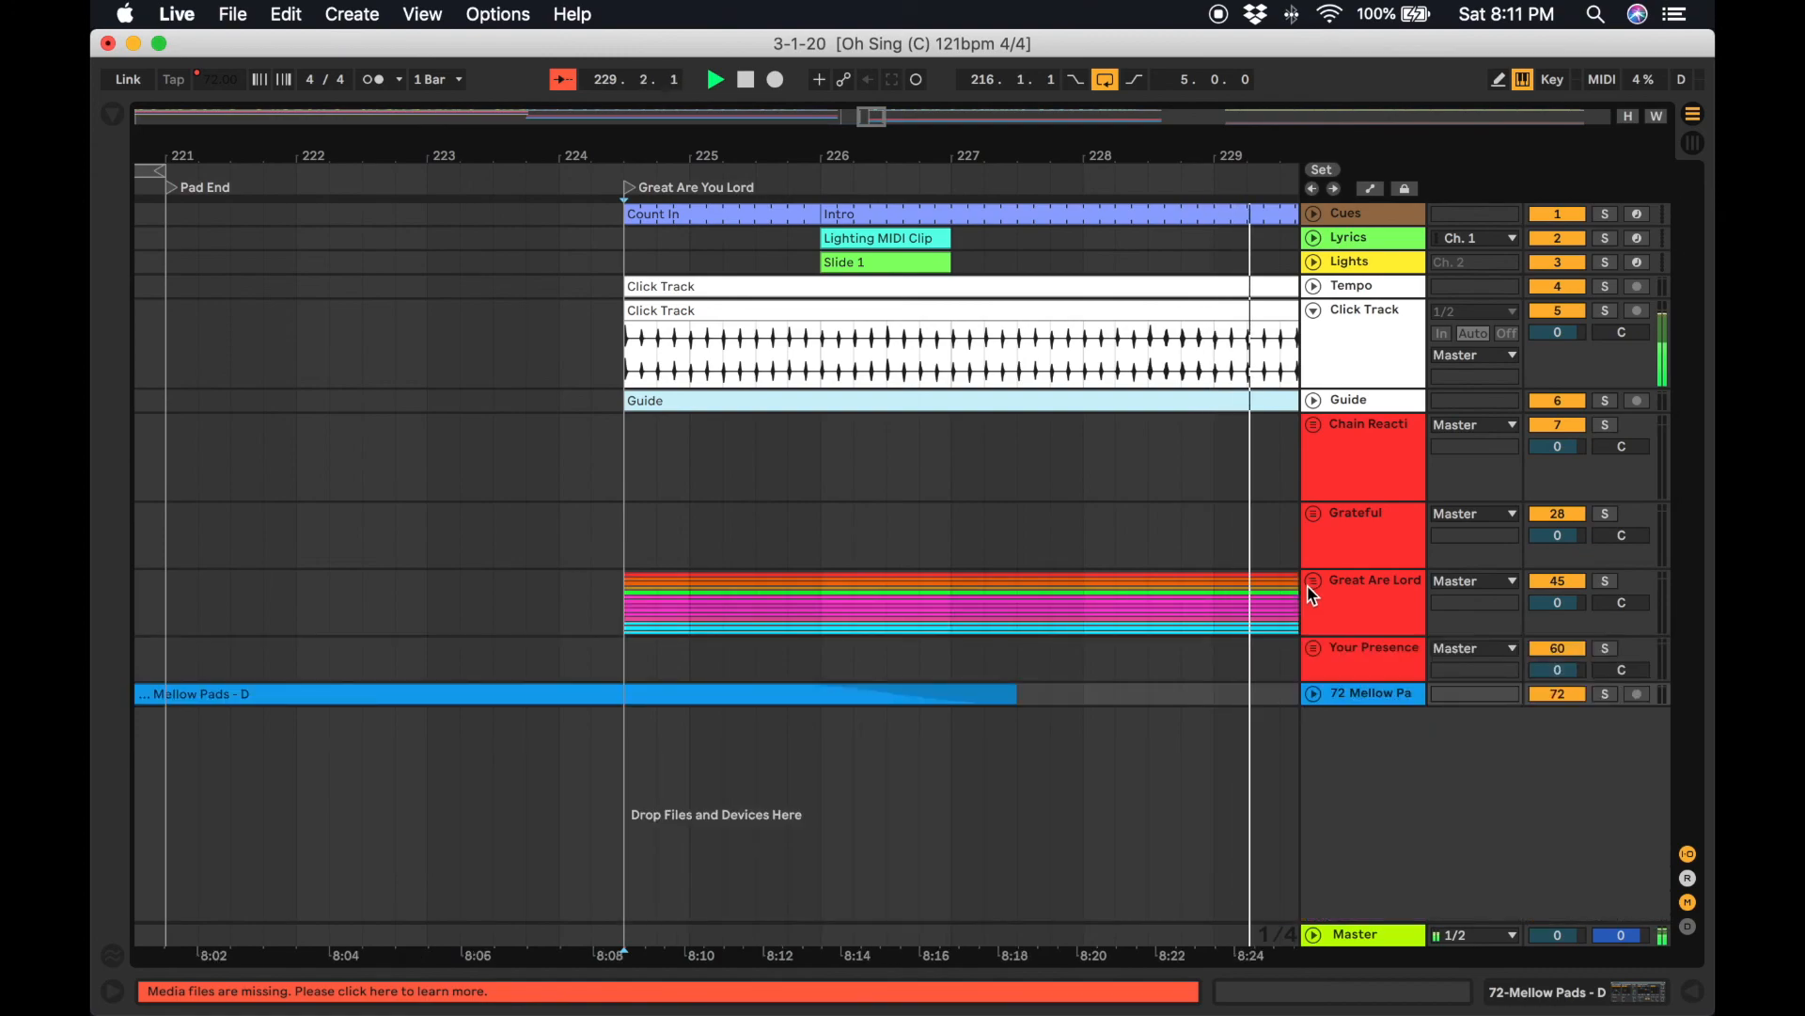
scroll(904, 510, left, 5)
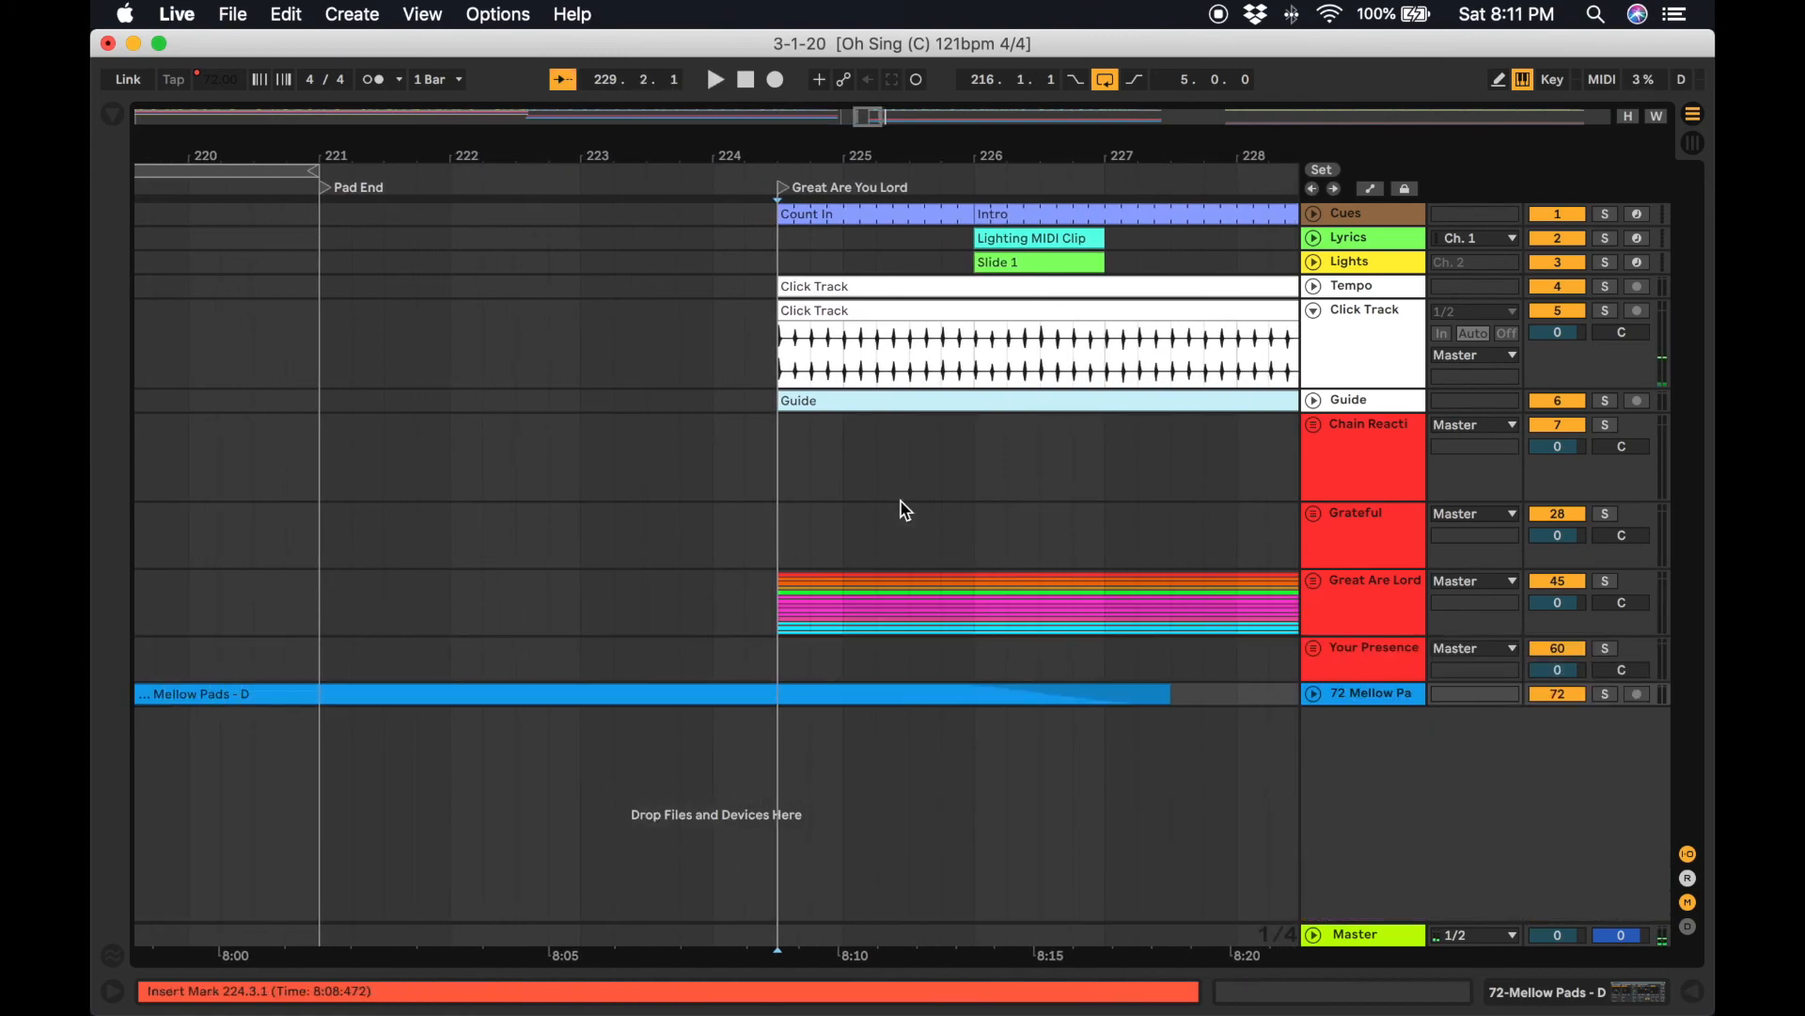
Cut all the Great Are You Lord clips and paste them starting at bar 221.3, right after the Pad End locator.
click(835, 215)
scroll(835, 215, right, 20)
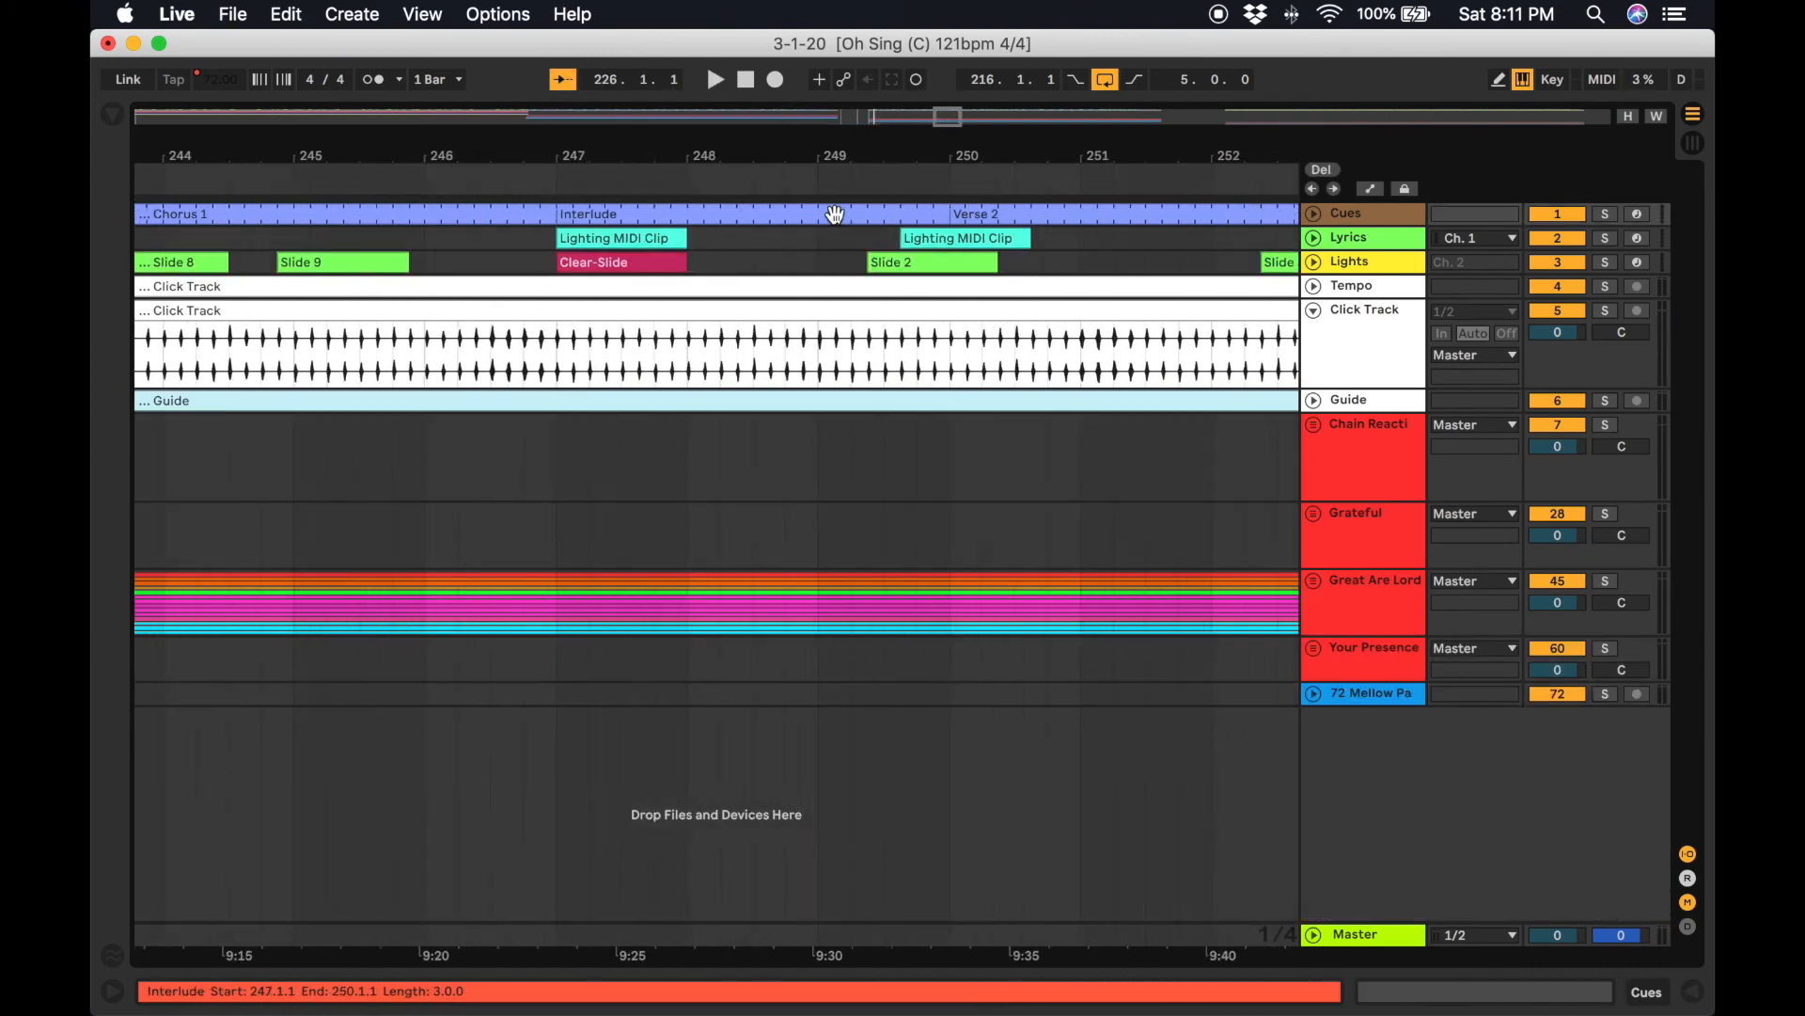
click(1314, 583)
scroll(1056, 580, down, 5)
scroll(1056, 581, right, 20)
scroll(1058, 576, right, 15)
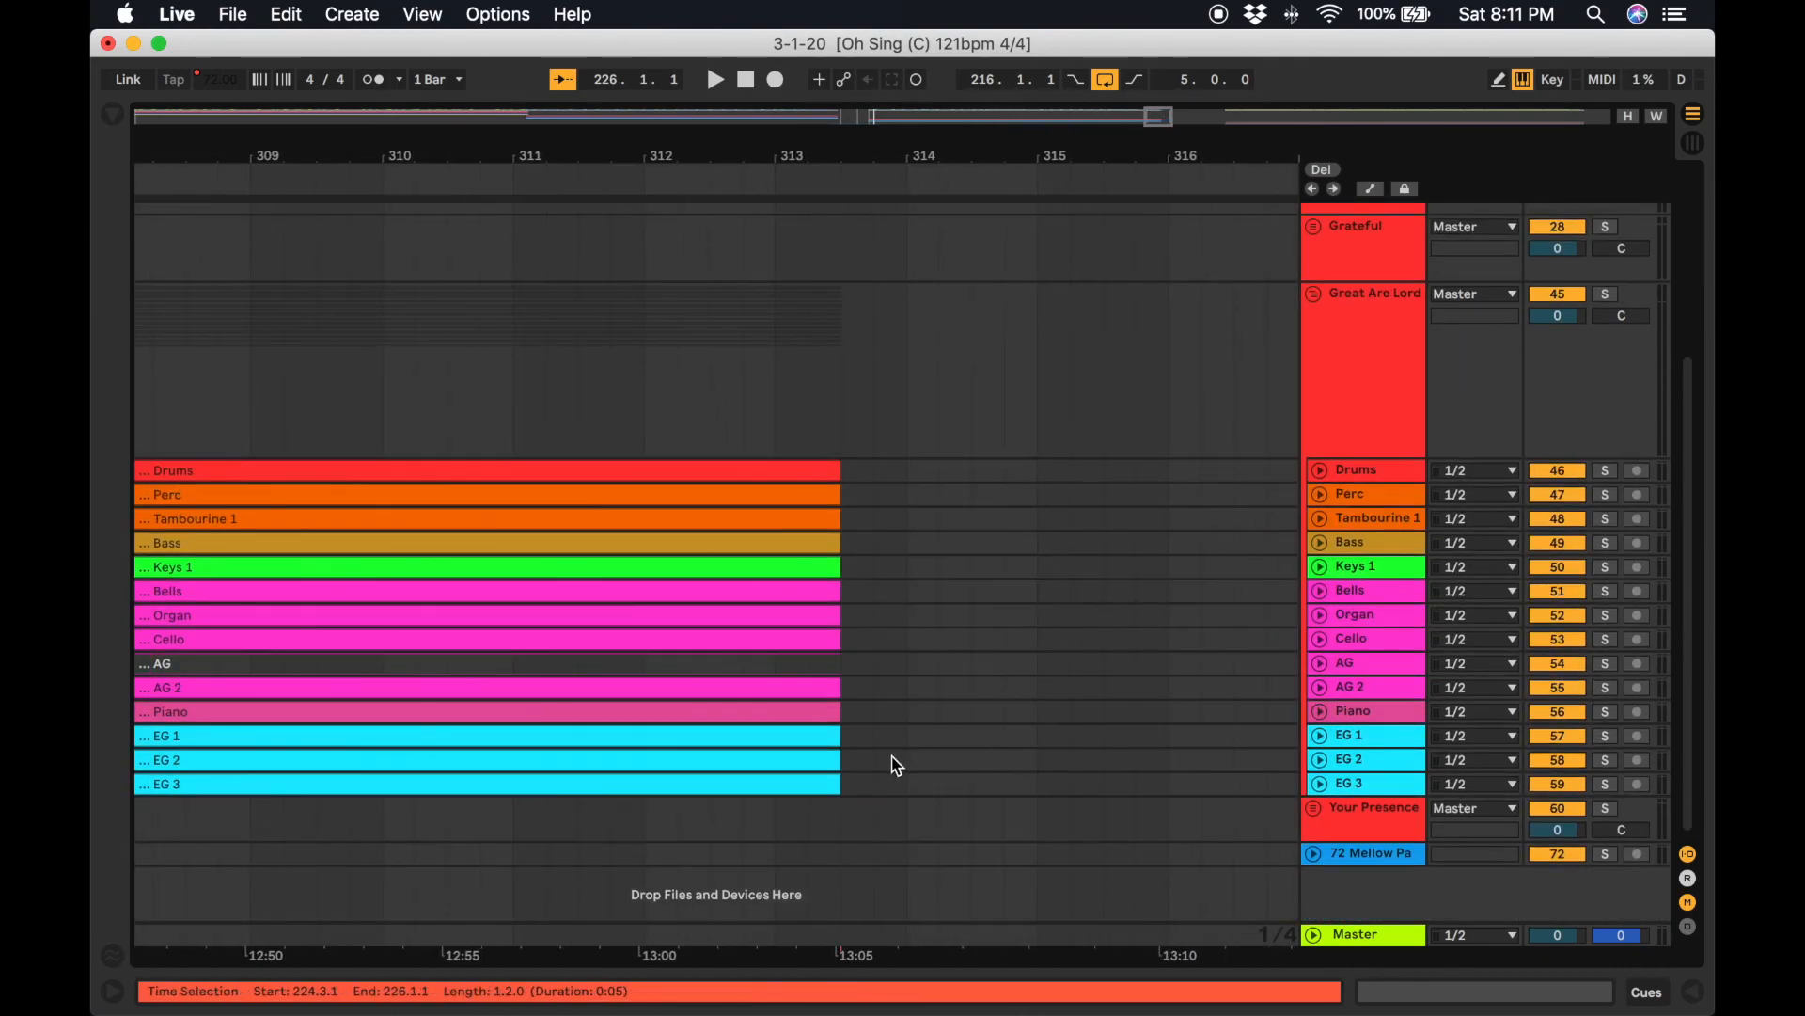
click(823, 787)
scroll(824, 787, up, 5)
key(Delete)
scroll(822, 786, left, 15)
scroll(821, 786, left, 20)
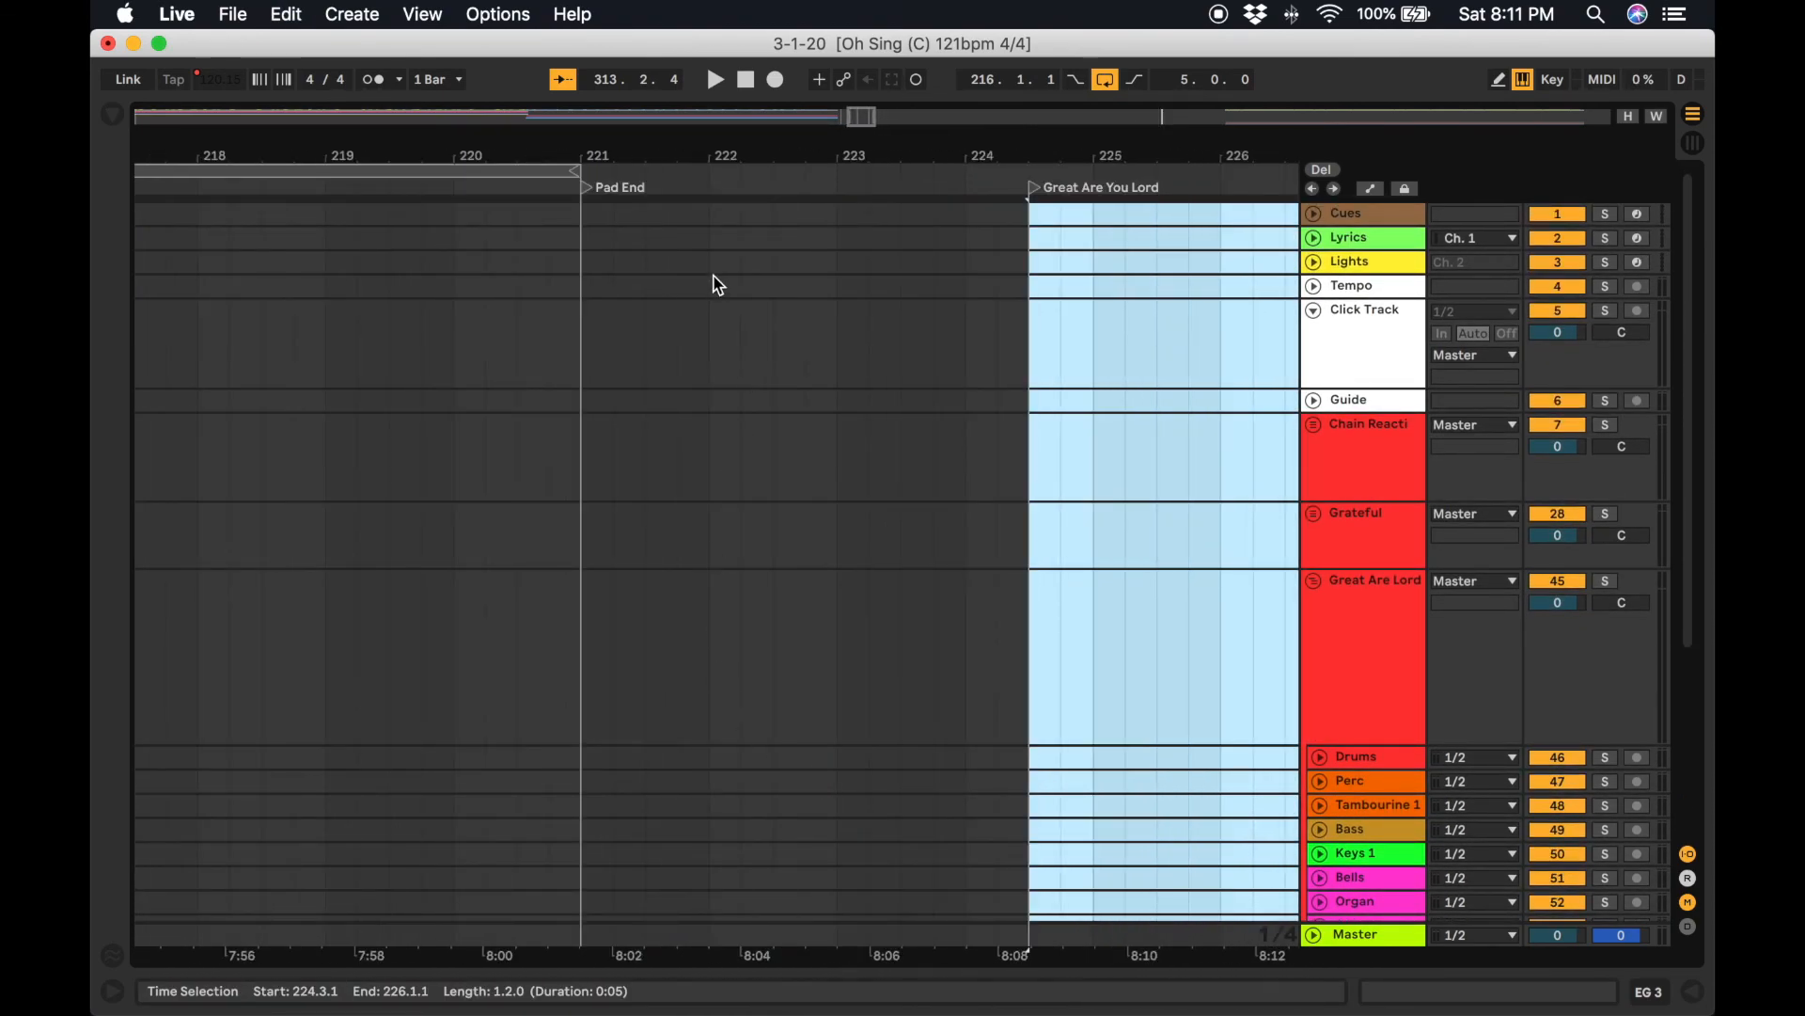
click(709, 224)
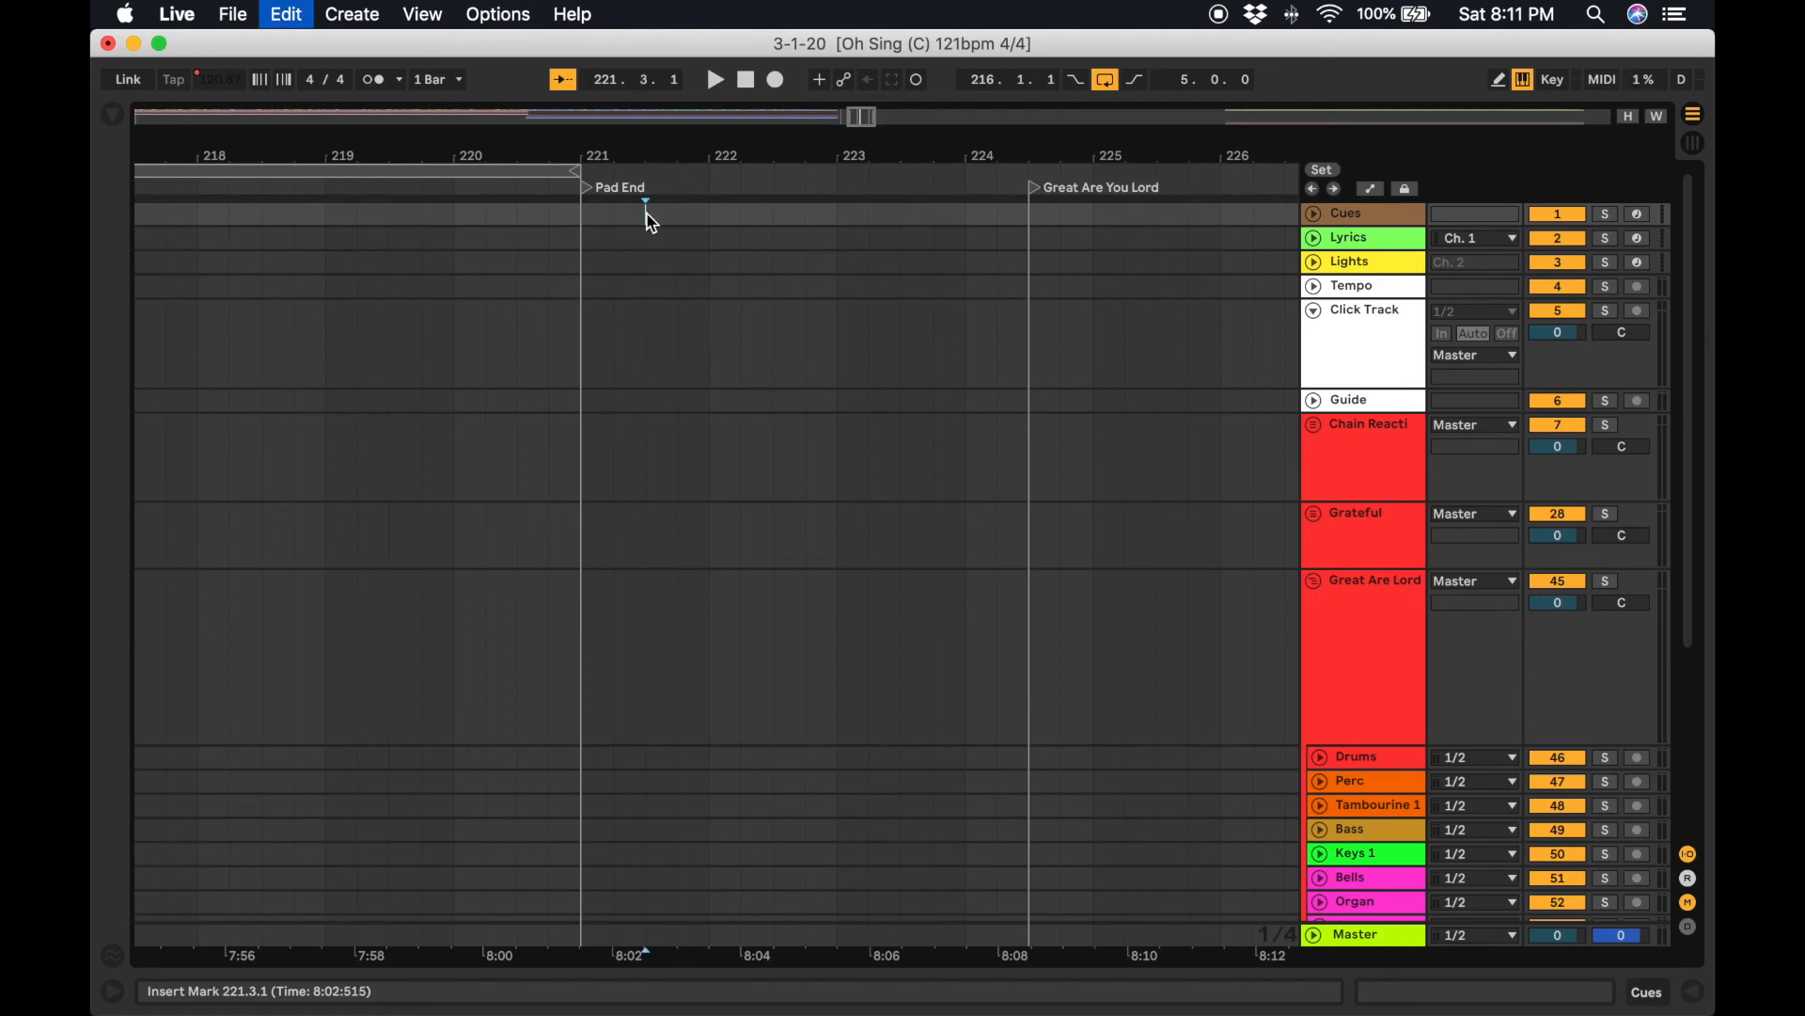
key(super+v)
Move the Great Are You Lord locator to bar 221.3 at the new start of the song.
scroll(727, 429, down, 5)
scroll(730, 439, up, 5)
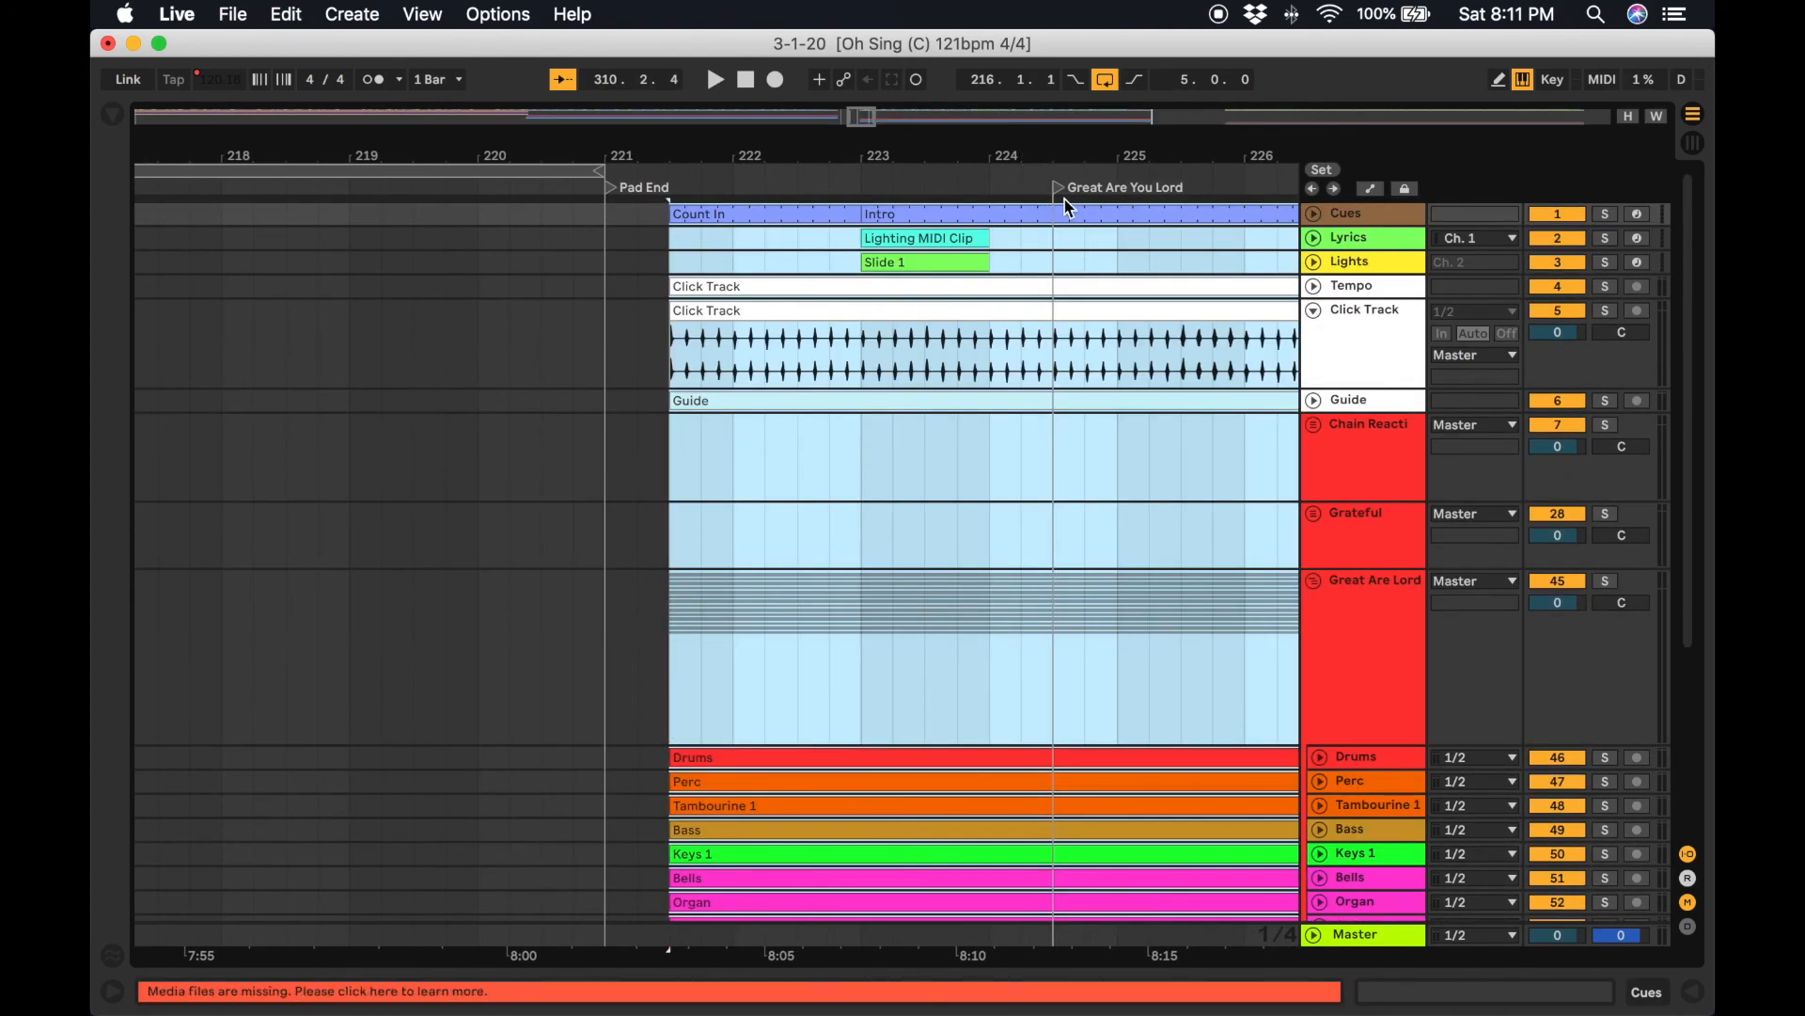
drag(1065, 192, 618, 177)
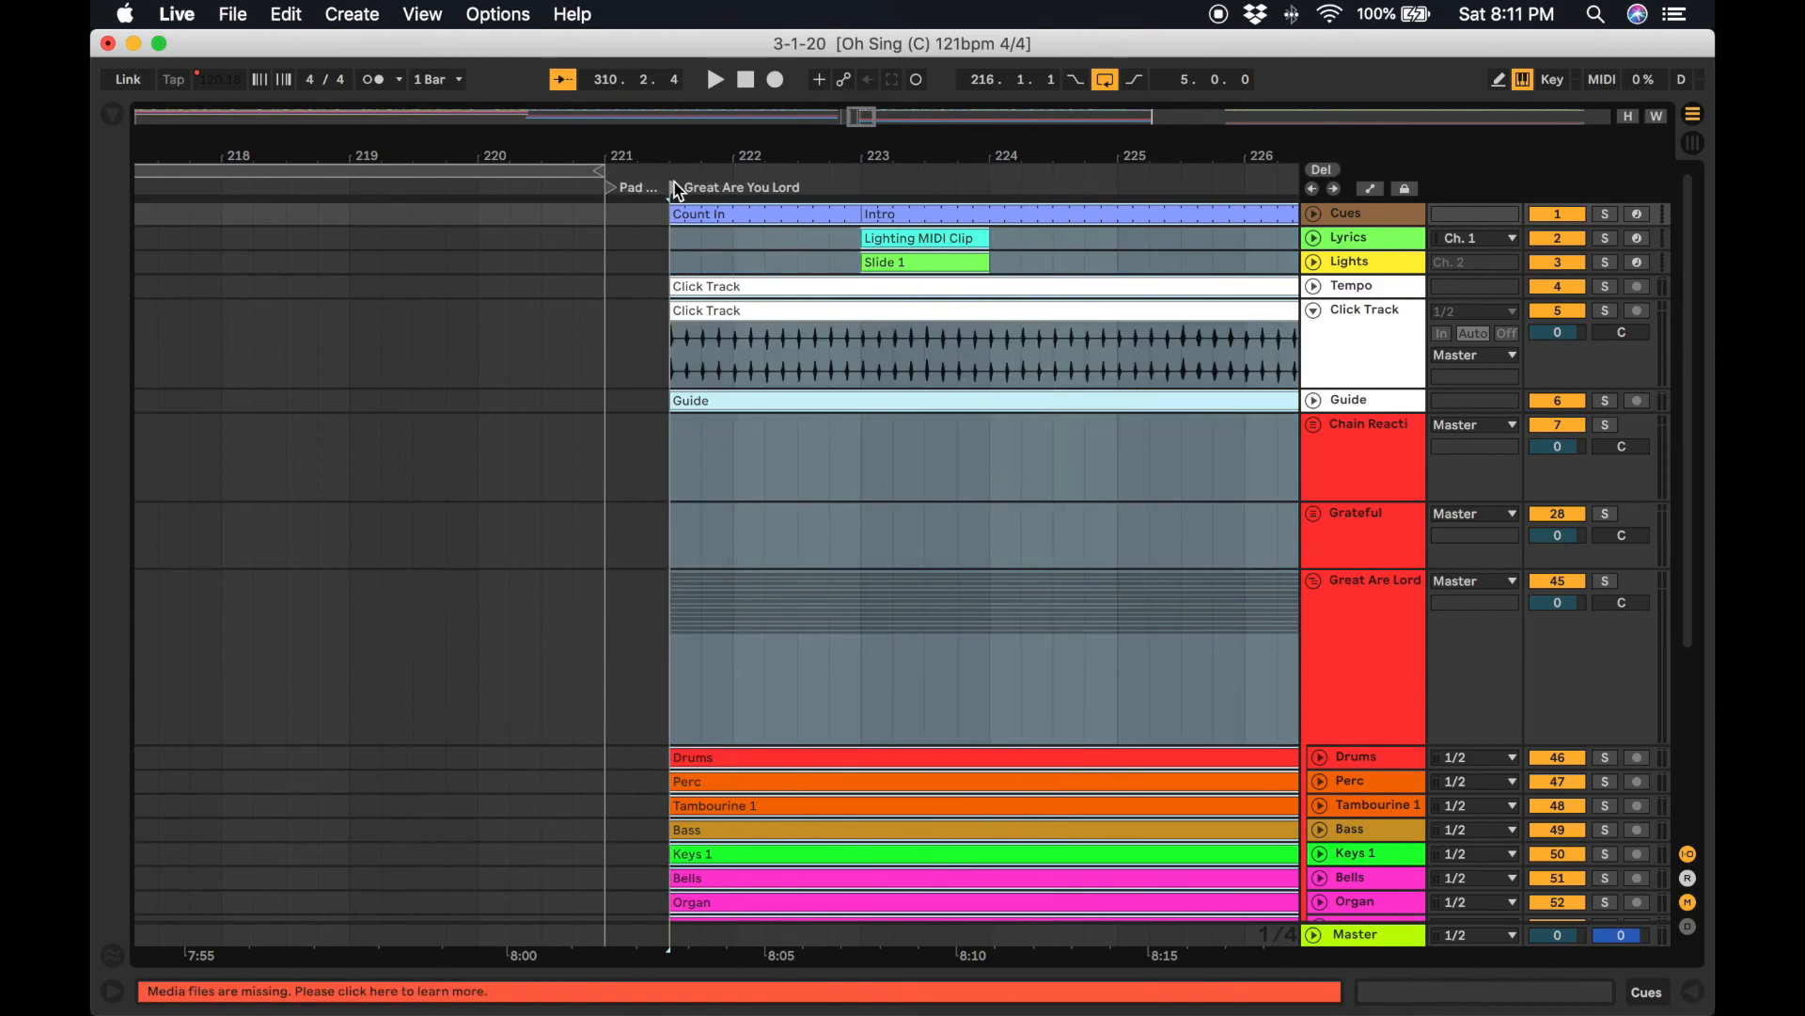
Split the Mellow Pads - D clip at bar 224 and delete the part after the split.
scroll(718, 357, down, 5)
click(713, 854)
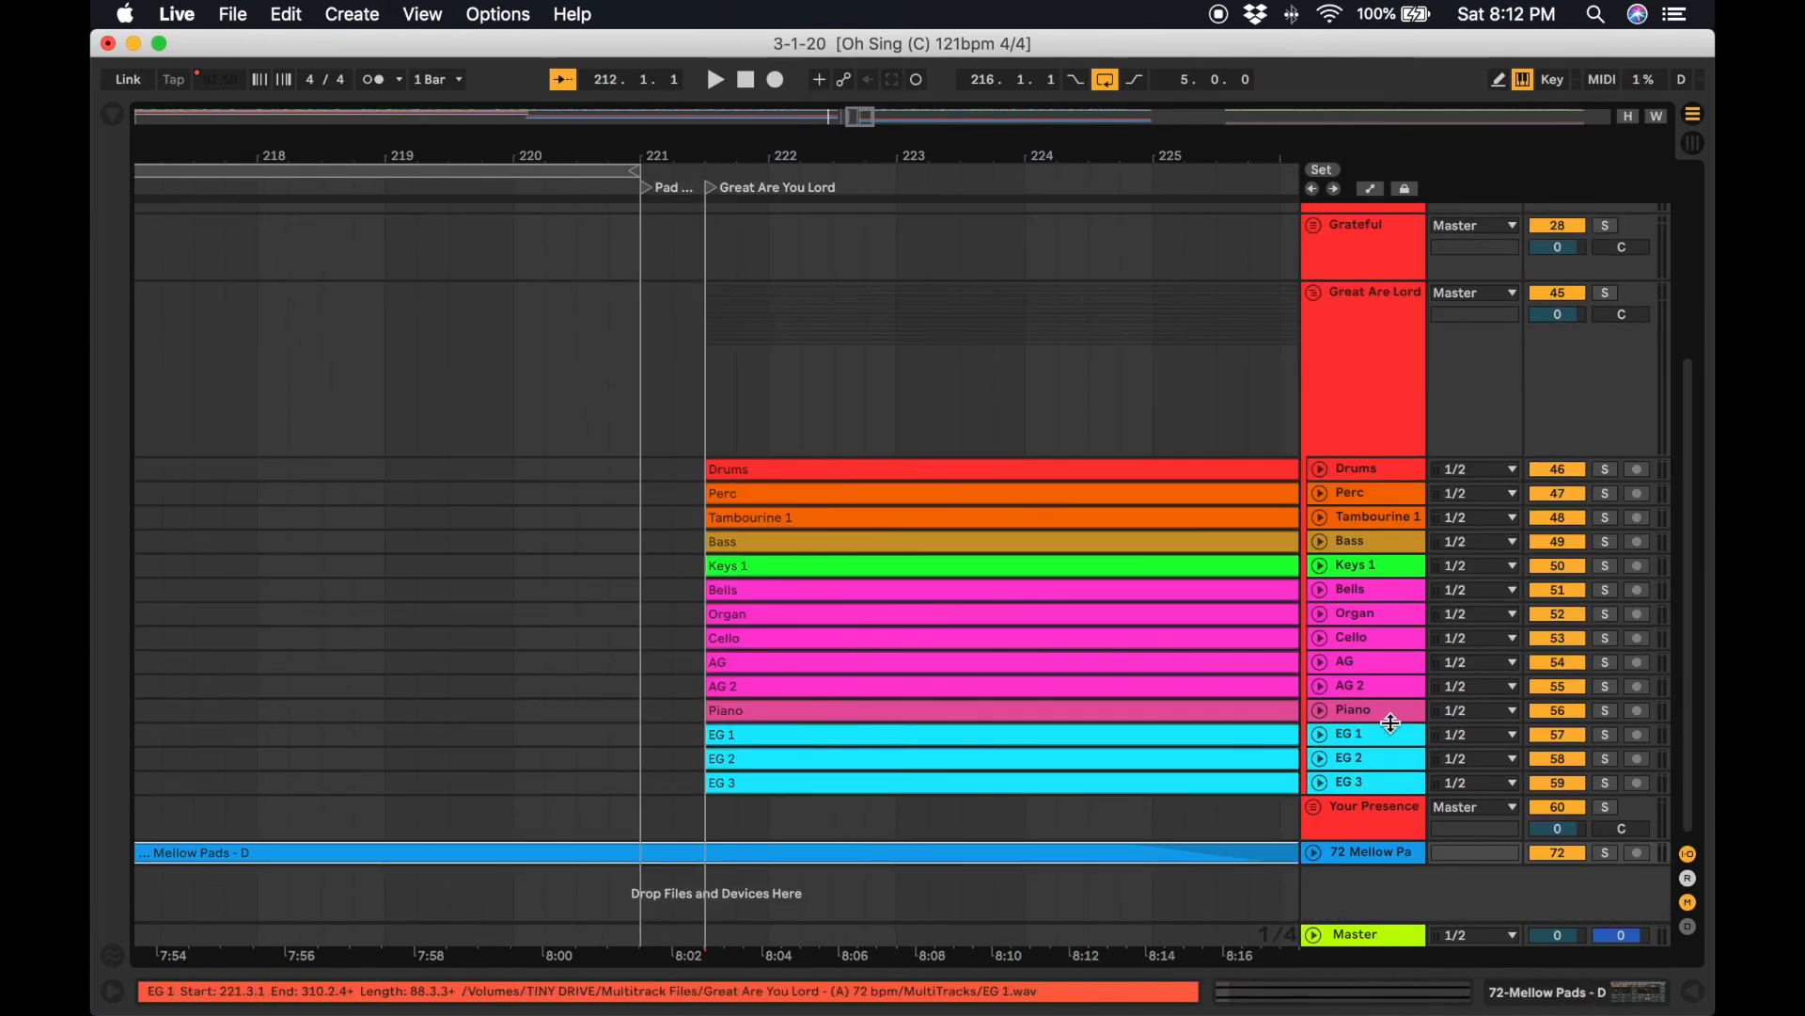
click(1313, 853)
scroll(1064, 677, down, 3)
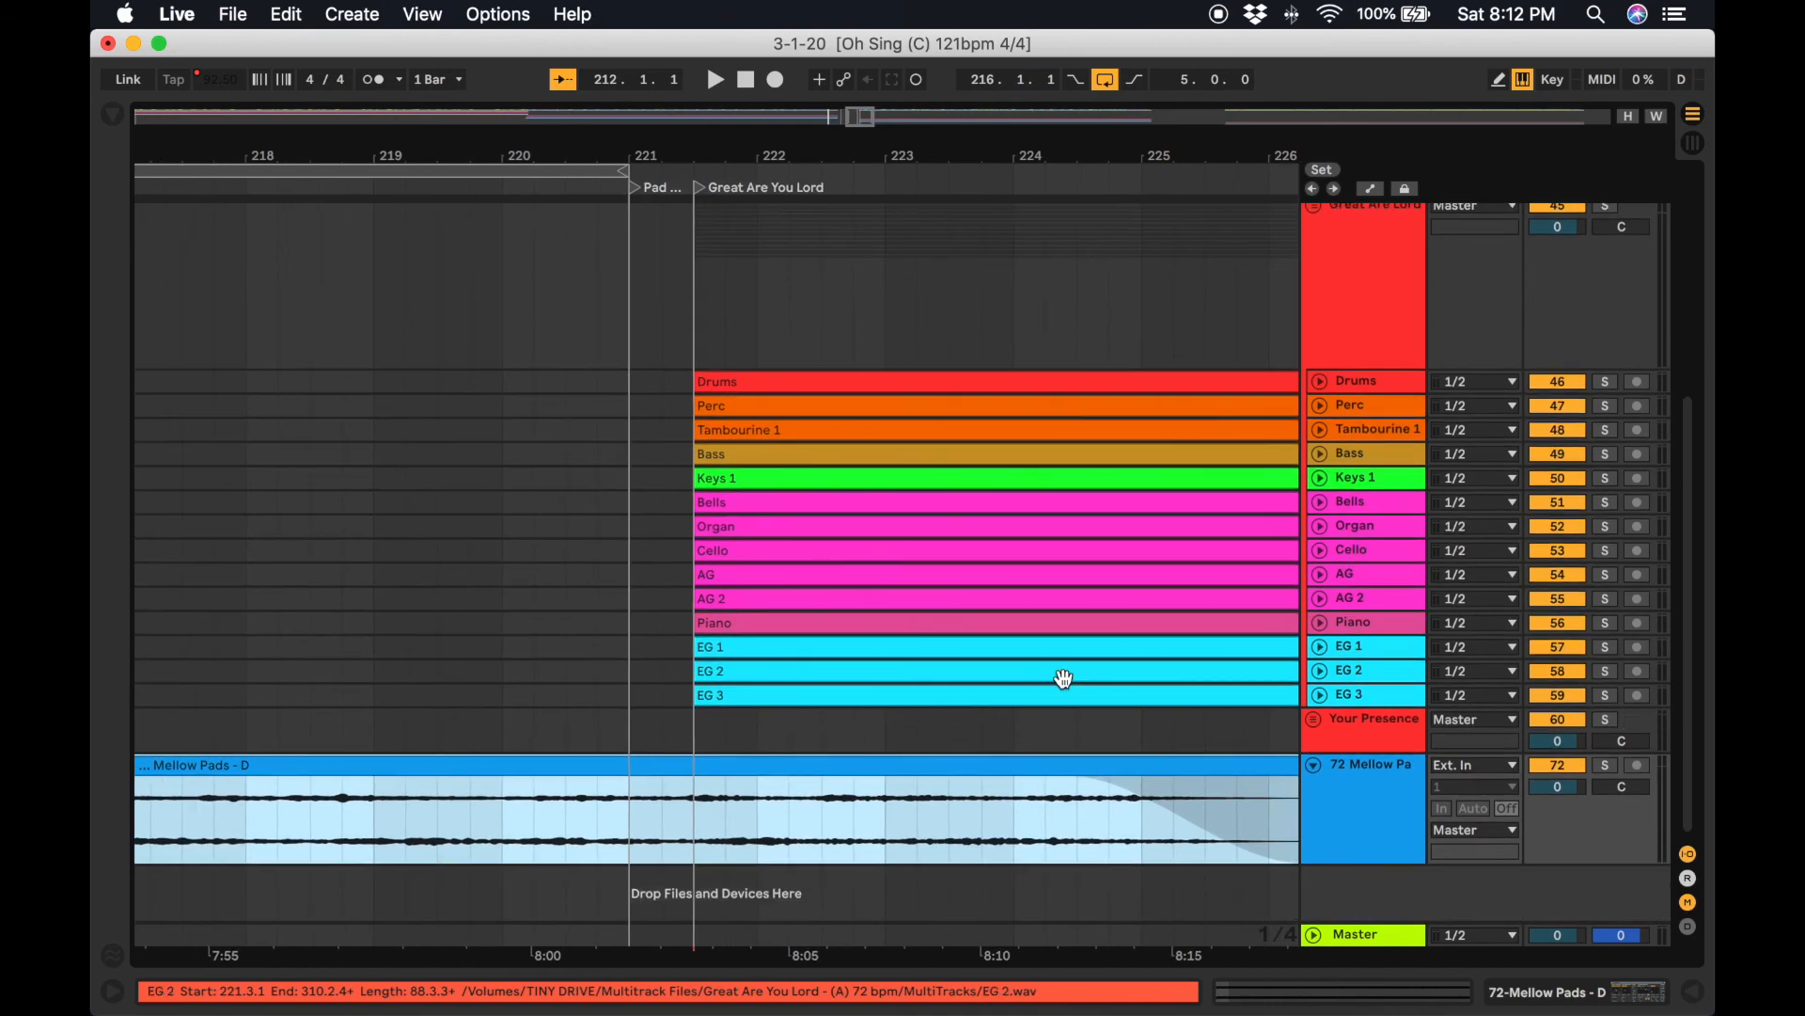
click(697, 802)
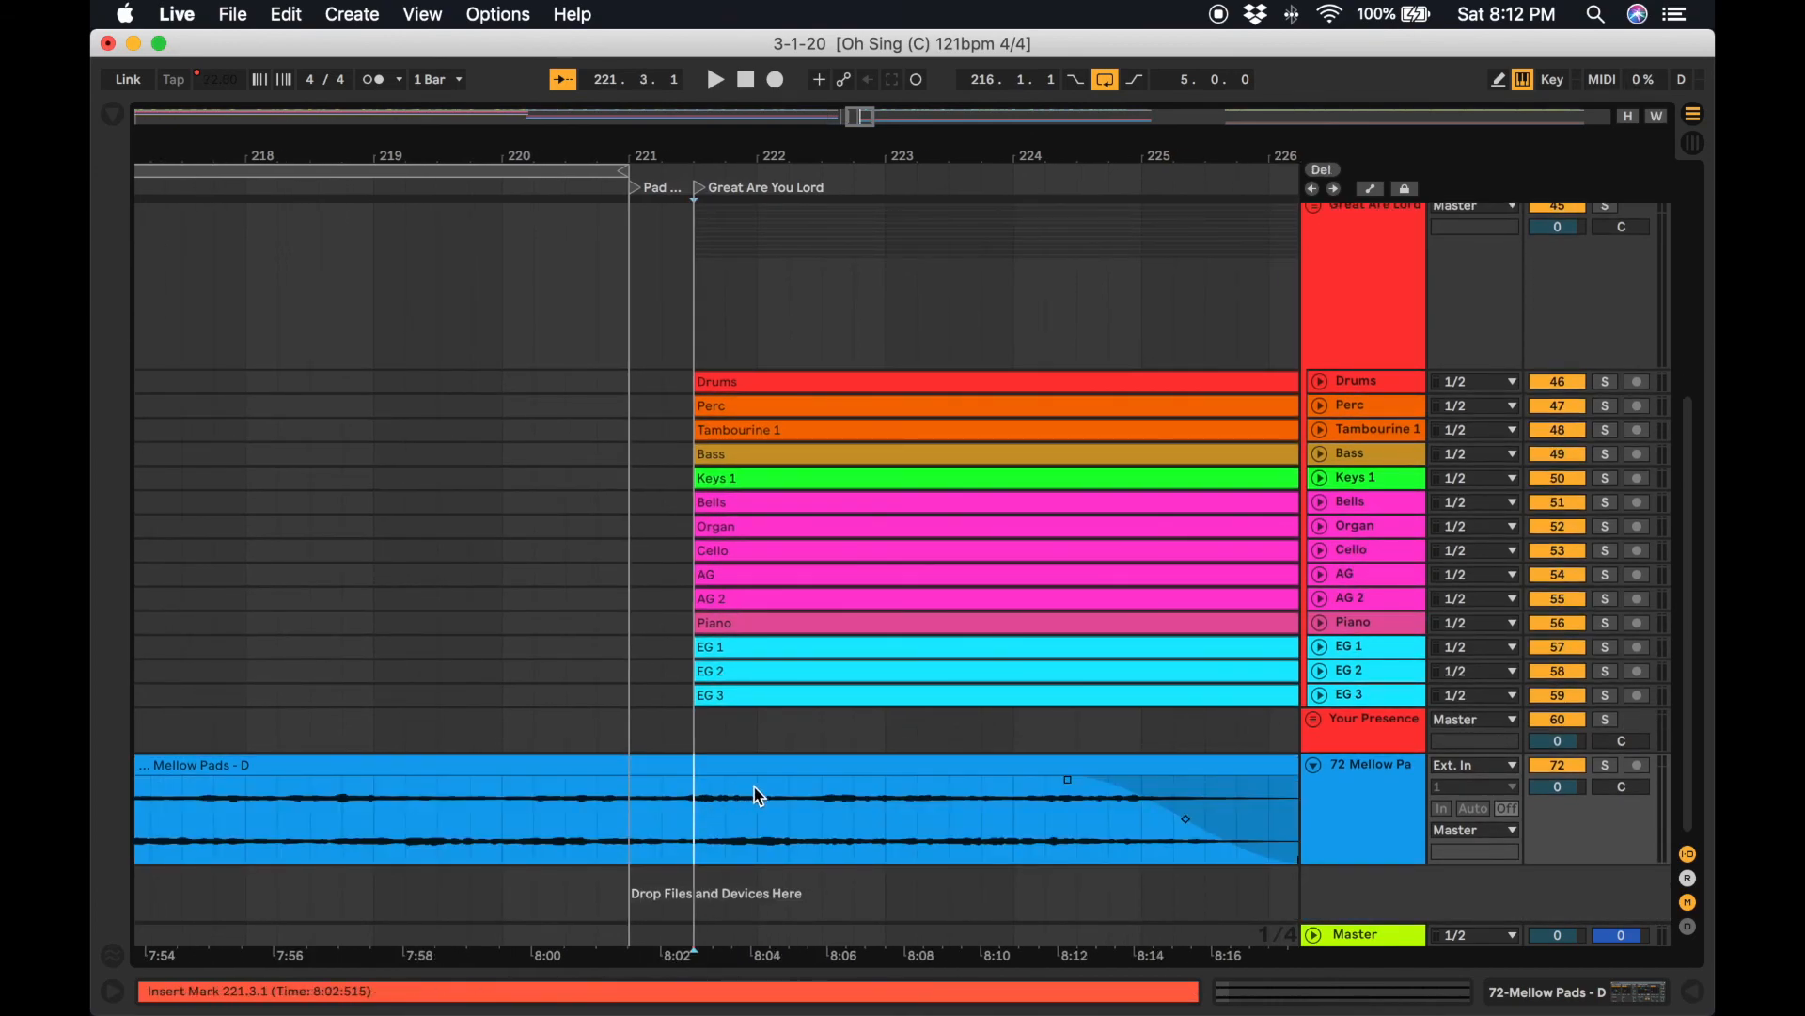
scroll(760, 797, right, 10)
scroll(430, 757, left, 6)
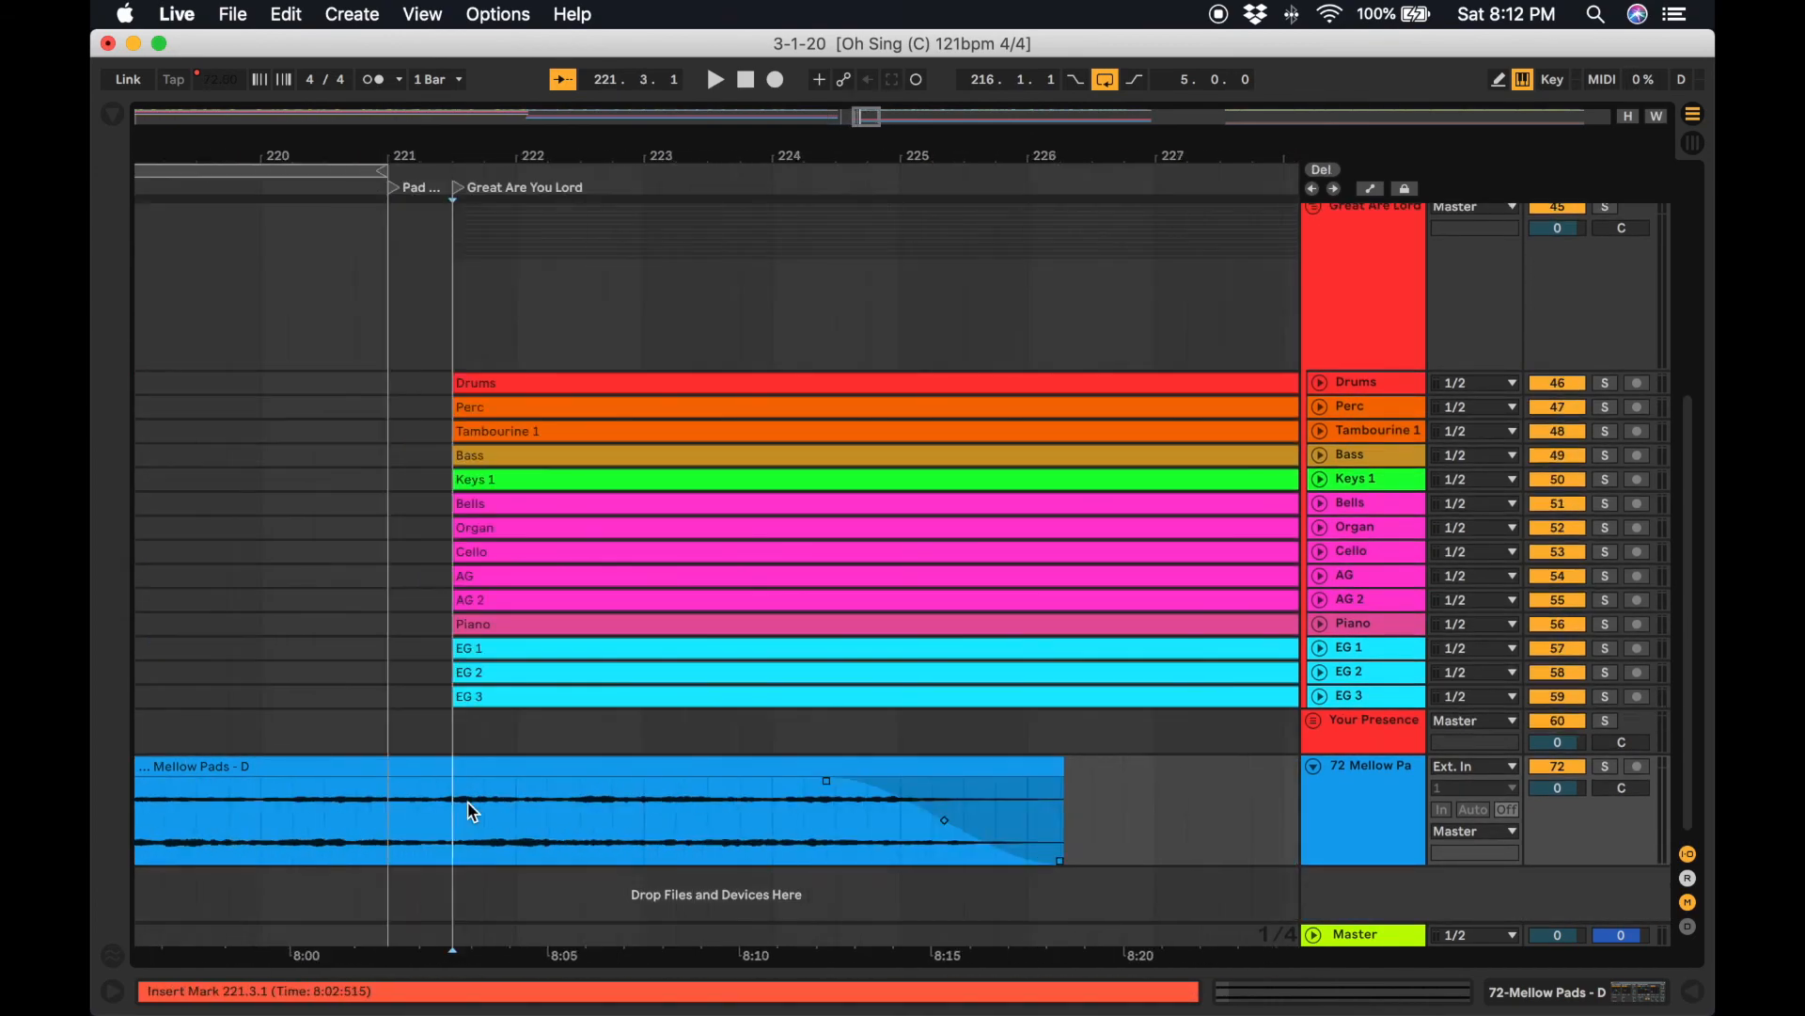
scroll(473, 812, left, 6)
scroll(917, 847, right, 3)
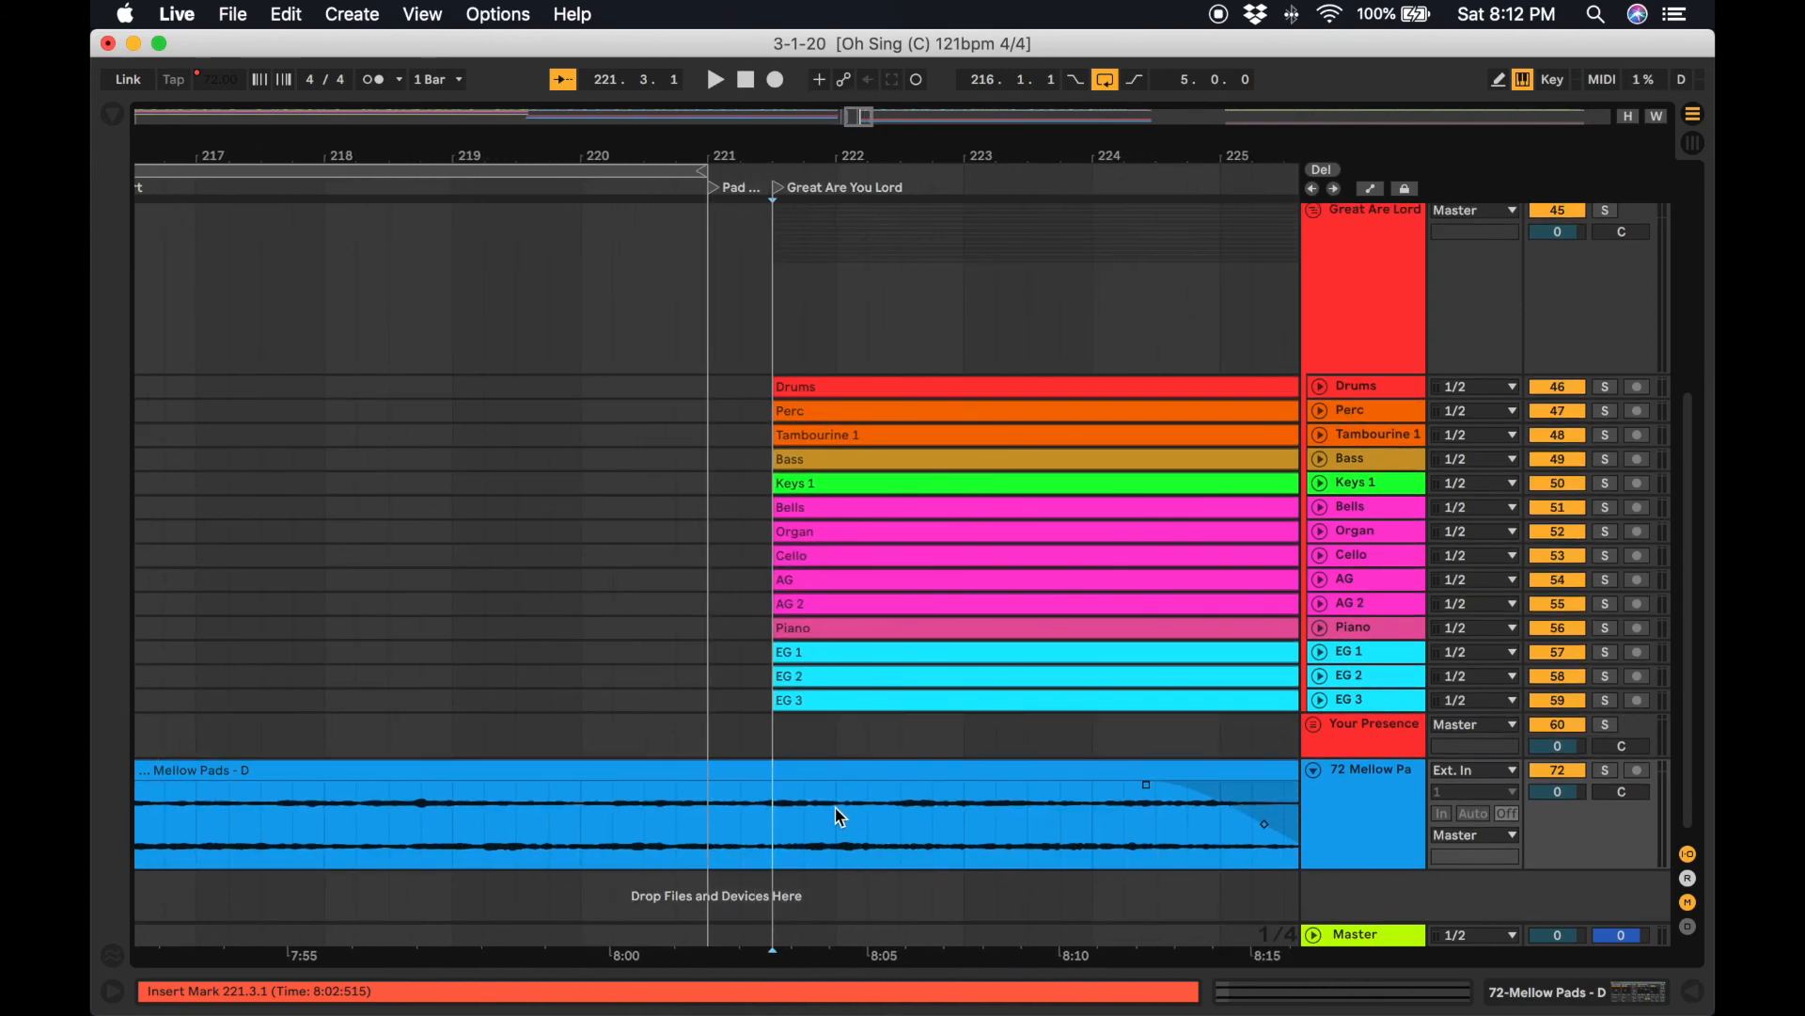
scroll(959, 819, right, 4)
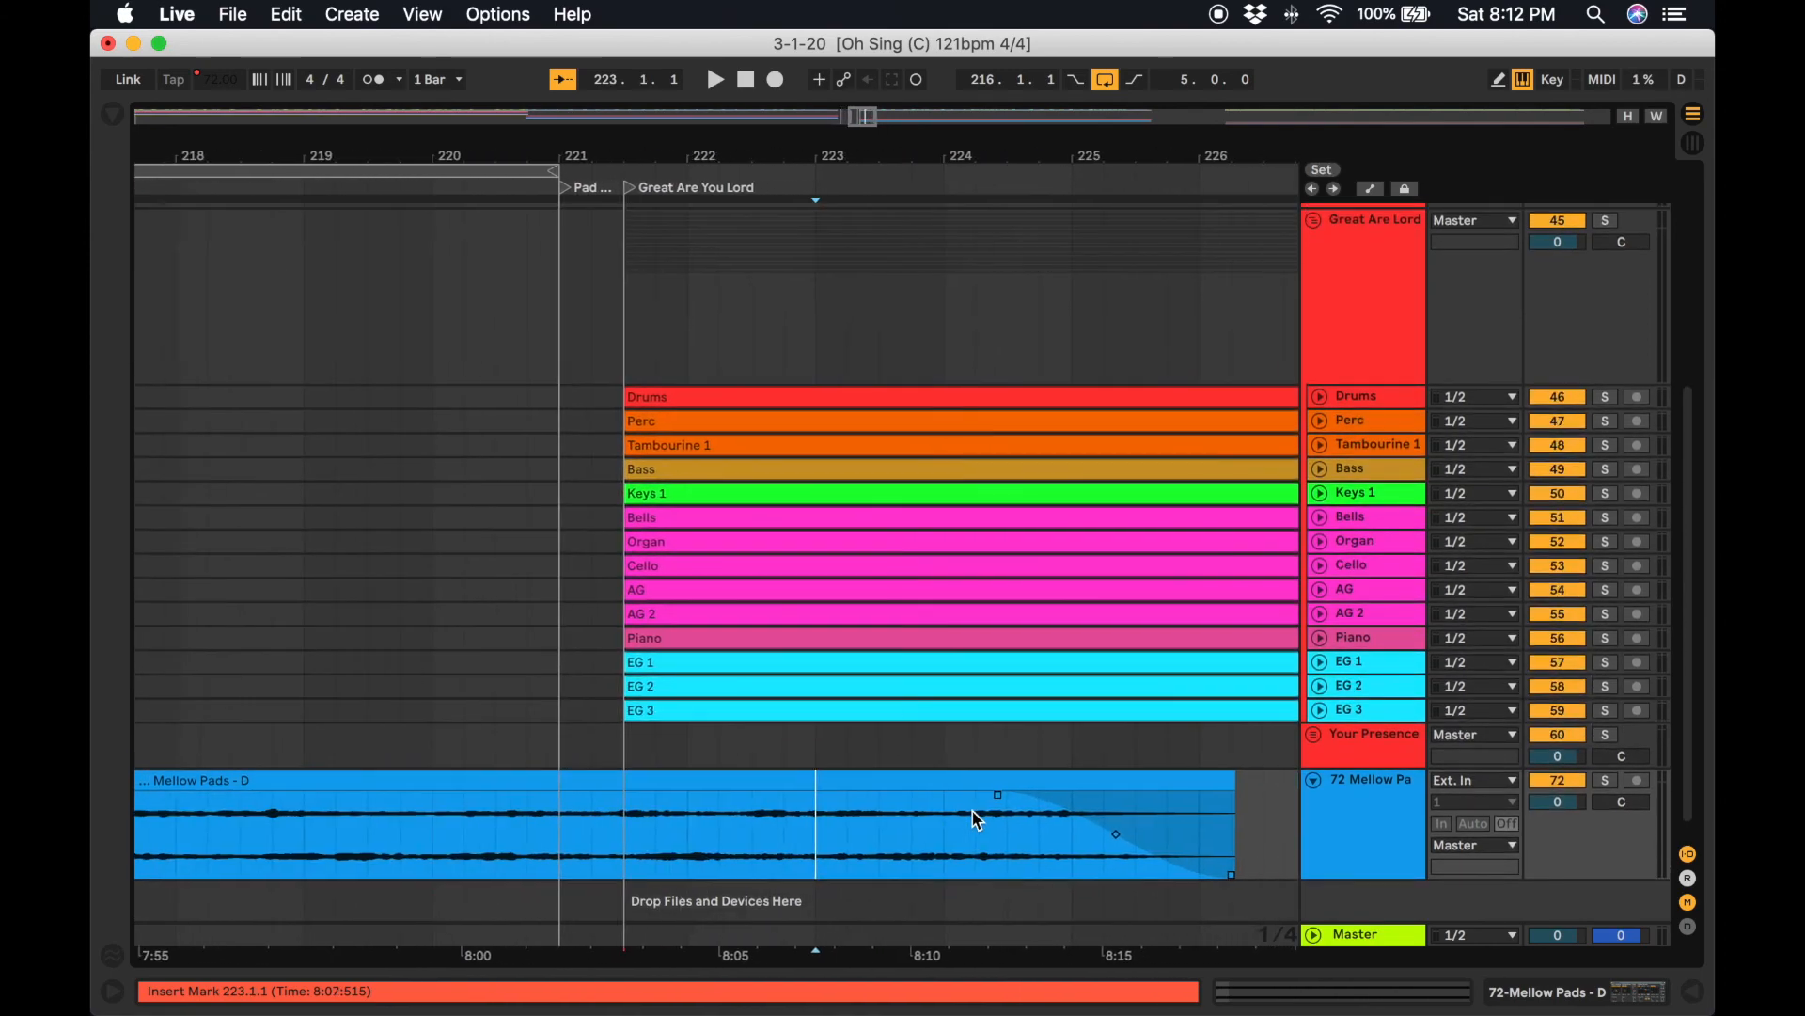
click(893, 820)
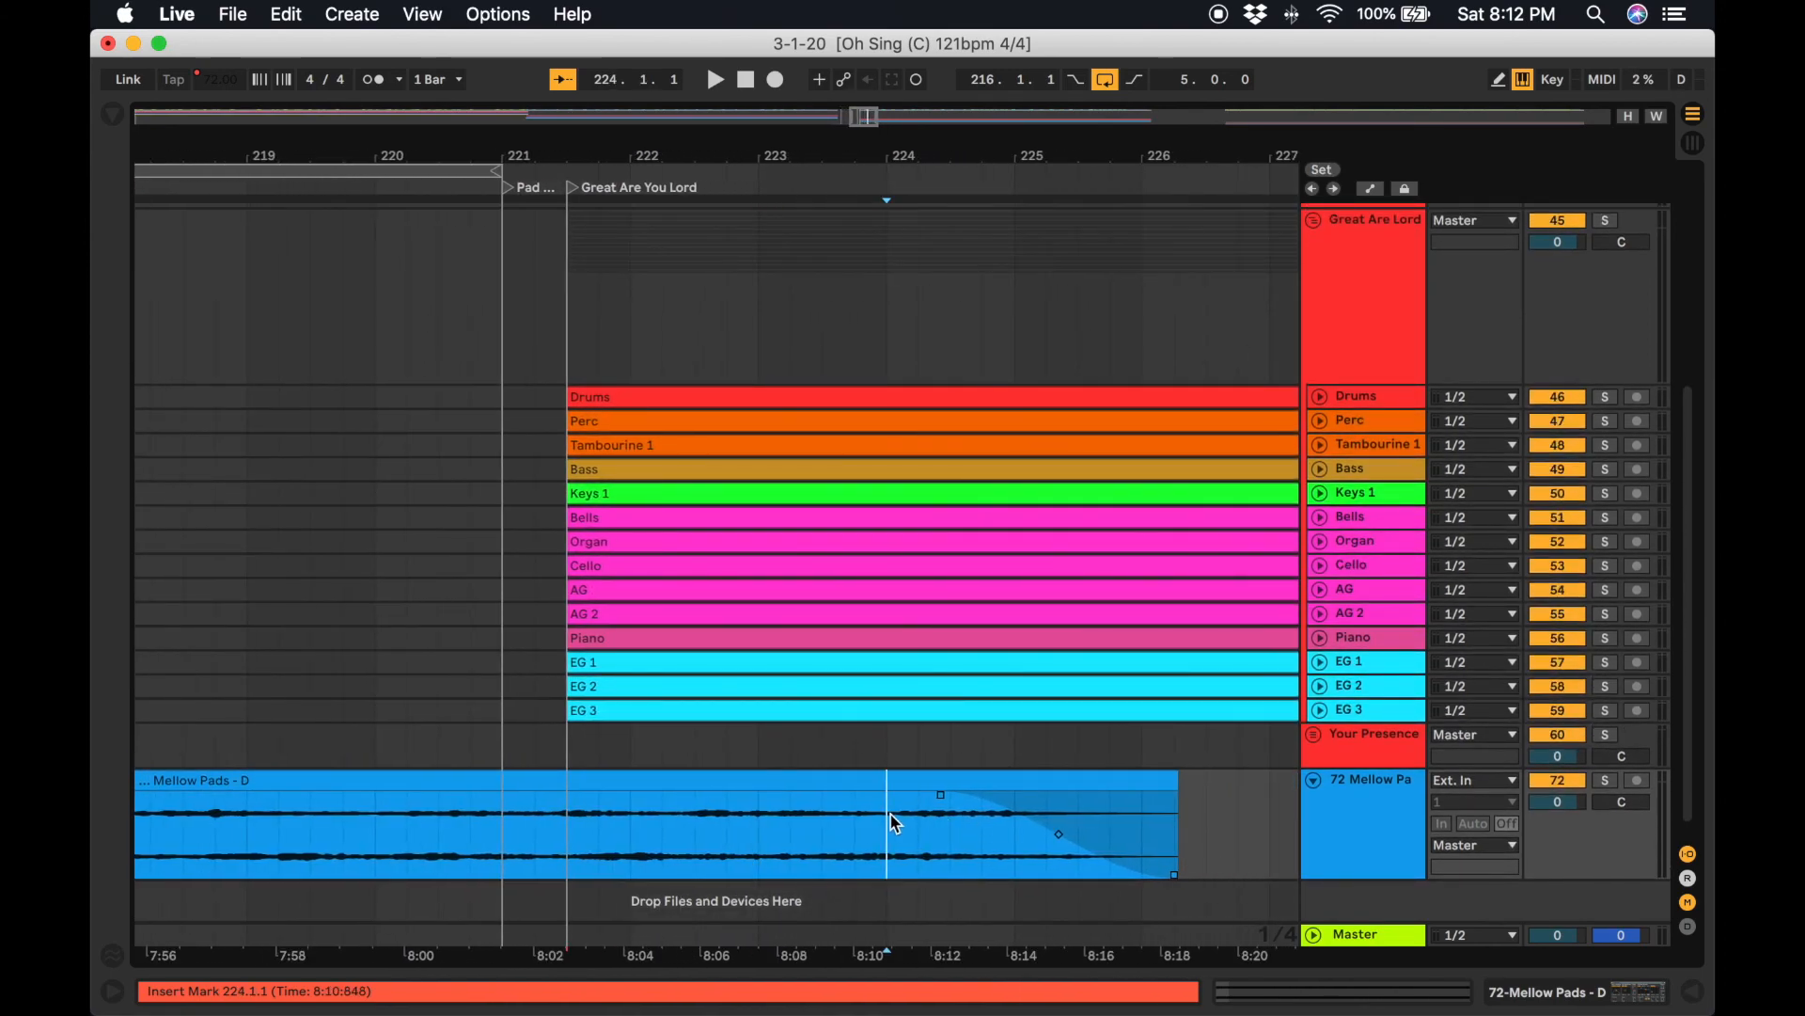
click(975, 797)
key(Delete)
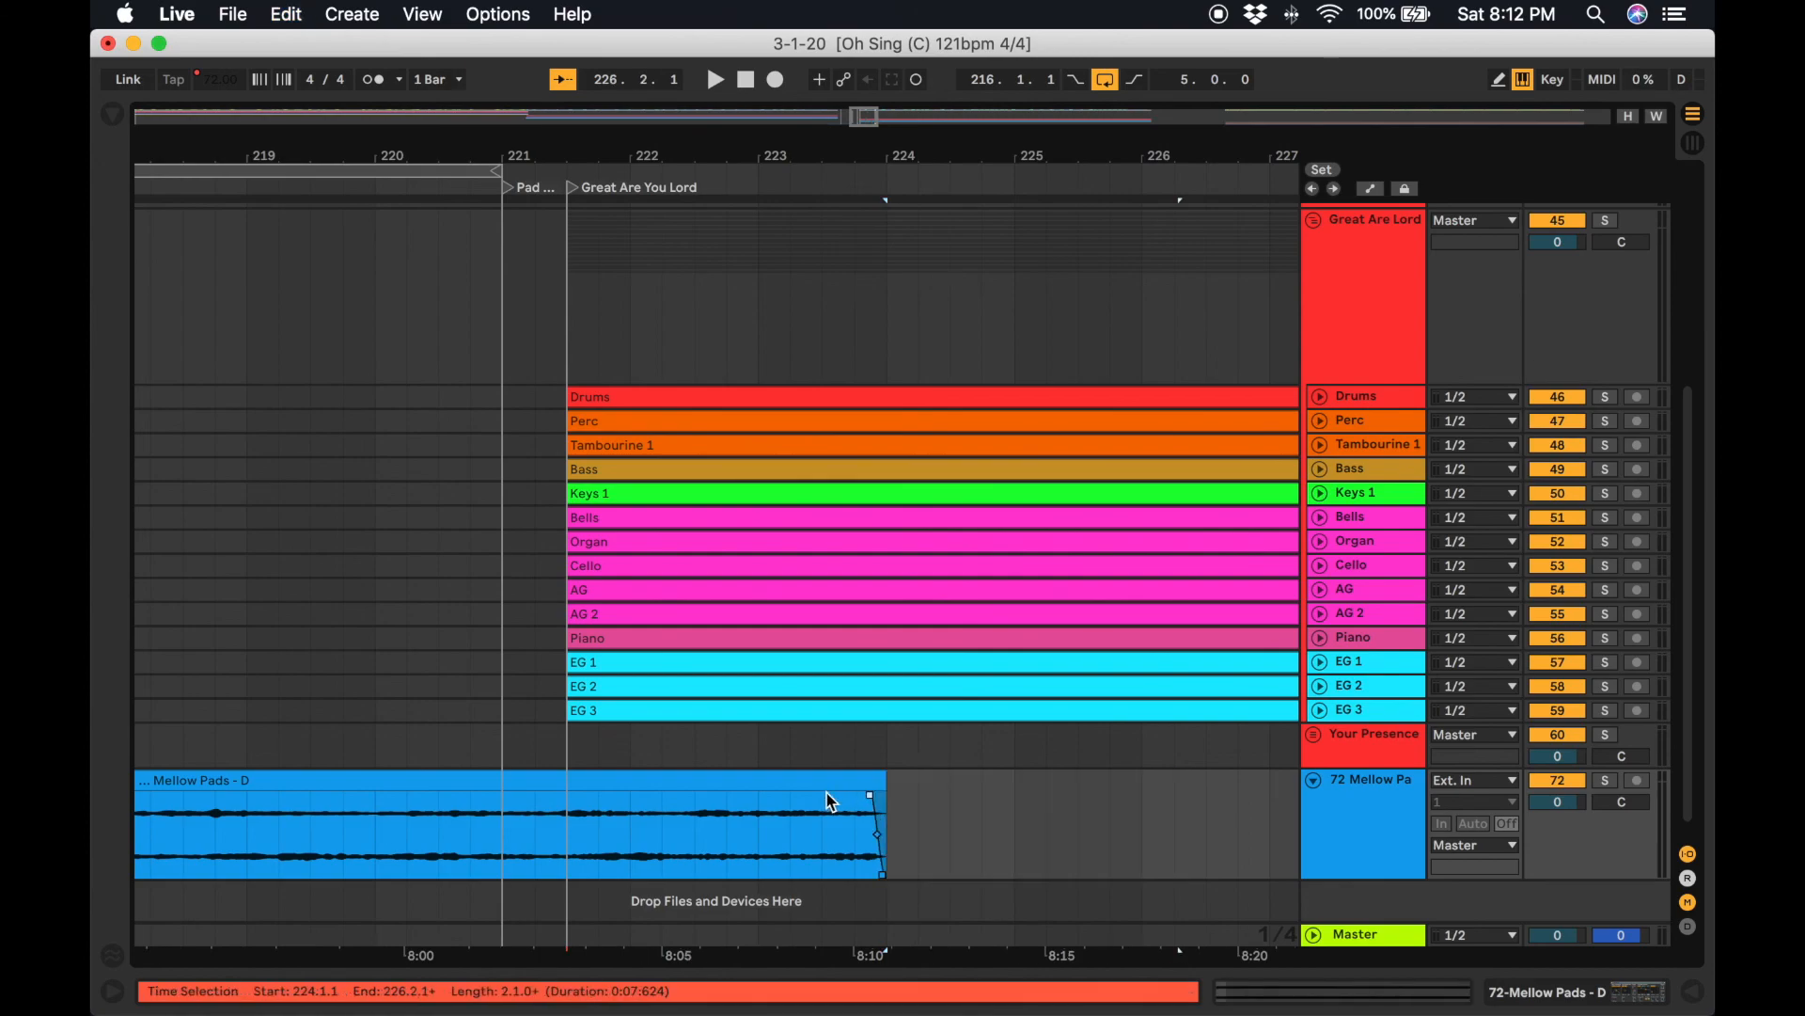
Lengthen the fade-out at the shortened pad clip's end to about a bar and a half, then play from bar 221.3 to hear it.
drag(845, 801, 682, 814)
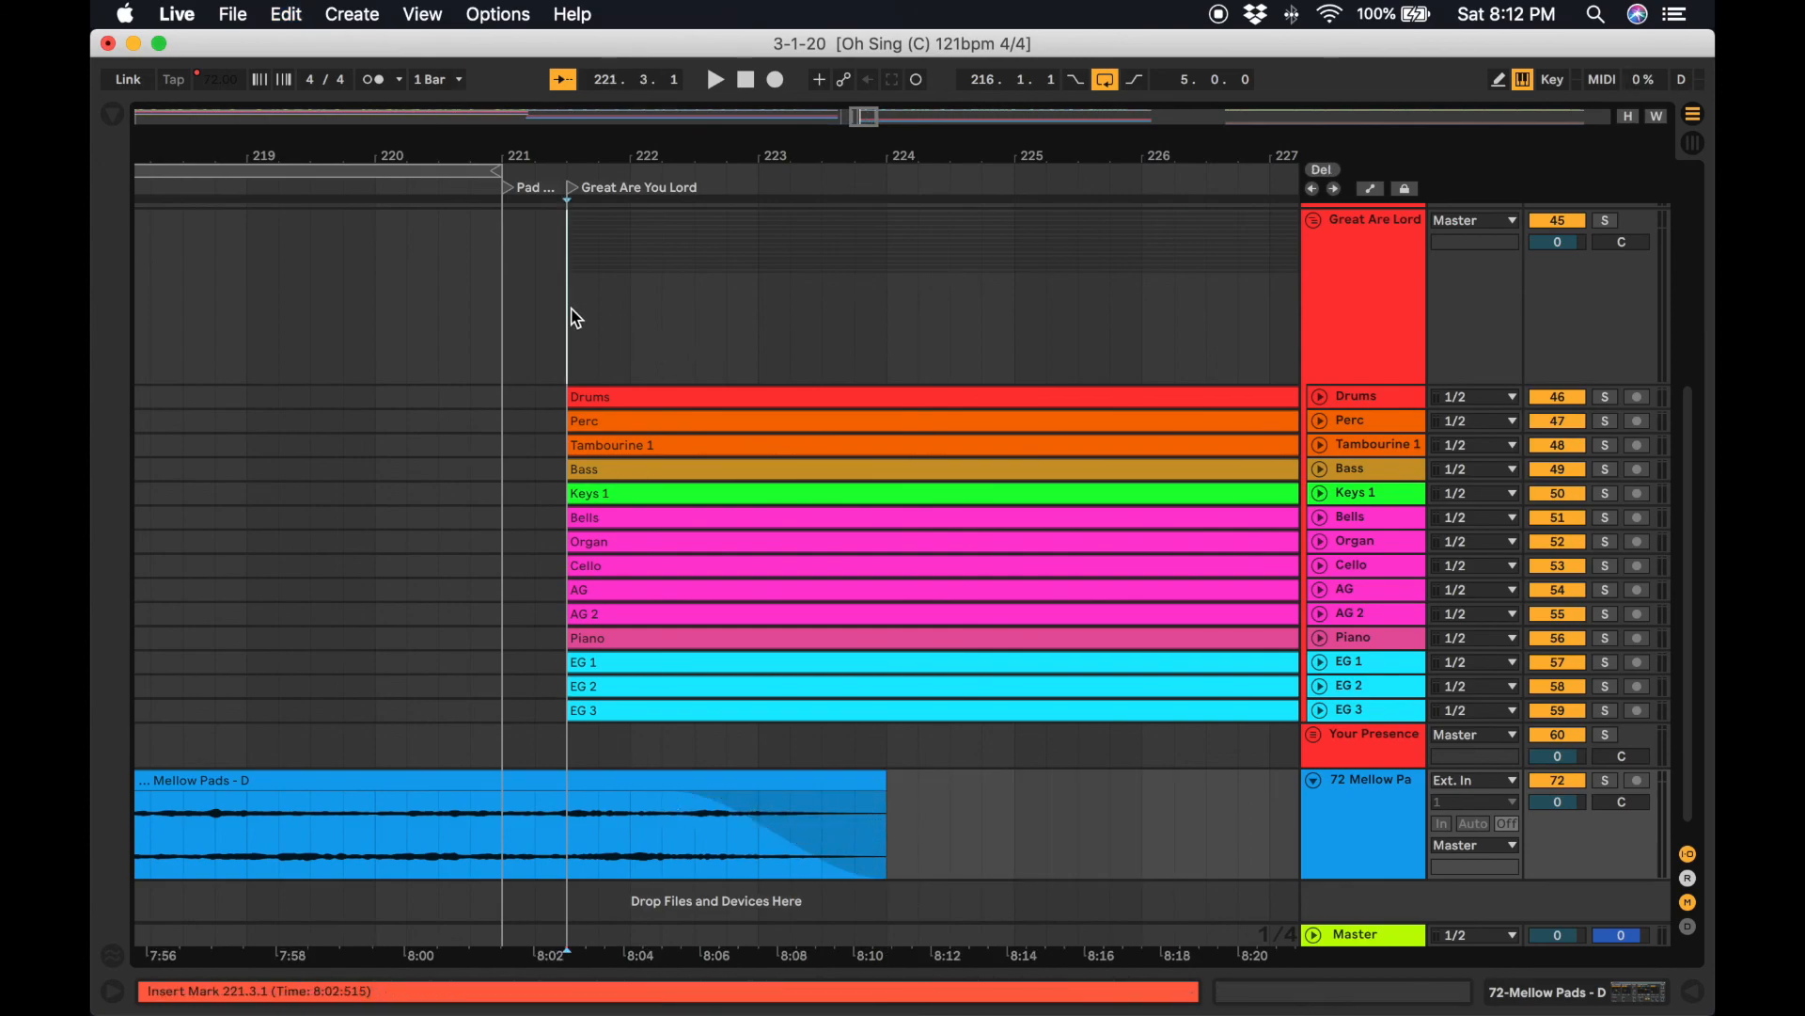
click(568, 311)
key(space)
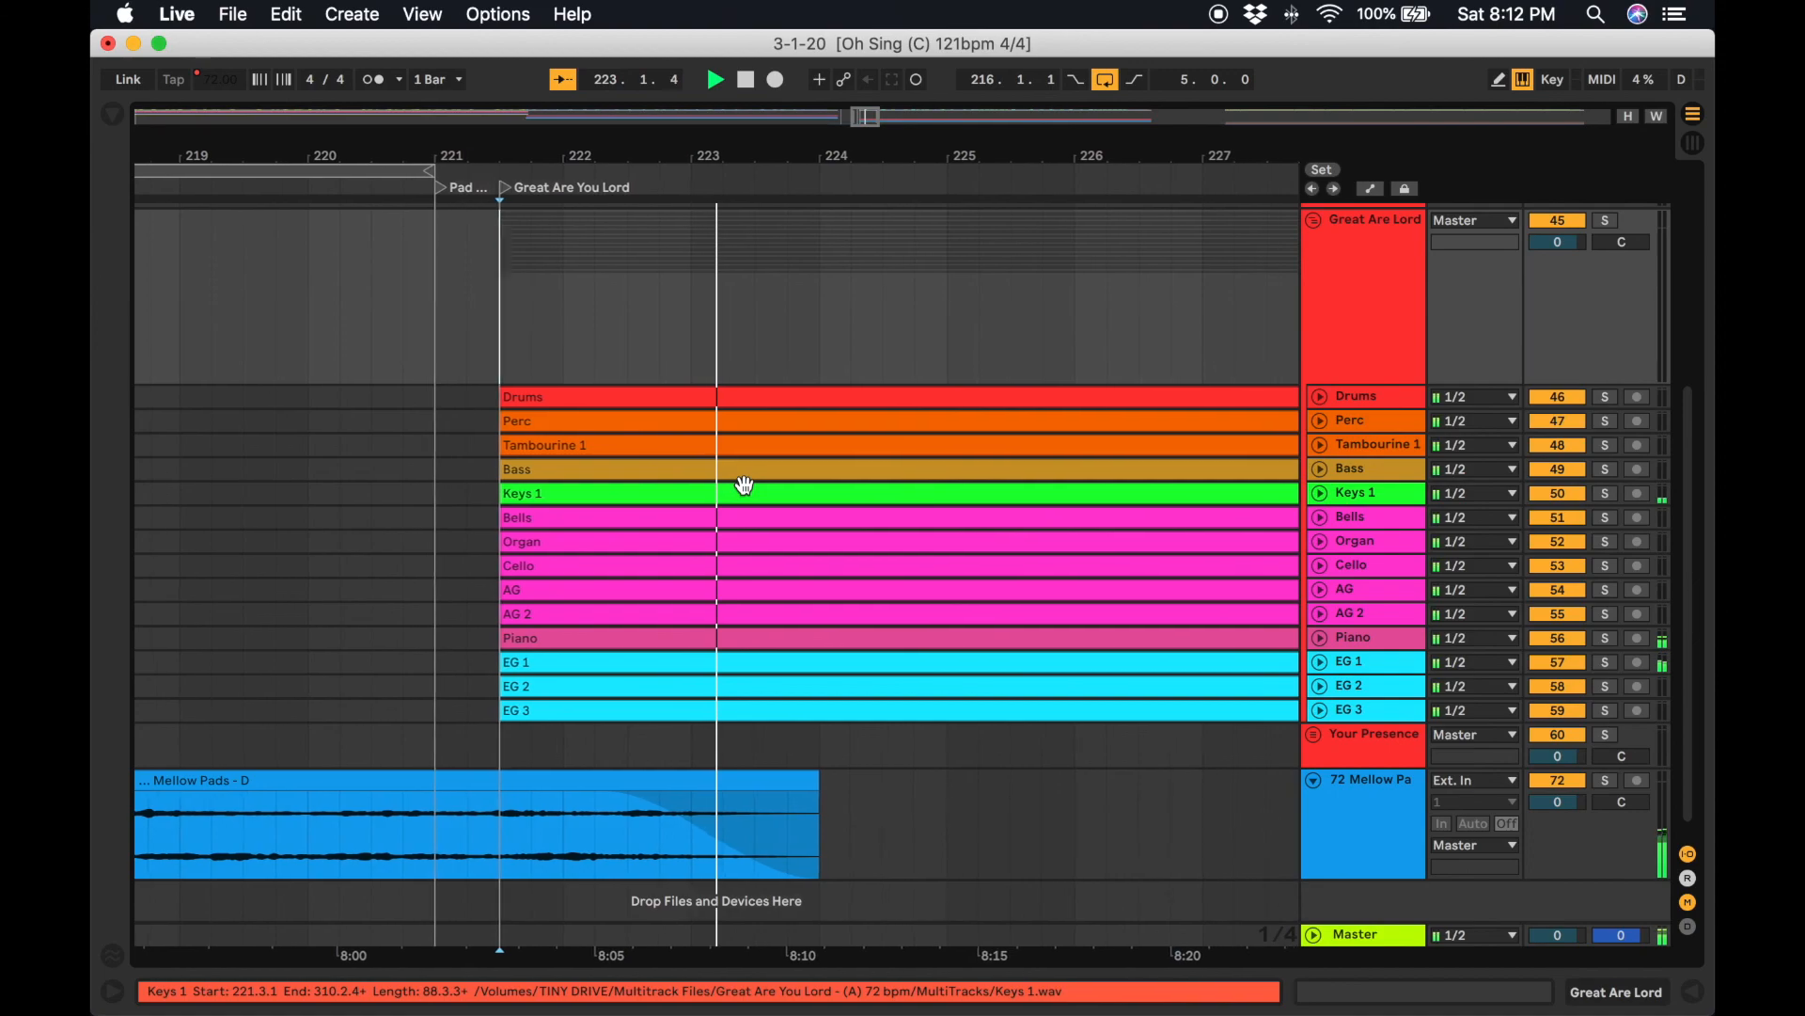
key(space)
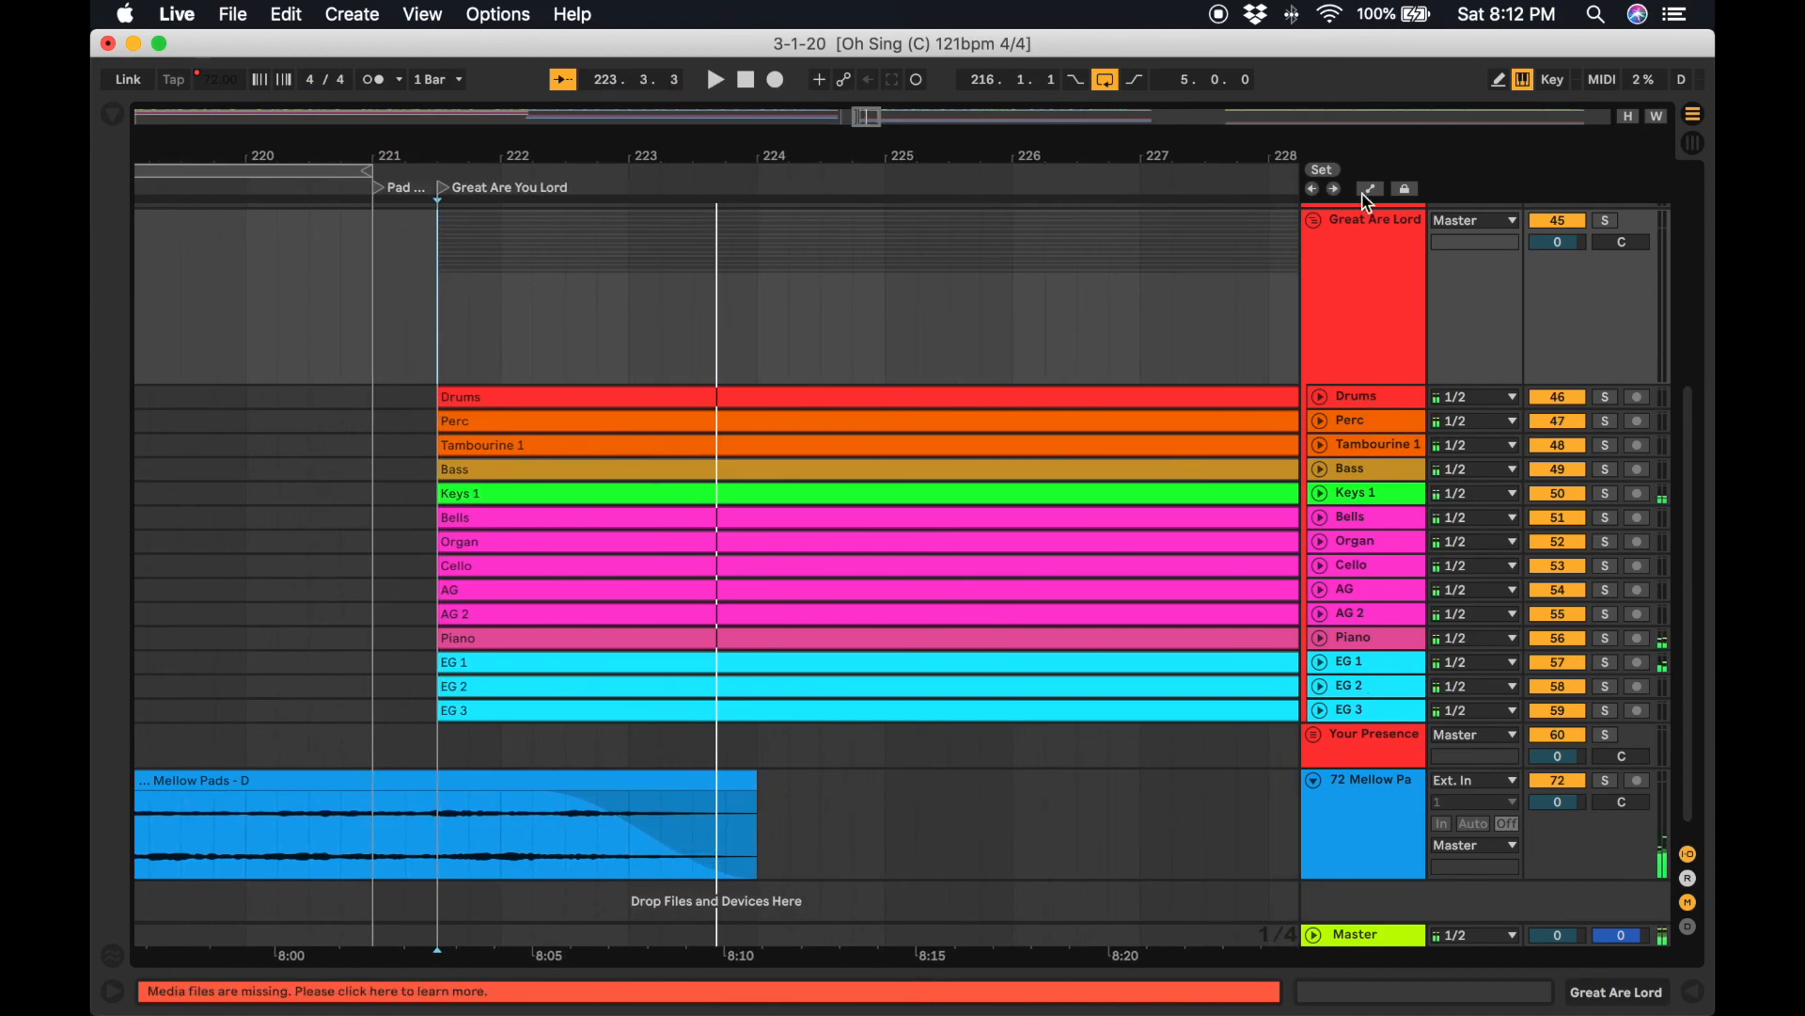
scroll(1251, 363, left, 20)
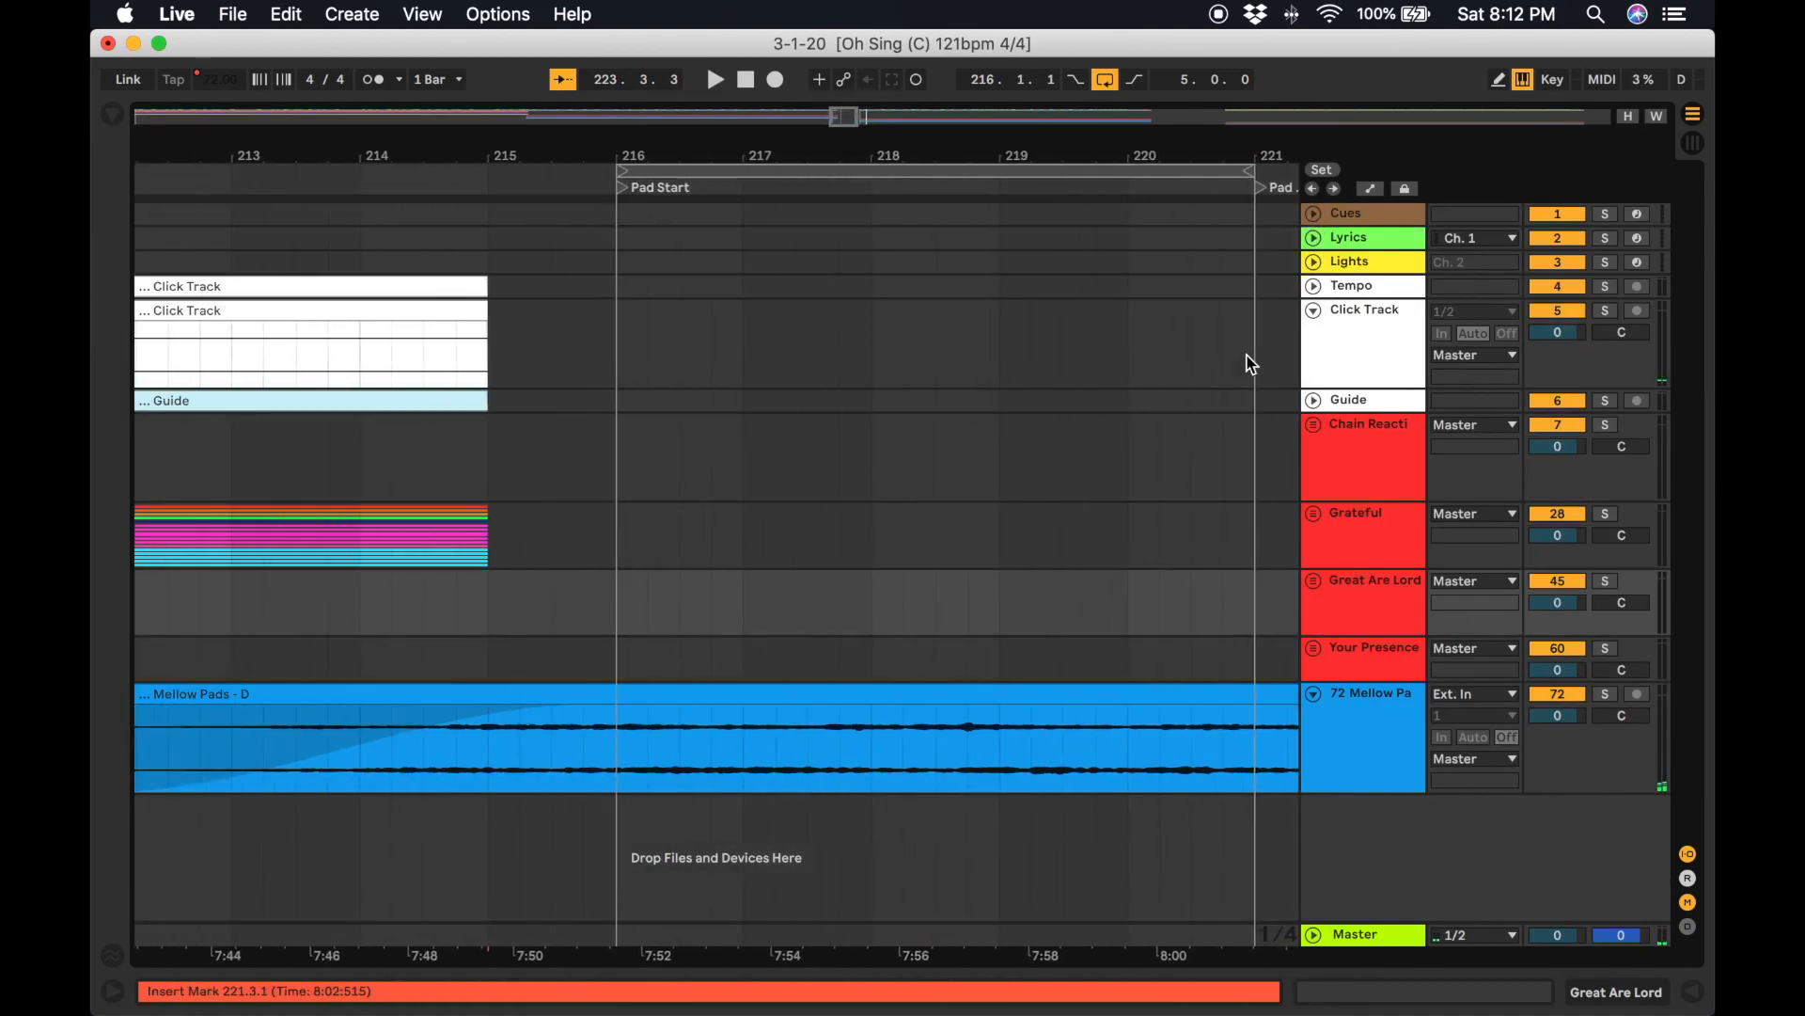
scroll(1253, 364, left, 20)
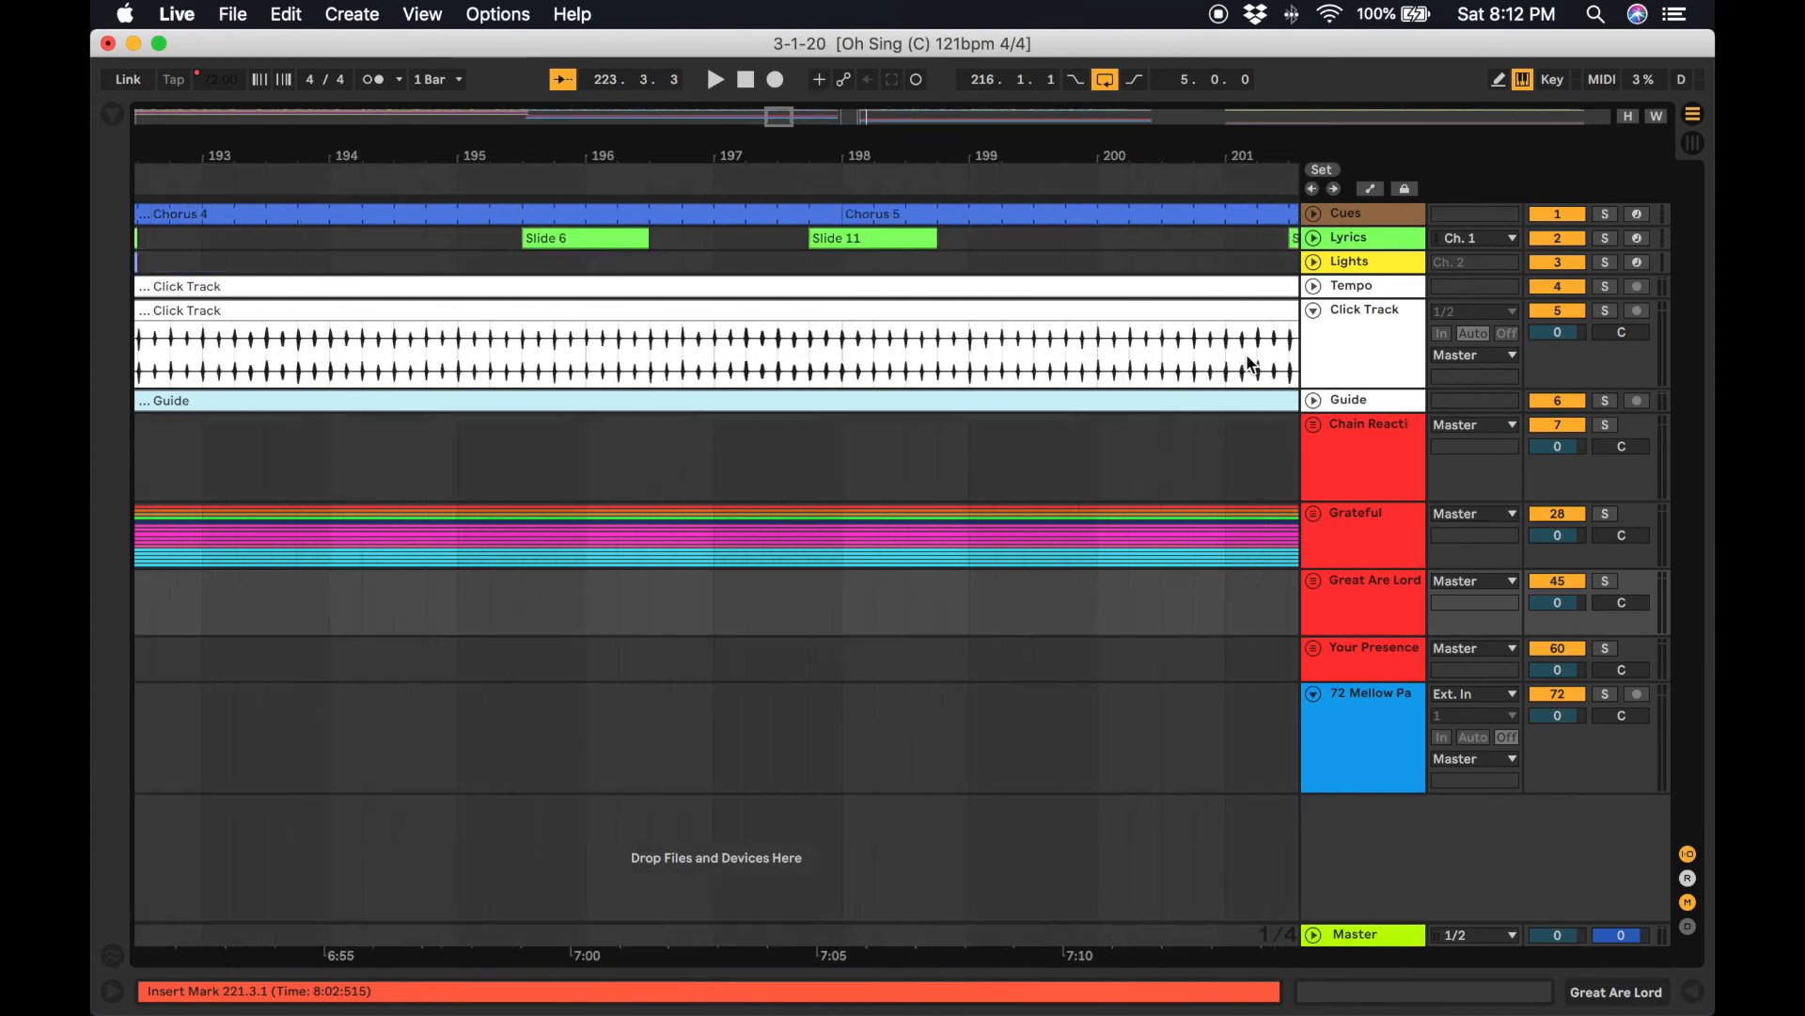
Scroll through the arrangement to find where the Your Presence song starts.
scroll(1257, 361, right, 20)
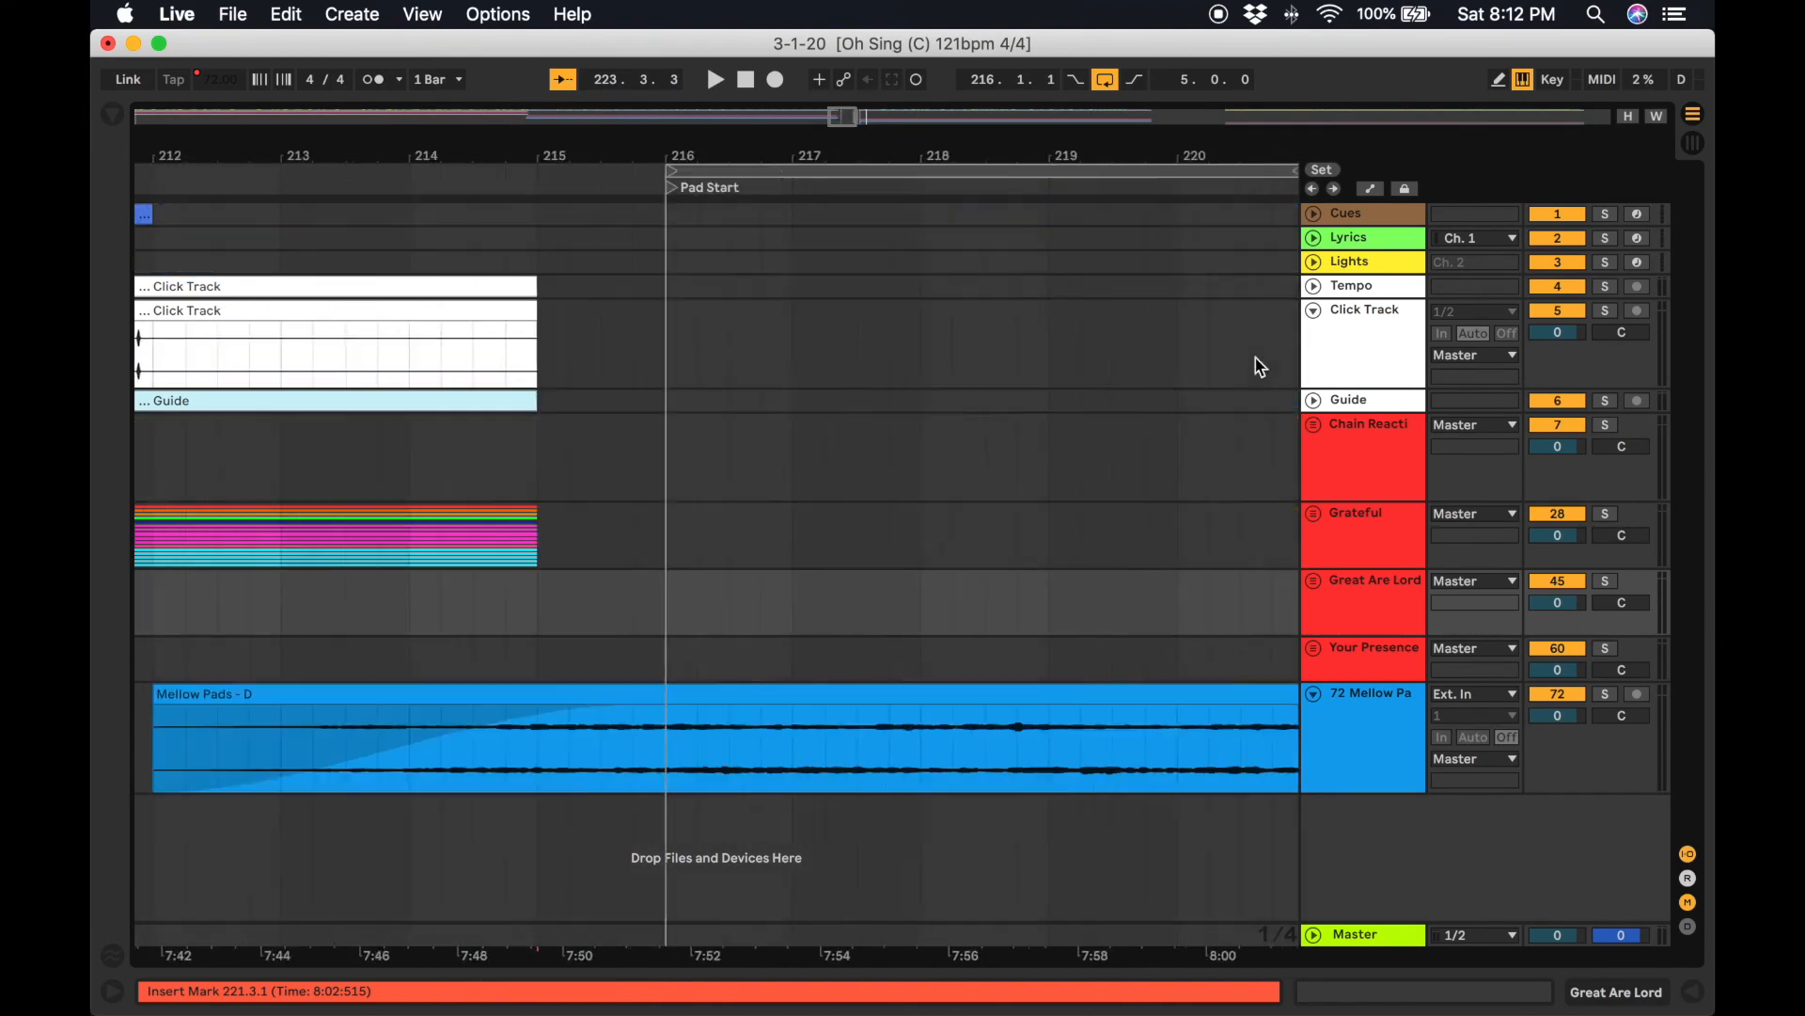
scroll(724, 429, left, 5)
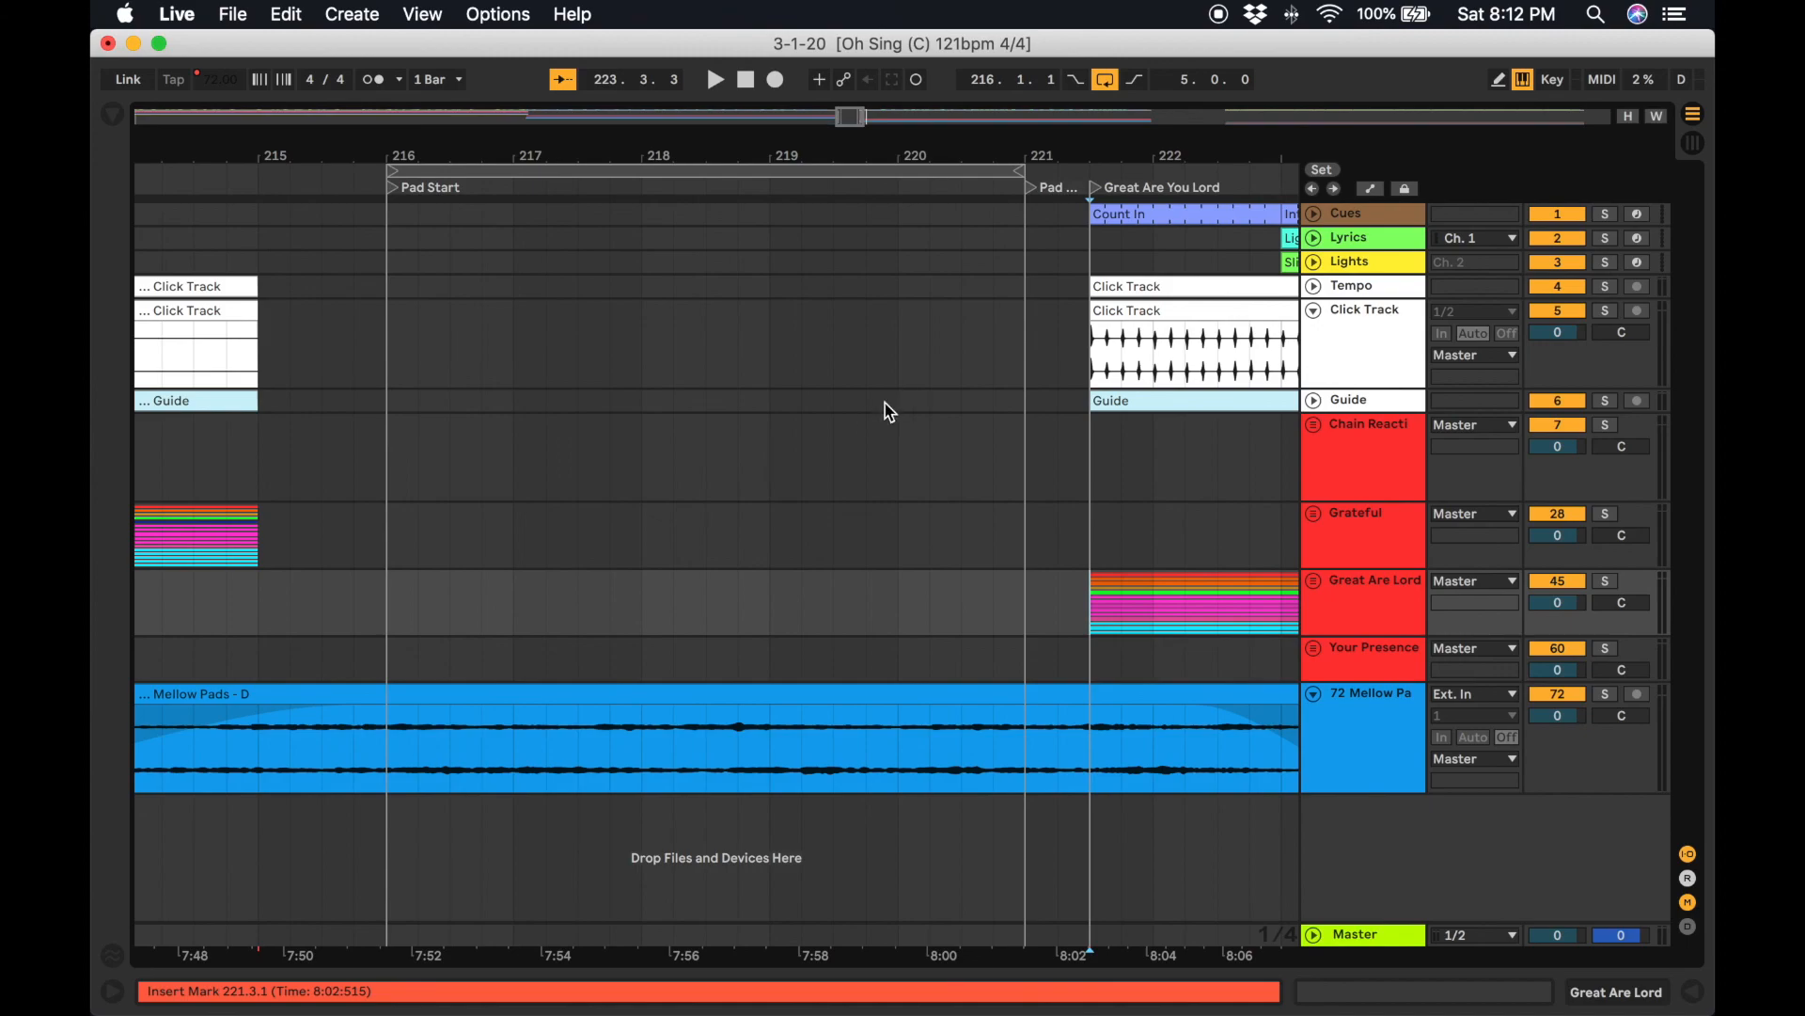
scroll(802, 656, right, 20)
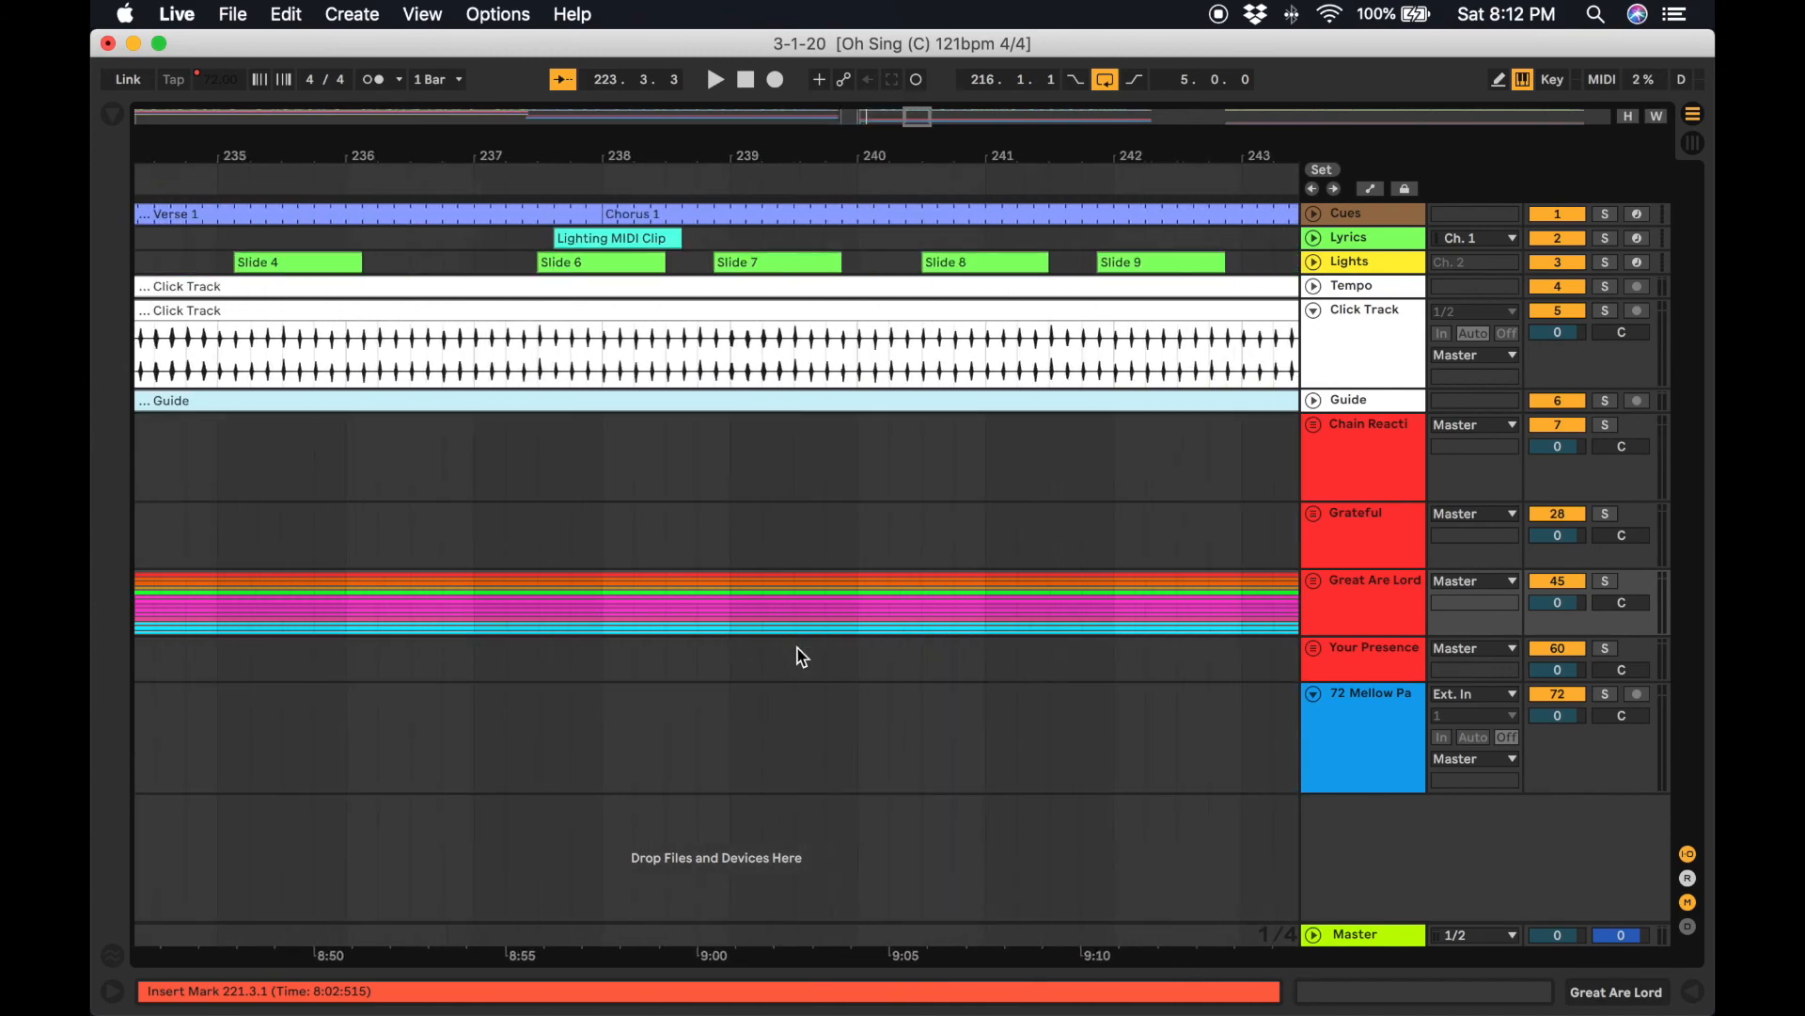
scroll(798, 649, right, 18)
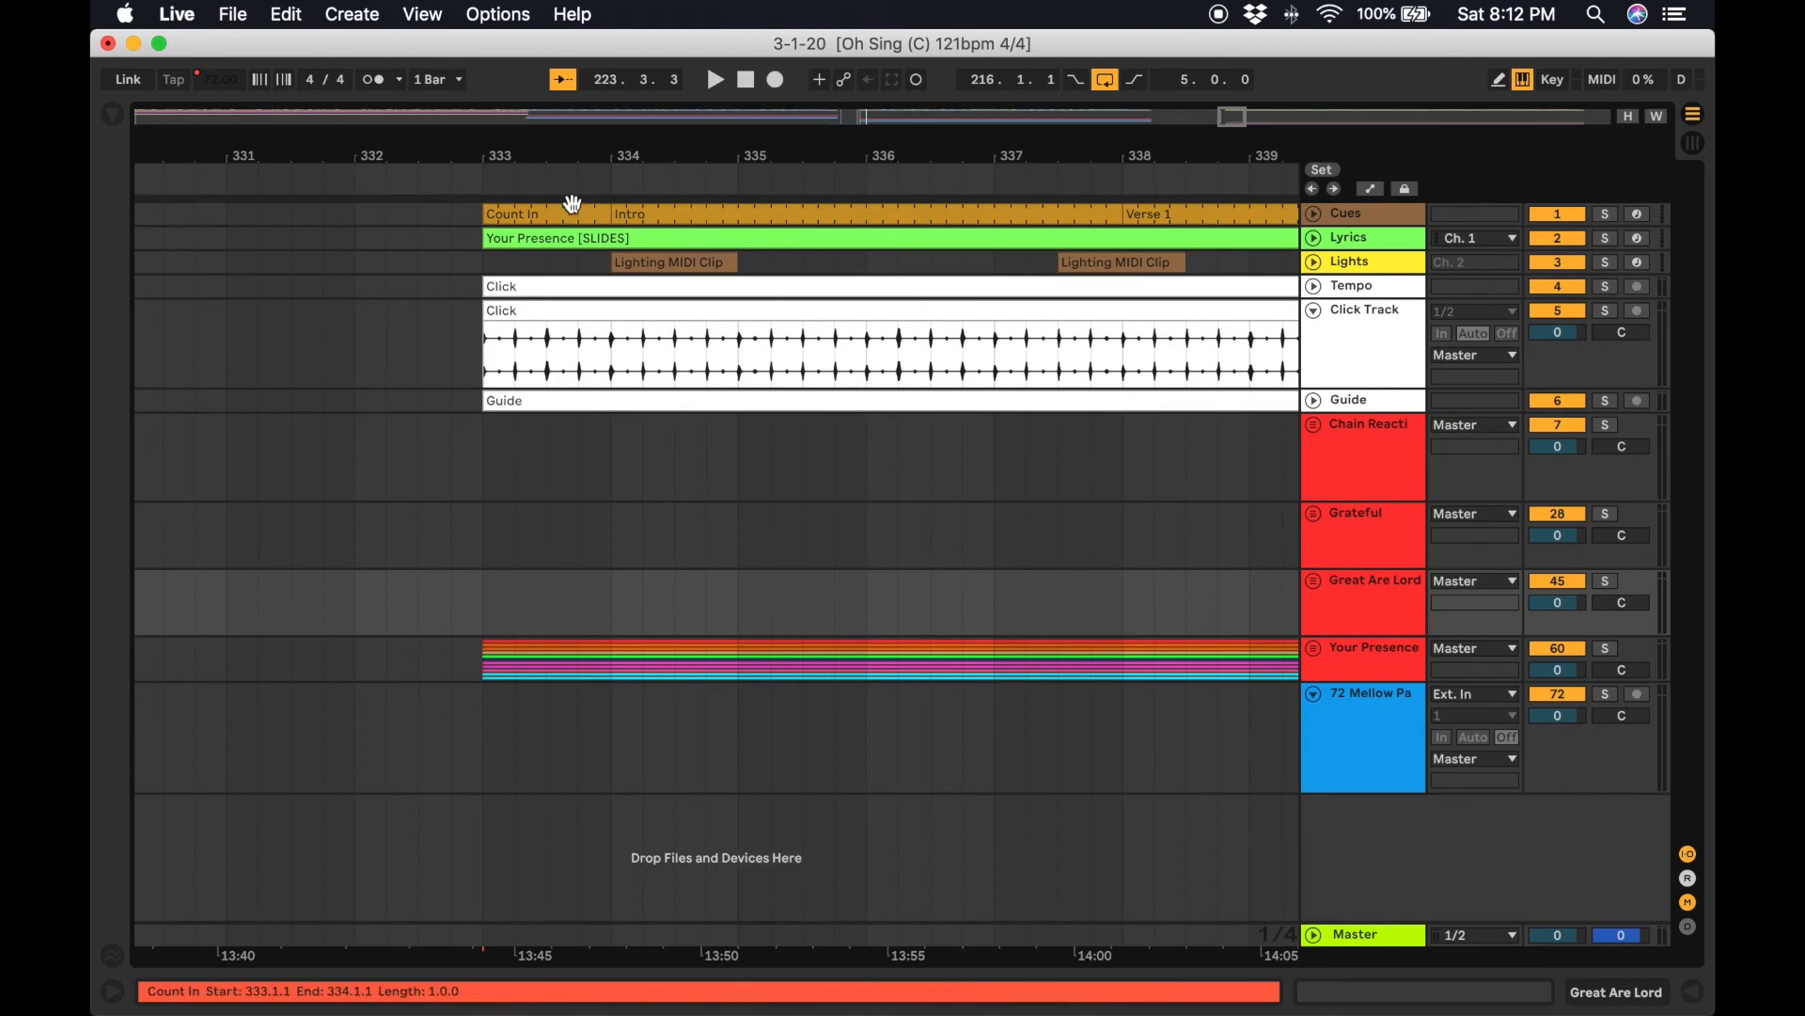
click(573, 203)
scroll(572, 203, right, 20)
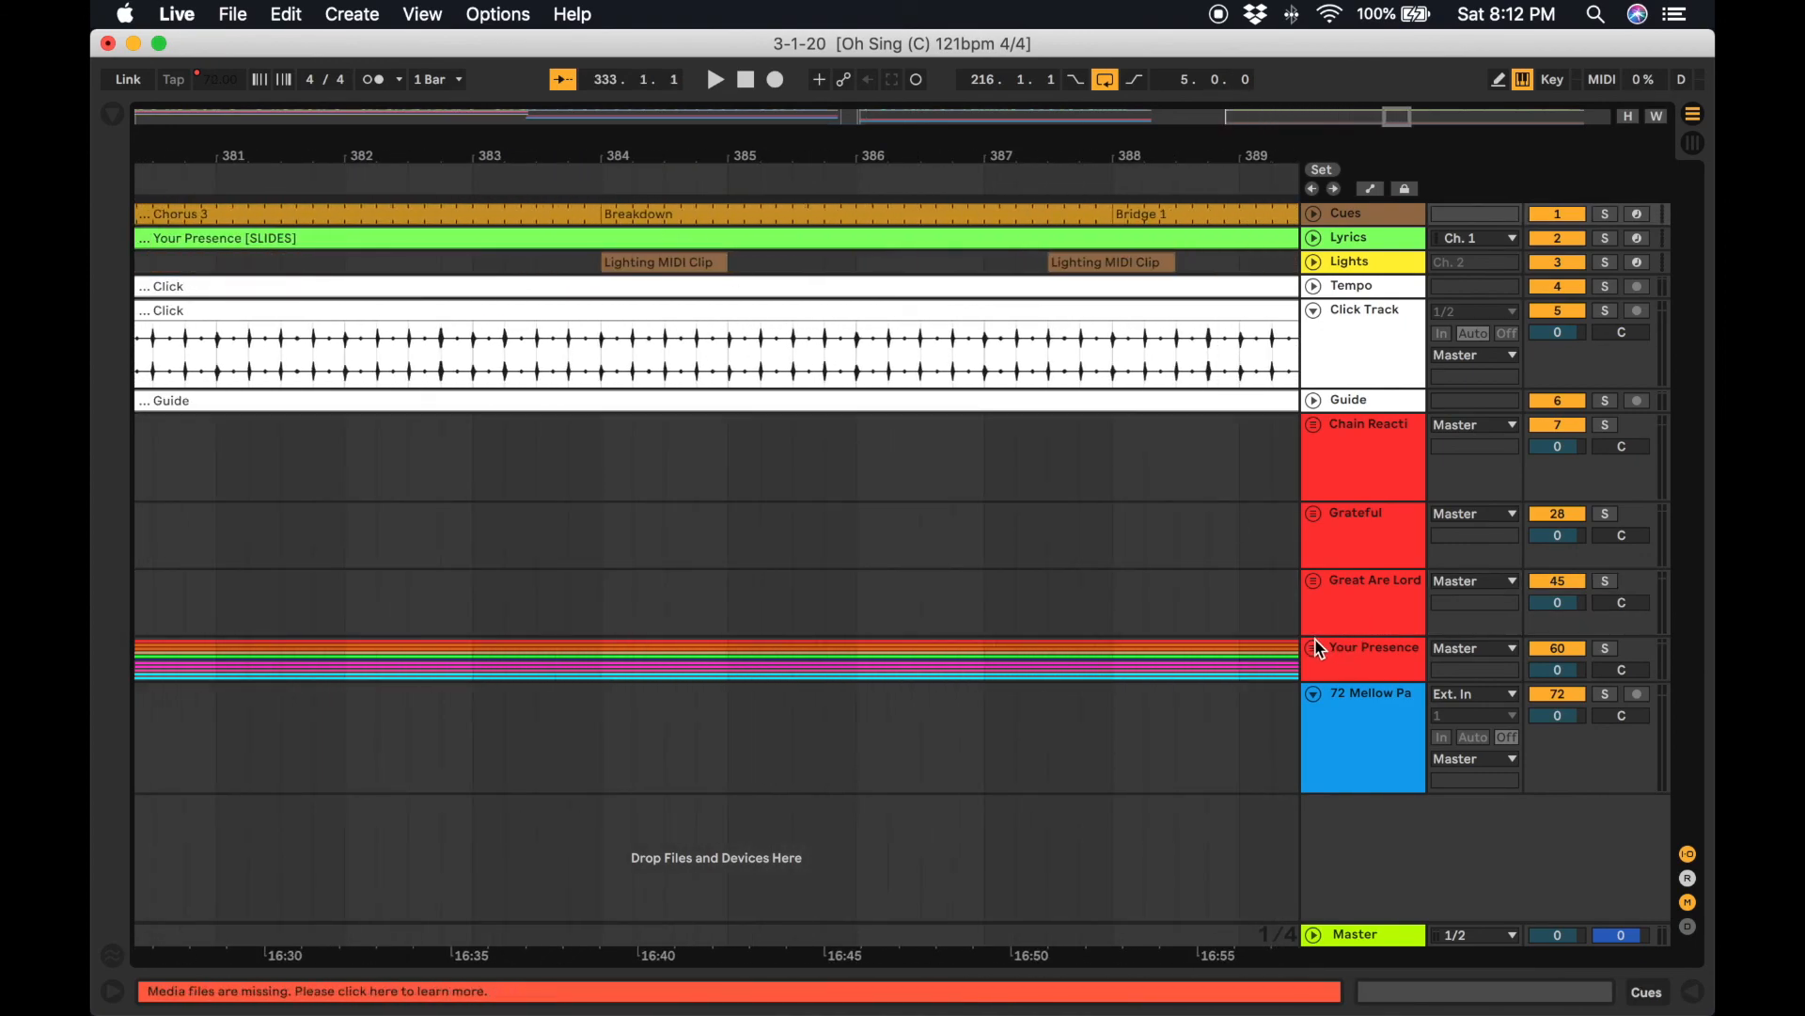
Unfold the Your Presence group, select all of its clips and cut them.
click(1315, 648)
scroll(987, 597, down, 5)
scroll(987, 593, right, 20)
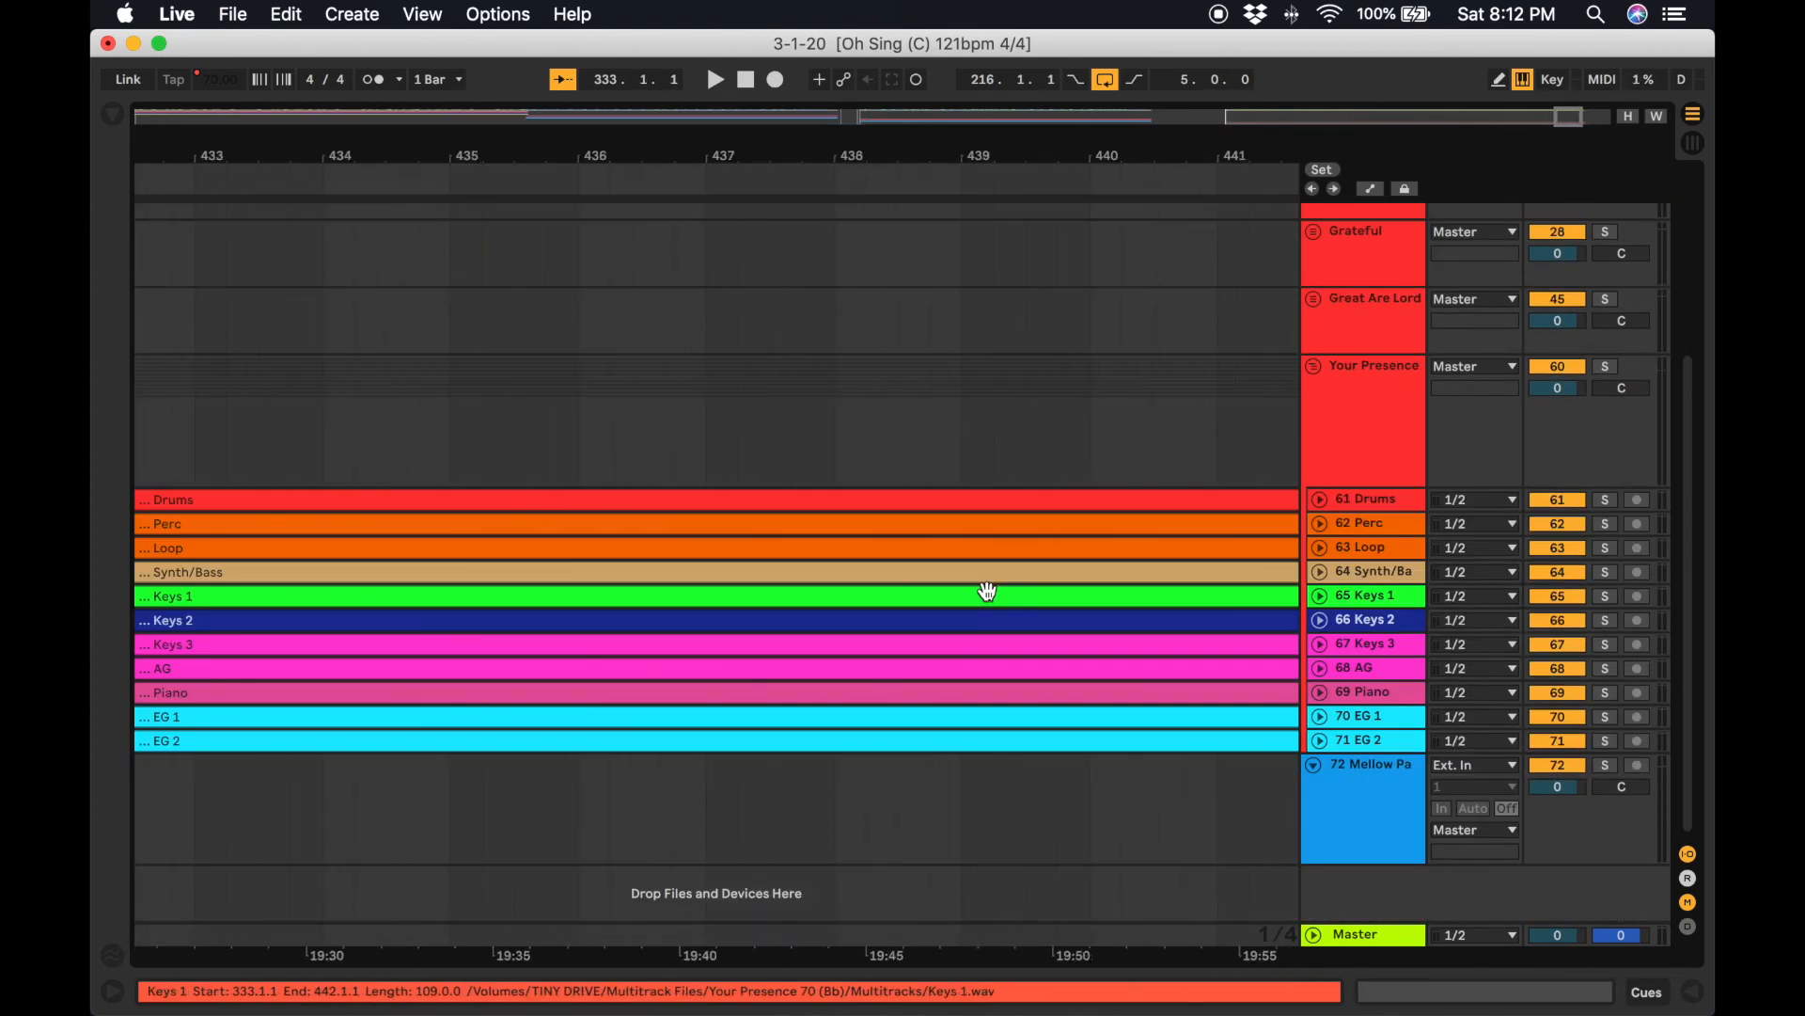
scroll(969, 659, right, 3)
click(891, 742)
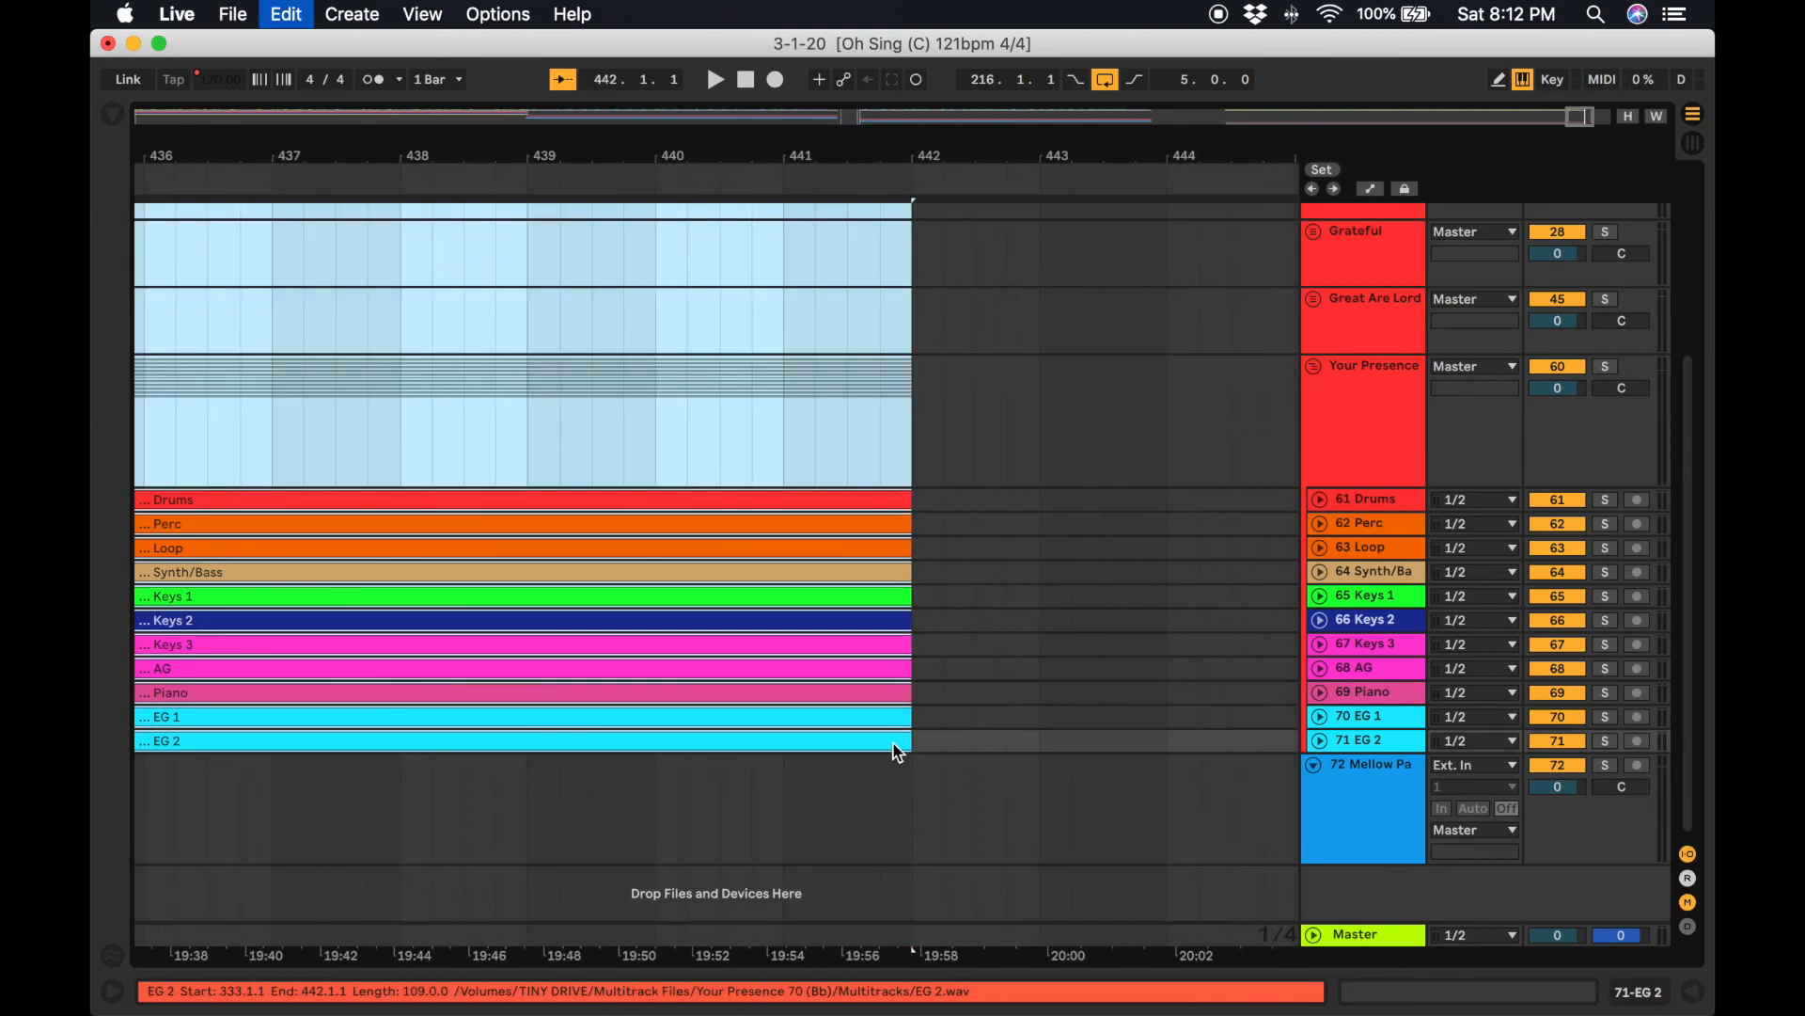
key(super+x)
Play the end of the Great Are You Lord outro to hear where it finishes.
scroll(893, 743, up, 5)
scroll(893, 743, left, 20)
scroll(898, 752, right, 10)
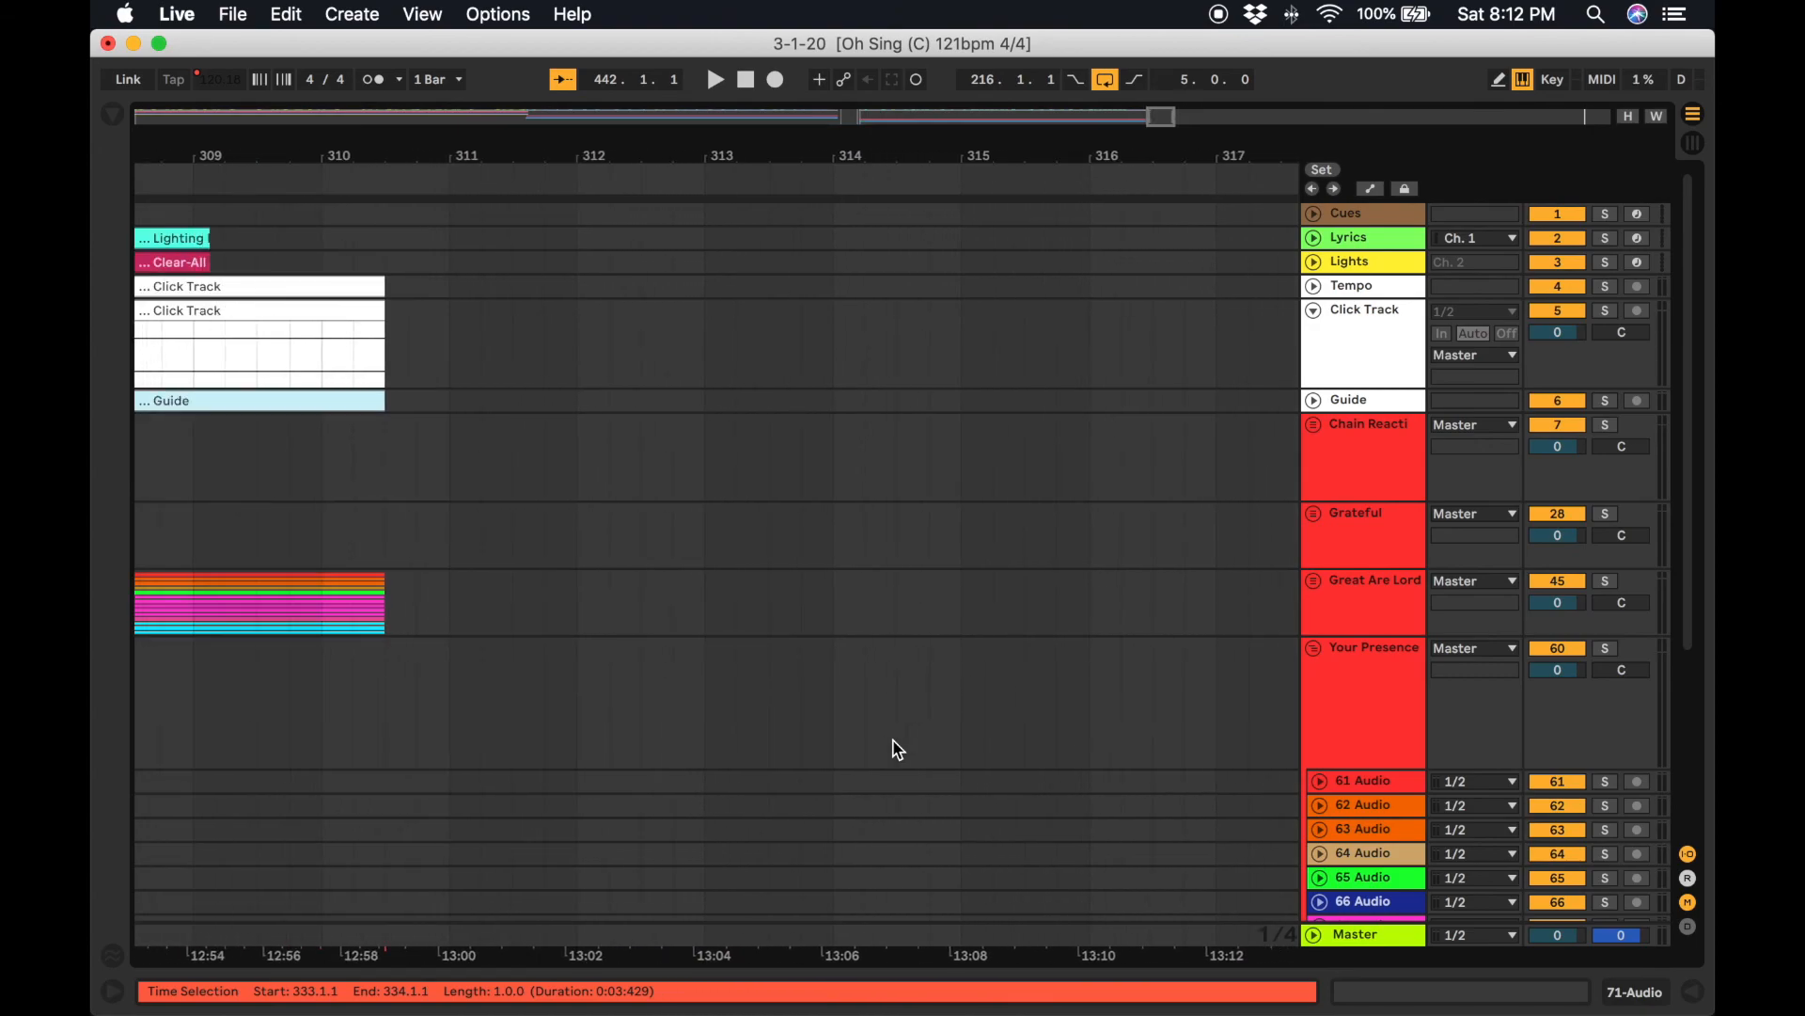
scroll(628, 403, left, 2)
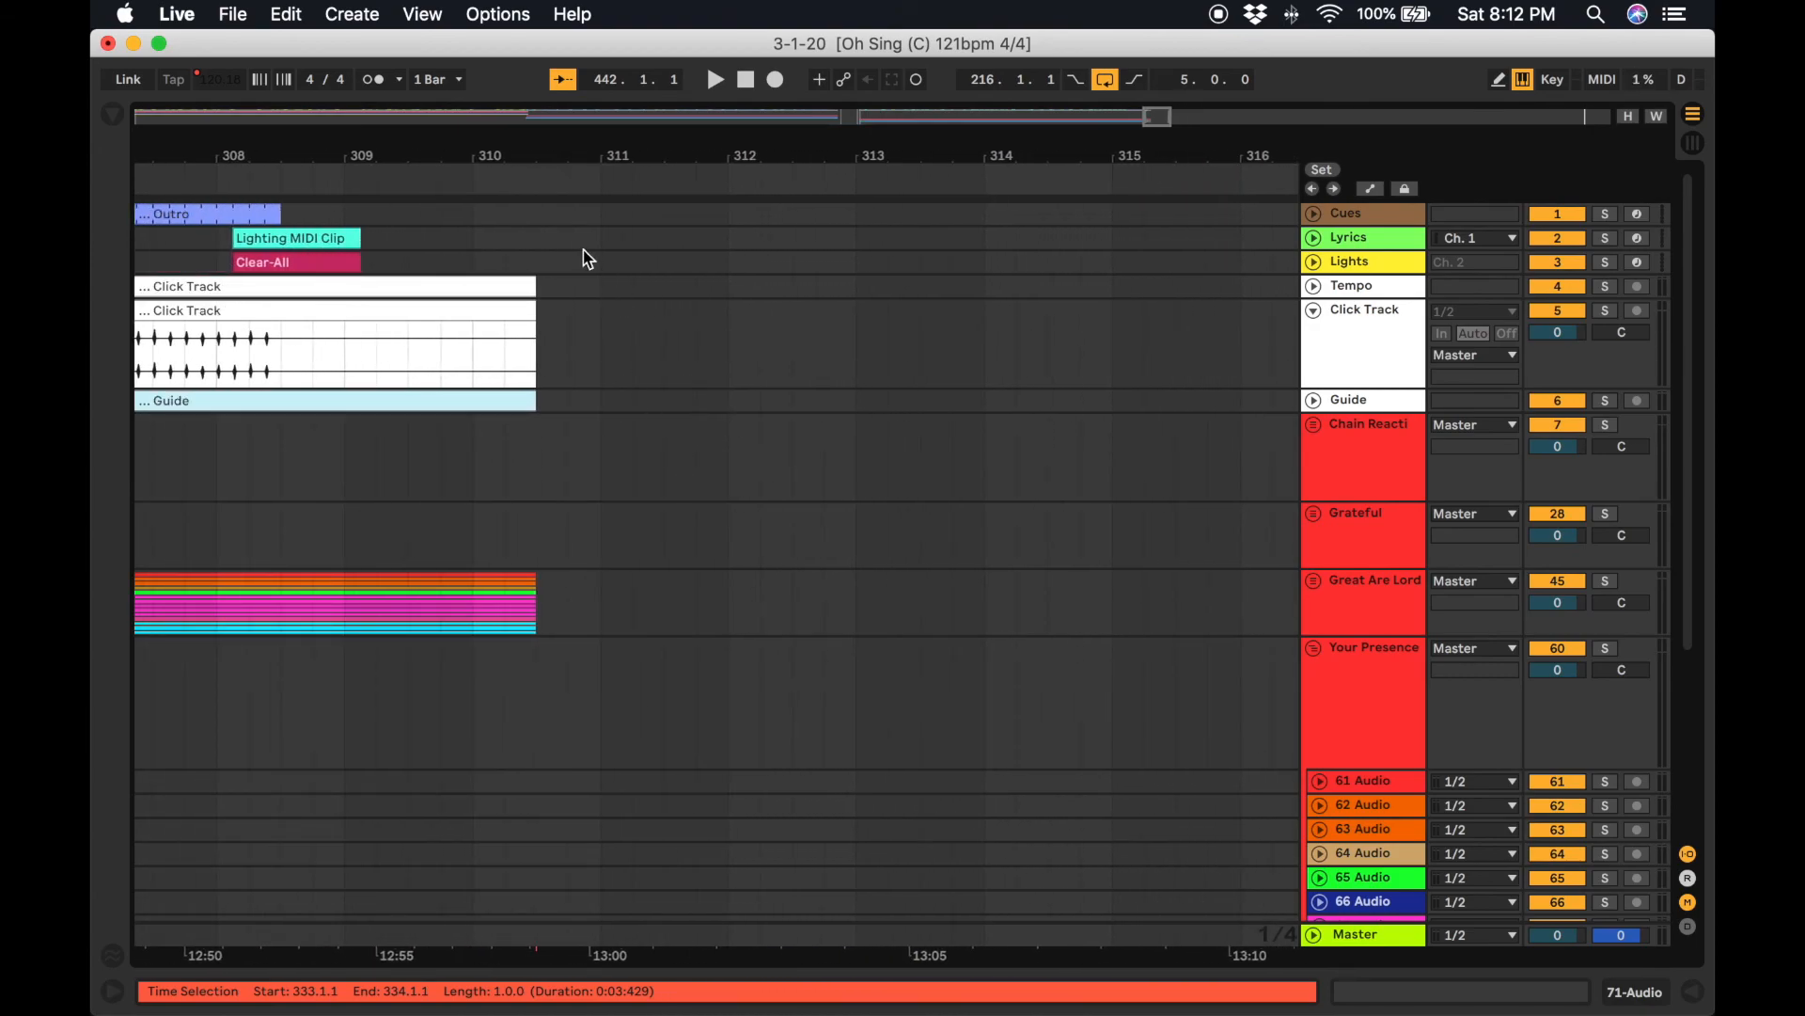
click(536, 210)
key(space)
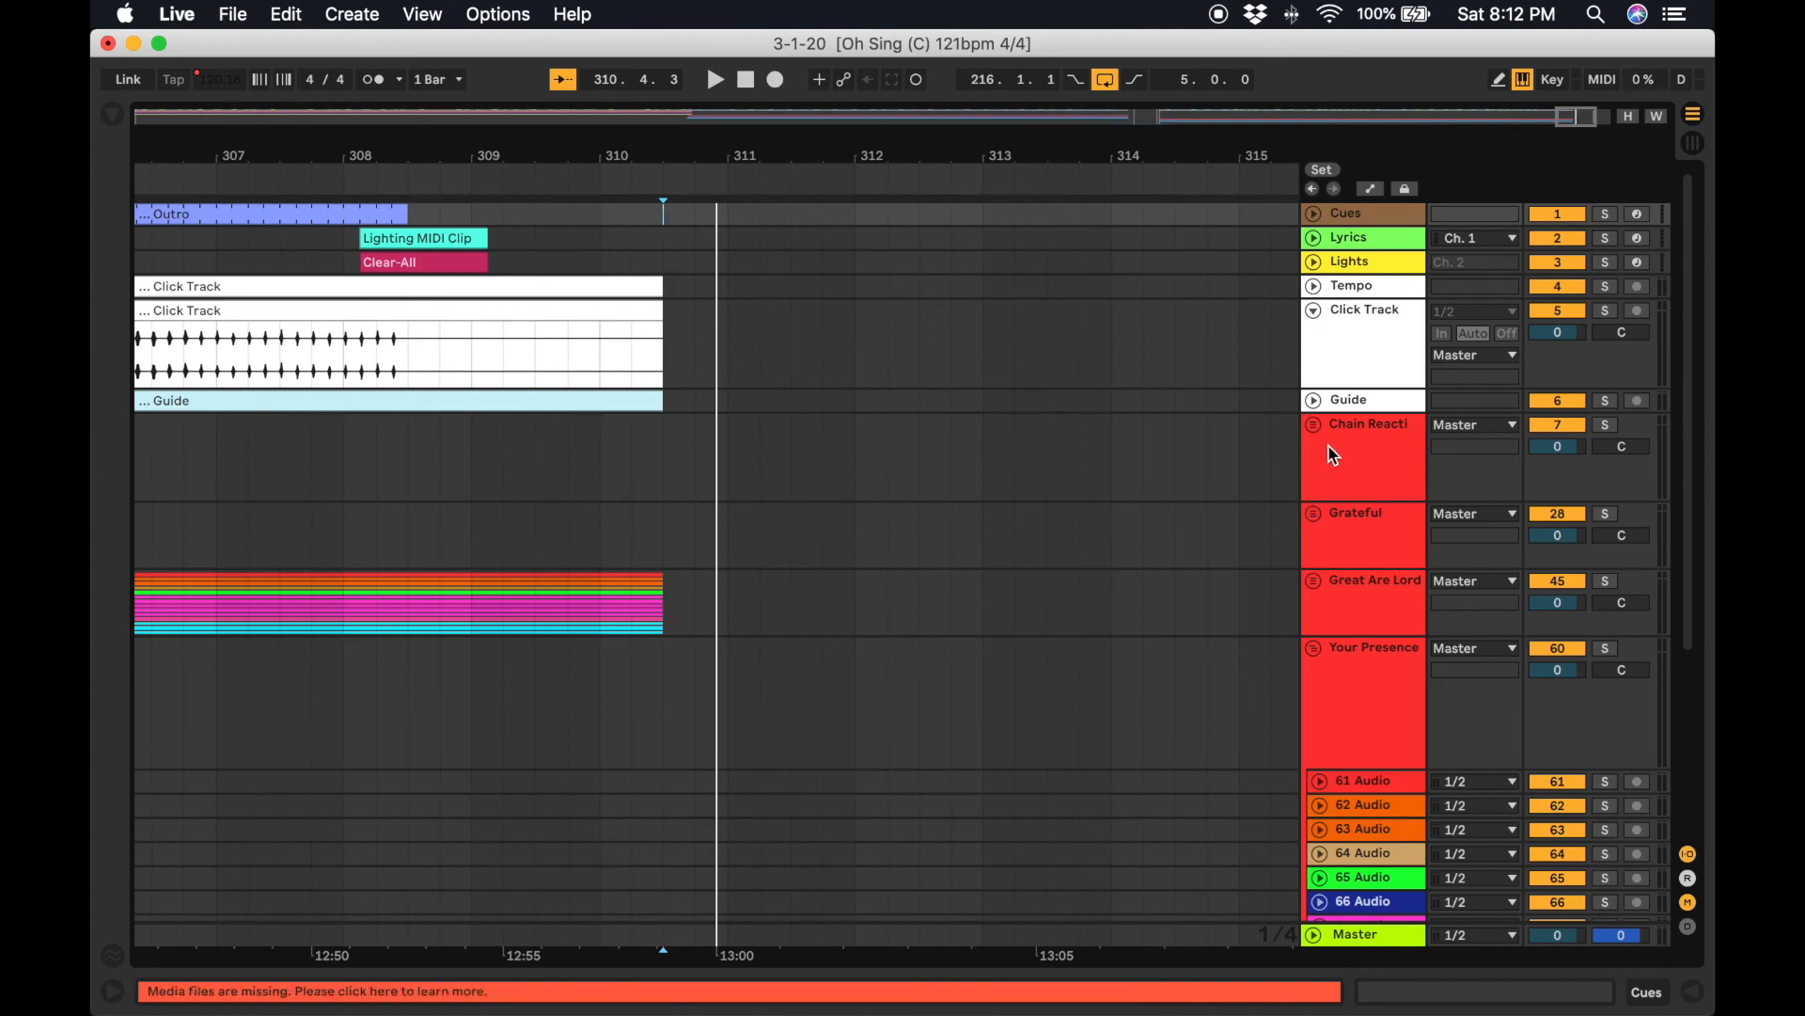
Unfold the Great Are Lord group's tracks to examine where their clips end.
scroll(1337, 748, down, 5)
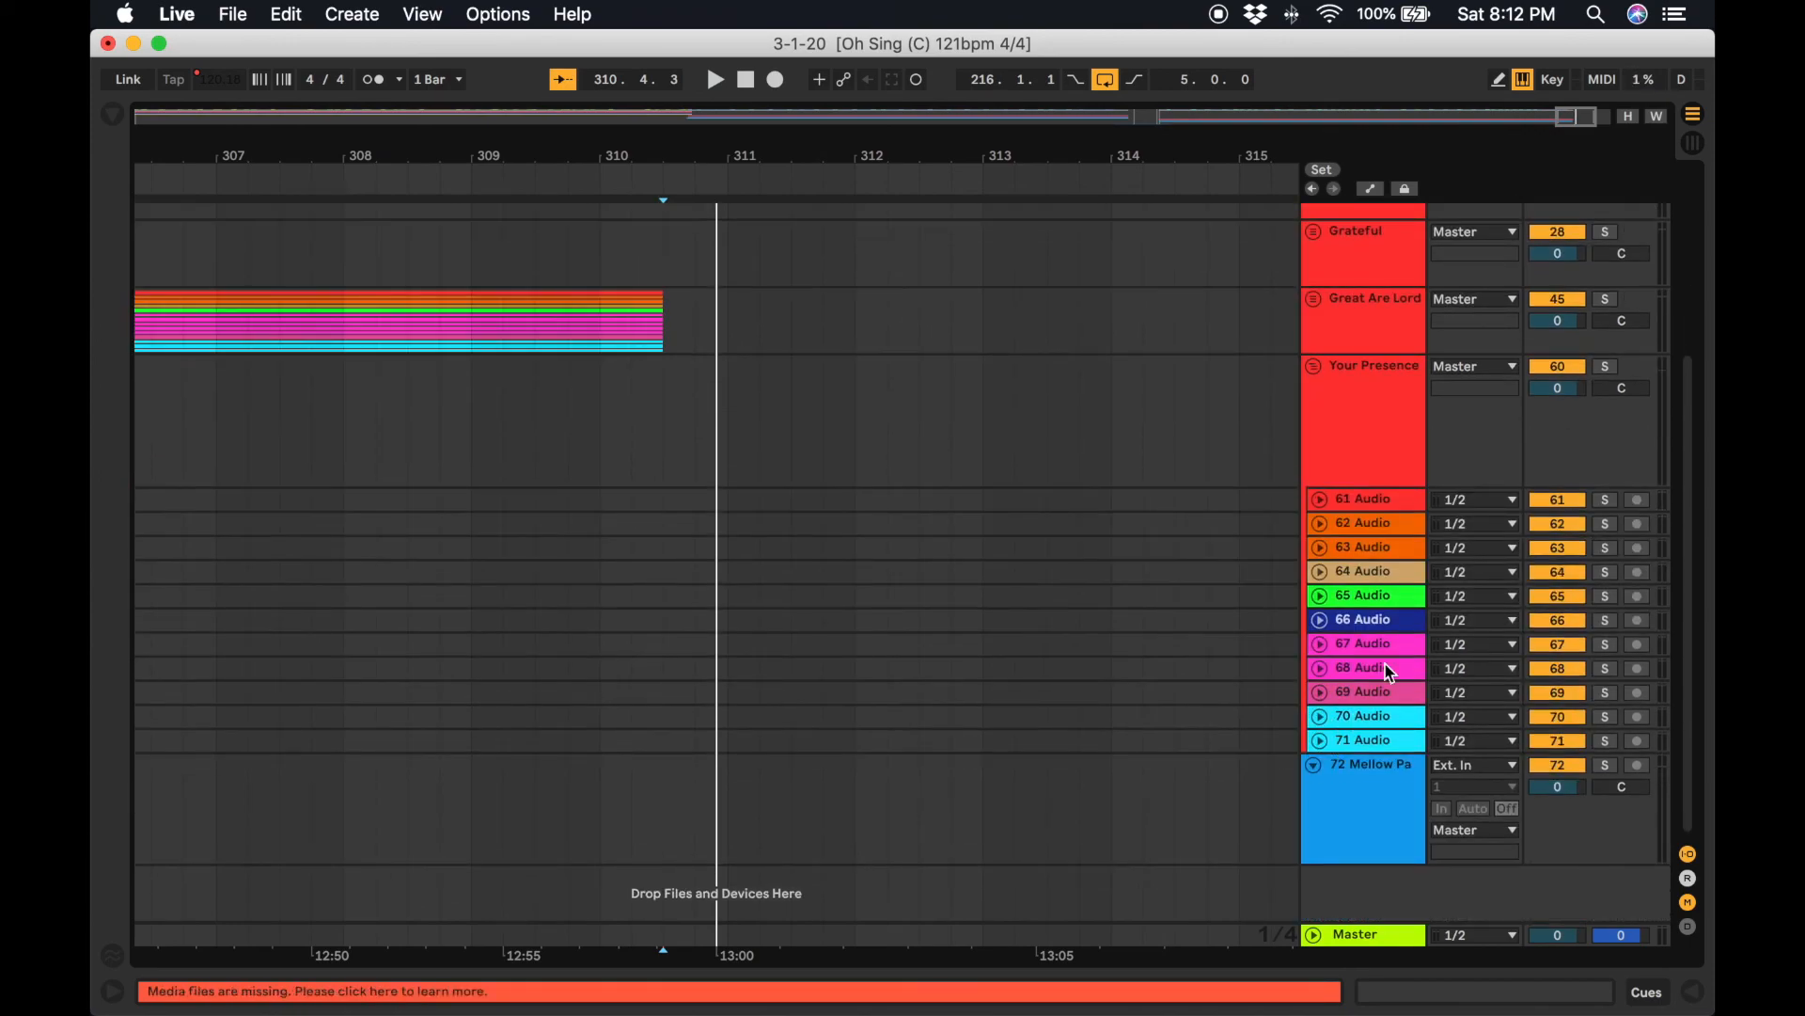
click(1334, 505)
scroll(1194, 709, left, 15)
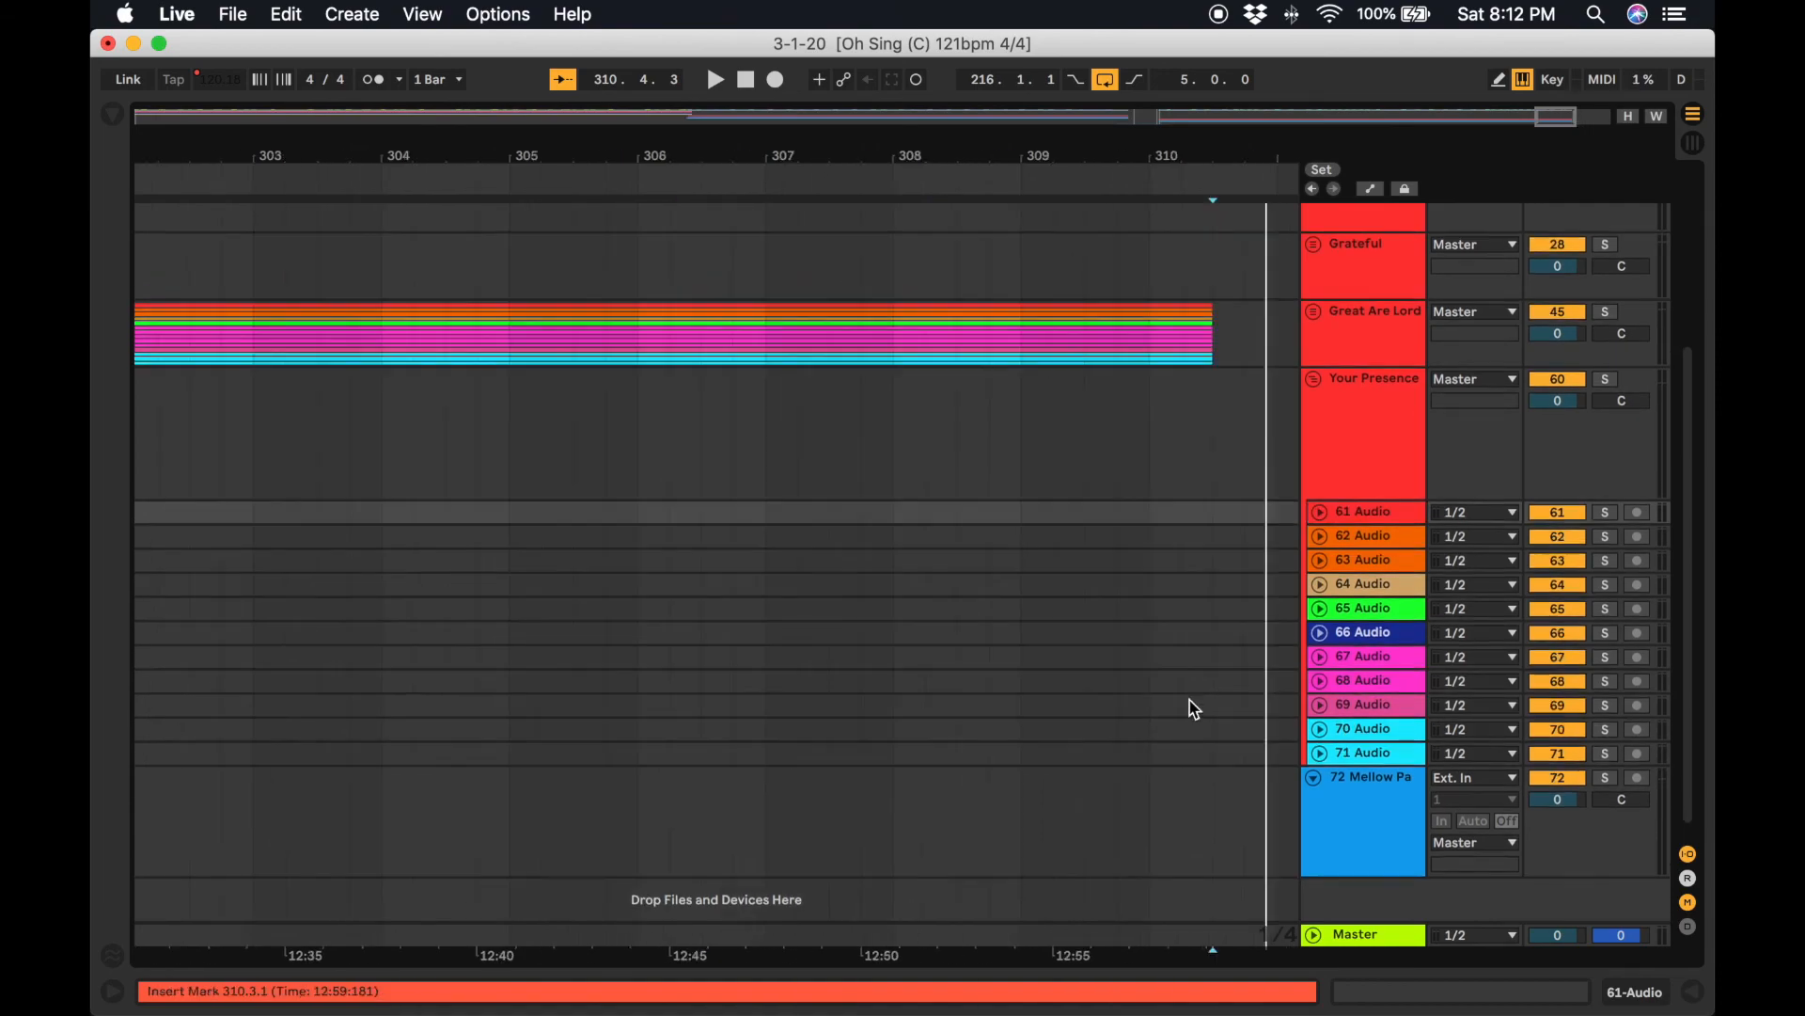
scroll(1199, 709, right, 15)
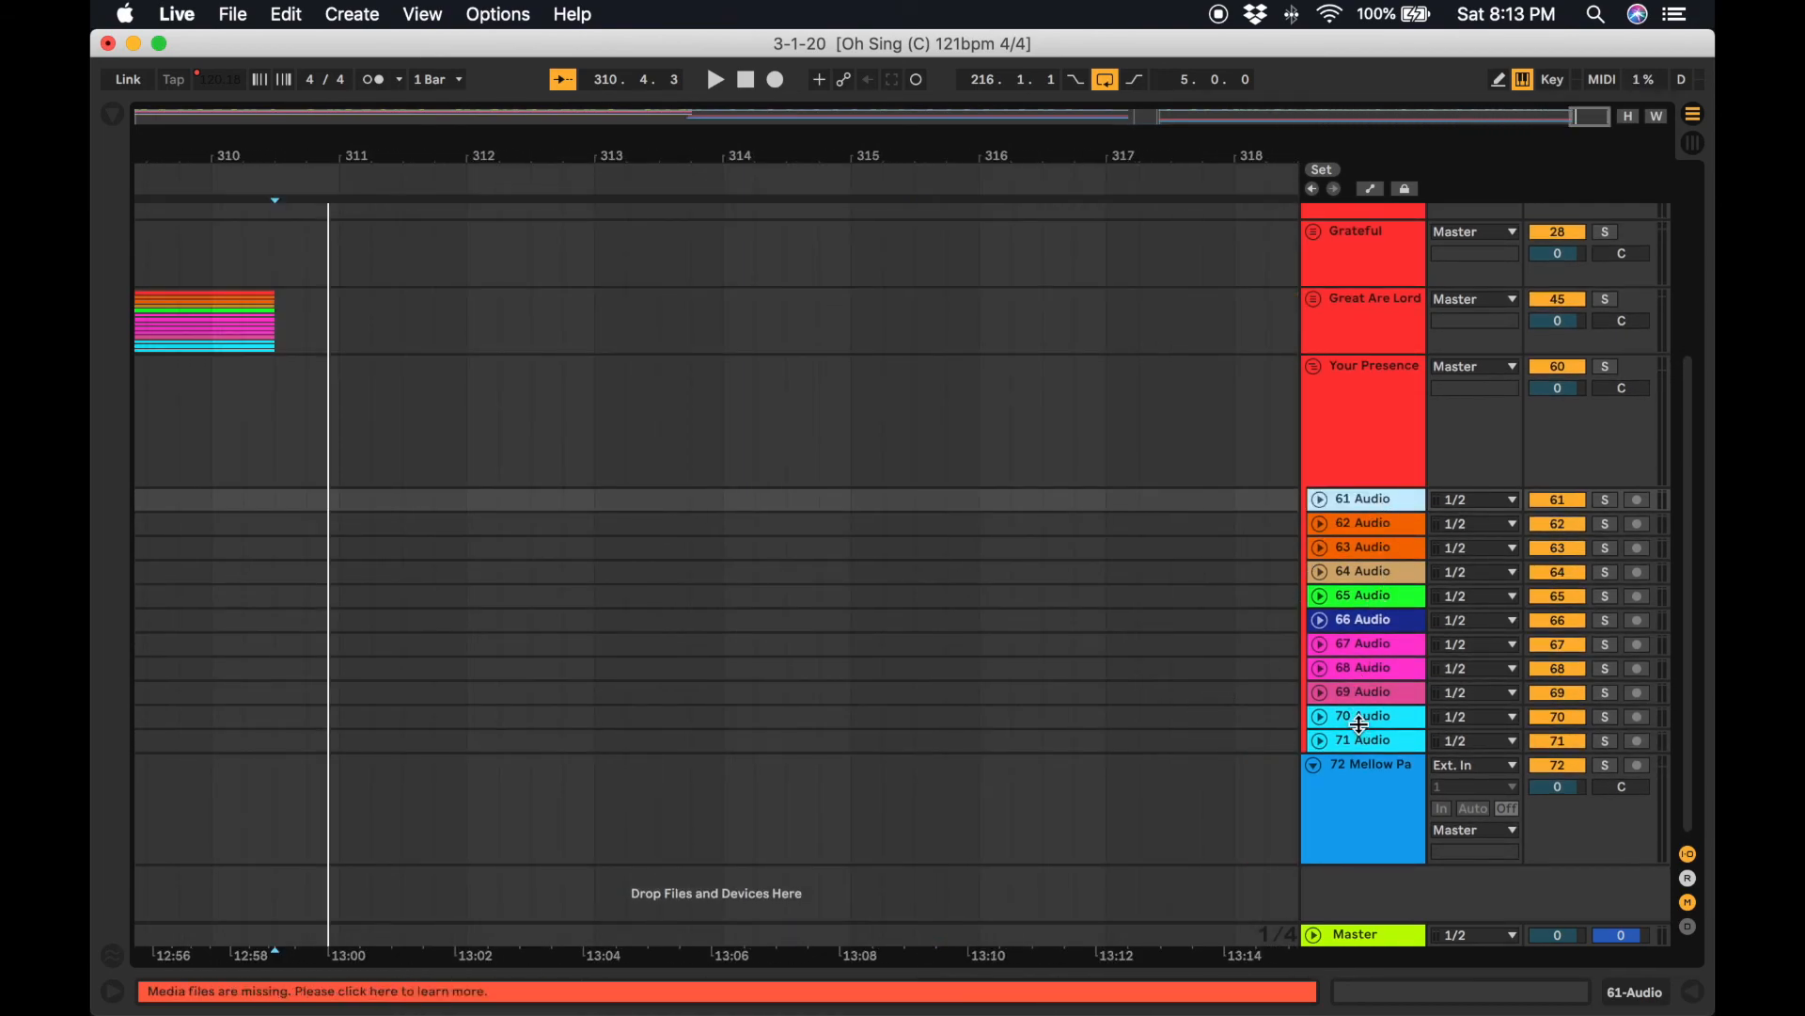
scroll(1366, 701, up, 8)
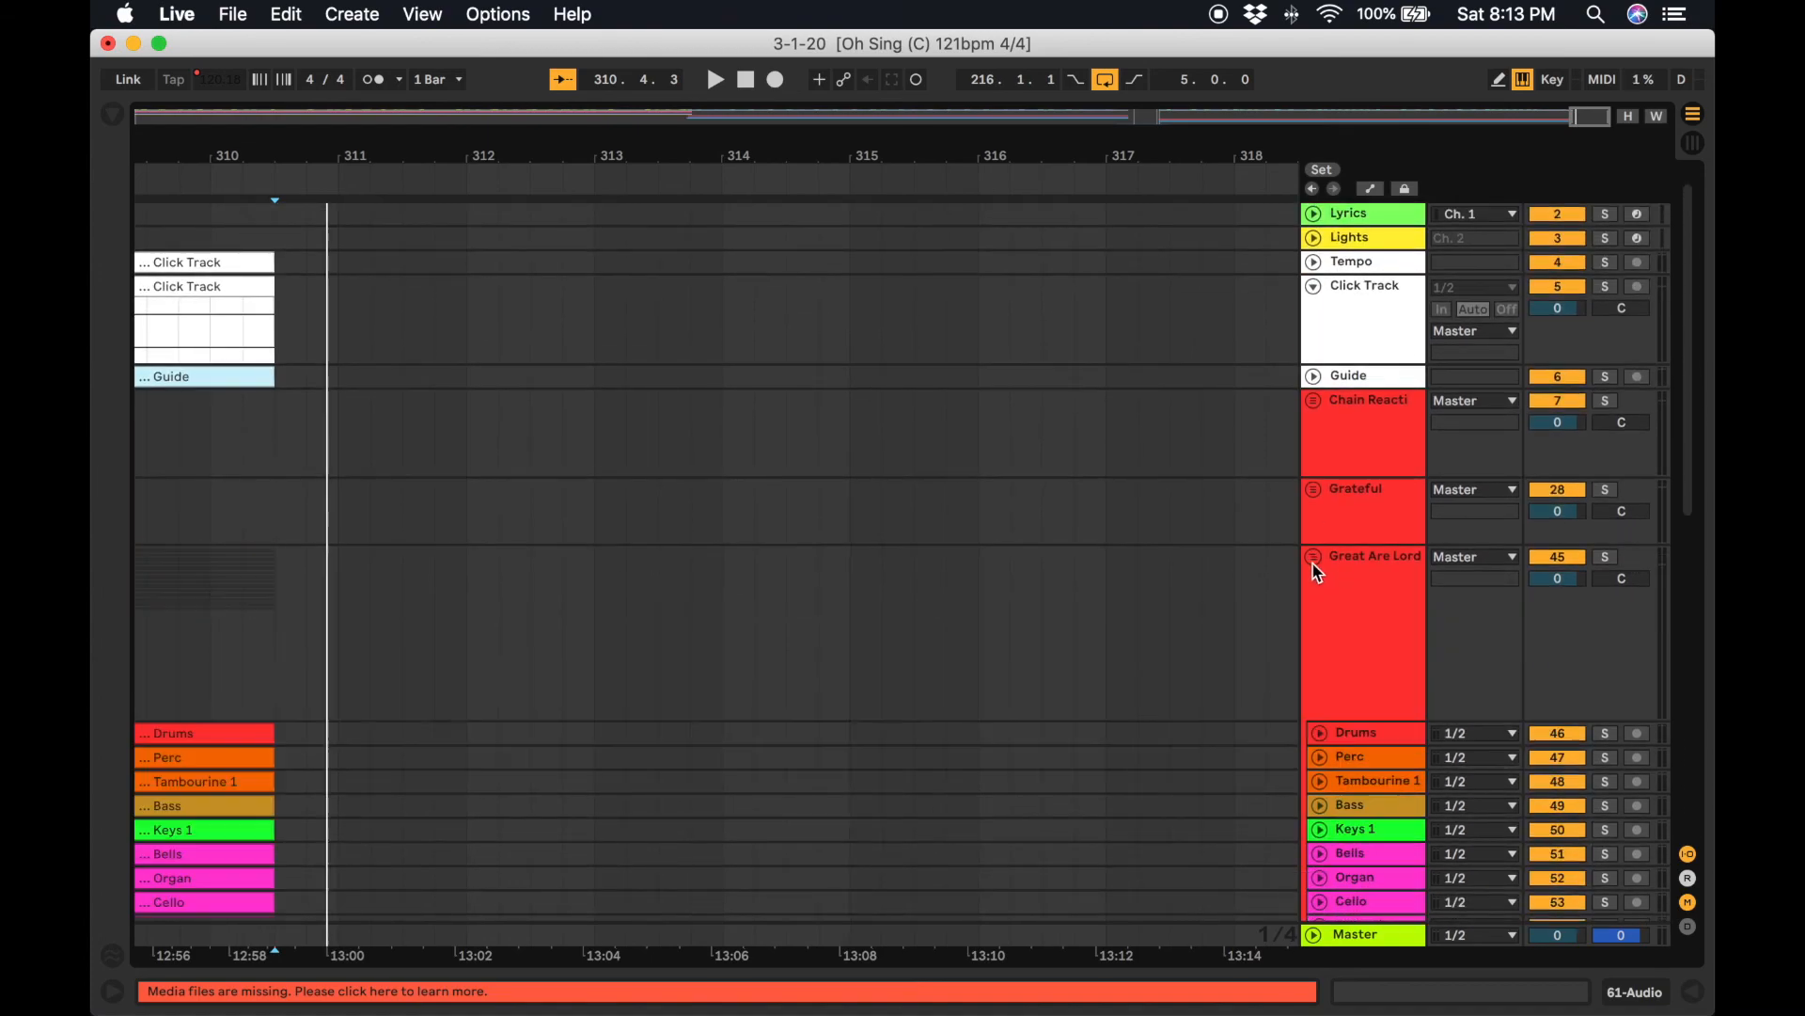
scroll(1307, 696, down, 8)
click(1401, 386)
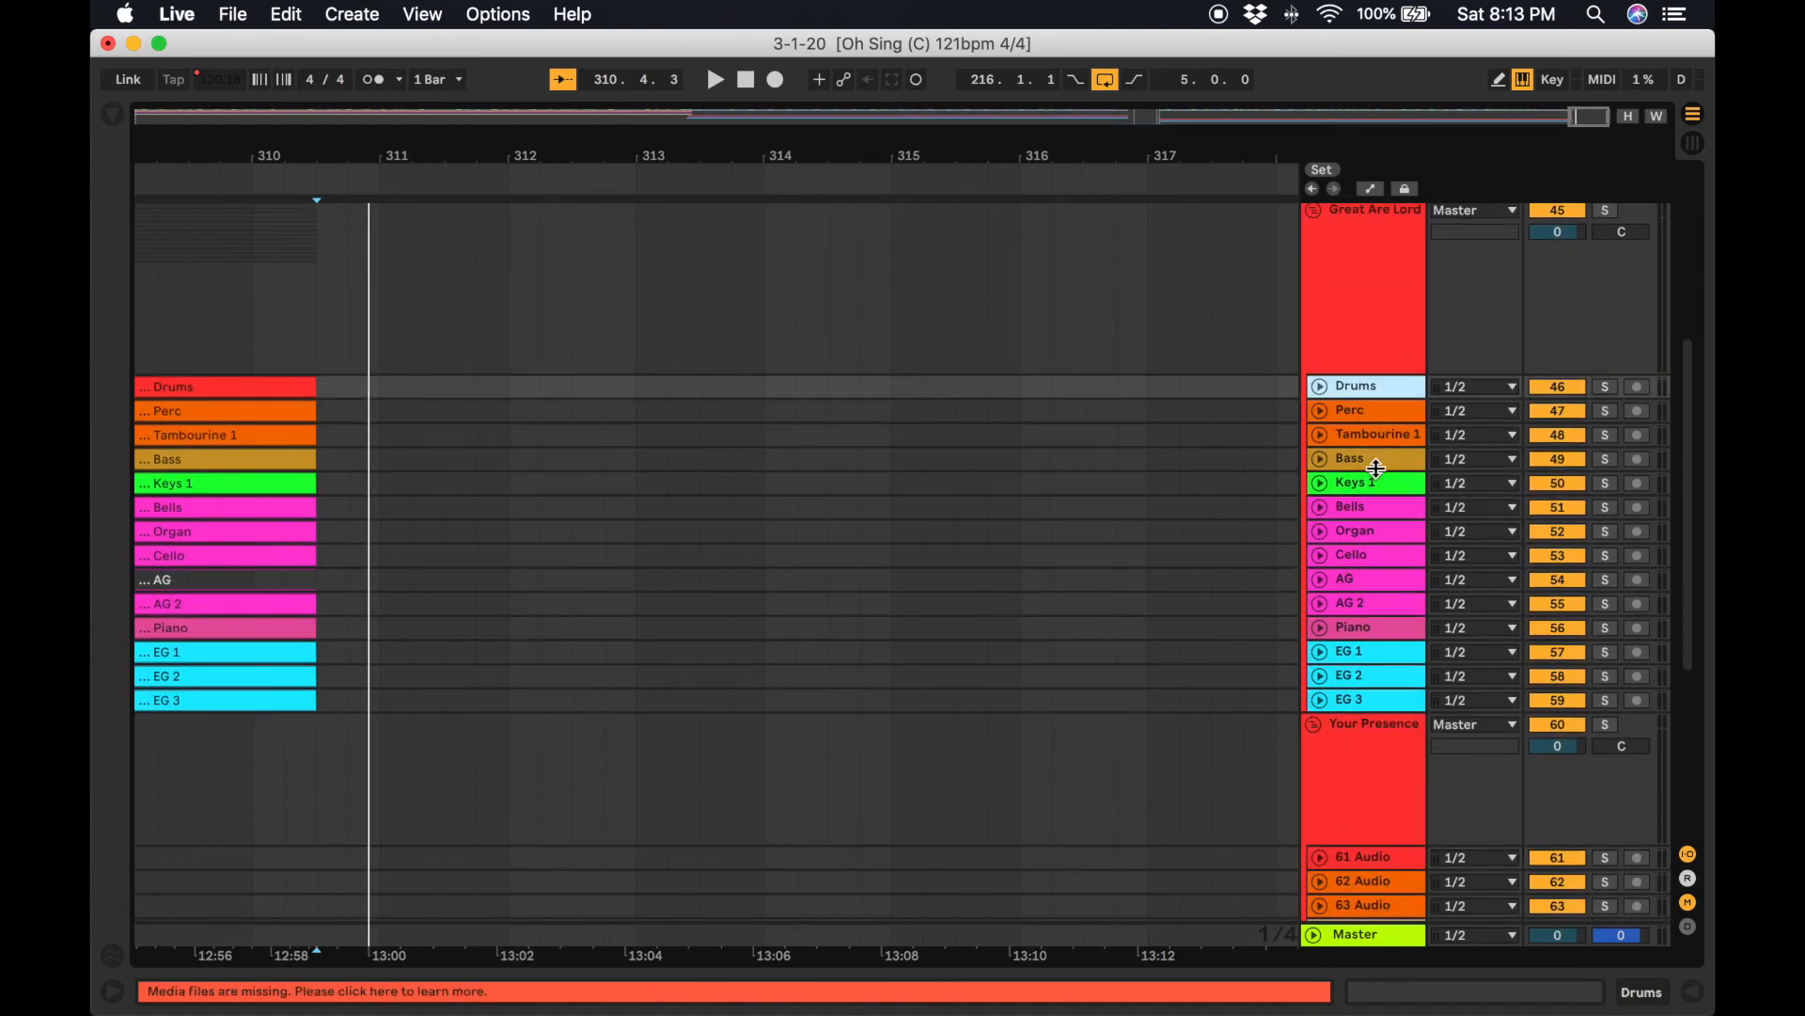
shift+click(1342, 703)
click(1320, 700)
scroll(971, 685, down, 3)
scroll(971, 685, left, 12)
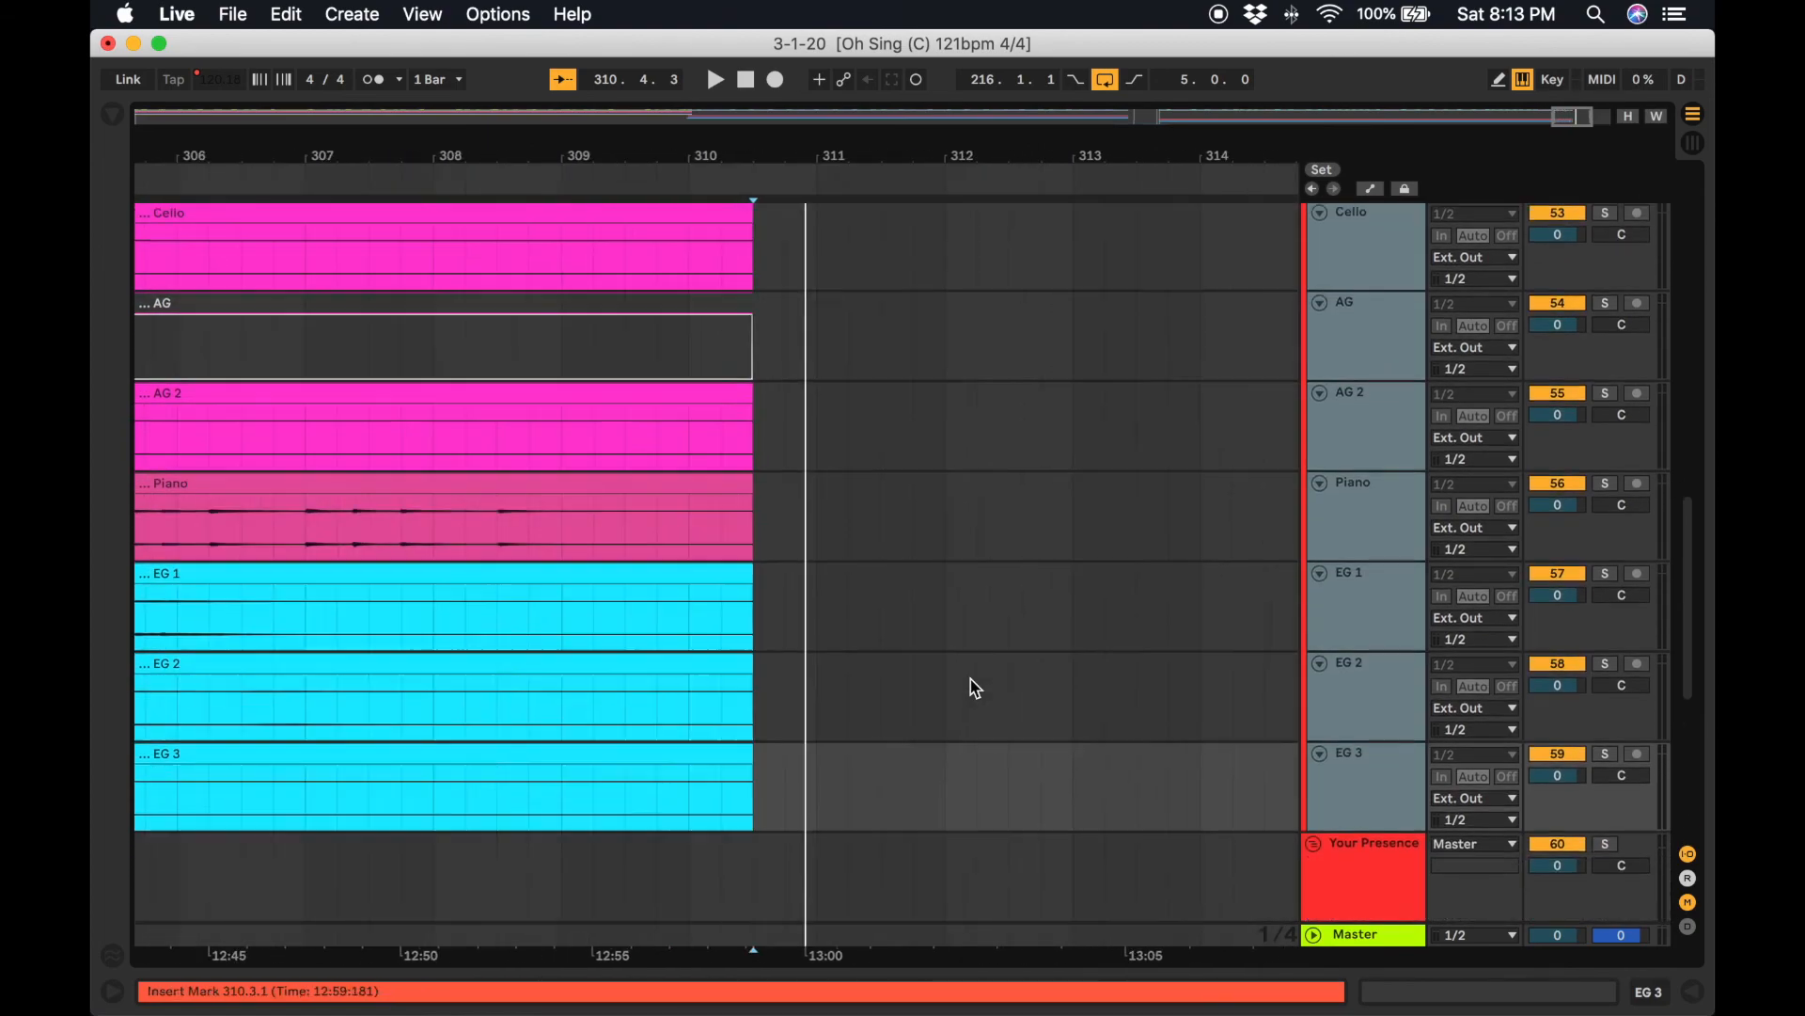
scroll(971, 679, up, 10)
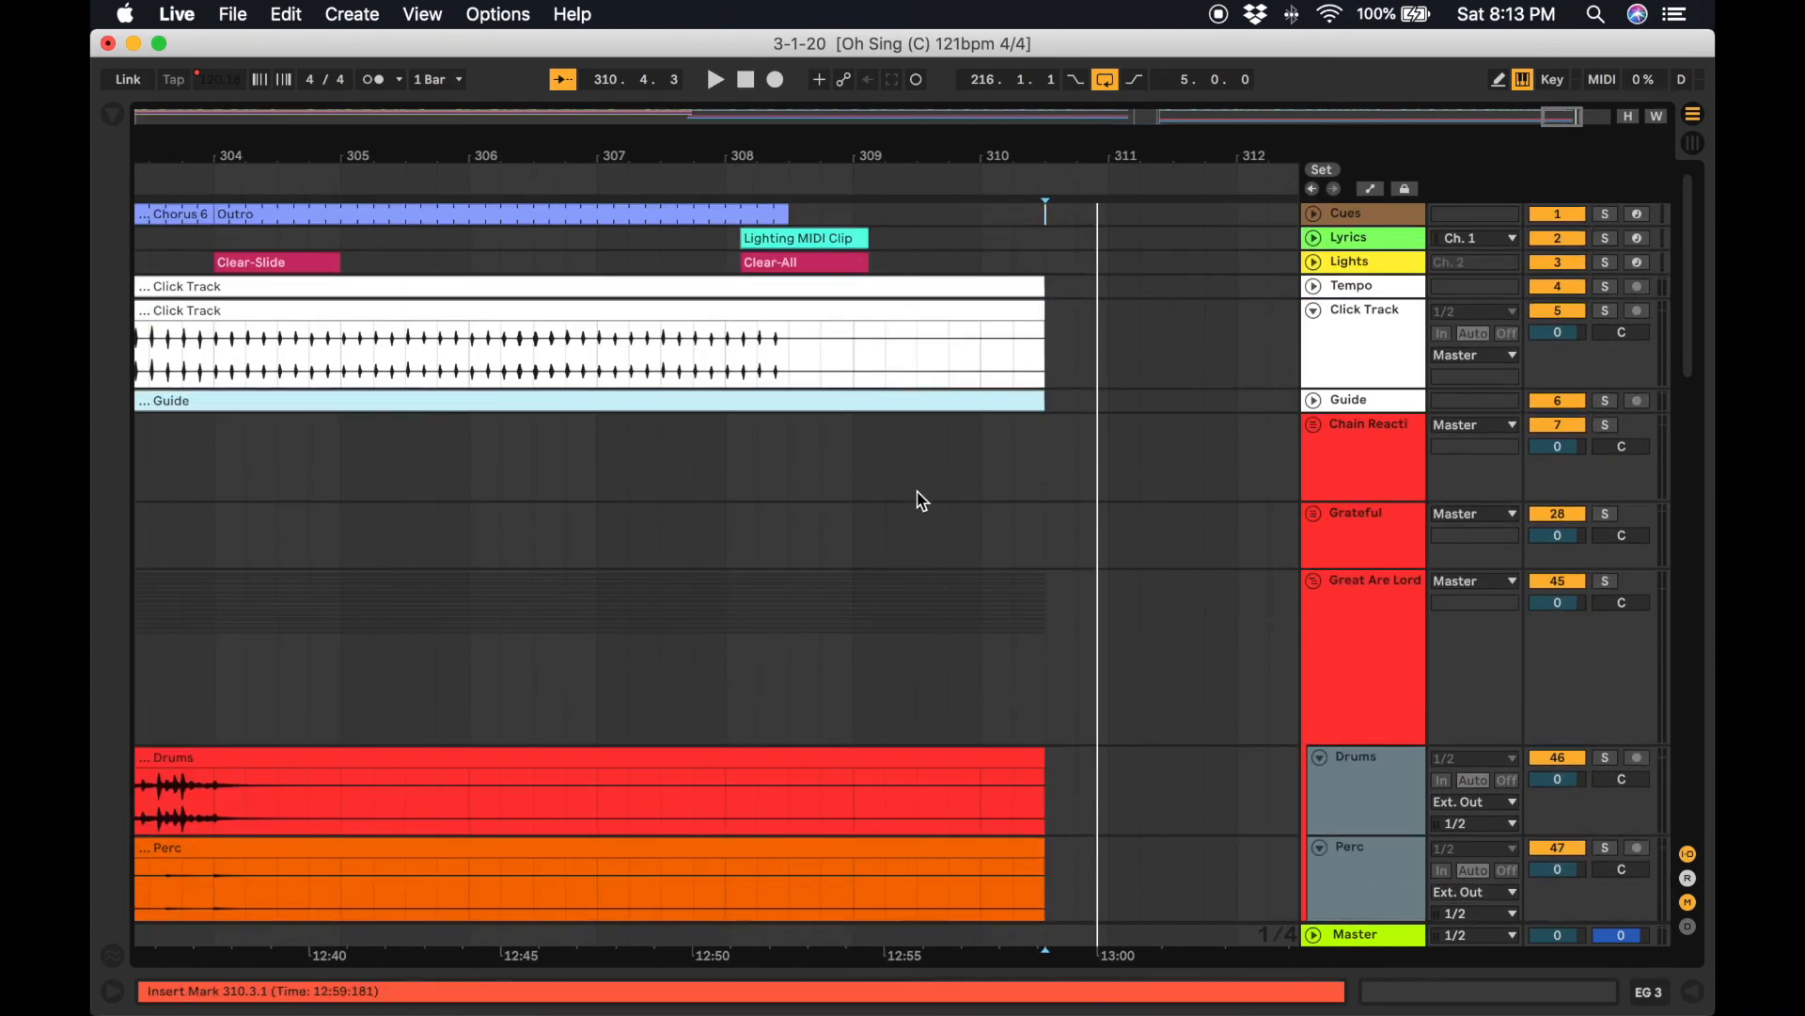
Split the lyrics, lights, click and guide clips at bar 308.3.1 and delete the parts after the split.
click(804, 473)
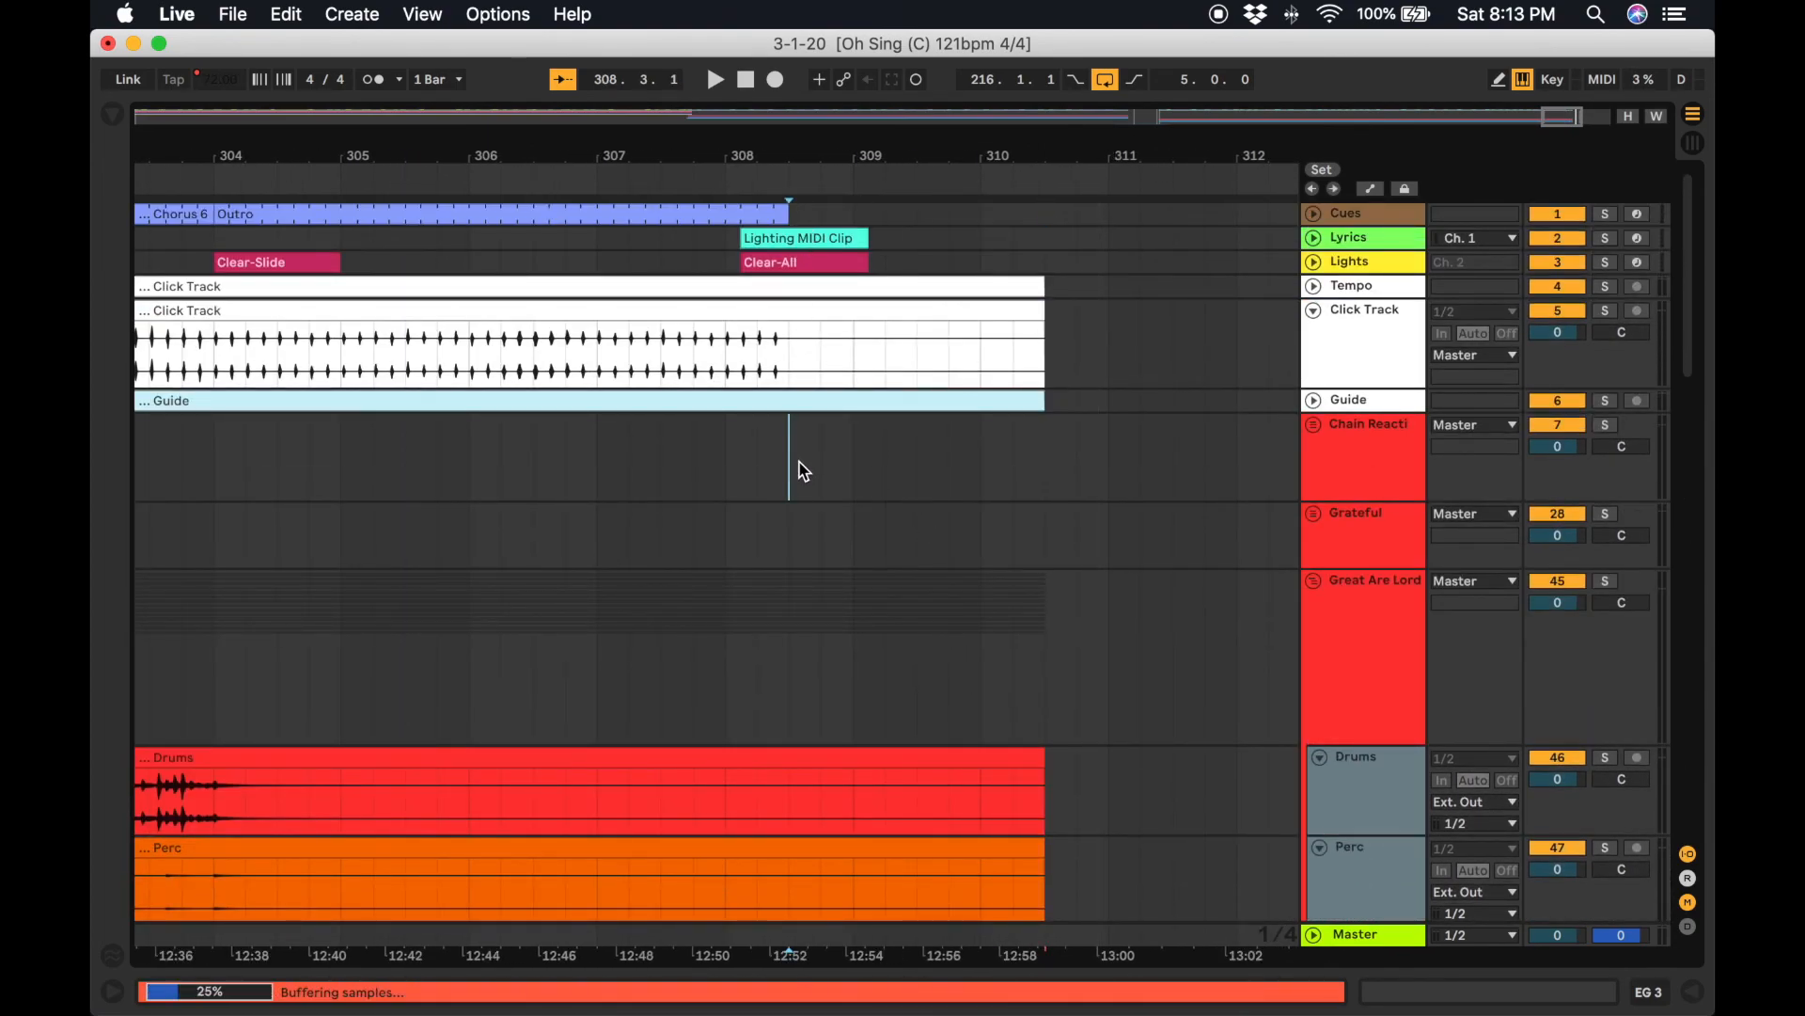
click(788, 290)
click(799, 220)
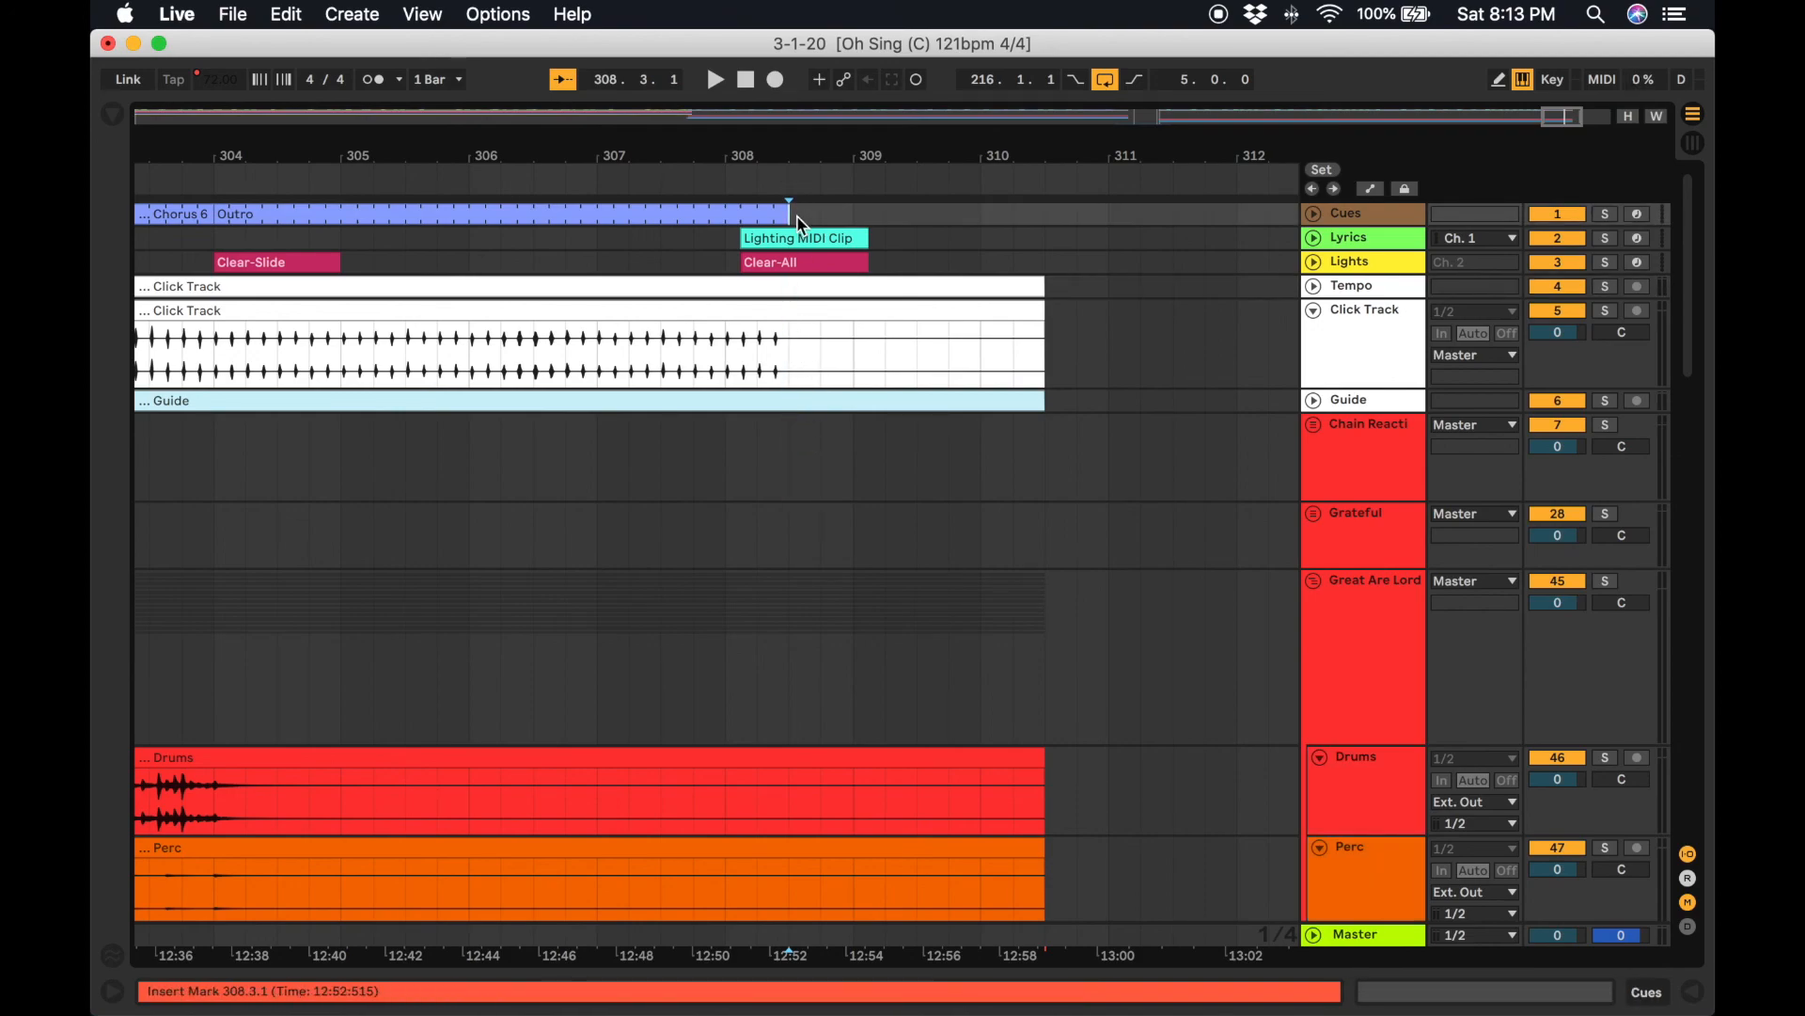
drag(793, 310, 797, 427)
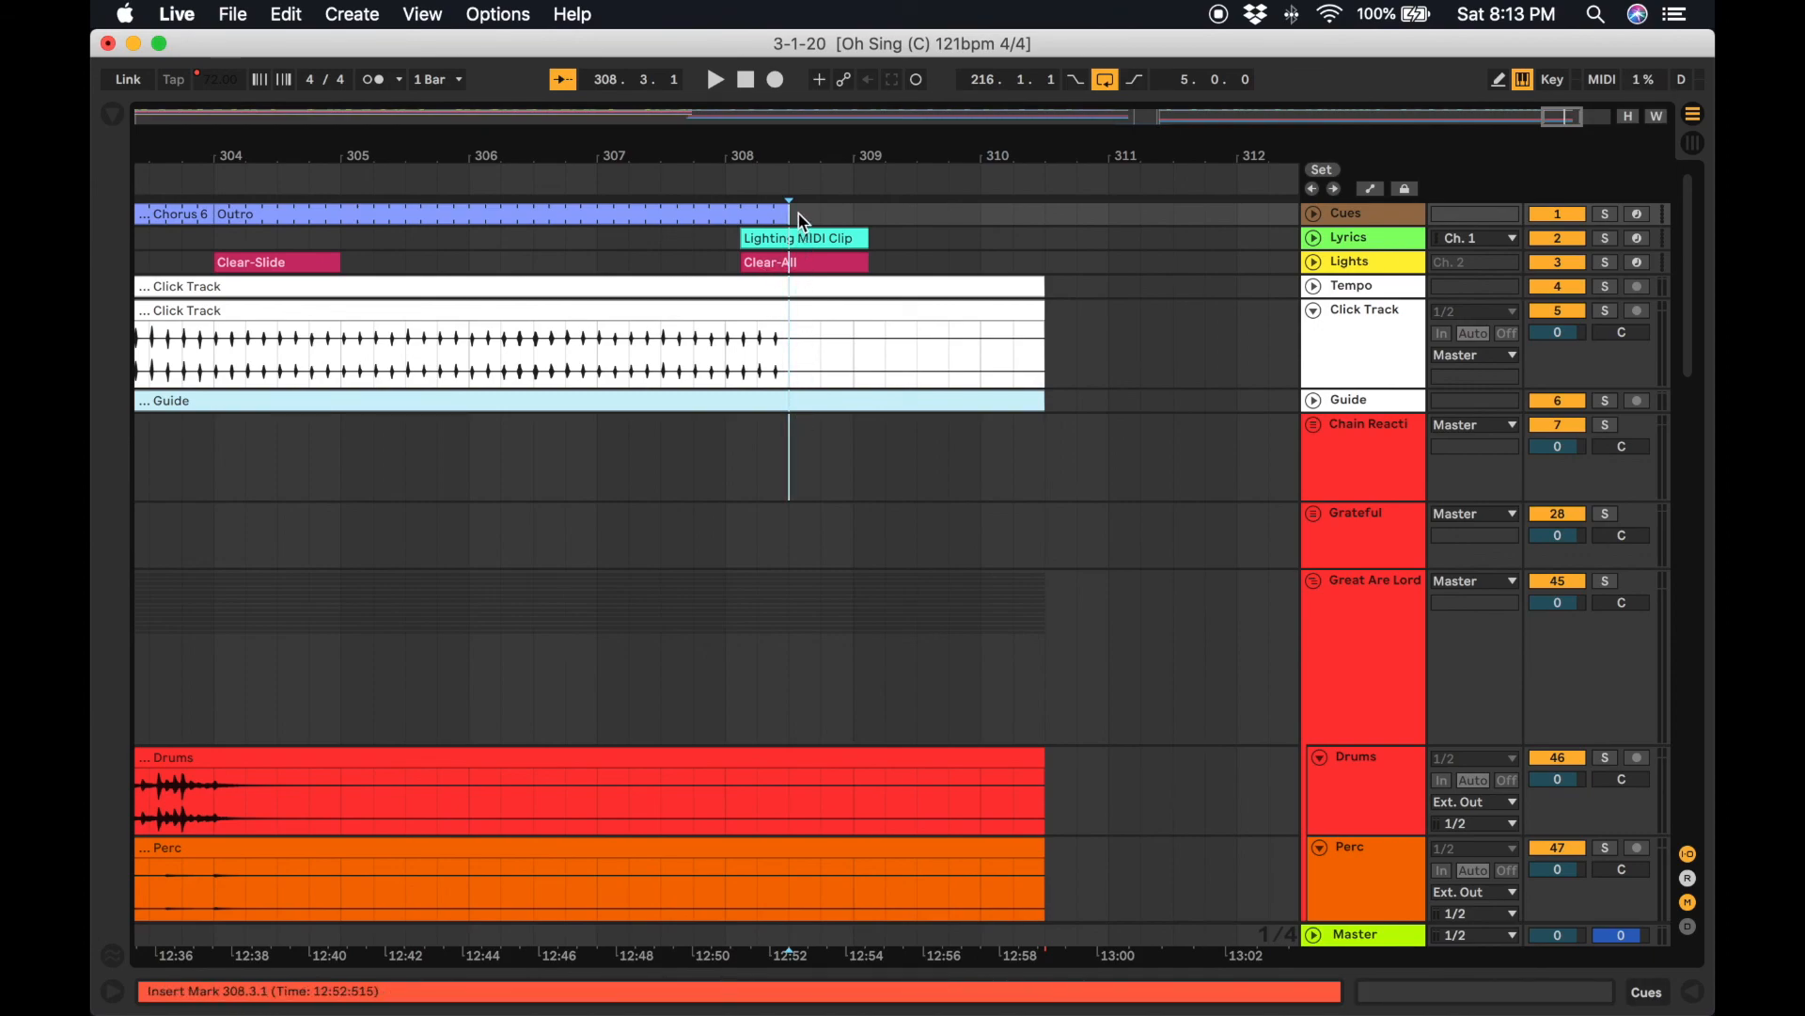
key(cmd+e)
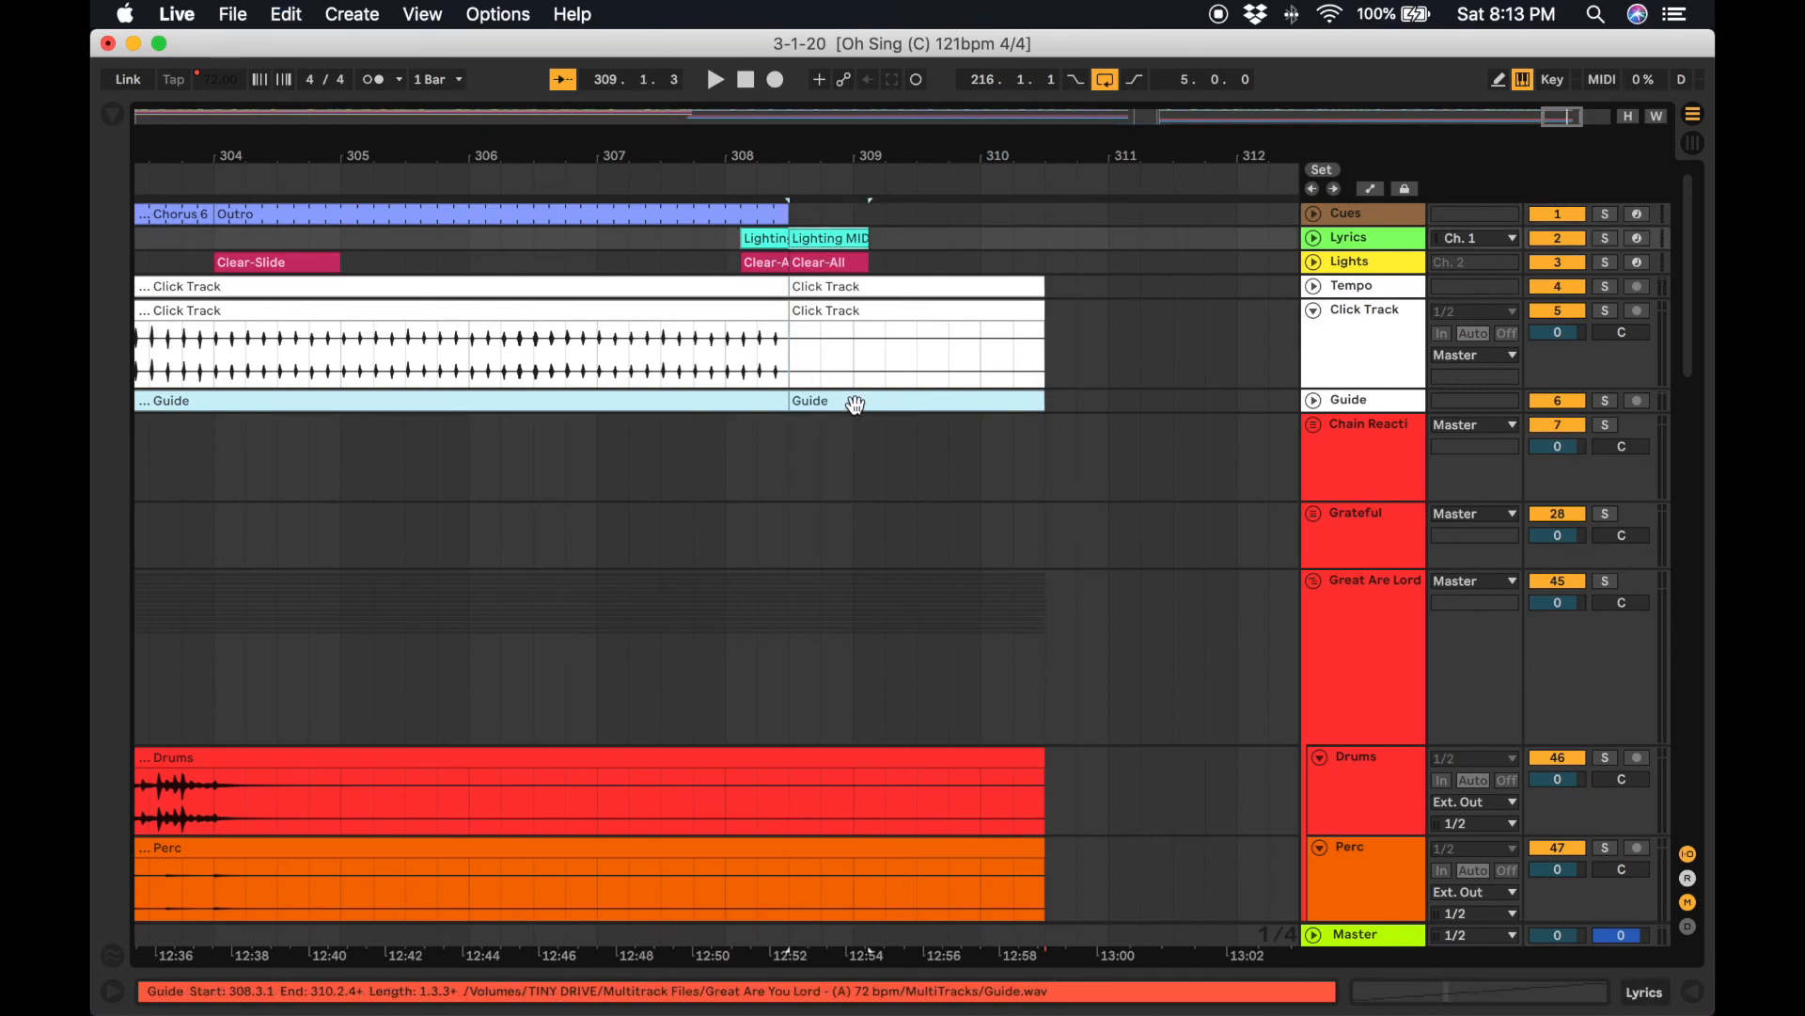
key(Delete)
Paste the Your Presence clips starting at bar 308.3.1.
click(822, 410)
mouse_move(791, 431)
mouse_down()
mouse_move(846, 725)
mouse_move(777, 838)
mouse_move(753, 979)
mouse_move(812, 969)
mouse_up()
click(849, 598)
click(795, 221)
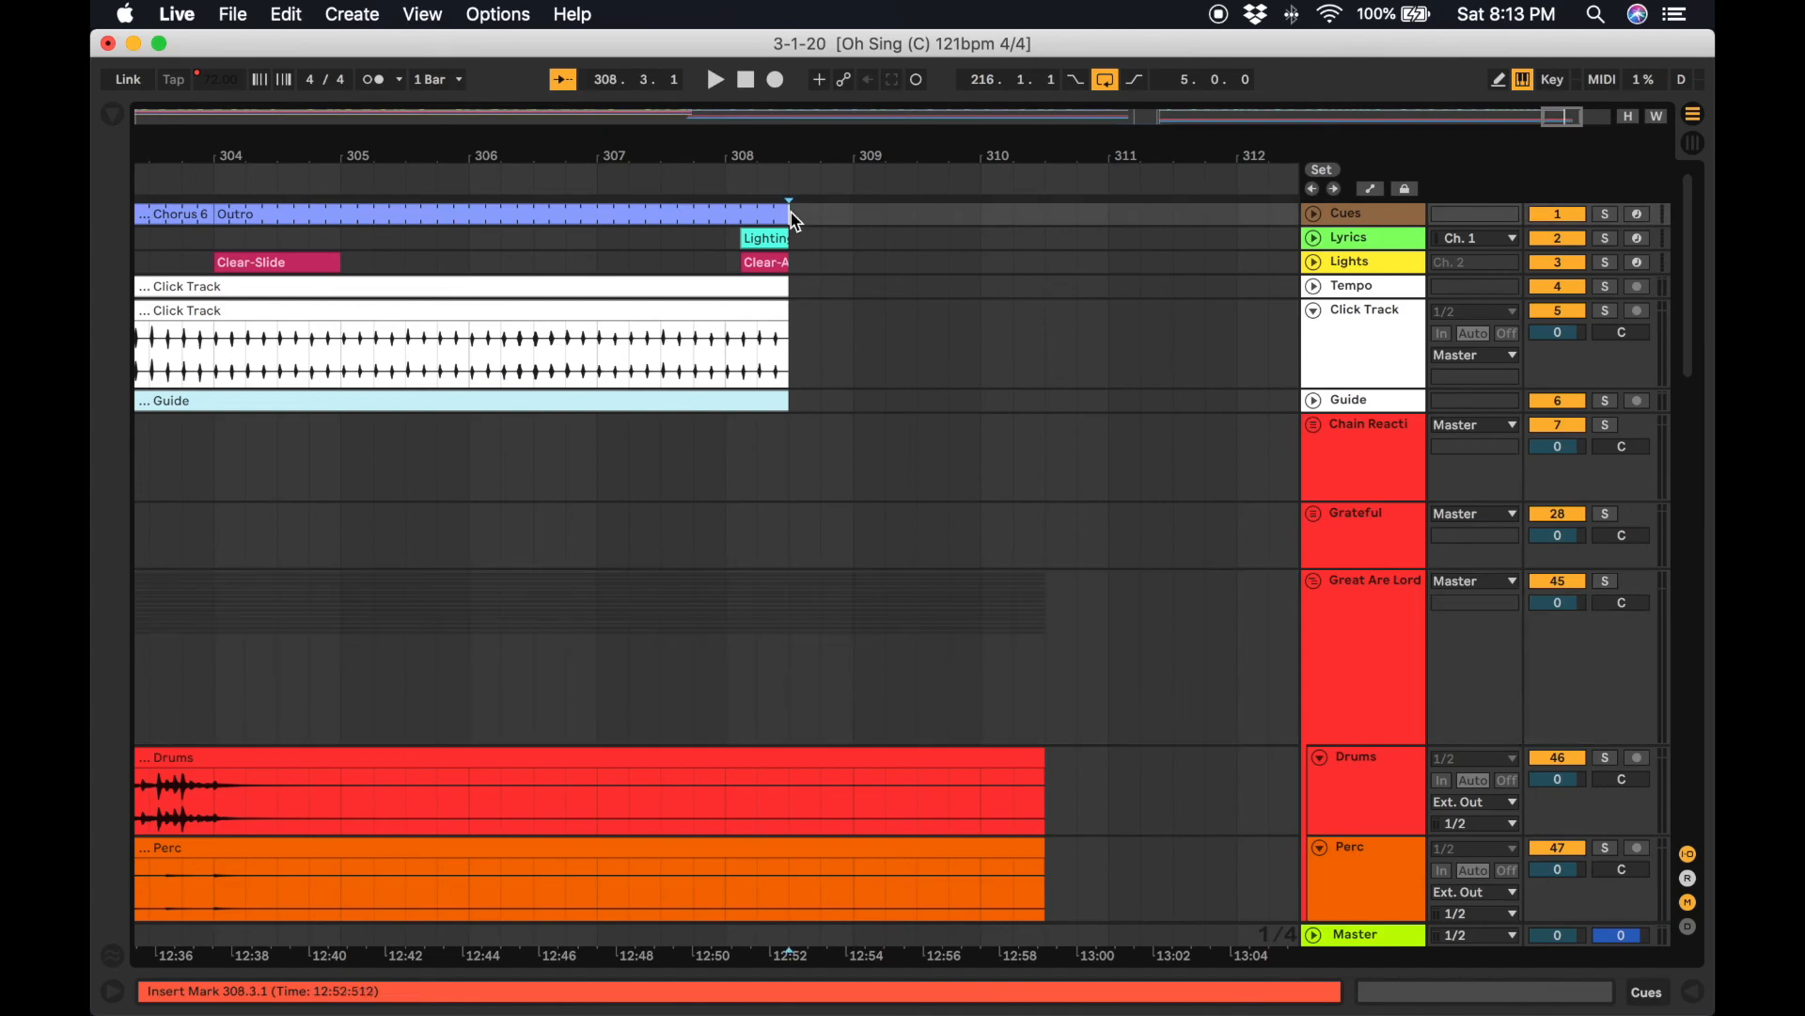
key(super+v)
Add fade-outs of about 1.3 bars to the ends of the Great Are Lord Drums through Cello clips.
scroll(900, 538, down, 10)
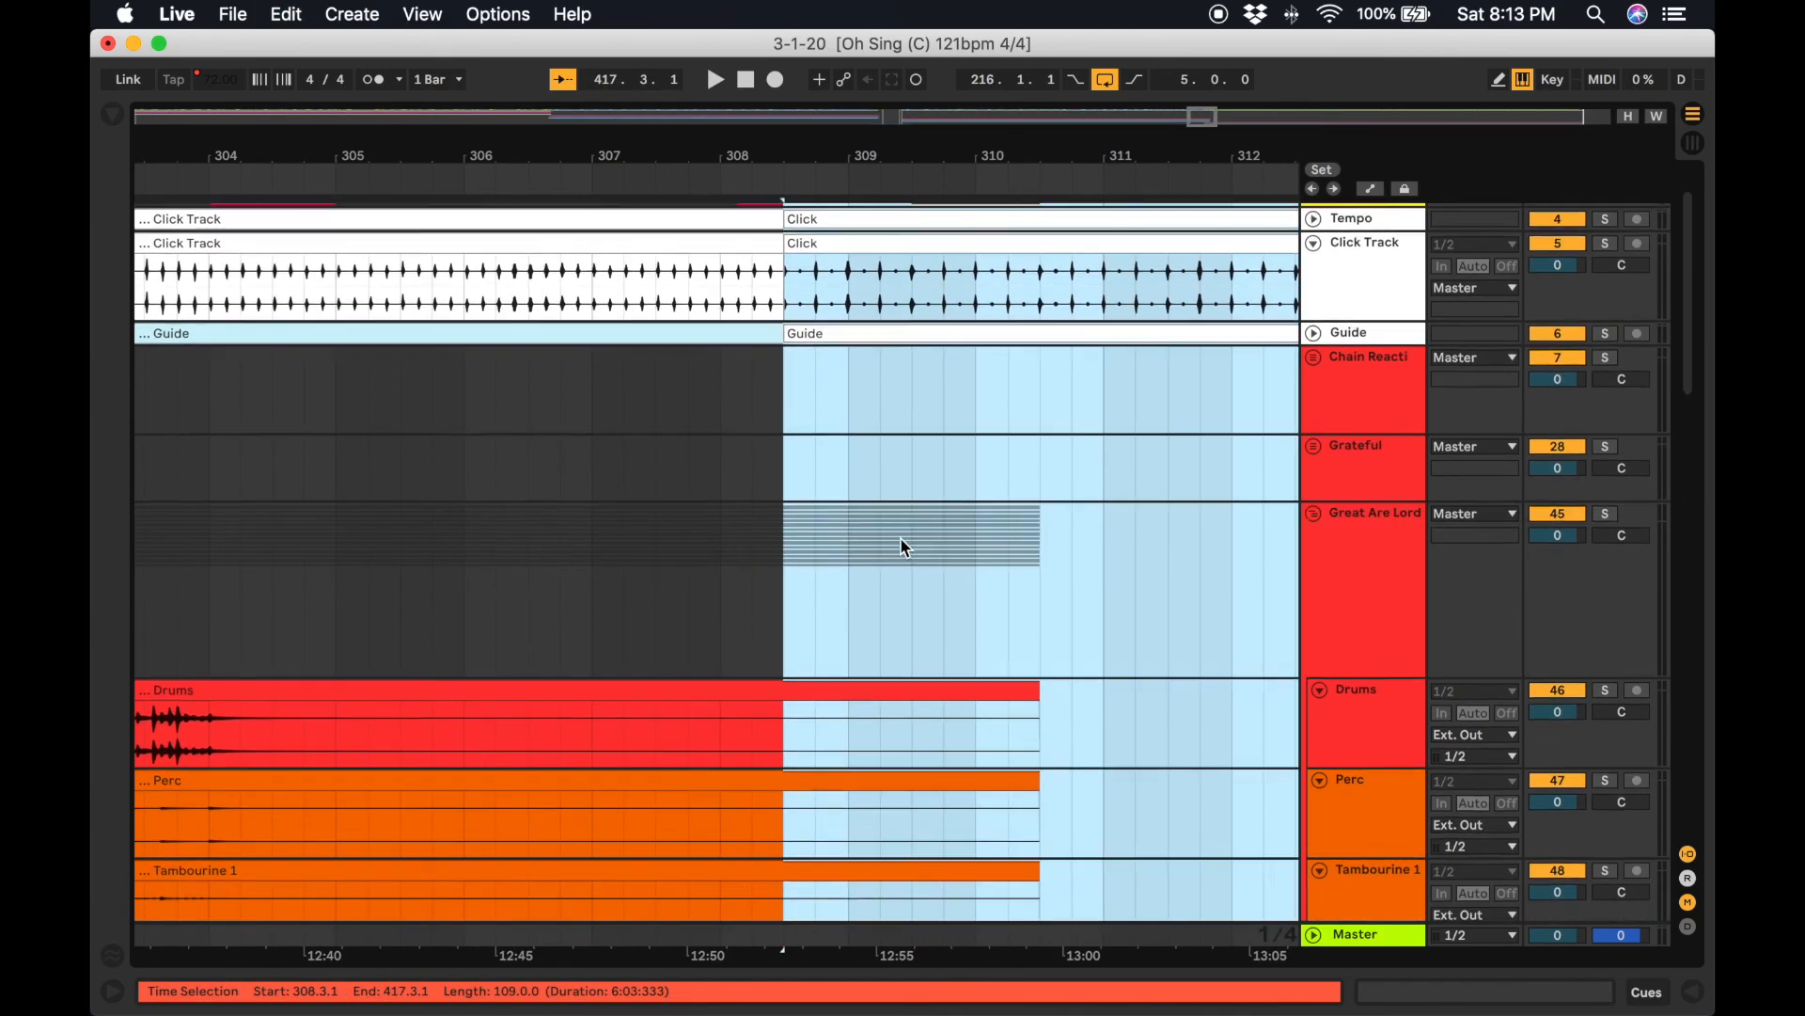
scroll(900, 538, down, 15)
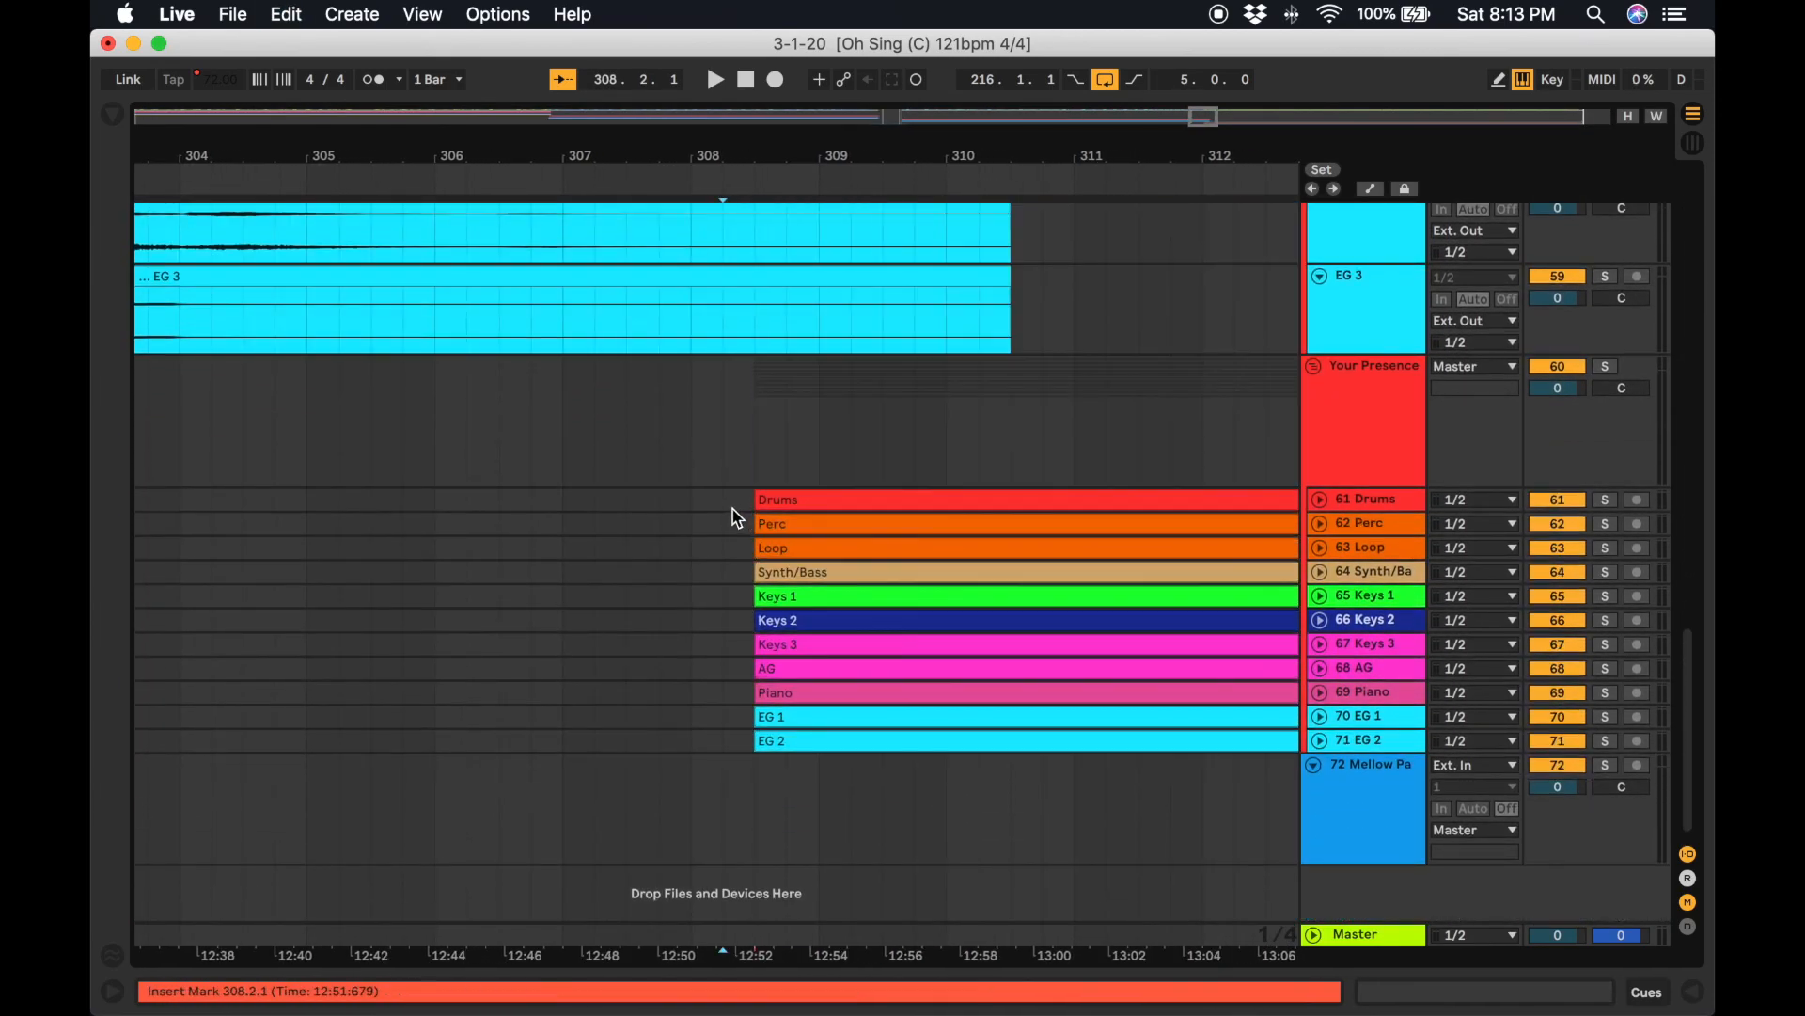
scroll(1097, 319, up, 10)
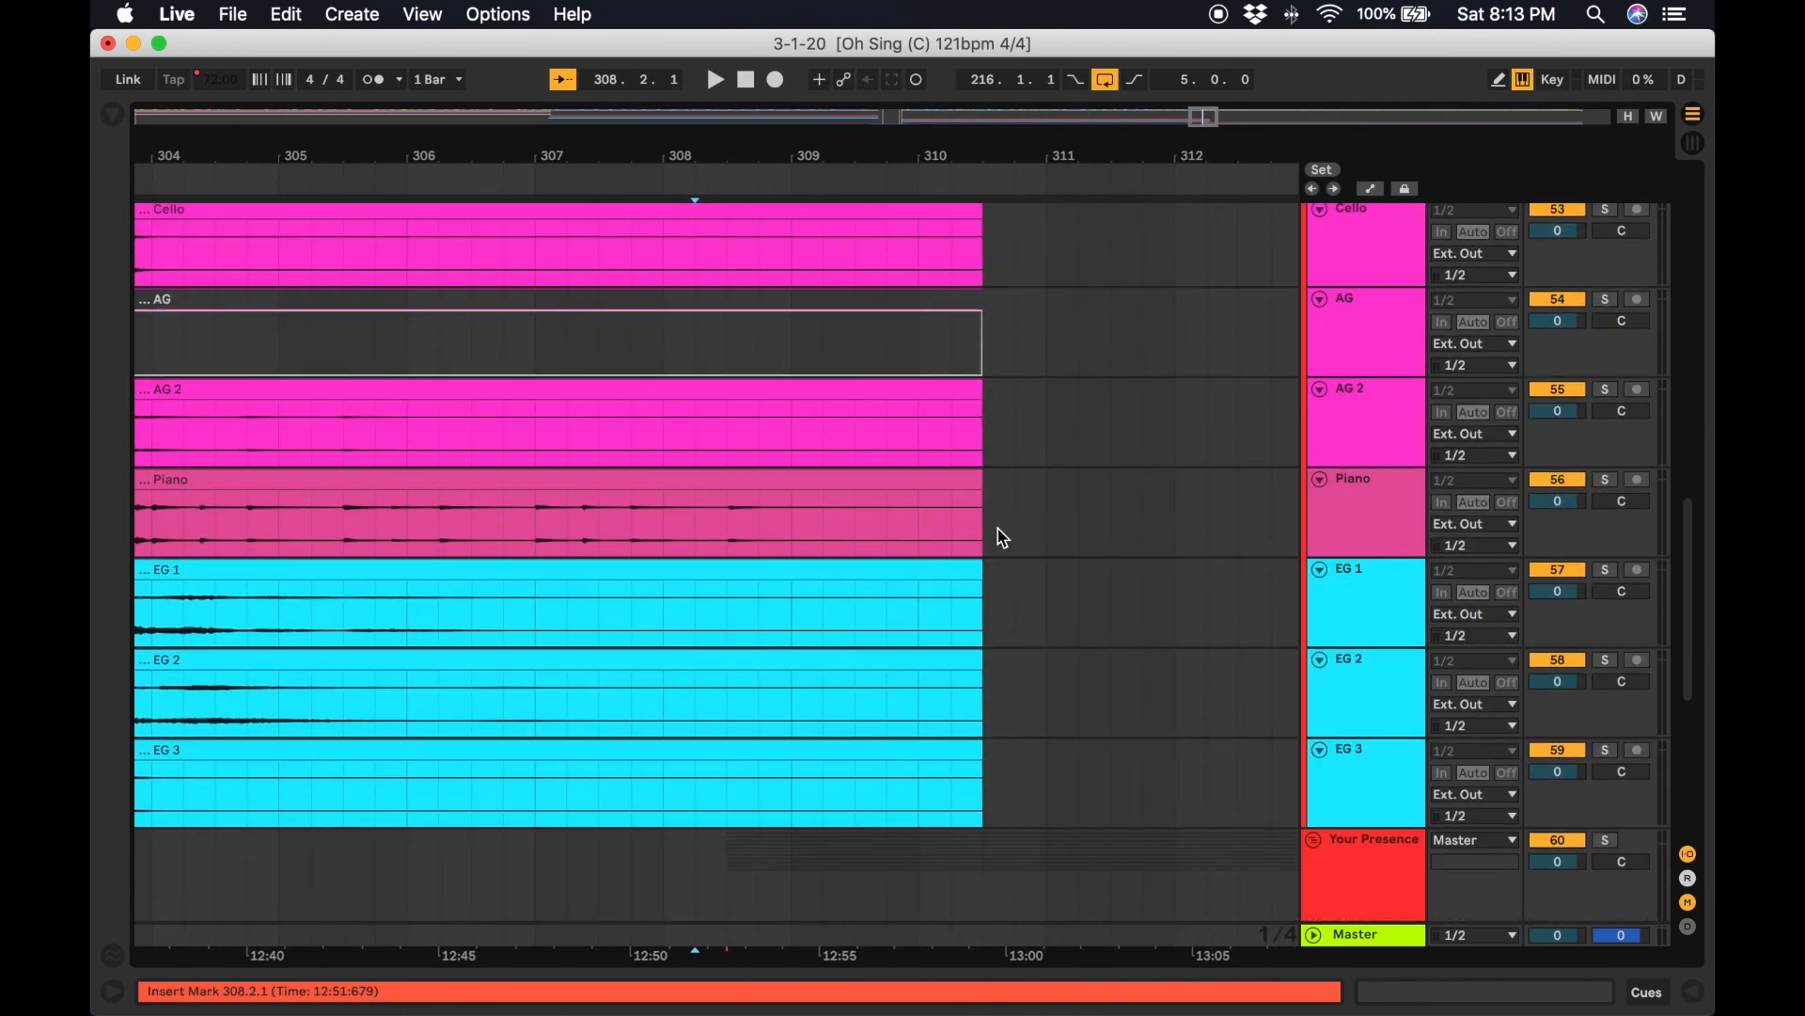
scroll(951, 455, up, 6)
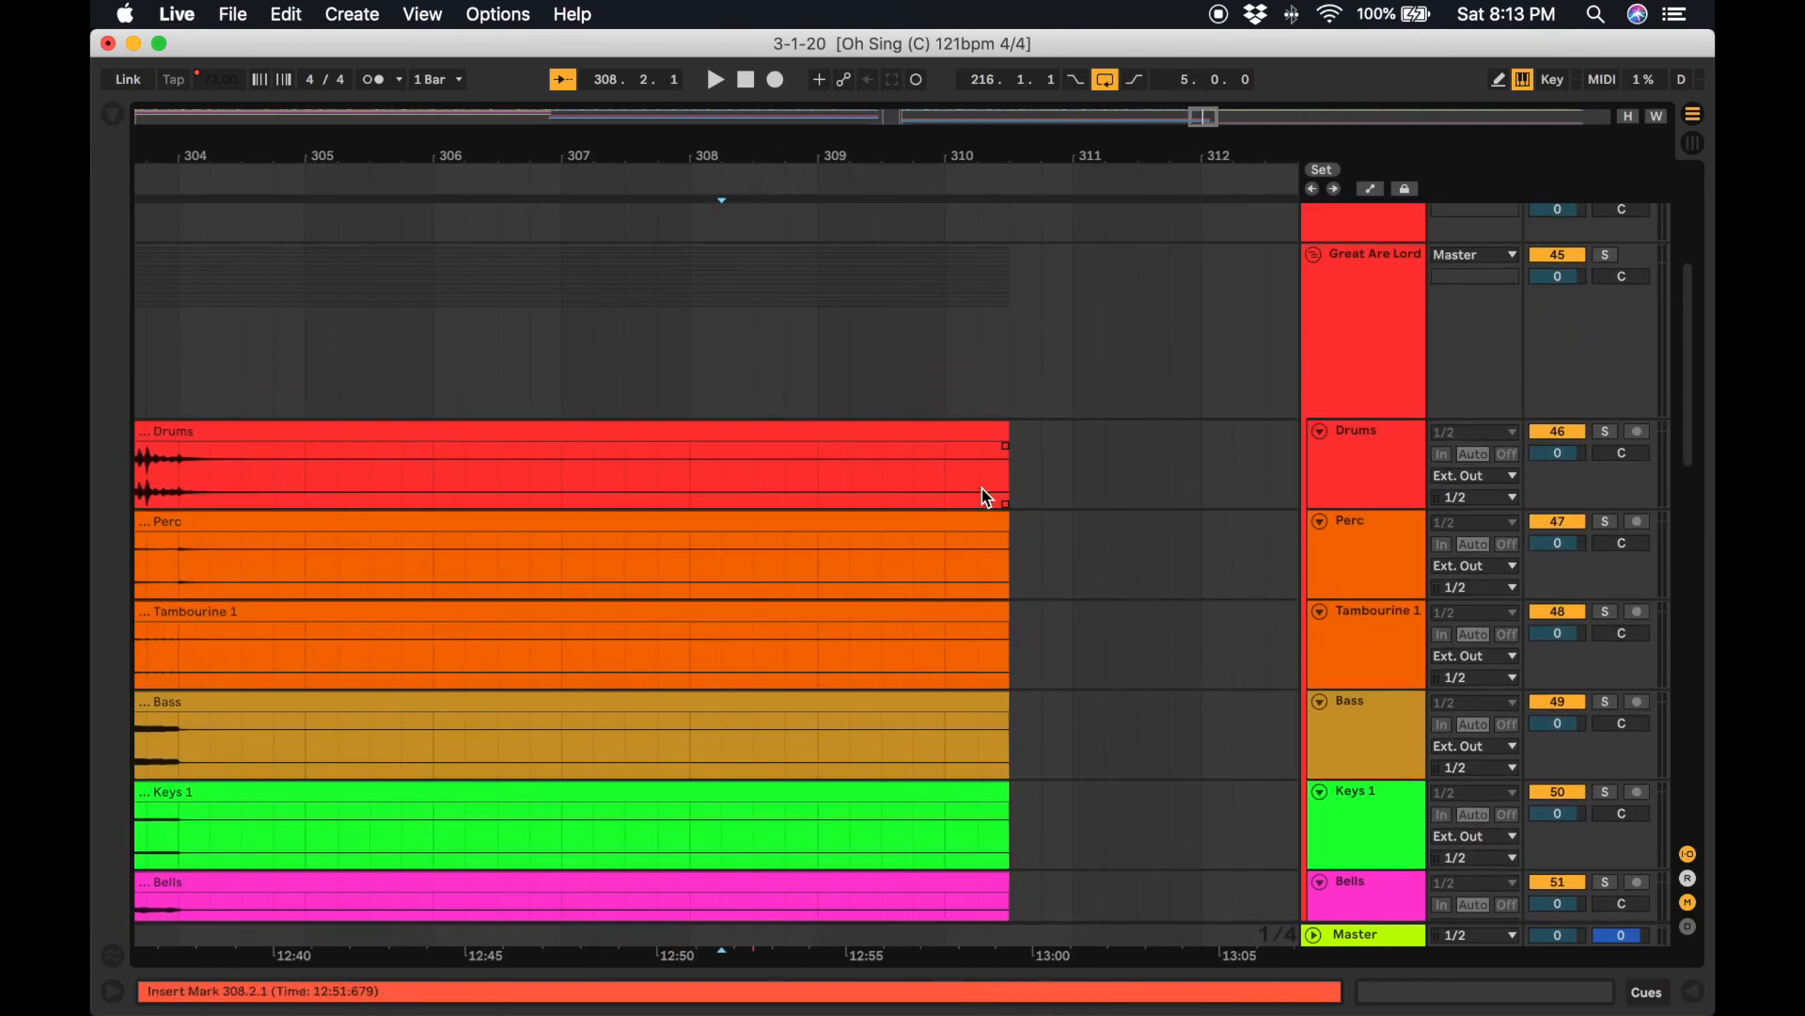
scroll(1013, 469, up, 1)
drag(1007, 453, 833, 463)
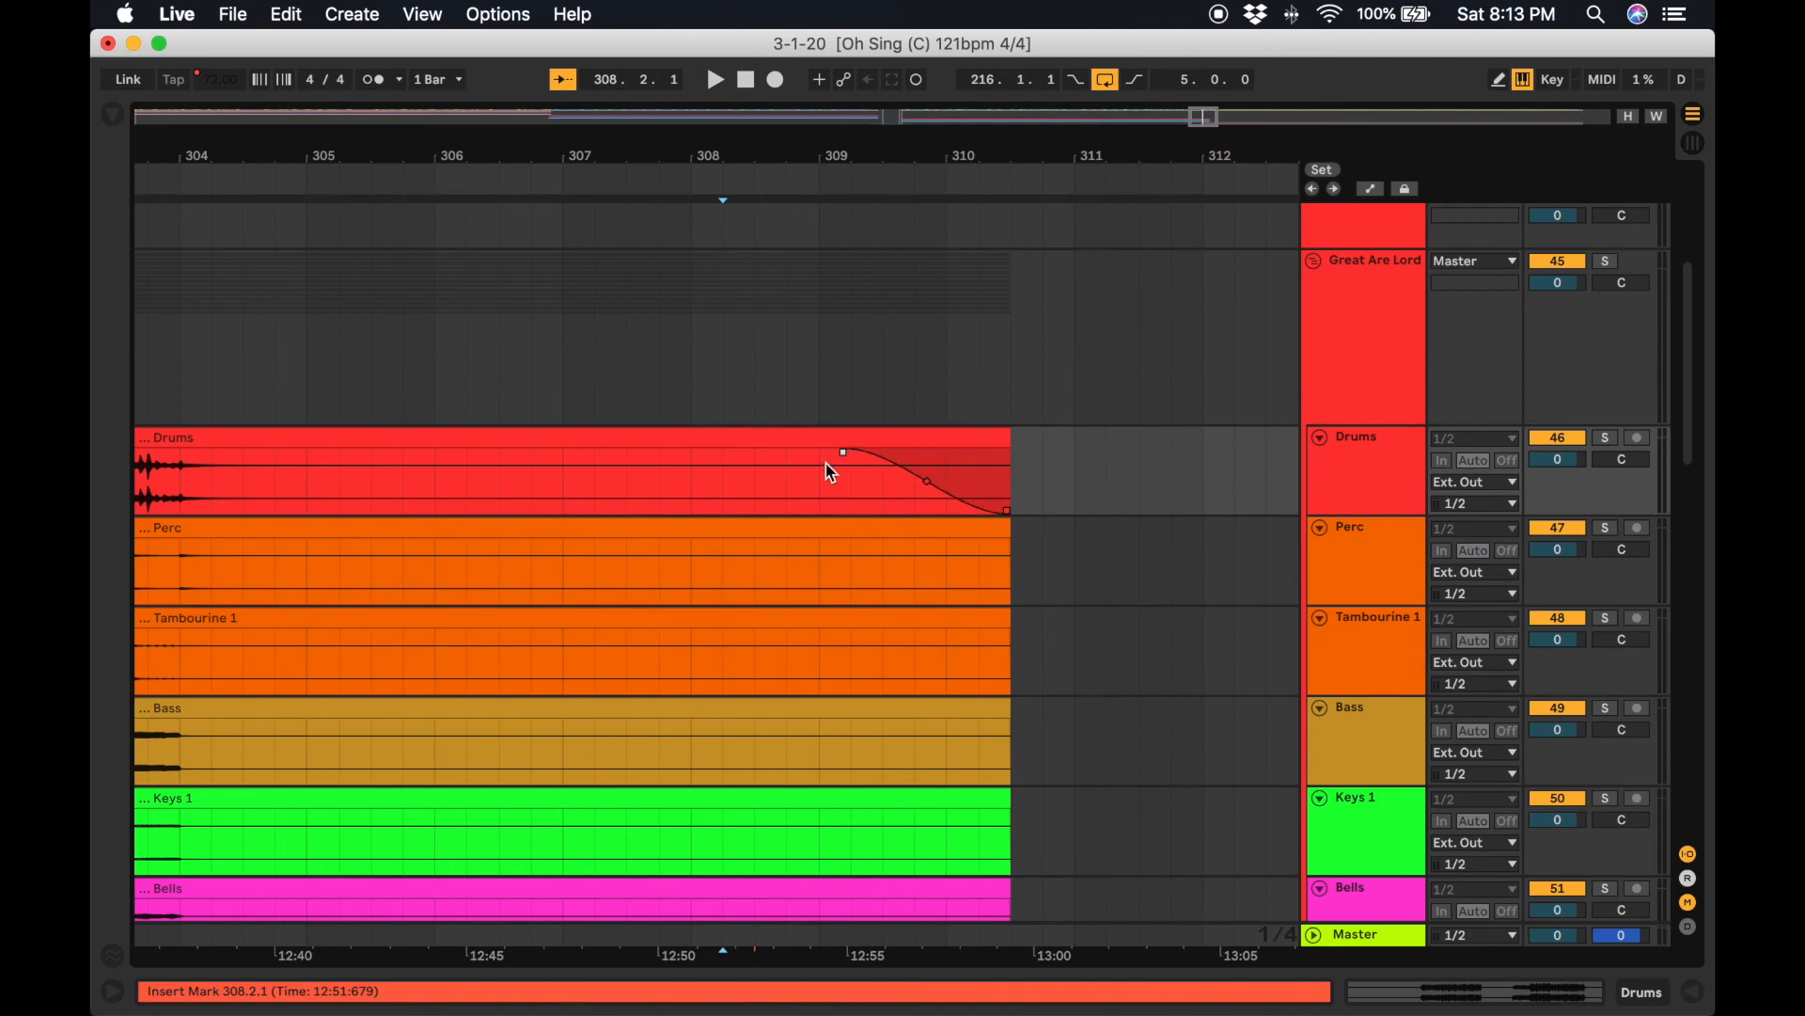
drag(1007, 550, 836, 559)
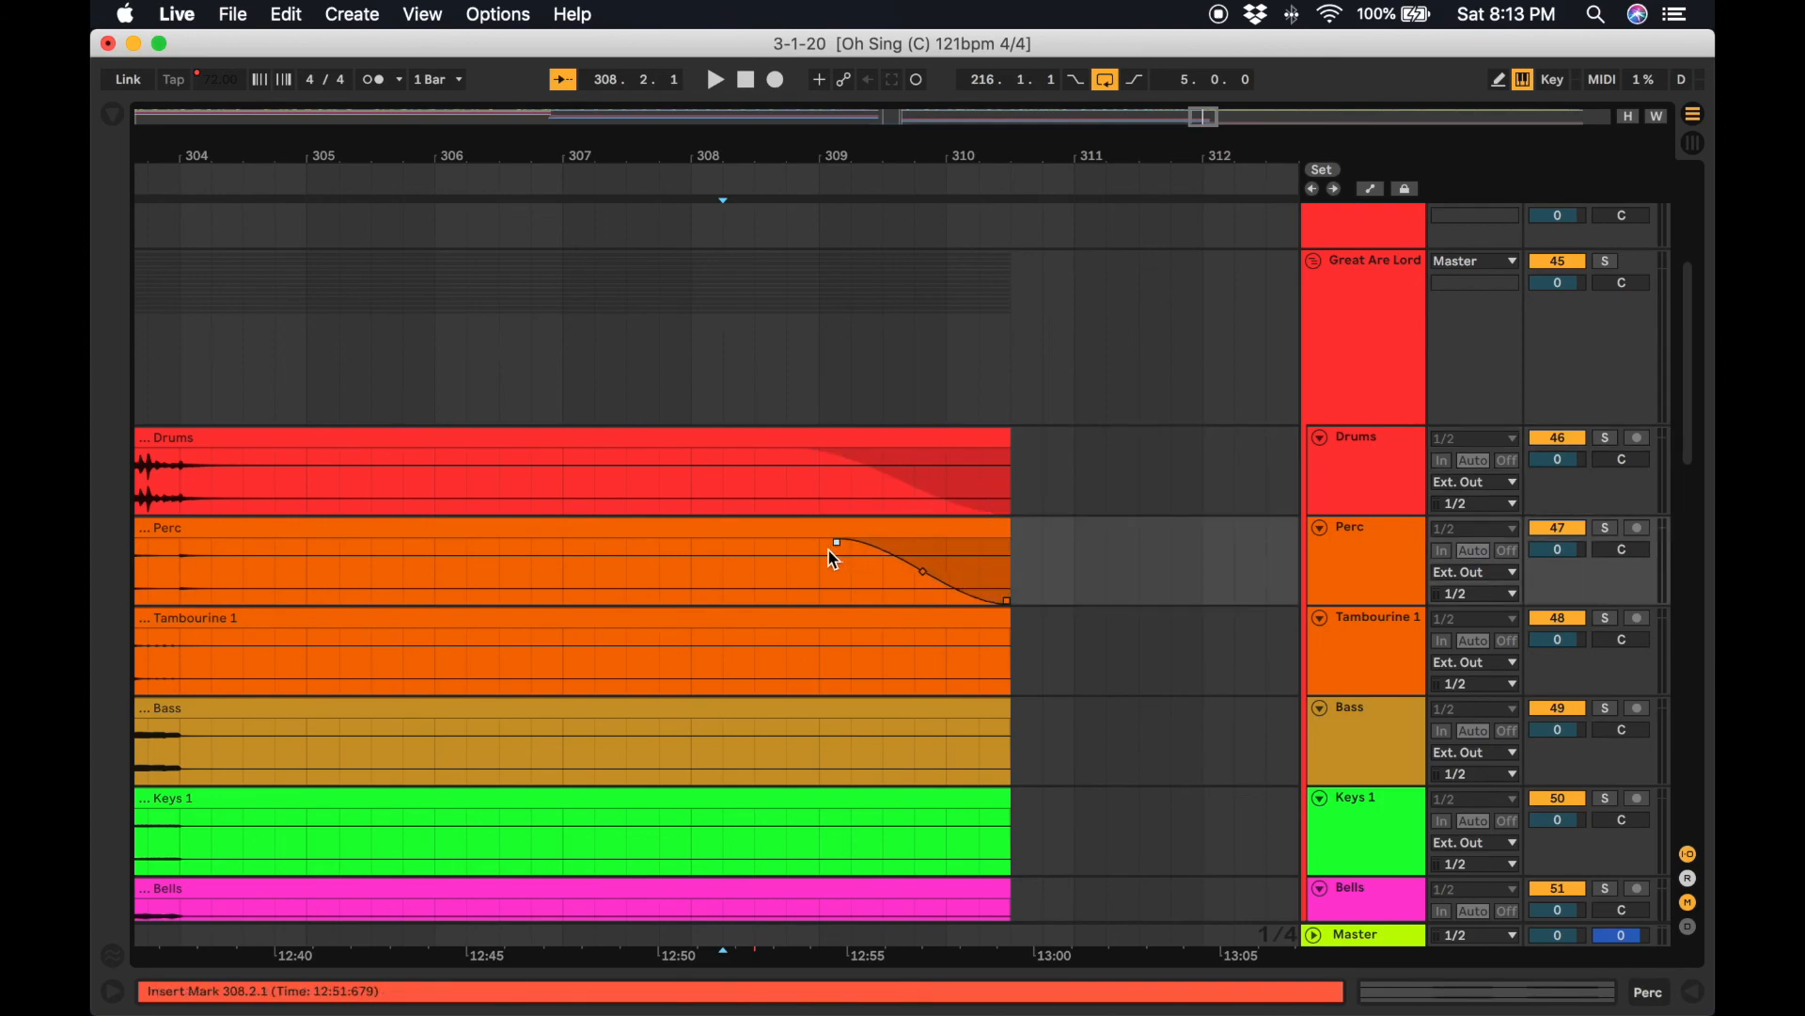
drag(1008, 633, 838, 650)
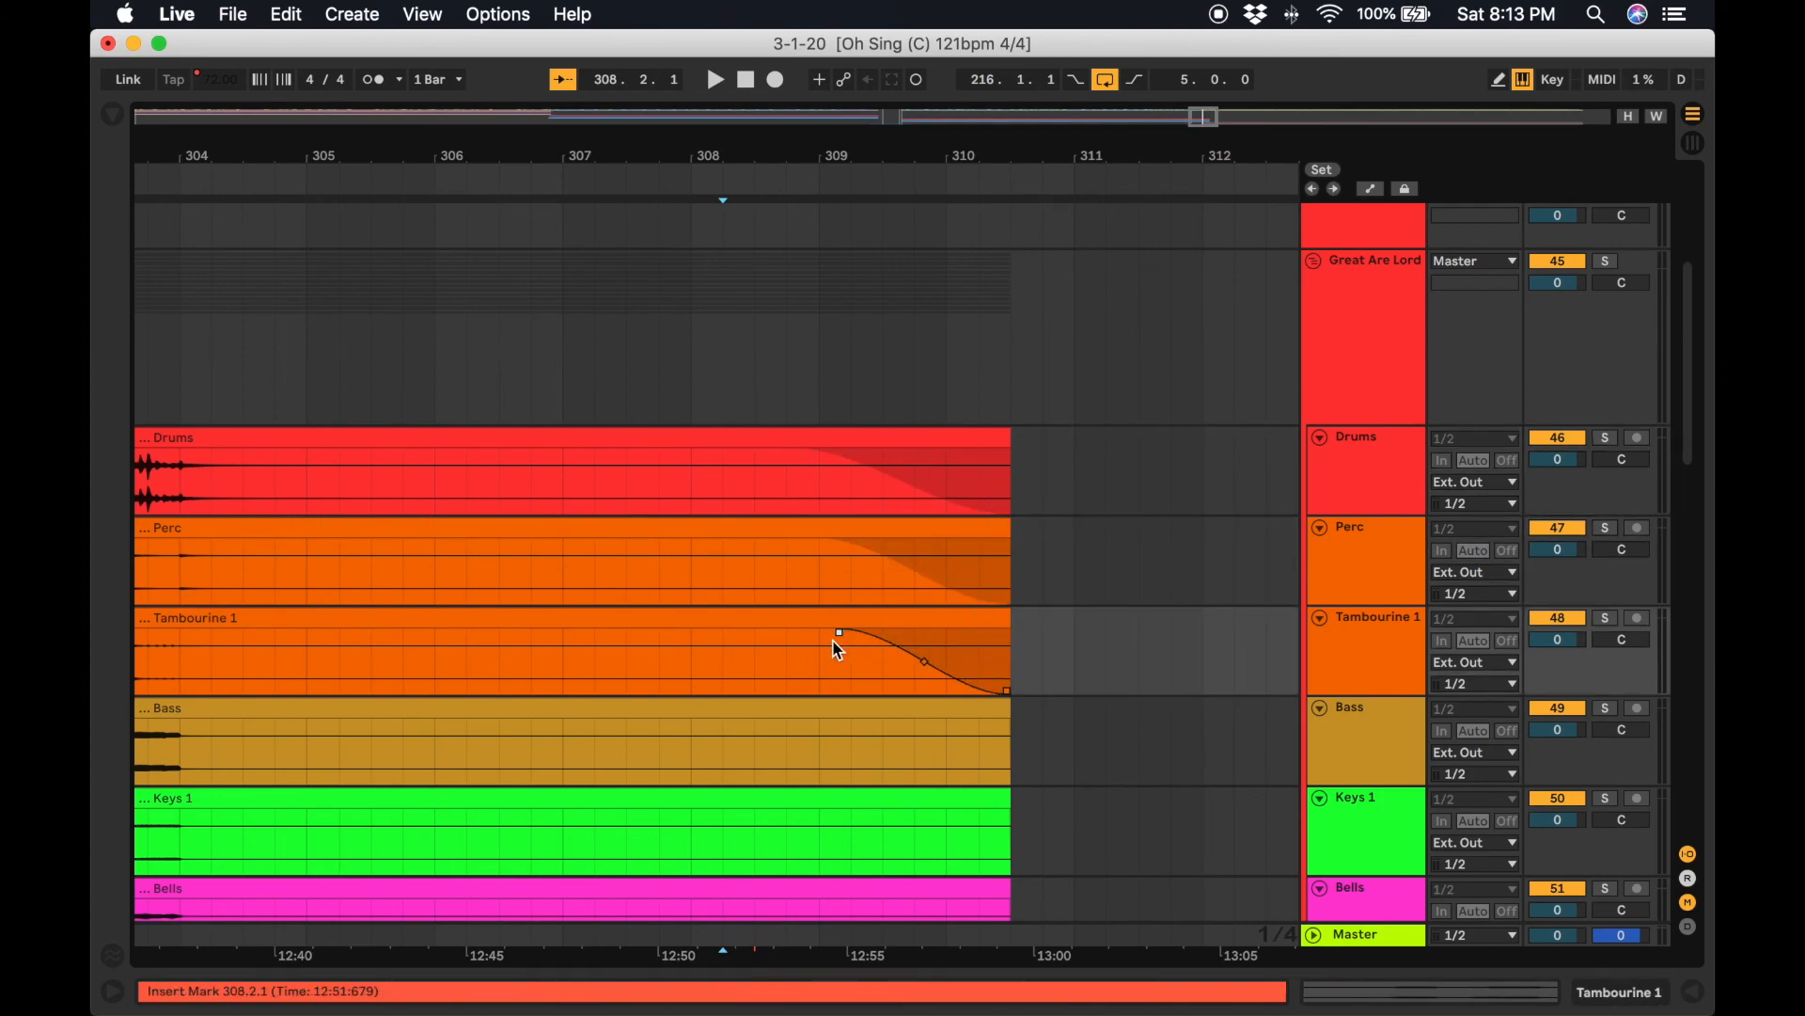
mouse_move(938, 760)
click(1007, 721)
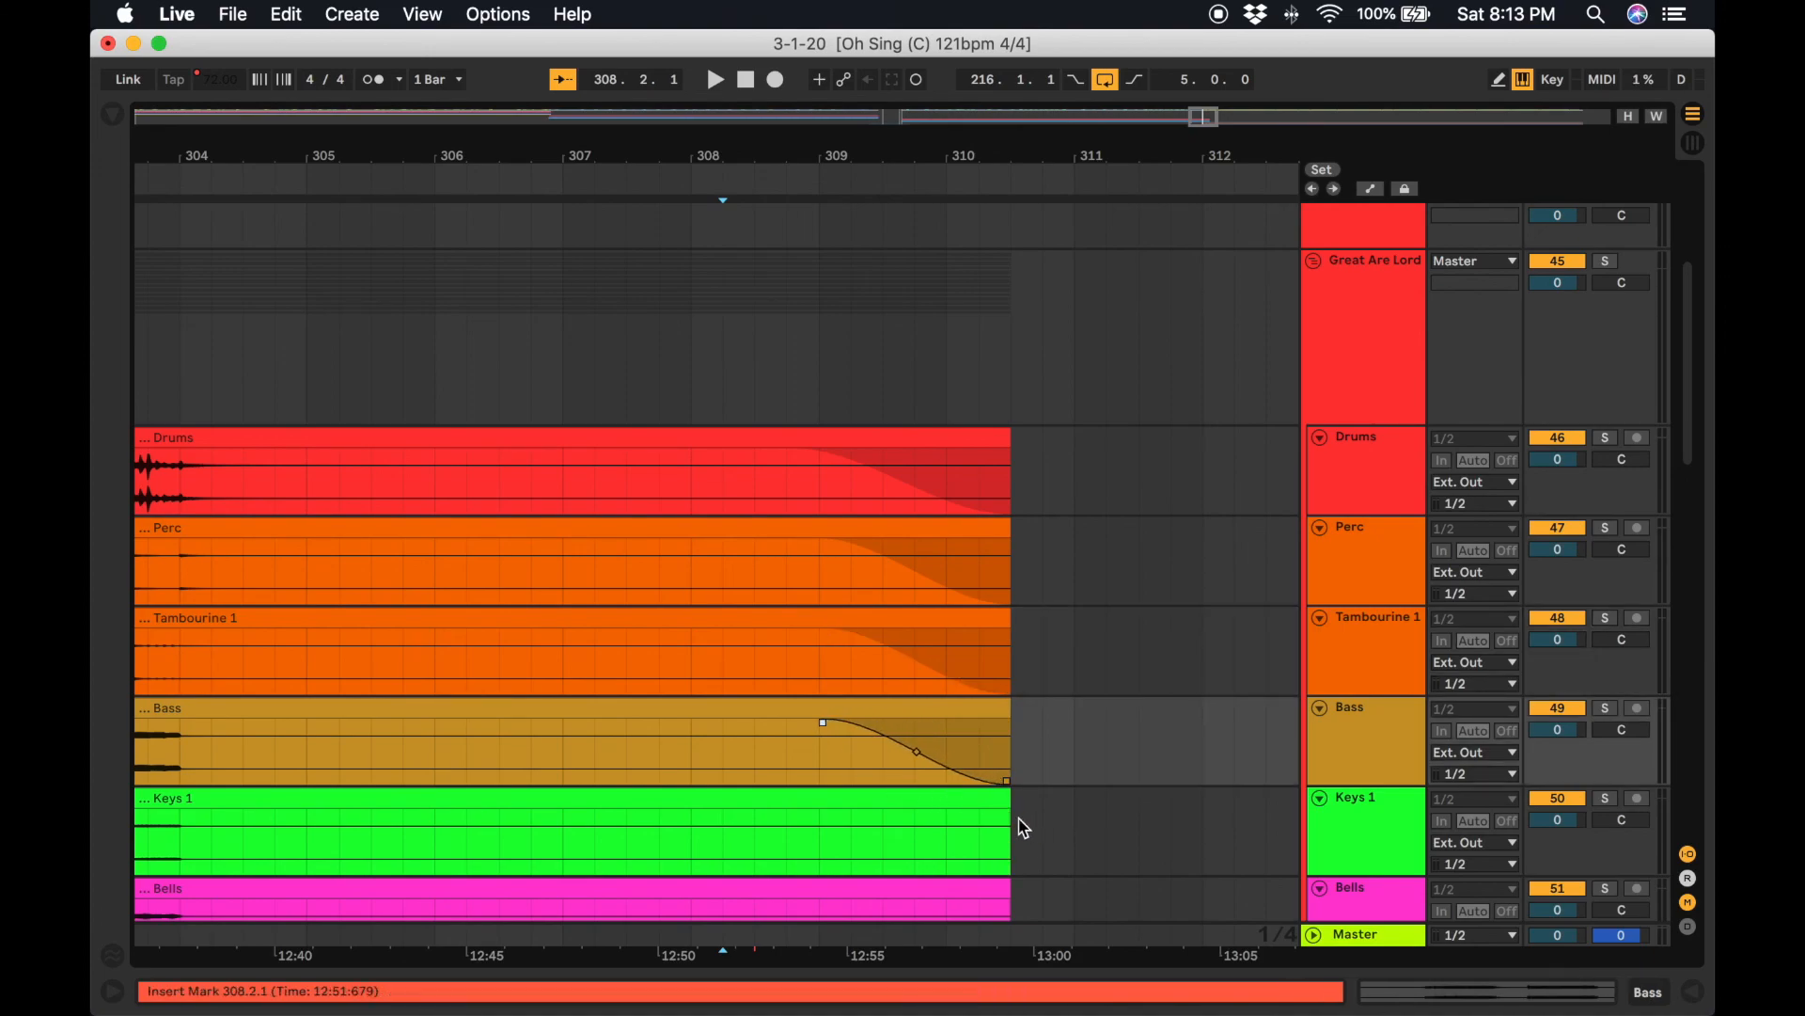
drag(1008, 814, 856, 821)
scroll(820, 830, down, 10)
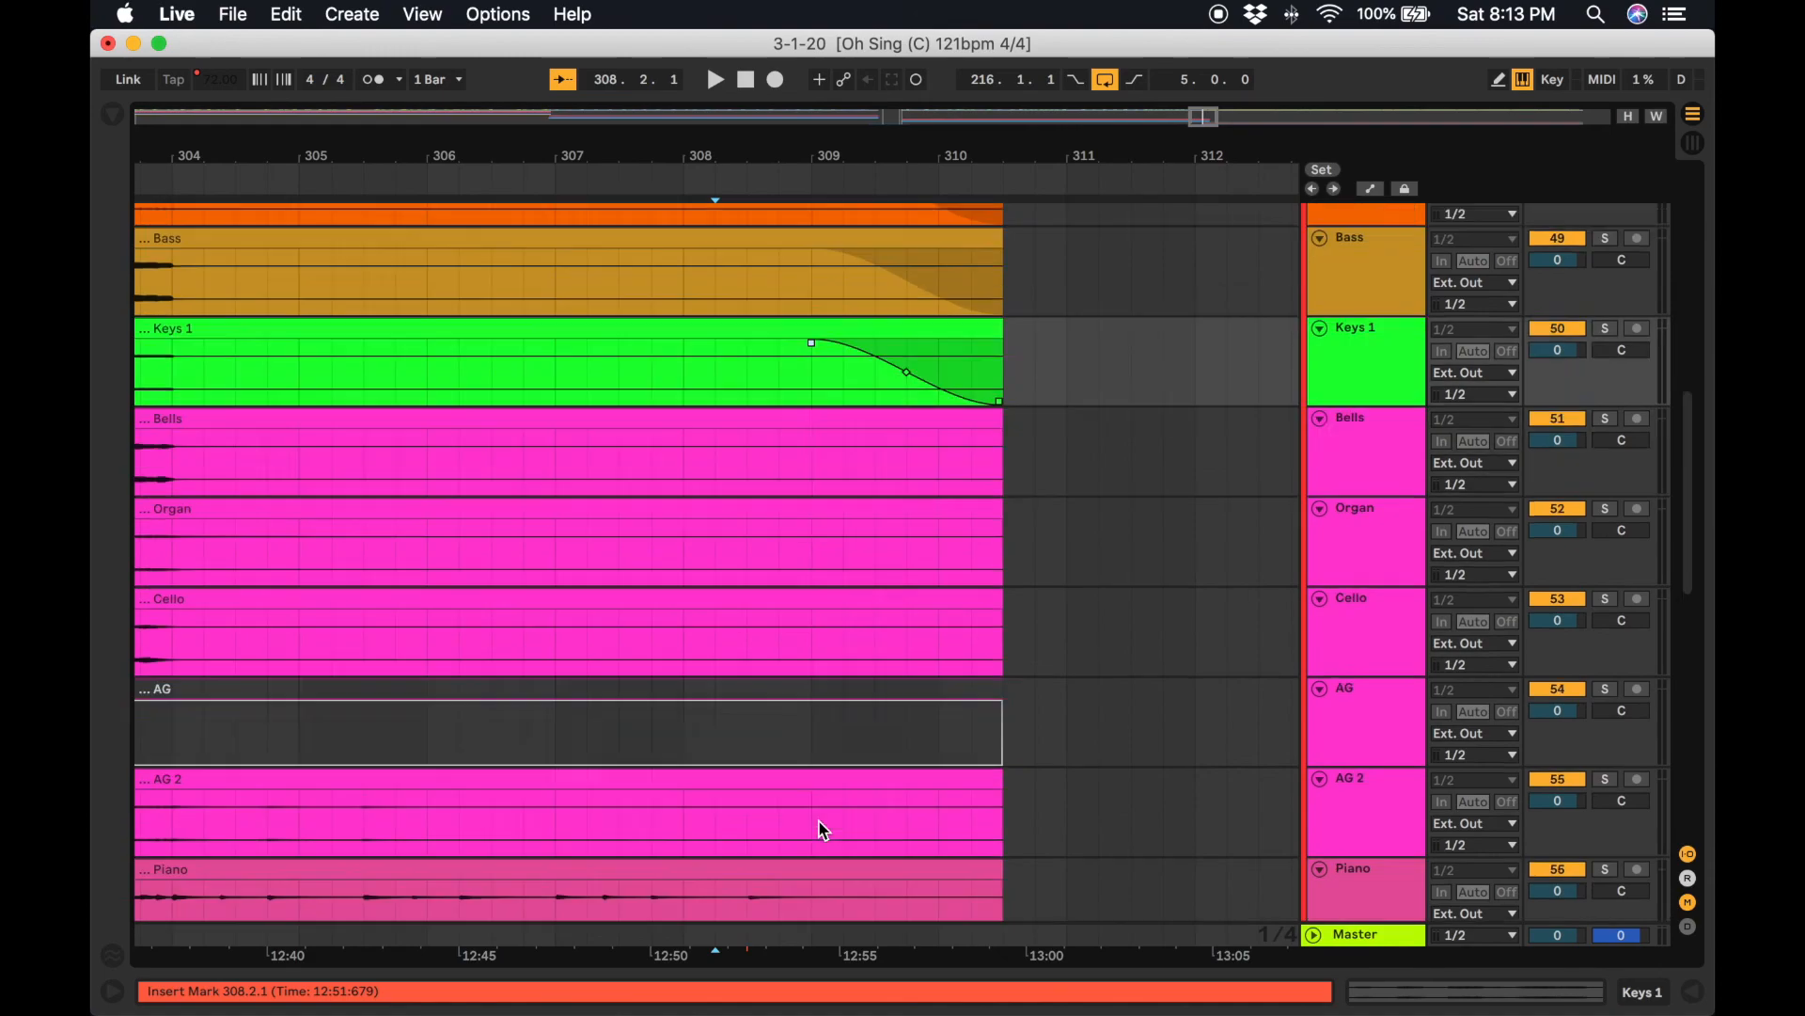
drag(995, 416, 790, 455)
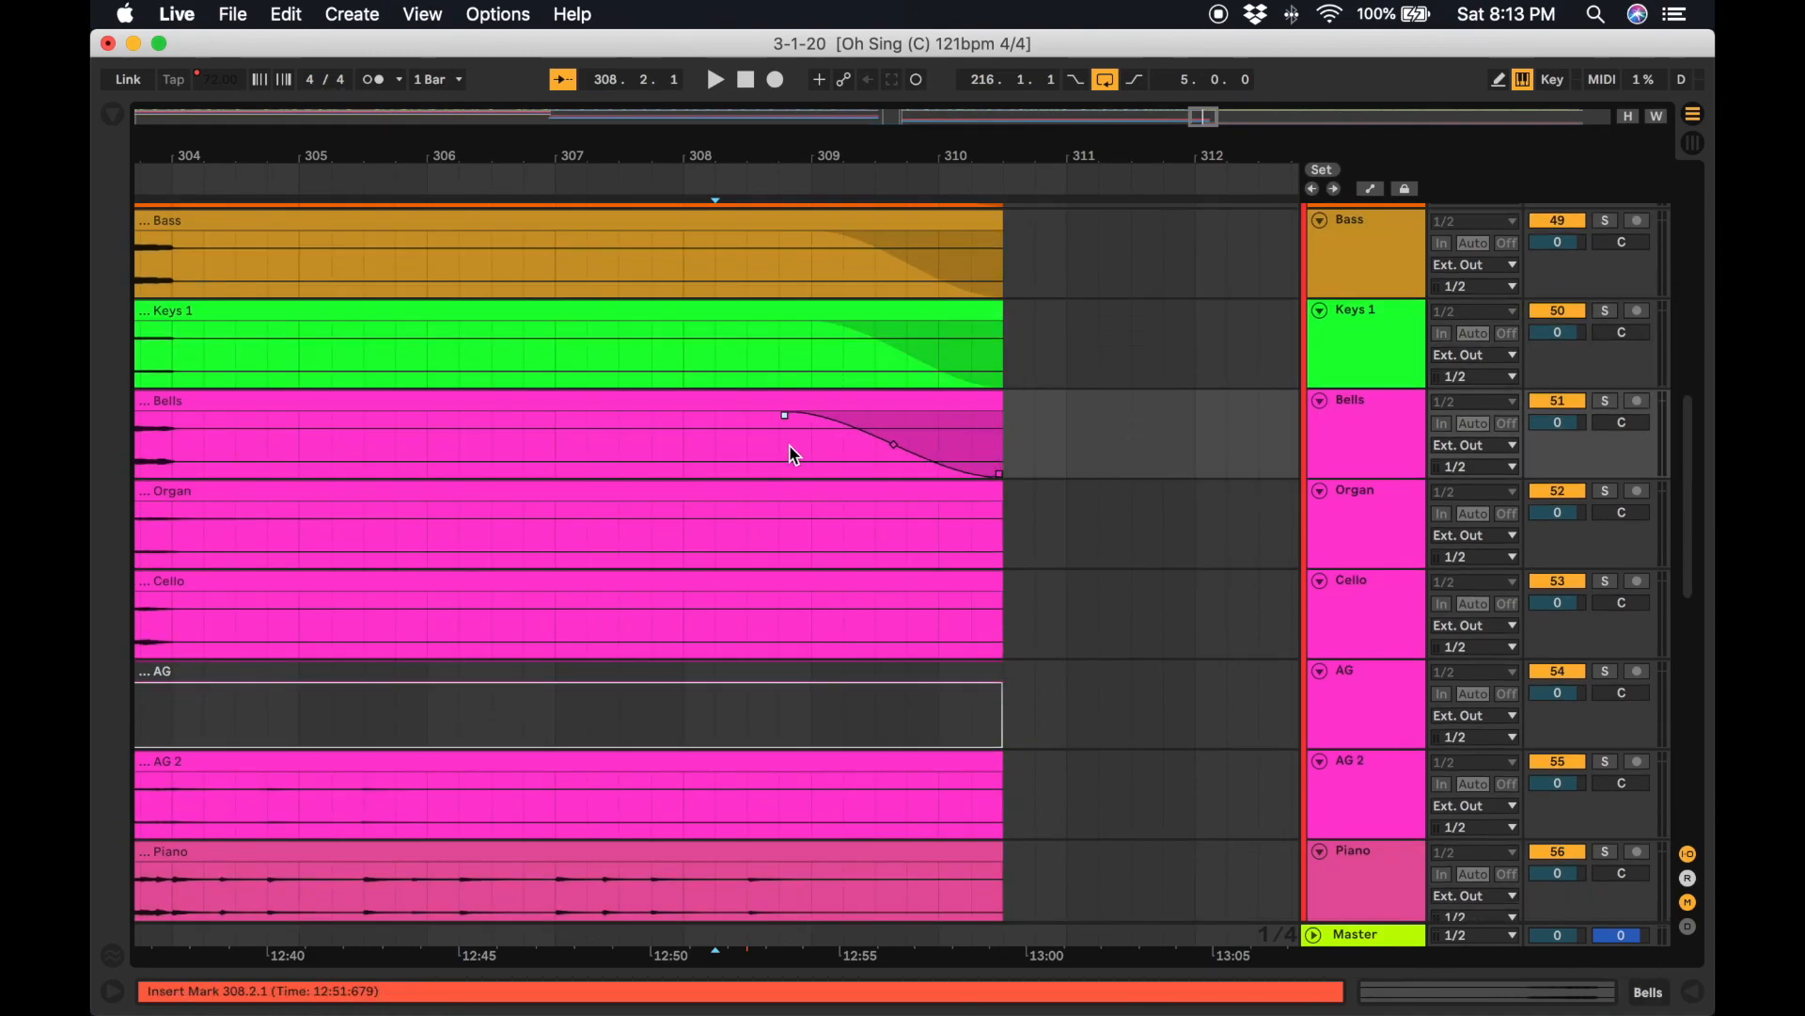
drag(999, 505, 819, 527)
drag(999, 596, 810, 641)
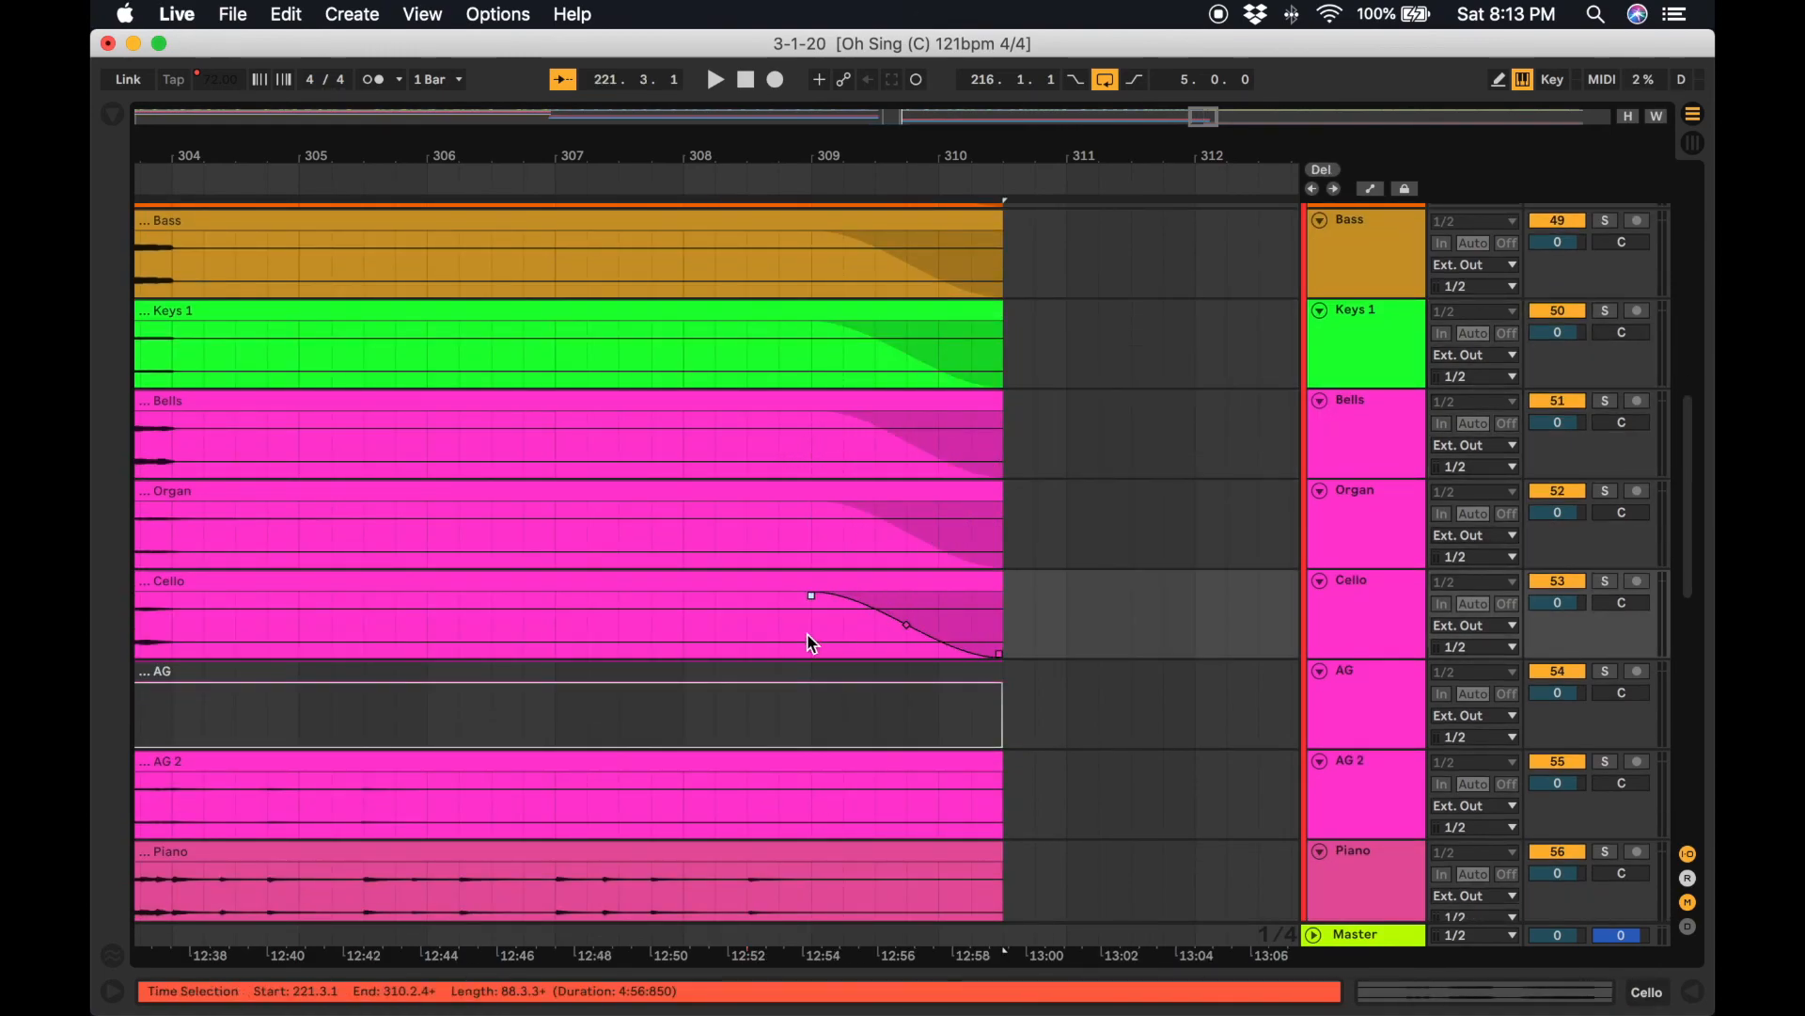
Add matching fade-outs to the remaining Great Are Lord clips from AG 2 through EG 3.
scroll(811, 640, down, 6)
drag(1015, 386, 829, 400)
drag(1015, 477, 827, 493)
drag(1015, 567, 824, 583)
drag(1016, 657, 826, 672)
drag(1016, 747, 825, 763)
scroll(827, 763, down, 10)
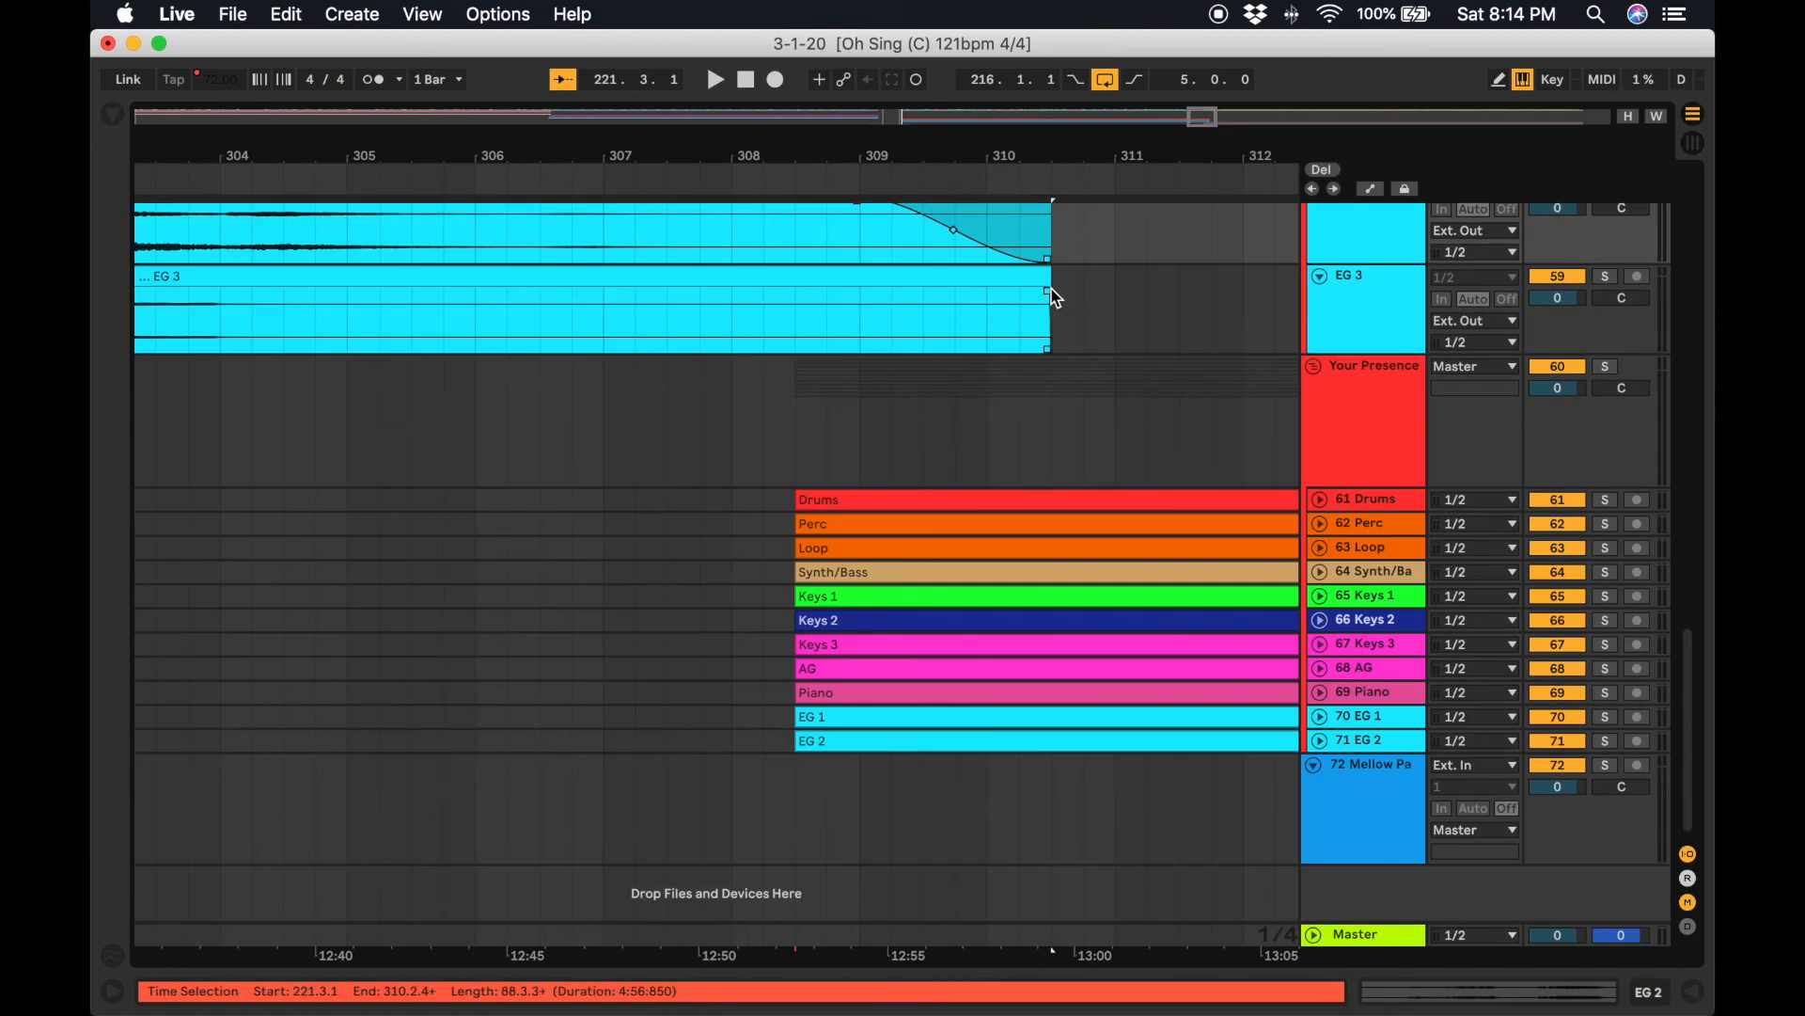
drag(1055, 297, 934, 310)
scroll(860, 305, up, 15)
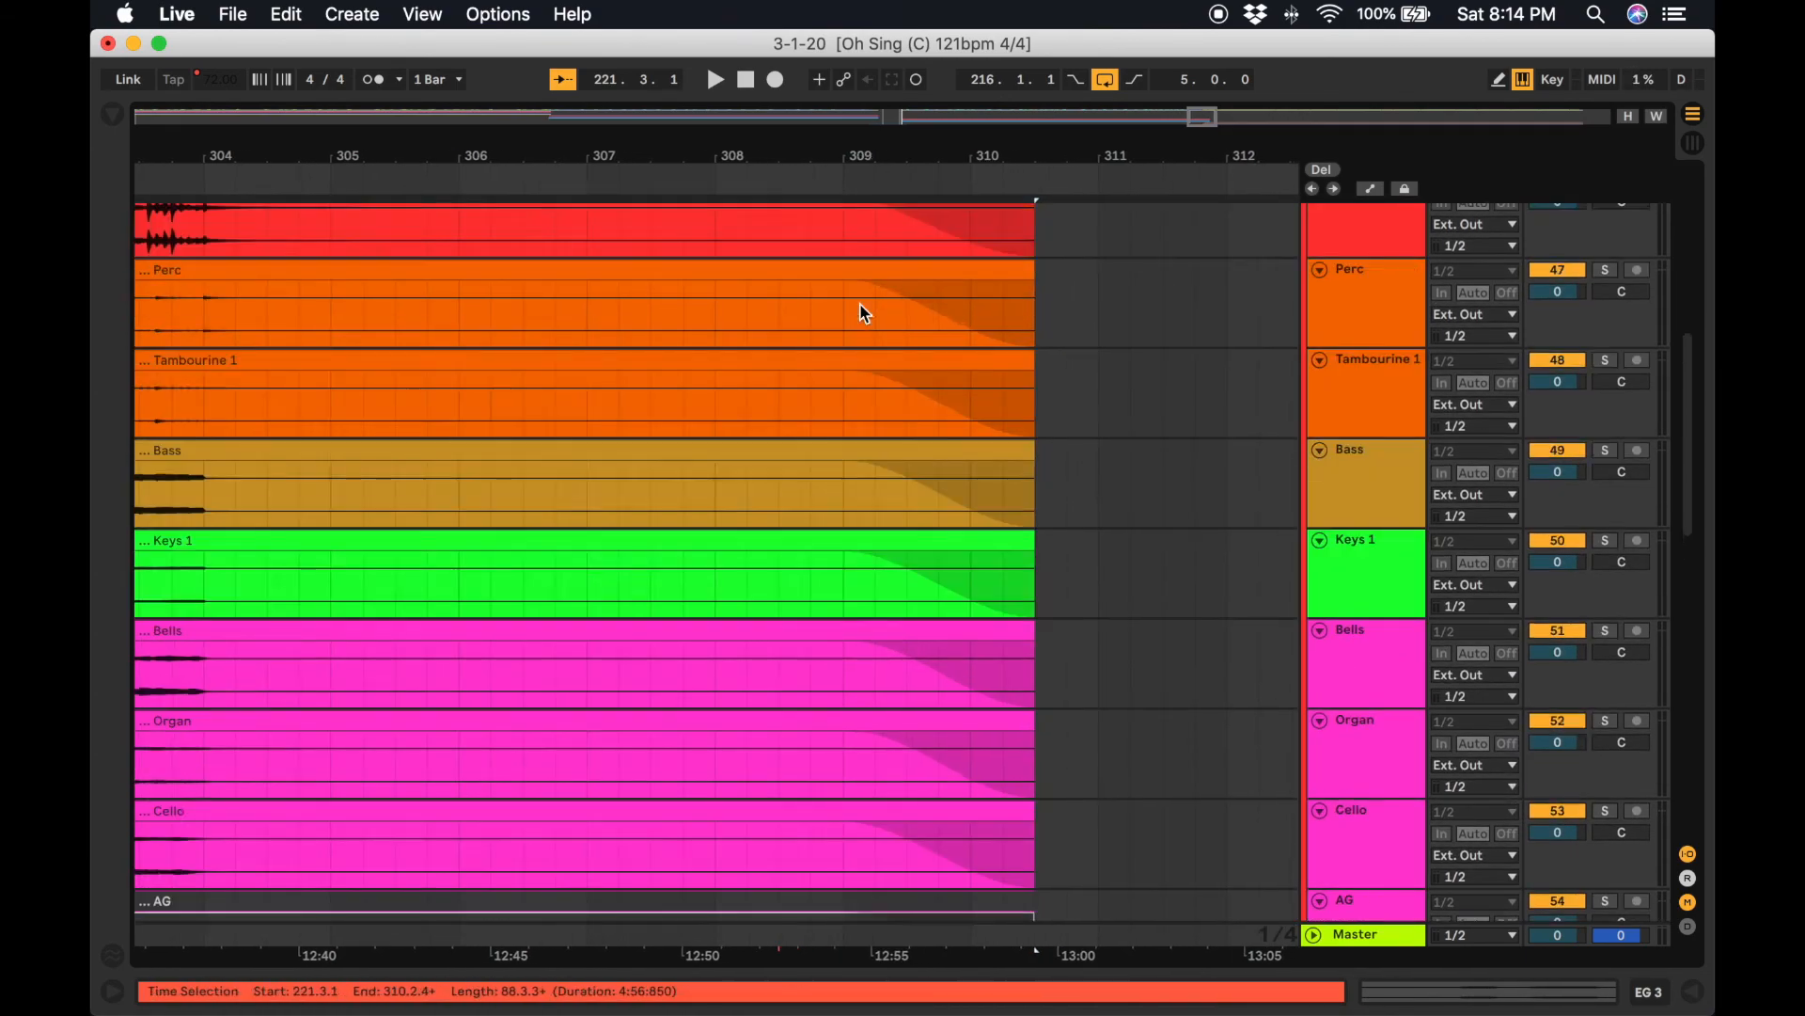
Play back the transition around bars 306 to 310 to review the new fade-outs on the Great Are Lord tracks.
click(700, 182)
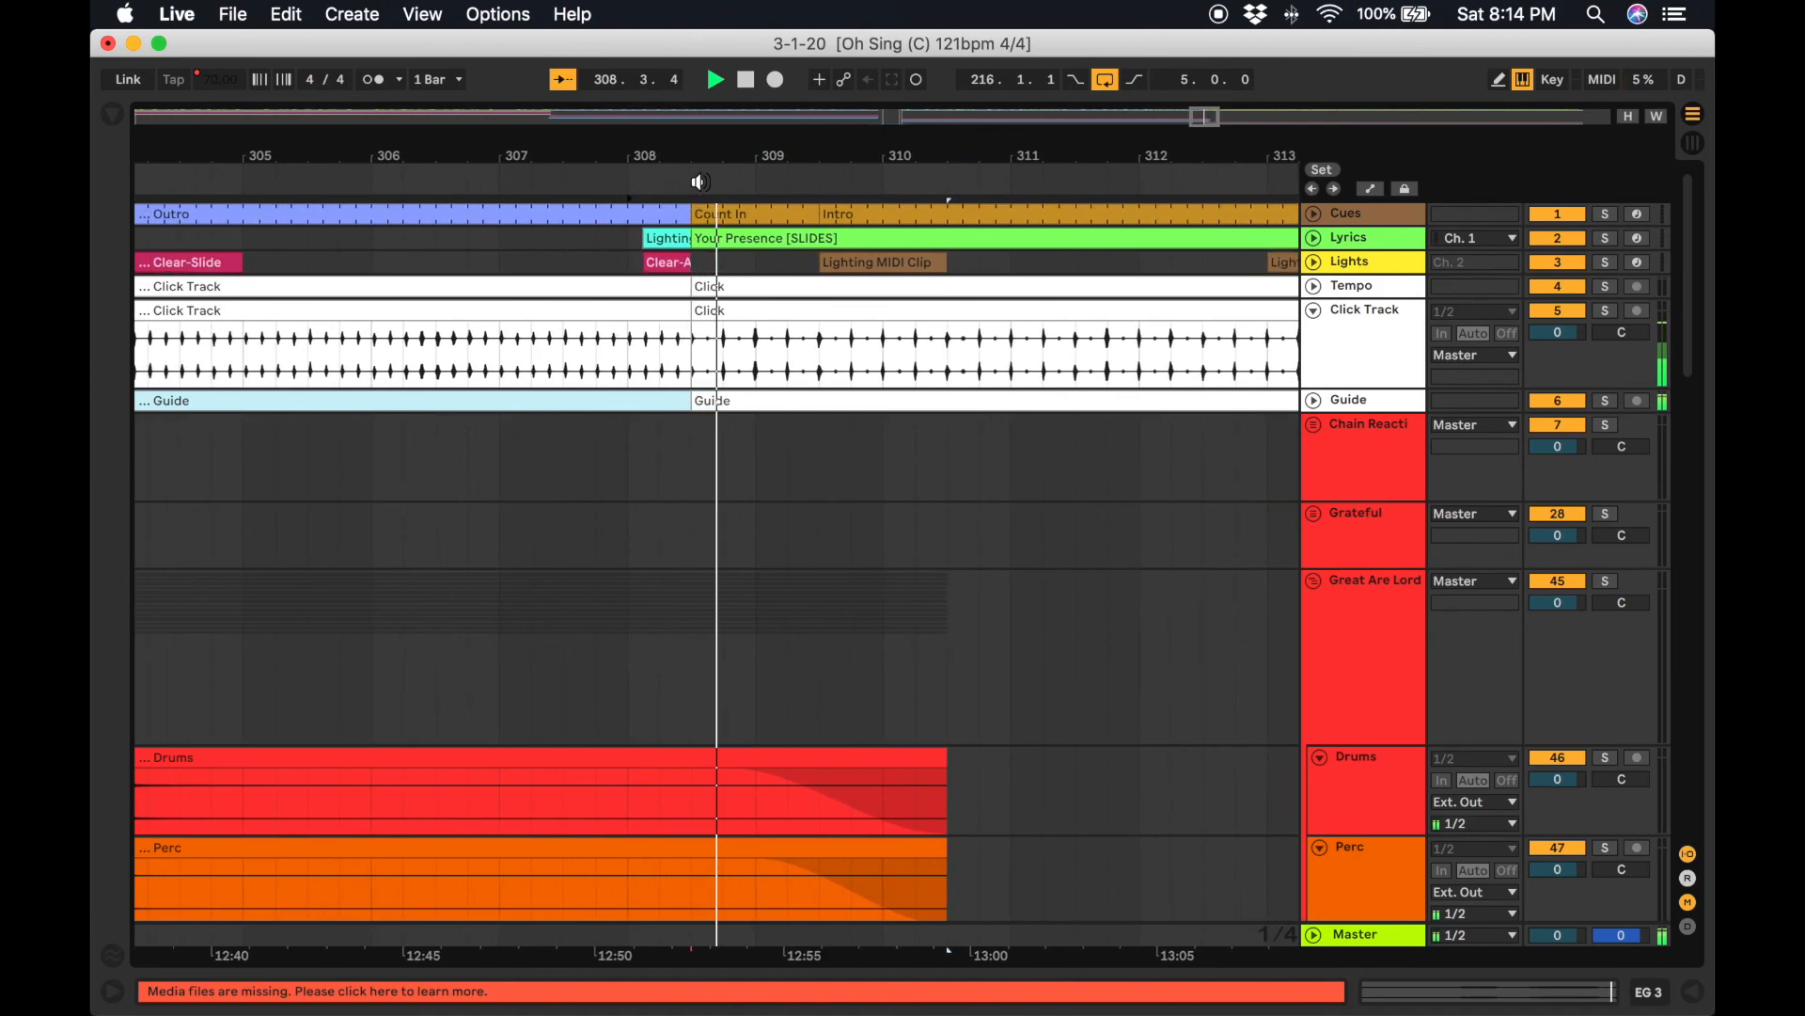
scroll(873, 545, down, 8)
scroll(873, 545, down, 10)
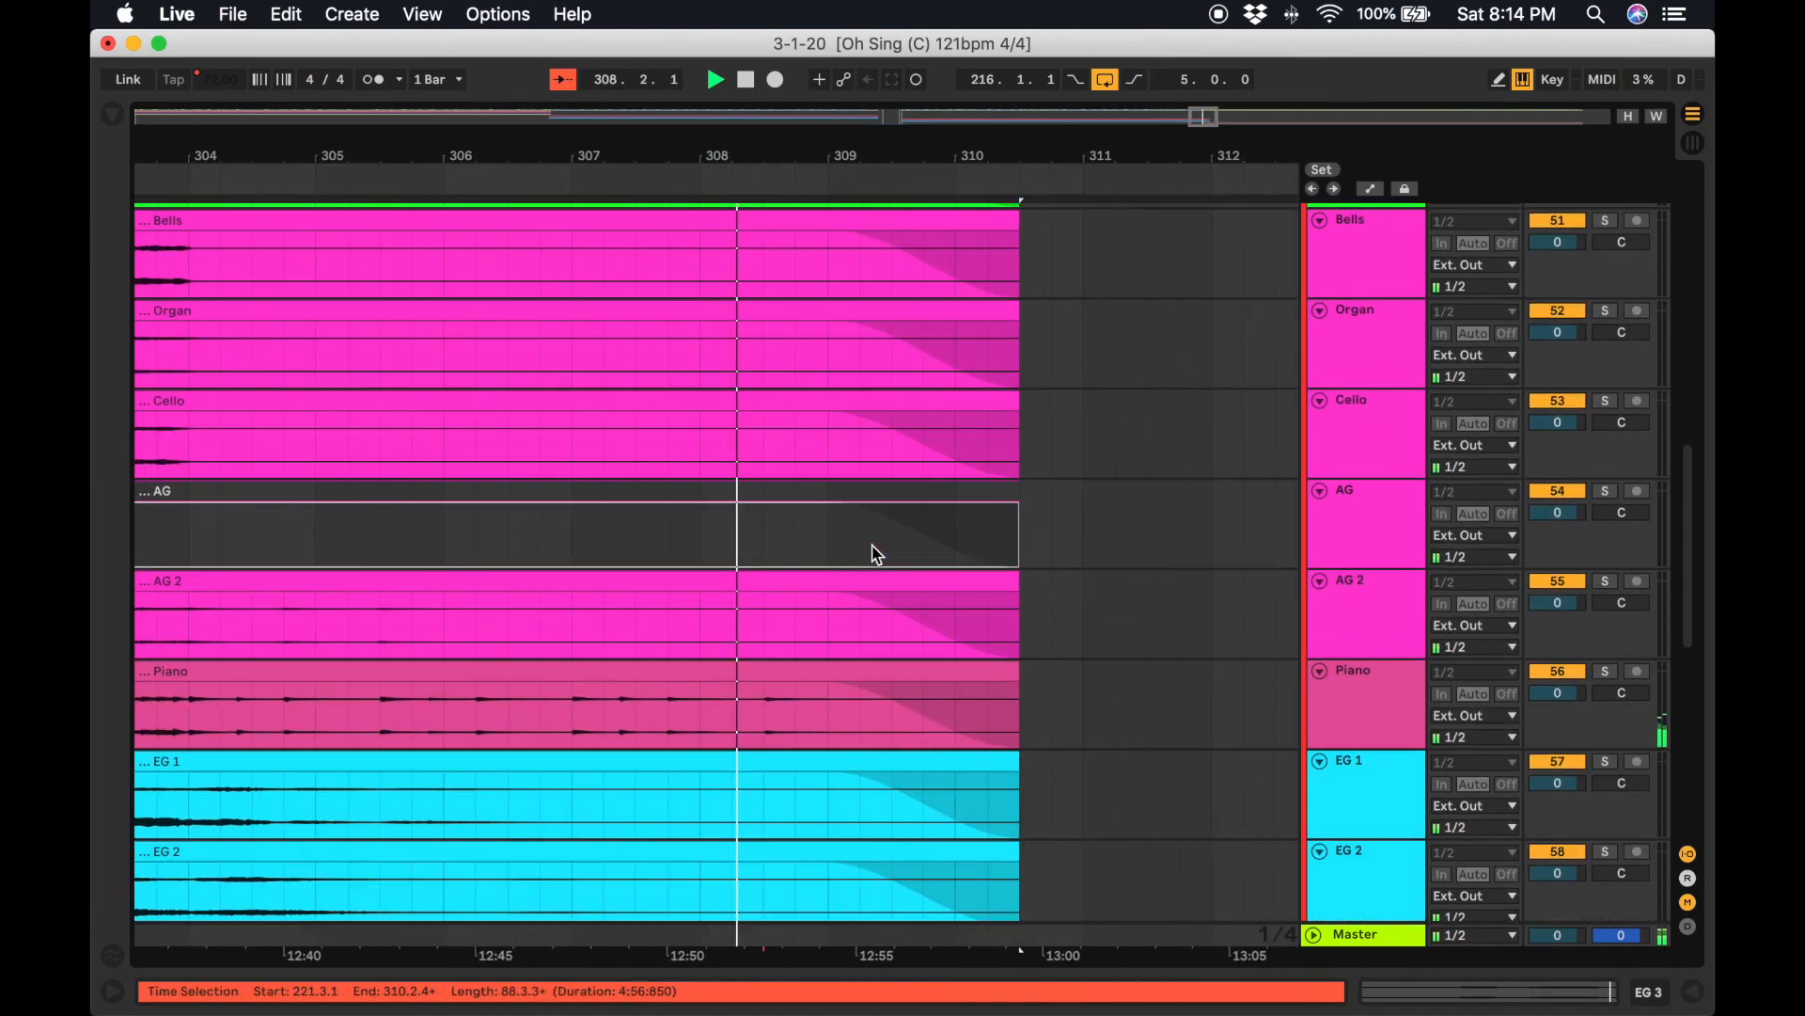
scroll(873, 555, up, 10)
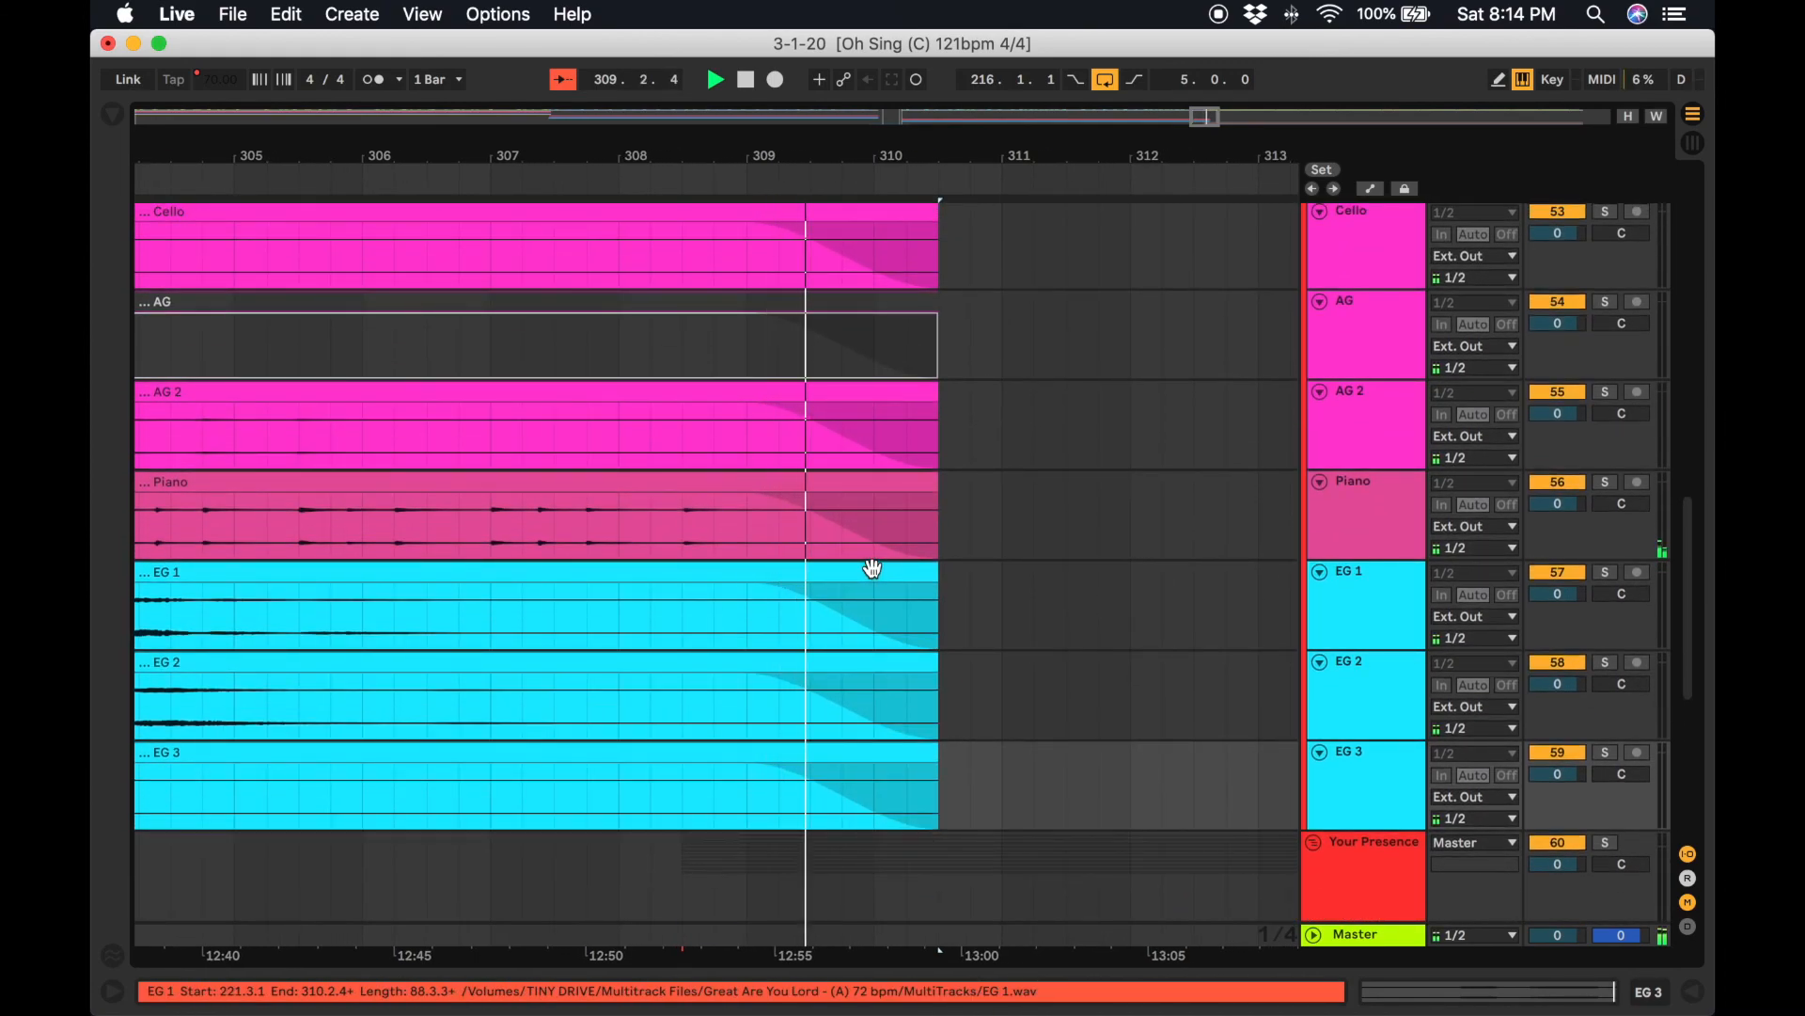
scroll(872, 568, up, 10)
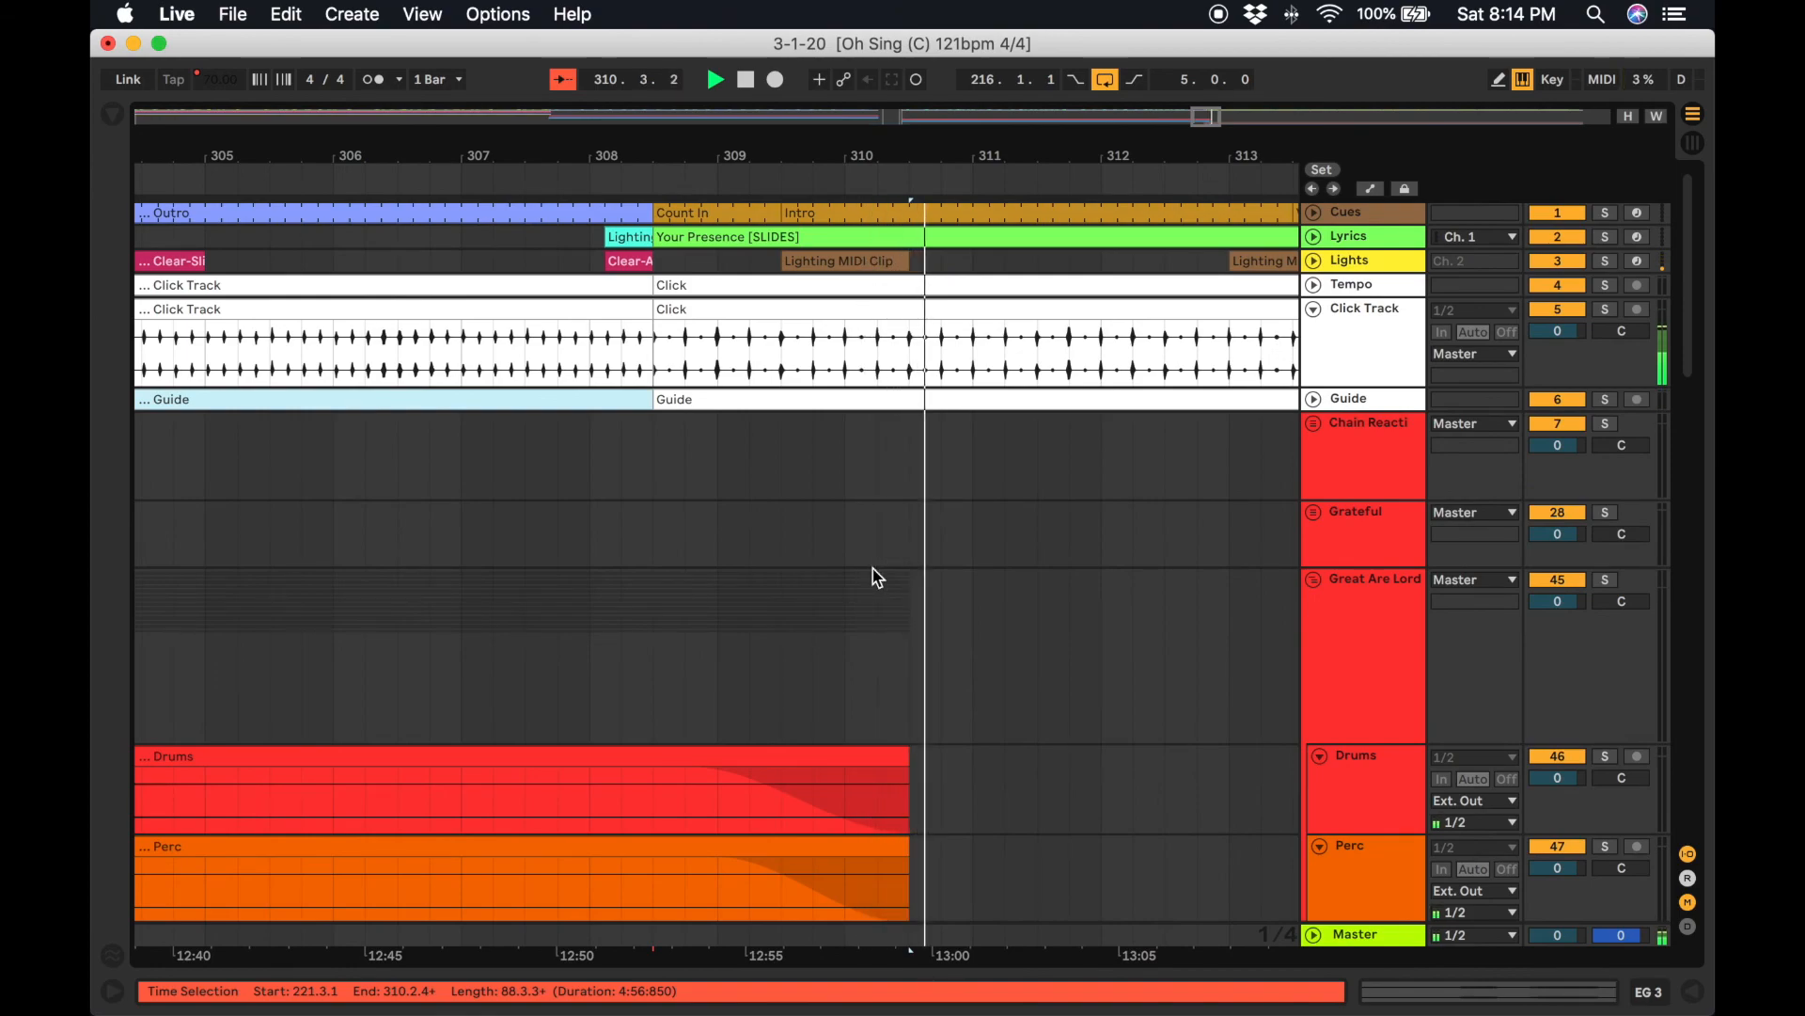
key(space)
click(313, 172)
scroll(459, 459, down, 5)
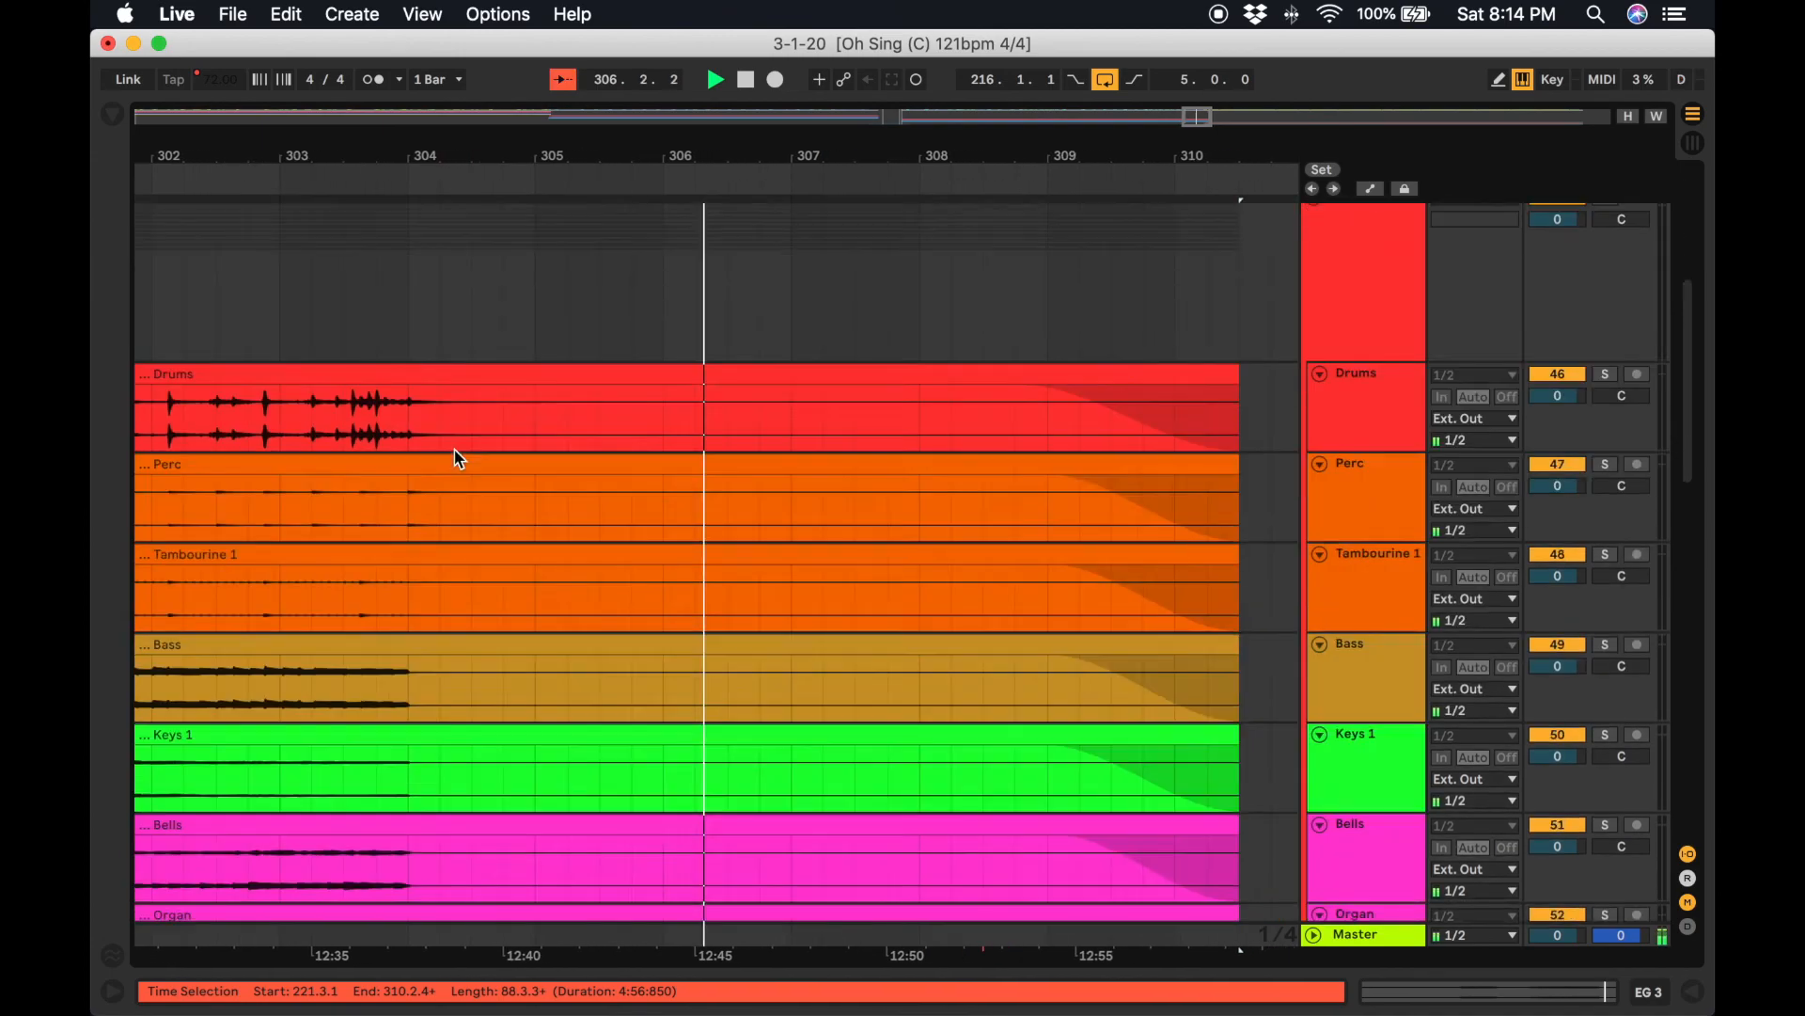
scroll(459, 459, down, 10)
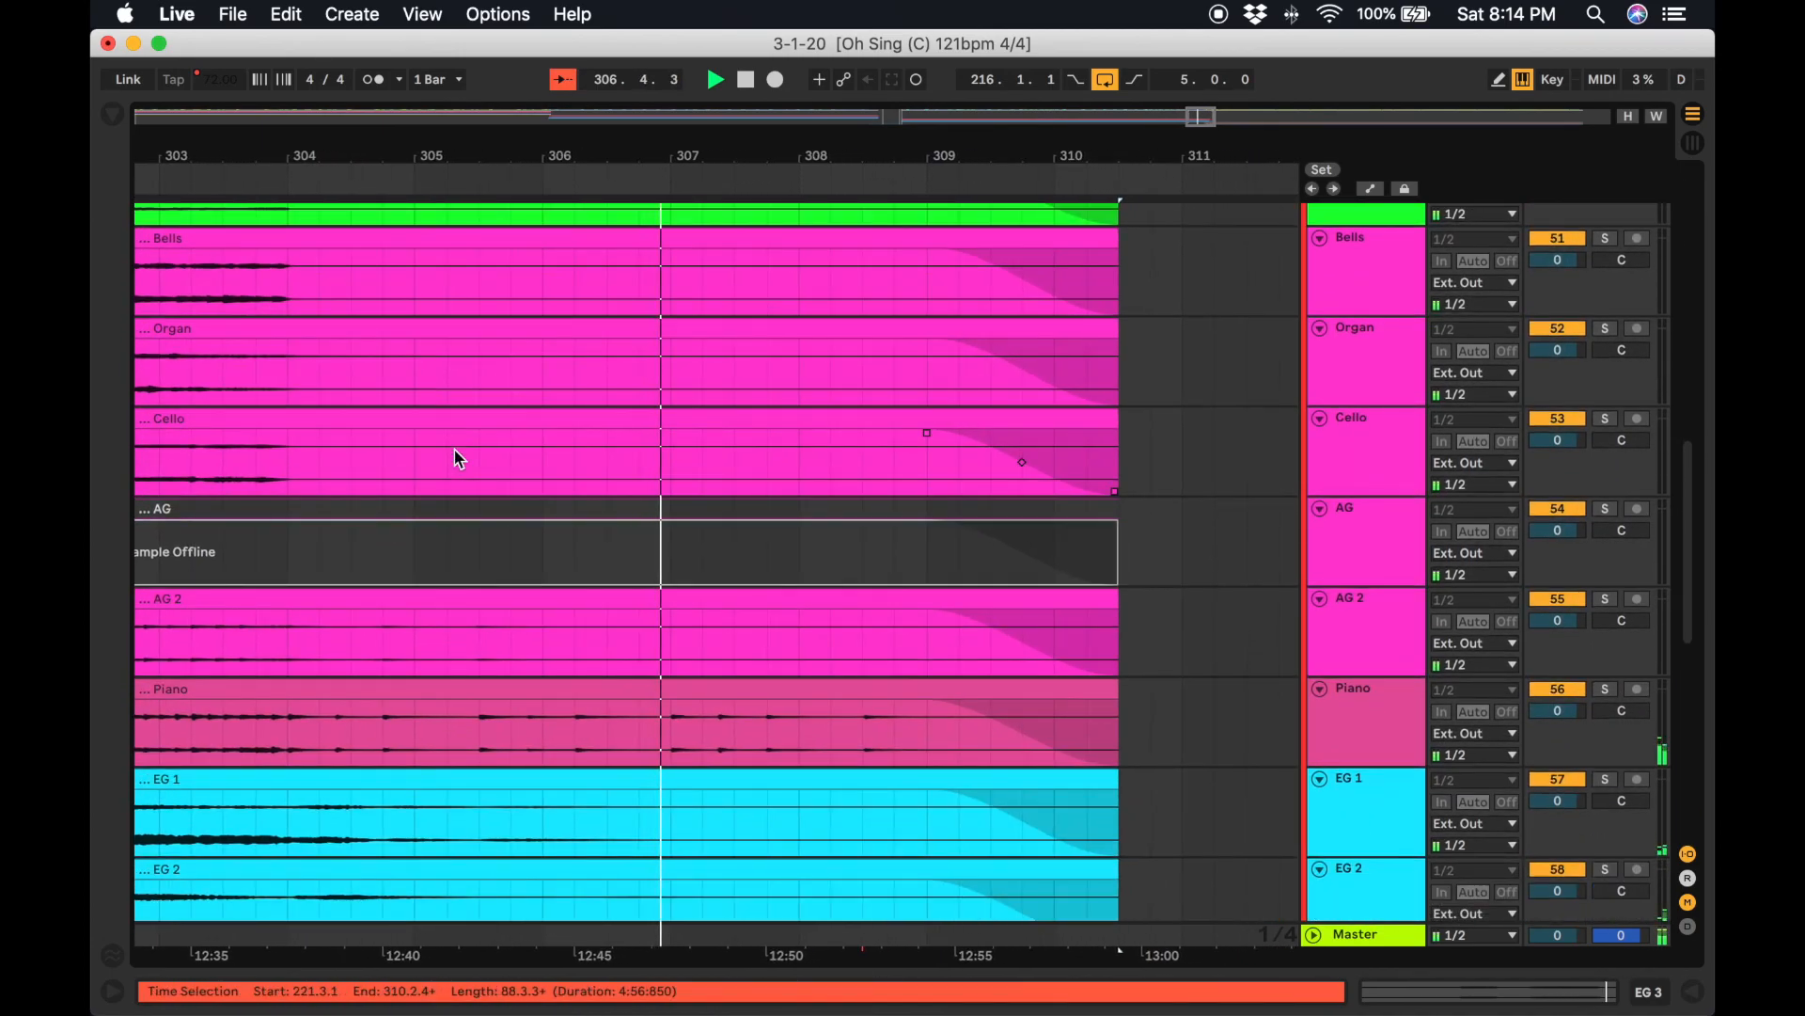
scroll(458, 459, down, 3)
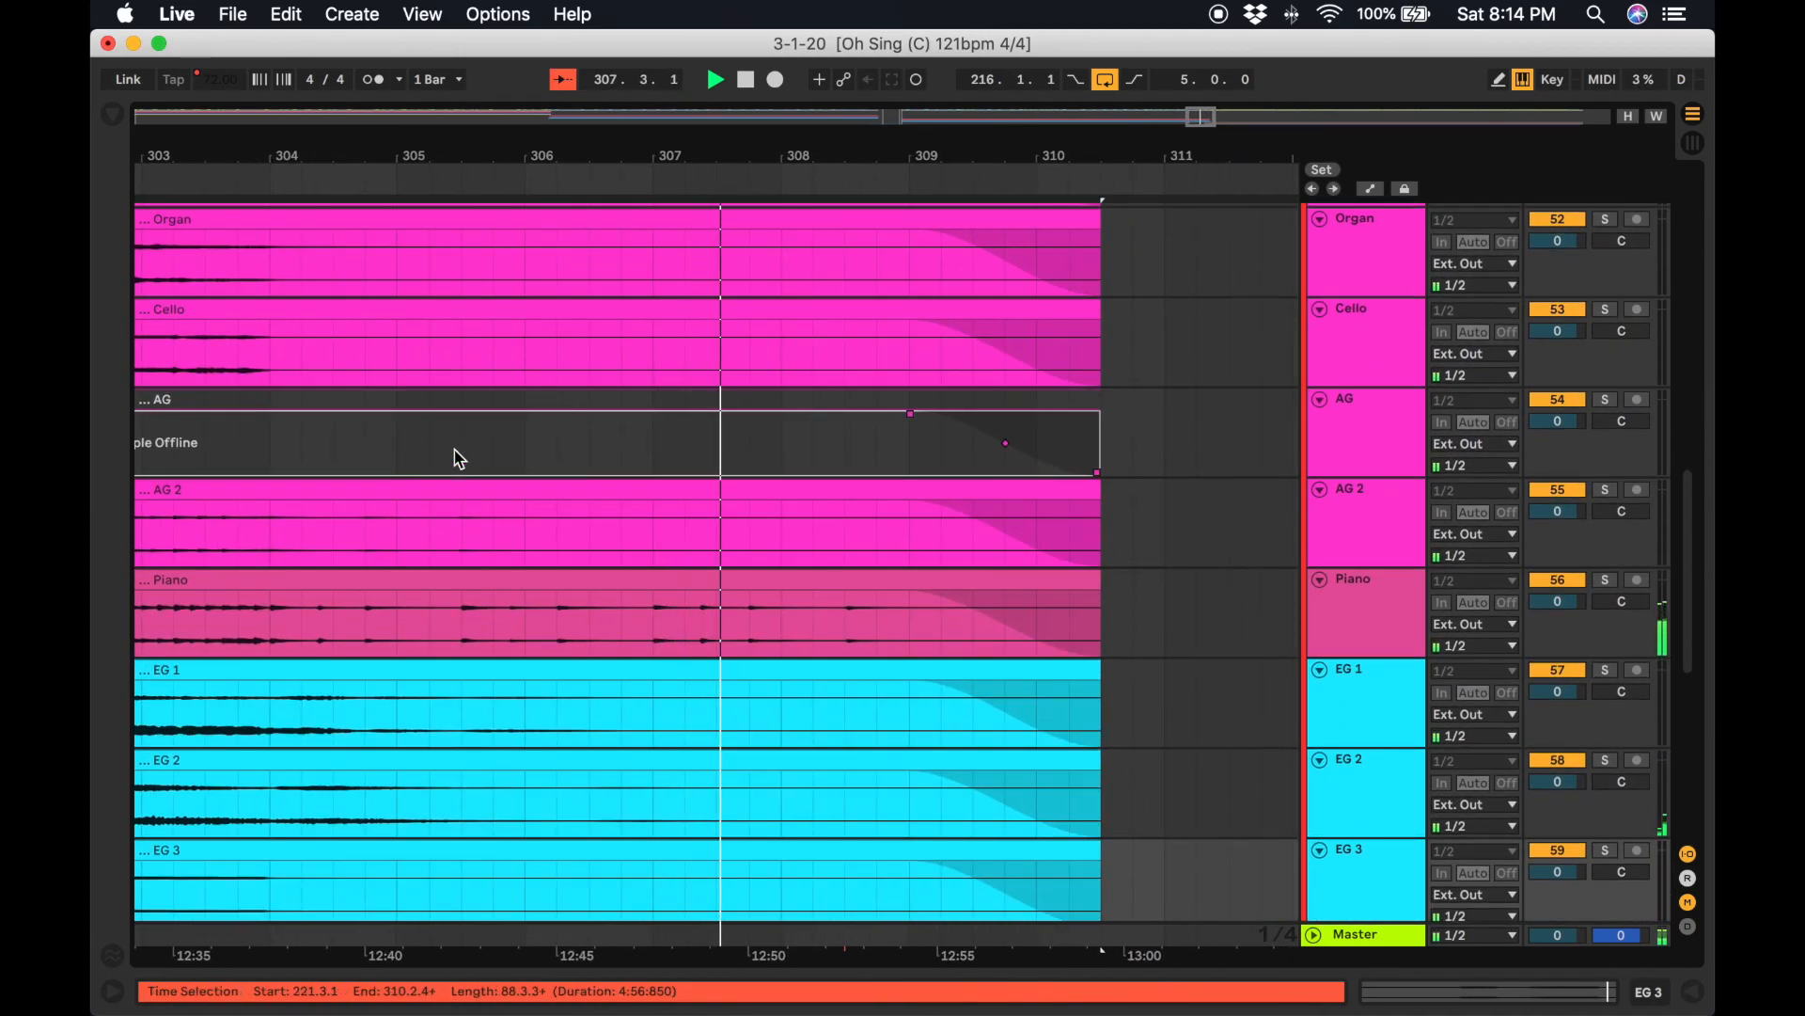
scroll(458, 458, down, 6)
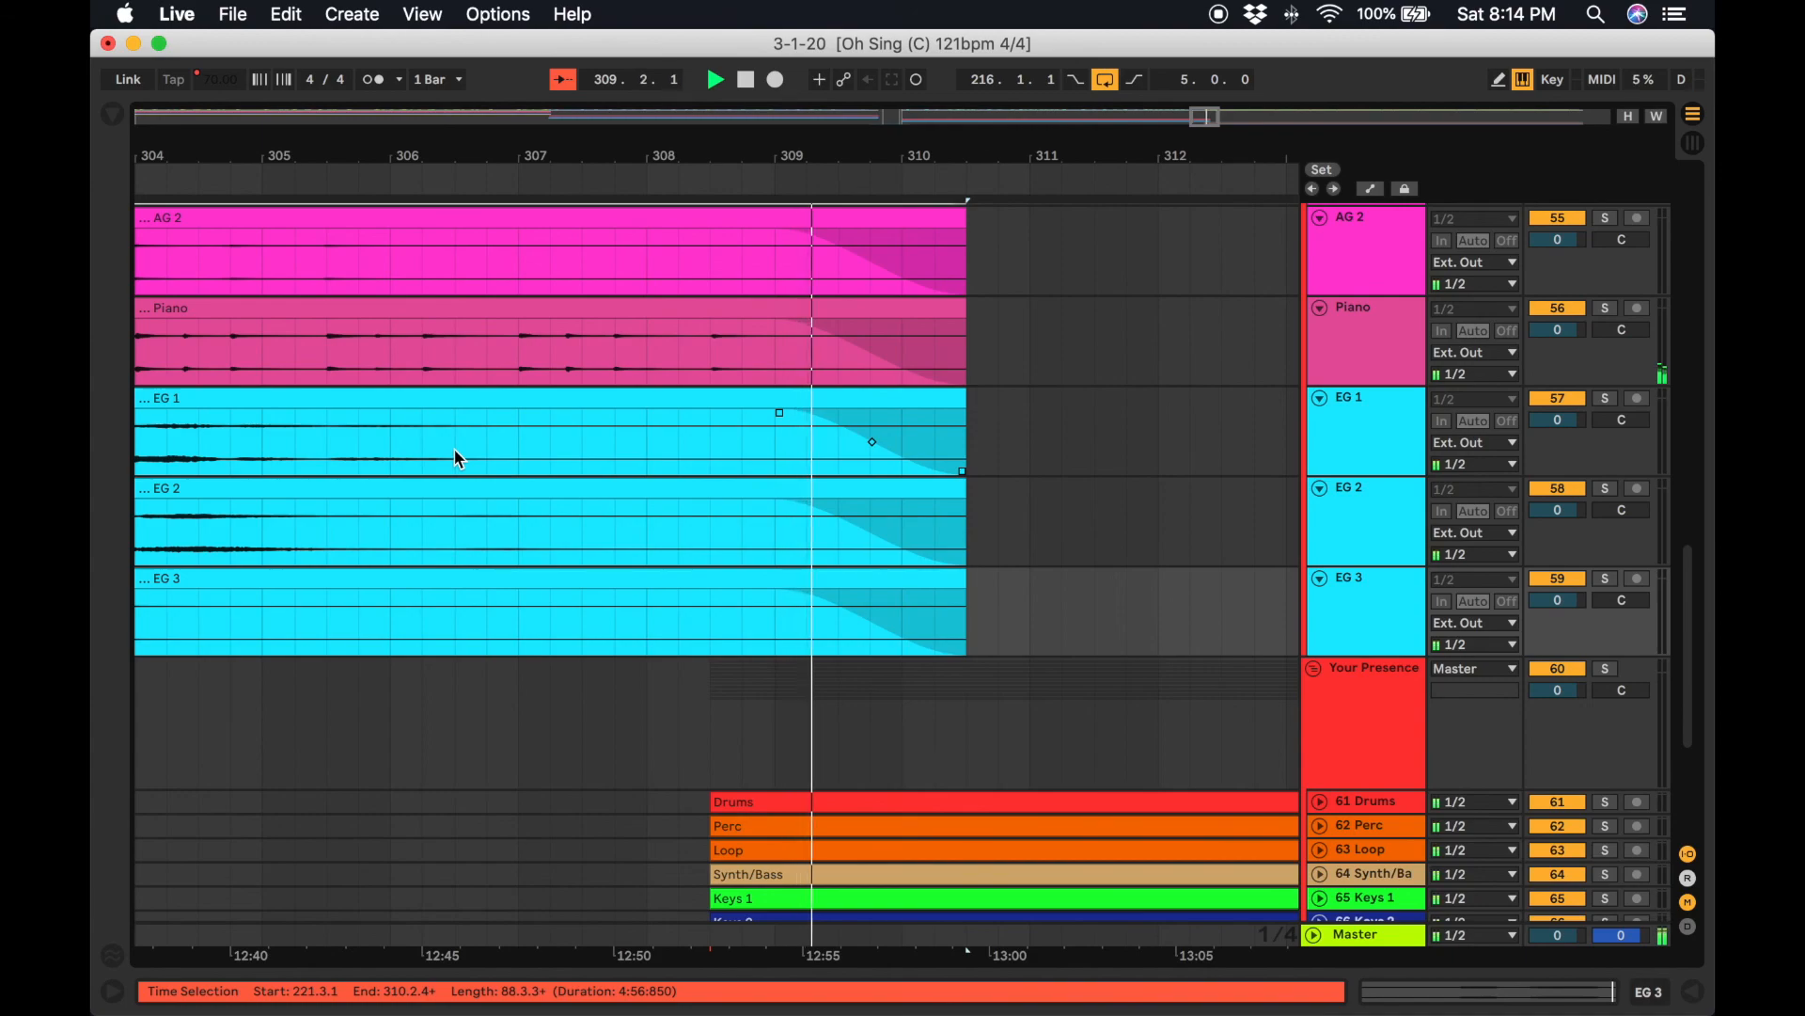
scroll(456, 452, up, 15)
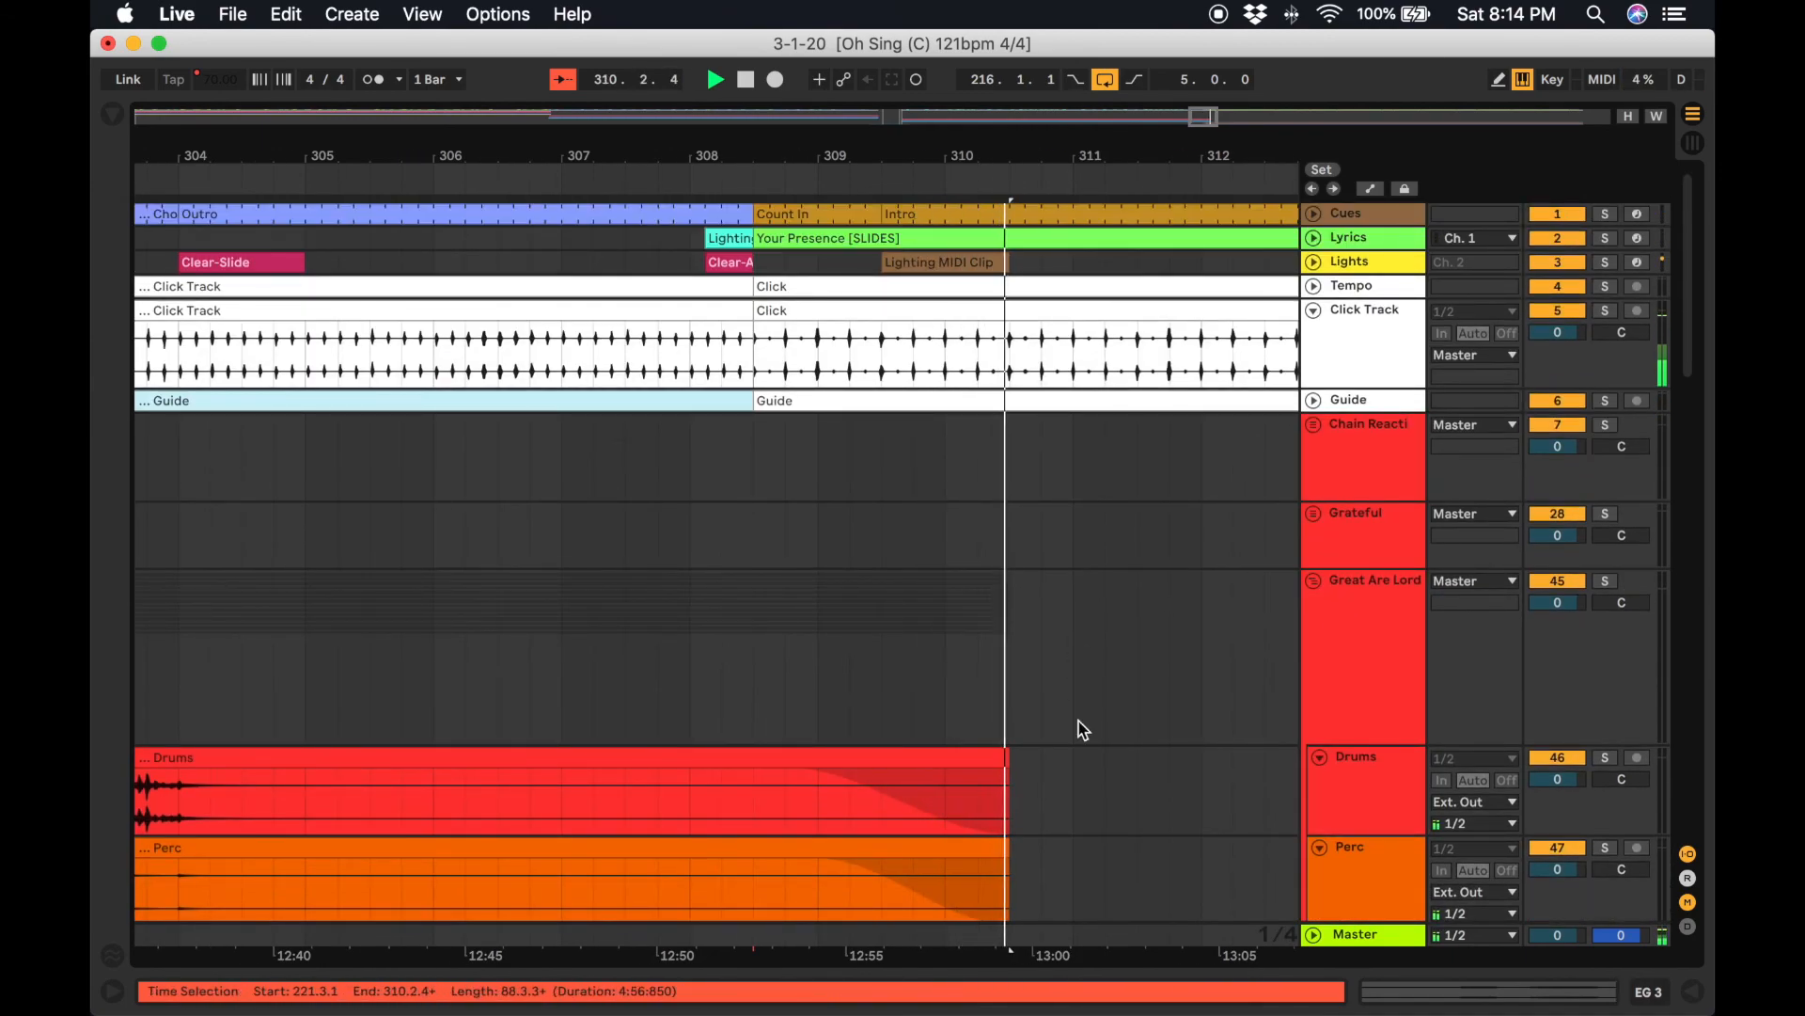
scroll(1394, 769, down, 10)
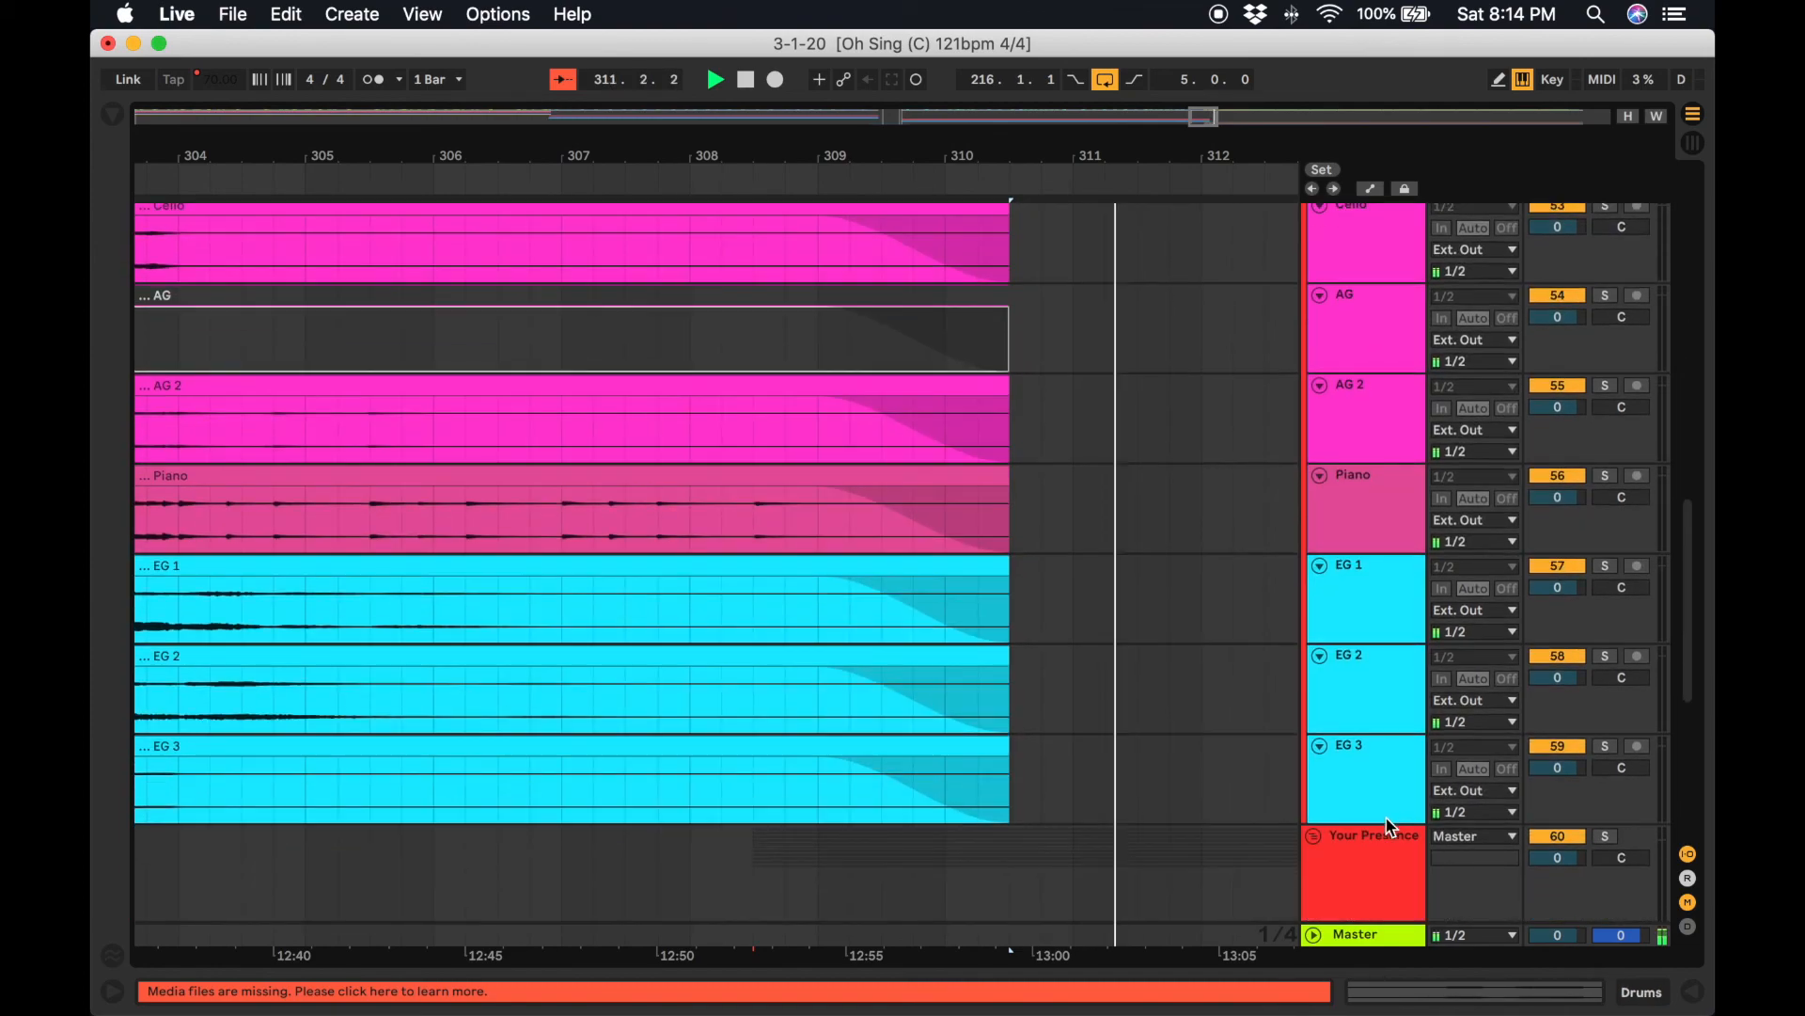
Stop playback, collapse the Great Are Lord track lanes, and fold the Great Are Lord and Your Presence groups.
key(space)
shift+click(1356, 732)
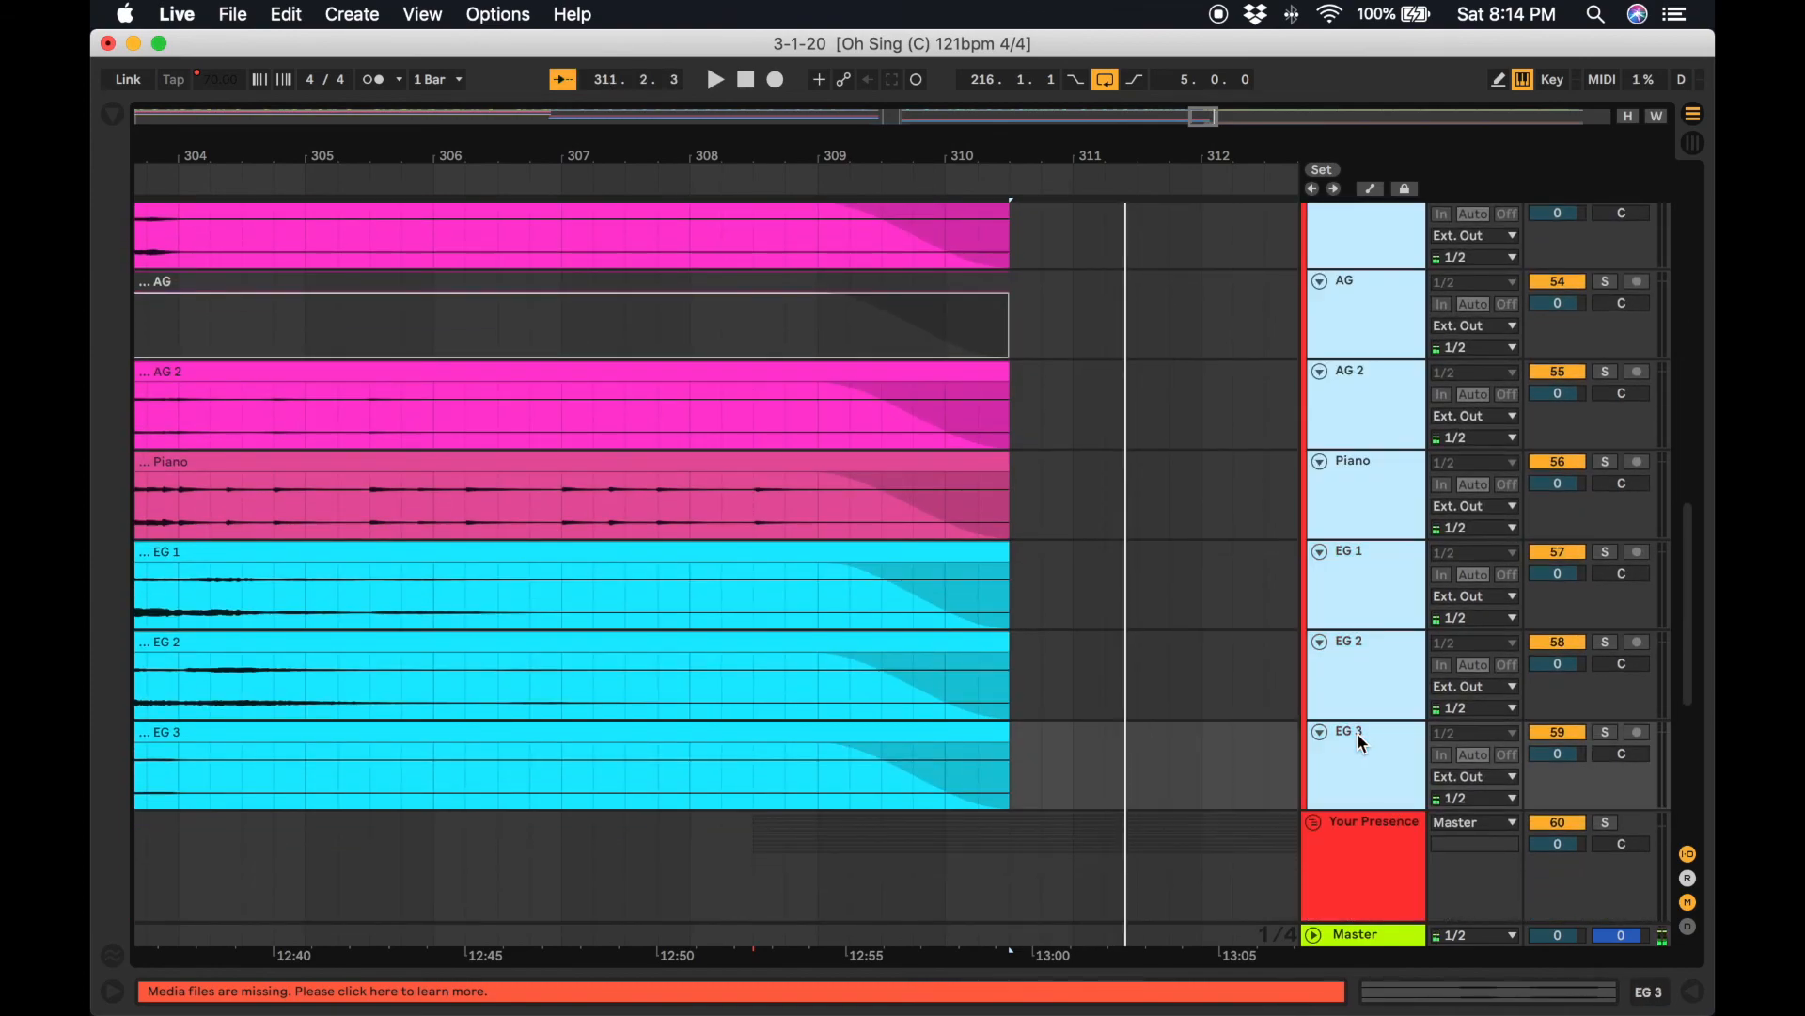
click(1318, 731)
scroll(1264, 500, up, 10)
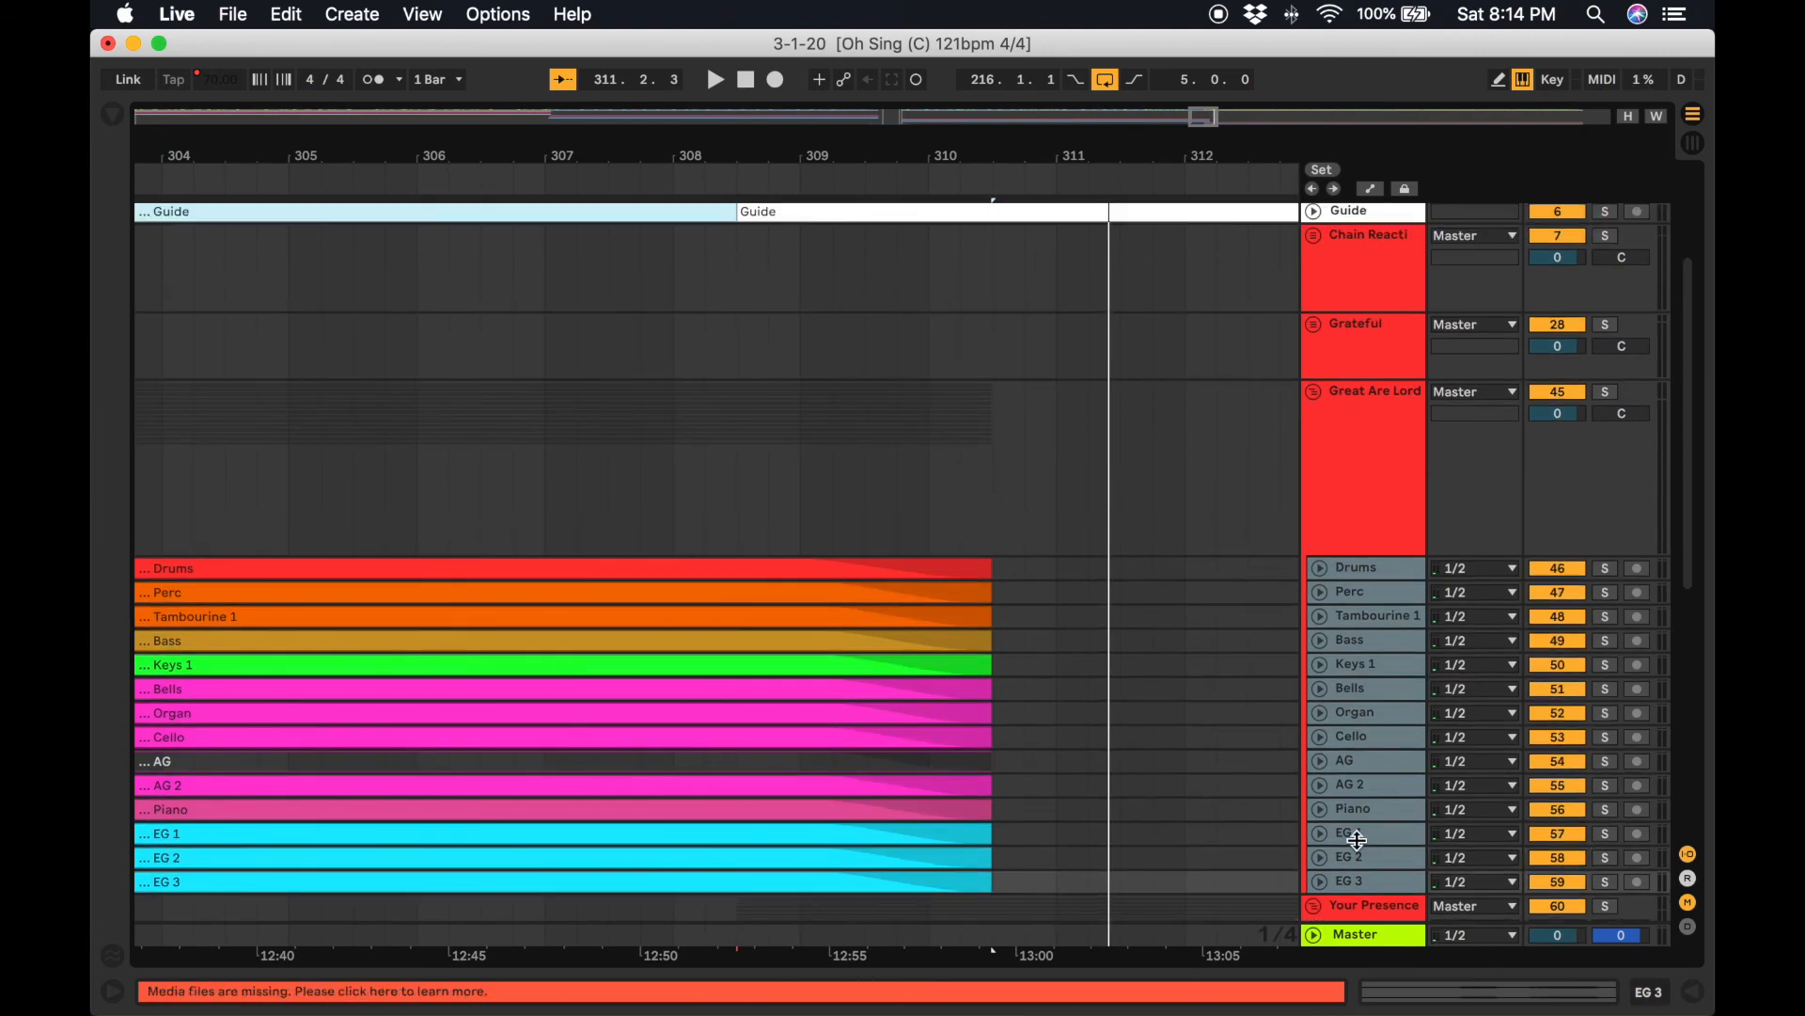
click(1316, 395)
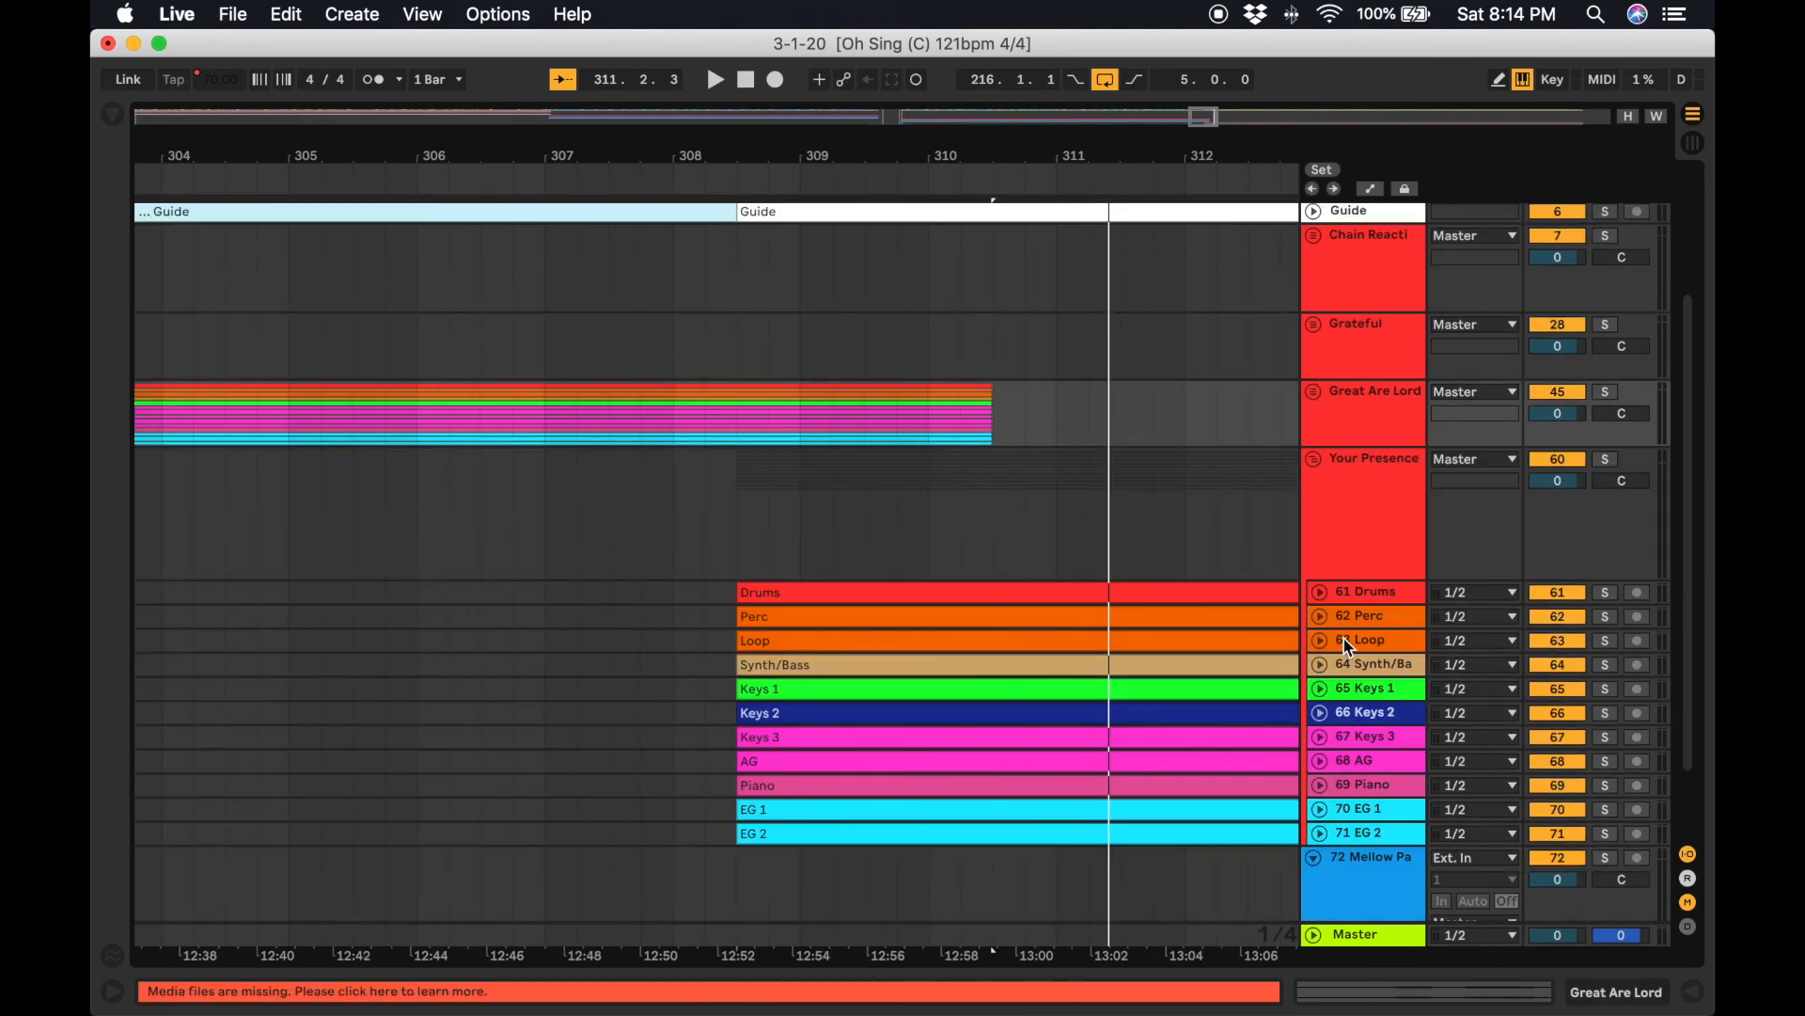
click(1315, 459)
Add a locator at bar 120 where the Grateful song begins.
scroll(1118, 486, left, 15)
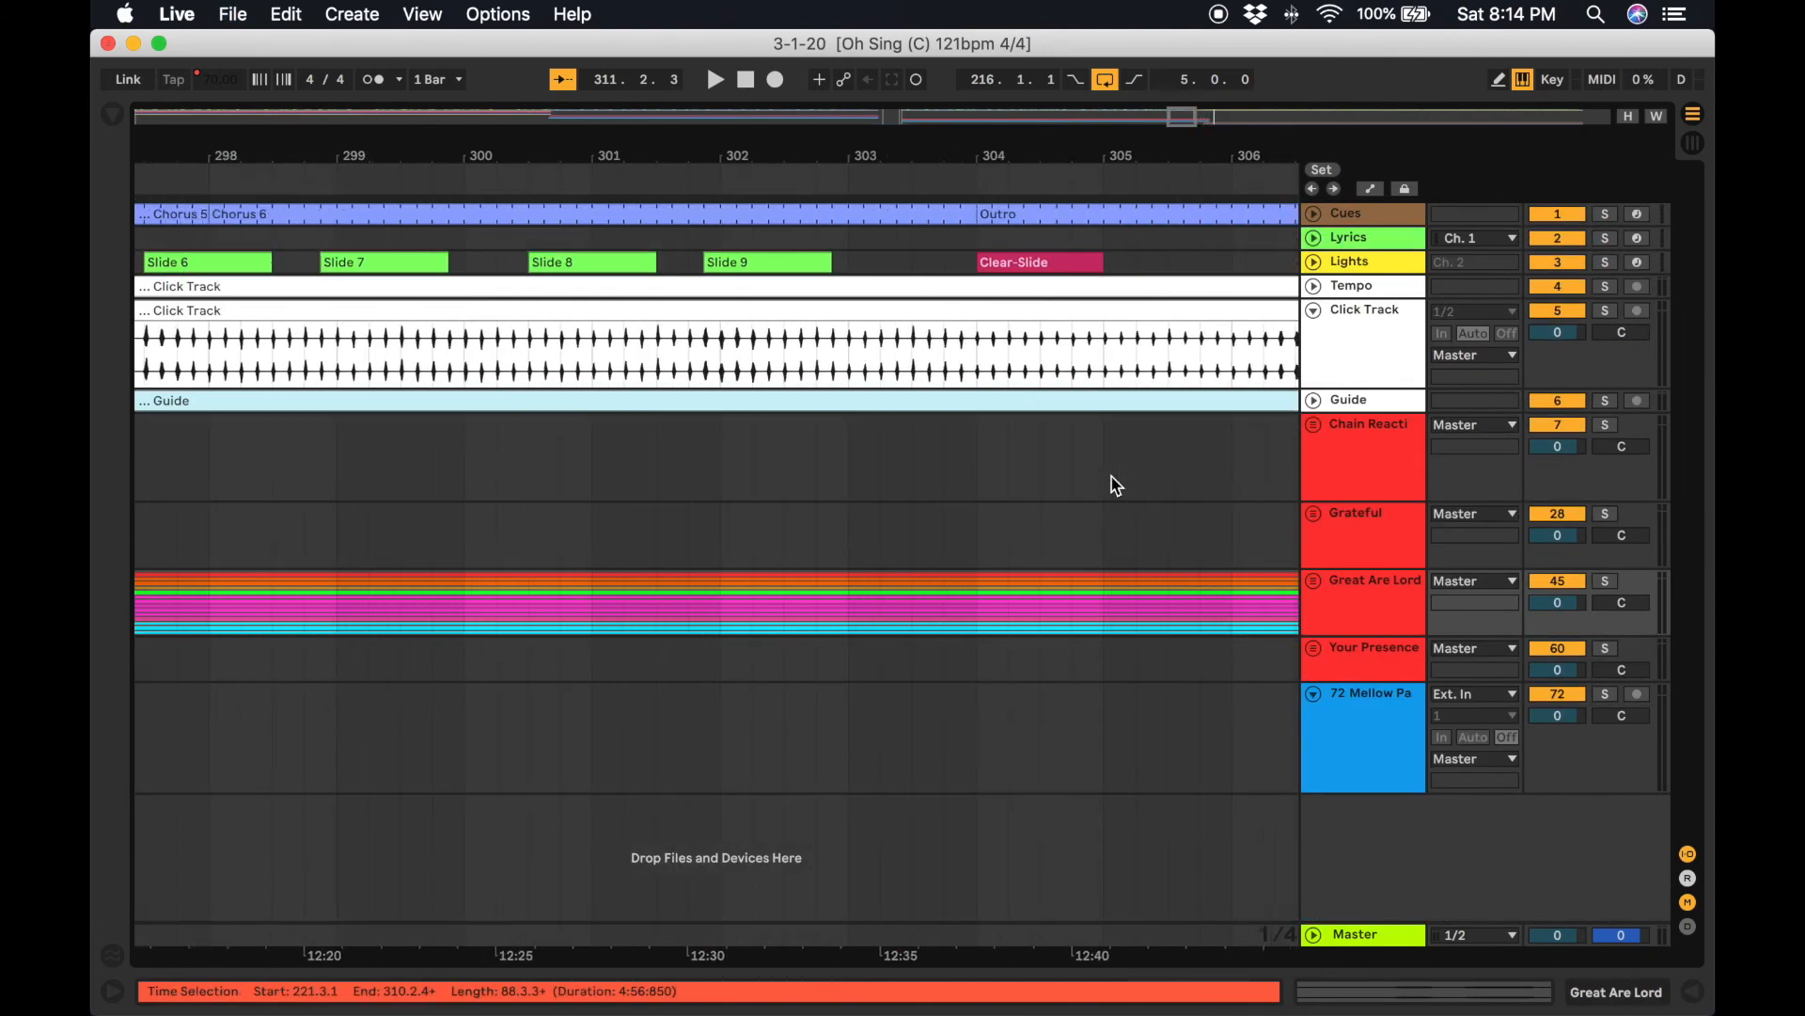
scroll(1117, 486, left, 15)
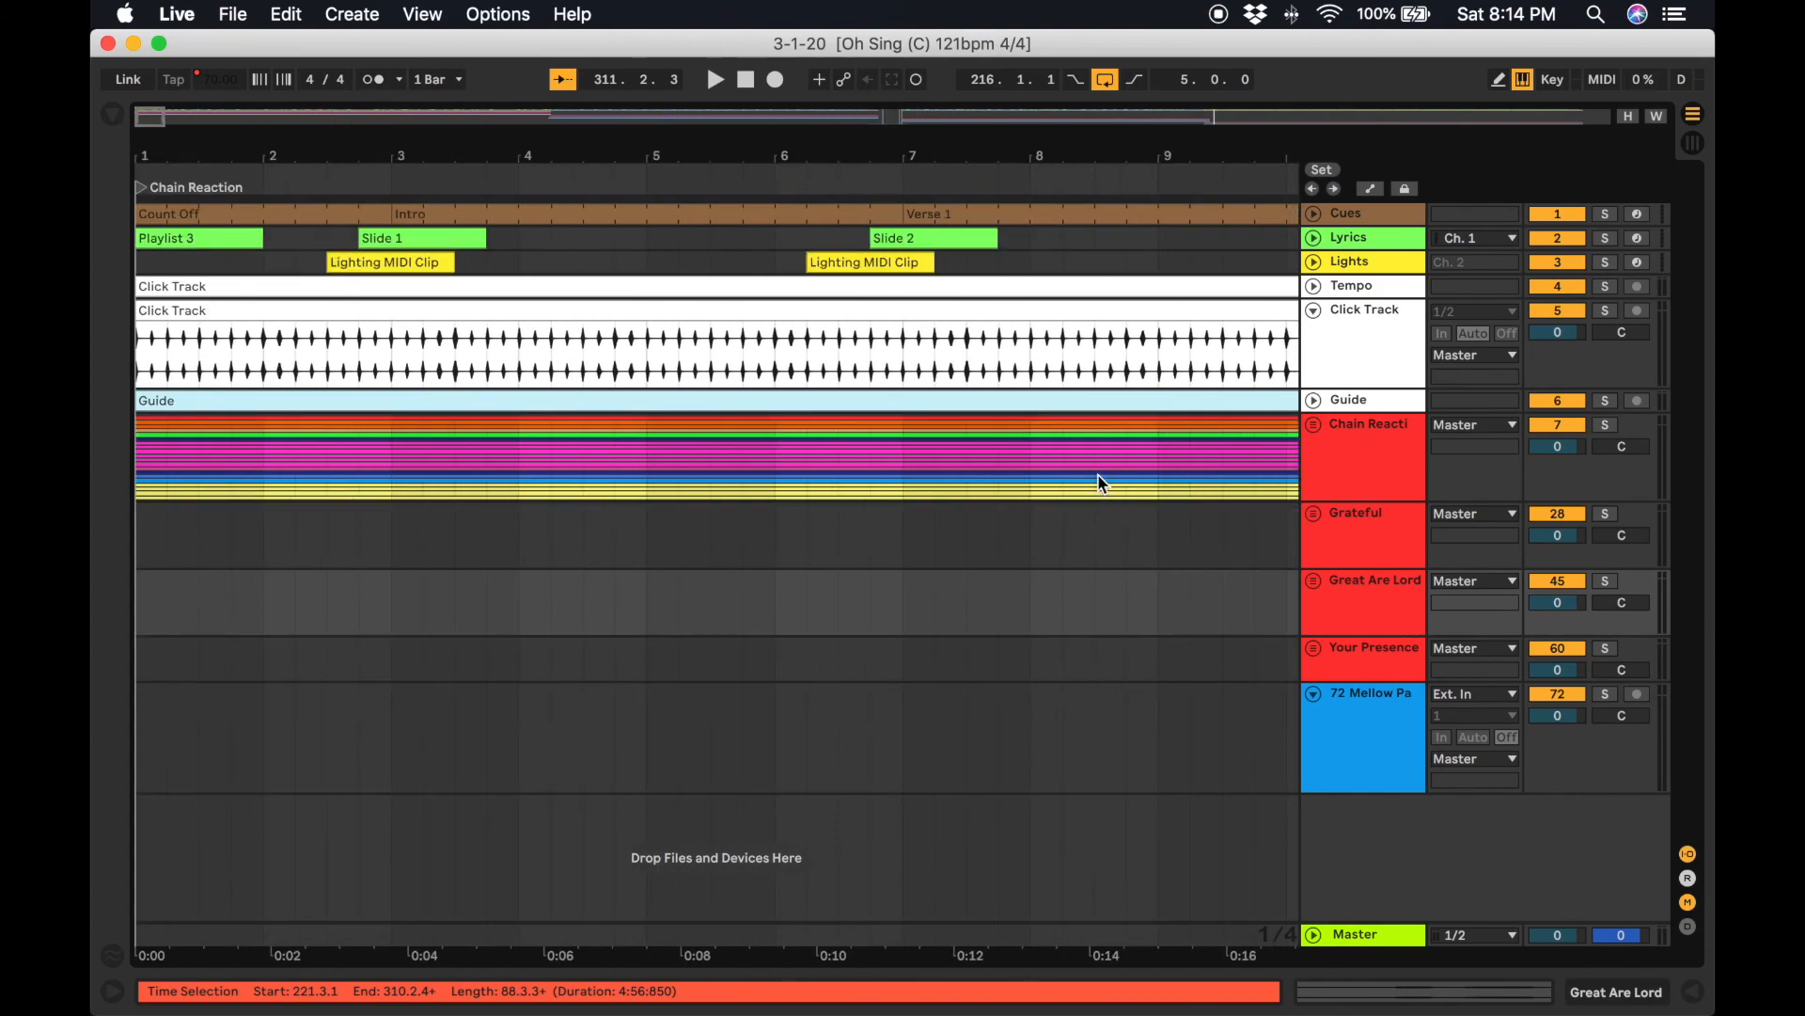
click(166, 213)
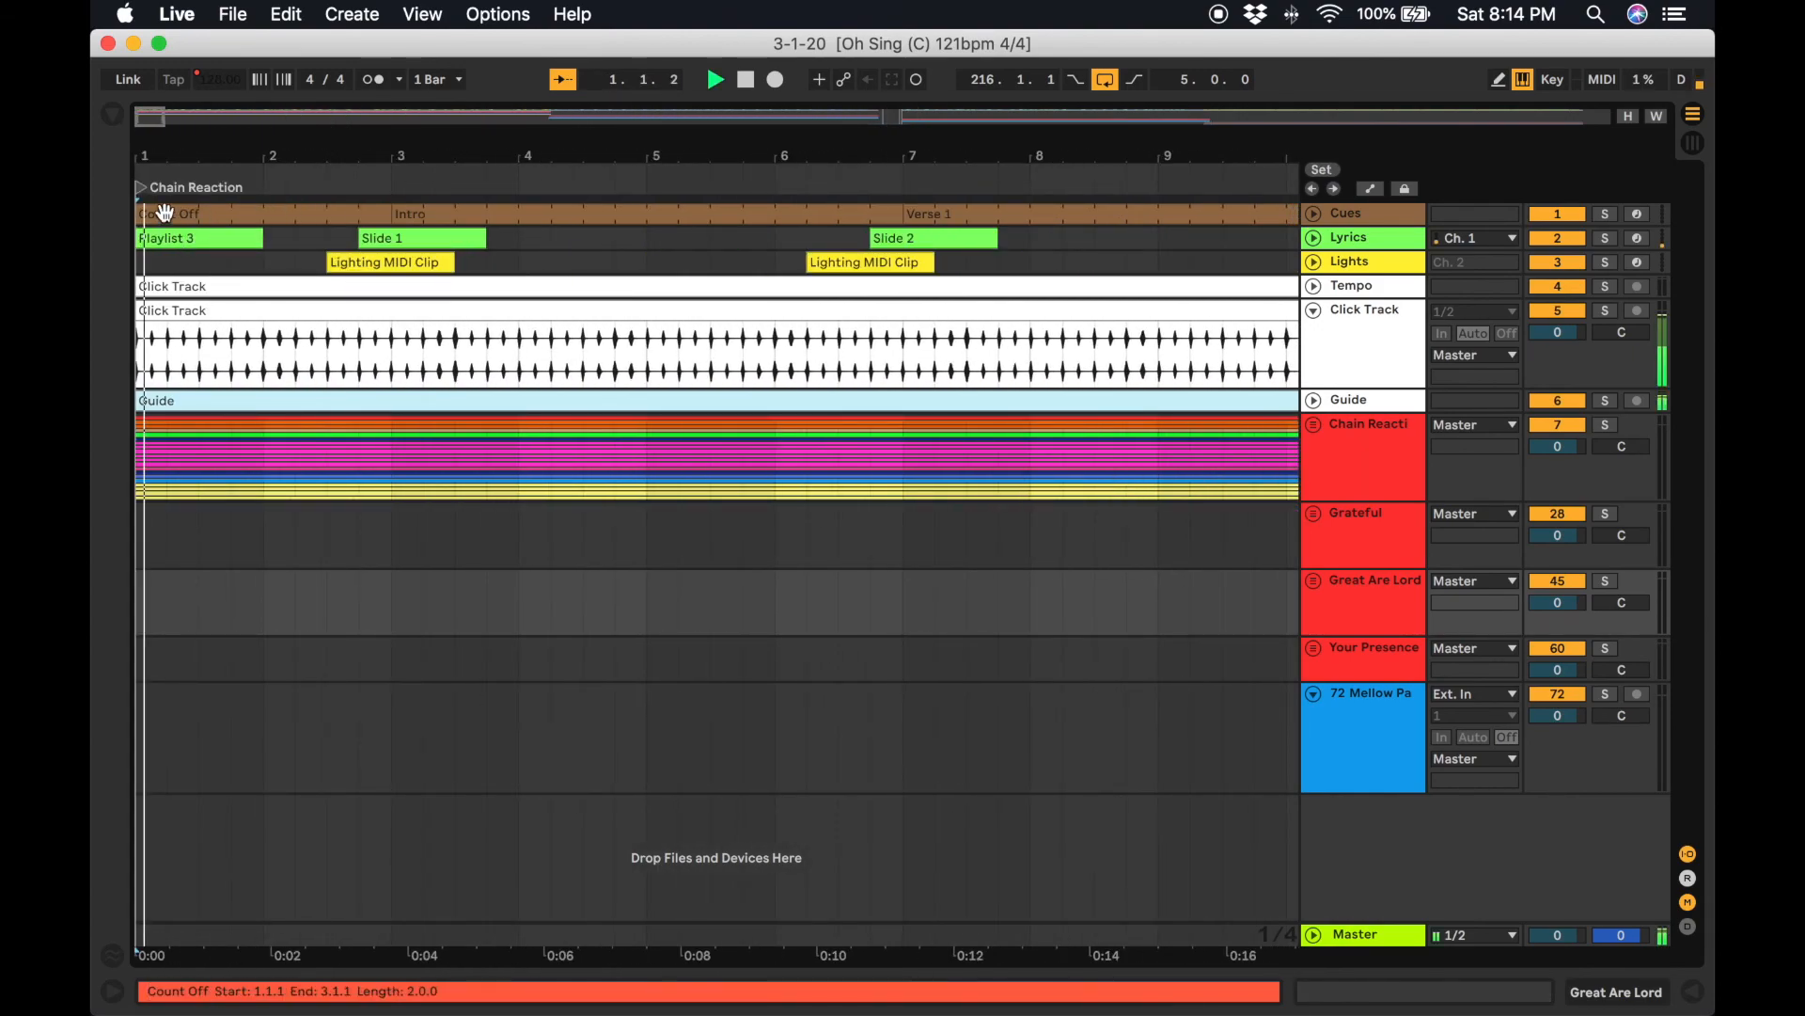
scroll(433, 312, right, 12)
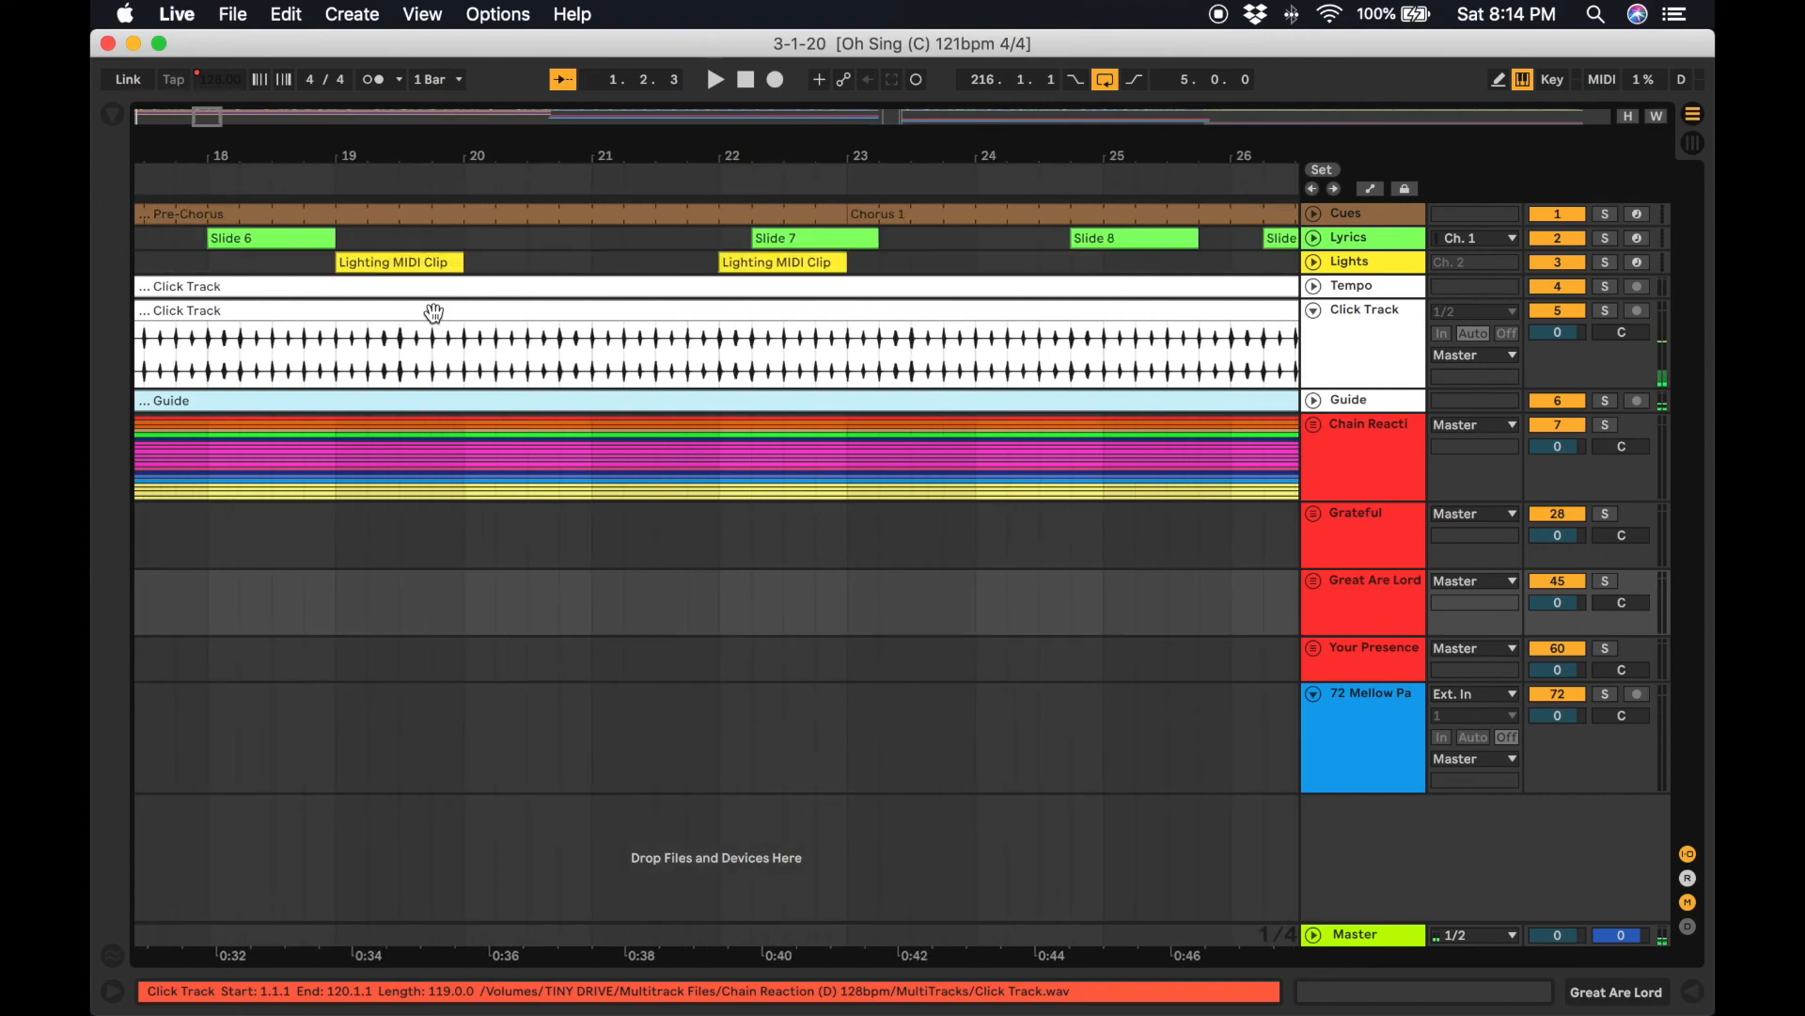
scroll(434, 312, left, 4)
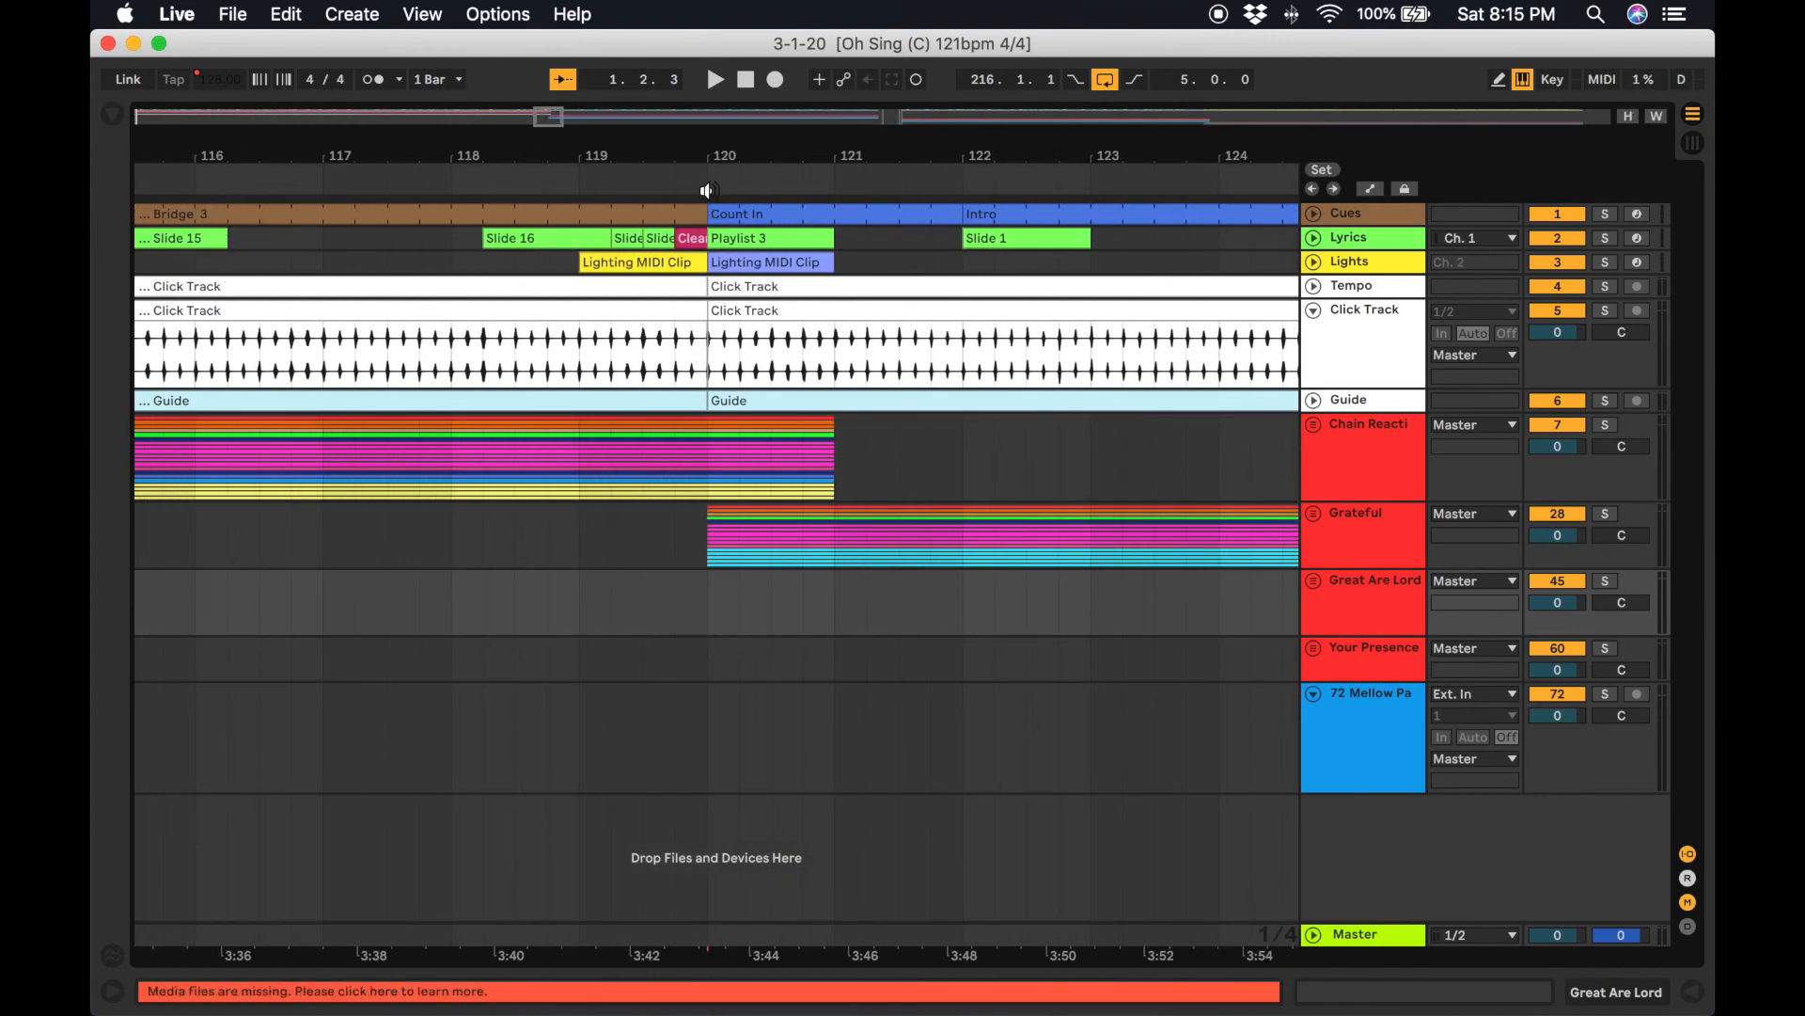
right_click(709, 191)
click(760, 251)
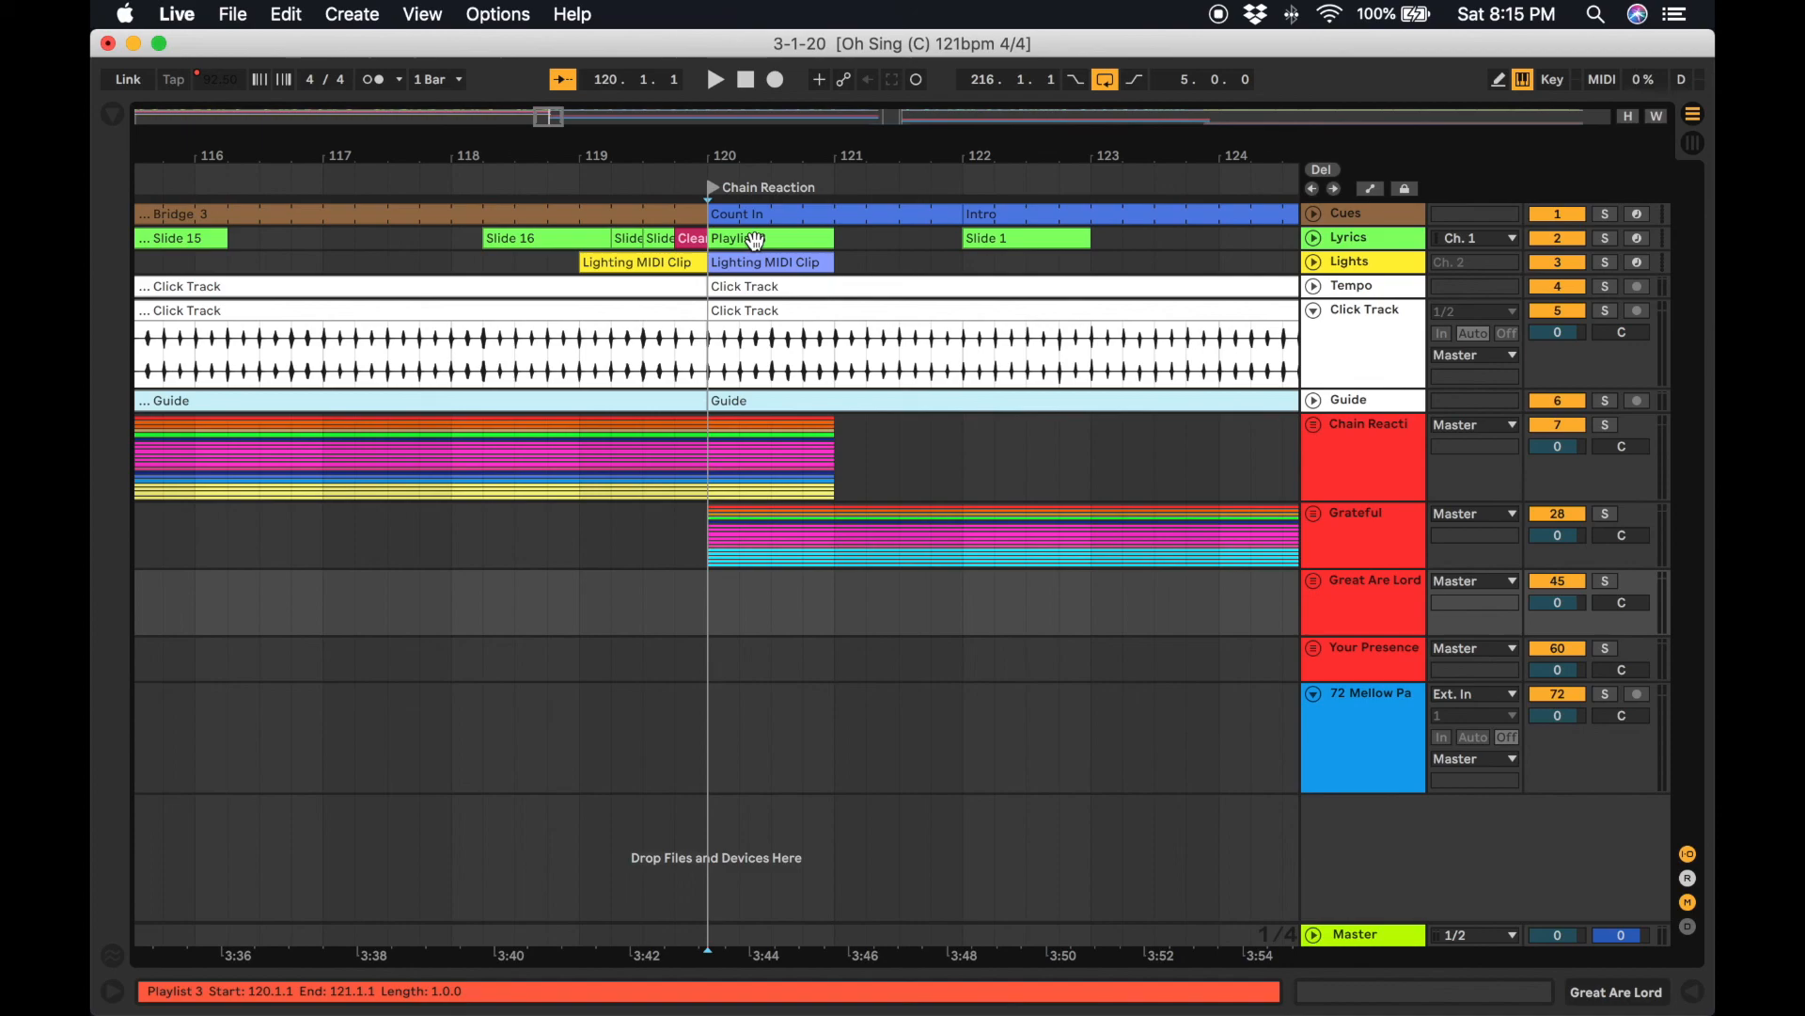
Map the bar 120 locator to key 2 and jump between locators with keys 2 and 3.
click(1554, 80)
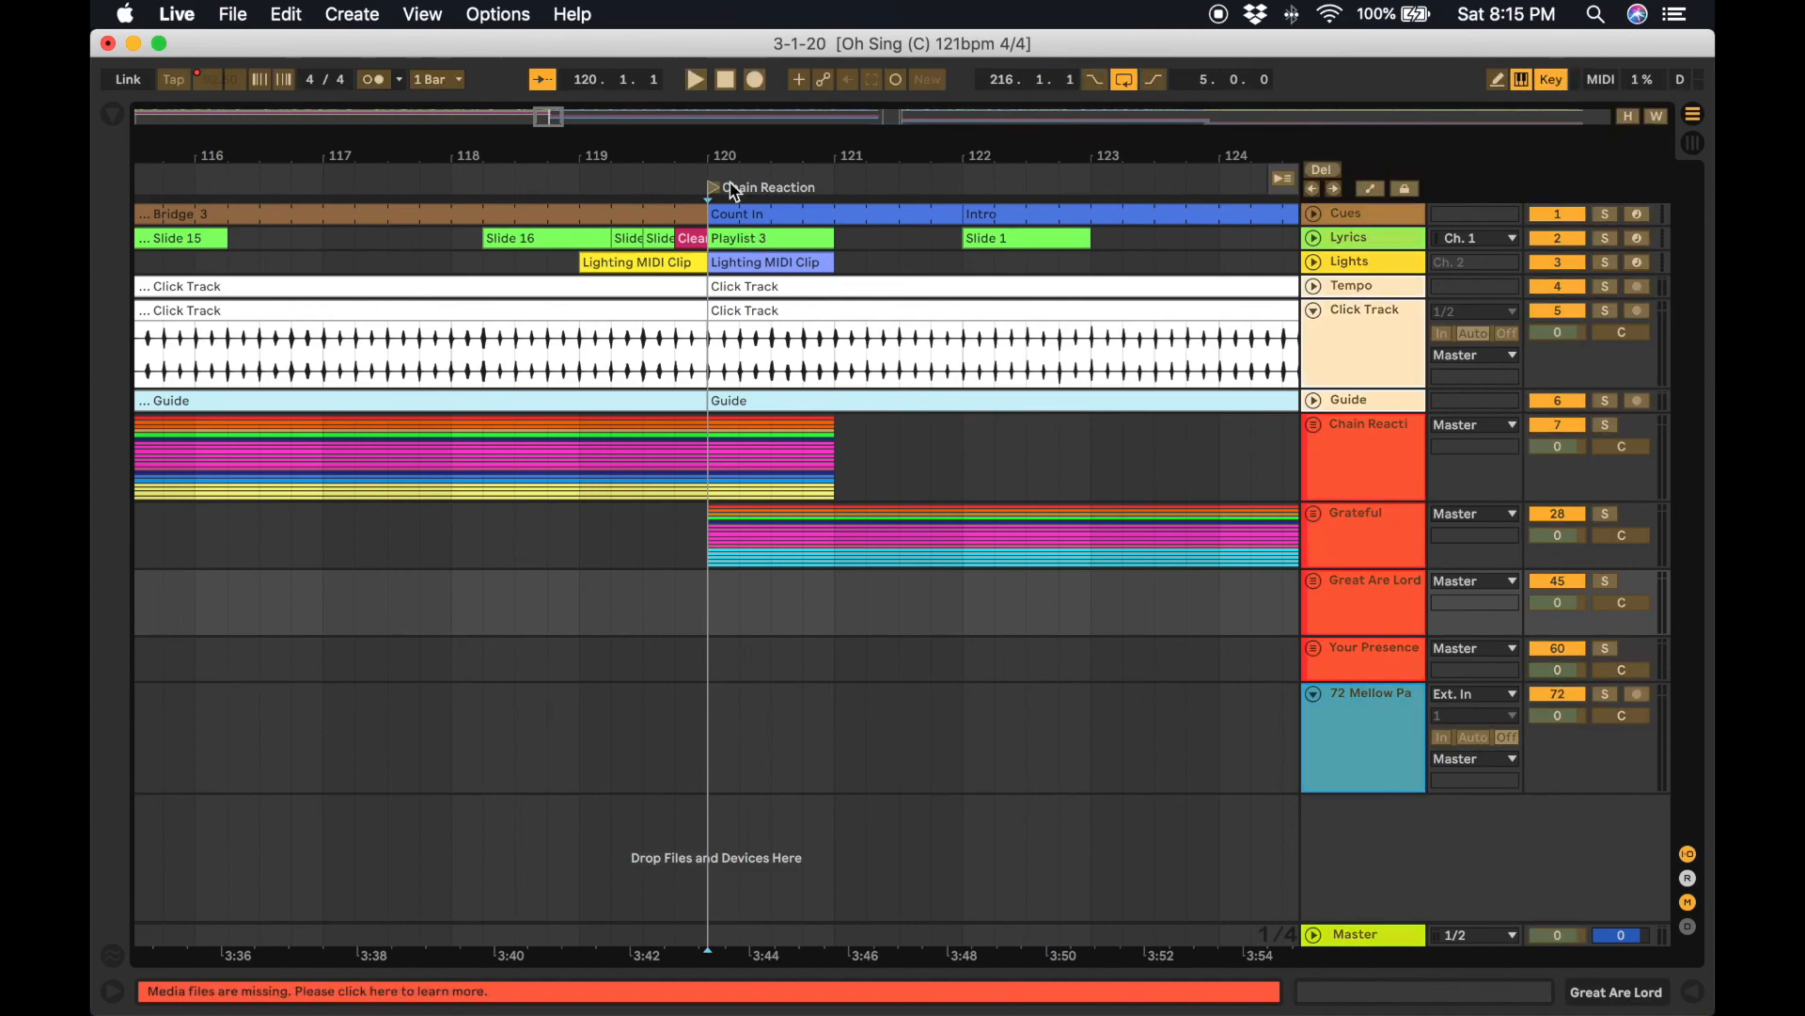
click(1553, 81)
key(2)
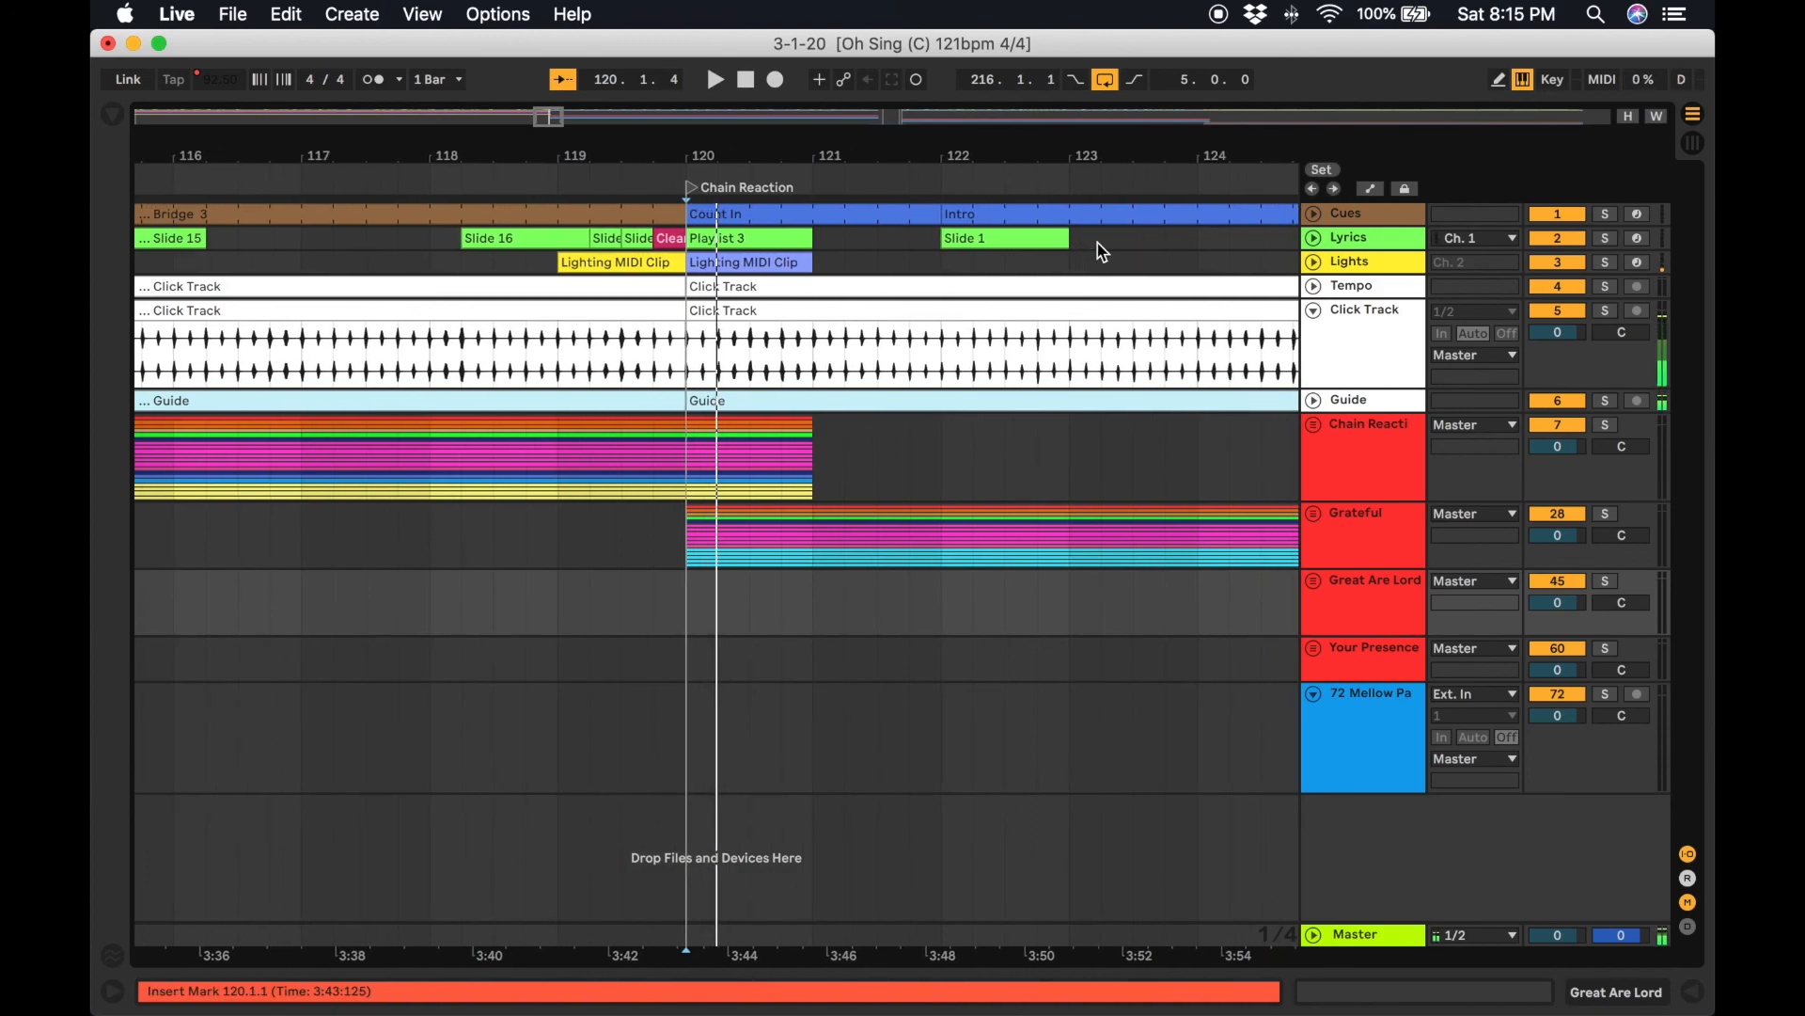
key(3)
key(space)
Add a locator at bar 308.3.1 marking the start of Your Presence.
scroll(1031, 364, right, 15)
scroll(1030, 372, right, 20)
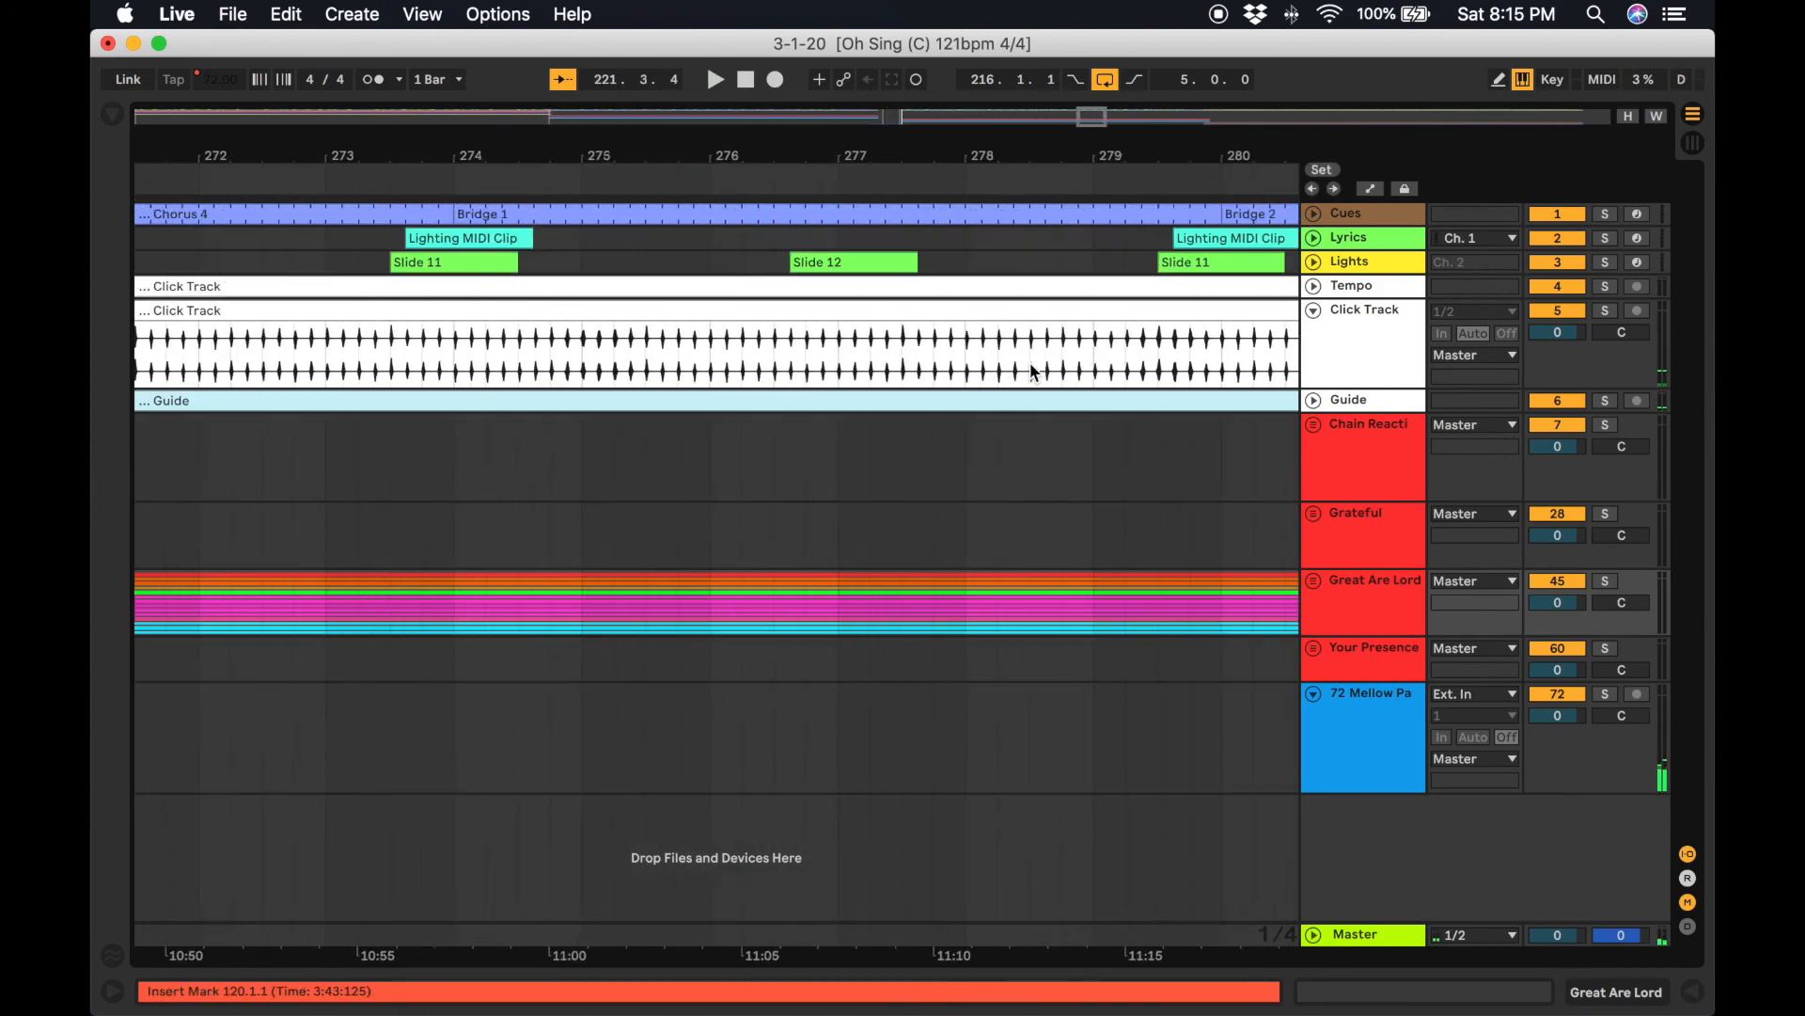
scroll(1034, 372, right, 8)
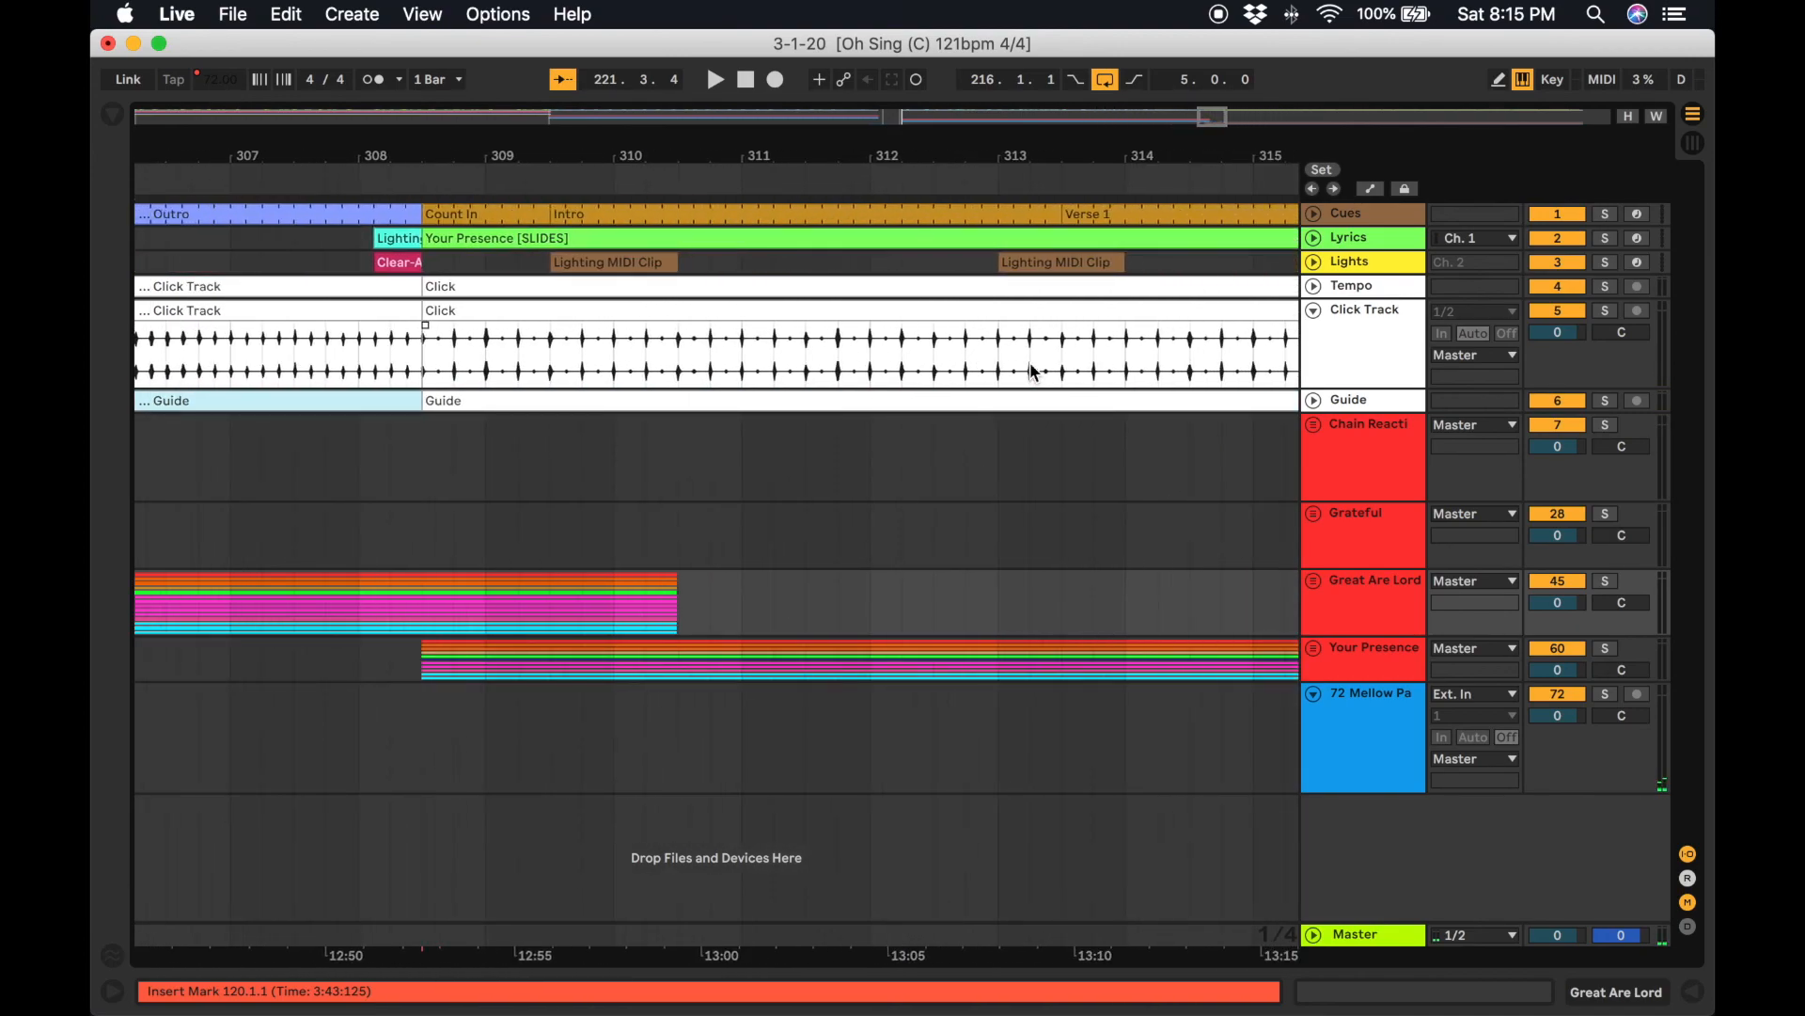
right_click(441, 185)
click(475, 233)
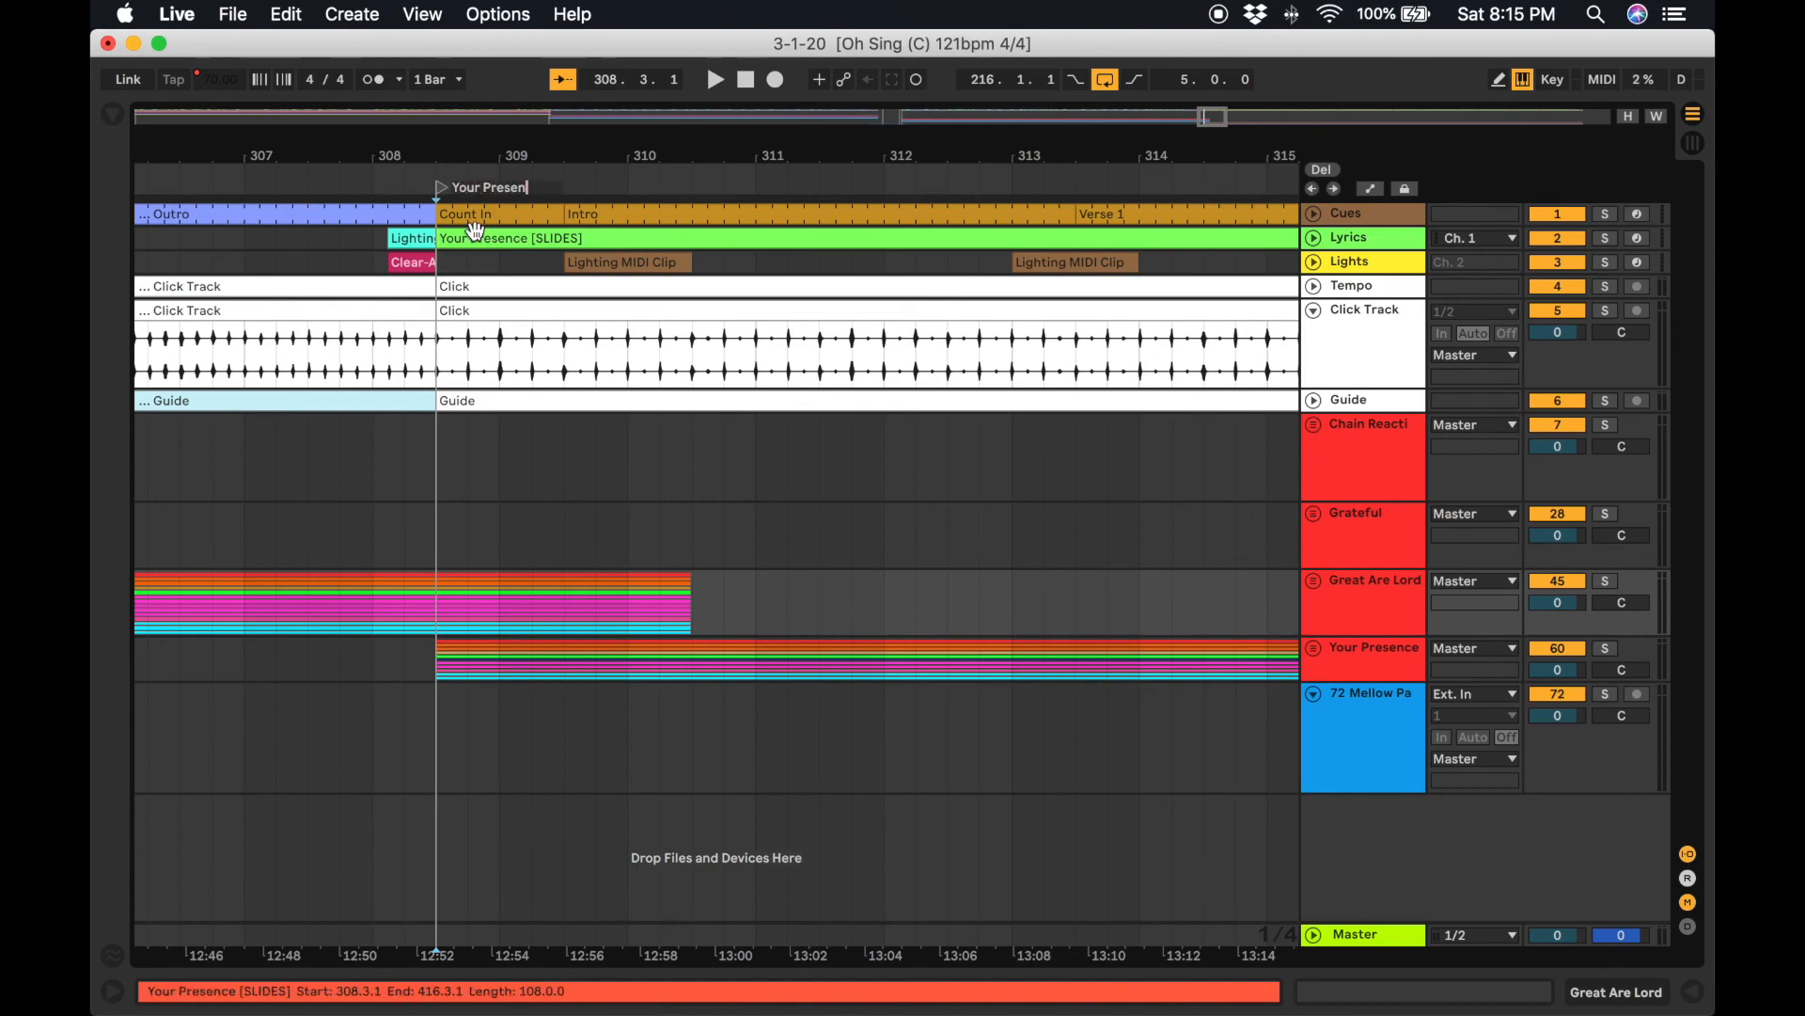
Map the Your Presence locator to key 4.
click(1549, 83)
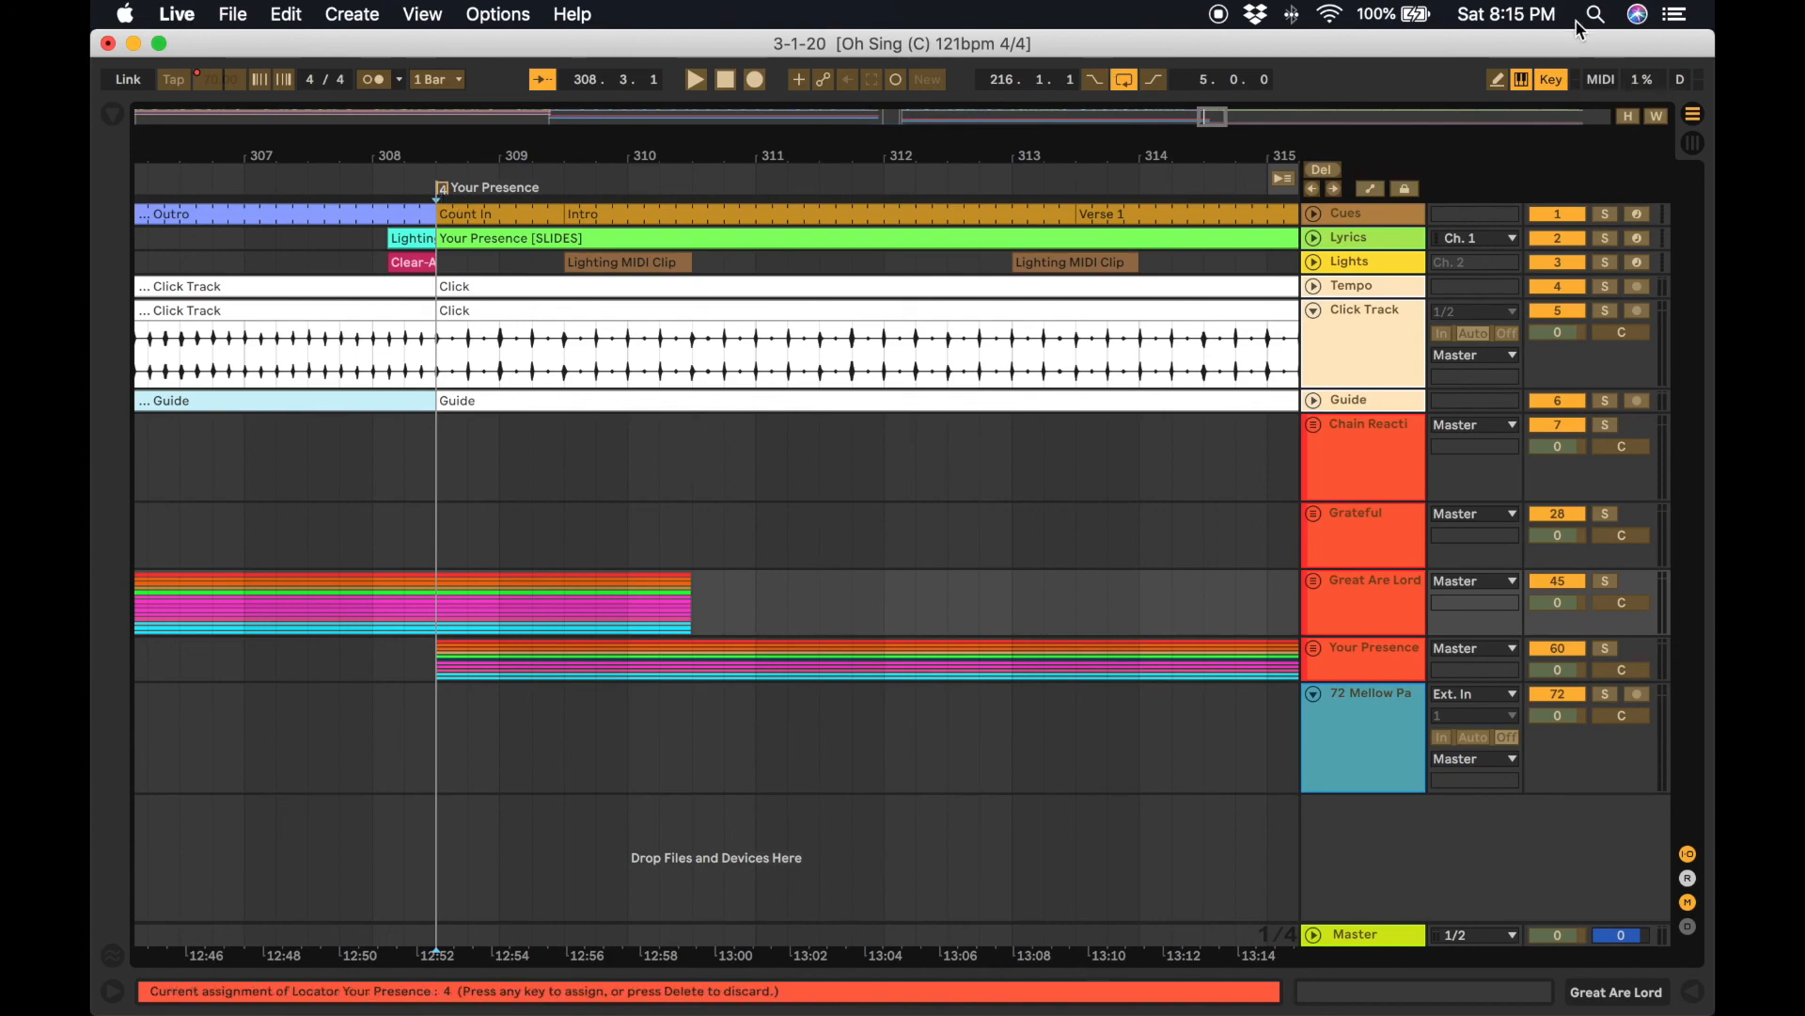
click(1559, 81)
Zoom out to the whole arrangement, fold the Click Track lane, and test locator jumps with keys 2, 3 and 4.
key(Home)
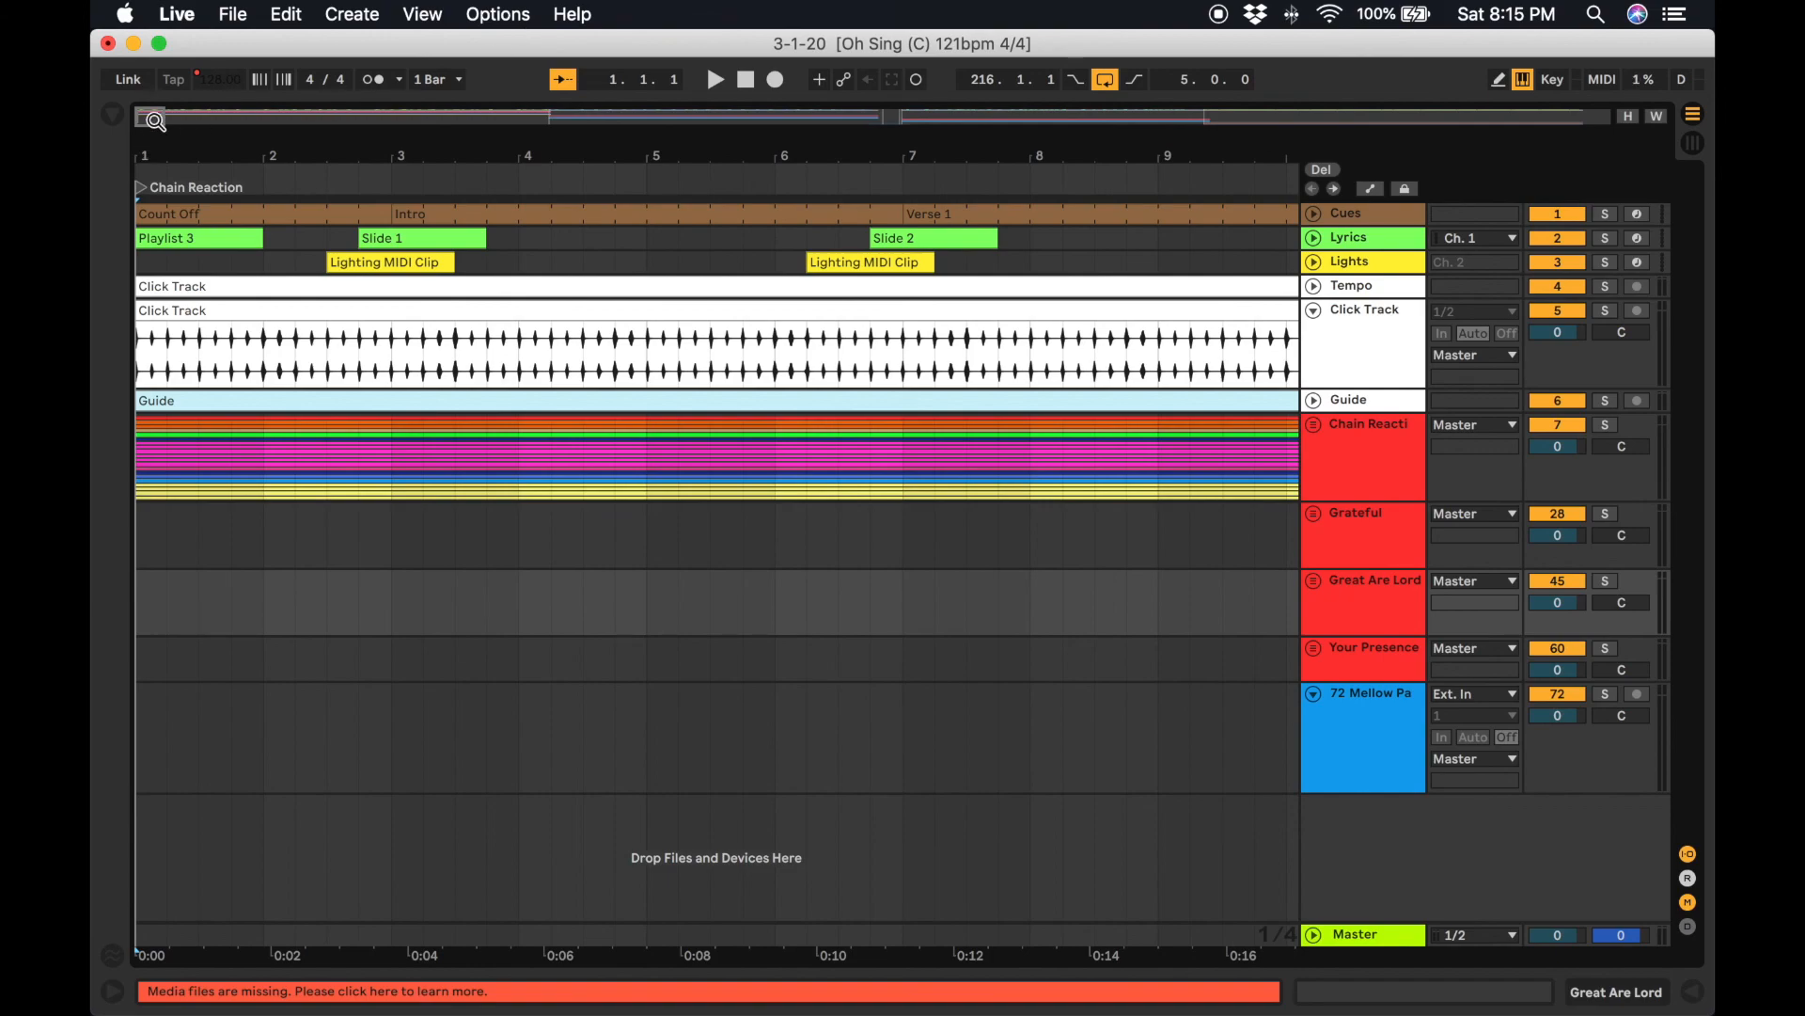
drag(160, 115, 503, 126)
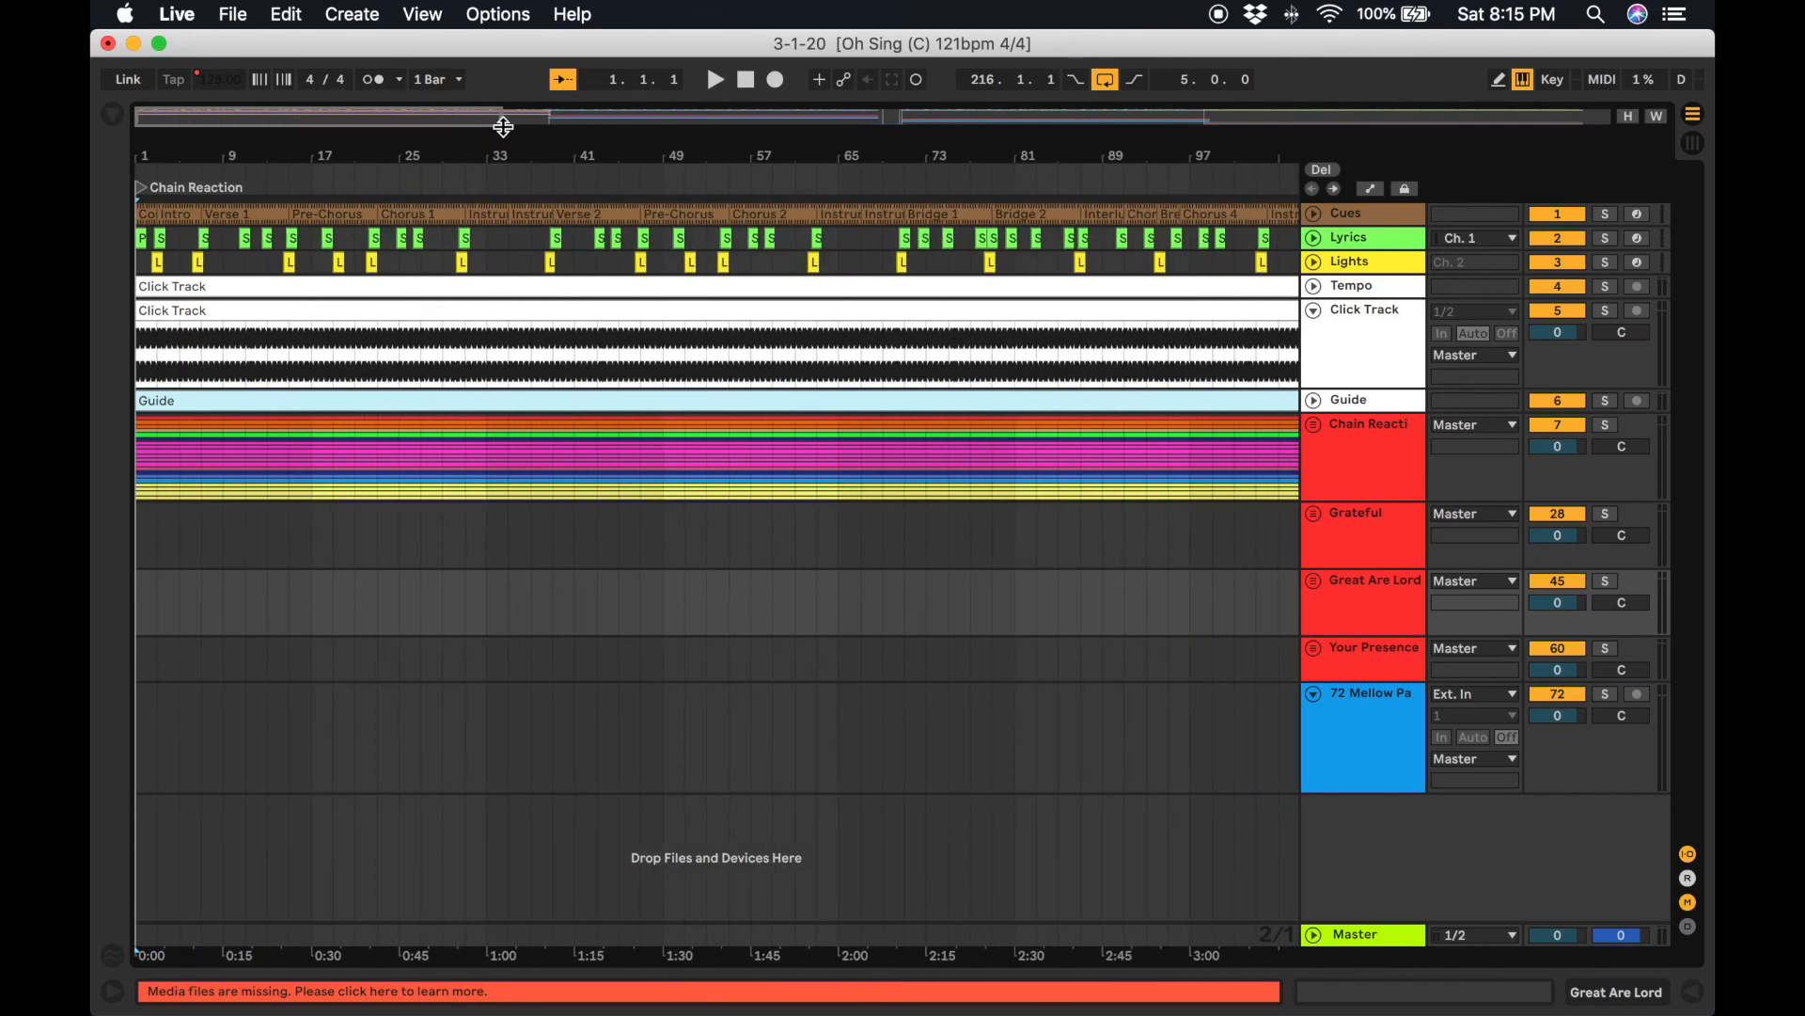
click(1314, 312)
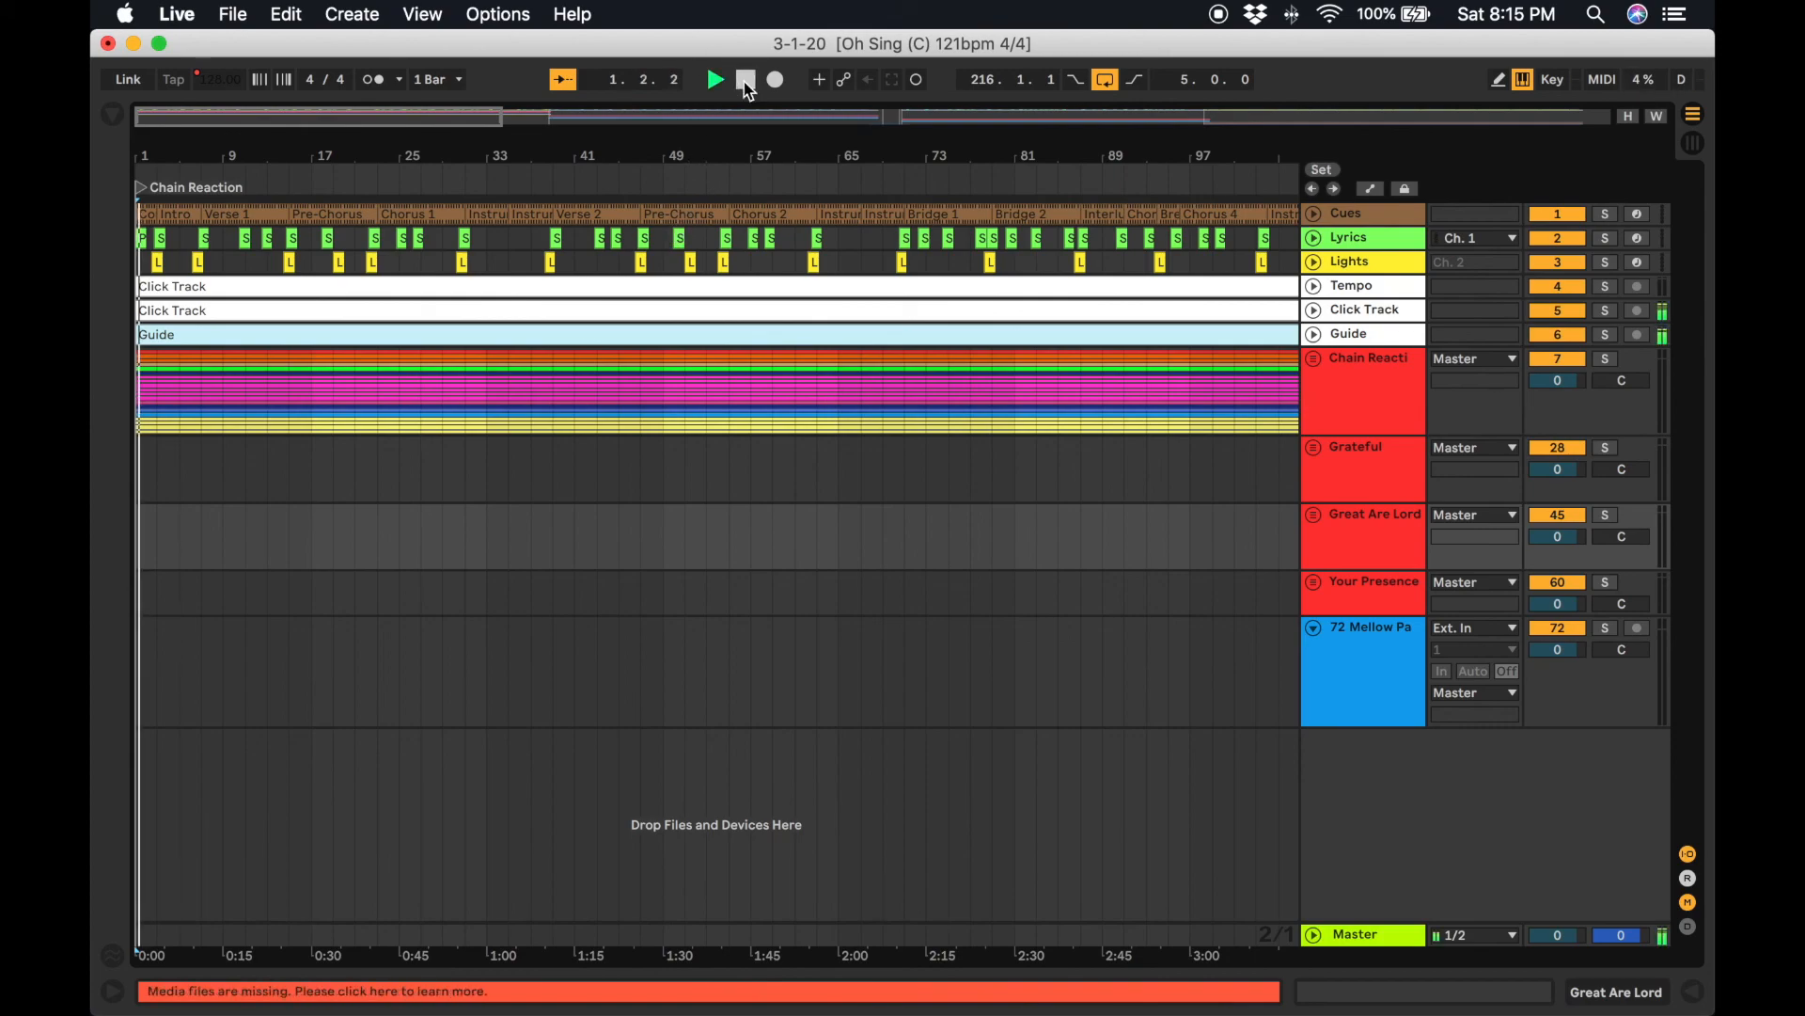
key(2)
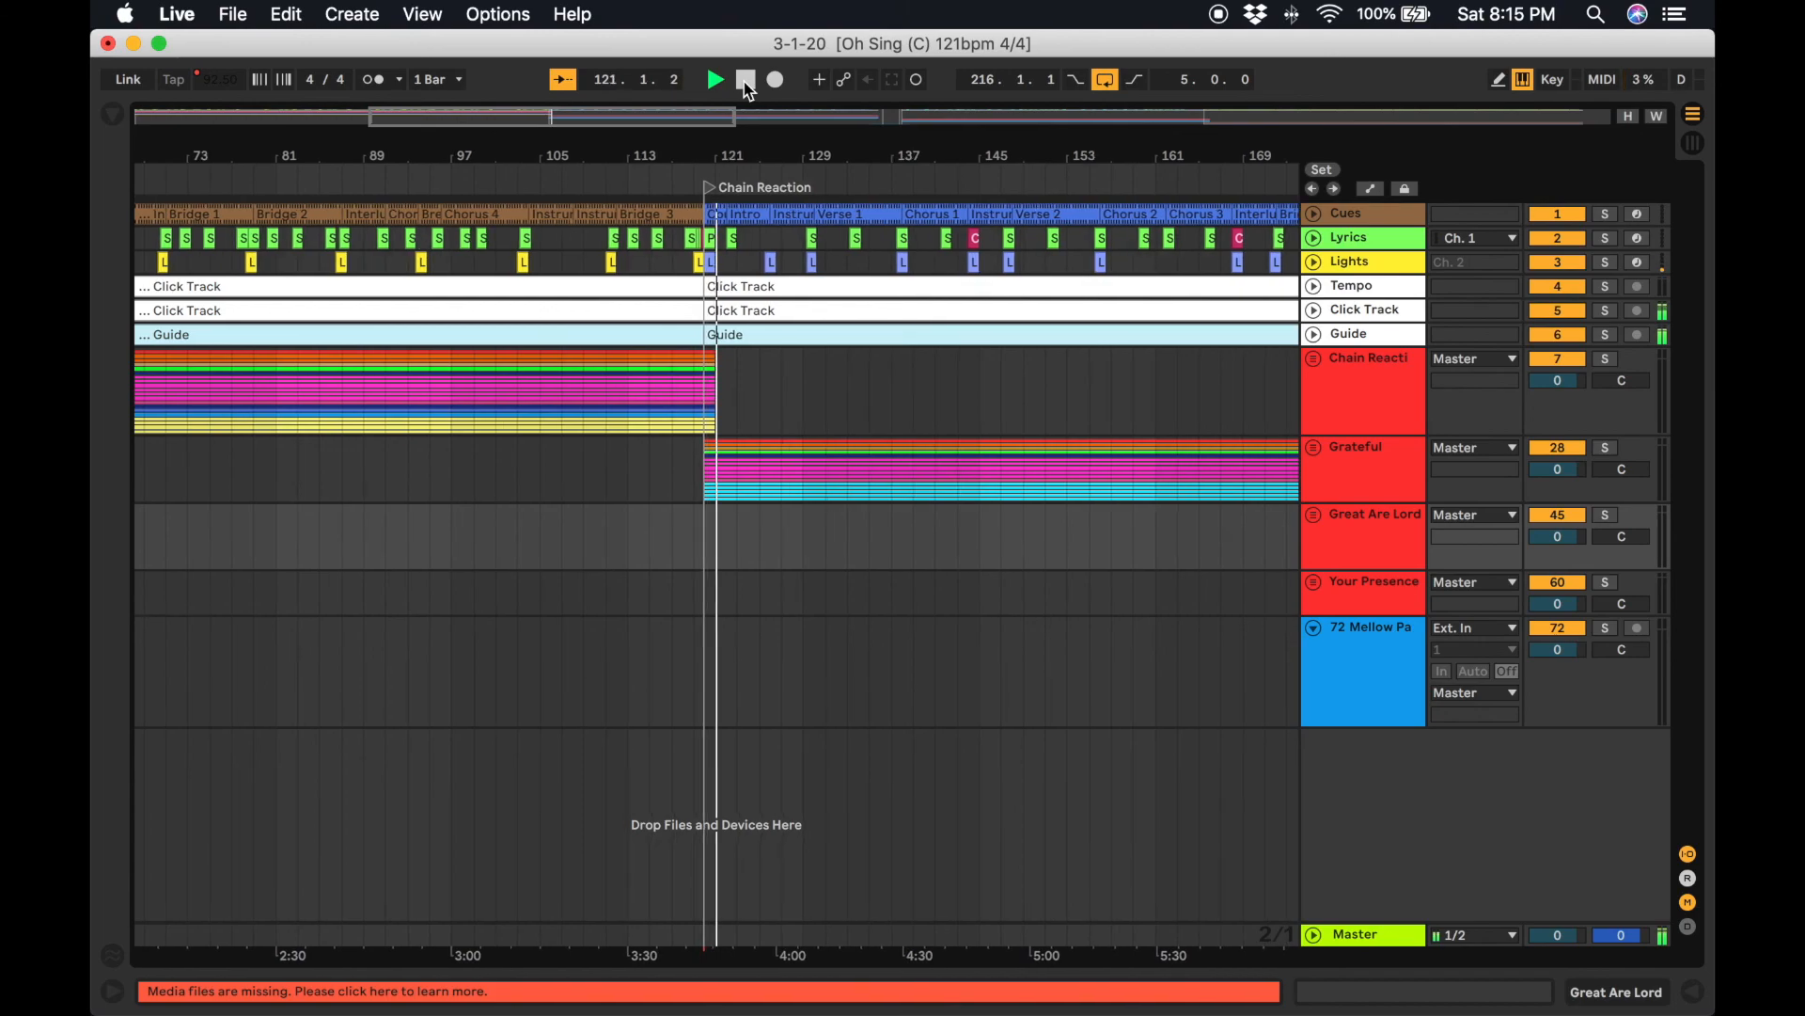
key(3)
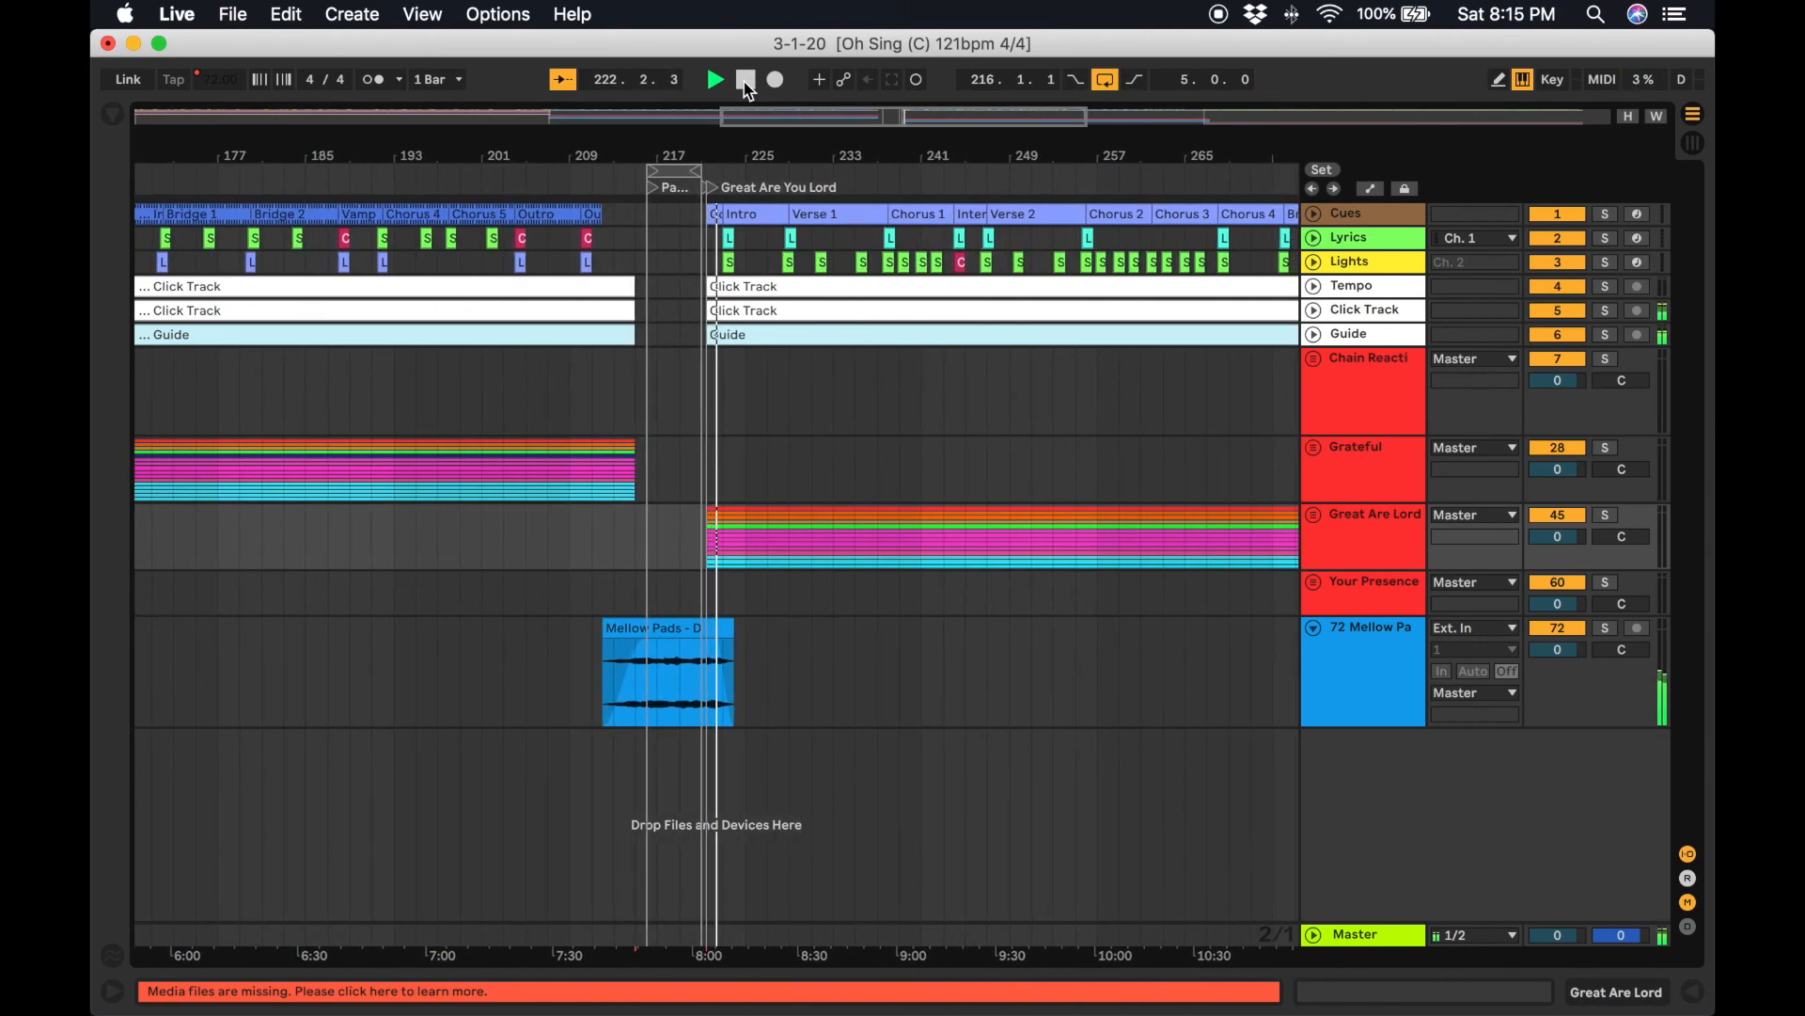
key(4)
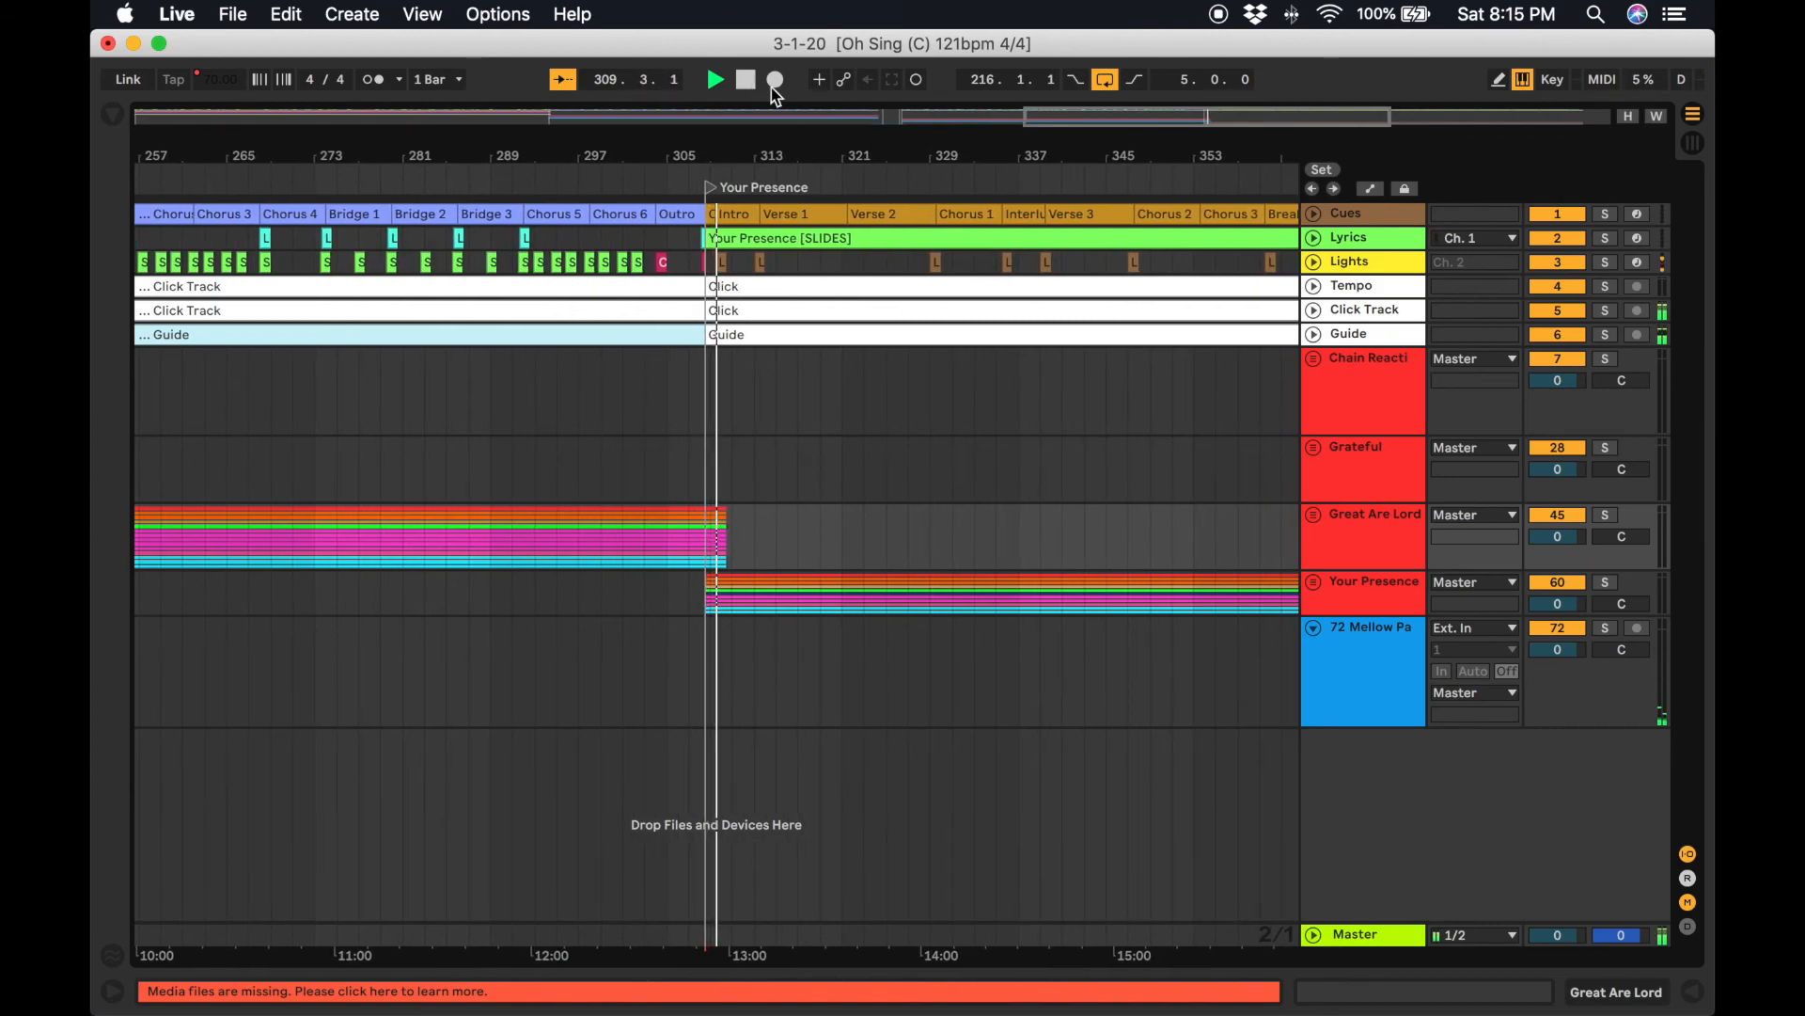
Fold the Mellow Pads track, then expand and re-fold the Chain Reaction group.
click(1314, 628)
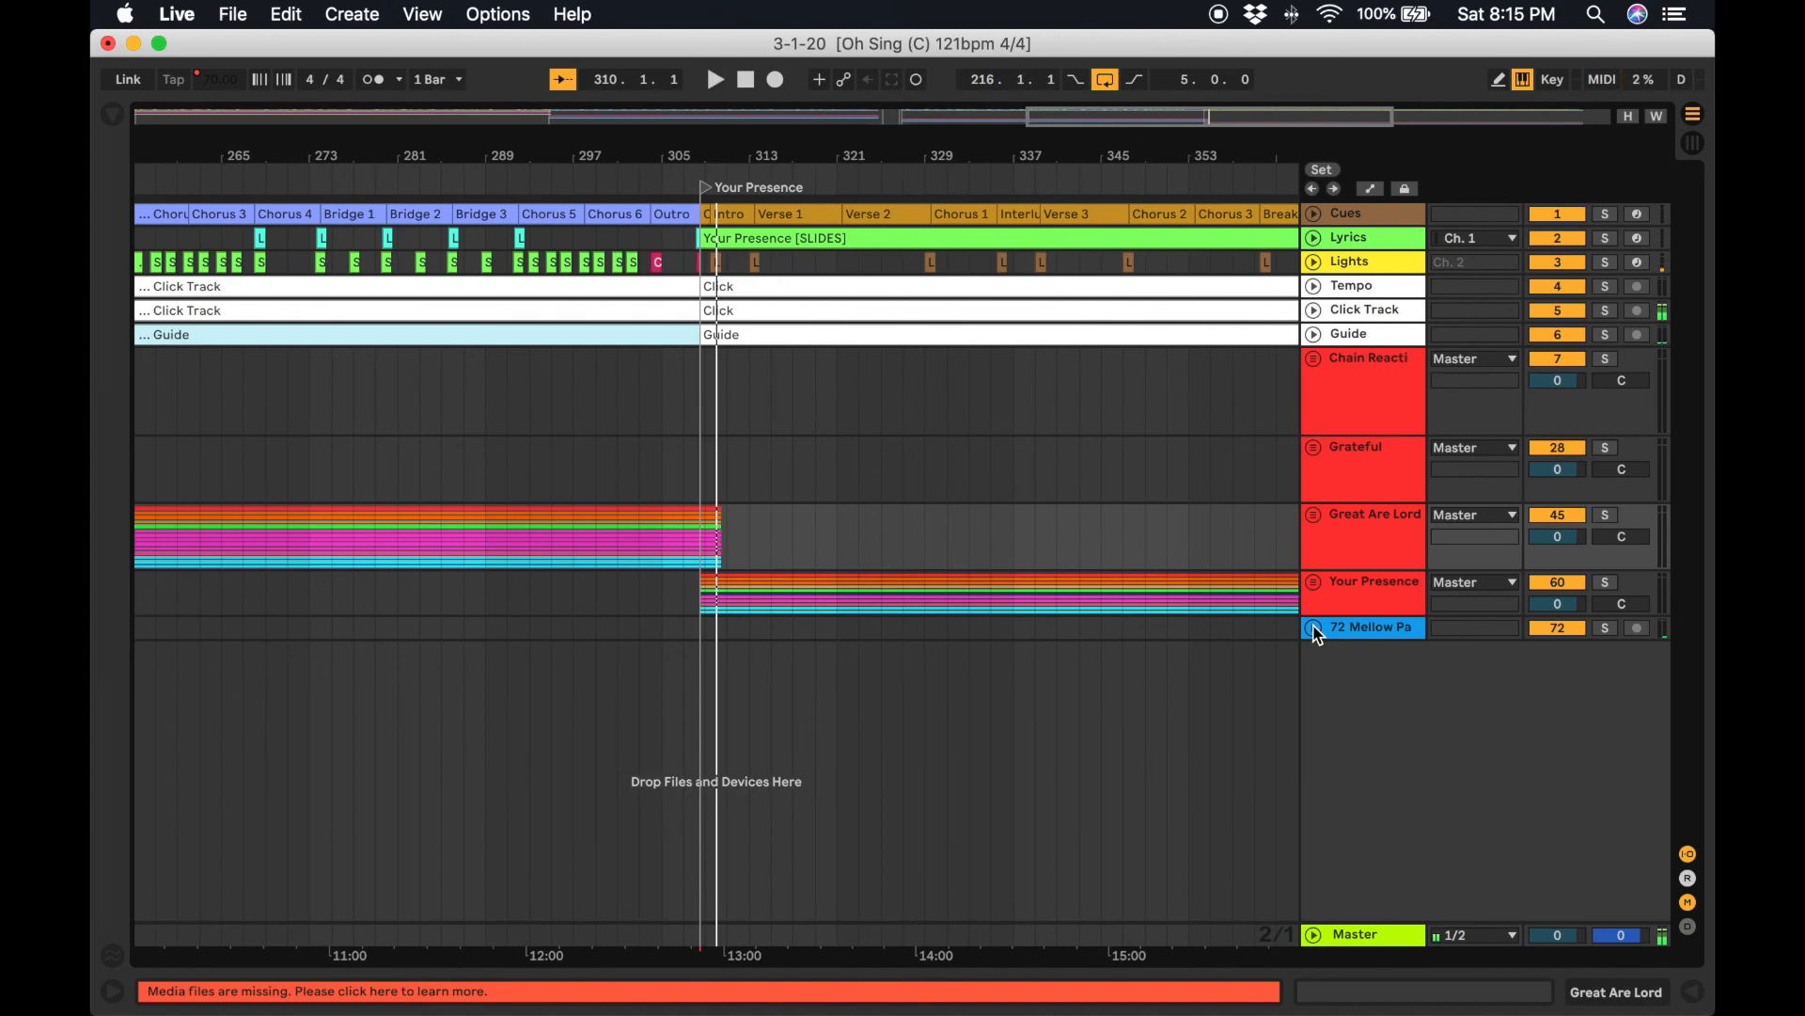
scroll(577, 712, left, 20)
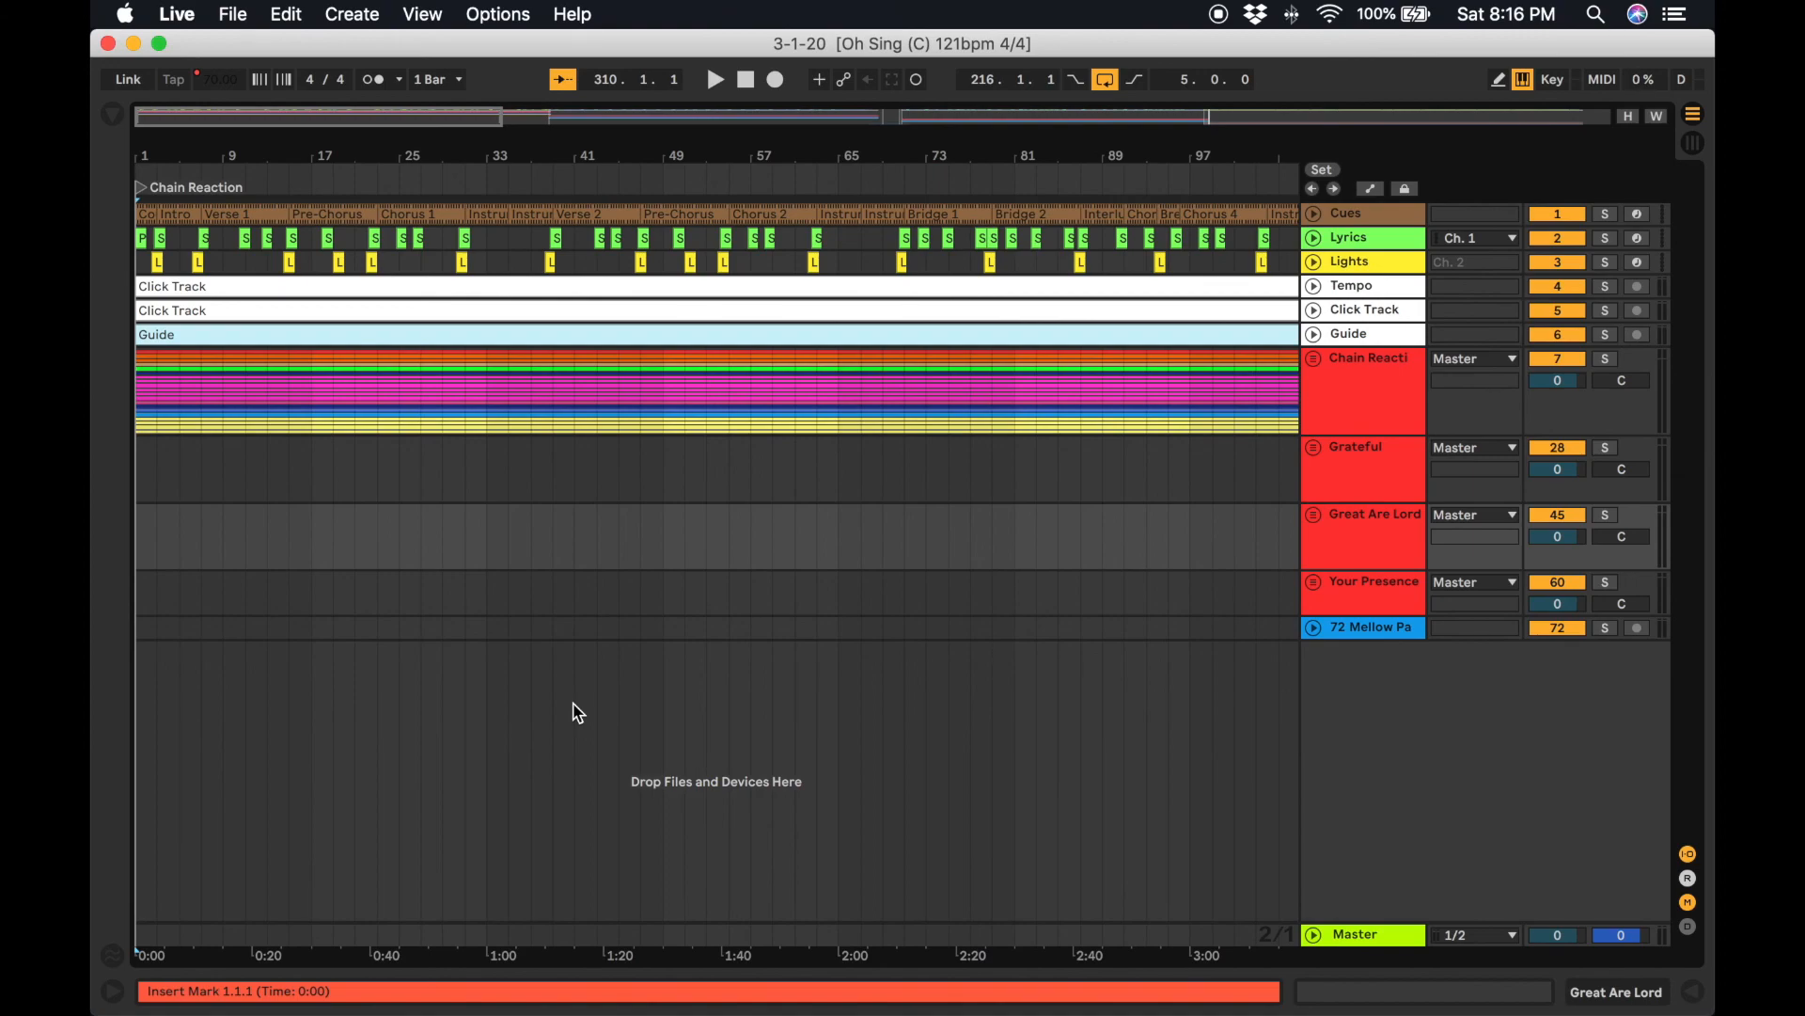
click(1314, 357)
scroll(1262, 524, down, 10)
scroll(1262, 523, right, 10)
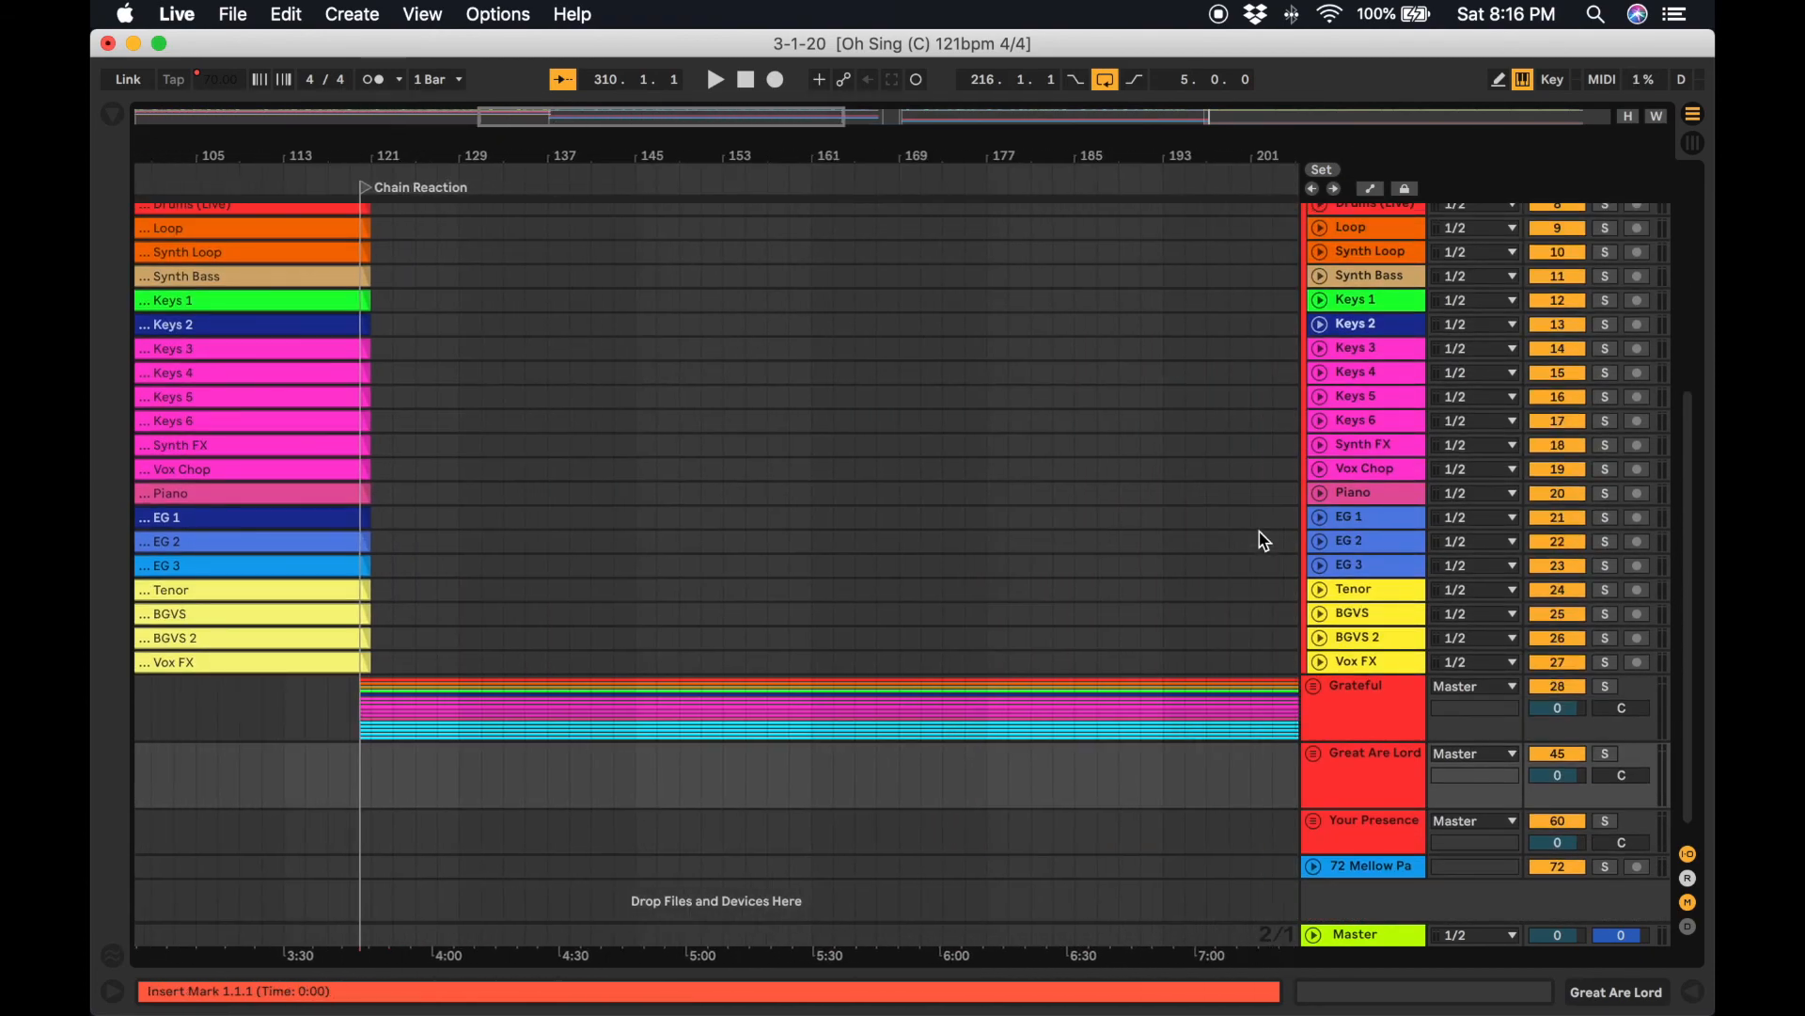
scroll(1264, 540, up, 10)
scroll(1264, 541, left, 10)
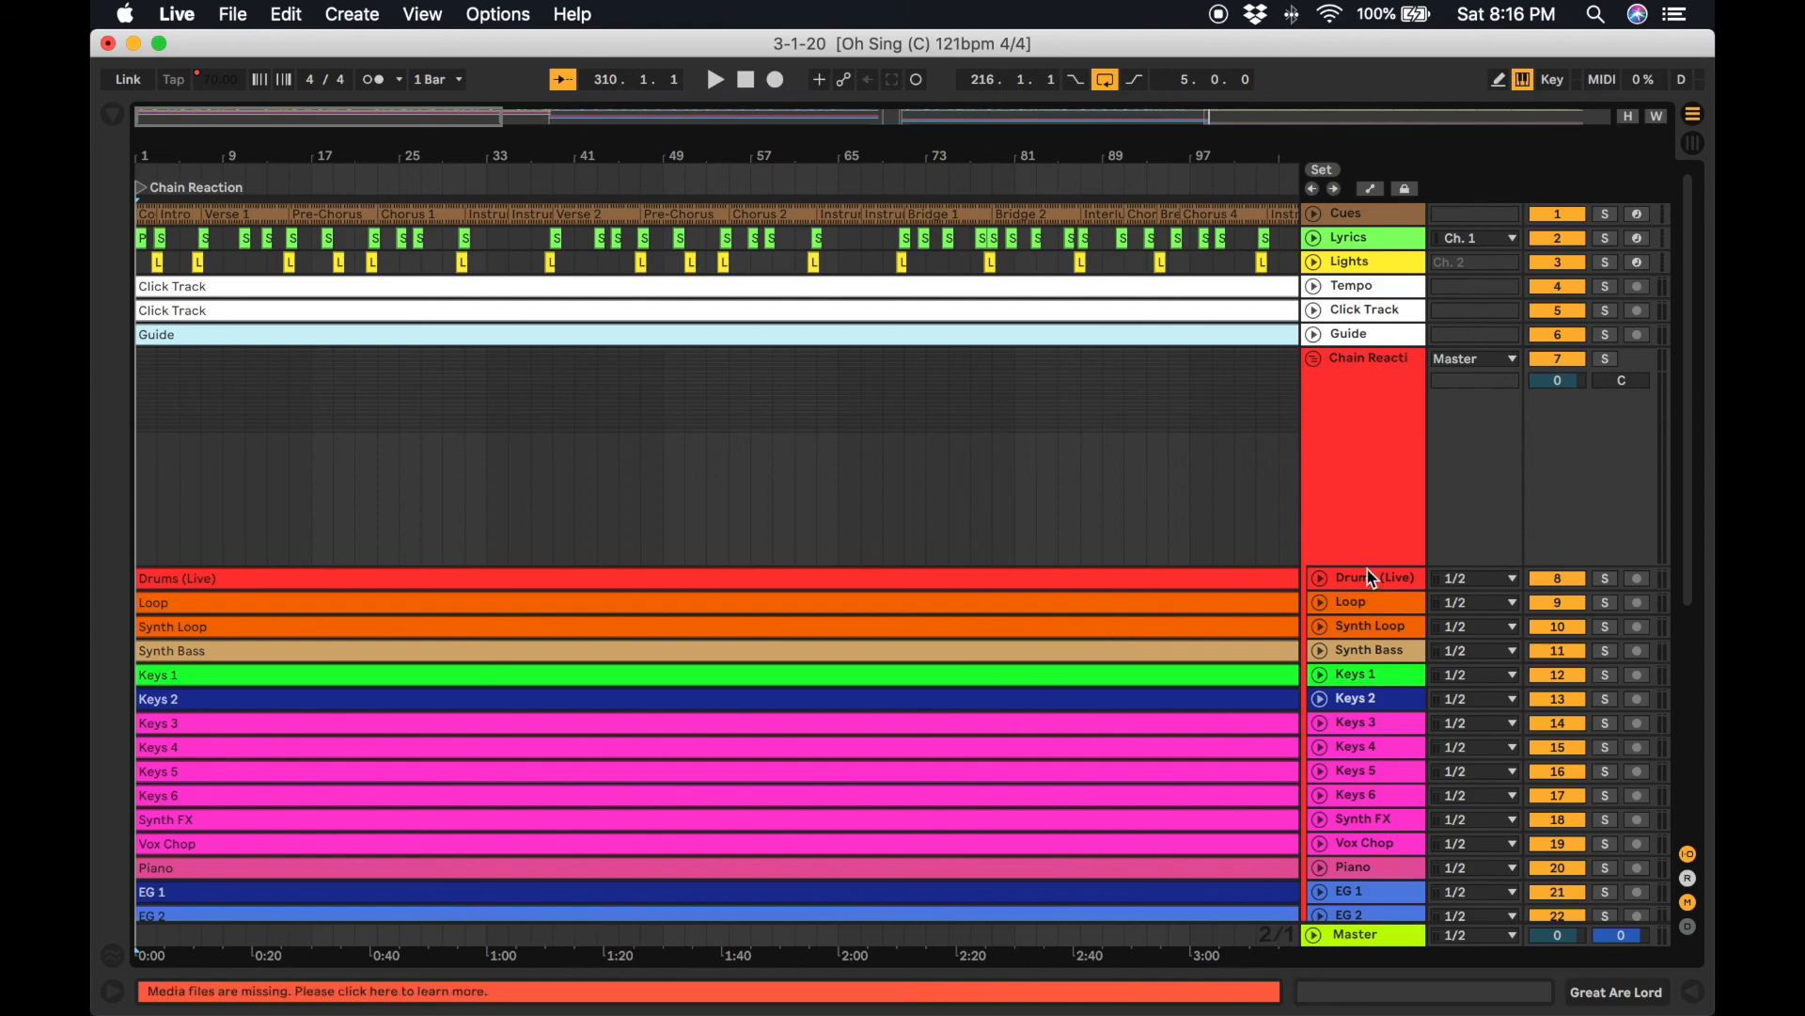
click(1315, 358)
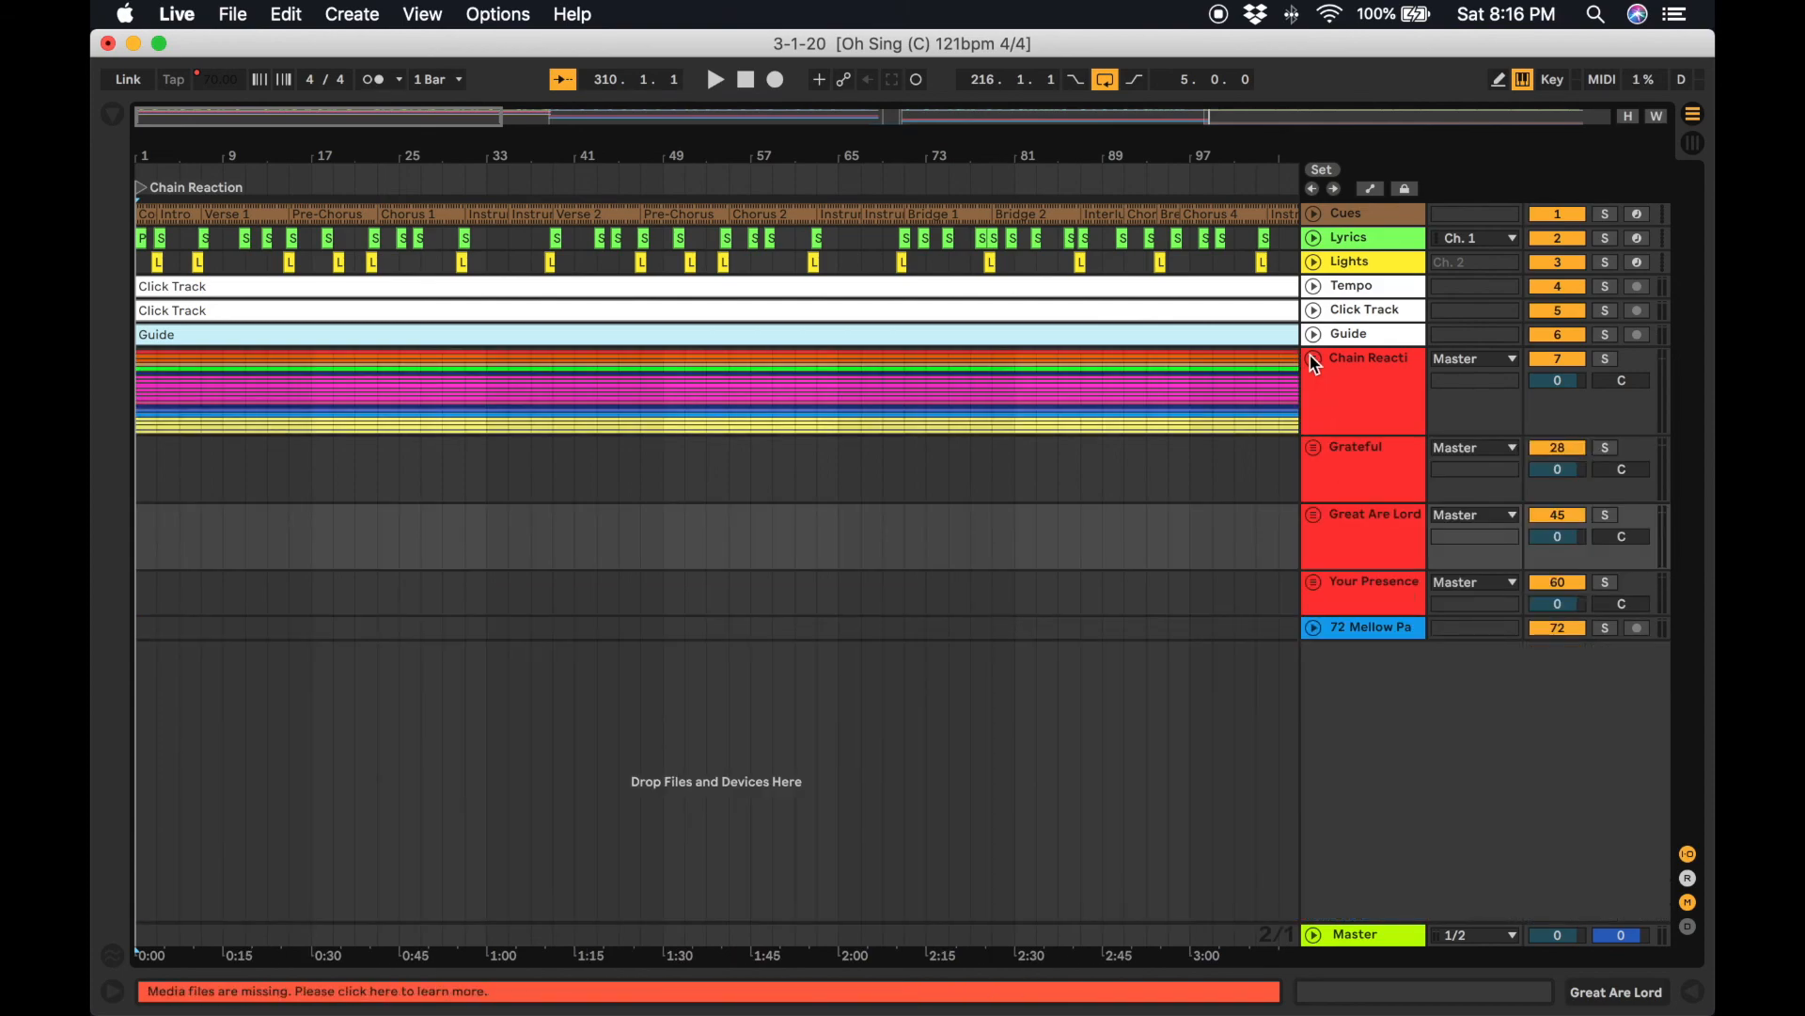